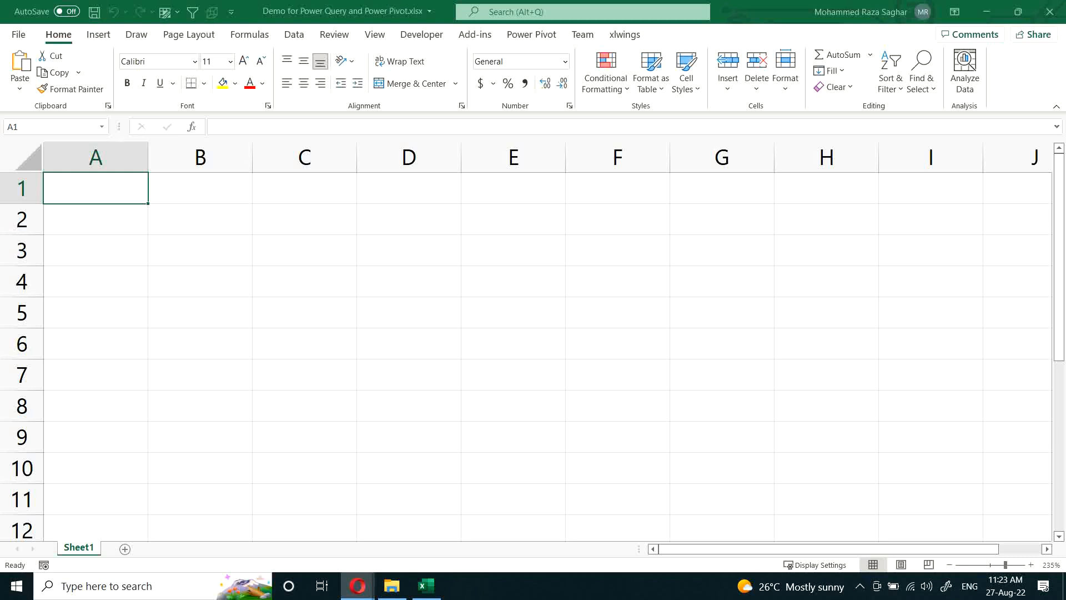
# Step: Enter the heading Months in A1 and the first month, Jan, in A2
pyautogui.click(153, 236)
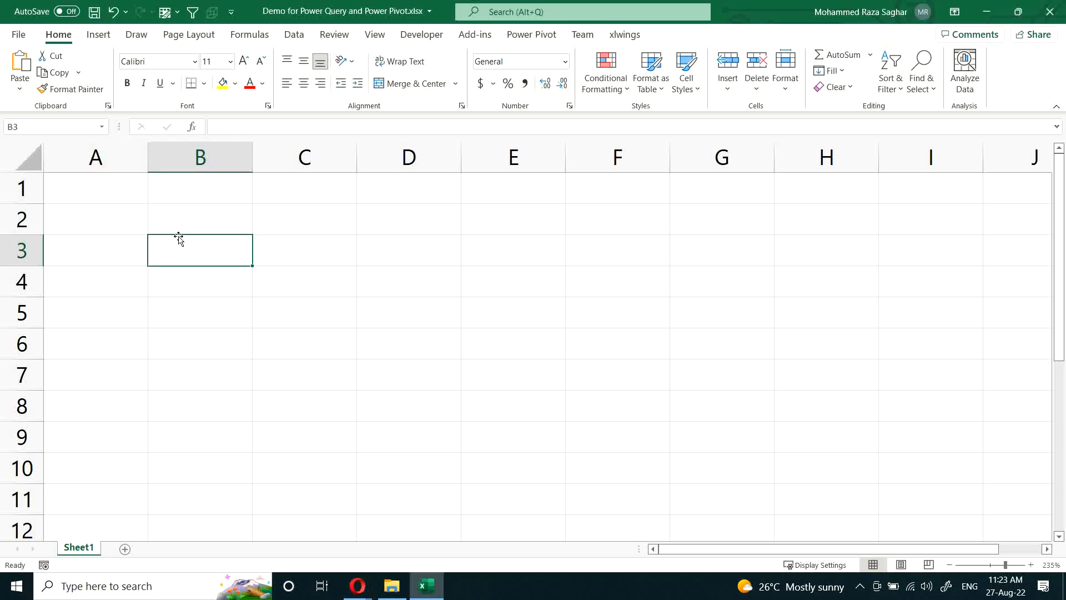
pyautogui.scroll(1, 179, 240)
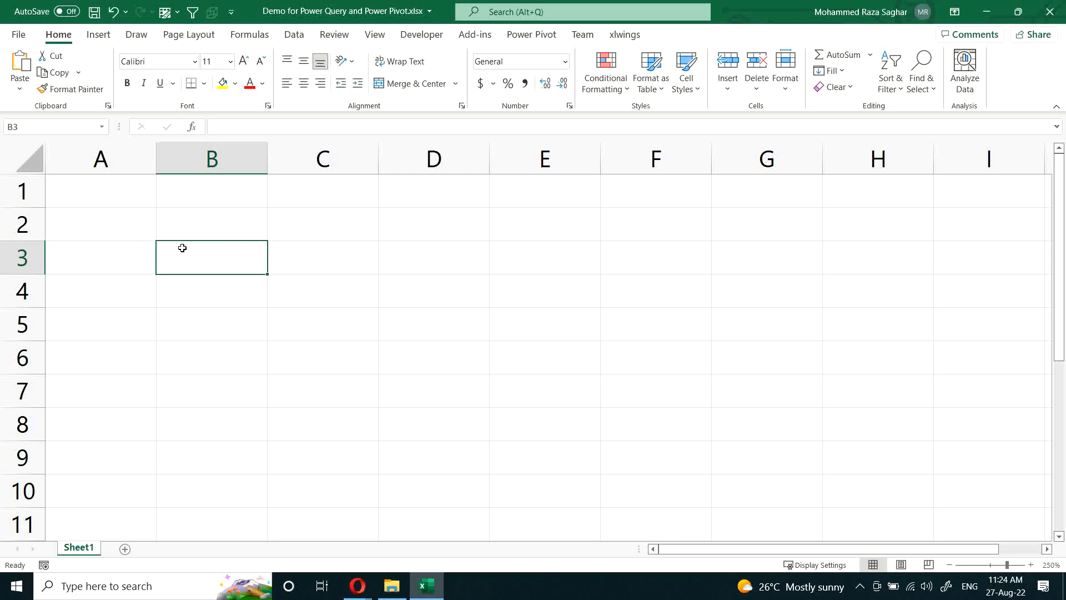
pyautogui.click(123, 192)
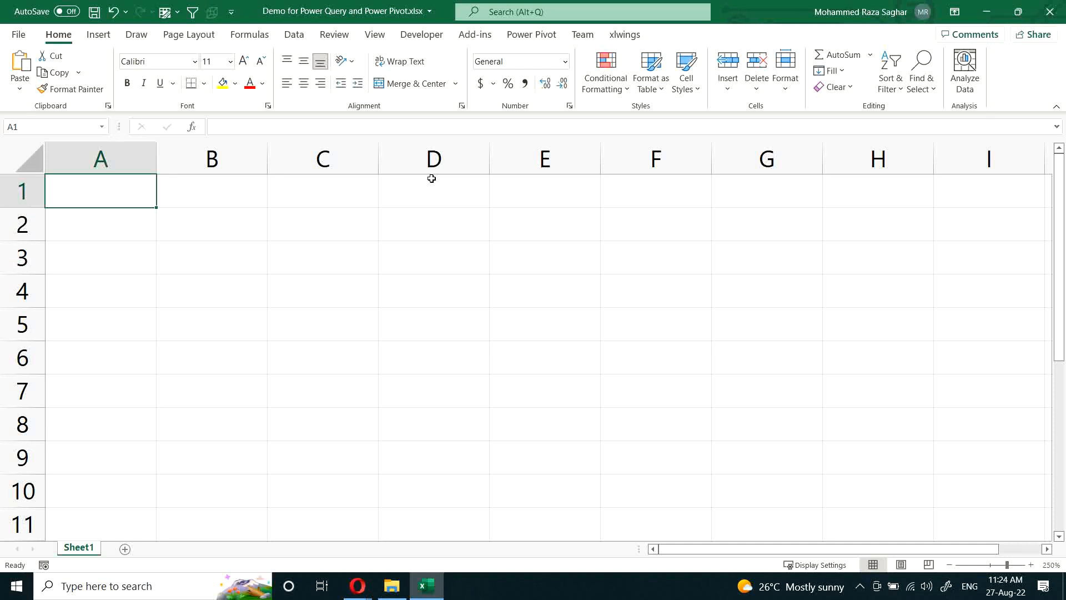
pyautogui.write('Months')
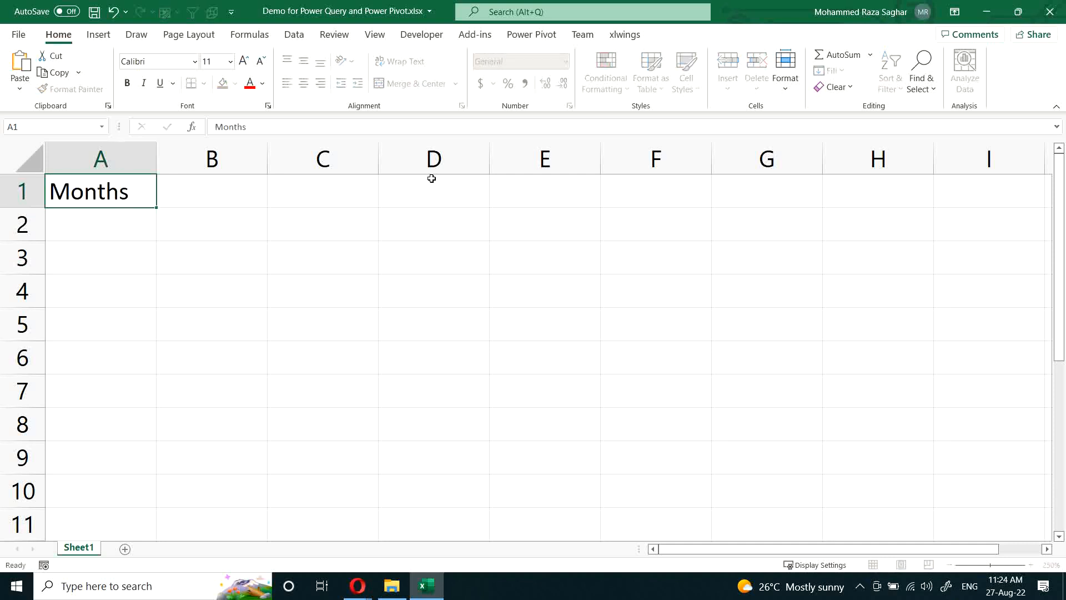
pyautogui.press('Return')
pyautogui.write('Jan')
pyautogui.press('Return')
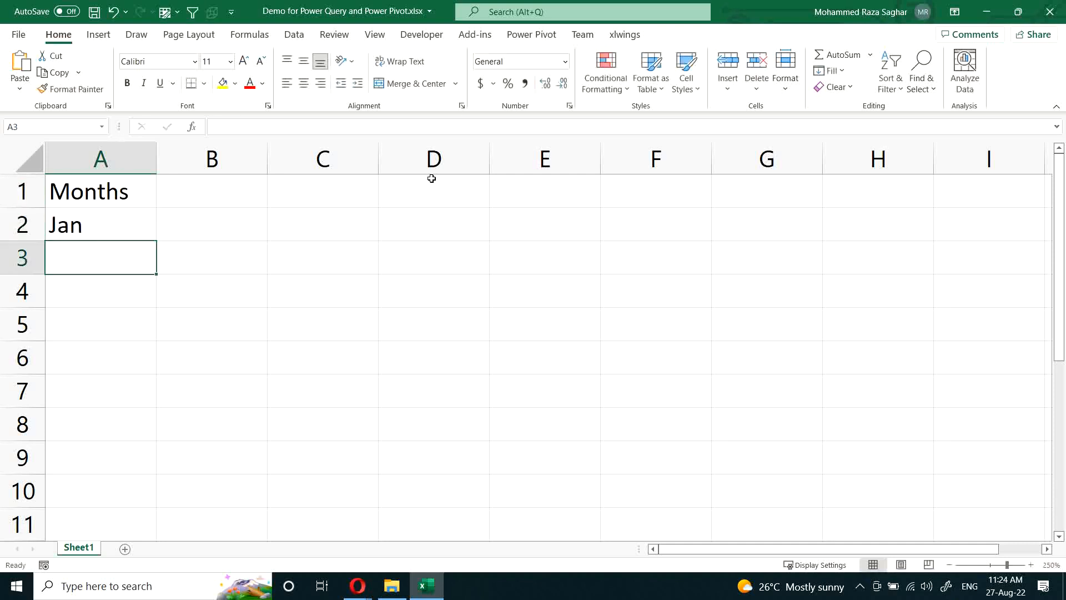
# Step: Extend the month series from Jan in A2 down to Nov in A12
pyautogui.keyDown('ctrl'); pyautogui.scroll(-2, 281, 231); pyautogui.keyUp('ctrl')
pyautogui.click(100, 215)
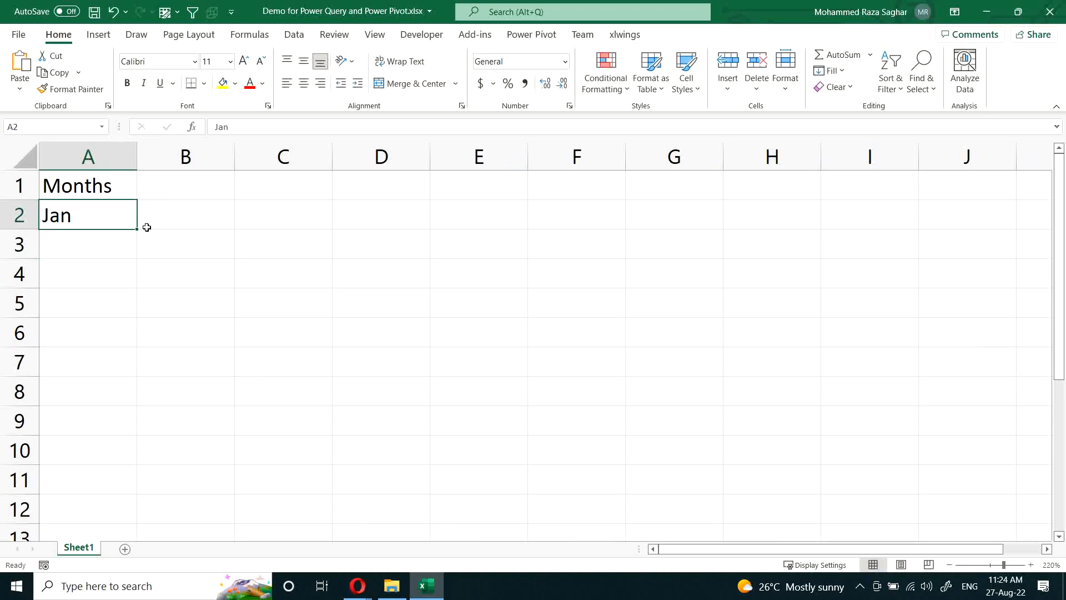
pyautogui.moveTo(137, 228); pyautogui.dragTo(141, 512)
# Step: Enter the heading Sales in B1 and fill B2:B12 with the formula =RANDBETWEEN(1,100)
pyautogui.click(192, 188)
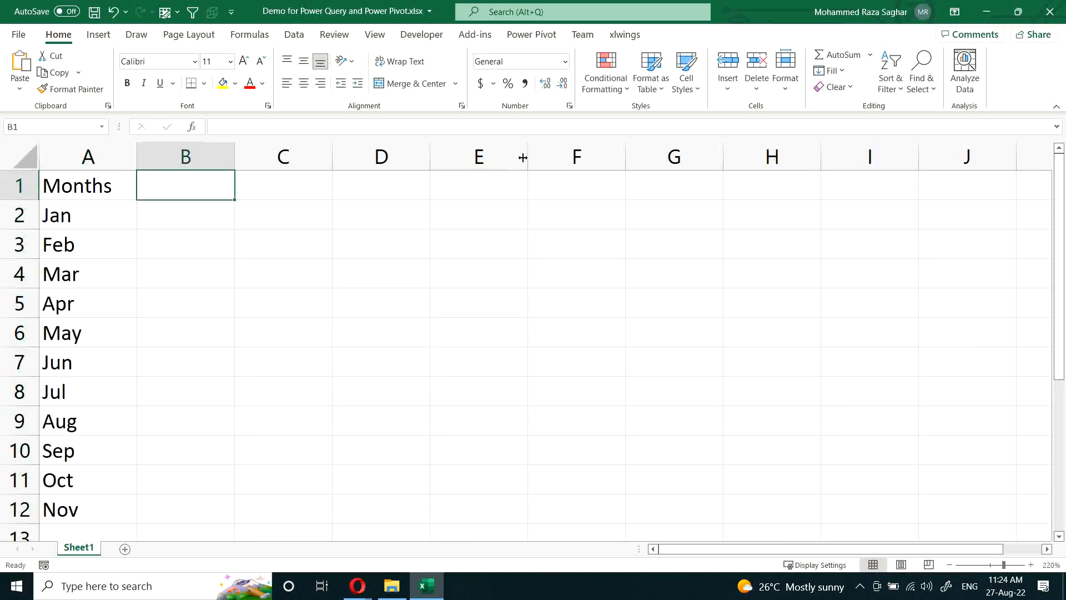
pyautogui.write('Sales')
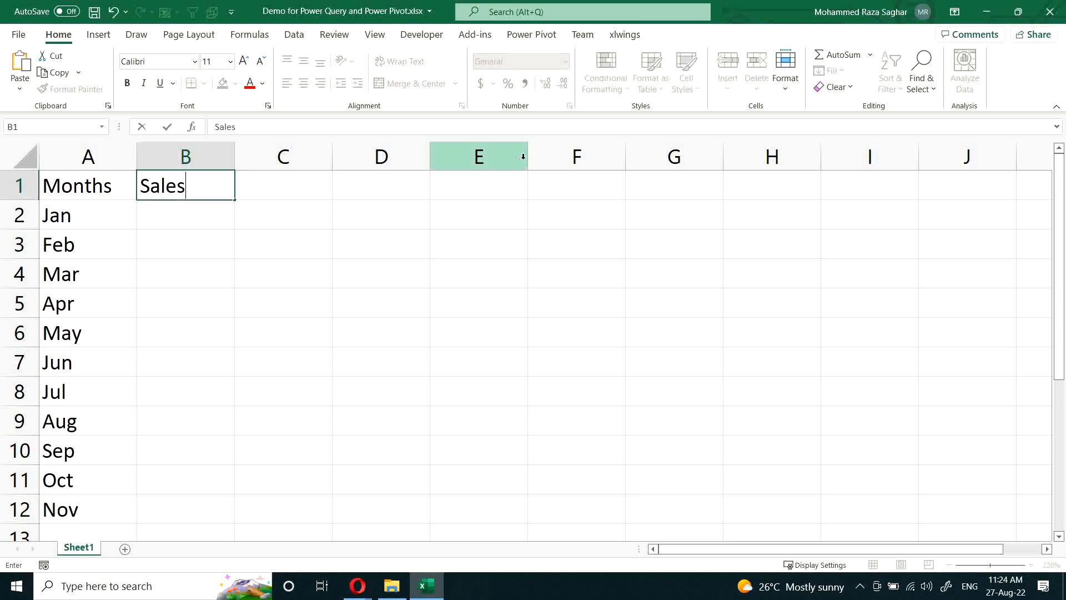
pyautogui.press('Return')
pyautogui.write('=rand')
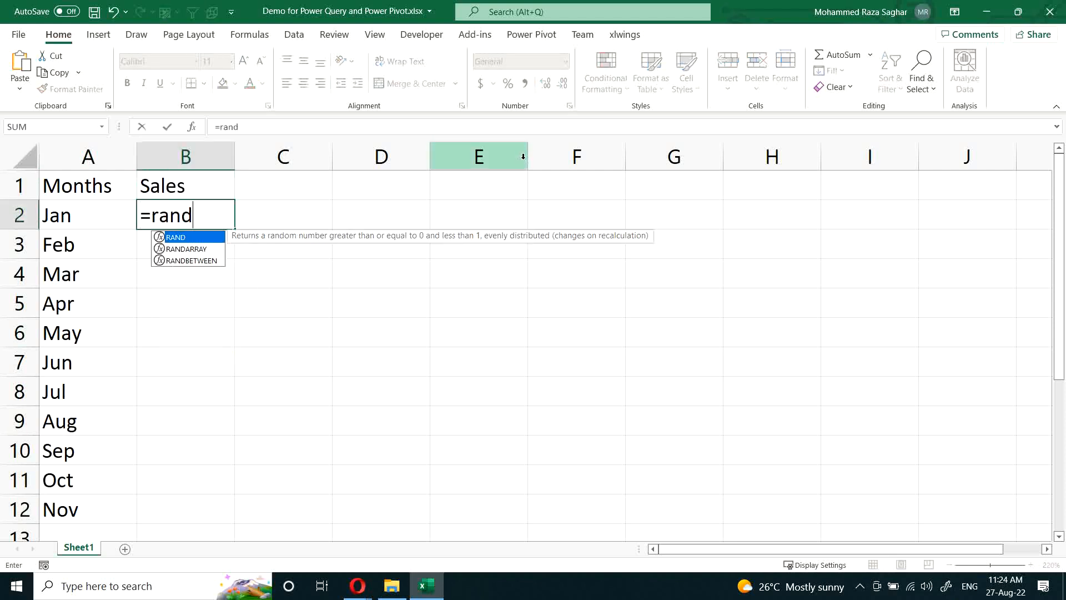
pyautogui.press('Down')
pyautogui.press('Down')
pyautogui.press('Tab')
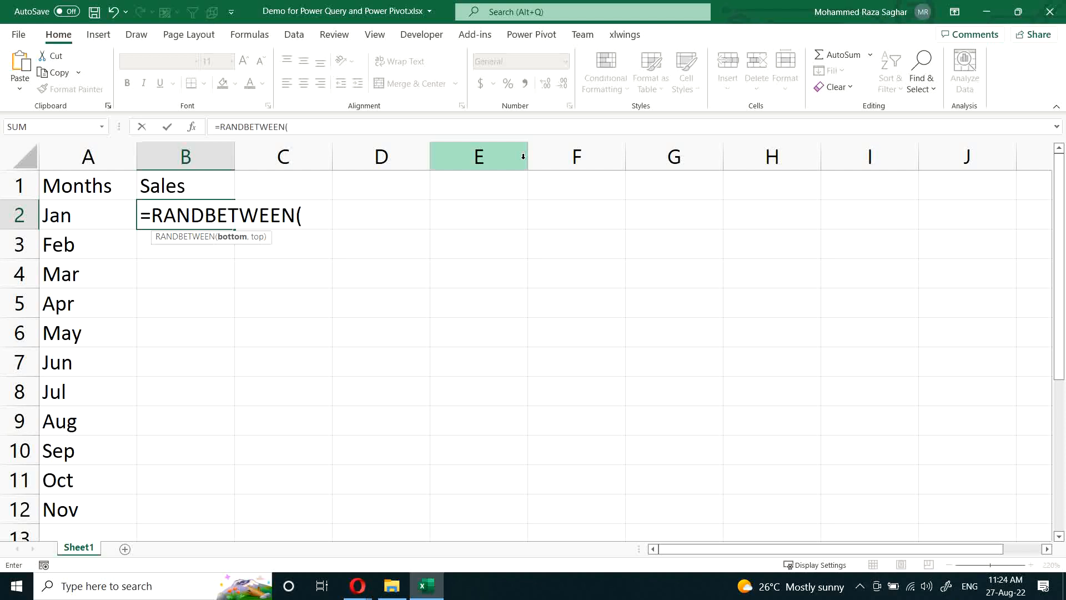
pyautogui.write('1,100')
pyautogui.hotkey('ctrl', 'Return')
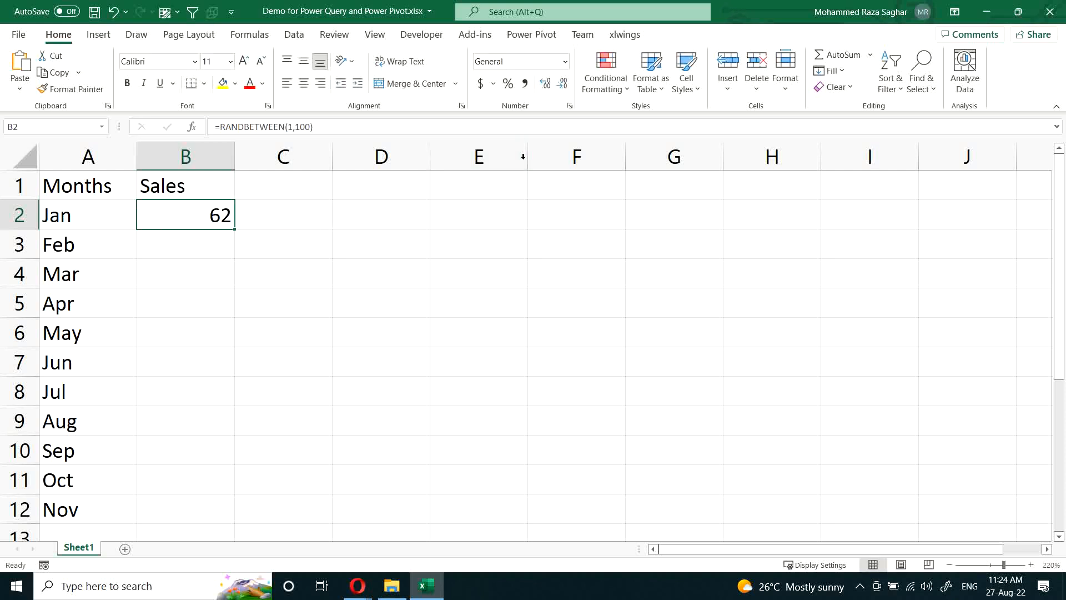
pyautogui.doubleClick(234, 229)
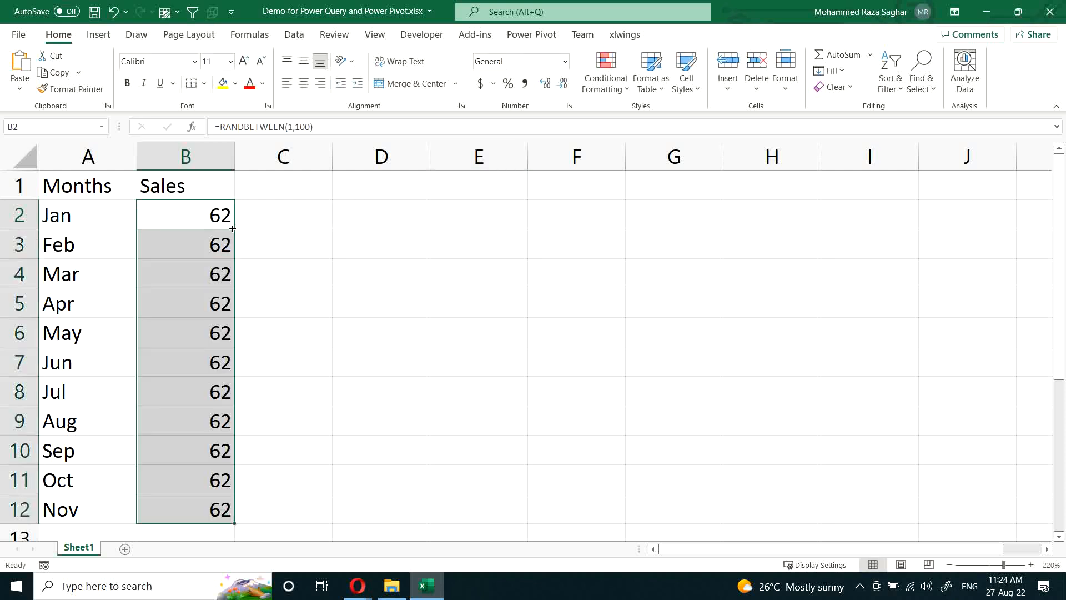
# Step: Replace the random-number formulas in B2:B12 with their static values
pyautogui.hotkey('ctrl', 'c')
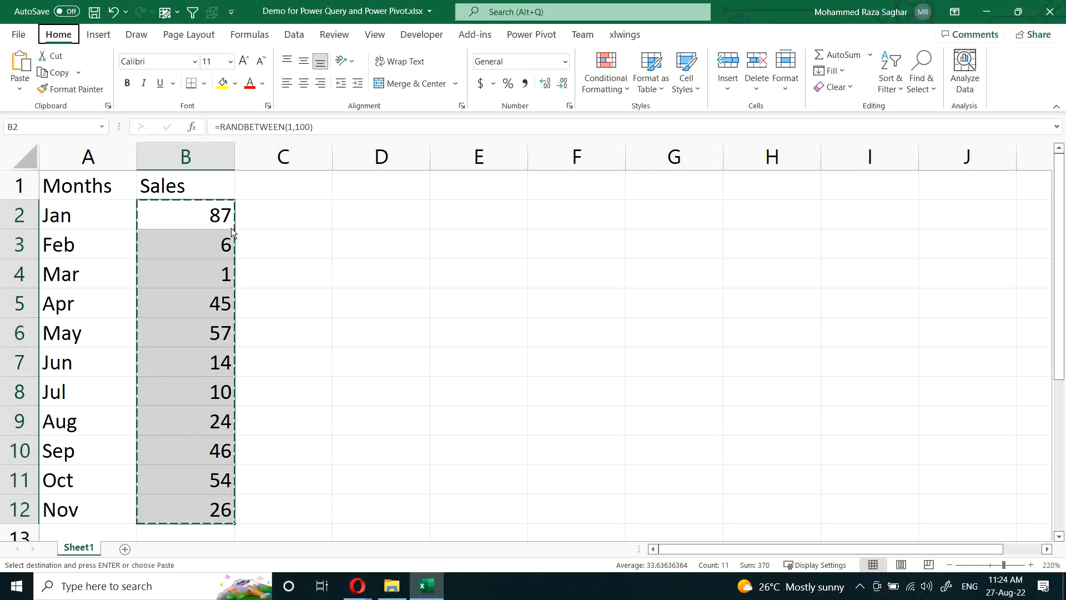
pyautogui.hotkey('ctrl', 'alt', 'v')
pyautogui.press('v')
pyautogui.press('Return')
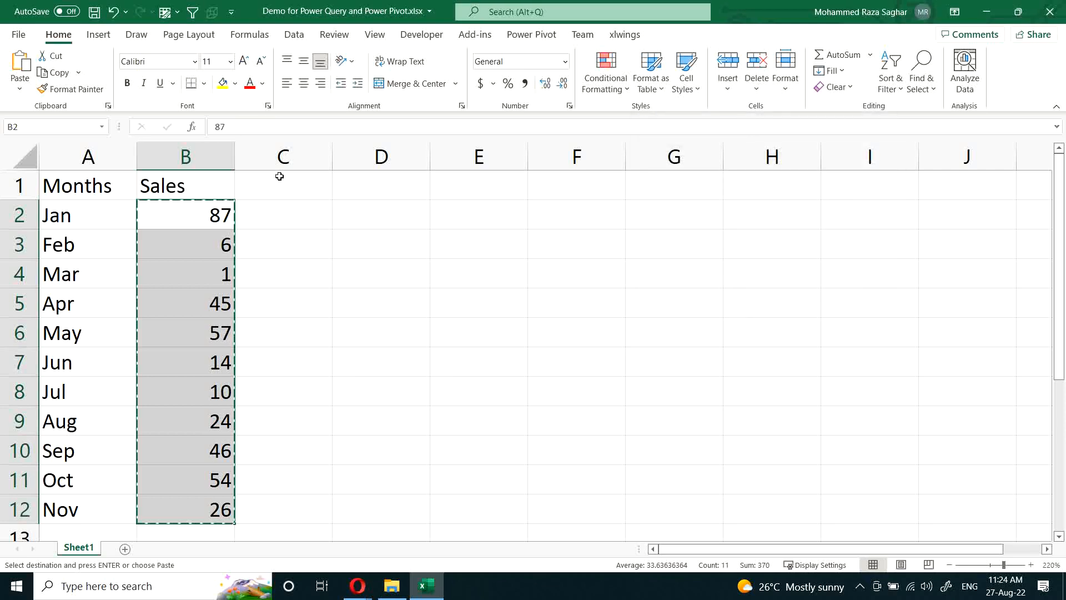
# Step: Enter the heading Cost in C1 and fill C2:C12 with a formula multiplying each month's sales by 0.6, starting with +B2*0.6
pyautogui.click(309, 187)
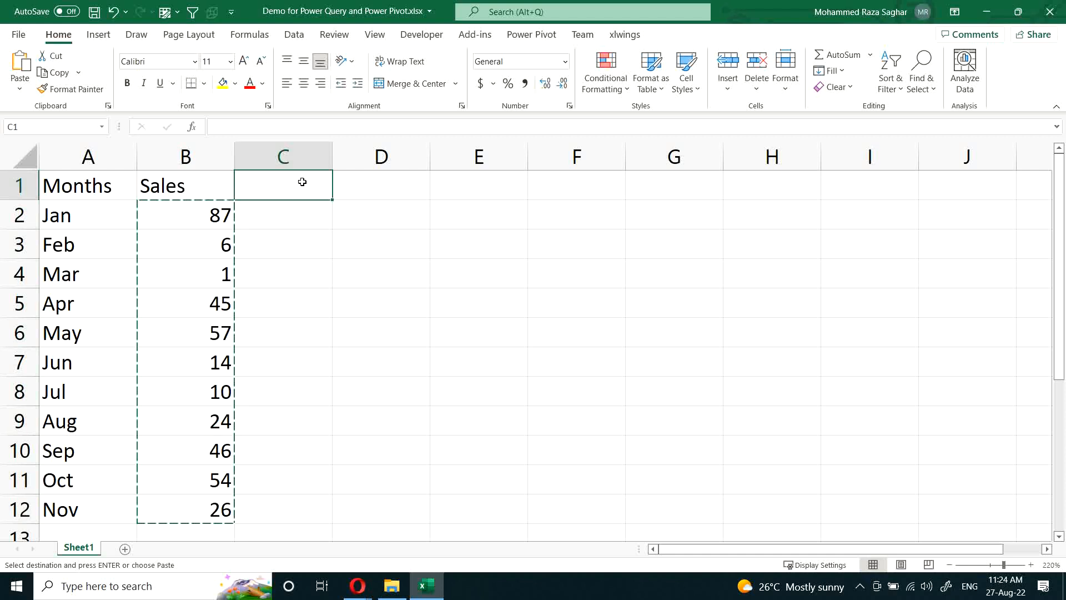
pyautogui.write('Cost')
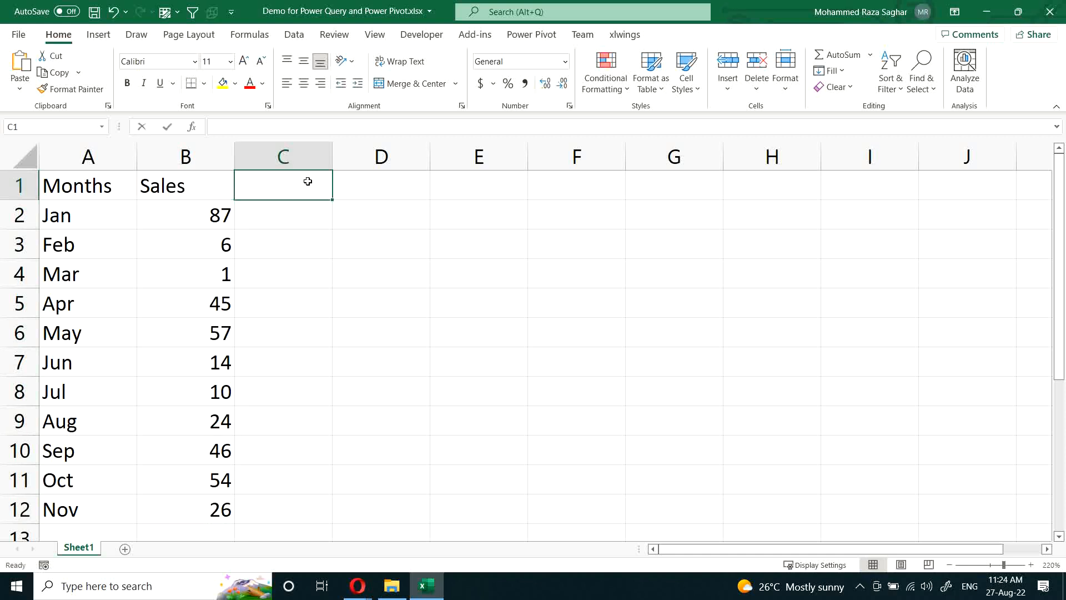
pyautogui.press('Return')
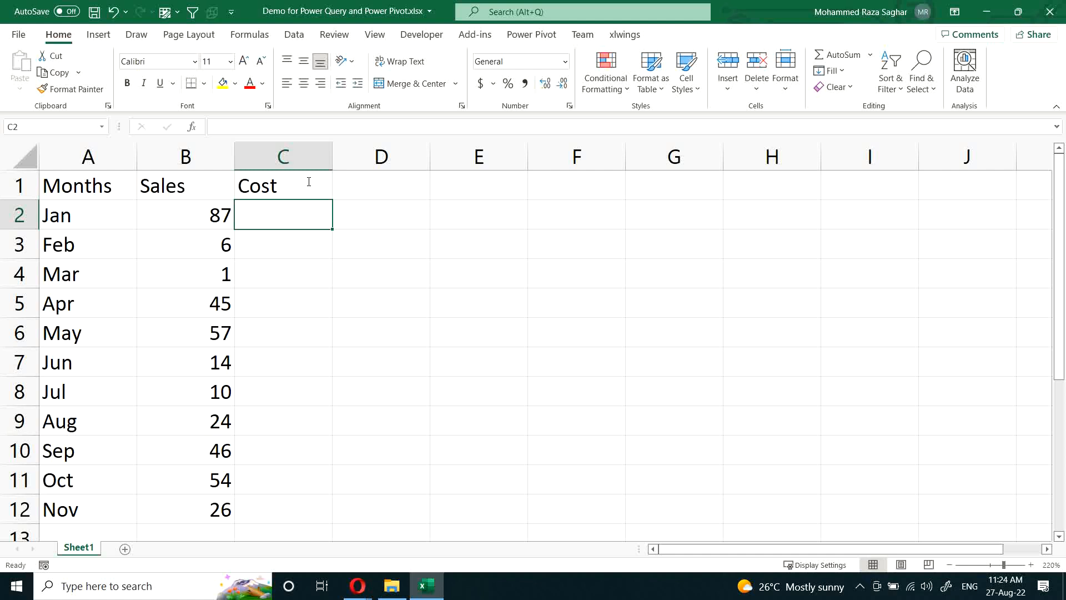
pyautogui.write('+')
pyautogui.press('Left')
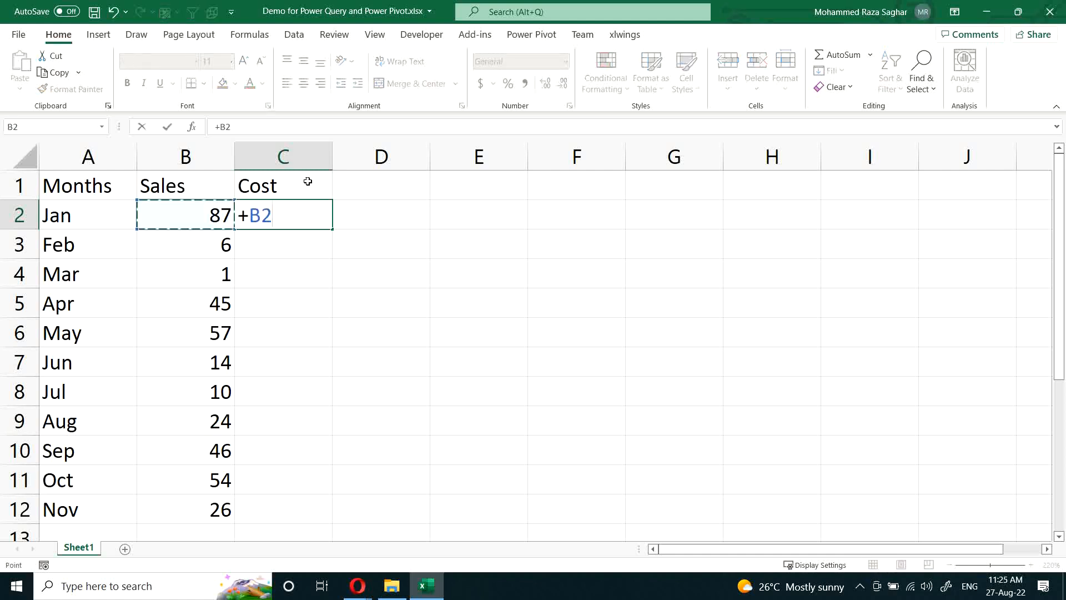
pyautogui.write('*0.6')
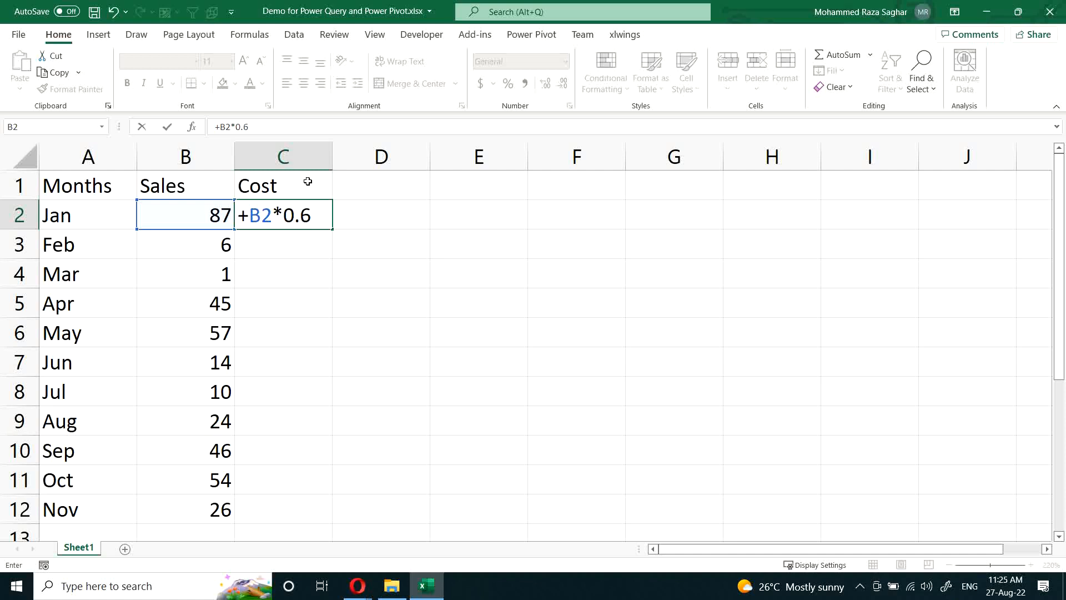
pyautogui.press('Return')
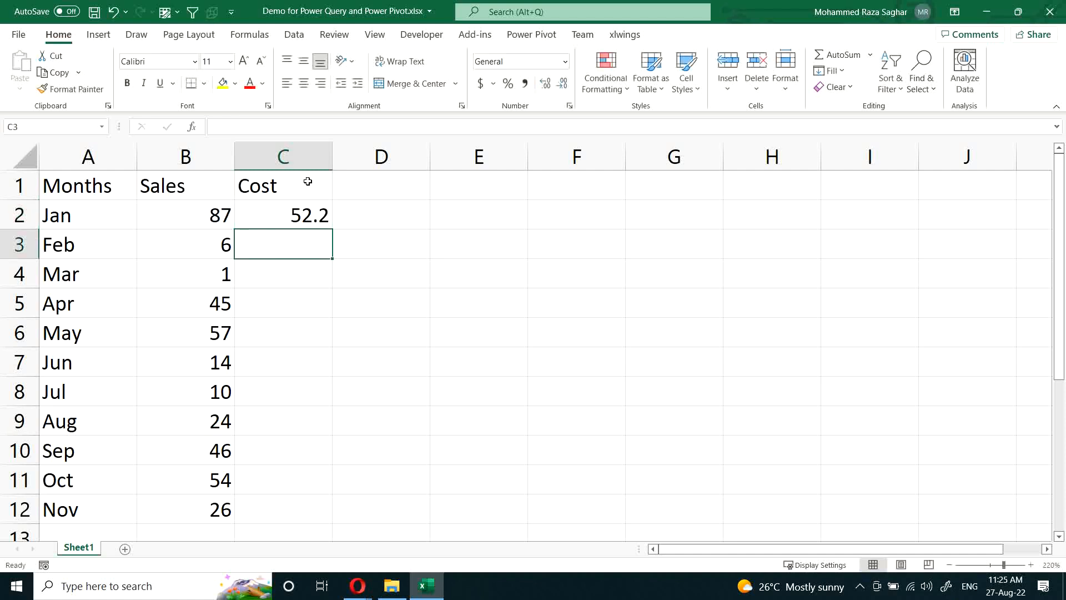
pyautogui.click(329, 216)
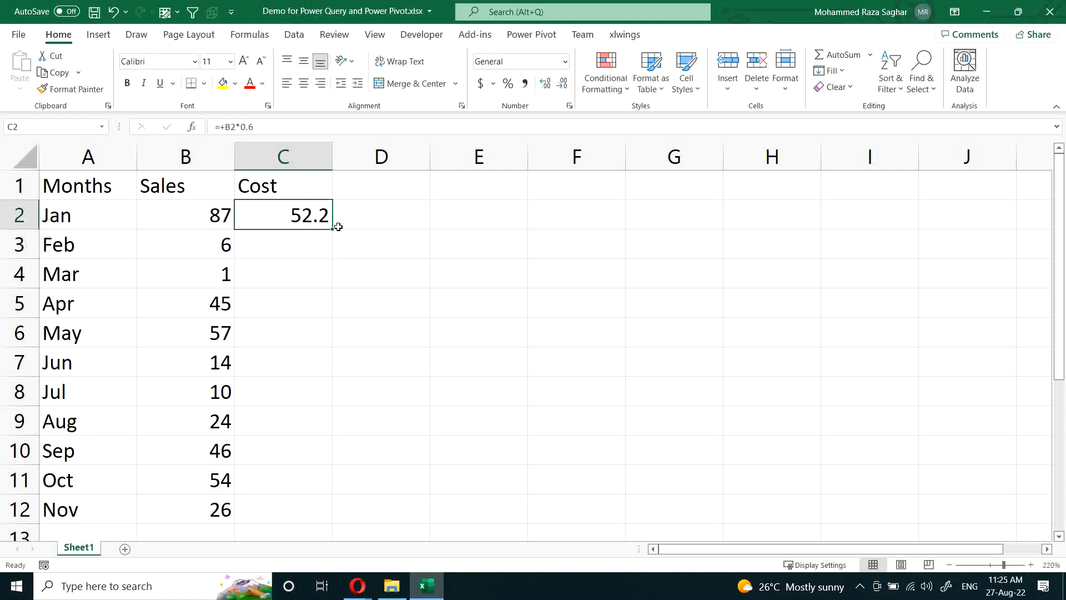
pyautogui.doubleClick(331, 227)
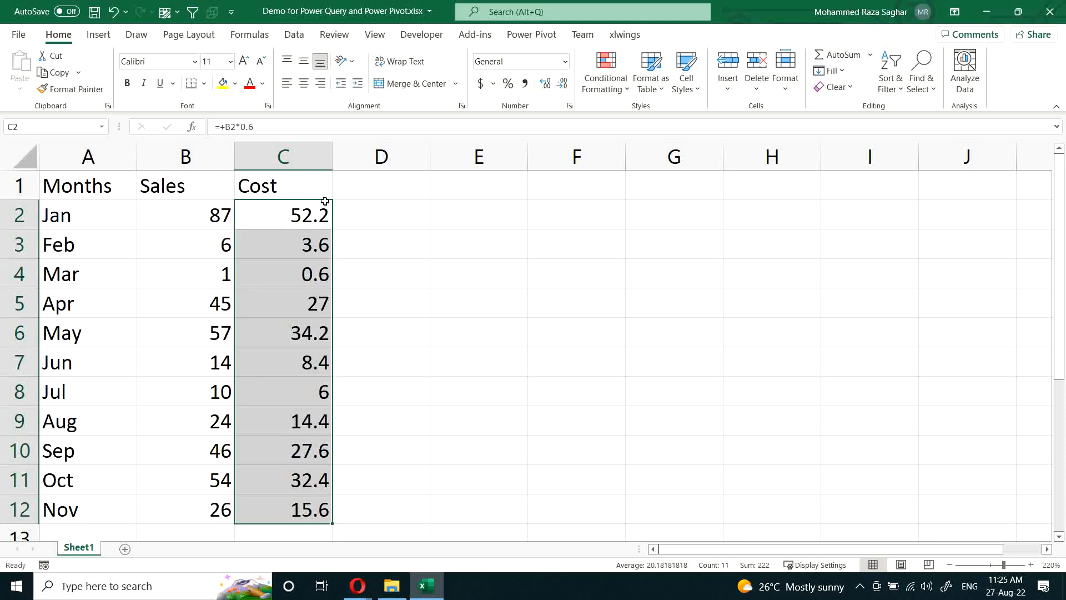
pyautogui.click(222, 215)
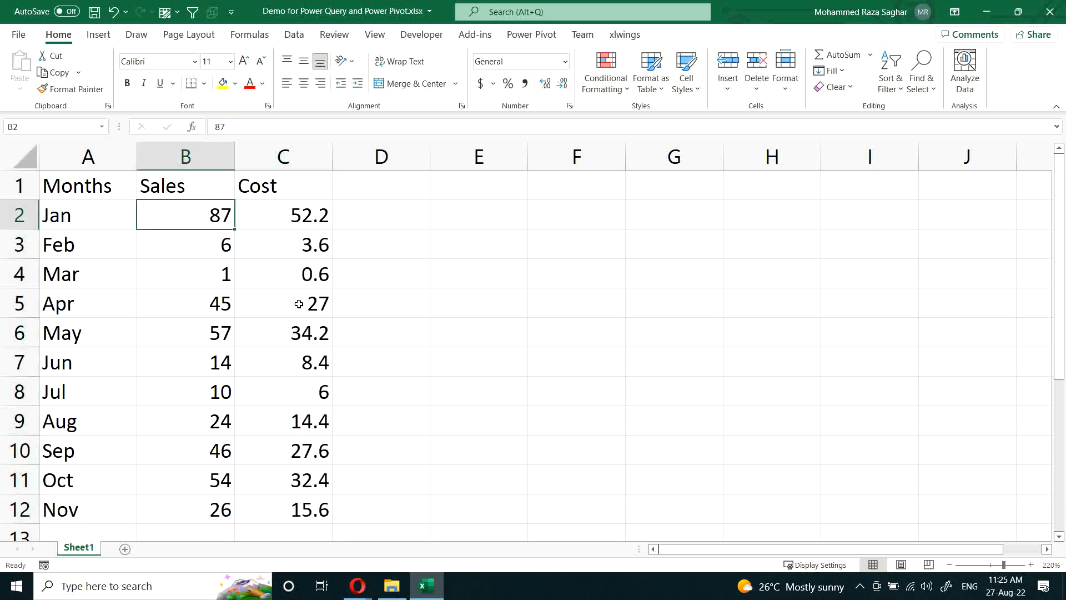
pyautogui.scroll(-1, 311, 516)
pyautogui.scroll(1, 310, 516)
pyautogui.click(189, 159)
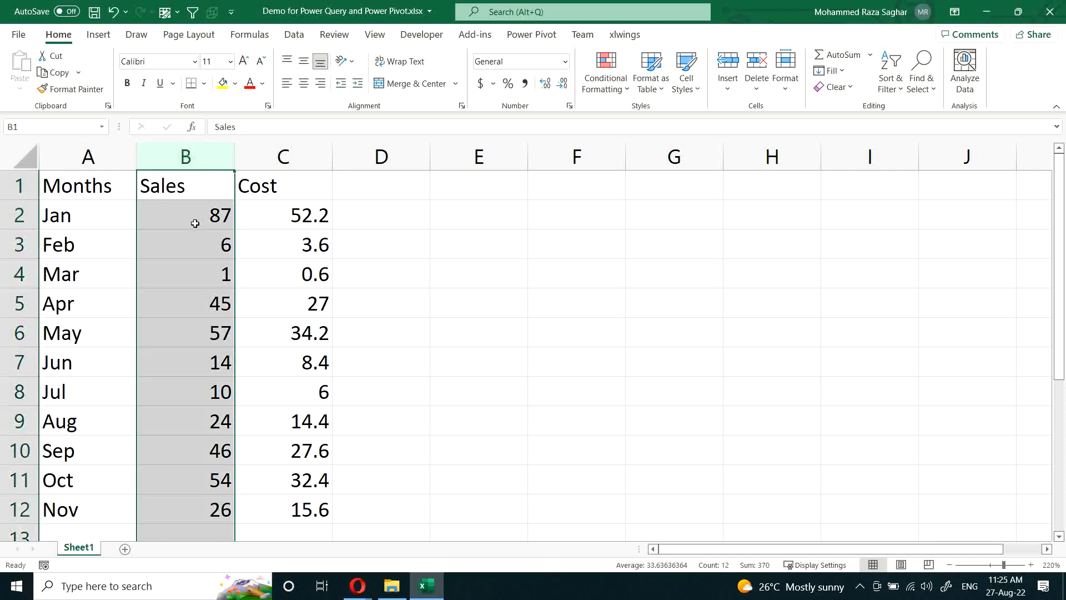
pyautogui.moveTo(196, 217); pyautogui.dragTo(202, 438)
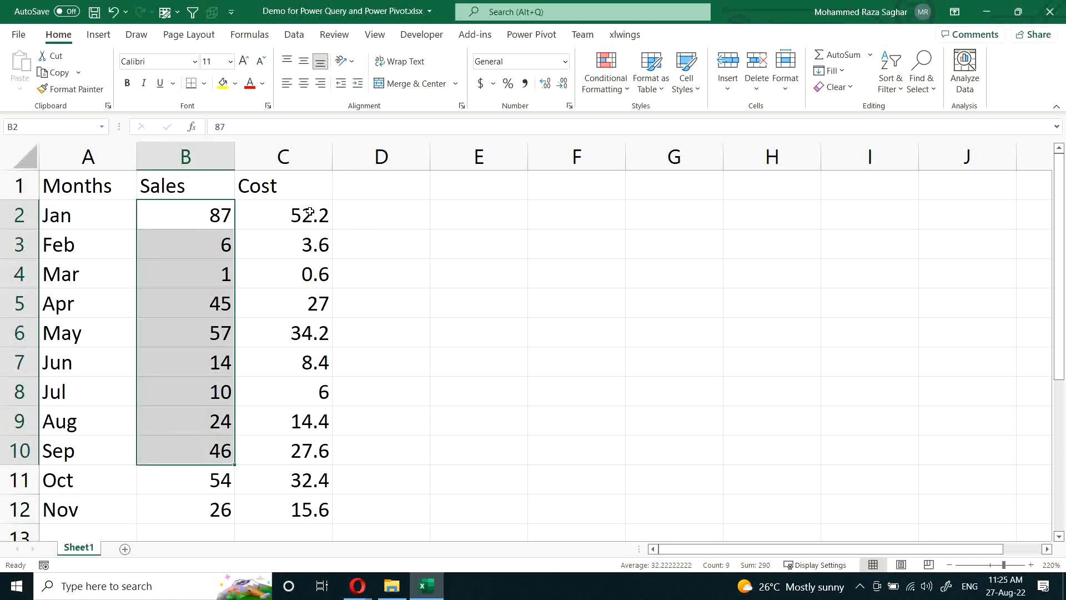
pyautogui.moveTo(296, 218); pyautogui.dragTo(303, 451)
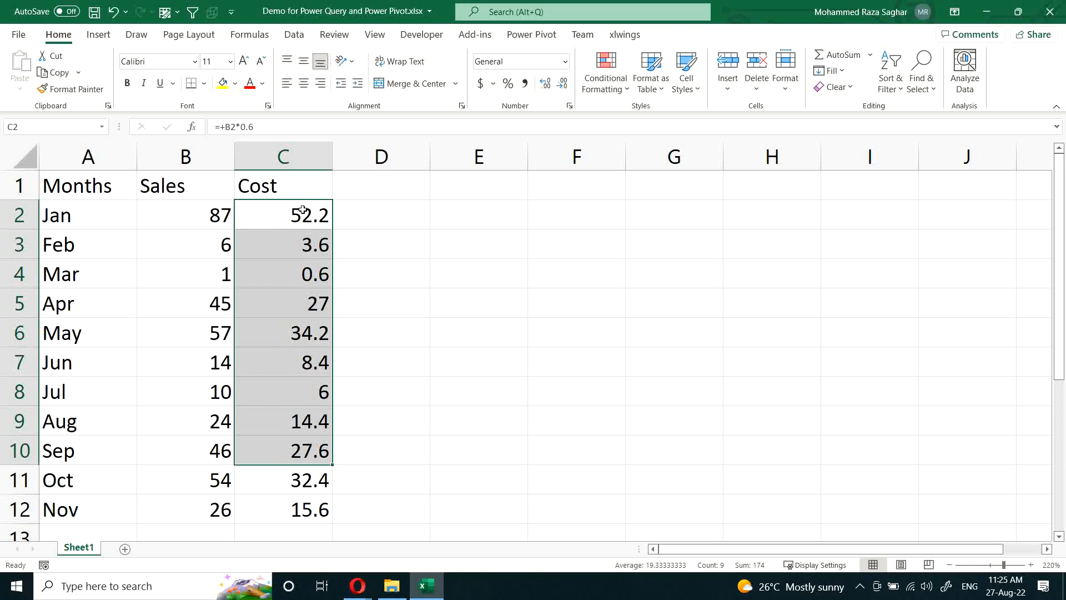
# Step: Clear the Cost formulas in C2:C12 and undo the deletion, and inspect the formula in C2 without editing it
pyautogui.moveTo(300, 211); pyautogui.dragTo(318, 507)
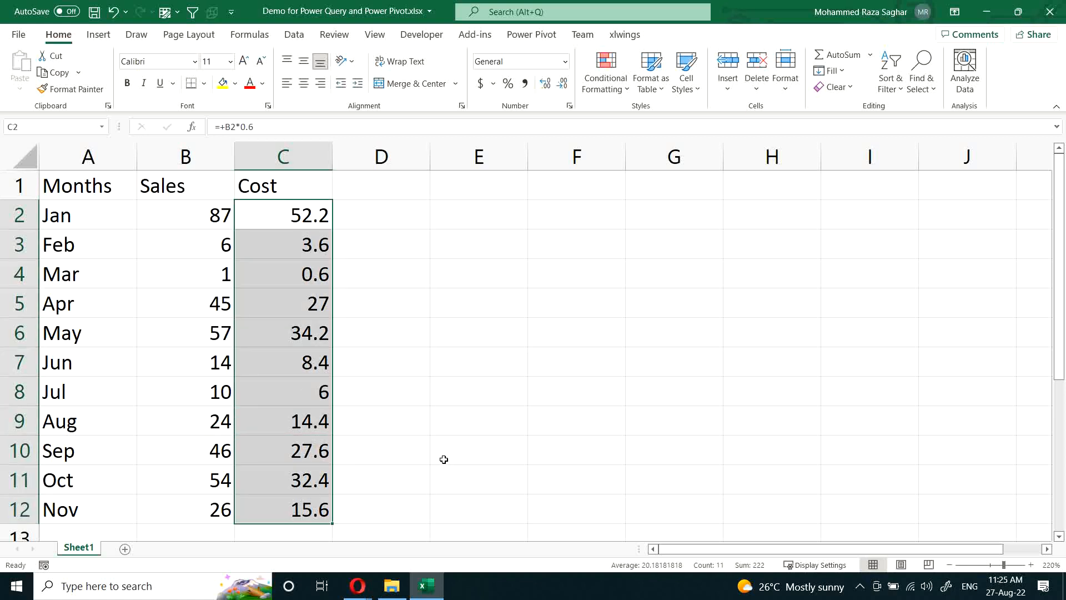
pyautogui.press('Delete')
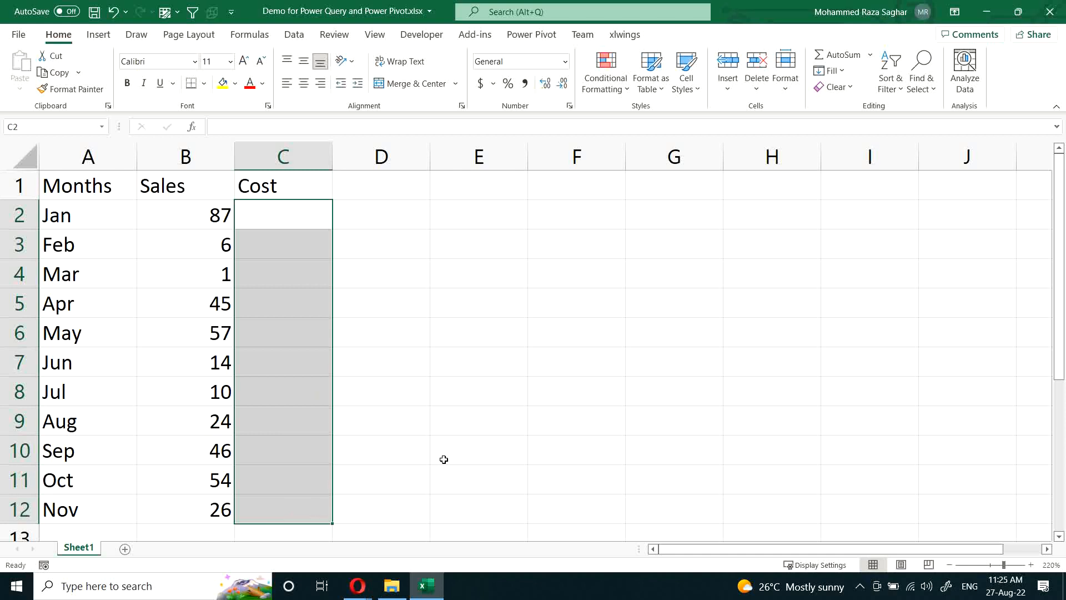
pyautogui.hotkey('ctrl', 'z')
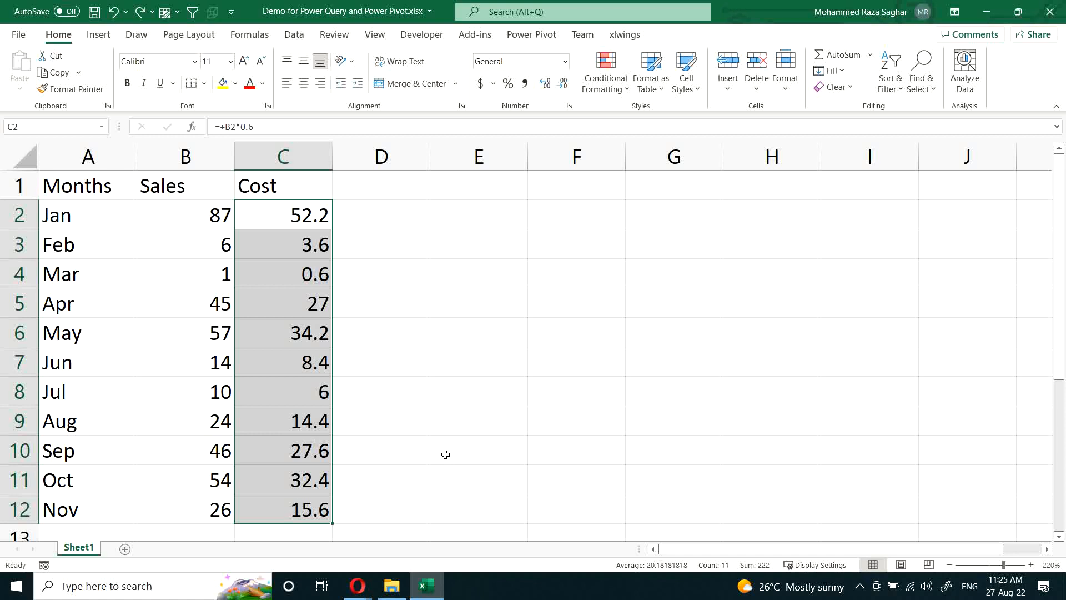
pyautogui.doubleClick(272, 215)
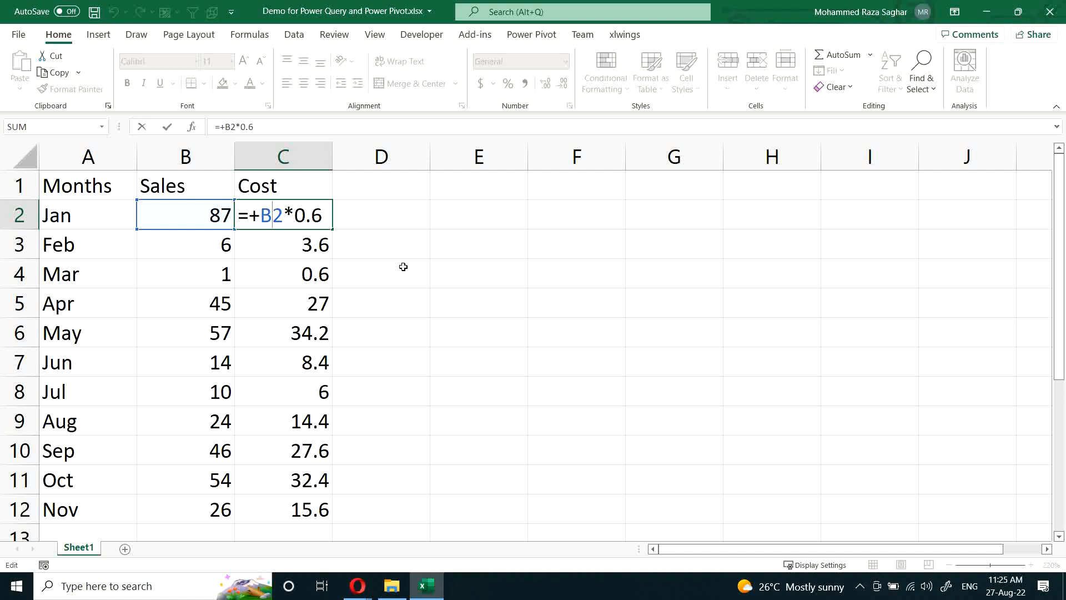
pyautogui.press('Escape')
# Step: Add a December row below Nov, with Dec in A13 and sales of 25 in B13
pyautogui.scroll(-2, 376, 296)
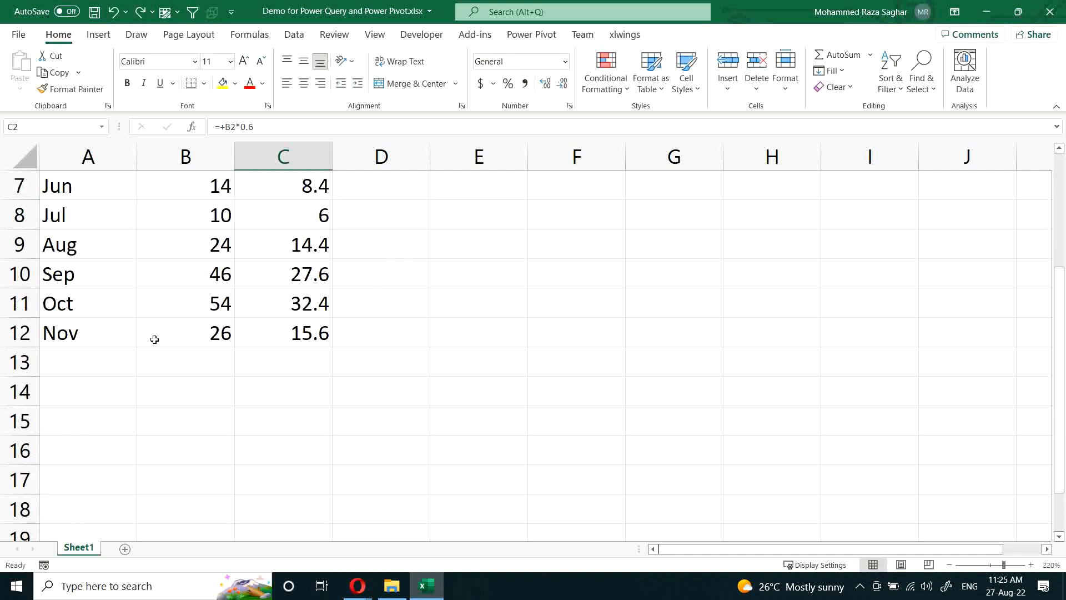
pyautogui.click(80, 336)
pyautogui.click(80, 366)
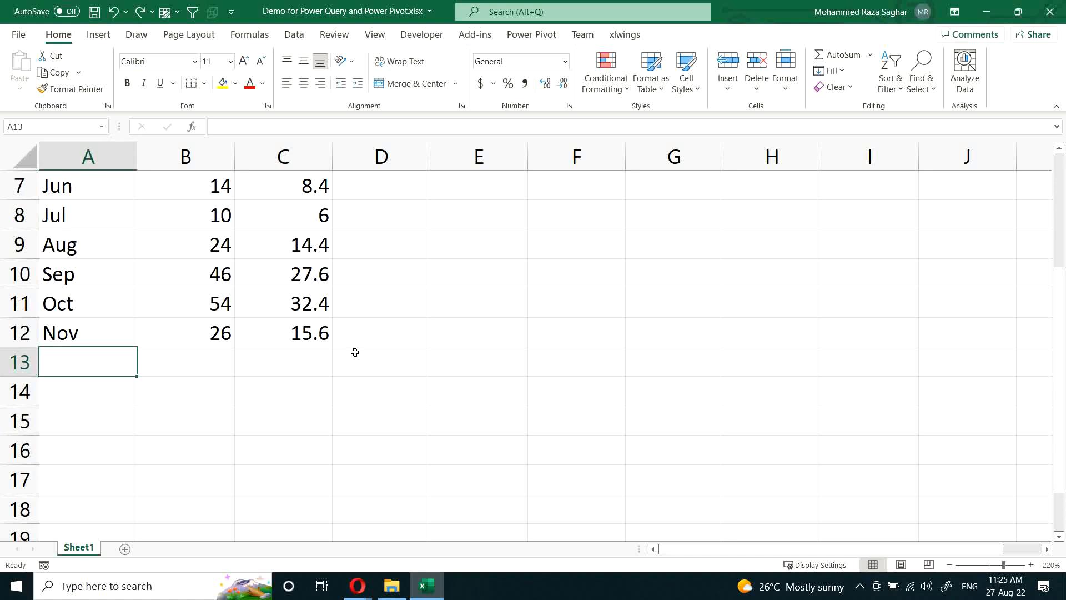
pyautogui.write('Decv')
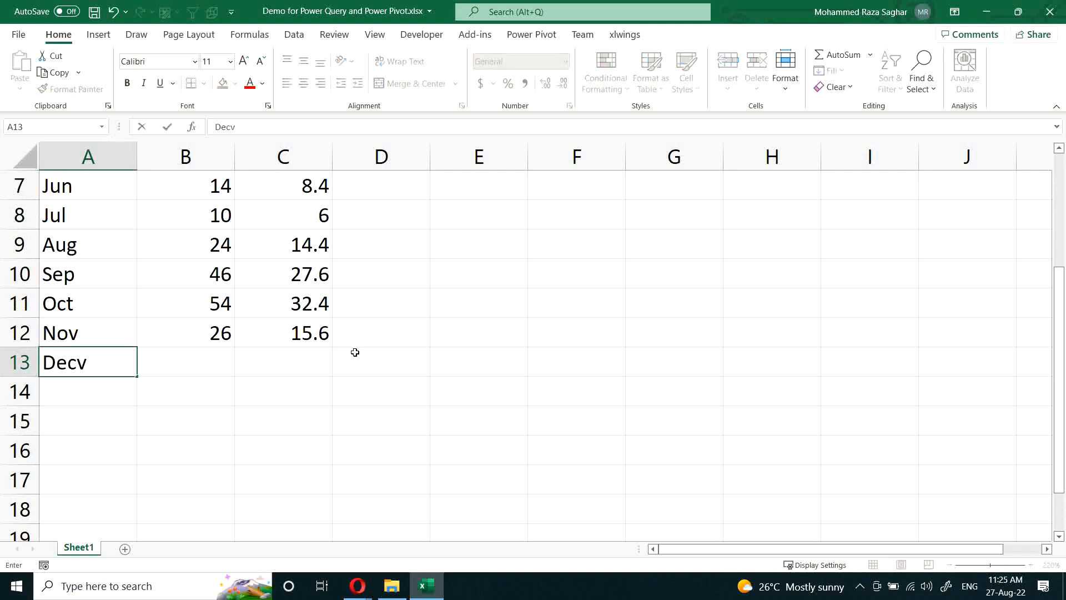
pyautogui.press('BackSpace')
pyautogui.press('Tab')
pyautogui.write('25')
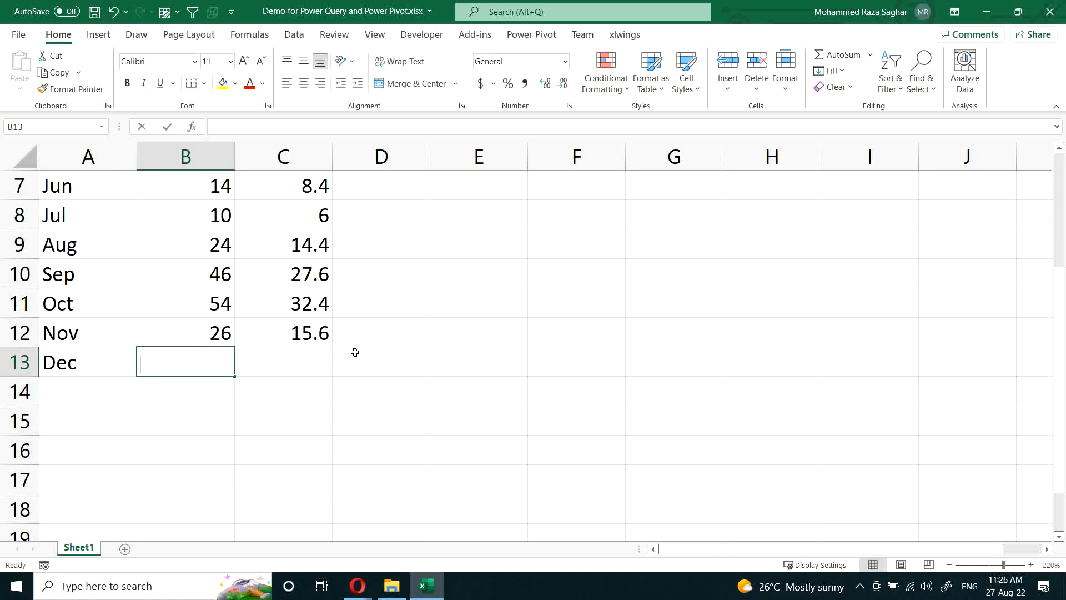
pyautogui.press('Return')
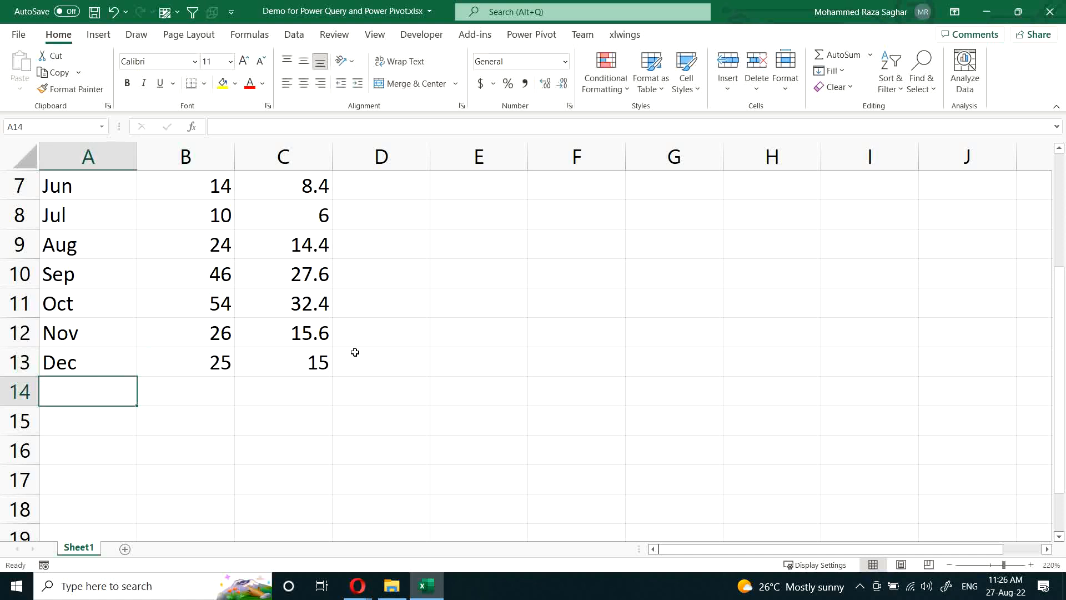
# Step: Inspect the December cost formula in C13, then clear it and fill C13 down from C12
pyautogui.doubleClick(295, 361)
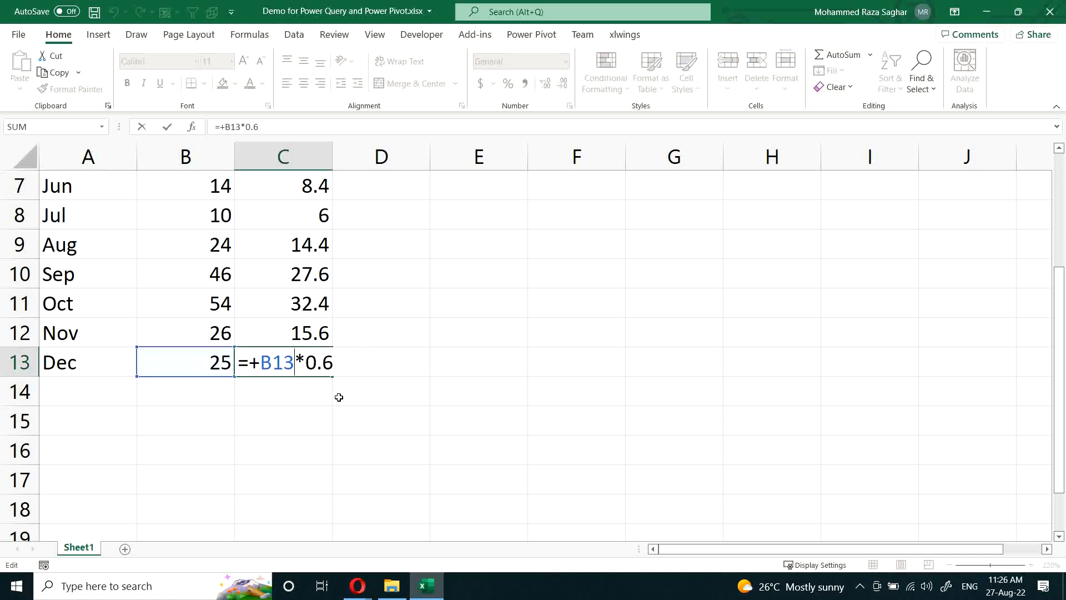
pyautogui.press('Escape')
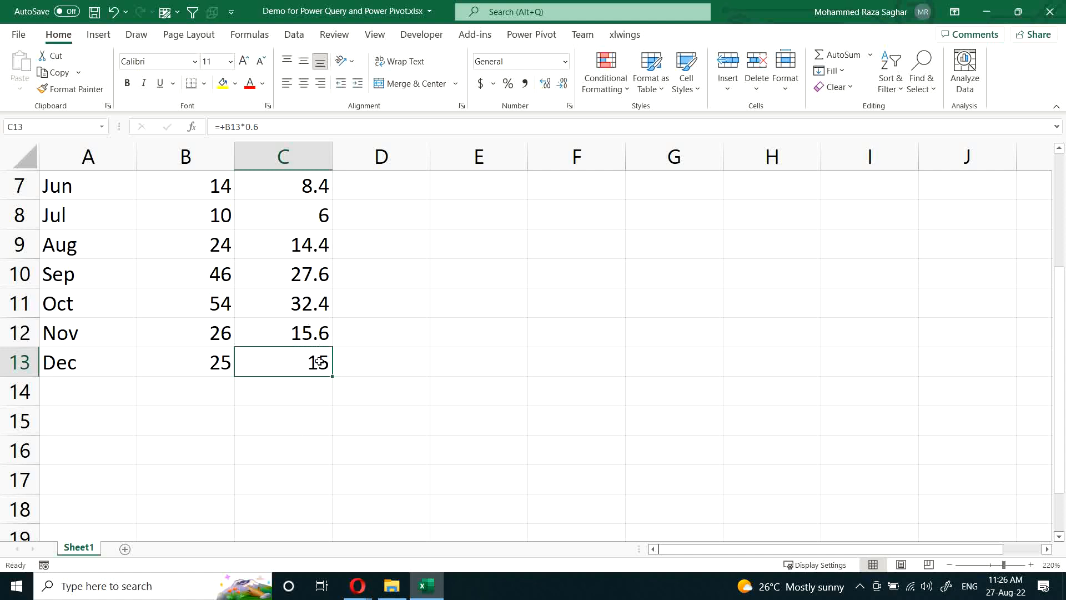
pyautogui.press('Delete')
pyautogui.click(320, 333)
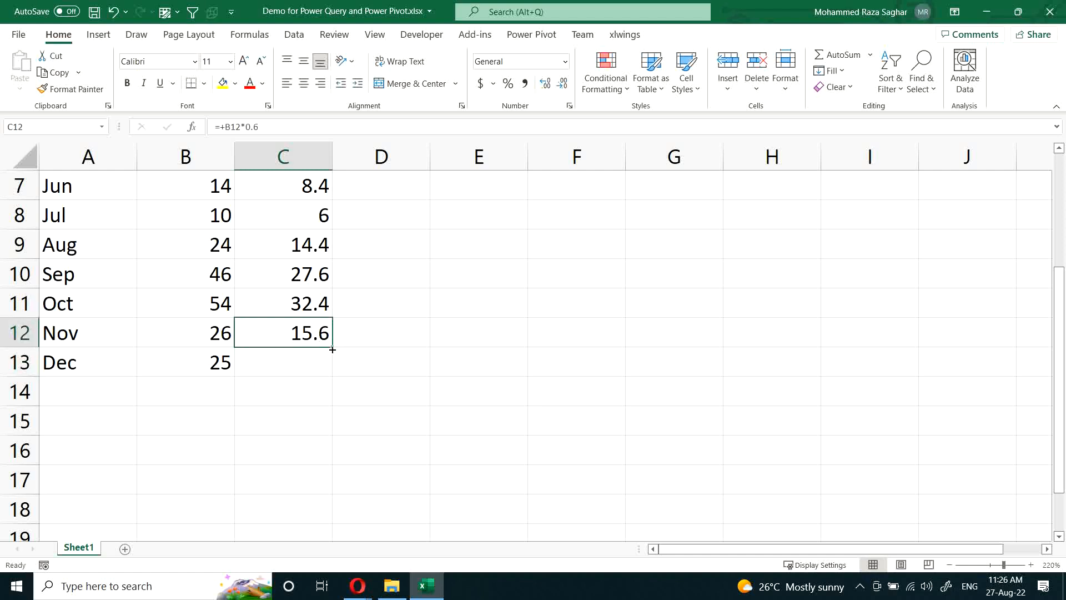
pyautogui.moveTo(319, 340); pyautogui.dragTo(315, 365)
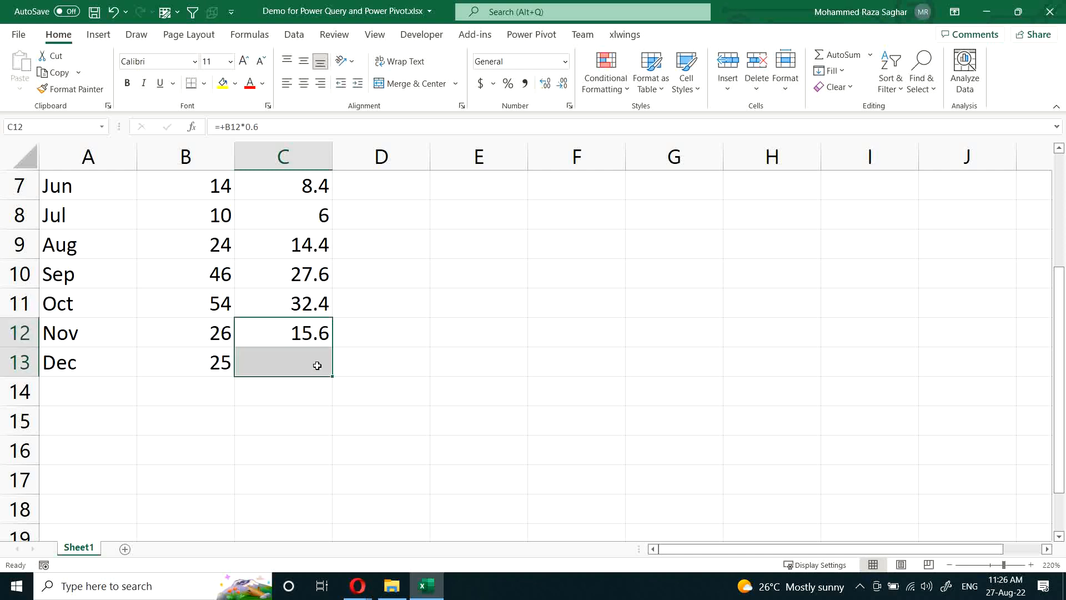
pyautogui.hotkey('ctrl', 'd')
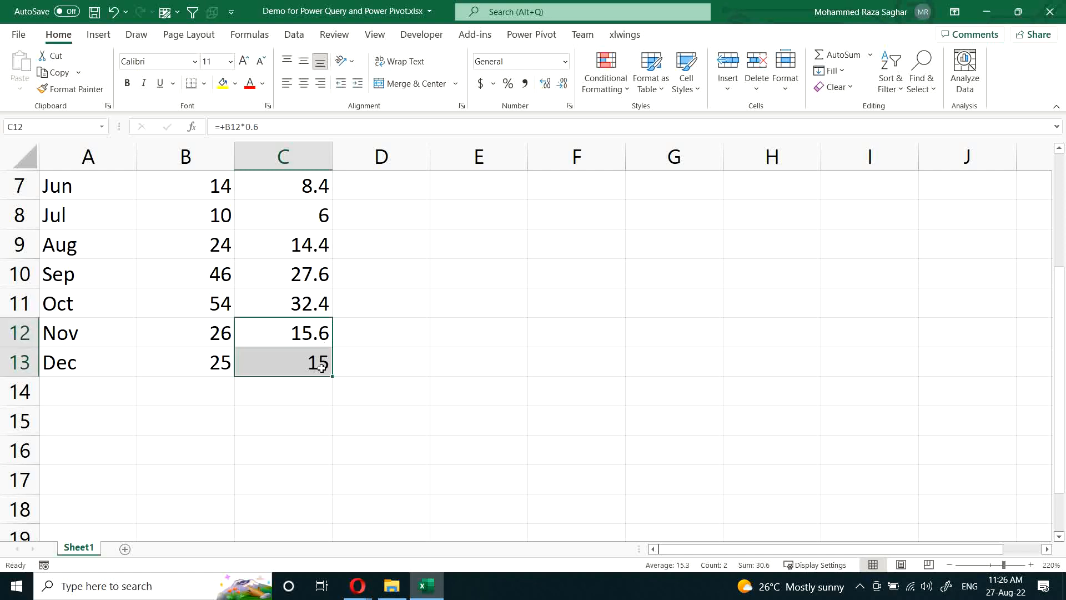
# Step: Clear the December cost in C13 again and extend the formula from C12 into it with the fill handle
pyautogui.click(323, 340)
pyautogui.click(317, 362)
pyautogui.press('Delete')
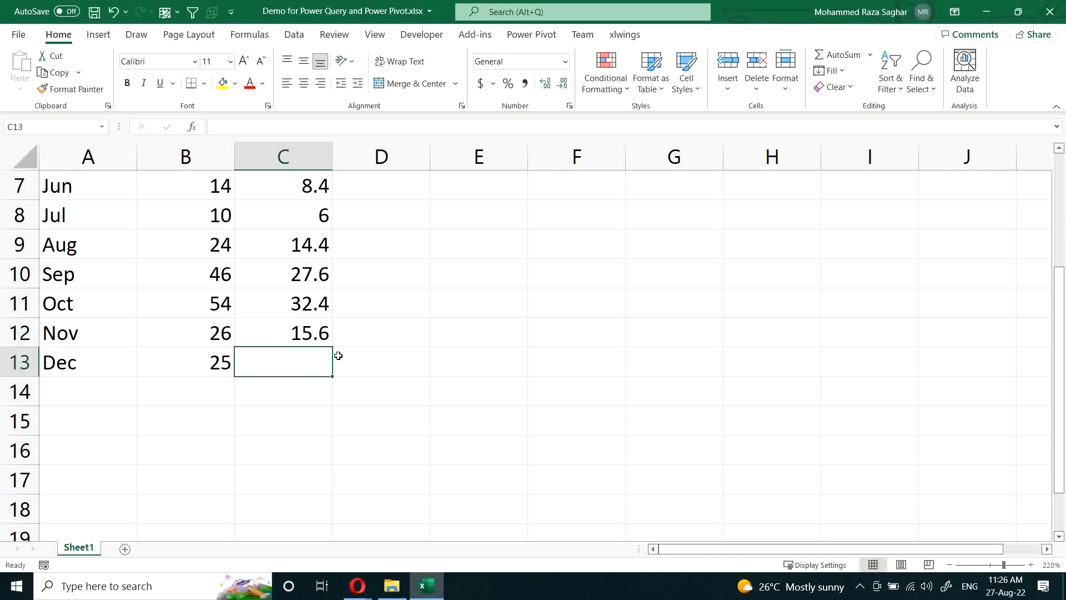
pyautogui.click(322, 332)
pyautogui.doubleClick(332, 344)
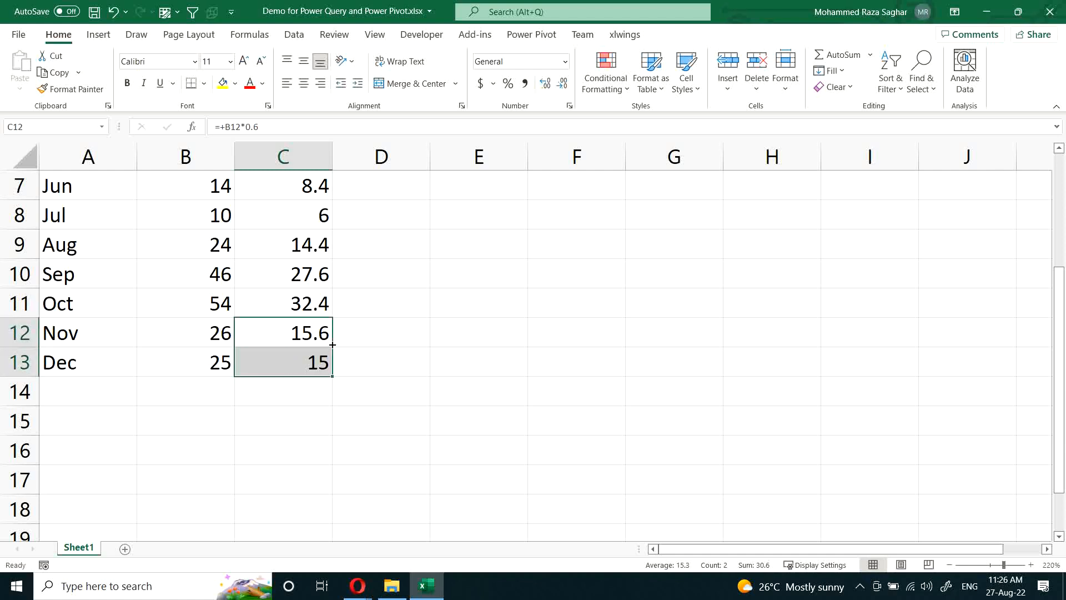
# Step: Duplicate Sheet1 within the workbook and clear the whole Cost column C on the copy
pyautogui.scroll(2, 335, 344)
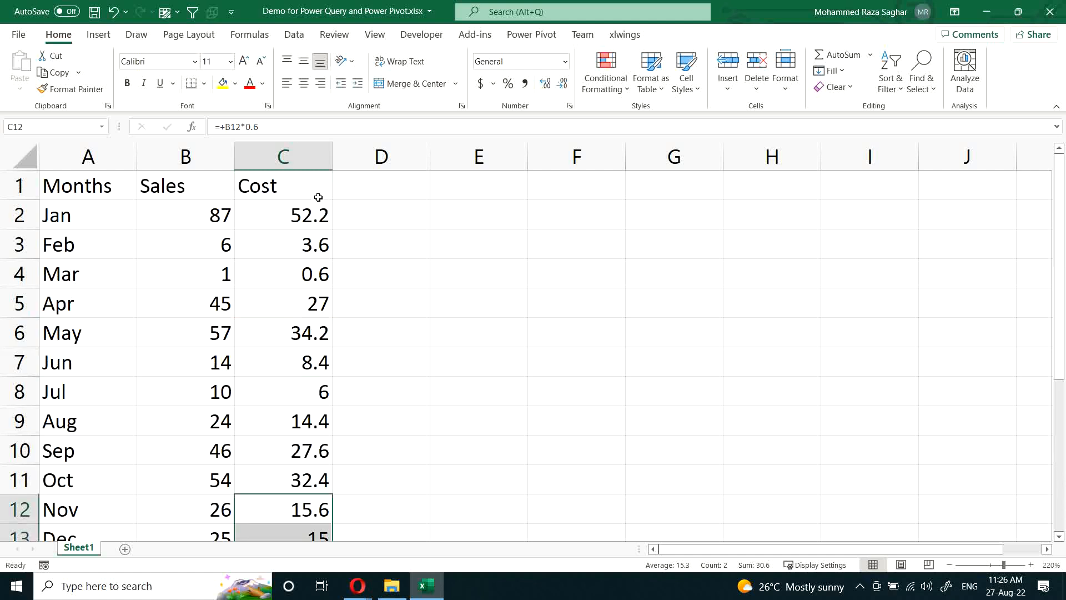
pyautogui.moveTo(92, 550); pyautogui.dragTo(157, 553)
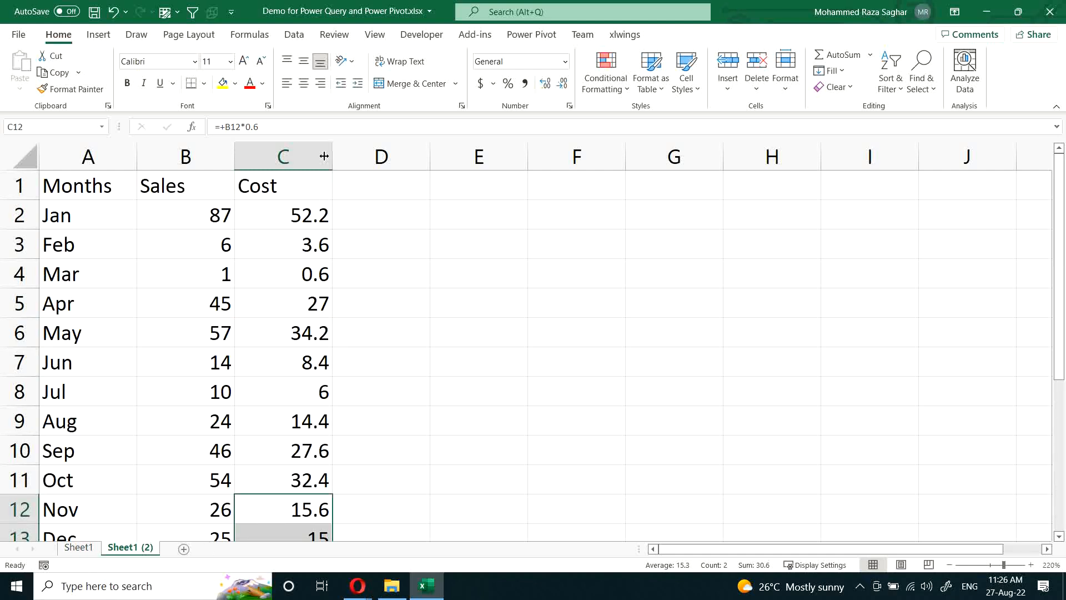
pyautogui.click(301, 163)
pyautogui.press('Delete')
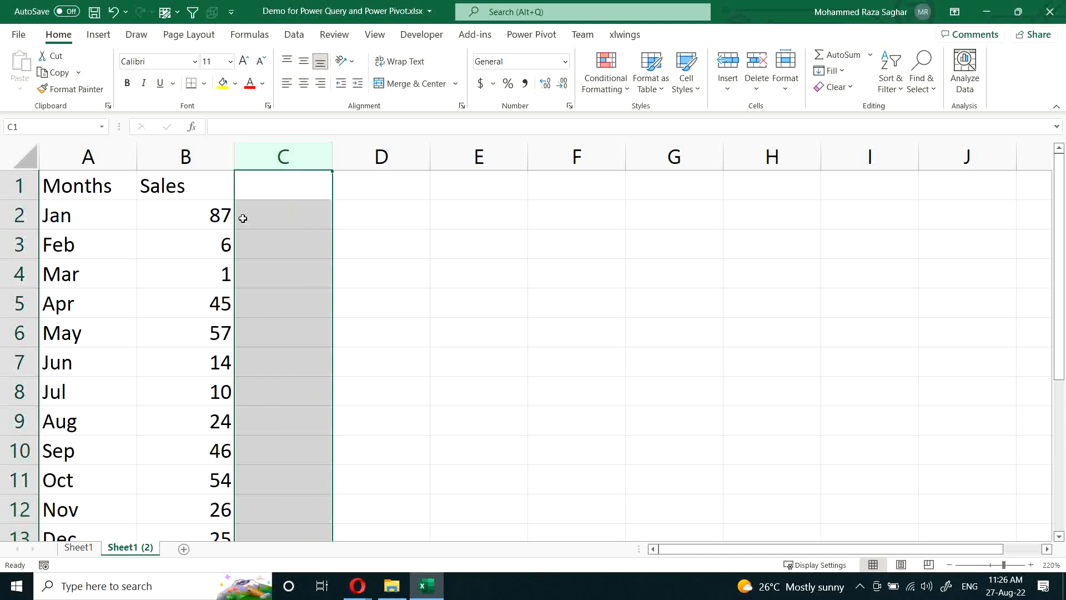
# Step: Convert the Months and Sales data in A1:B13 into a table with headers and load it into the Power Query Editor
pyautogui.click(106, 186)
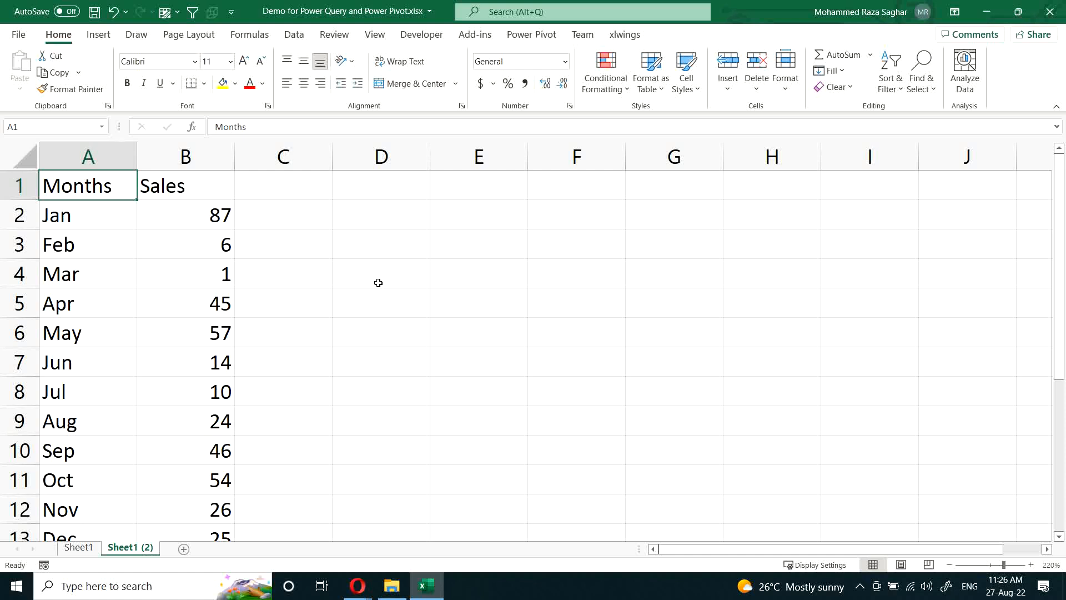
pyautogui.hotkey('ctrl', 't')
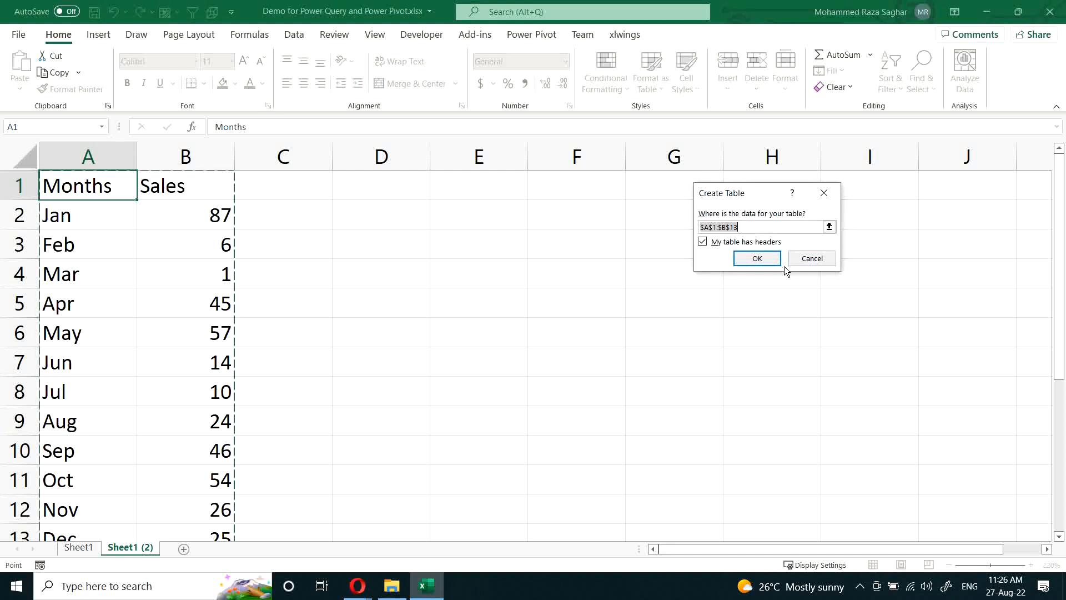
pyautogui.click(752, 264)
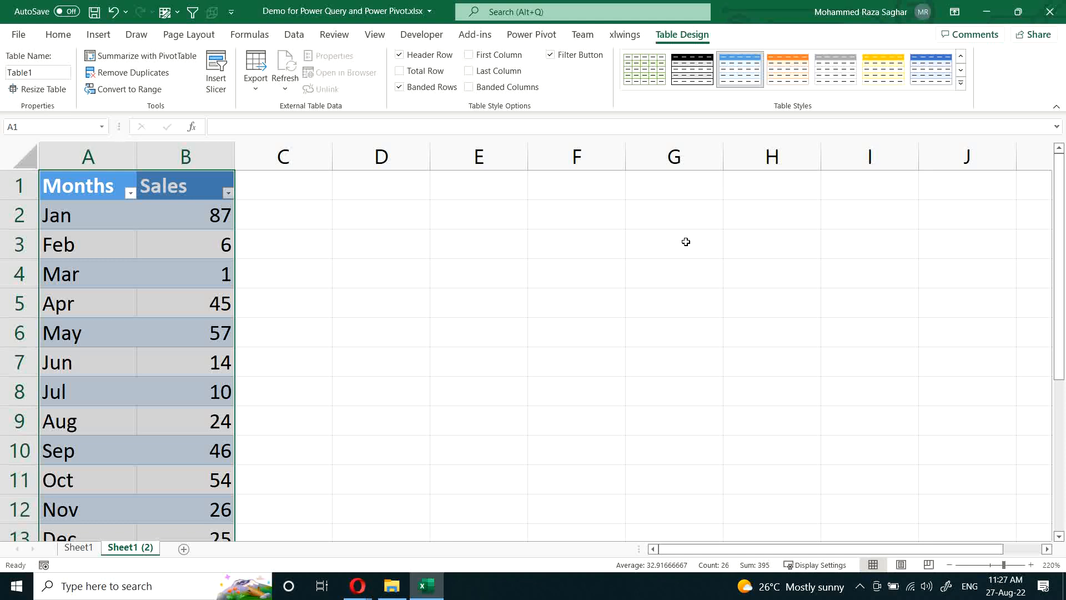
pyautogui.hotkey('alt', 'a')
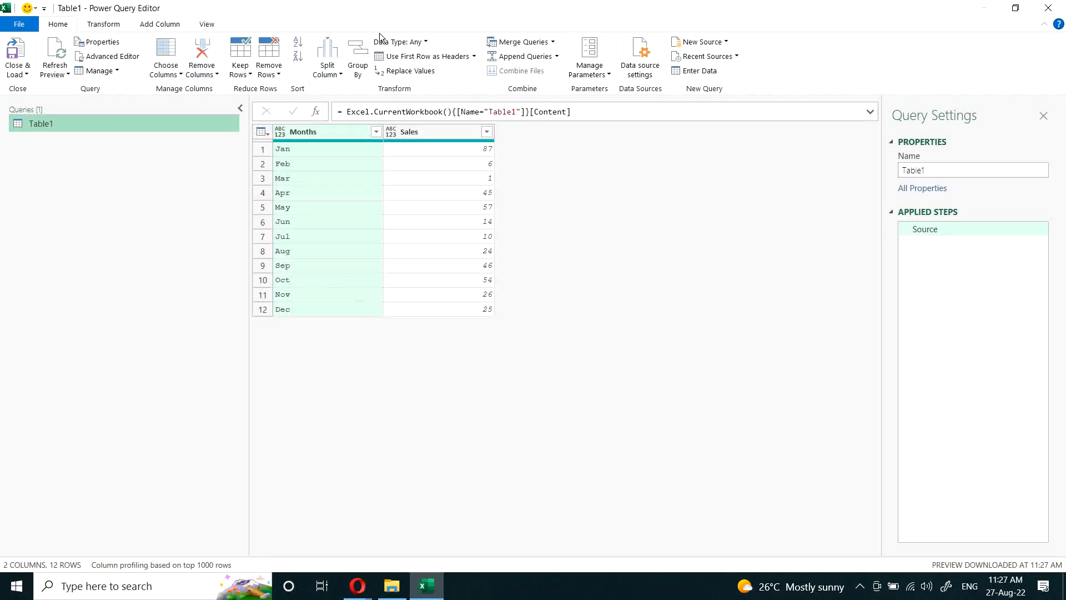
# Step: Examine the source formula of the Table1 query without changing it
pyautogui.click(107, 25)
pyautogui.moveTo(346, 112); pyautogui.dragTo(596, 110)
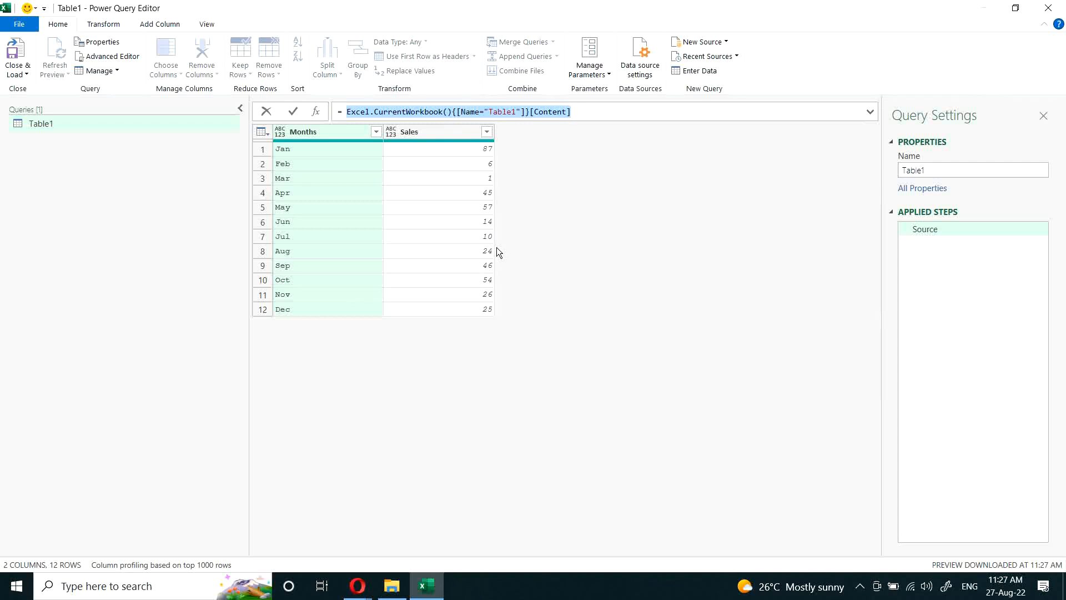
pyautogui.click(530, 144)
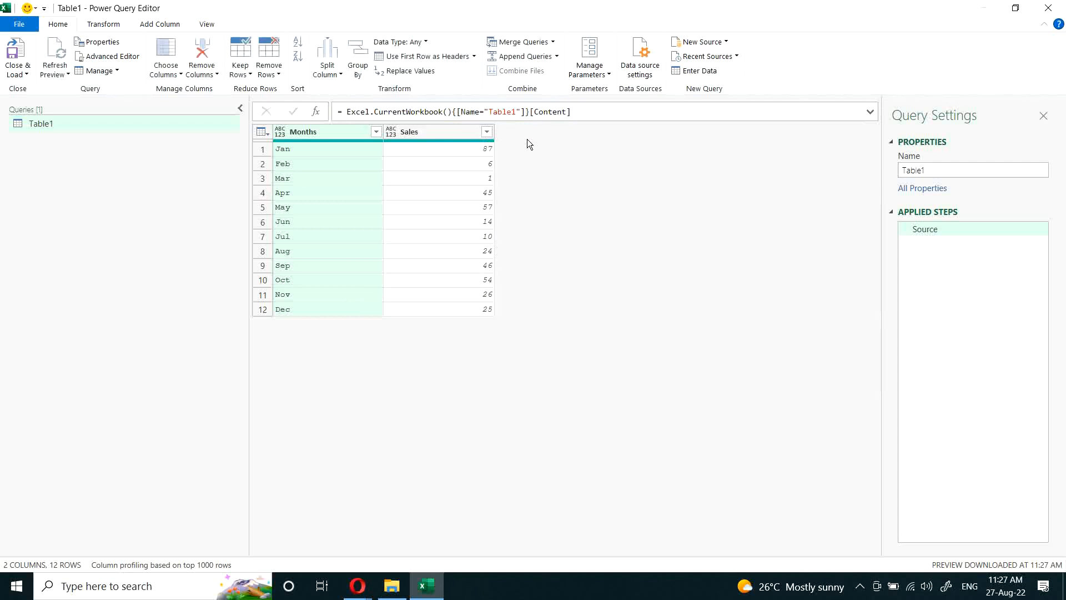
# Step: Begin the source formula with let and assign the Excel.CurrentWorkbook Table1 content to a variable named Tbl1
pyautogui.click(343, 112)
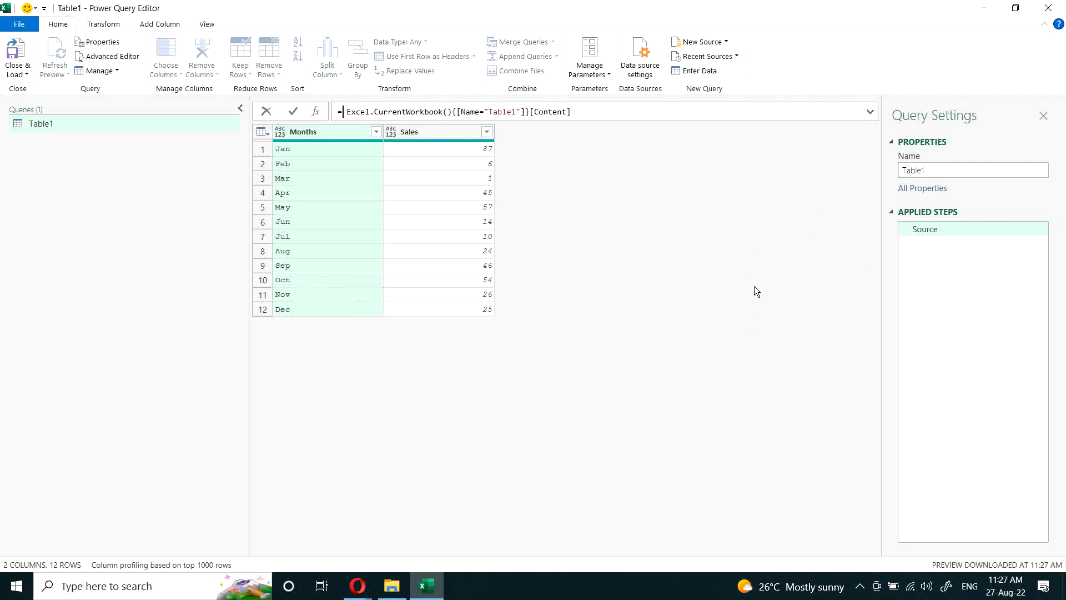
pyautogui.write('1et')
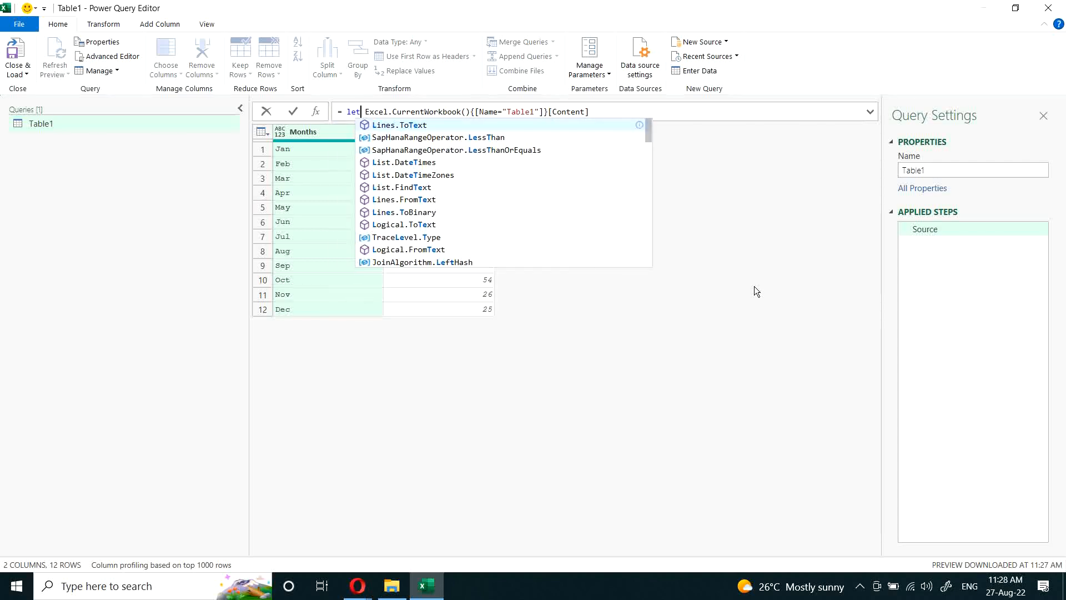
pyautogui.press('BackSpace')
pyautogui.press('BackSpace')
pyautogui.press('BackSpace')
pyautogui.press('BackSpace')
pyautogui.press('BackSpace')
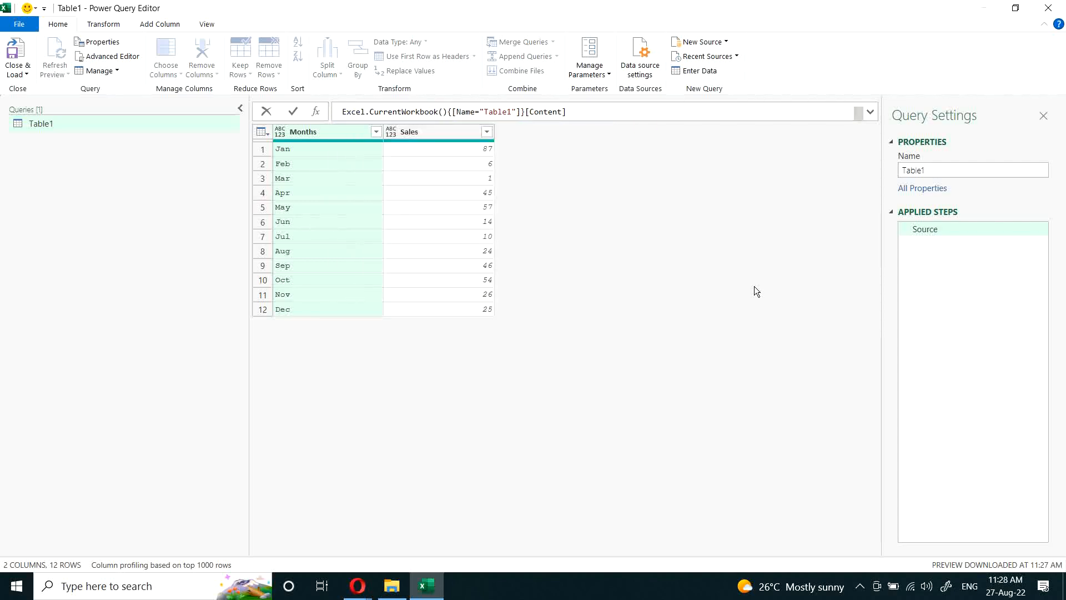
pyautogui.write('Tbl')
pyautogui.press('Escape')
pyautogui.write('1 =')
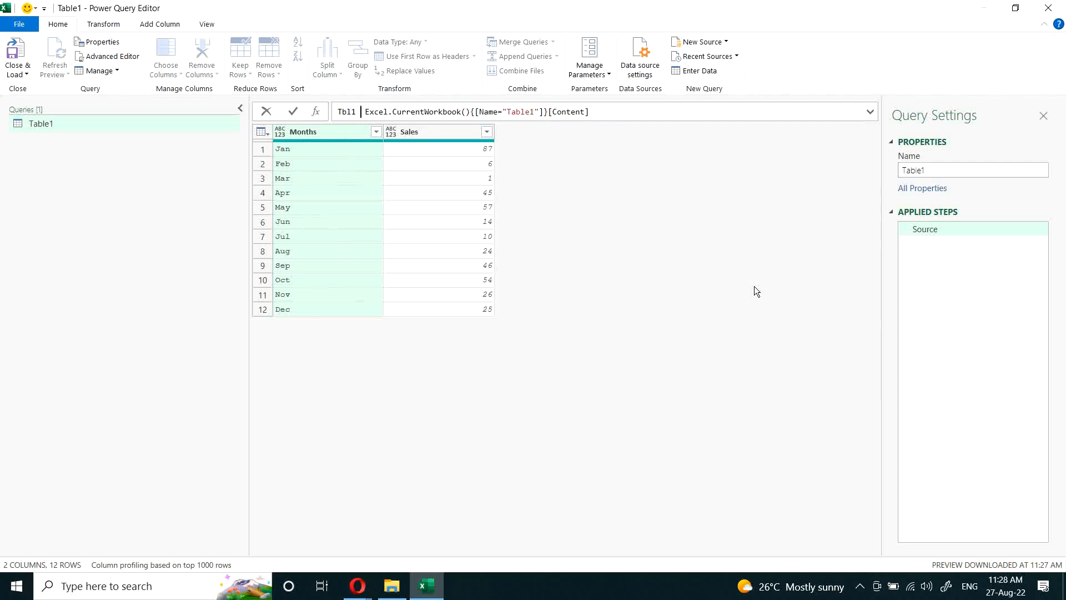
pyautogui.press('End')
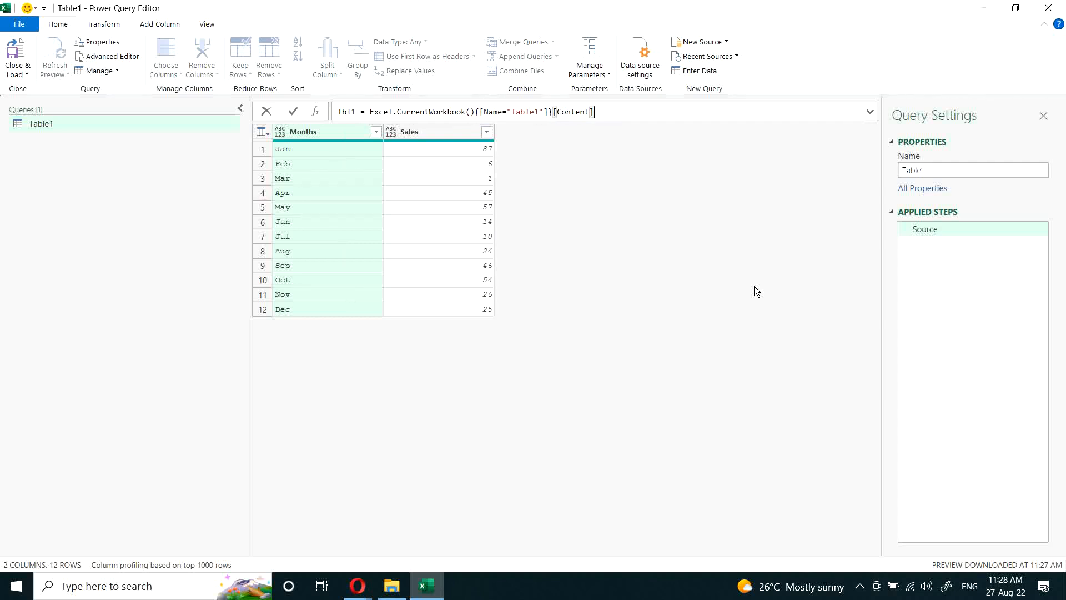
# Step: Close the let expression on a new line with in Tbl1 and review the whole let block
pyautogui.hotkey('shift', 'Return')
pyautogui.write('inTbl')
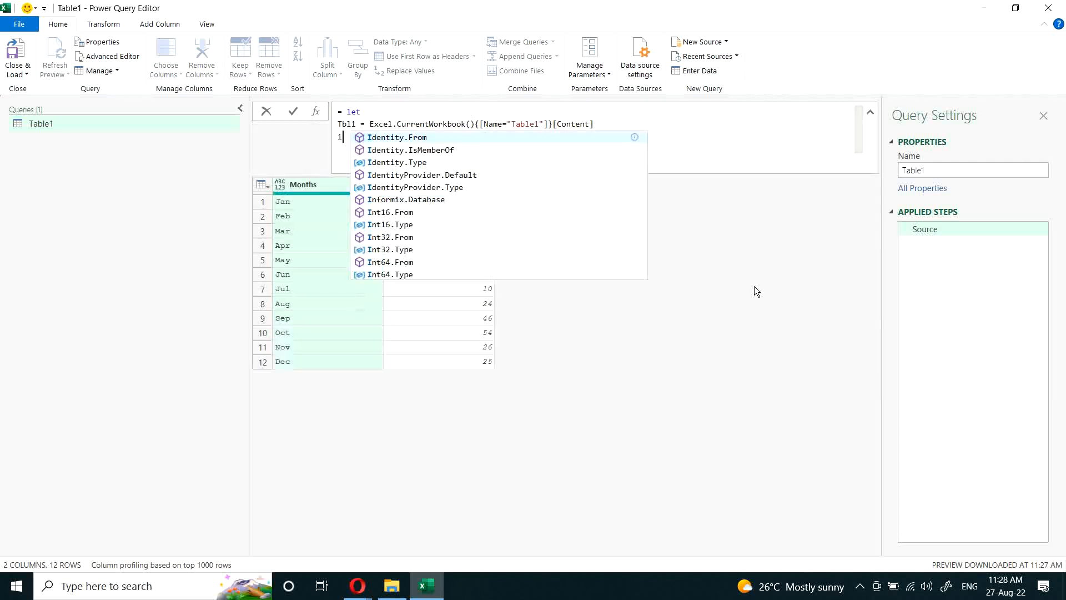
pyautogui.press('BackSpace')
pyautogui.press('BackSpace')
pyautogui.press('BackSpace')
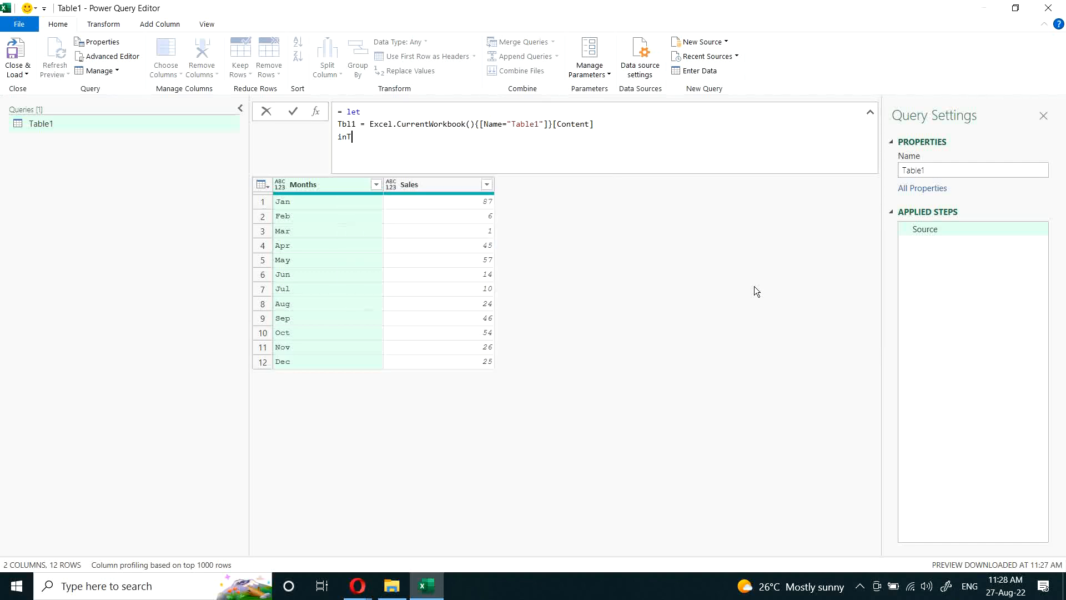
pyautogui.write('Tbl1')
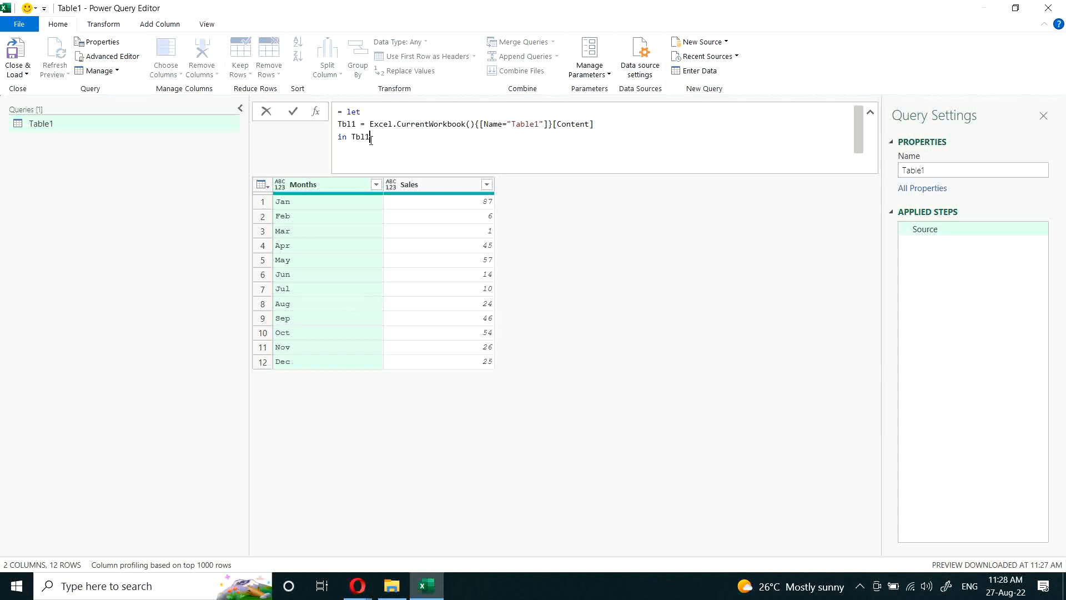
pyautogui.click(348, 110)
pyautogui.moveTo(348, 111); pyautogui.dragTo(371, 140)
# Step: Add a comma after the Tbl1 definition and start a Tbl2 line with Table.AddColumn taking Tbl1 as its table
pyautogui.click(637, 129)
pyautogui.write(',')
pyautogui.hotkey('shift', 'Return')
pyautogui.write('Tbl2 = T')
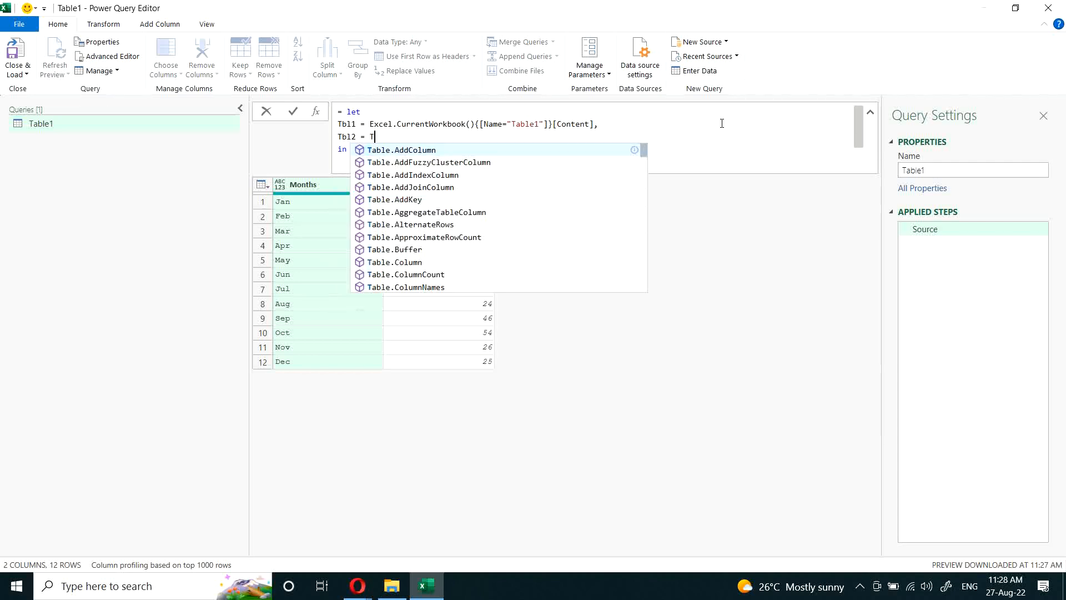
pyautogui.write('able.add')
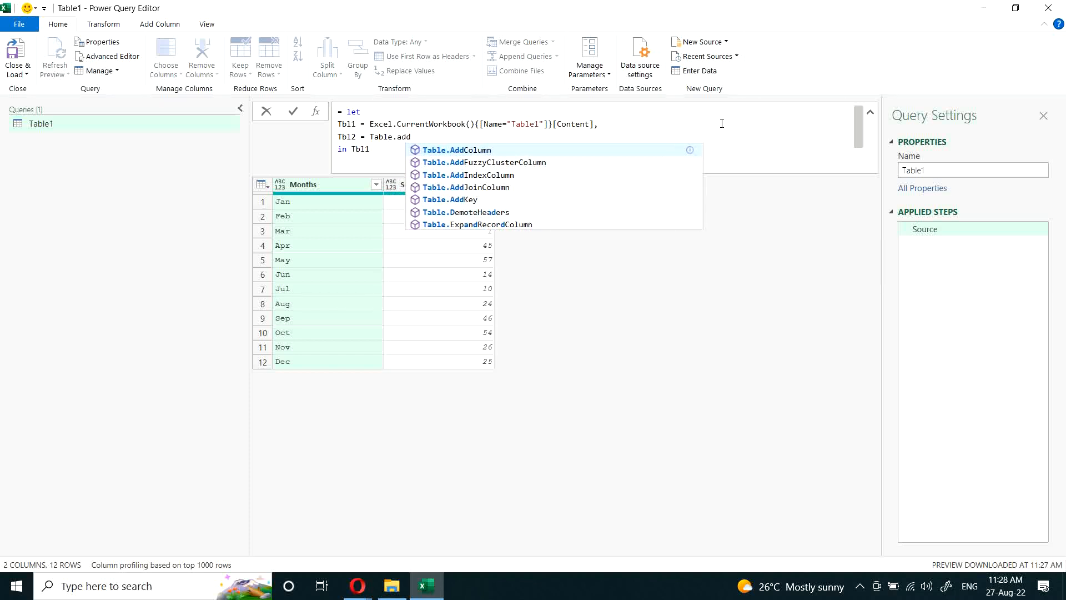
pyautogui.press('Tab')
pyautogui.write('(Tbl')
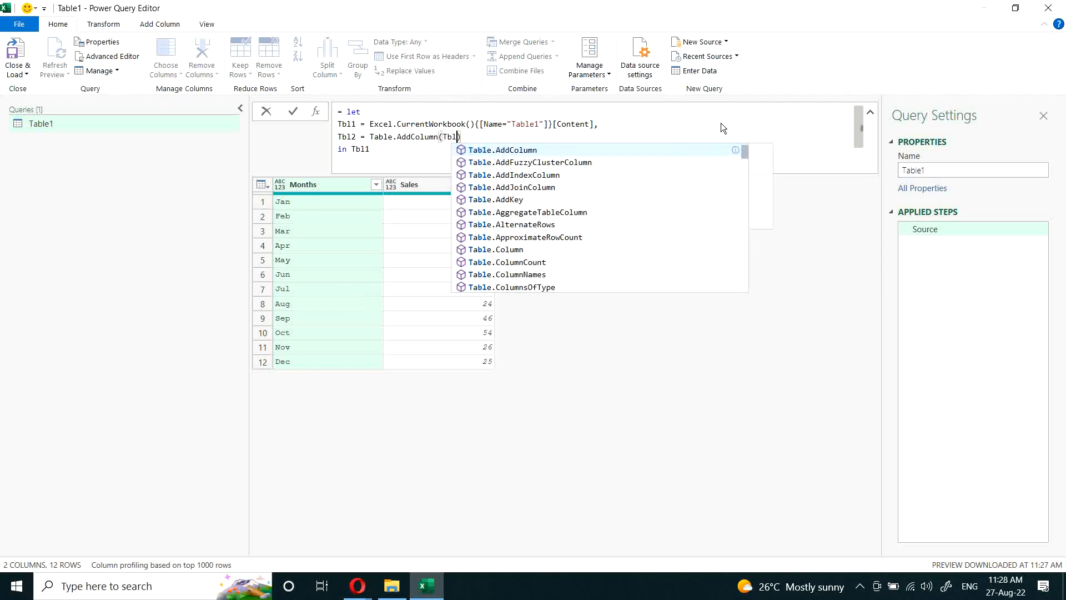
pyautogui.write('1,')
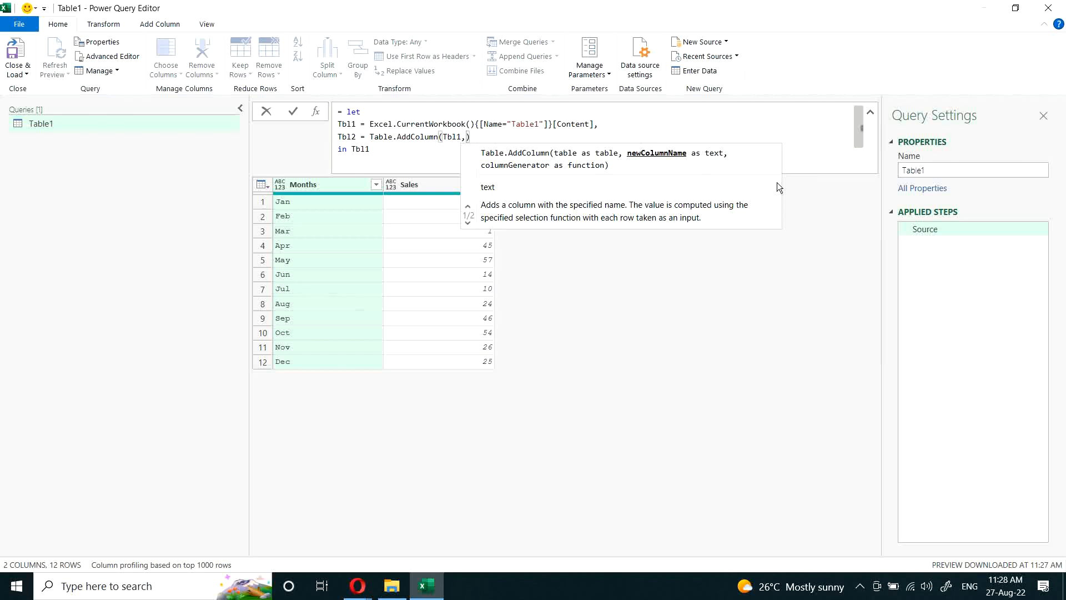
# Step: Complete the Tbl2 Table.AddColumn call with the column name "Cost" and the generator each [Sales] * 0.6
pyautogui.write('"')
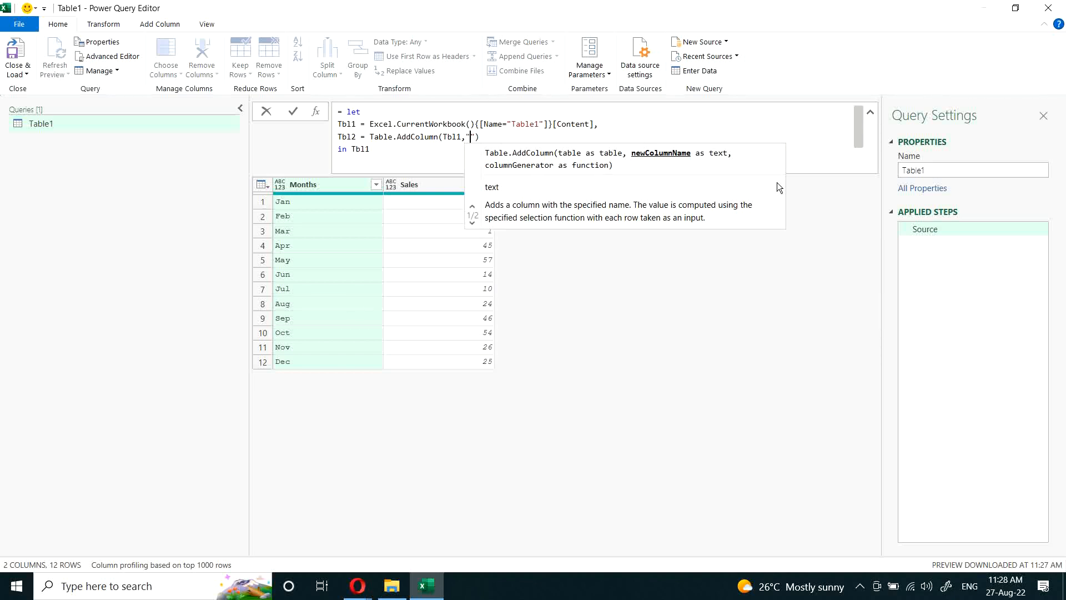
pyautogui.write('Cost')
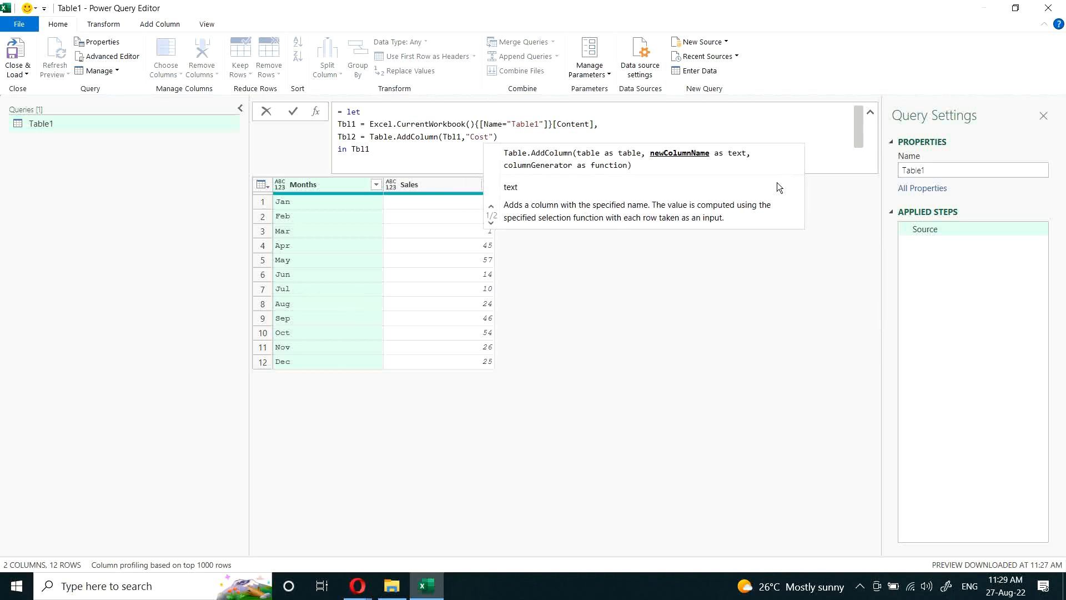
pyautogui.write('"')
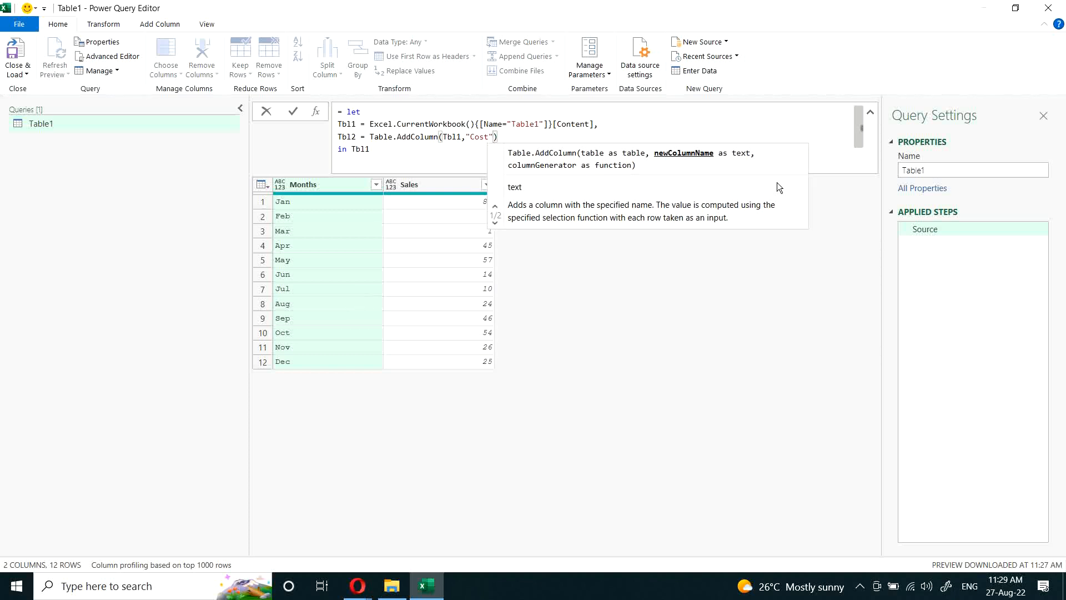
pyautogui.write(',e')
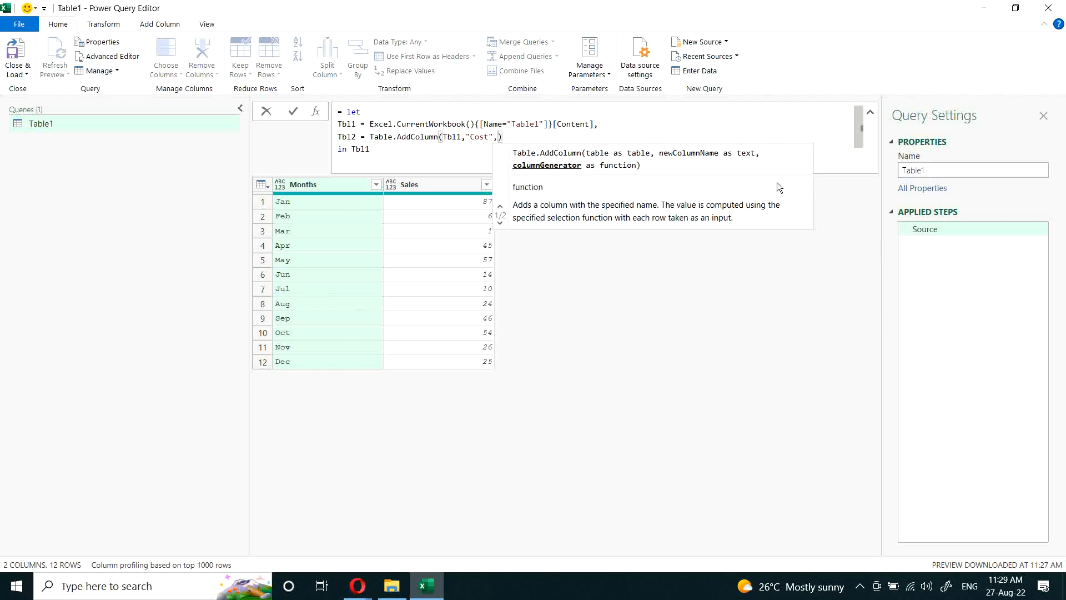
pyautogui.write('ach')
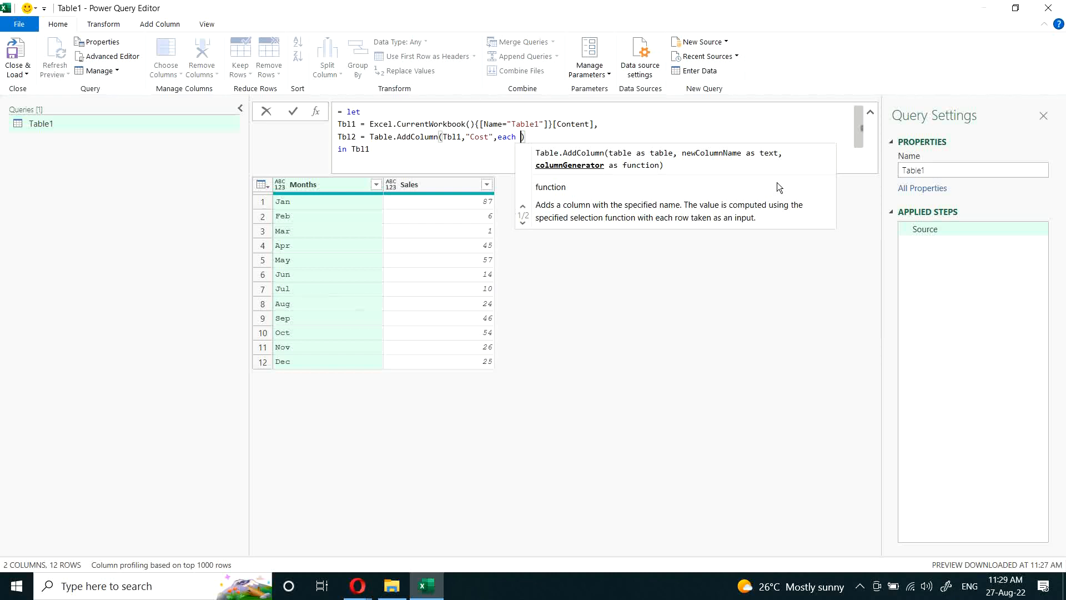
pyautogui.write('[Sales')
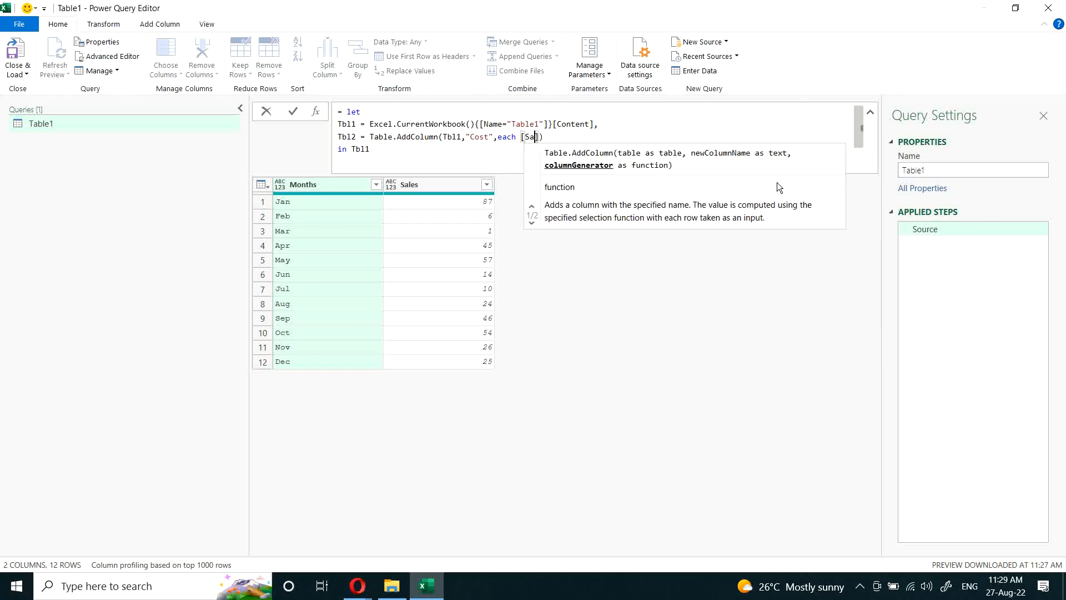
pyautogui.write('] * 0.')
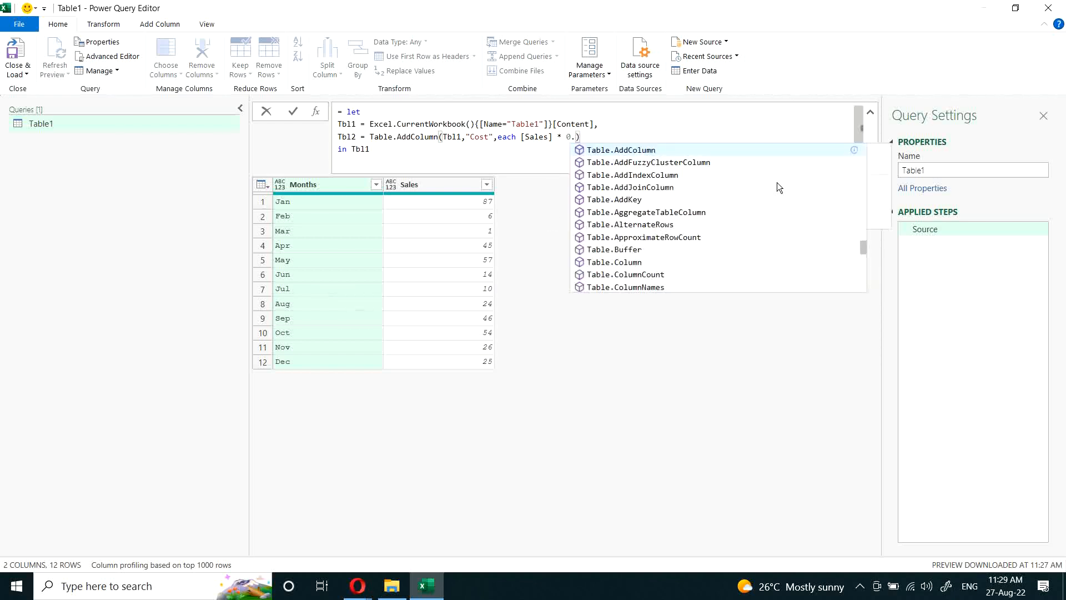
pyautogui.write('6')
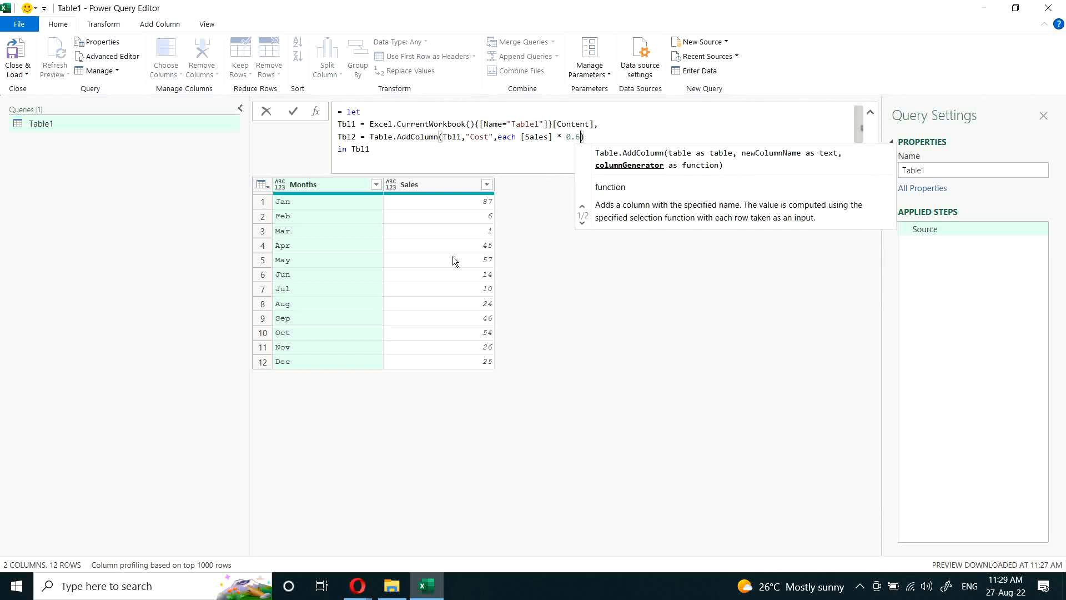
# Step: Make the let expression return Tbl2 instead of Tbl1 and apply the formula
pyautogui.press('Down')
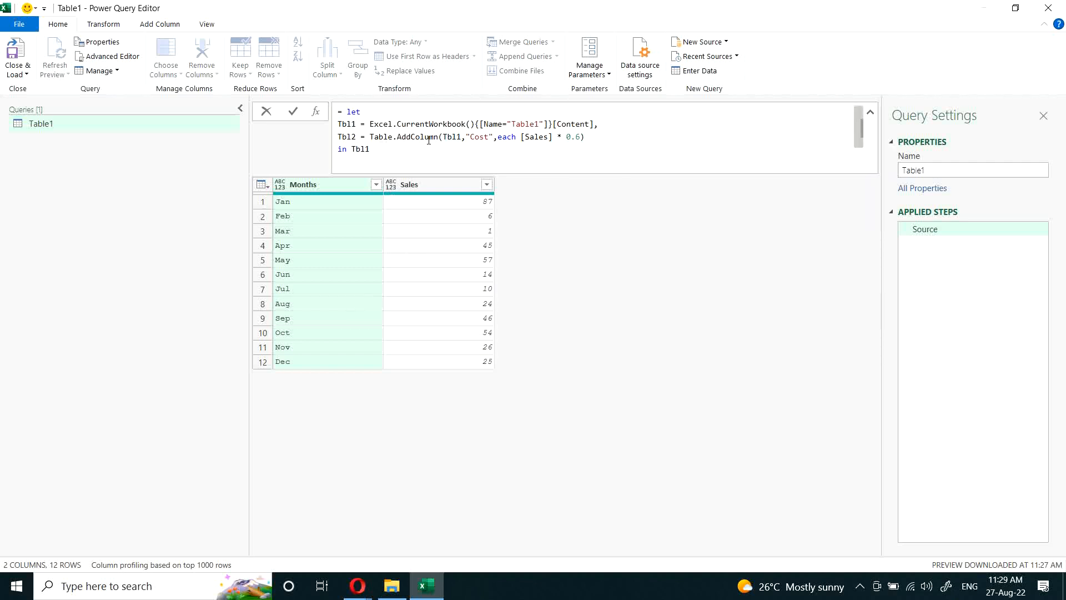
pyautogui.press('BackSpace')
pyautogui.write('2')
pyautogui.press('Return')
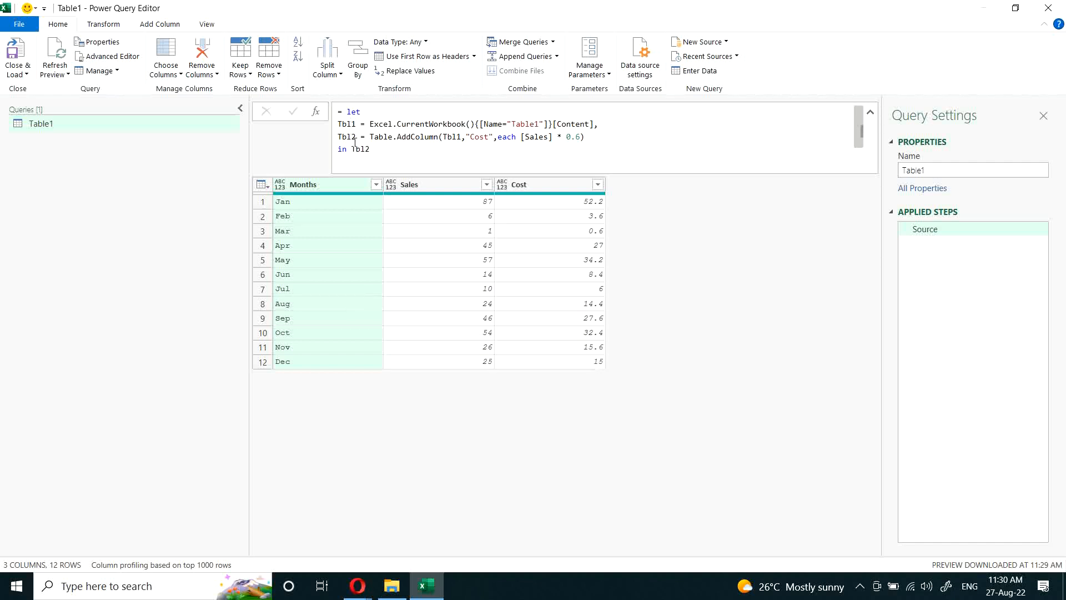
# Step: Set the result after in to Tbl1 and apply the formula to preview the original table
pyautogui.click(378, 149)
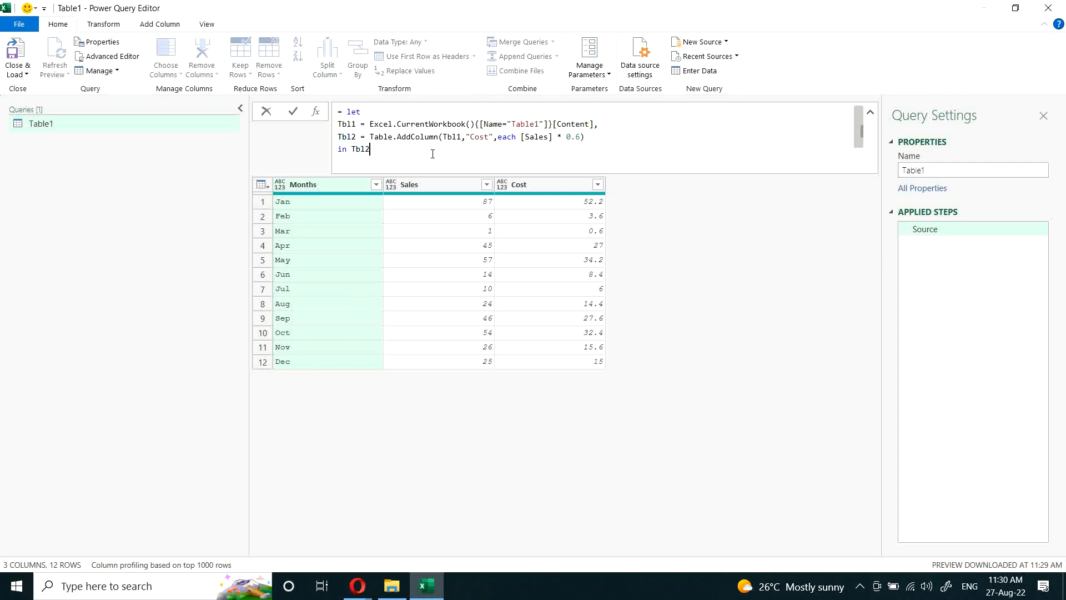
pyautogui.press('BackSpace')
pyautogui.write('1')
pyautogui.press('Return')
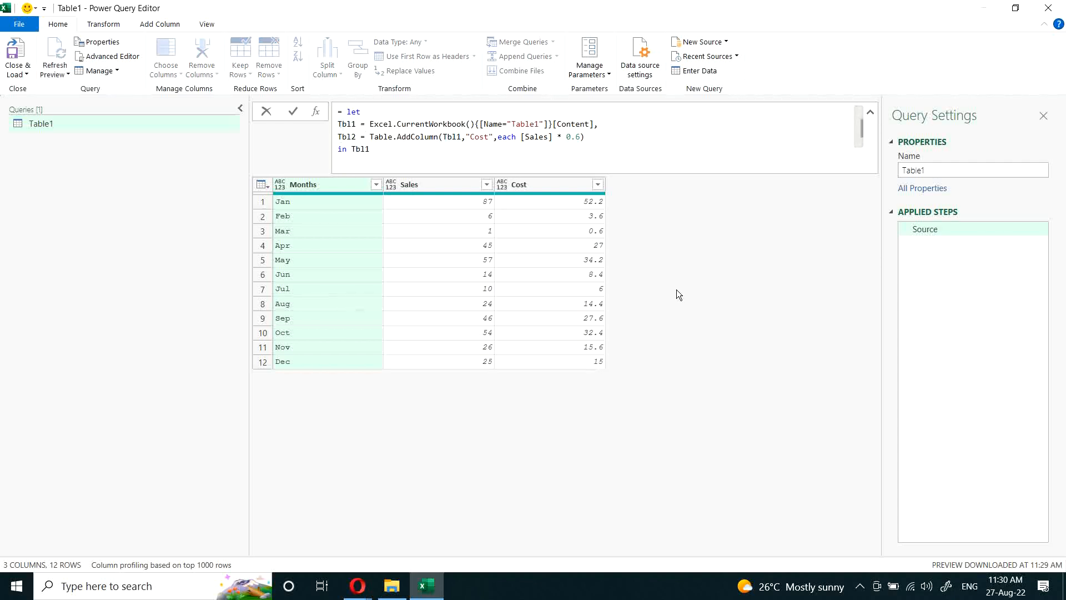
# Step: Set the result after in back to Tbl2 and apply the formula
pyautogui.click(370, 149)
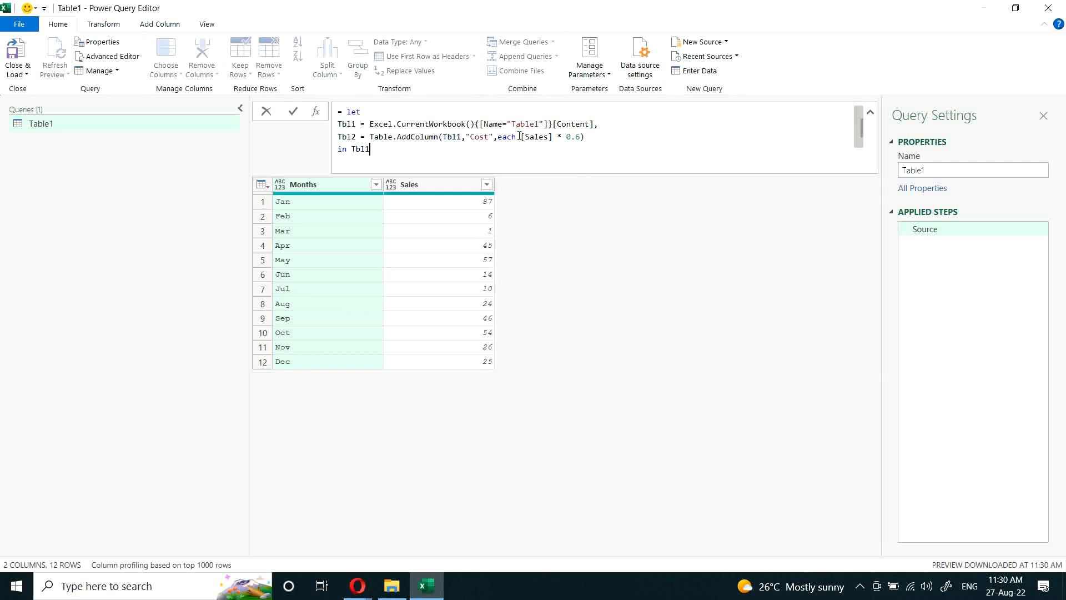
pyautogui.press('BackSpace')
pyautogui.write('2')
pyautogui.press('Return')
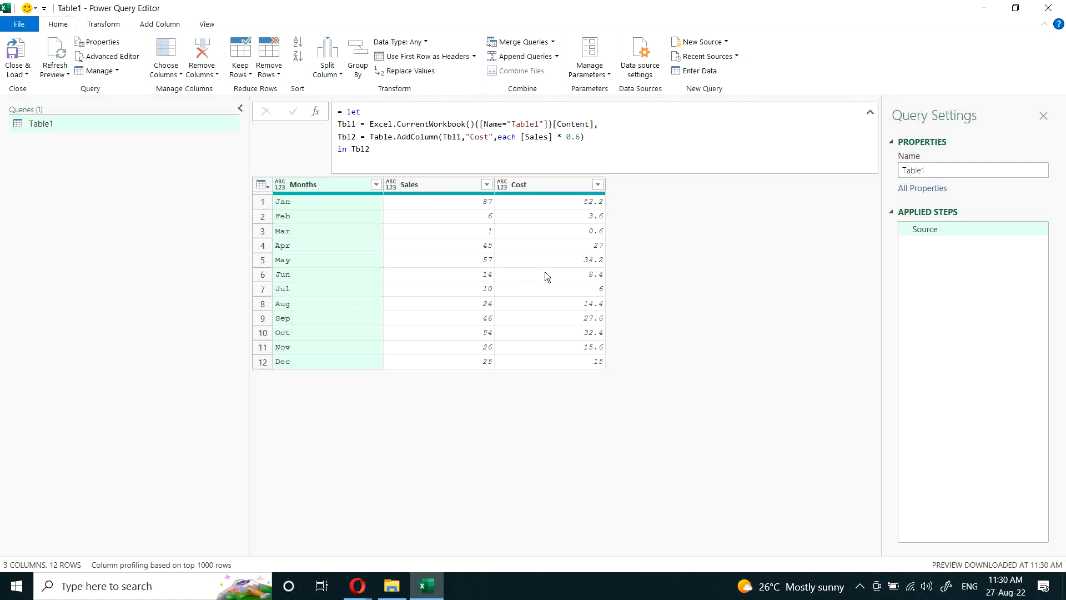
# Step: Add a comma after the Tbl2 definition, duplicate that line below it, and name the duplicate's variable Tbl3
pyautogui.click(593, 138)
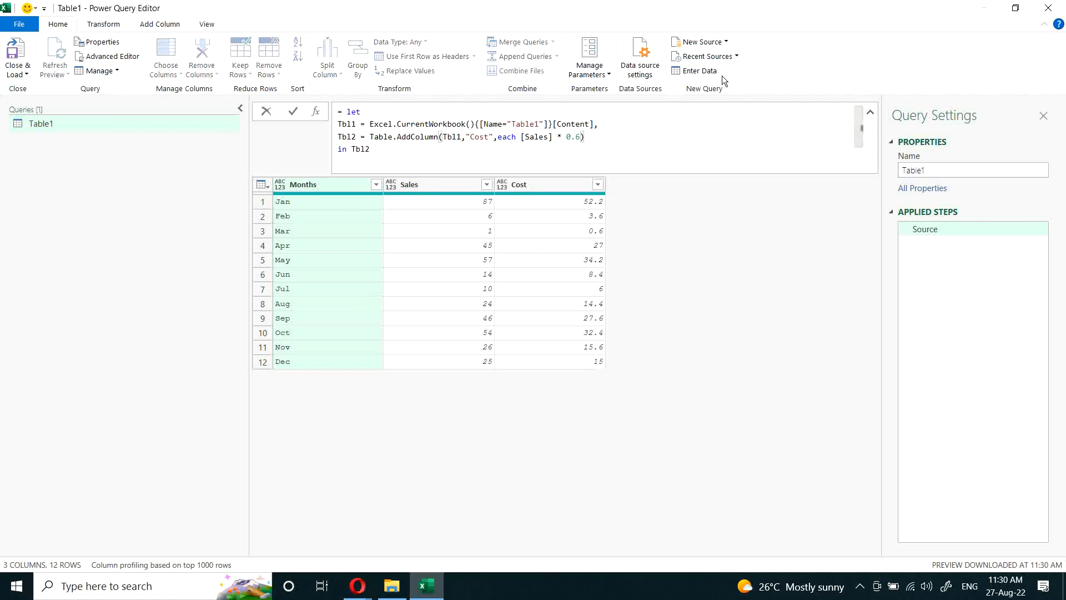
pyautogui.write(',')
pyautogui.hotkey('shift', 'Return')
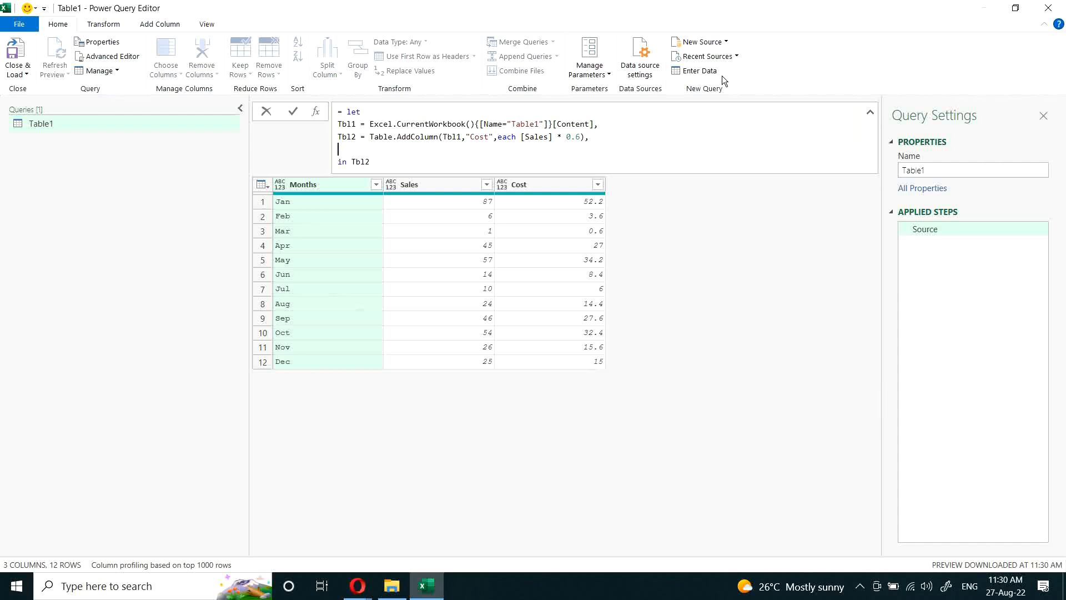
pyautogui.press('Up')
pyautogui.hotkey('shift', 'End')
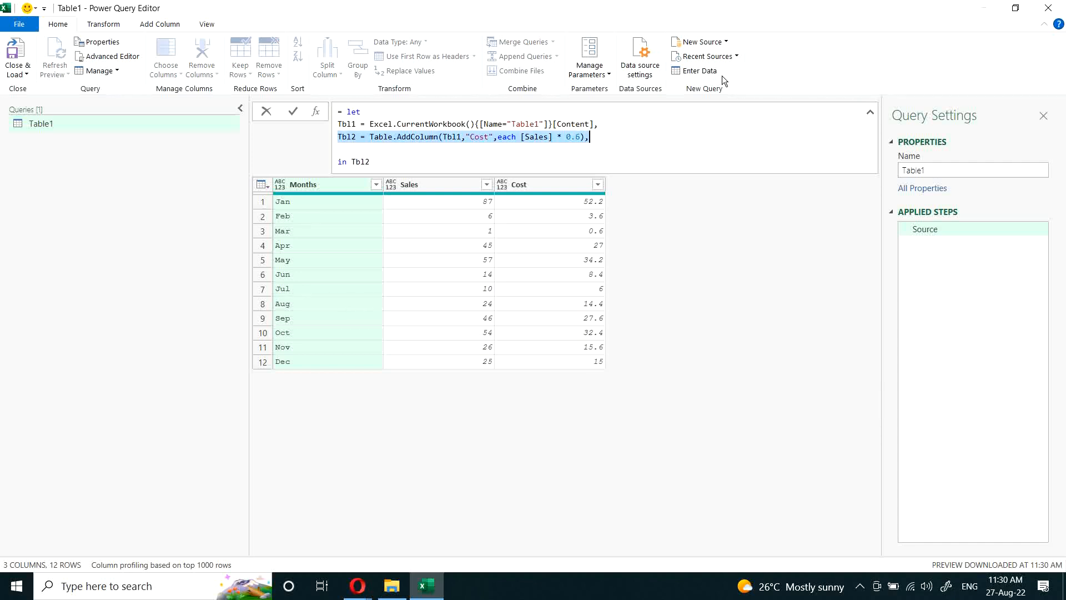
pyautogui.hotkey('ctrl', 'c')
pyautogui.press('Down')
pyautogui.hotkey('ctrl', 'v')
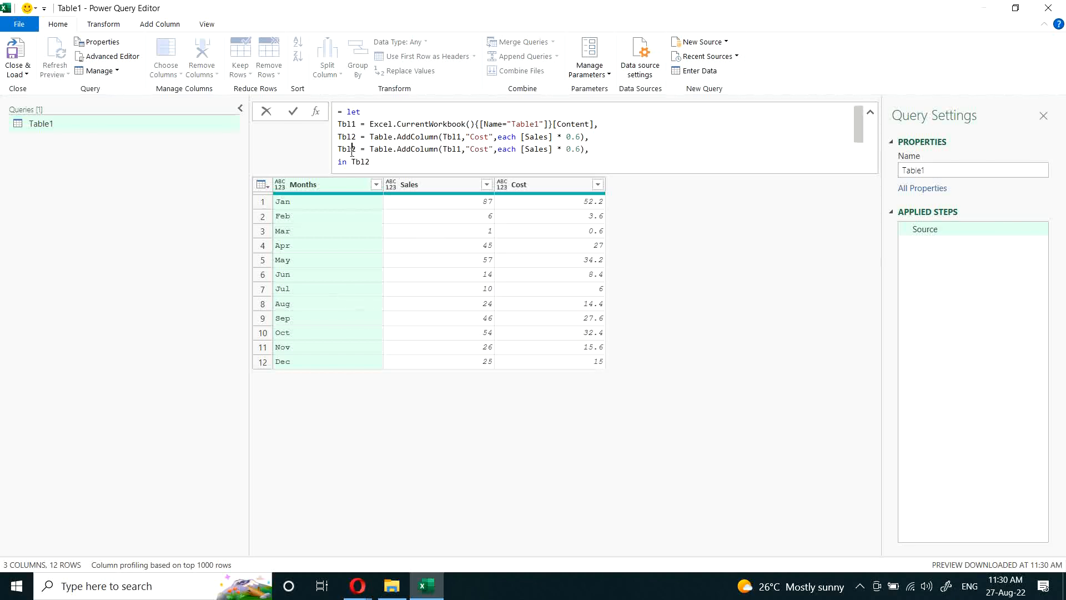
pyautogui.moveTo(352, 151); pyautogui.dragTo(356, 151)
pyautogui.write('3')
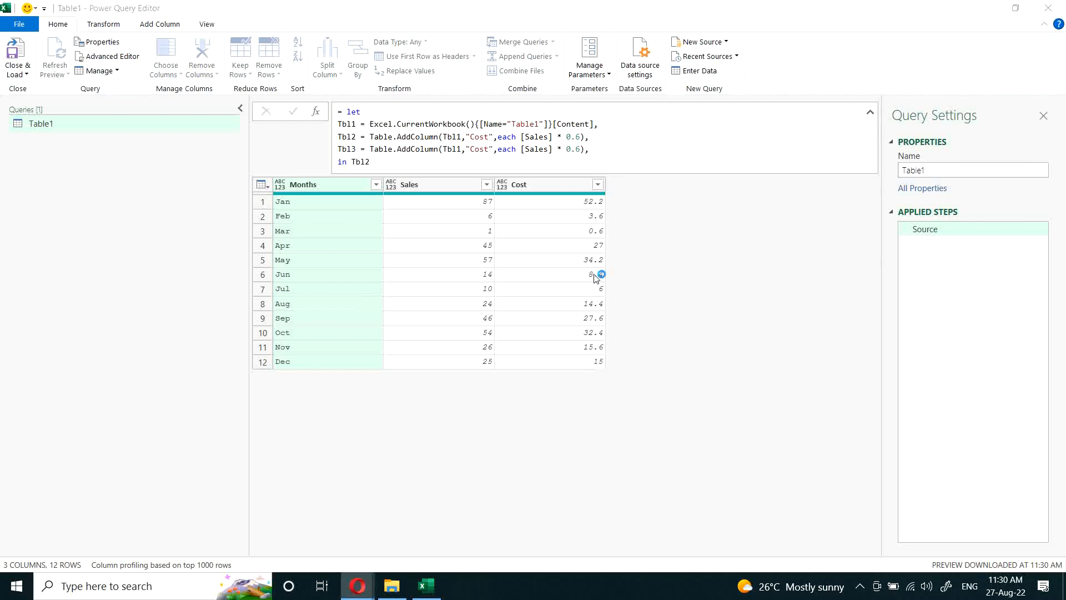
# Step: In the Tbl3 line, set the source table to Tbl2, the column name to "Profit" and the multiplier to 0.4
pyautogui.click(458, 149)
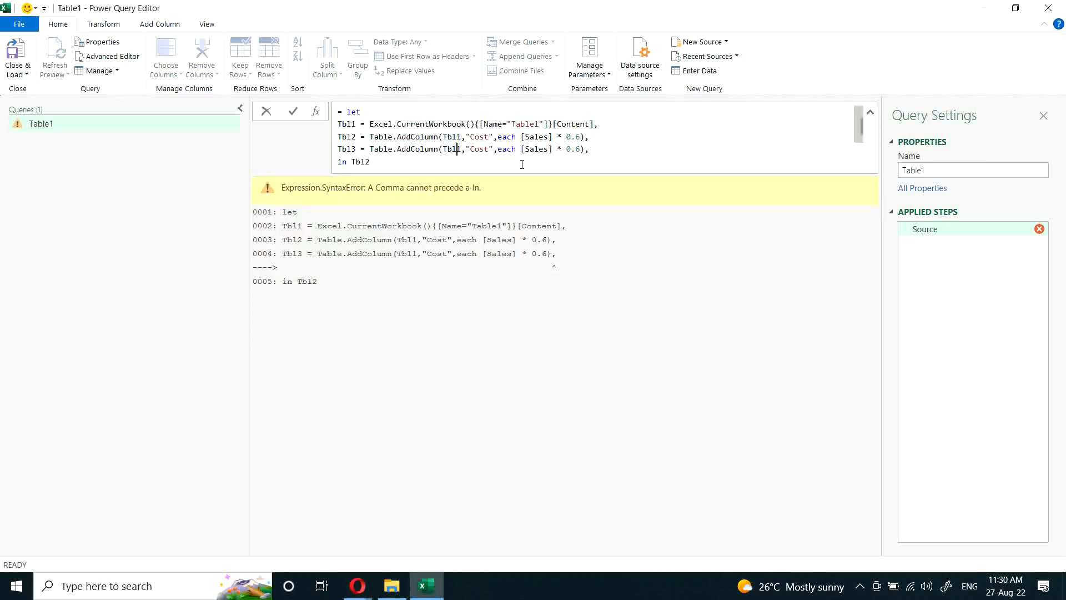
pyautogui.press('Delete')
pyautogui.write('2')
pyautogui.click(576, 149)
pyautogui.press('Delete')
pyautogui.write('4')
pyautogui.click(489, 149)
pyautogui.press('BackSpace')
pyautogui.press('BackSpace')
pyautogui.press('BackSpace')
pyautogui.press('BackSpace')
pyautogui.write('Profit')
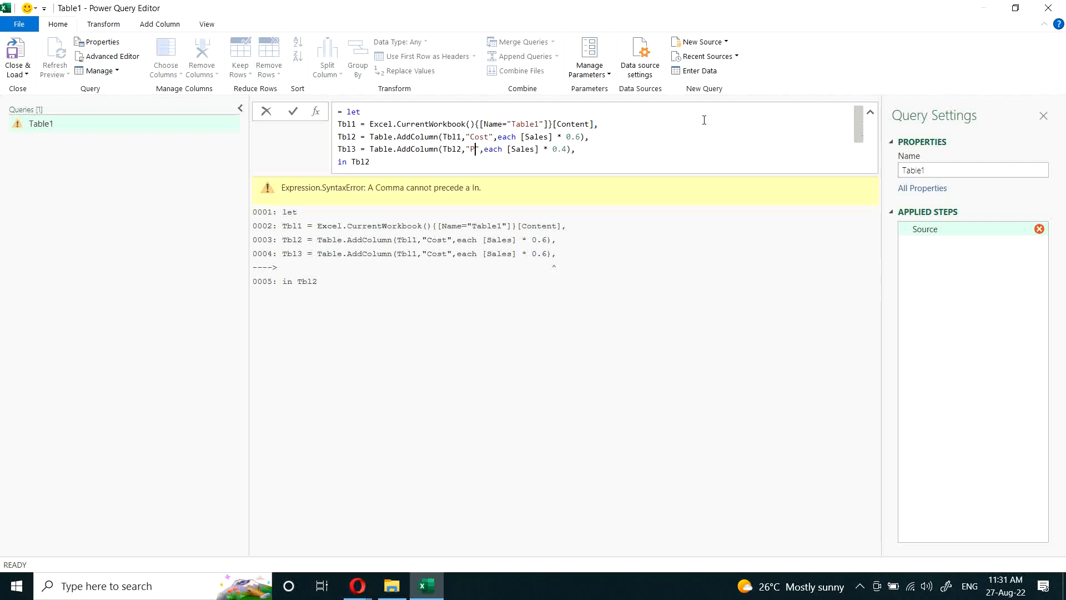
pyautogui.click(667, 288)
# Step: Remove the trailing comma from the Tbl3 line and make the let expression return Tbl3
pyautogui.click(610, 140)
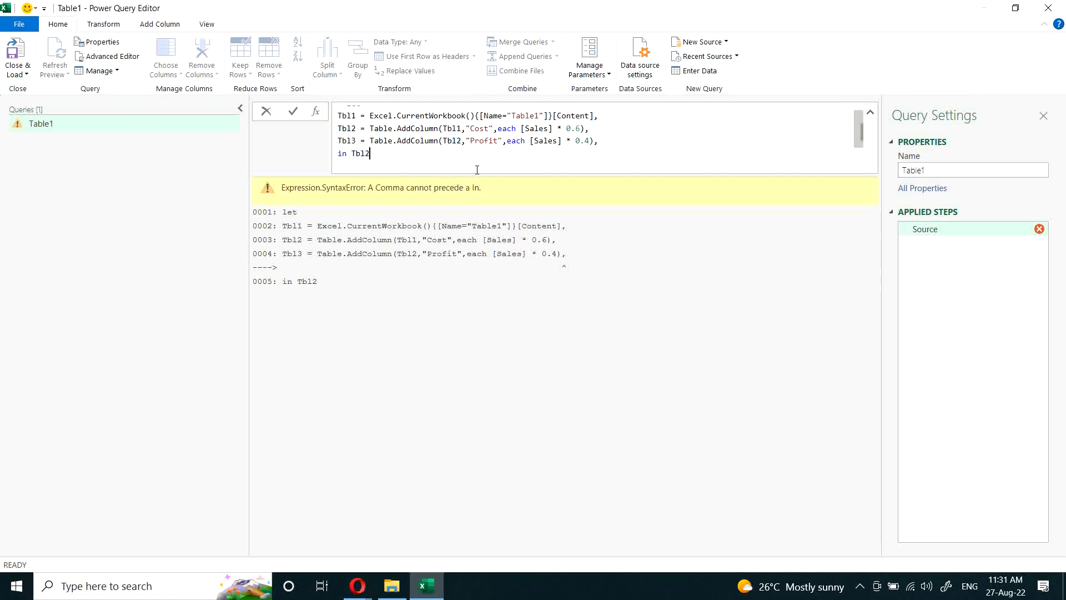
pyautogui.click(617, 145)
pyautogui.press('BackSpace')
pyautogui.click(410, 169)
pyautogui.press('BackSpace')
pyautogui.write('3')
pyautogui.press('Return')
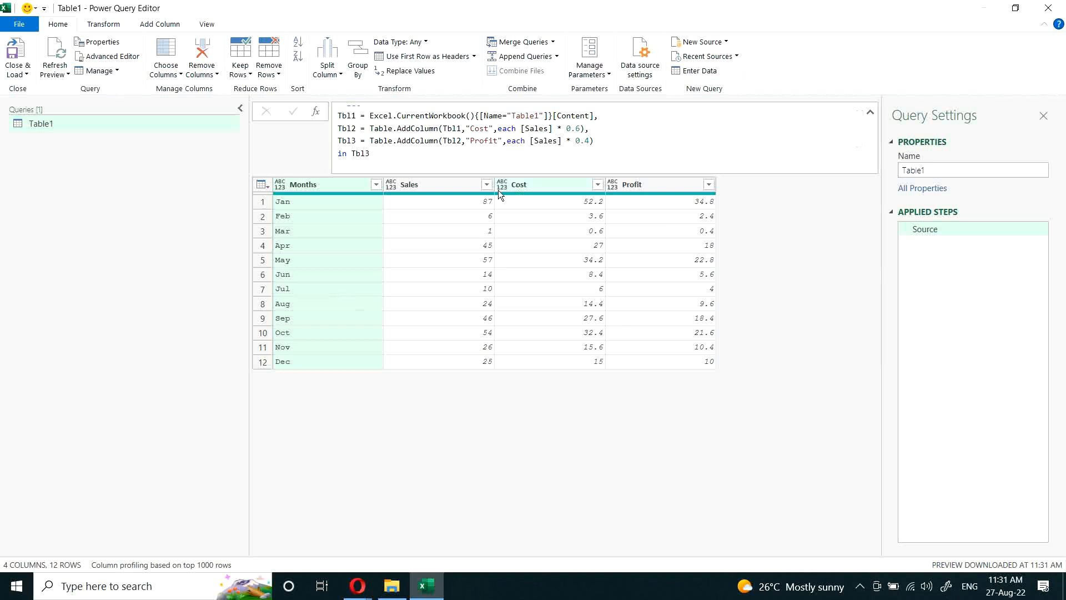
# Step: Review the Sales and Cost columns, and make the let expression return Tbl2 instead of Tbl3
pyautogui.click(445, 187)
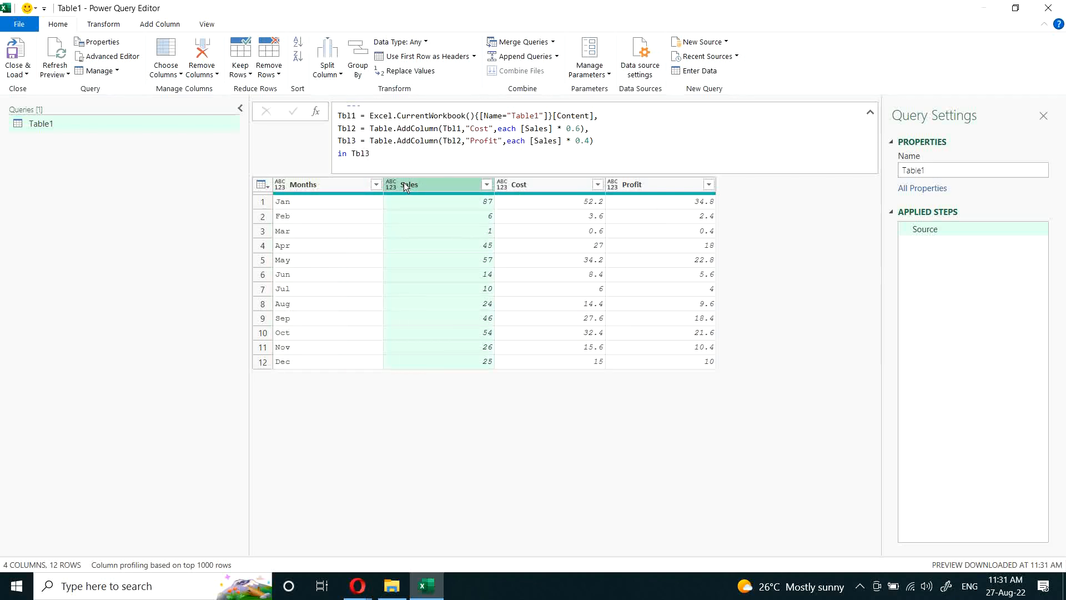
pyautogui.click(547, 187)
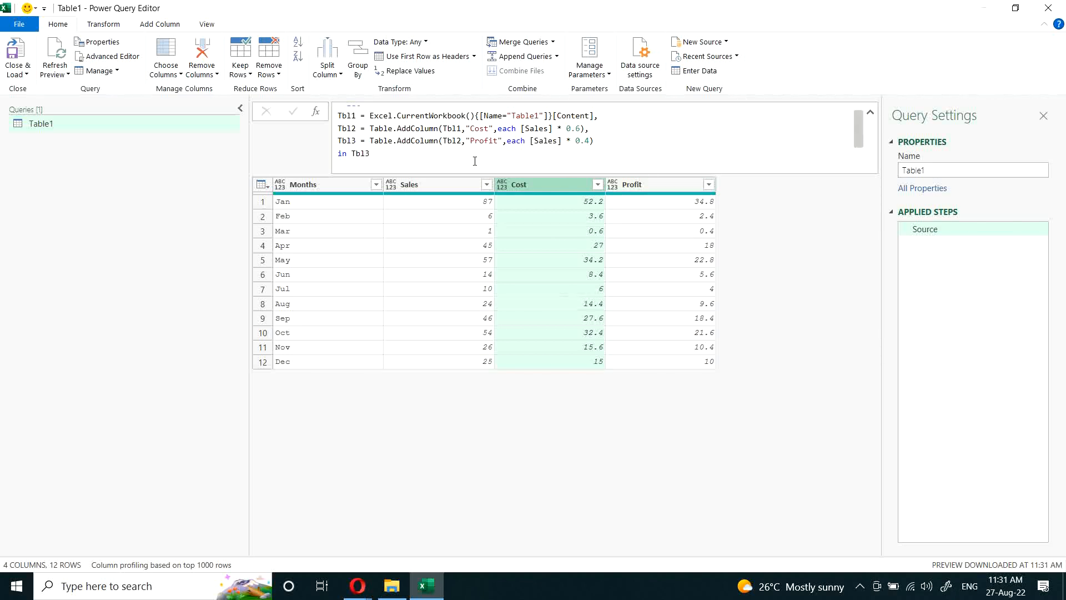
pyautogui.click(459, 153)
pyautogui.press('BackSpace')
pyautogui.write('2')
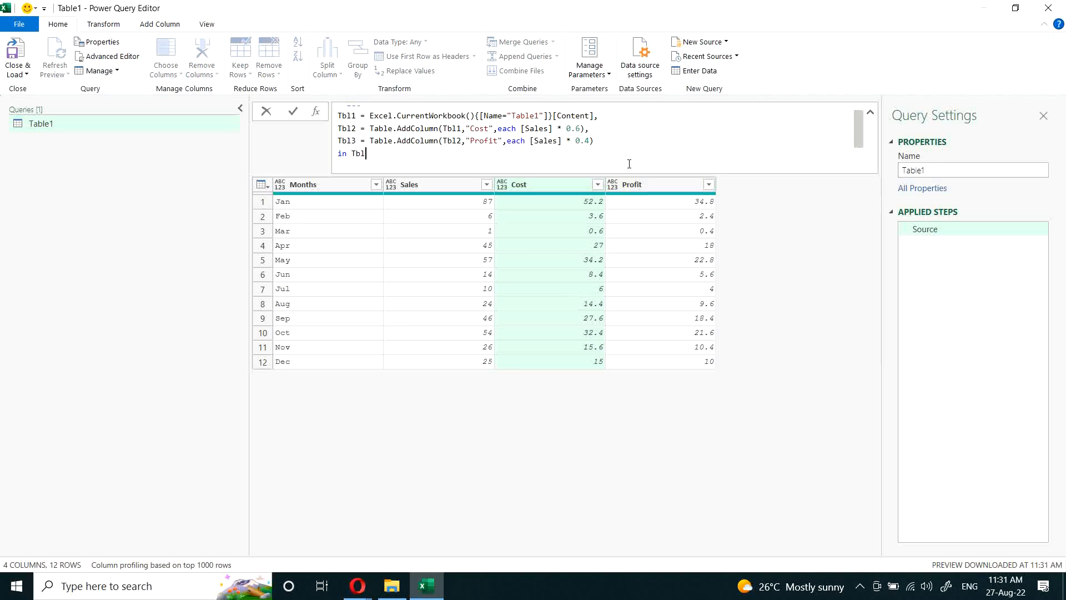
pyautogui.press('Return')
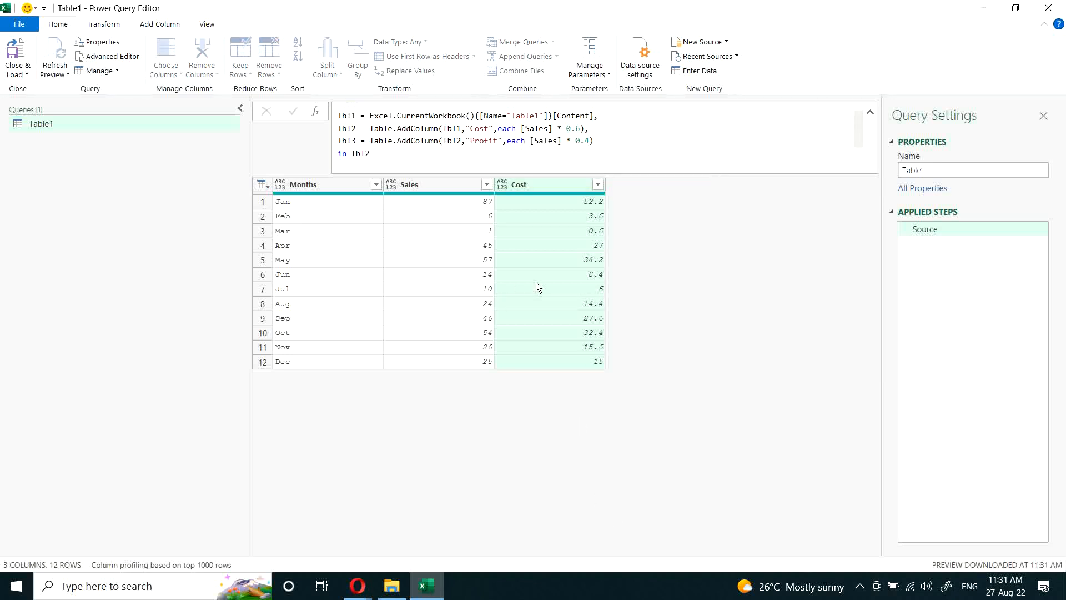
# Step: Make the let expression return Tbl1 and apply it to show only the source table
pyautogui.click(390, 155)
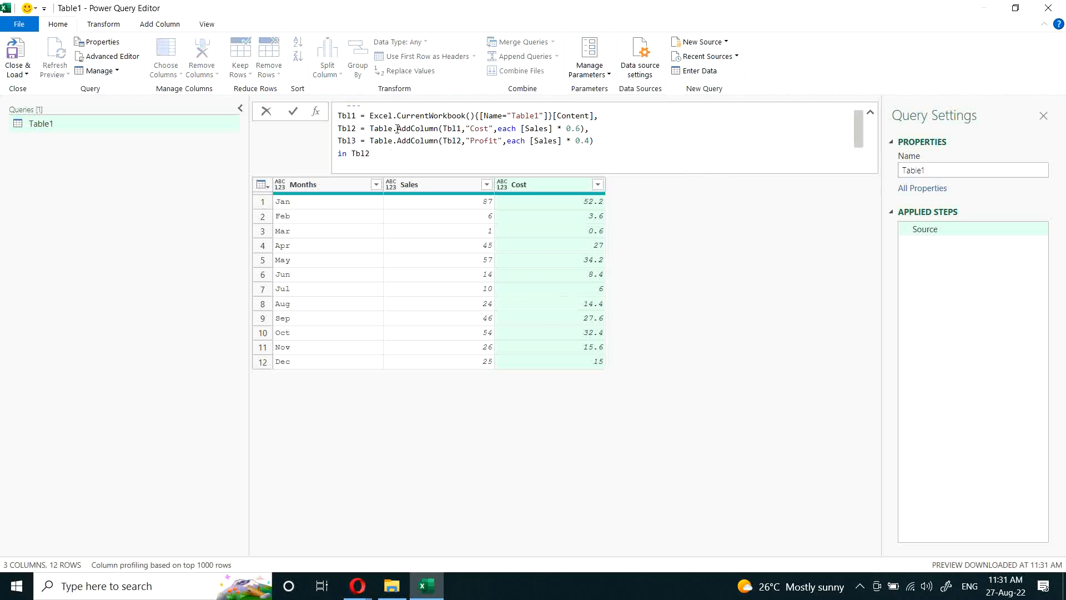
pyautogui.press('BackSpace')
pyautogui.write('1')
pyautogui.press('Return')
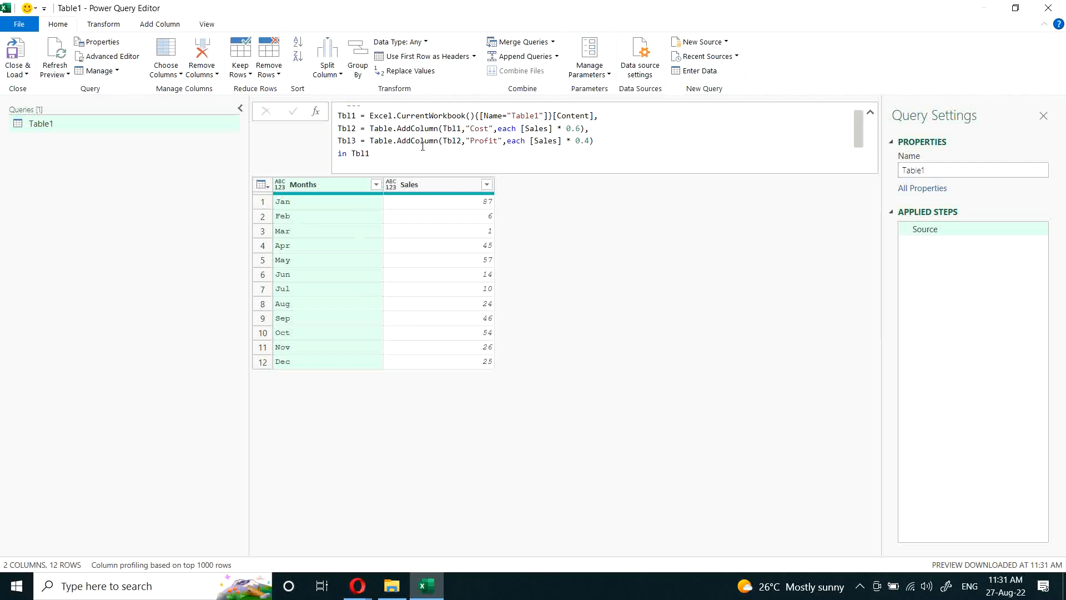
# Step: Copy the Excel.CurrentWorkbook expression from the Tbl1 line and duplicate the Table1 query
pyautogui.scroll(1, 415, 151)
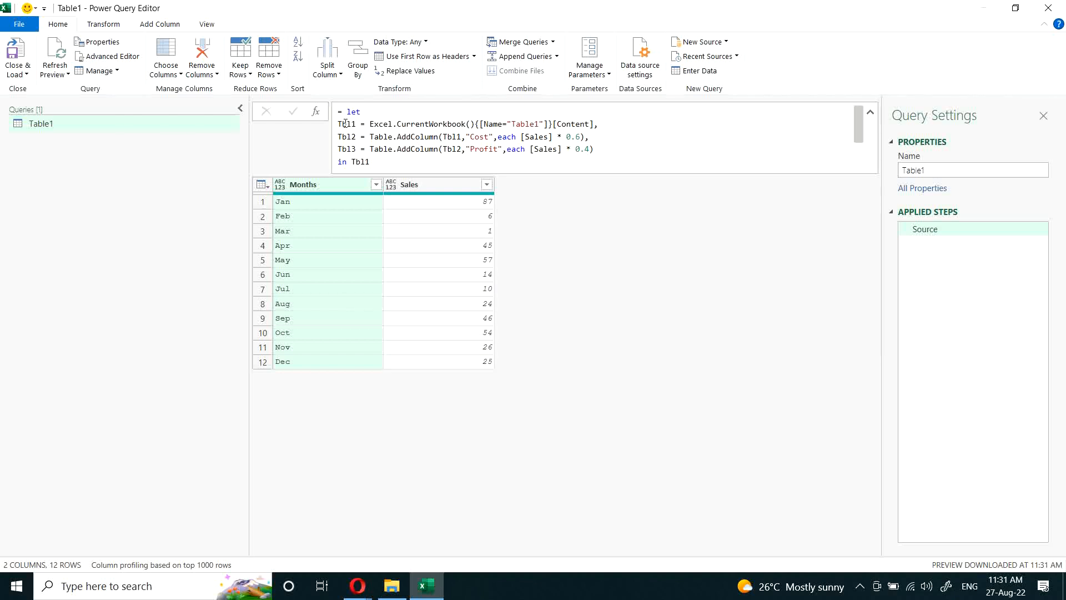
pyautogui.moveTo(371, 125); pyautogui.dragTo(595, 127)
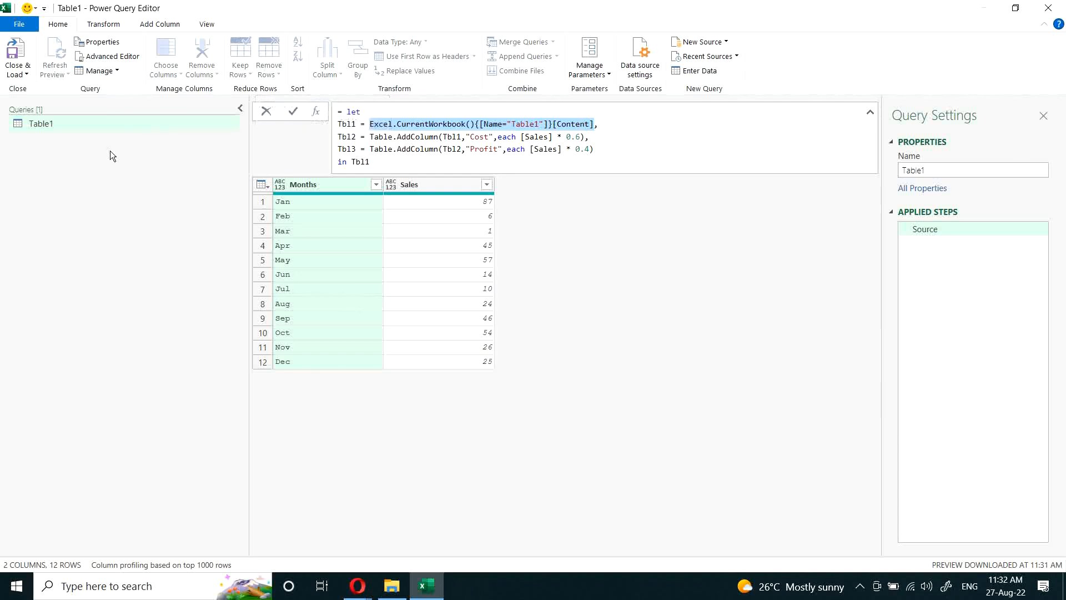
pyautogui.rightClick(58, 122)
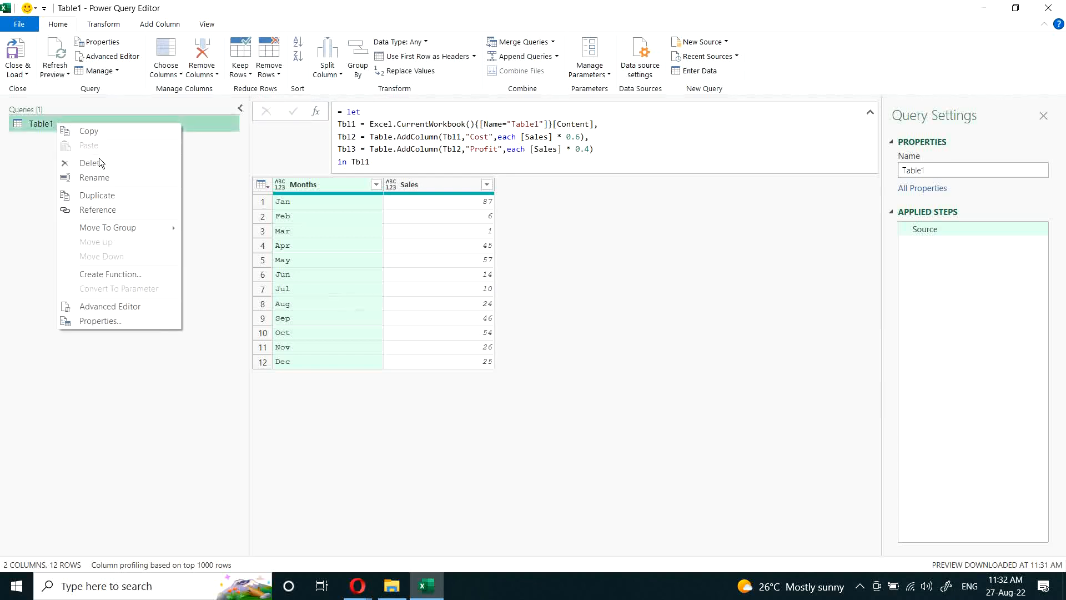
pyautogui.click(99, 199)
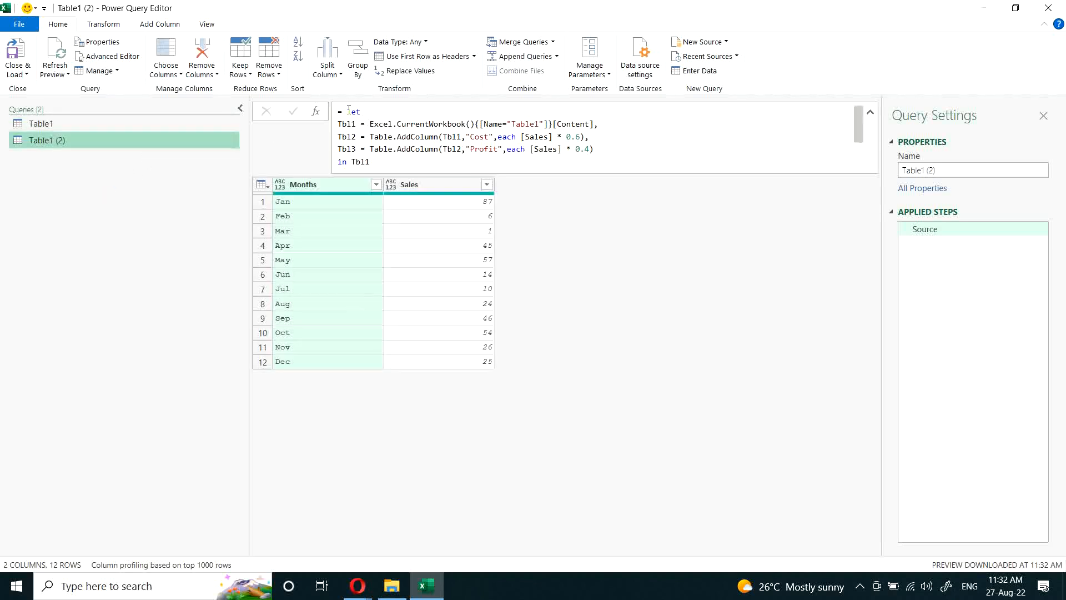
# Step: Replace the duplicate query's let block with Excel.CurrentWorkbook(){[Name="Table1"]}[Content] and bring up the commands for adding columns
pyautogui.moveTo(347, 111); pyautogui.dragTo(410, 165)
pyautogui.press('Escape')
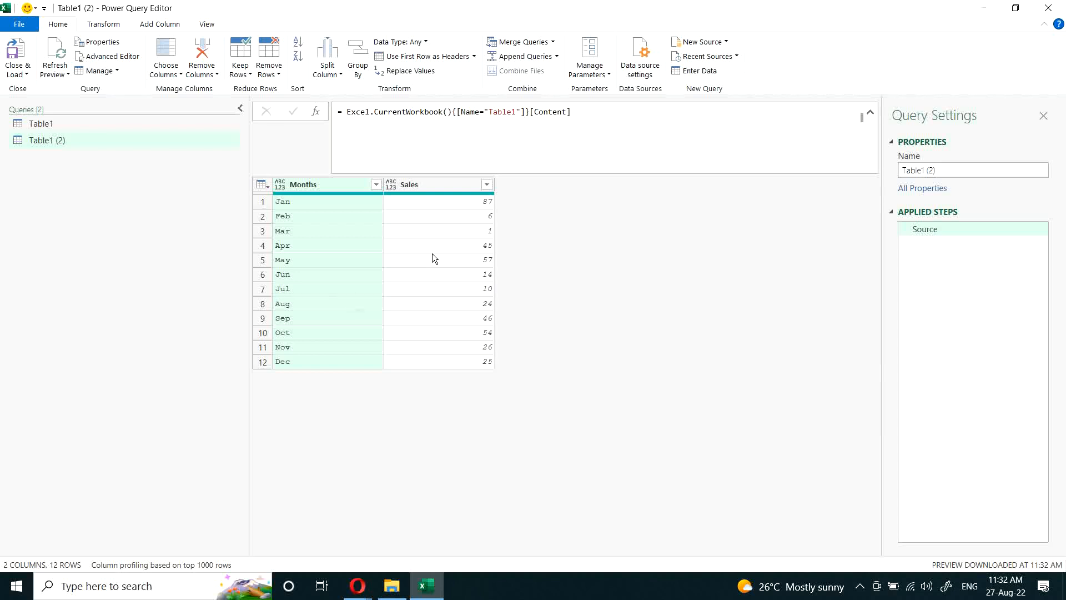
pyautogui.click(158, 25)
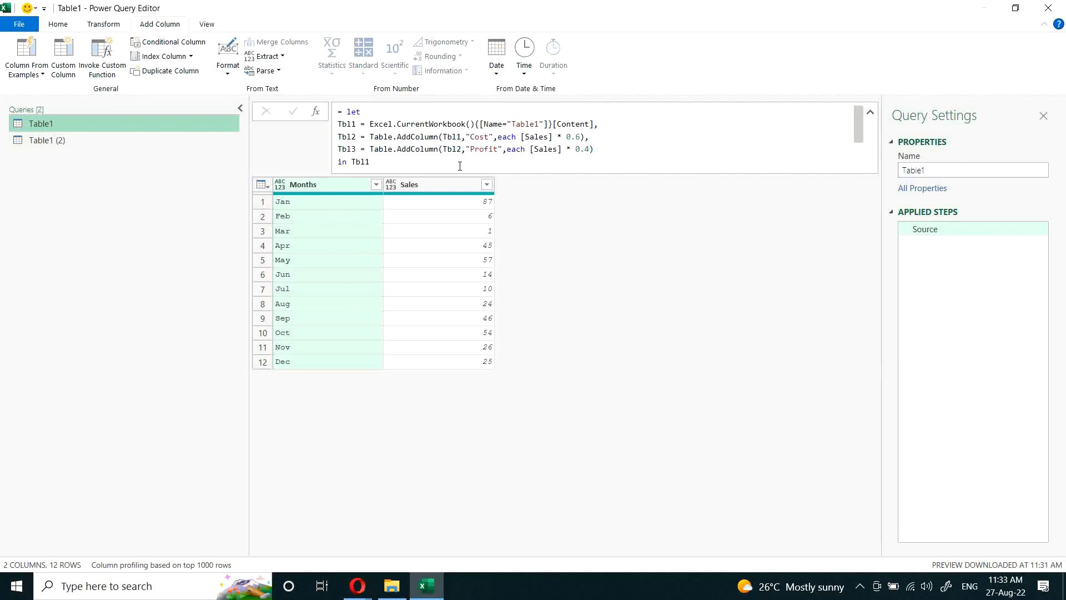
# Step: Add a custom column named Cost to the Table1 (2) query with the formula [Sales] * 0.6
pyautogui.click(58, 140)
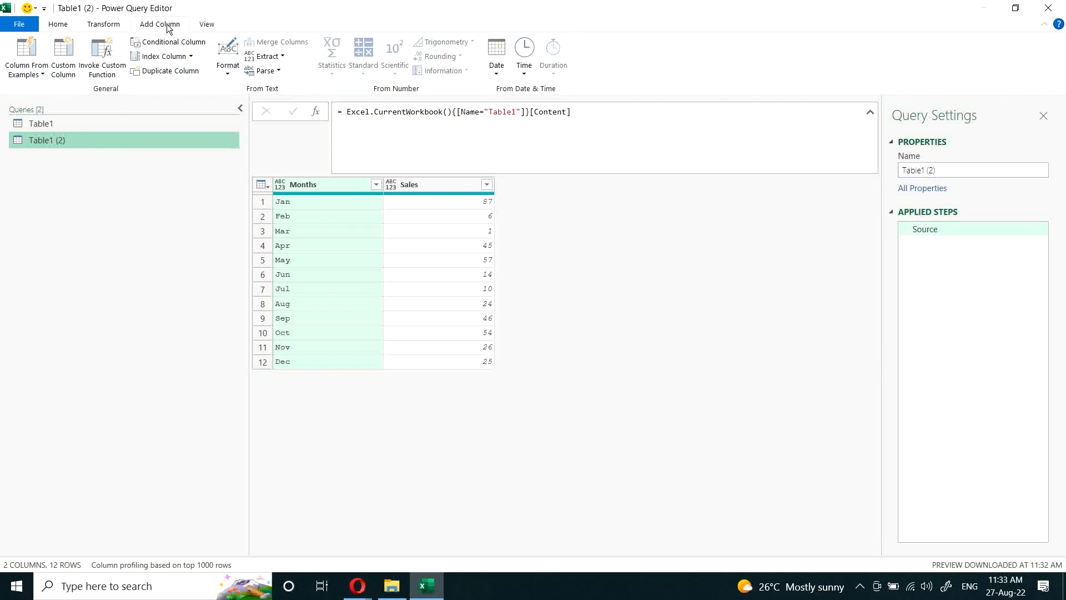
pyautogui.click(63, 58)
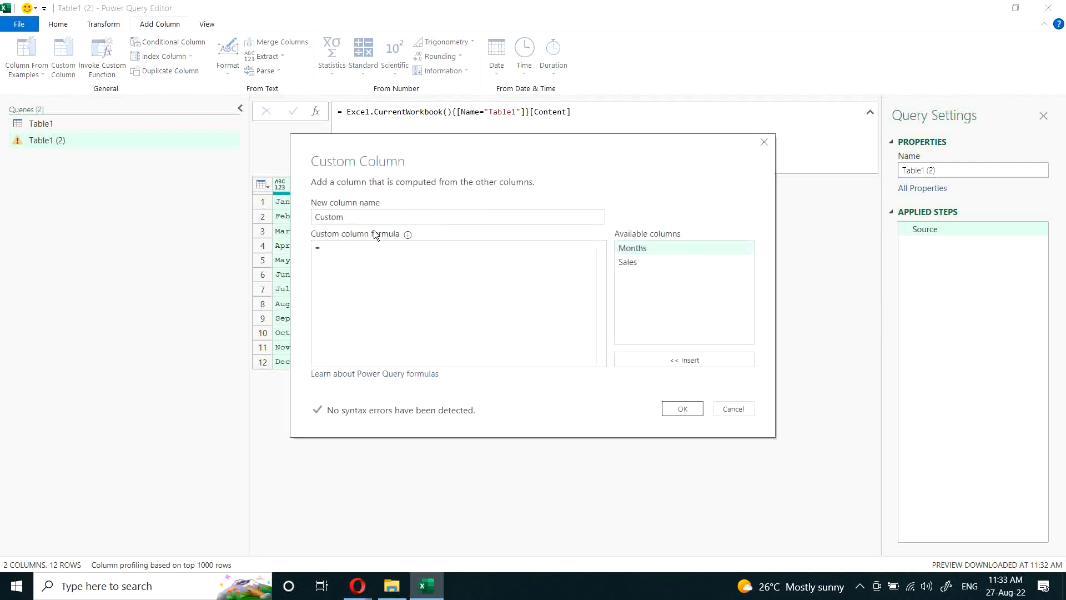
pyautogui.doubleClick(350, 220)
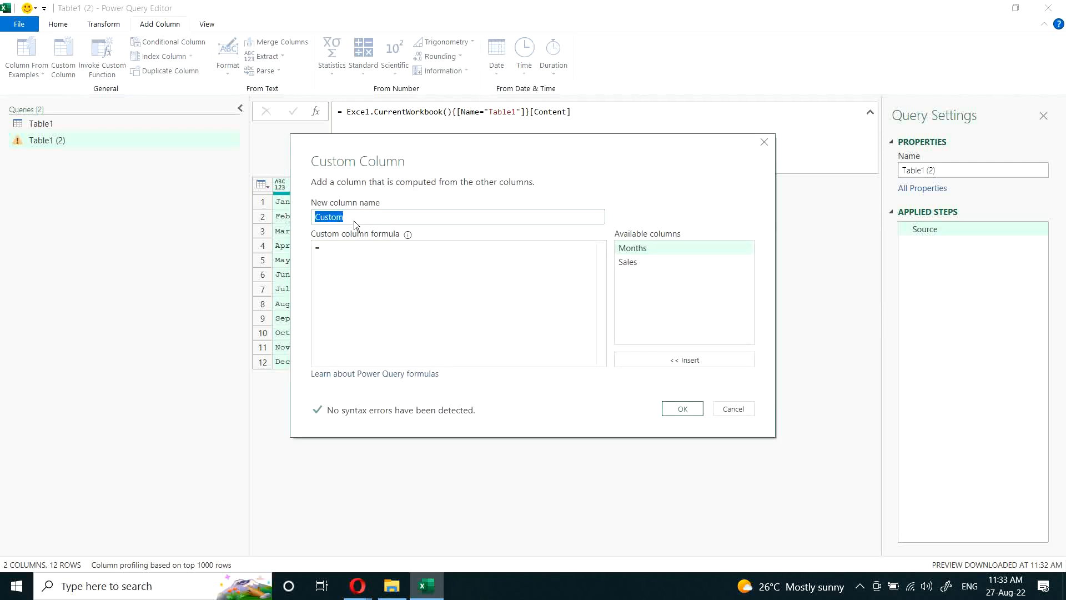
pyautogui.write('C')
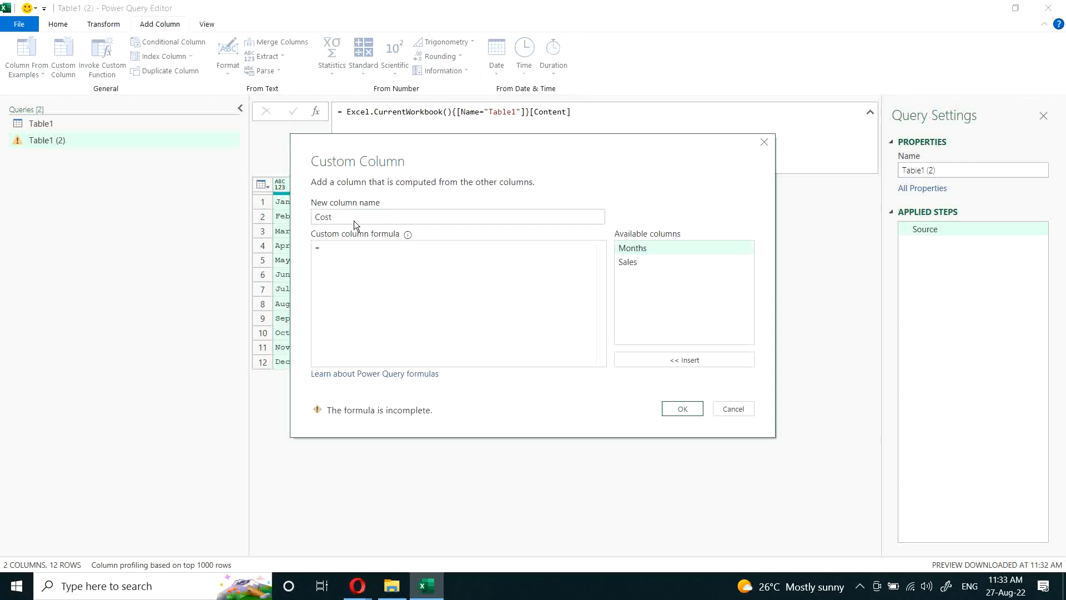
pyautogui.click(369, 250)
pyautogui.doubleClick(631, 261)
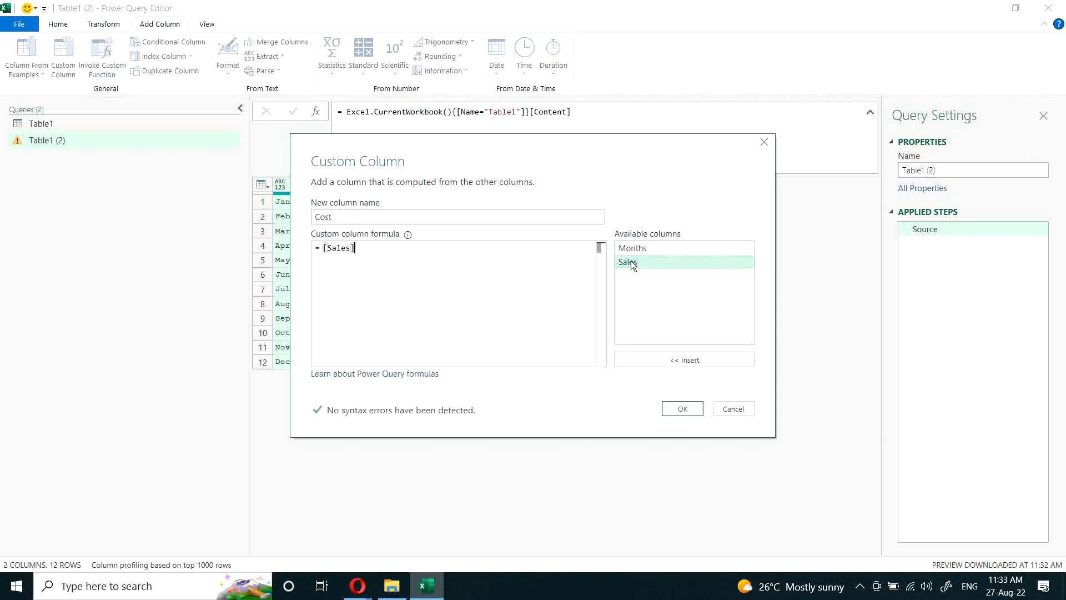
pyautogui.write('*')
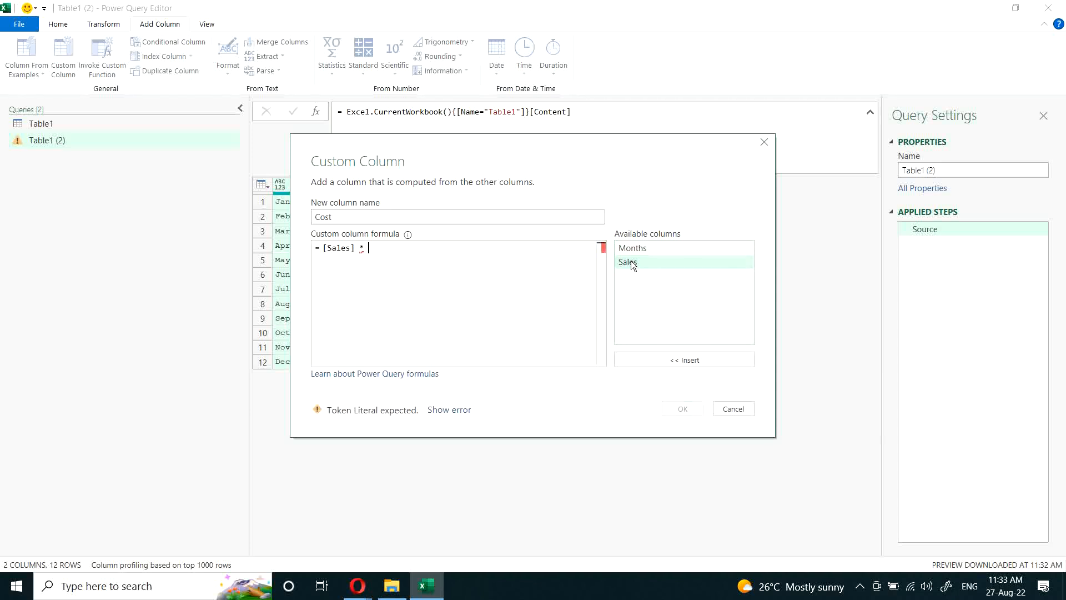
pyautogui.write(' 0.6')
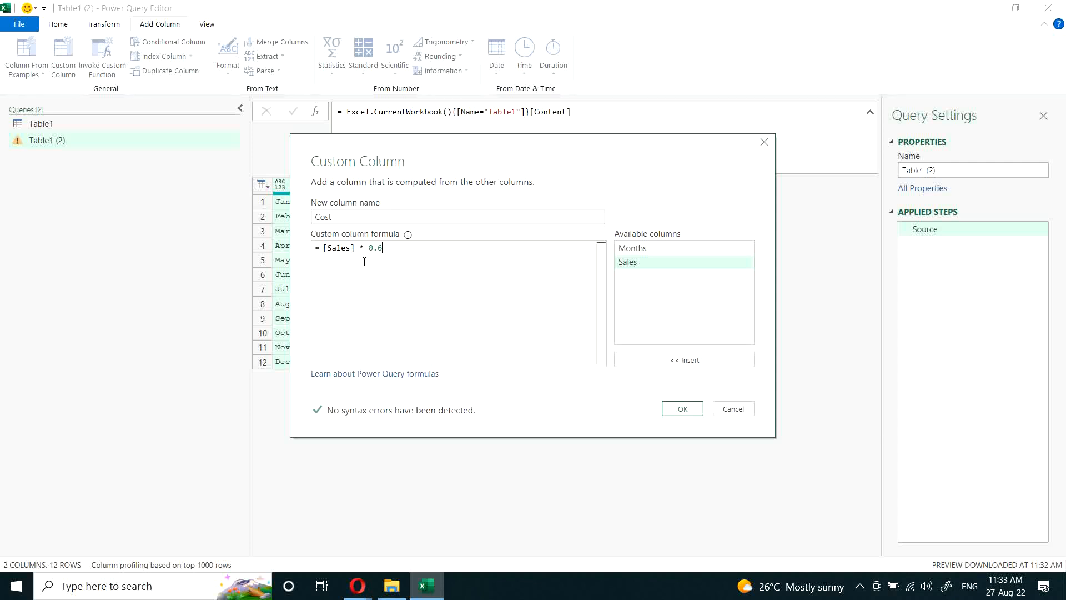
pyautogui.click(680, 409)
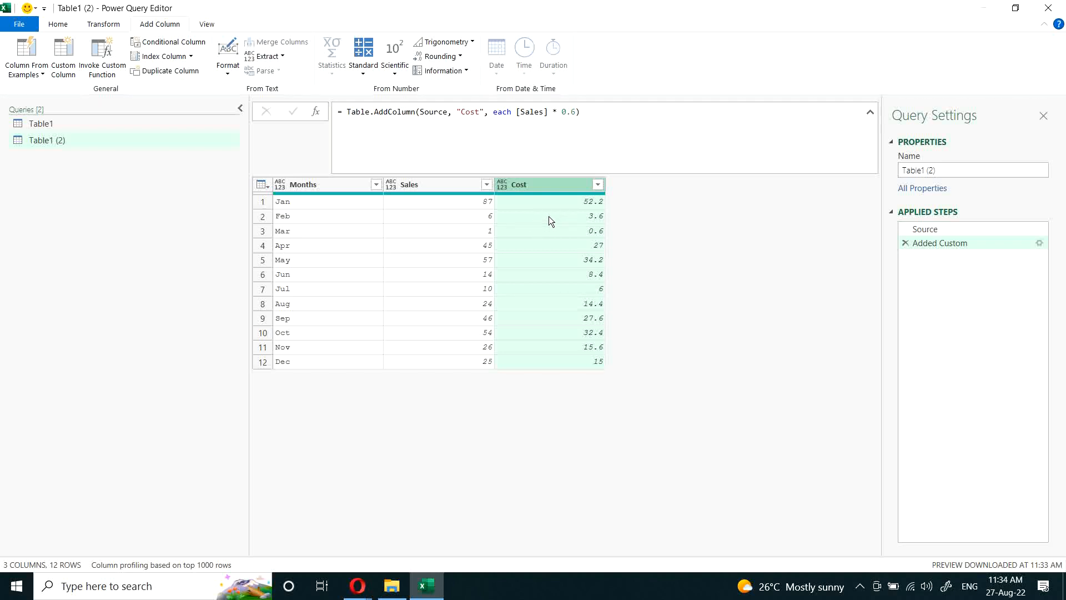
# Step: Add a custom column named Profit to Table1 (2) with the formula [Sales] * 0.4
pyautogui.click(65, 58)
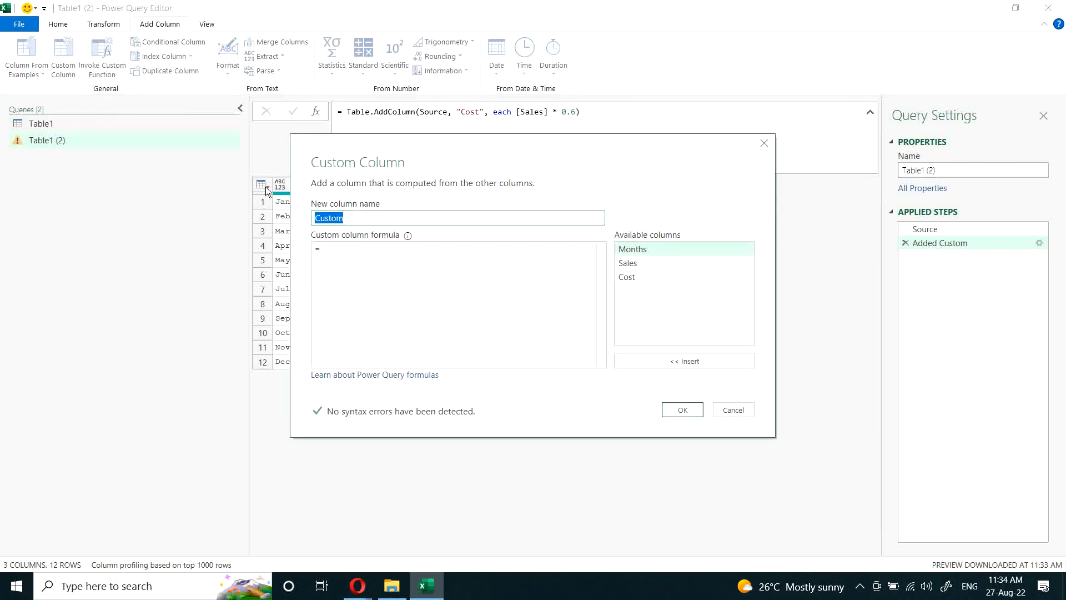
pyautogui.write('Cost')
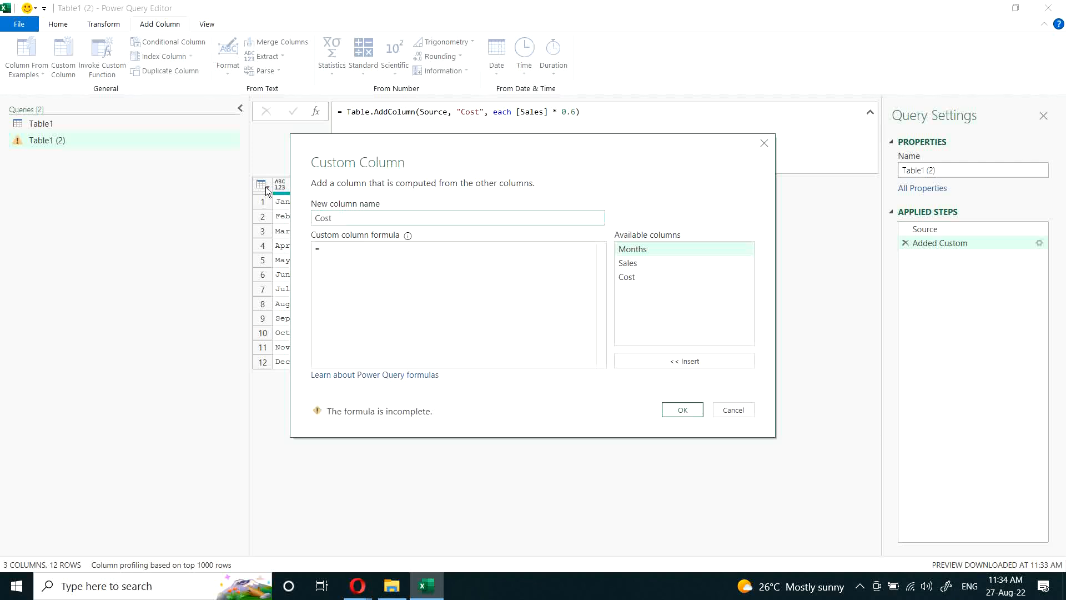
pyautogui.press('BackSpace')
pyautogui.press('BackSpace')
pyautogui.press('BackSpace')
pyautogui.press('BackSpace')
pyautogui.write('Profit')
pyautogui.click(472, 250)
pyautogui.doubleClick(650, 262)
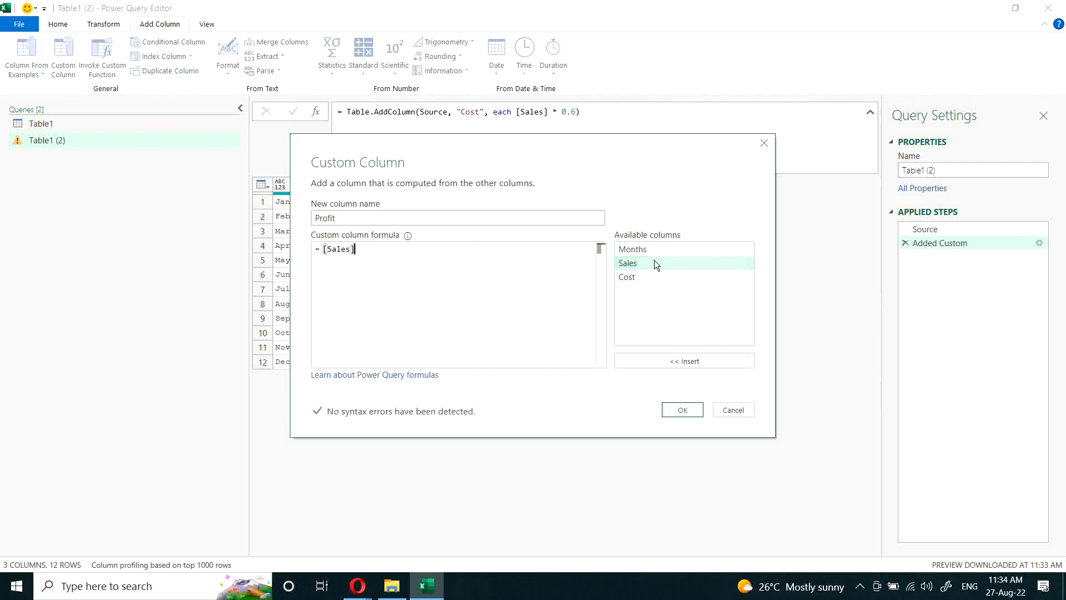
pyautogui.write('*')
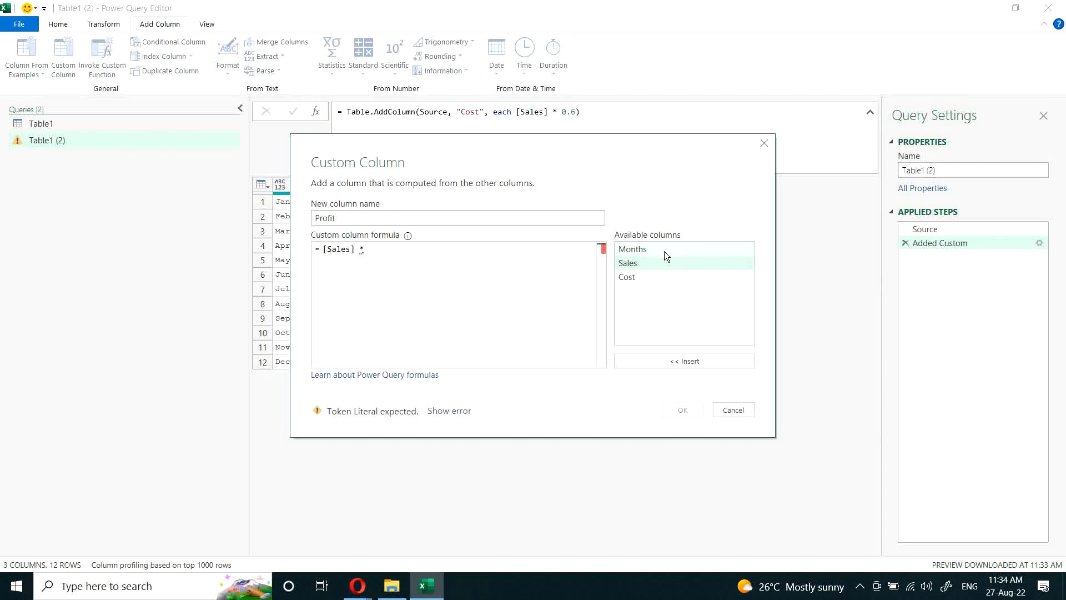
pyautogui.write(' 0.4')
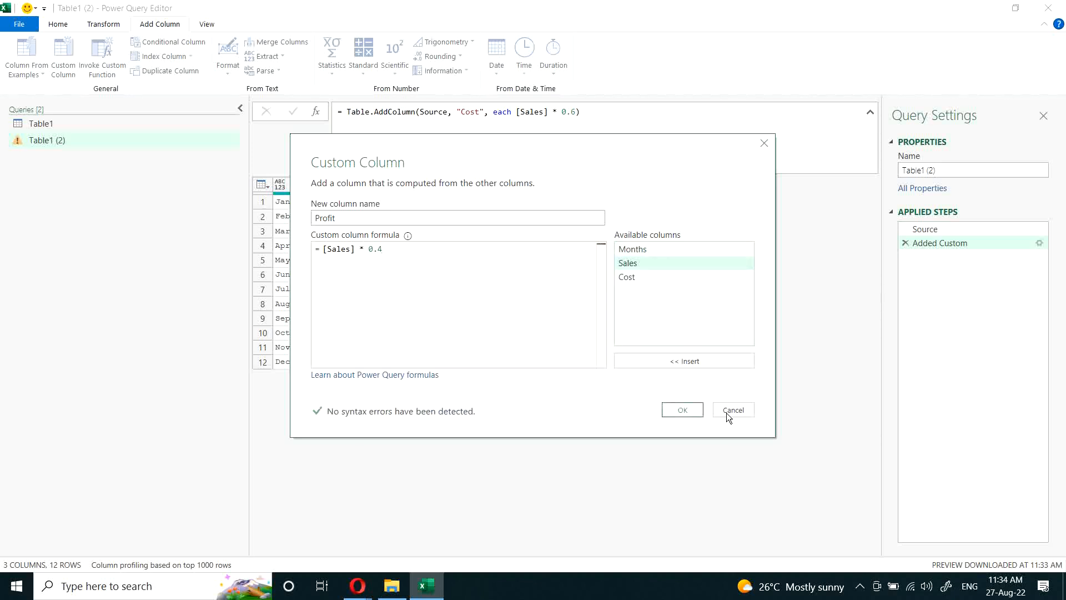
pyautogui.click(687, 414)
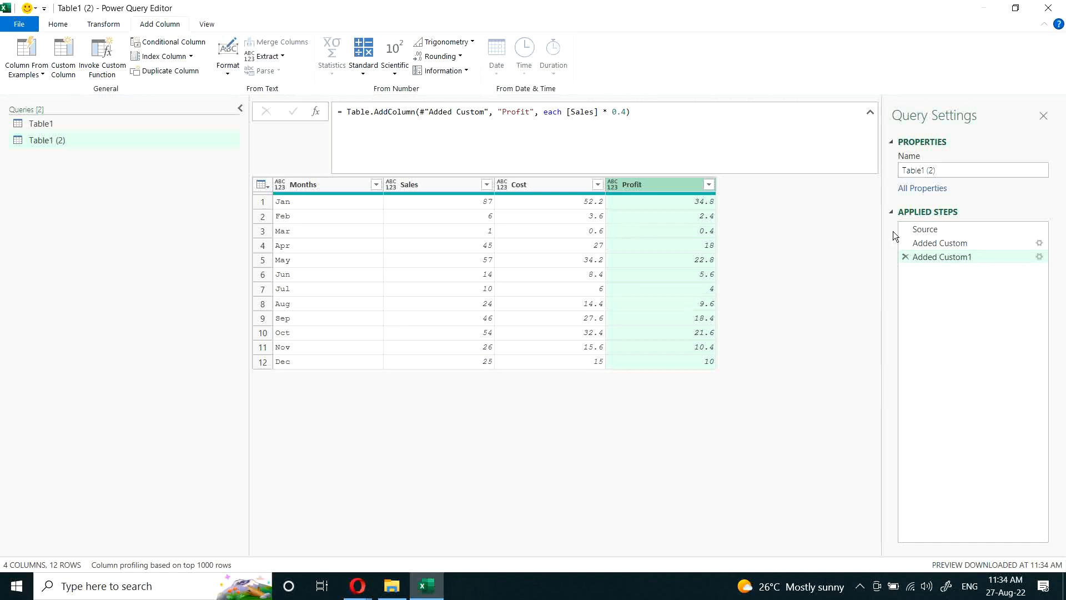
# Step: Compare Table1's let expression with the Source and Added Custom1 steps of Table1 (2)
pyautogui.click(59, 125)
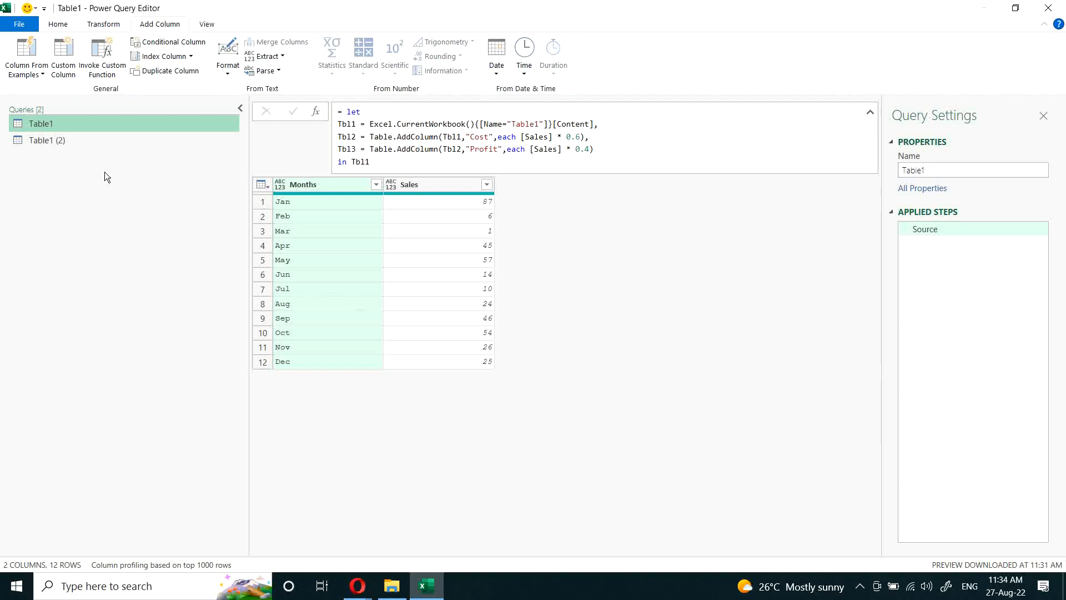
pyautogui.click(46, 138)
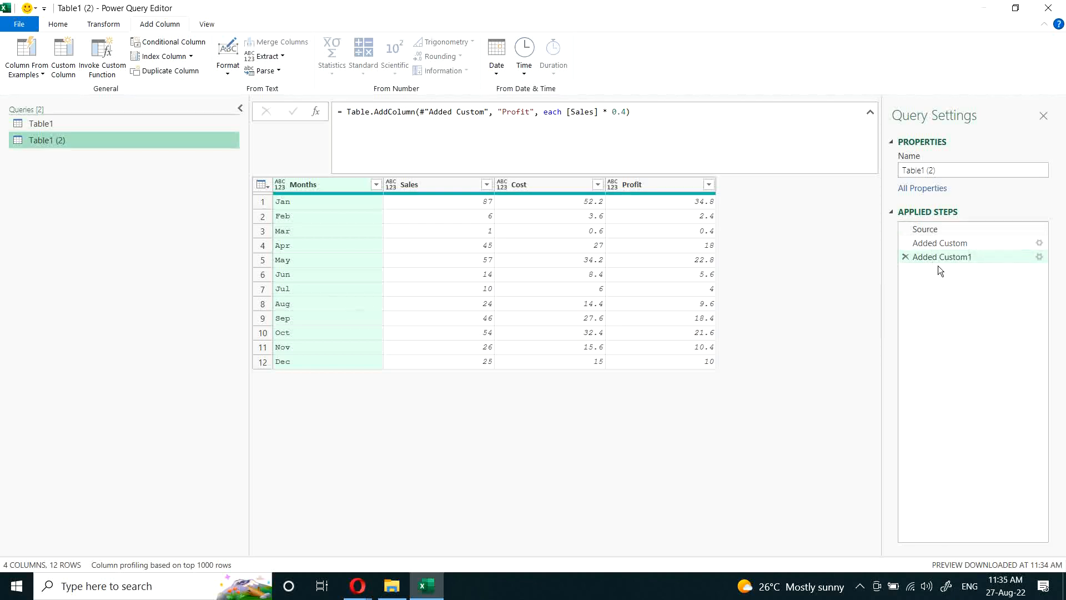
pyautogui.click(940, 230)
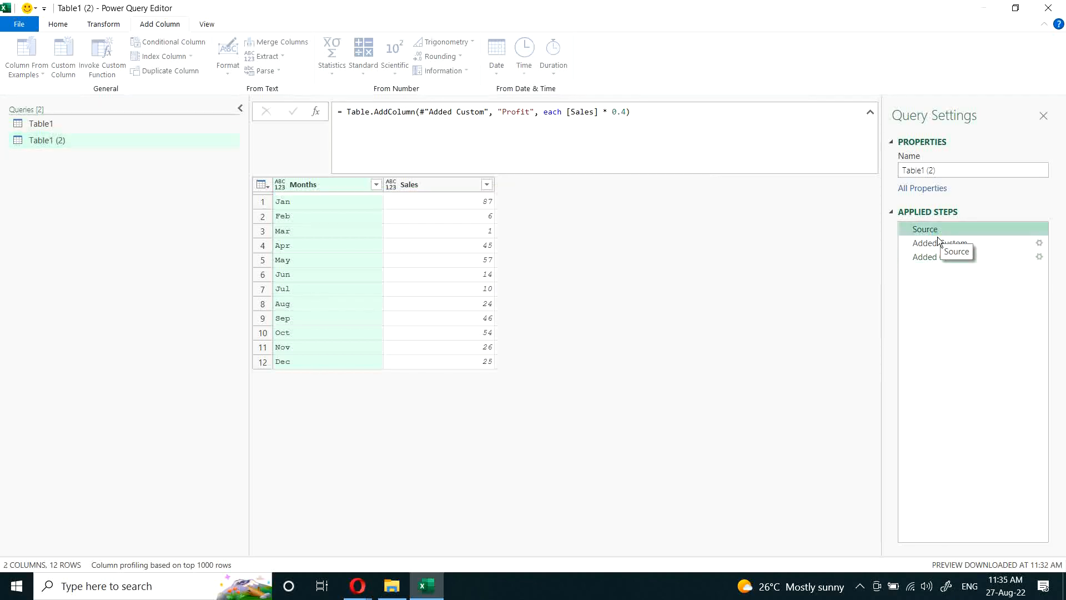
pyautogui.click(937, 257)
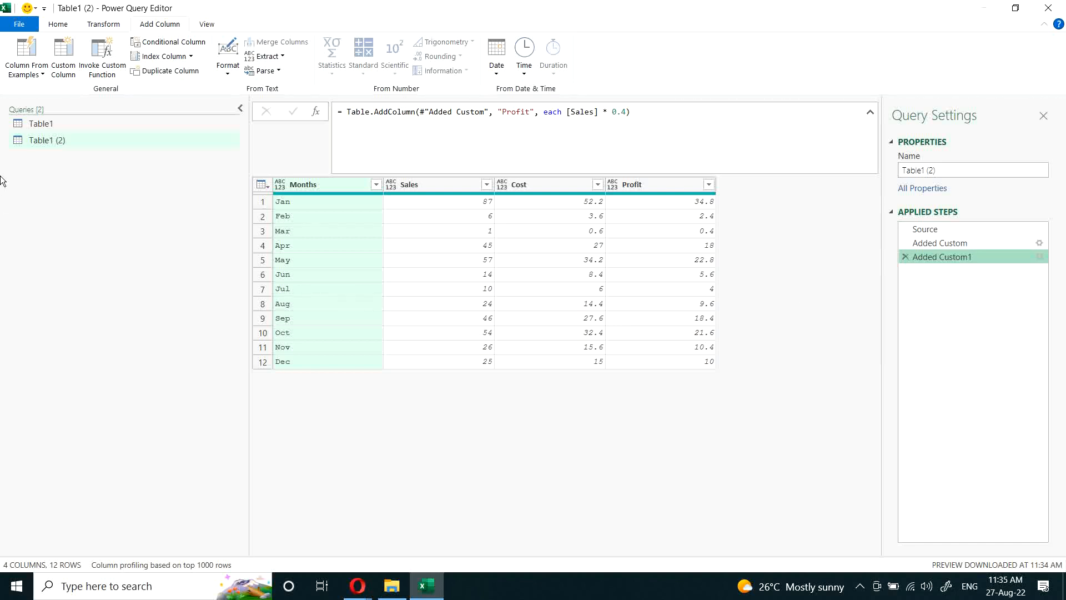
# Step: Make the let expression of the Table1 query return Tbl3 and apply it
pyautogui.click(47, 121)
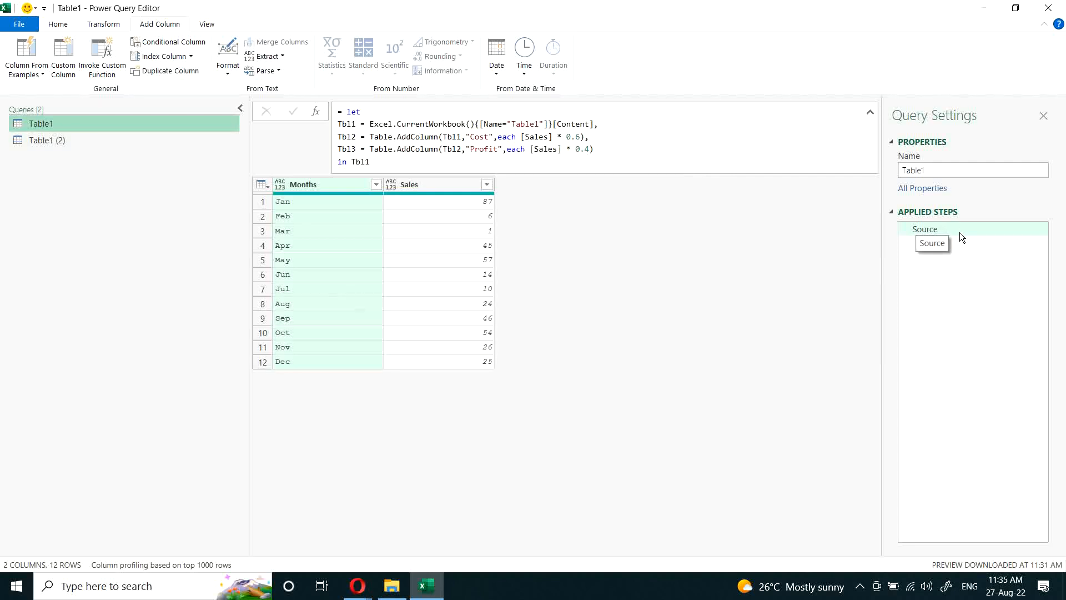
pyautogui.click(353, 127)
pyautogui.click(381, 161)
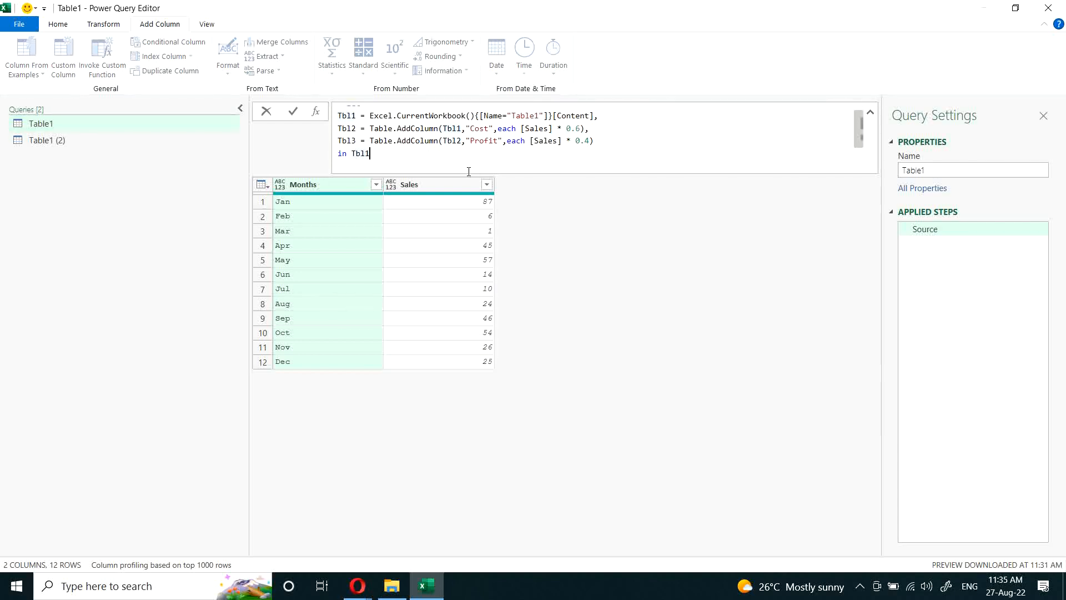
pyautogui.press('BackSpace')
pyautogui.write('3')
pyautogui.press('Return')
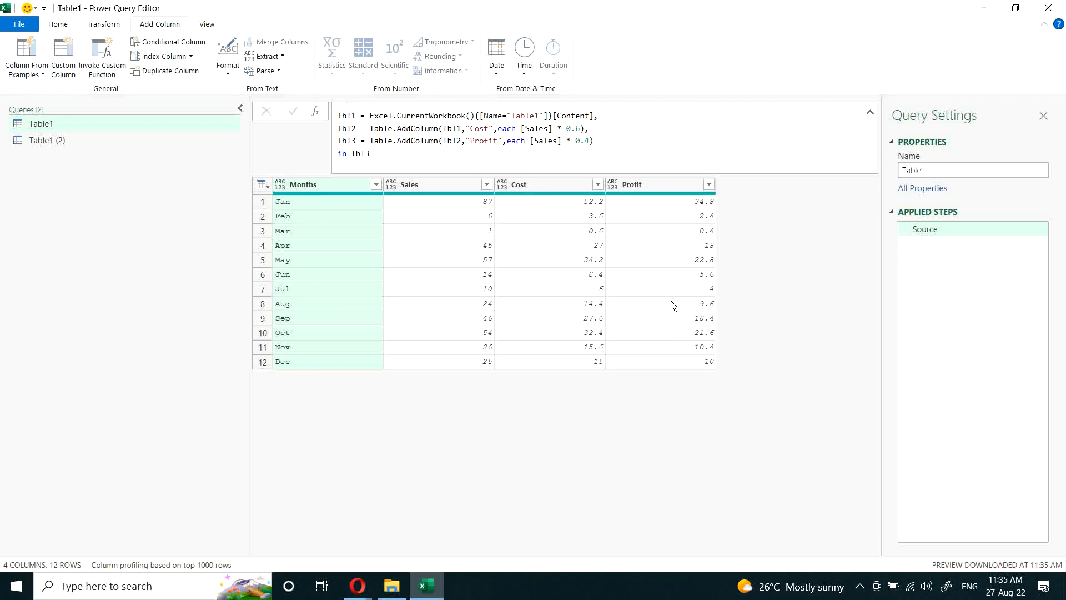
# Step: Change the let expression's output in Table1 to Tbl2 and apply it
pyautogui.click(449, 153)
pyautogui.press('BackSpace')
pyautogui.write('2')
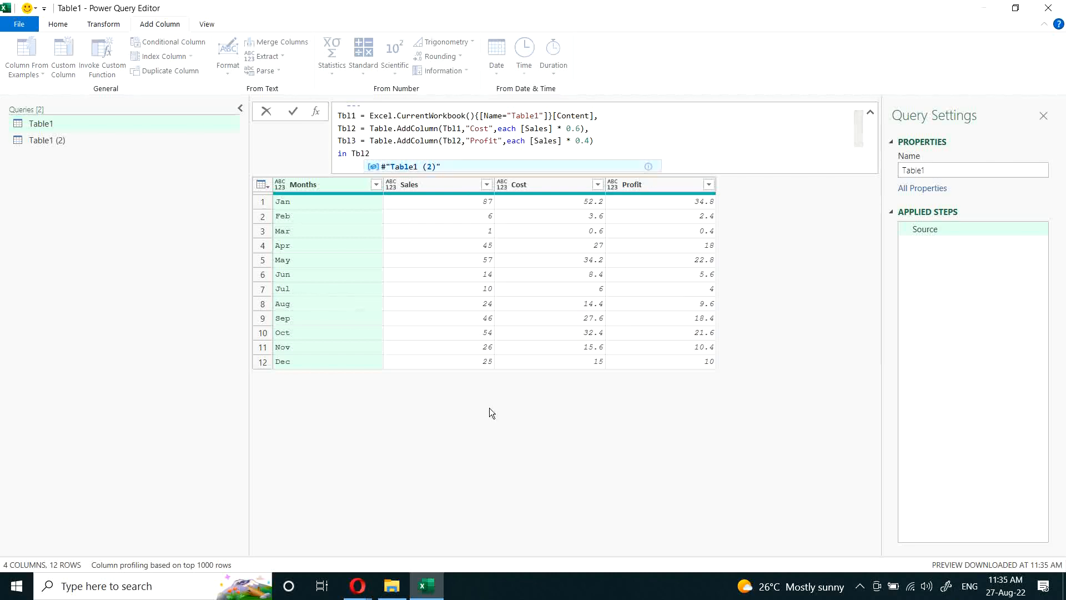
pyautogui.press('Return')
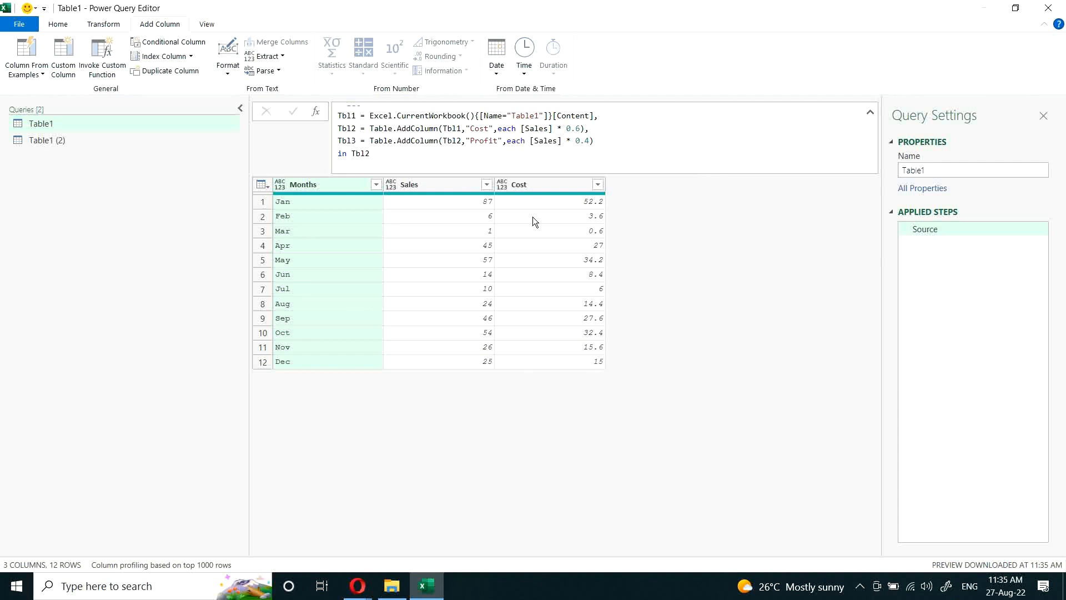
# Step: Set the output of Table1's let expression back to Tbl1 and apply it
pyautogui.click(447, 158)
pyautogui.press('BackSpace')
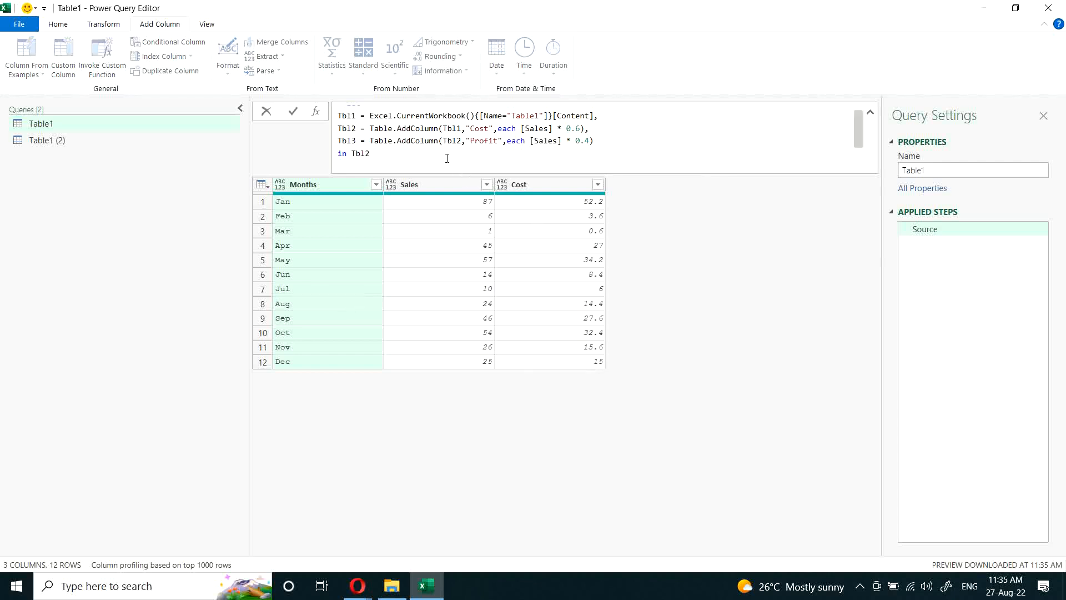
pyautogui.write('1')
pyautogui.press('Return')
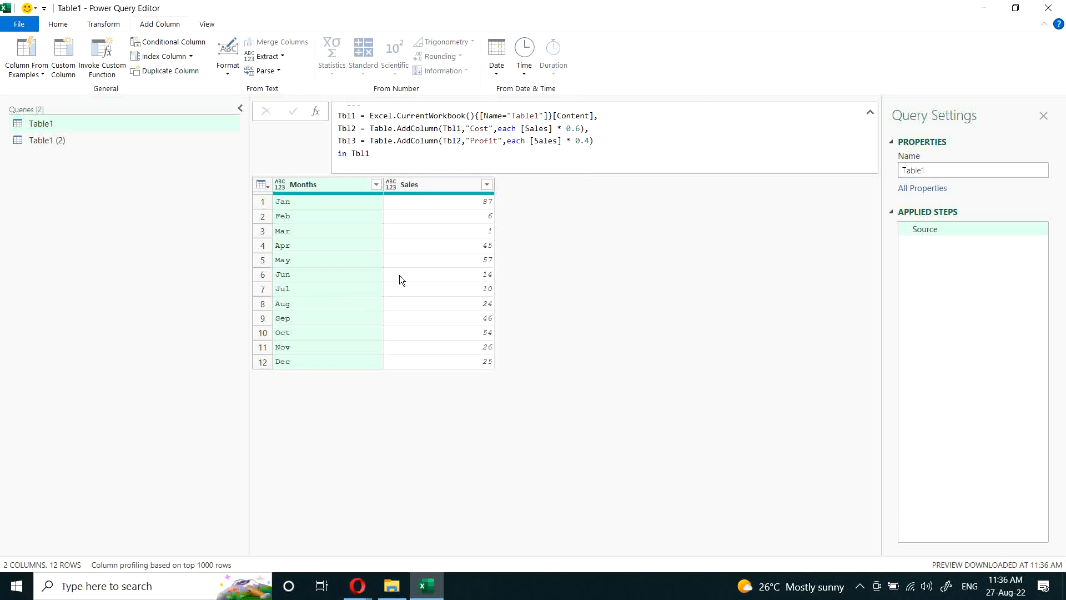
# Step: Add a custom formula step to Table1 (2) that returns Source, and delete that step again
pyautogui.click(39, 140)
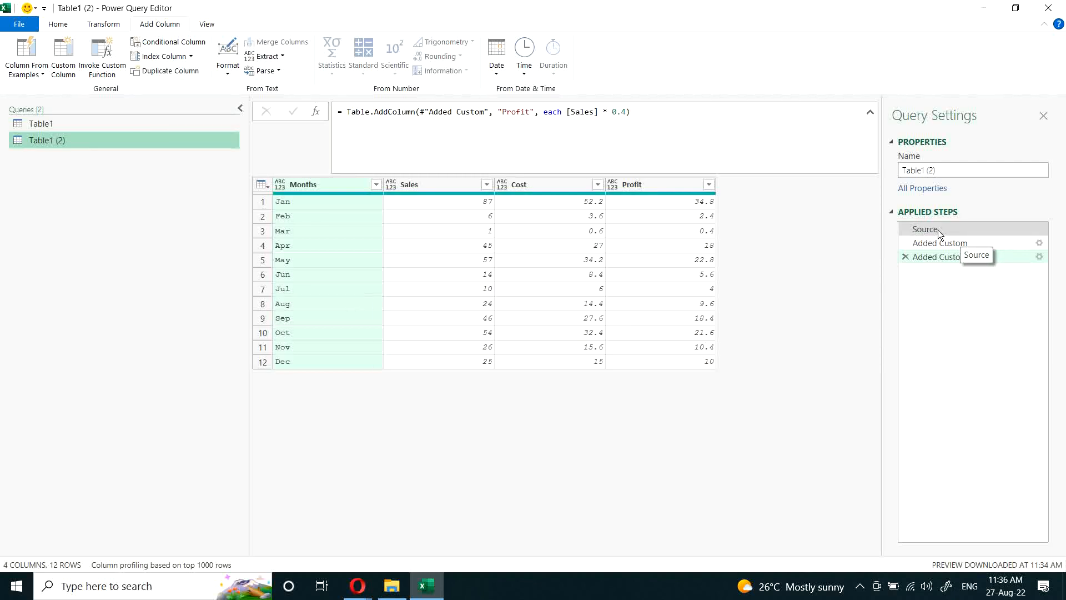
pyautogui.click(316, 113)
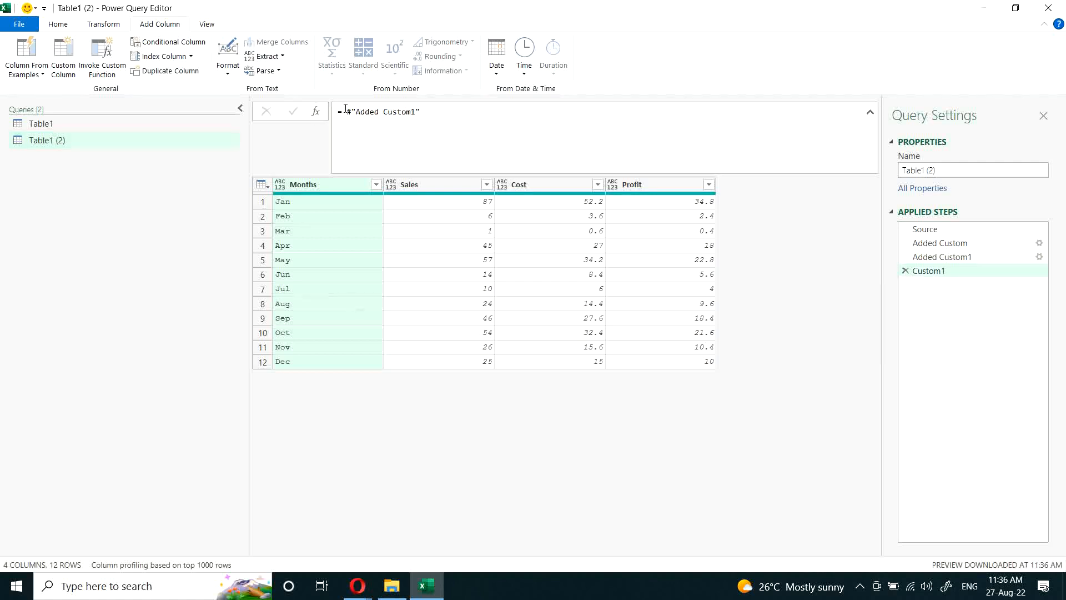
pyautogui.moveTo(345, 109); pyautogui.dragTo(422, 112)
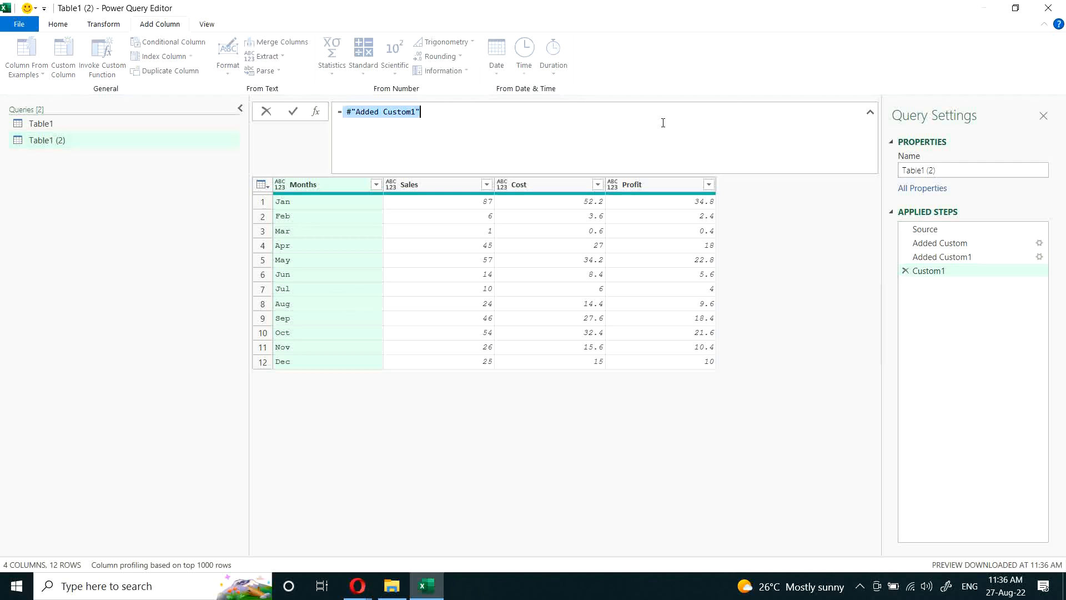
pyautogui.write('S')
pyautogui.write('ou')
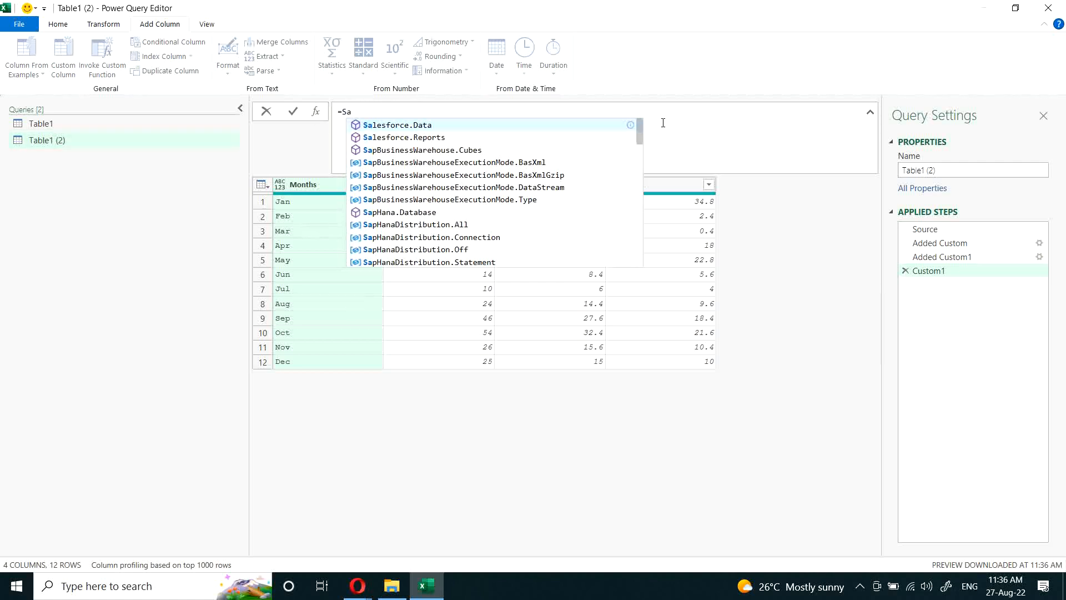
pyautogui.write('rce')
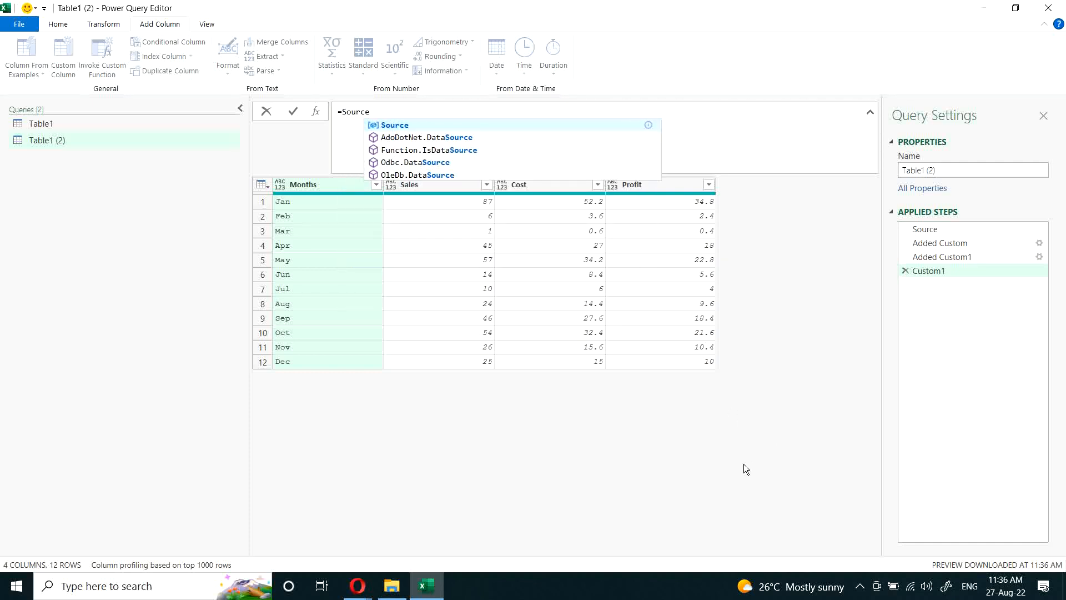
pyautogui.press('Return')
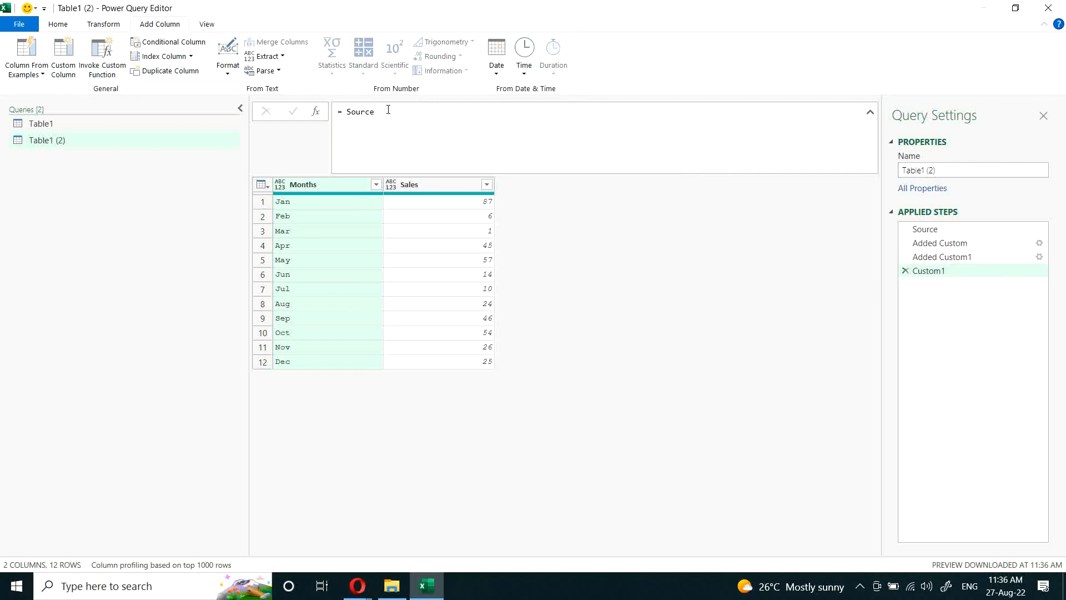
pyautogui.click(905, 271)
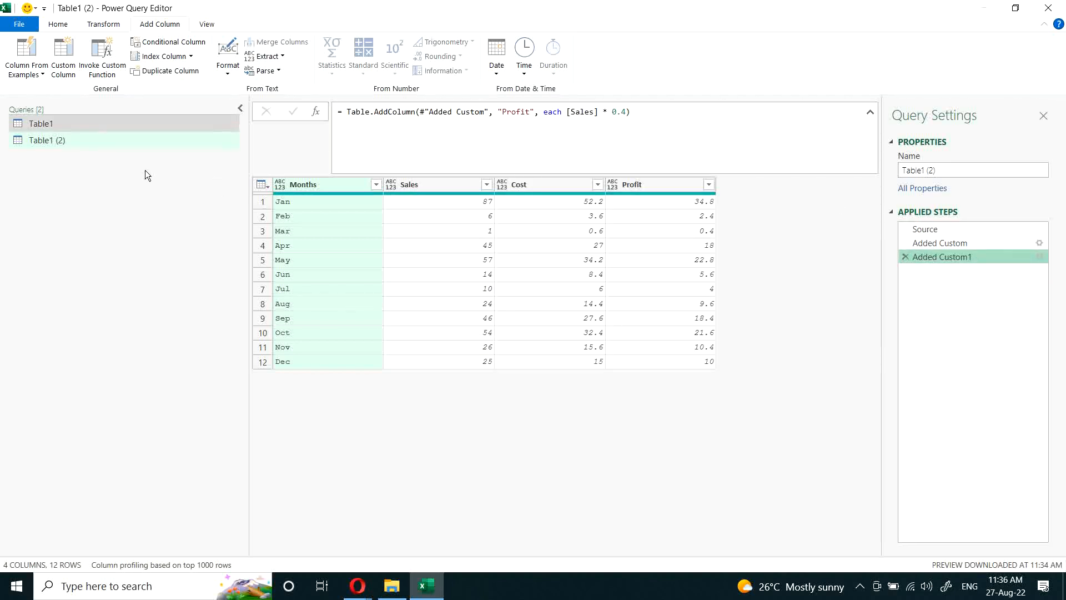
# Step: Rename the Added Custom applied step of Table1 (2) to Cost Column
pyautogui.click(944, 245)
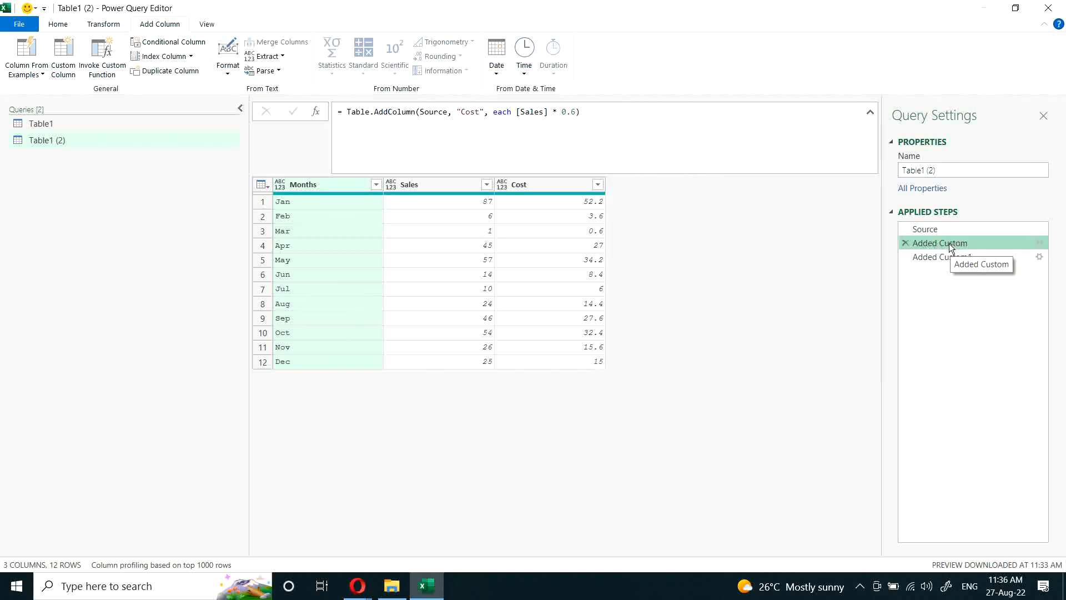
pyautogui.rightClick(951, 248)
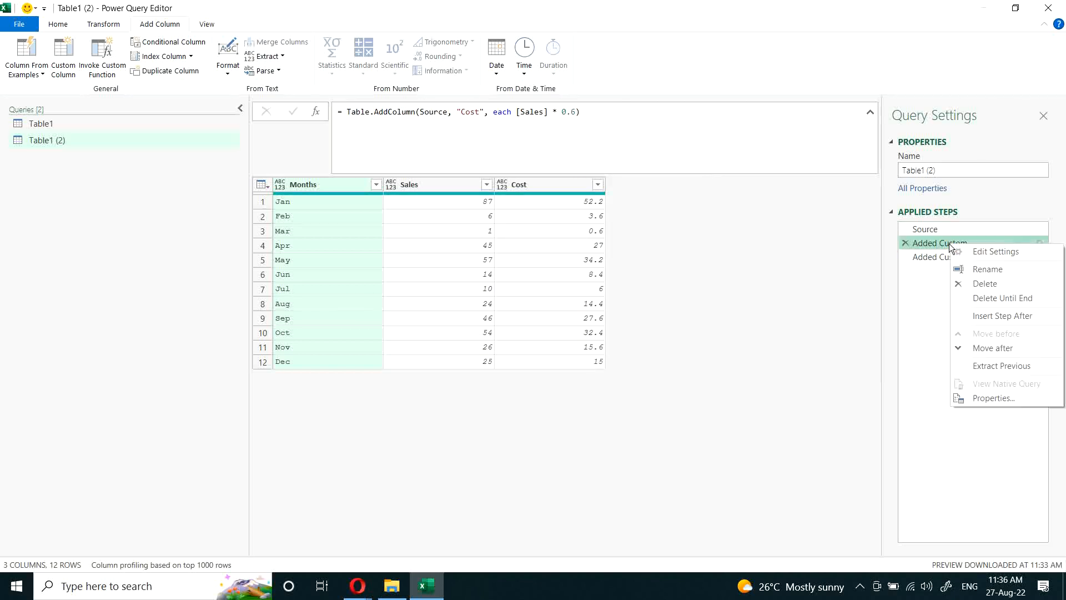
pyautogui.click(995, 269)
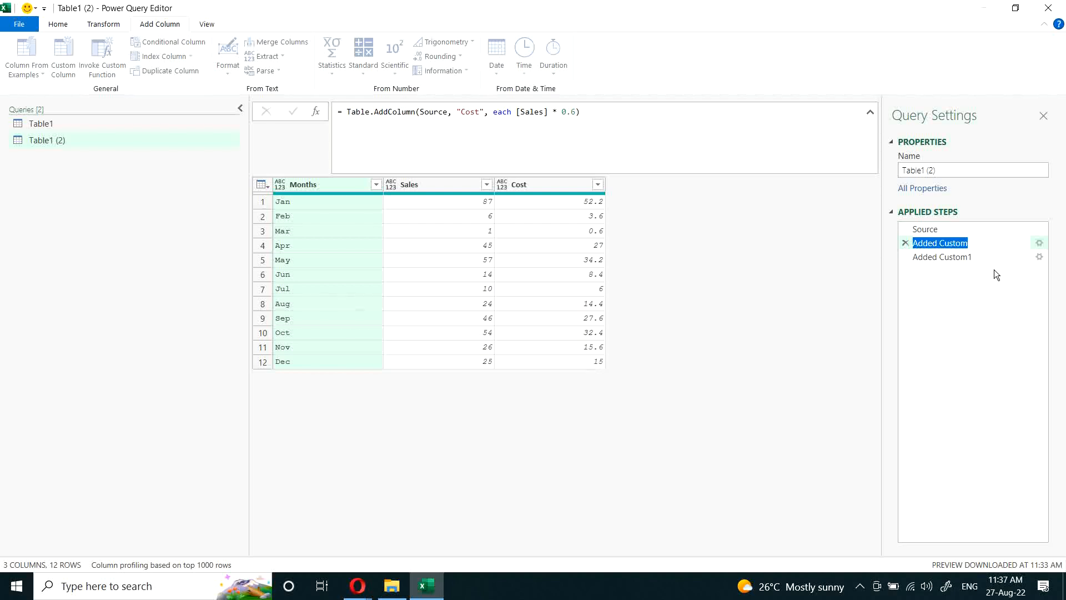
pyautogui.write('Cost Column')
pyautogui.press('Return')
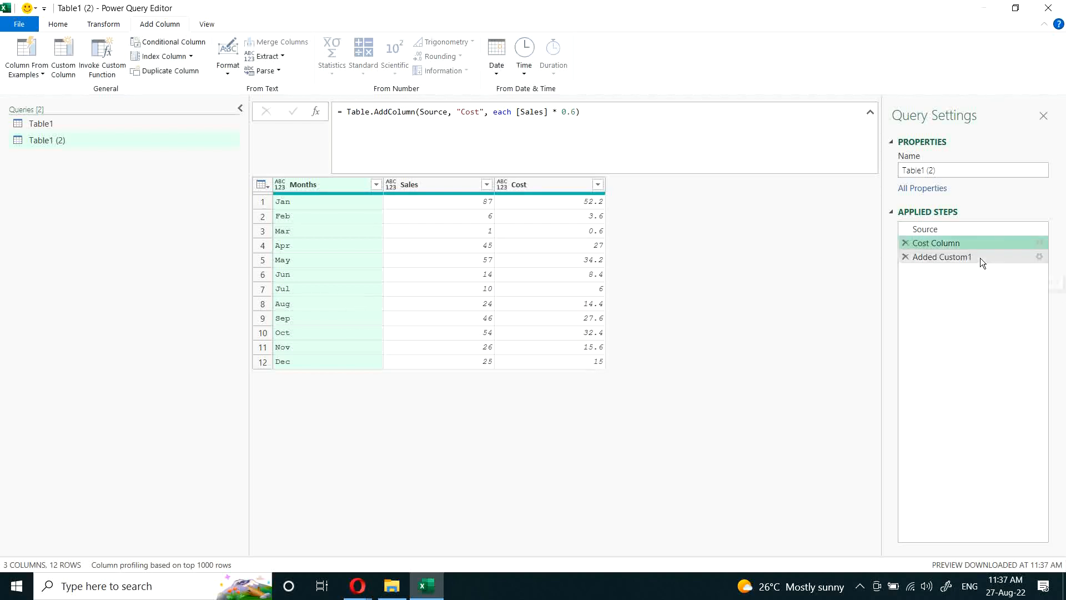
# Step: Rename the Added Custom1 applied step of Table1 (2) to Profit Column
pyautogui.click(935, 257)
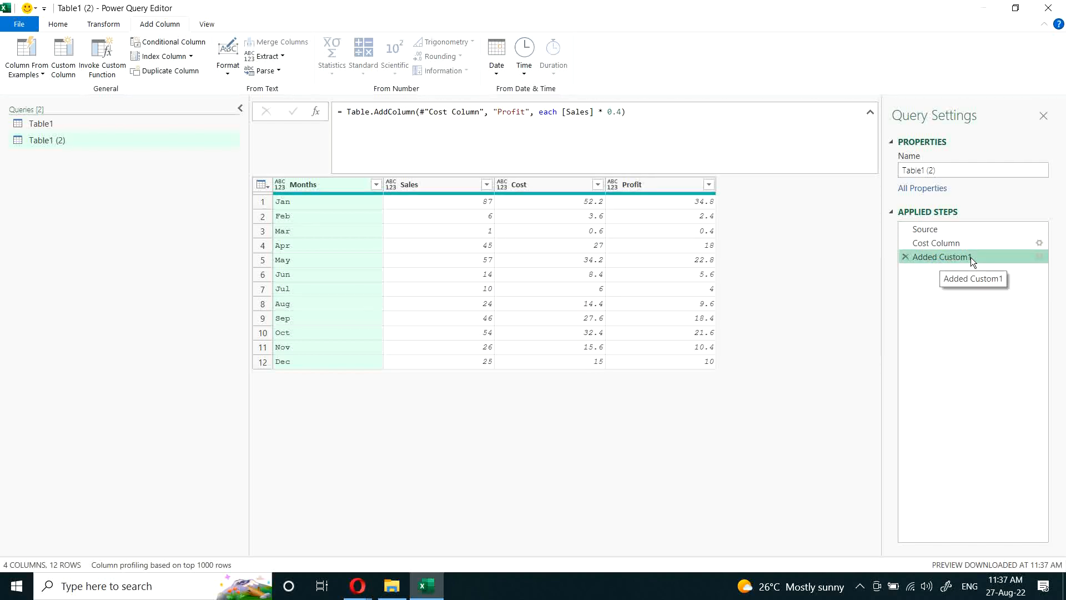
pyautogui.doubleClick(937, 258)
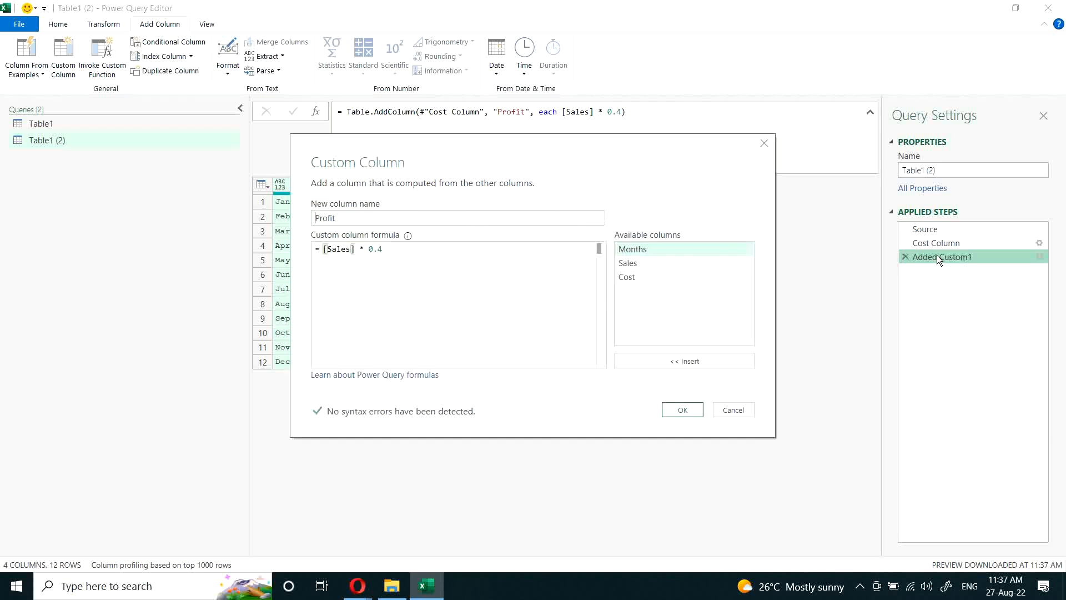
pyautogui.click(734, 410)
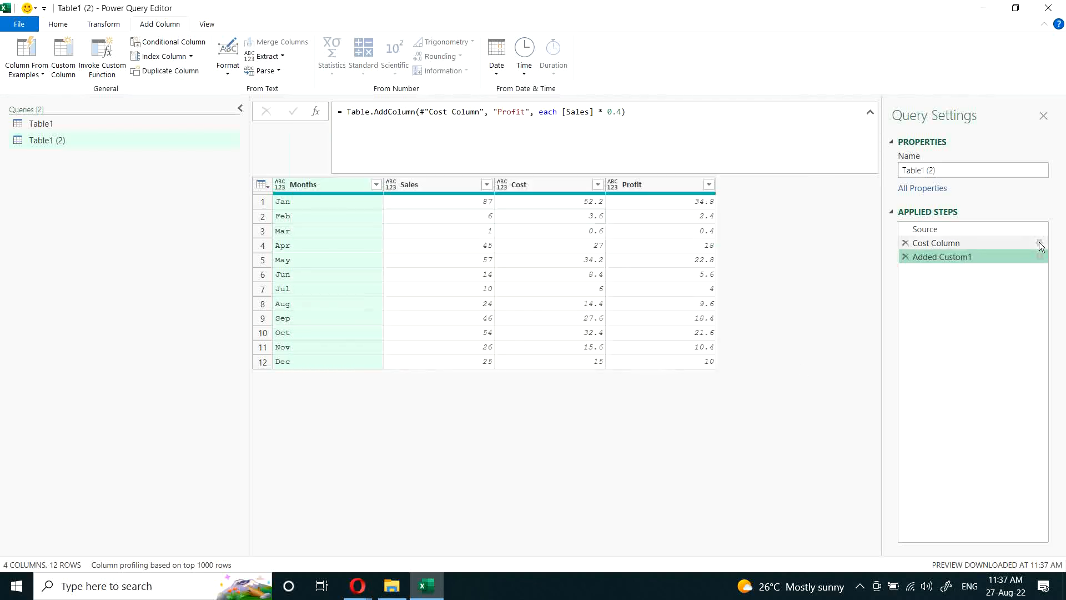
pyautogui.rightClick(969, 255)
pyautogui.click(985, 279)
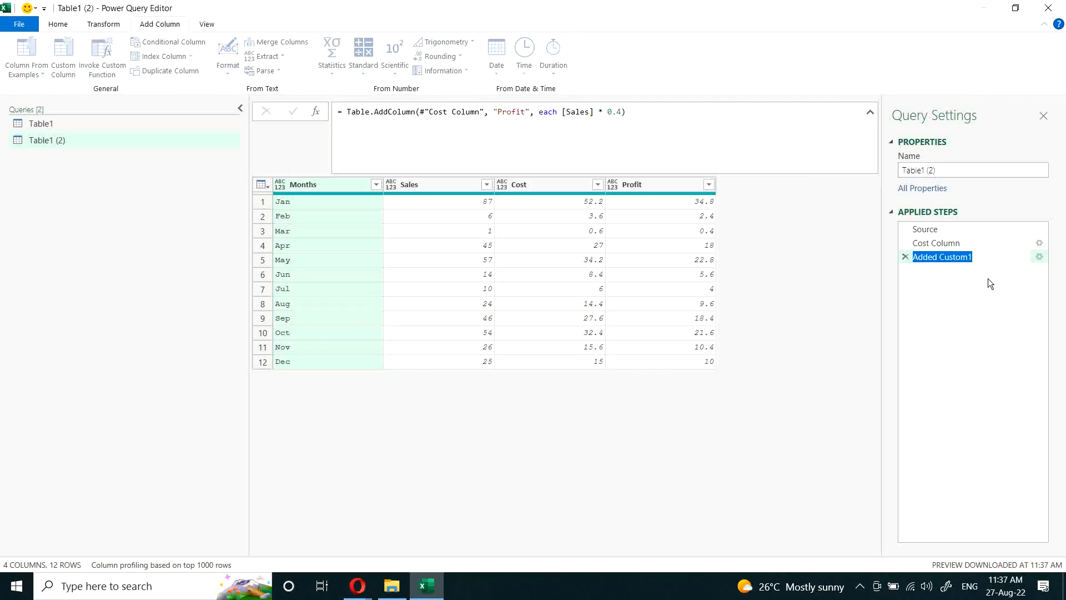
pyautogui.write('Pro')
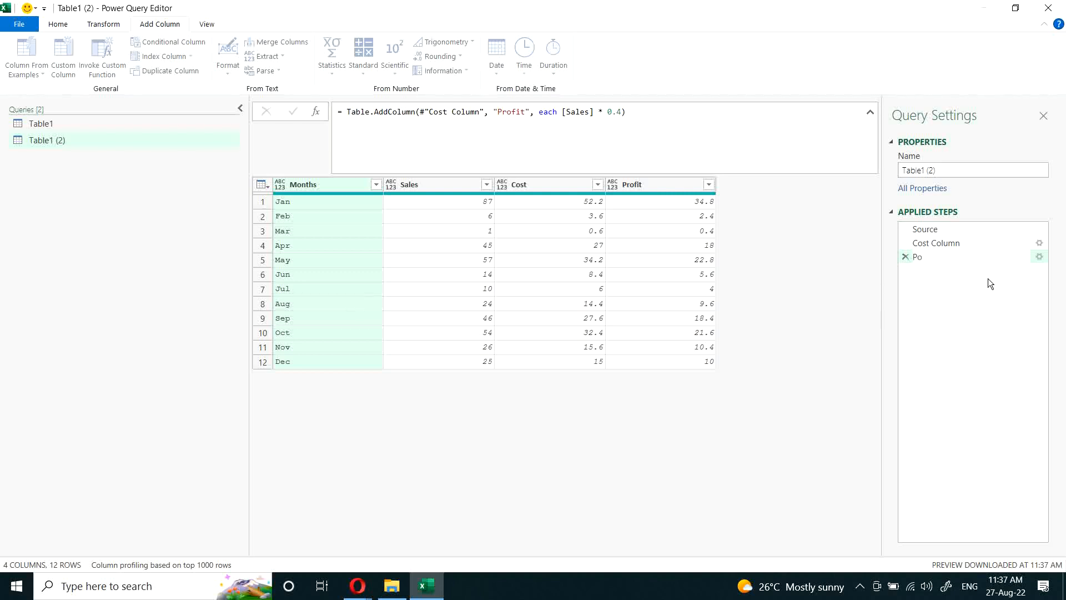
pyautogui.write('fit Column')
pyautogui.press('Return')
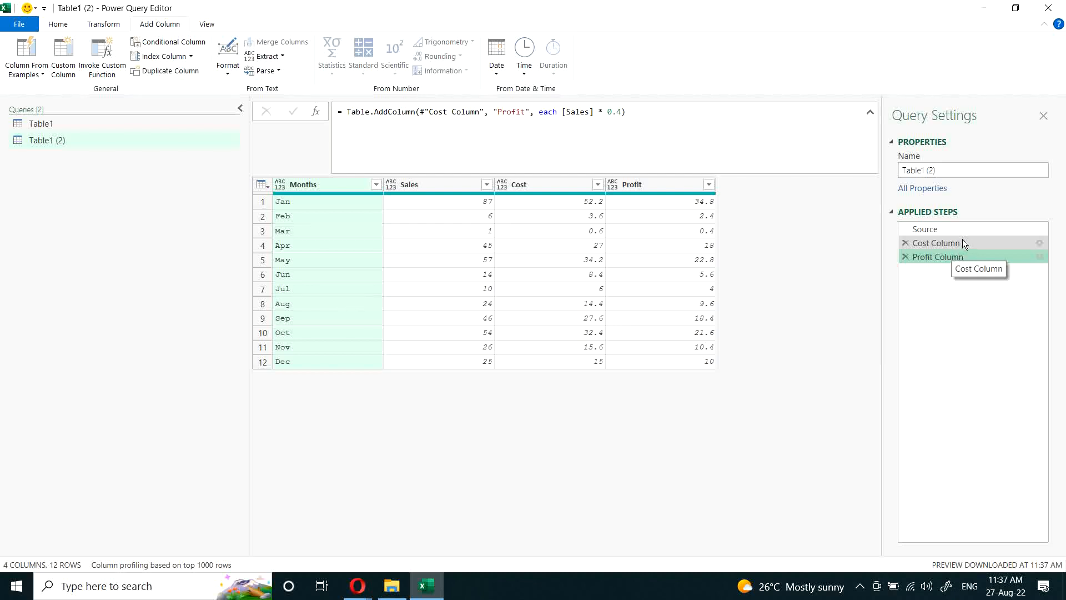
# Step: Examine the variables Tbl1, Tbl2 and Tbl3 in the let expression of the Table1 query
pyautogui.click(51, 128)
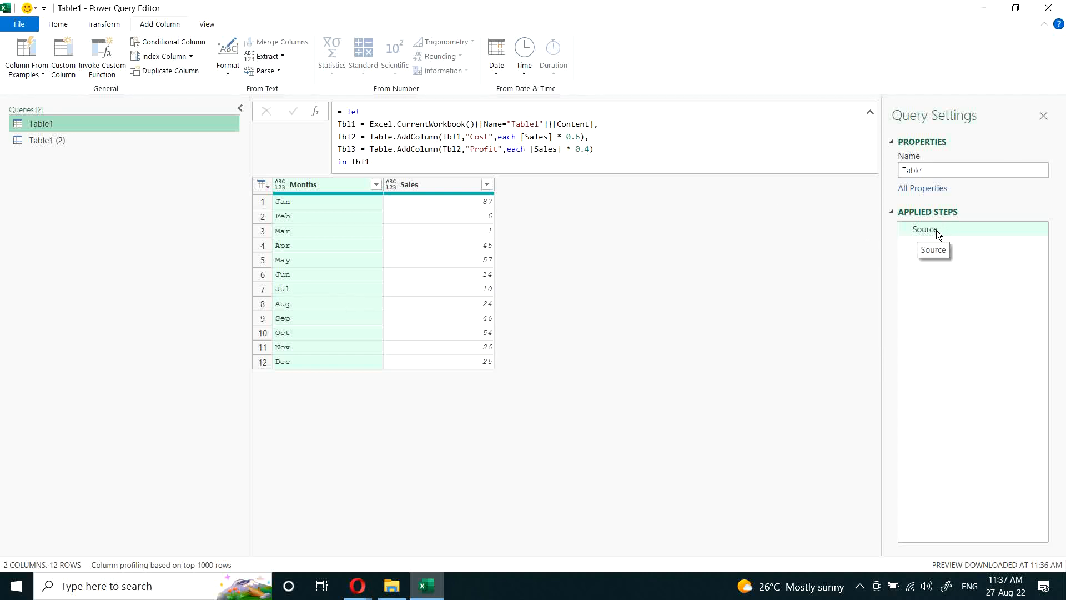
pyautogui.click(347, 123)
pyautogui.doubleClick(348, 138)
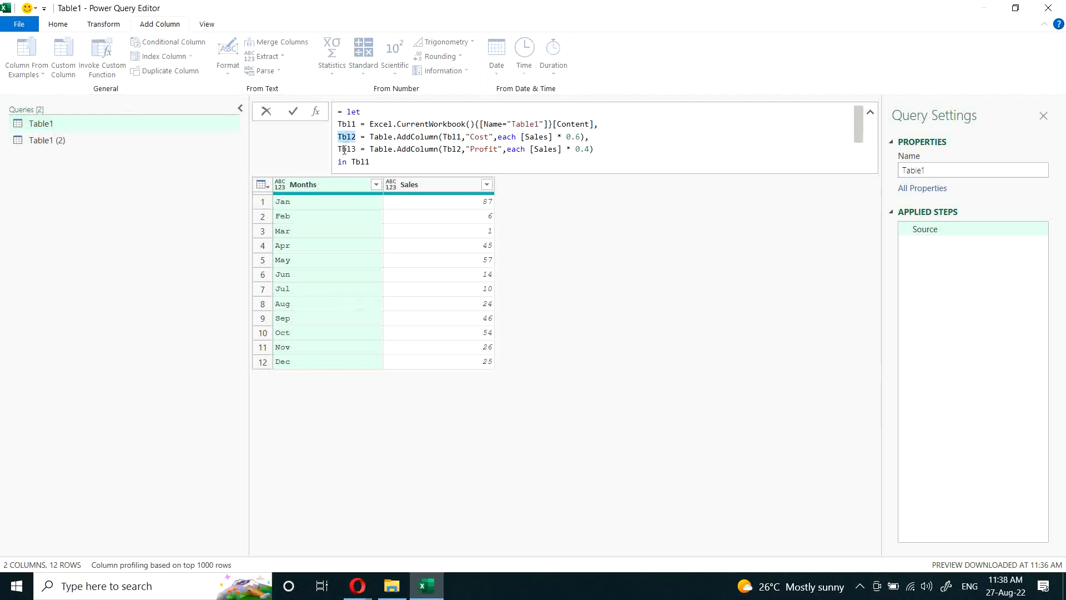
pyautogui.doubleClick(347, 150)
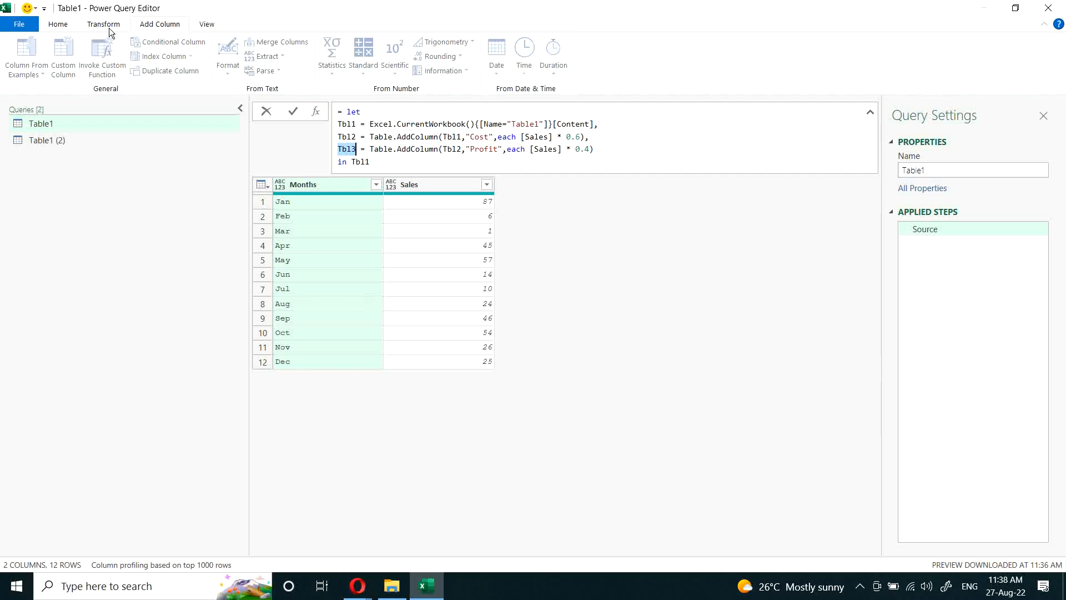
pyautogui.click(578, 264)
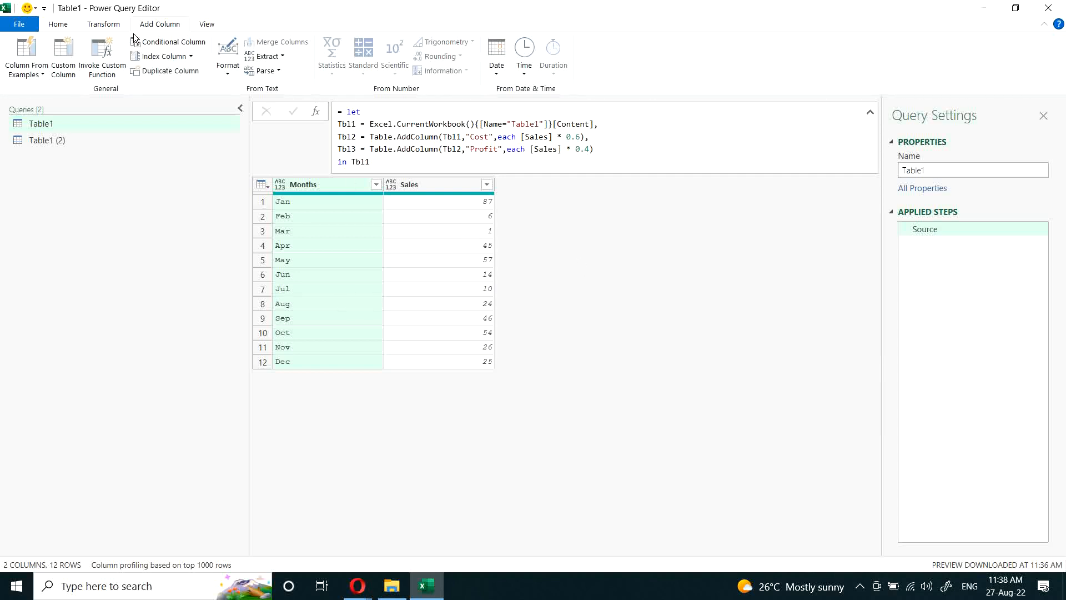
# Step: Remove the outer let and Source wrapper from Table1's code in the Advanced Editor, keeping only the inner let expression, and apply it
pyautogui.click(61, 26)
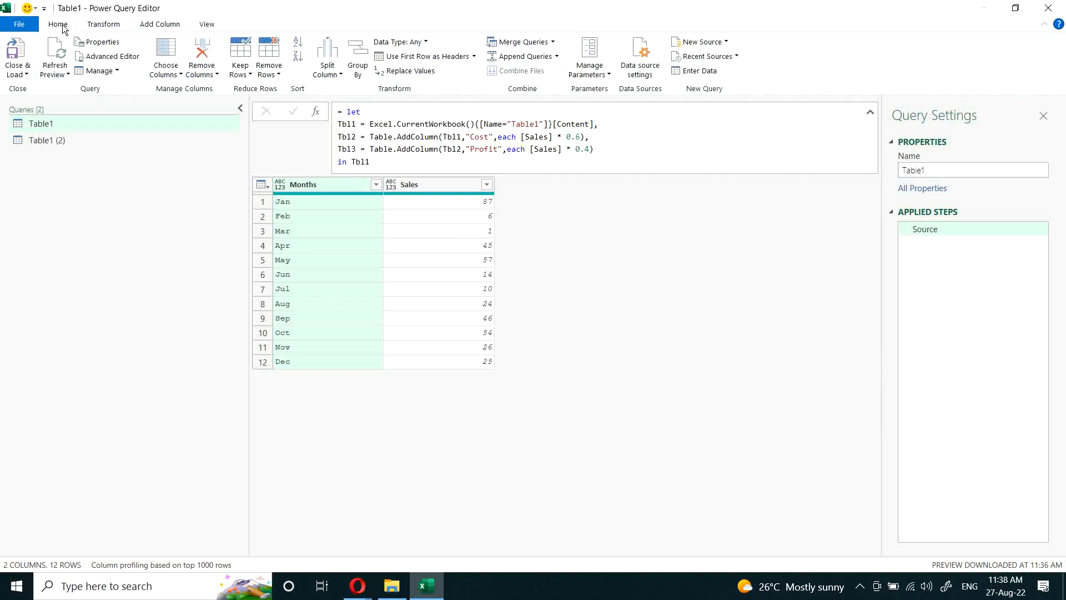
pyautogui.click(122, 59)
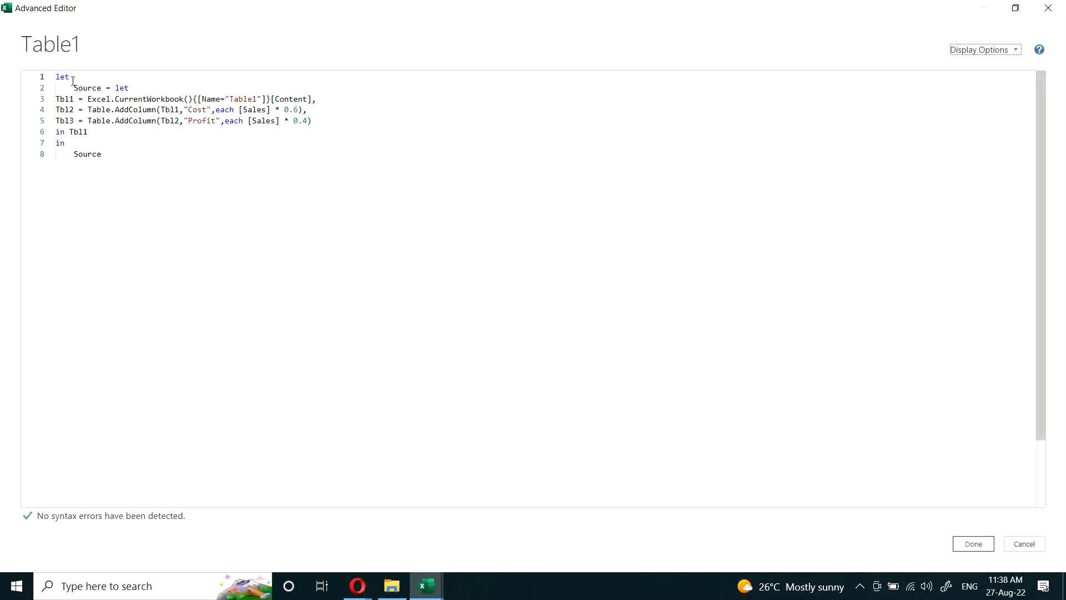
pyautogui.click(56, 77)
pyautogui.moveTo(56, 76); pyautogui.dragTo(105, 142)
pyautogui.press('BackSpace')
pyautogui.press('BackSpace')
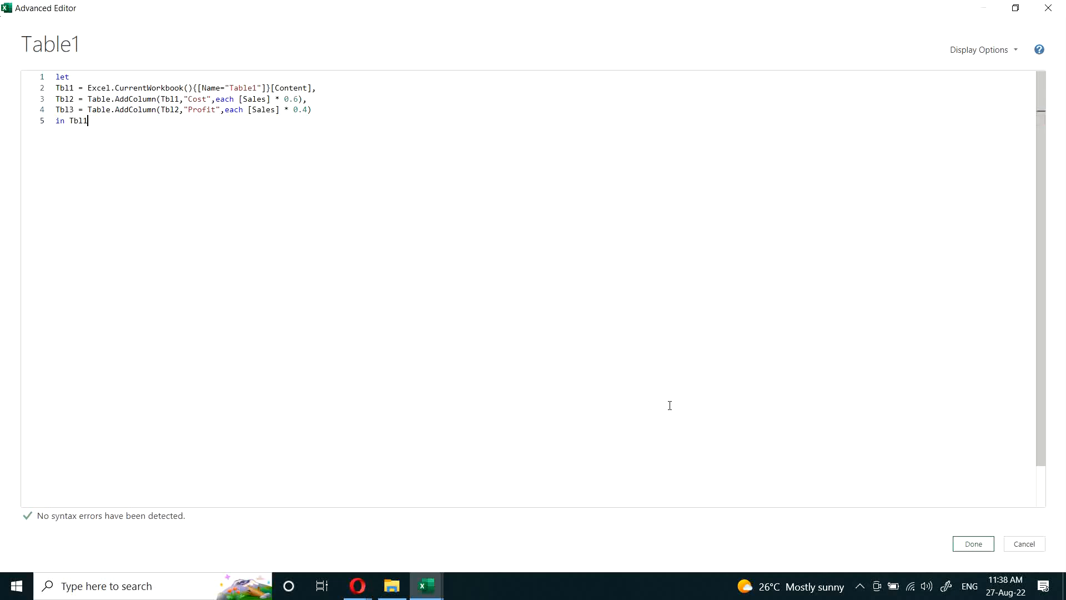
pyautogui.click(963, 543)
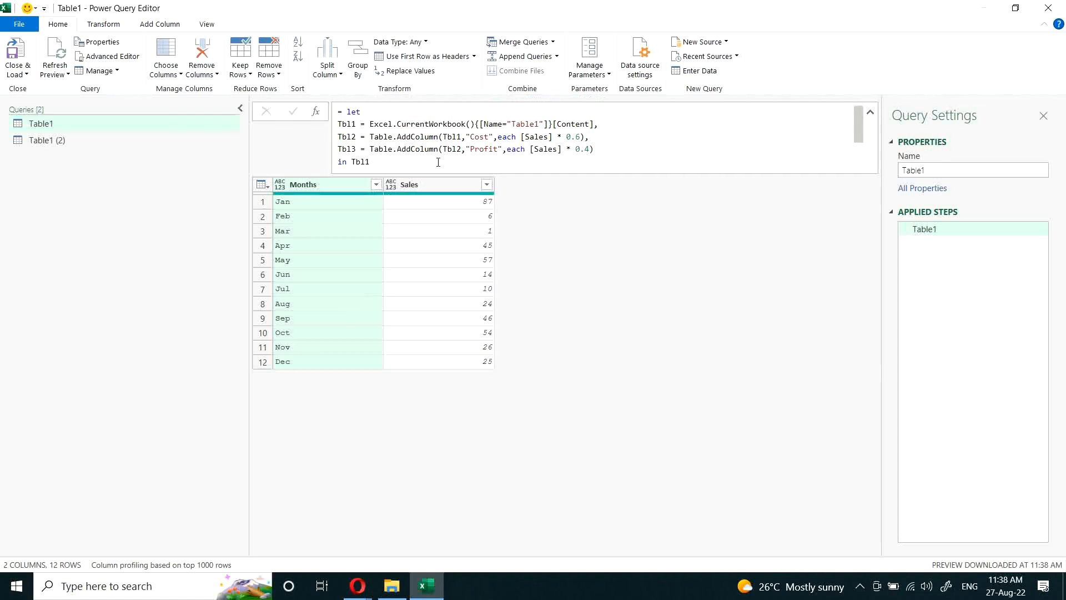
# Step: Change the output of Table1's let expression to Tbl3 in the Advanced Editor and apply it
pyautogui.click(394, 161)
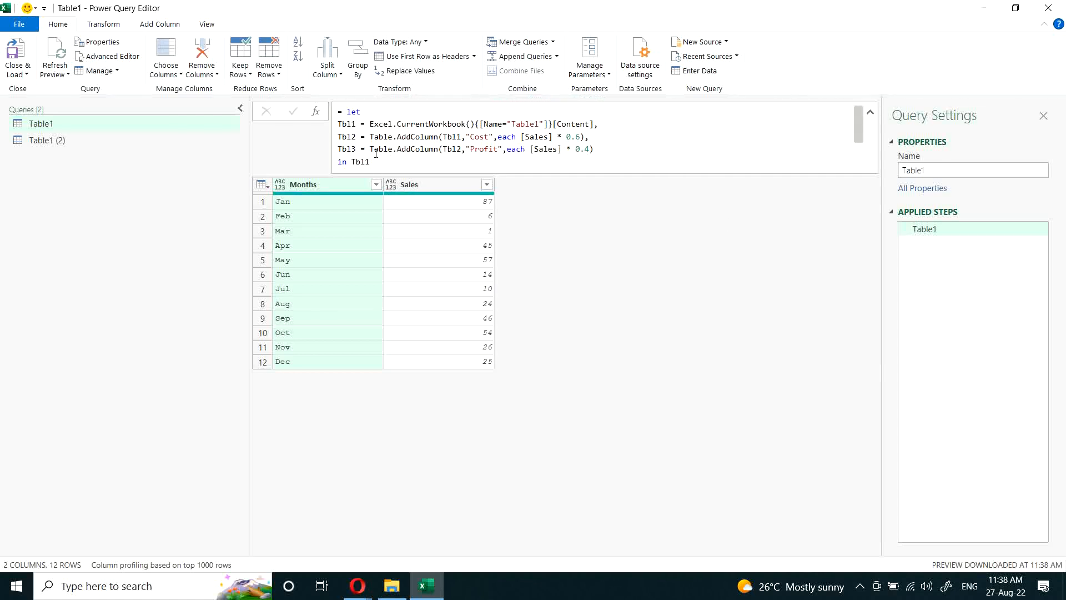
pyautogui.click(133, 58)
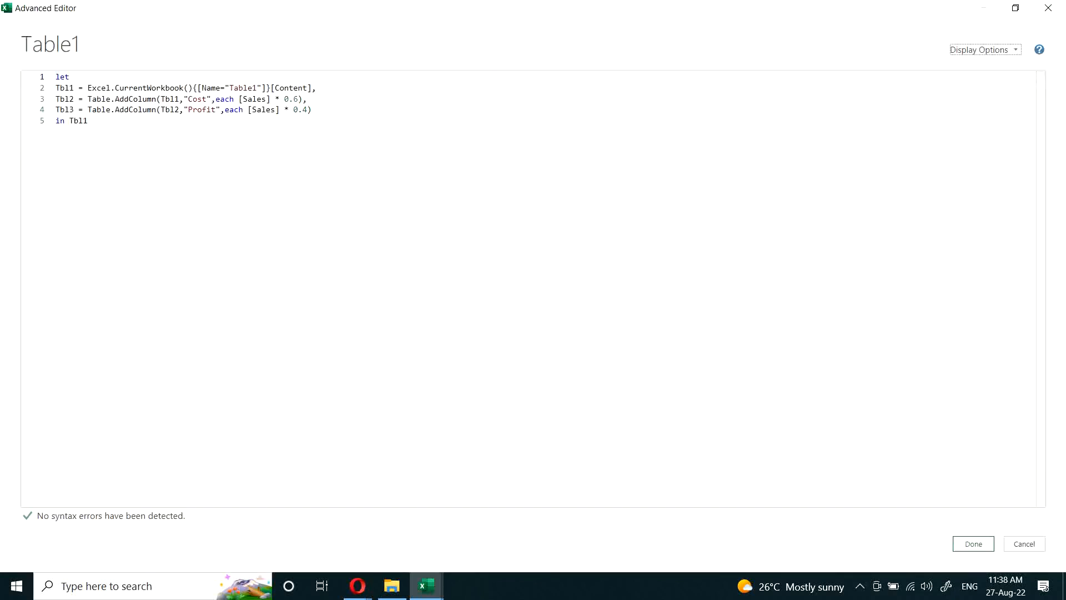
pyautogui.click(77, 81)
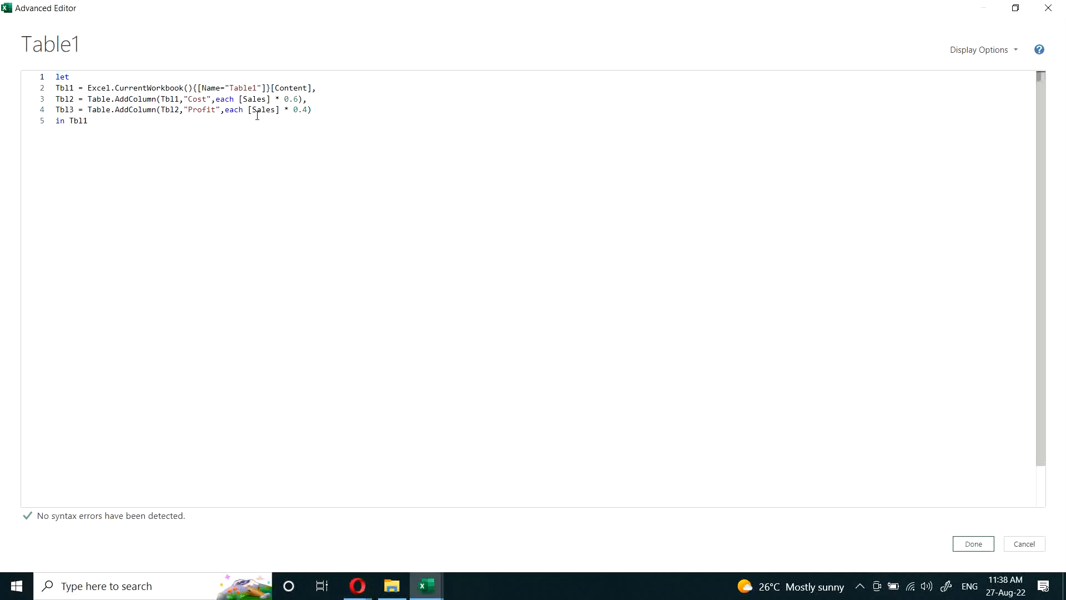
pyautogui.click(308, 113)
pyautogui.click(133, 123)
pyautogui.press('BackSpace')
pyautogui.write('3')
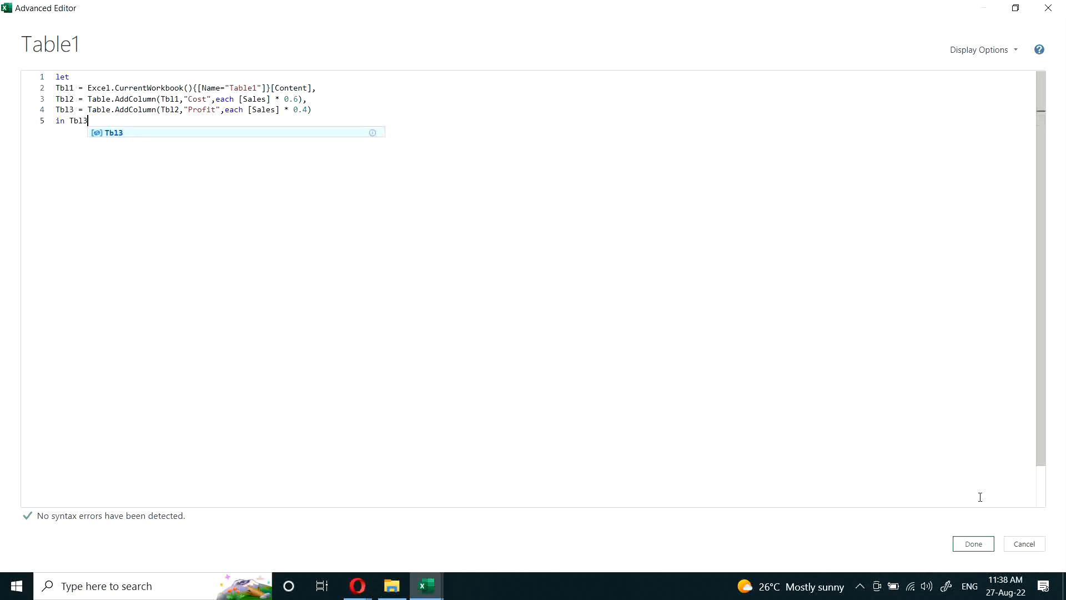
pyautogui.click(978, 545)
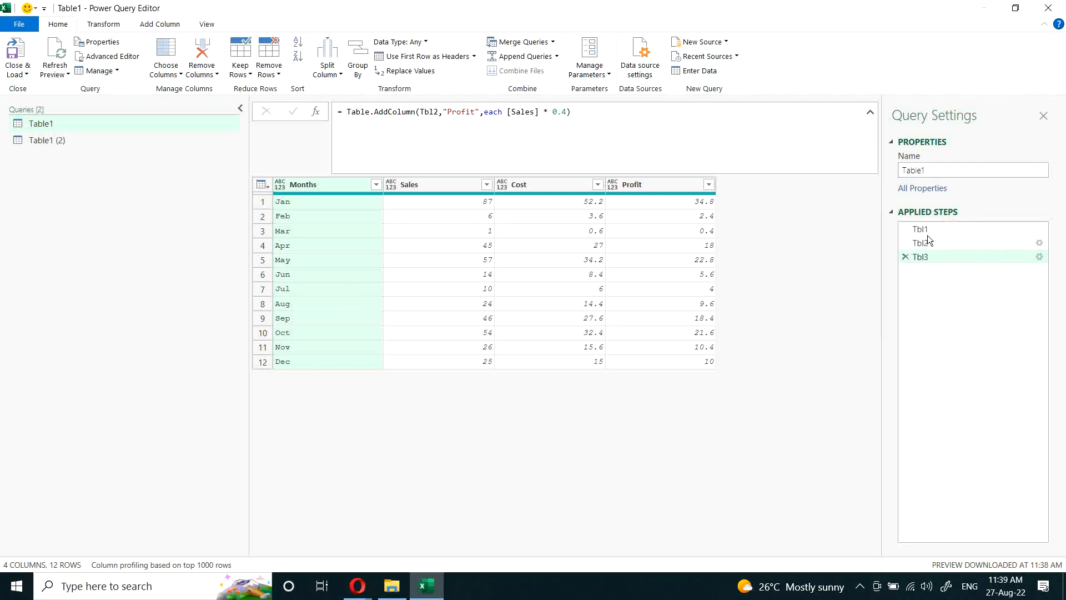
# Step: Open Table1's code in the Advanced Editor and insert an empty line above the let expression
pyautogui.click(401, 122)
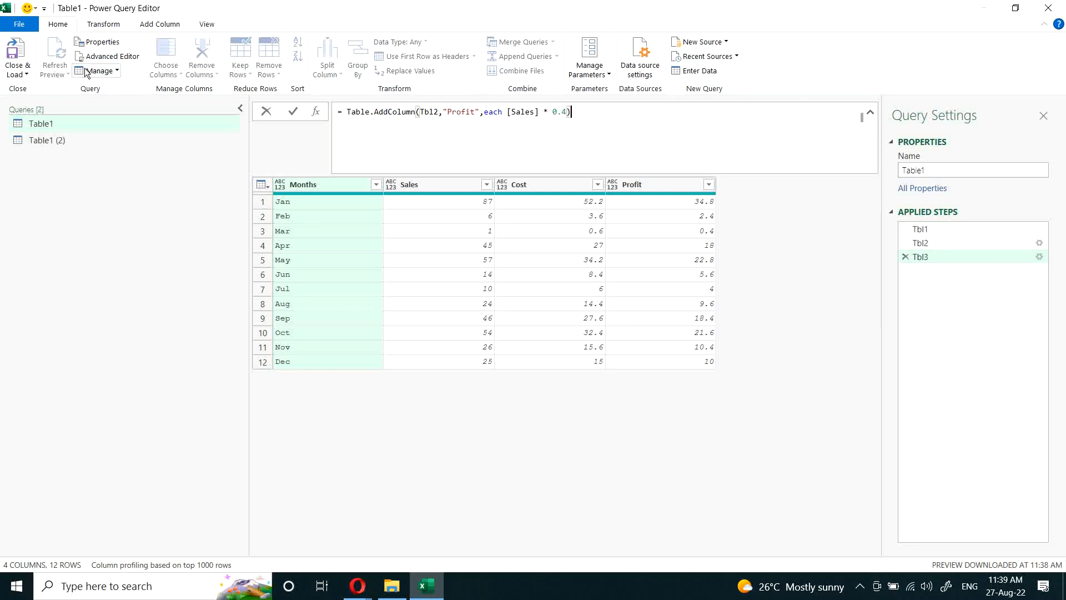
pyautogui.click(100, 57)
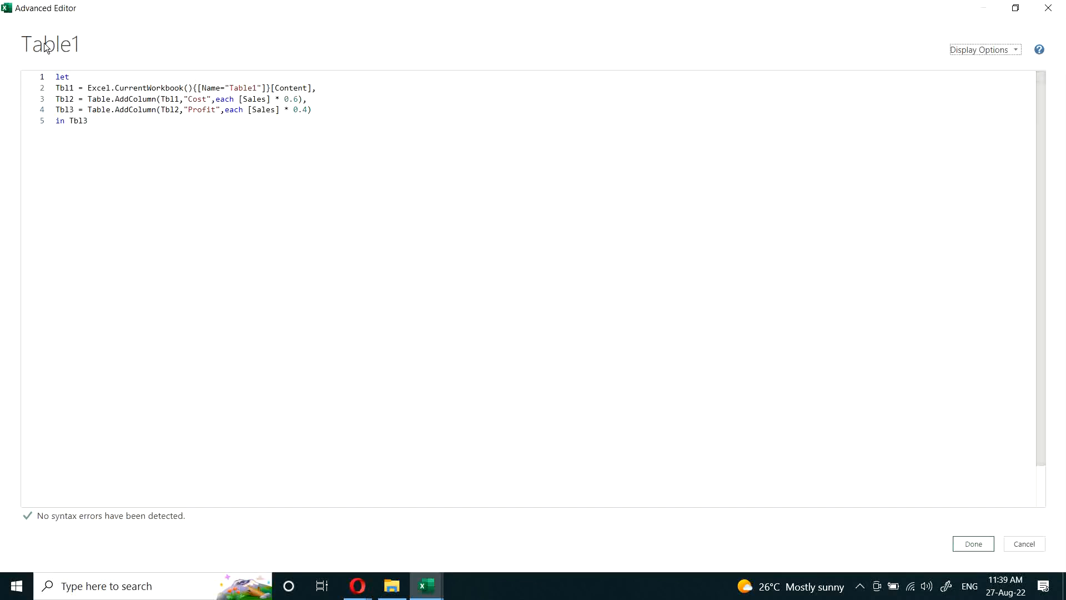
pyautogui.click(56, 78)
pyautogui.press('Return')
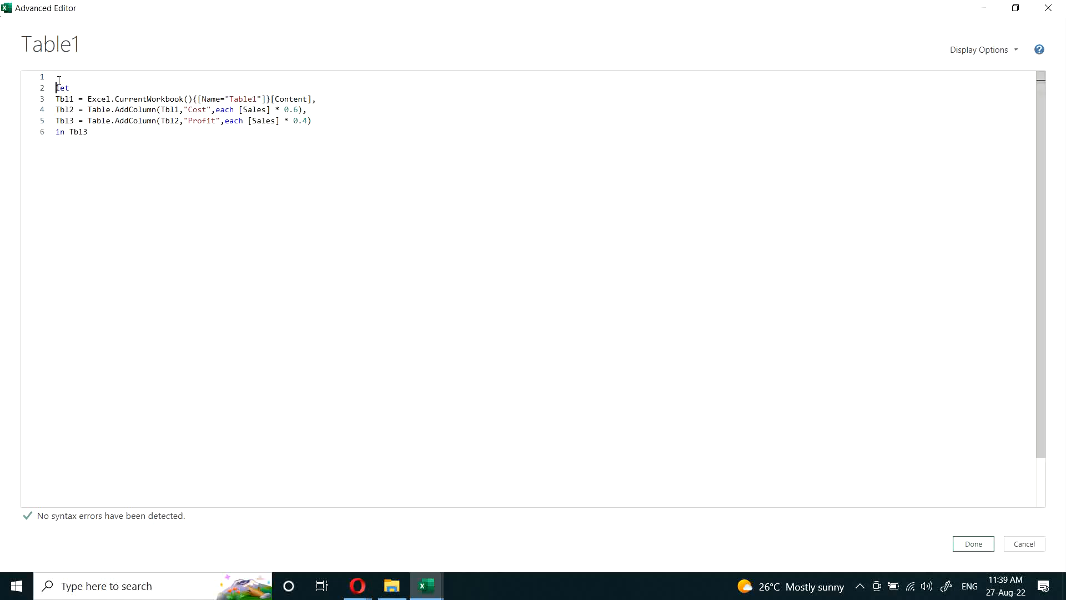
pyautogui.press('Up')
pyautogui.write('let')
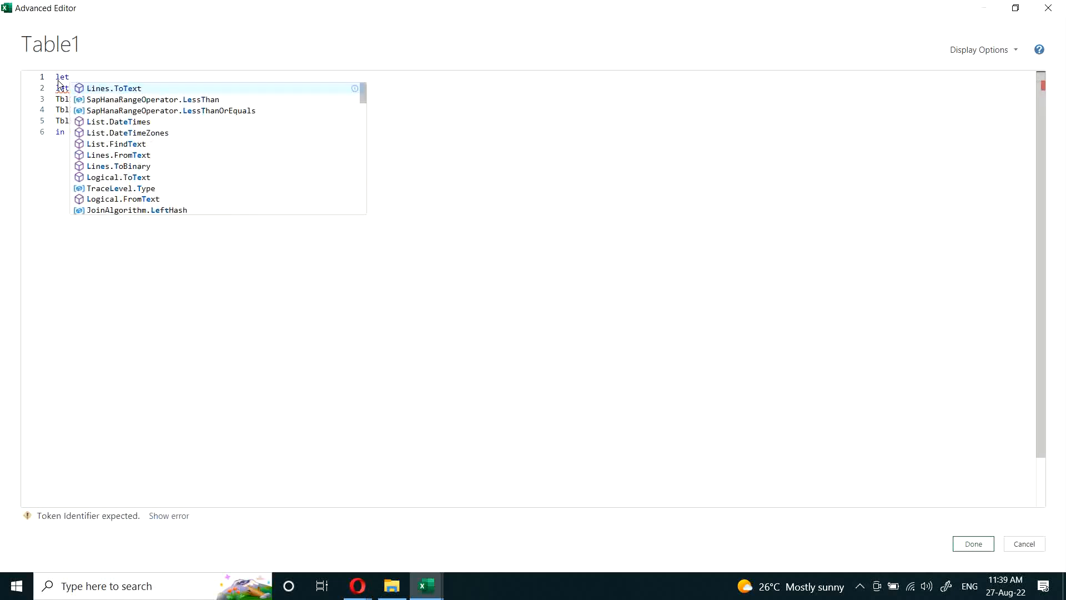
pyautogui.press('Return')
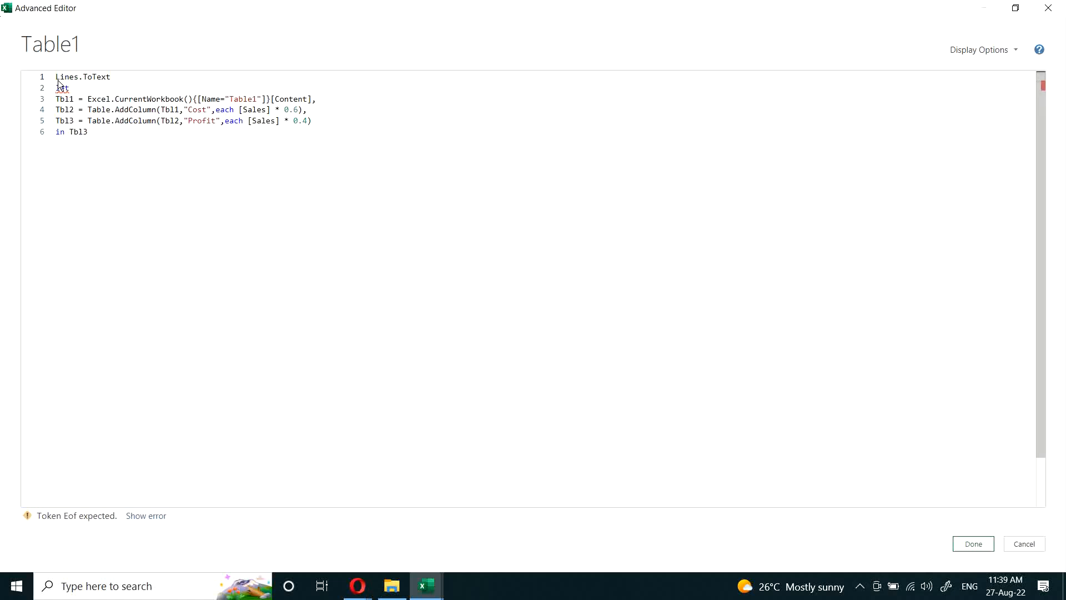
pyautogui.press('BackSpace')
pyautogui.press('BackSpace')
pyautogui.press('BackSpace')
pyautogui.press('BackSpace')
pyautogui.press('BackSpace')
pyautogui.press('BackSpace')
pyautogui.press('BackSpace')
pyautogui.press('BackSpace')
pyautogui.press('BackSpace')
pyautogui.press('BackSpace')
pyautogui.press('BackSpace')
pyautogui.press('BackSpace')
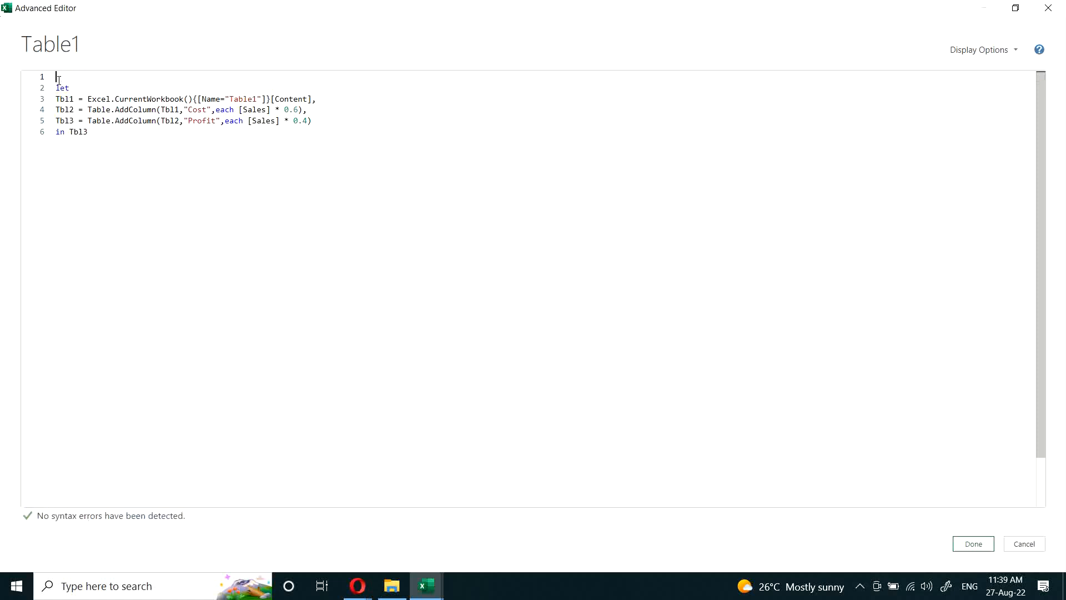
# Step: Start an outer let above the existing expression and assign that expression to a variable with "afcks ="
pyautogui.write('let')
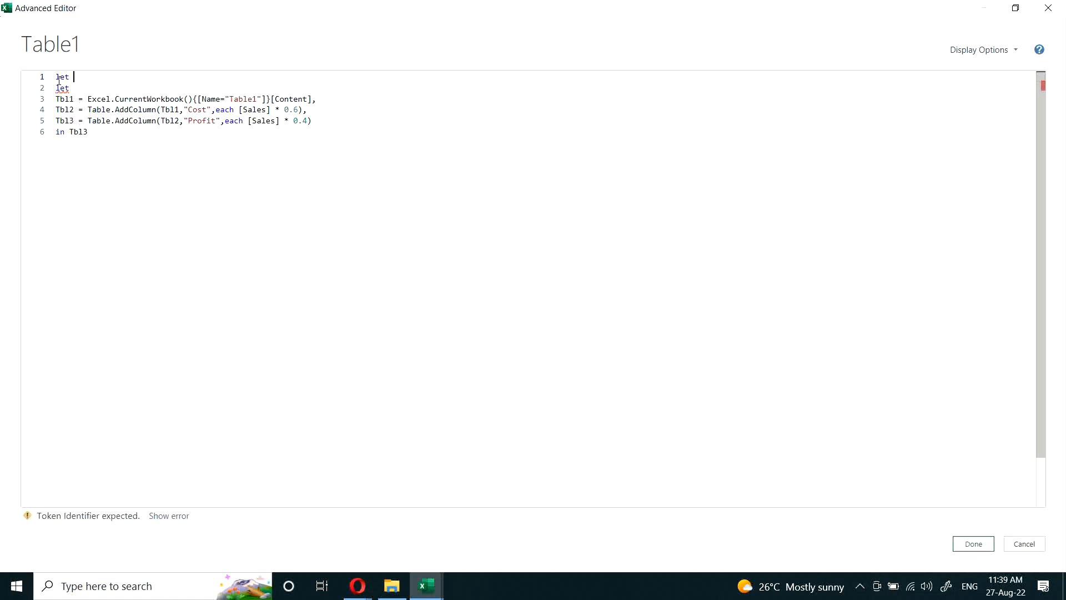
pyautogui.press('Return')
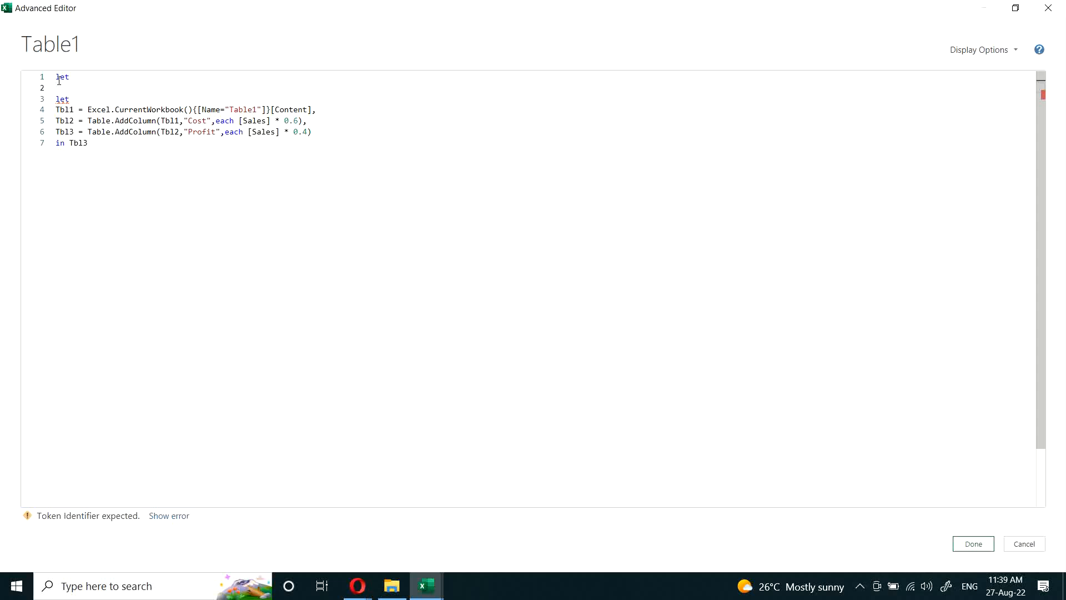
pyautogui.write('afc')
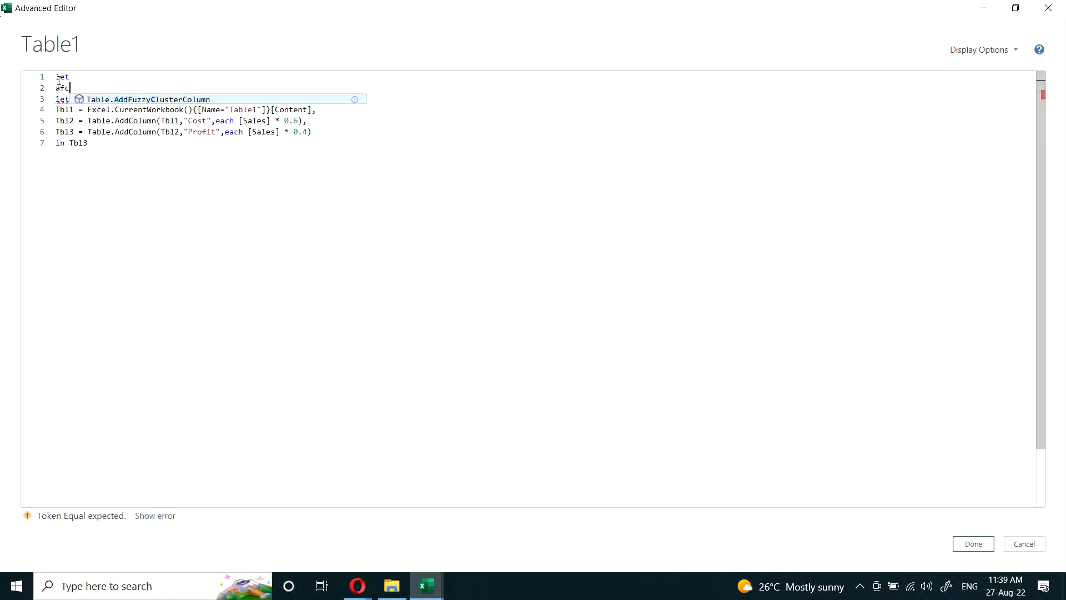
pyautogui.write('ks =')
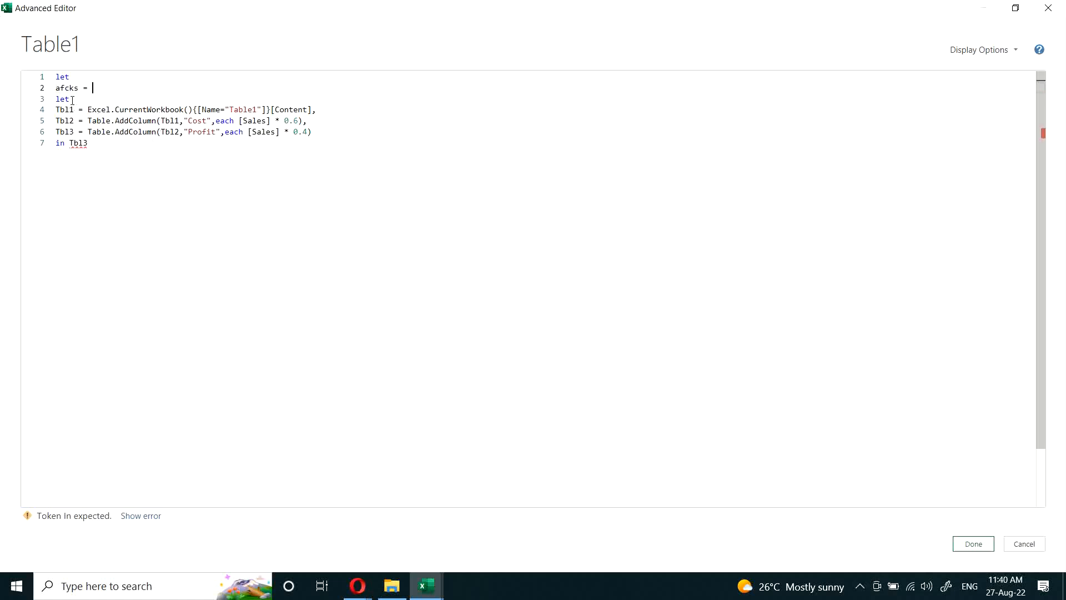
# Step: Close the outer let expression with "in afcks" on a new line below "in Tbl3"
pyautogui.click(192, 146)
pyautogui.press('Return')
pyautogui.write('in')
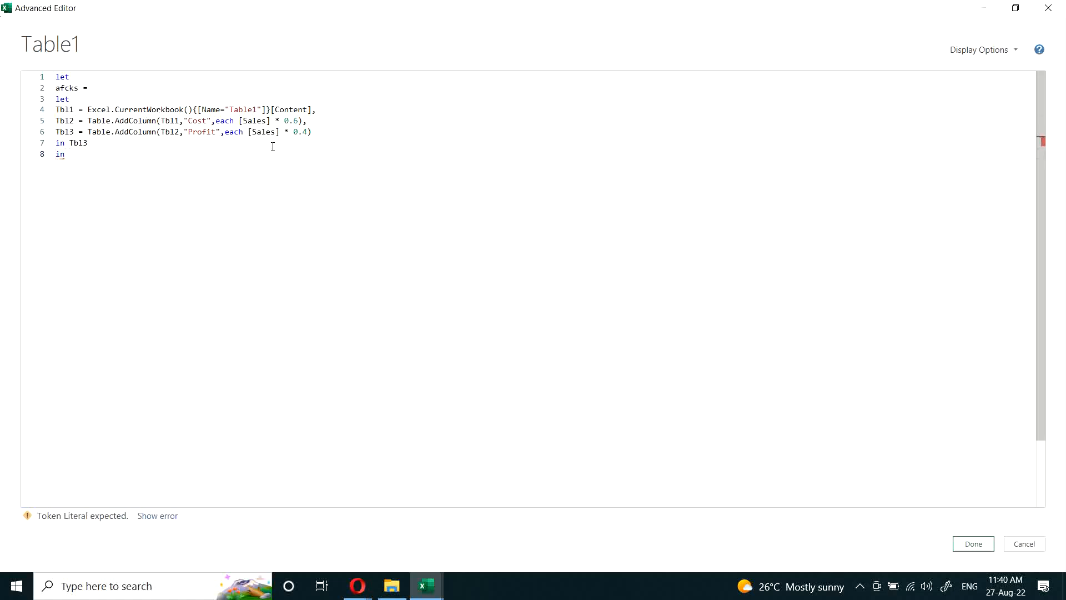
pyautogui.write(' afcks')
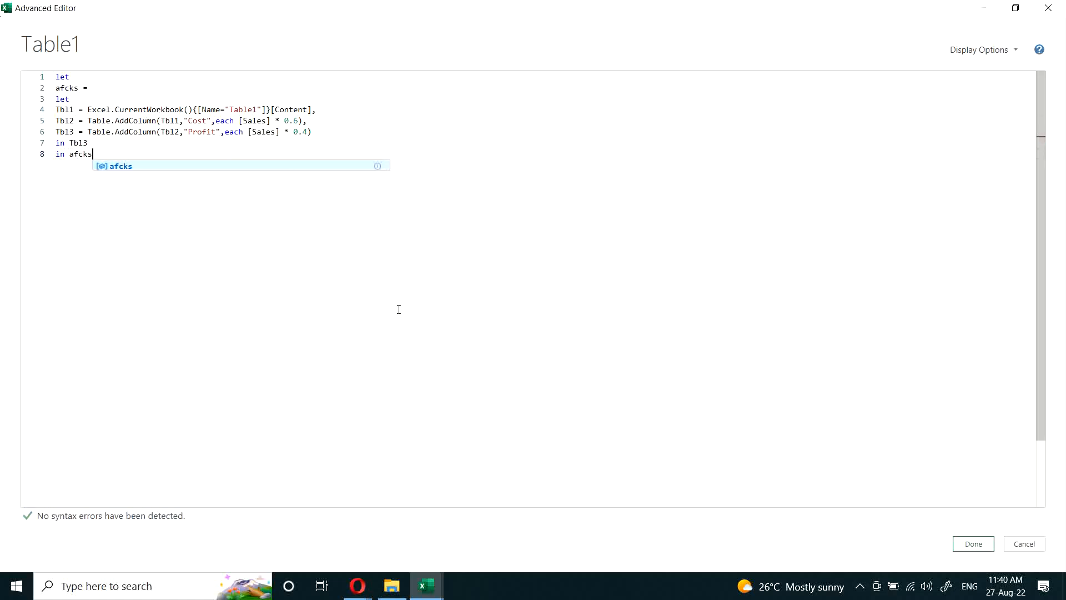
# Step: Apply the nested let code to Table1, then close the Power Query Editor and keep the changes
pyautogui.click(969, 544)
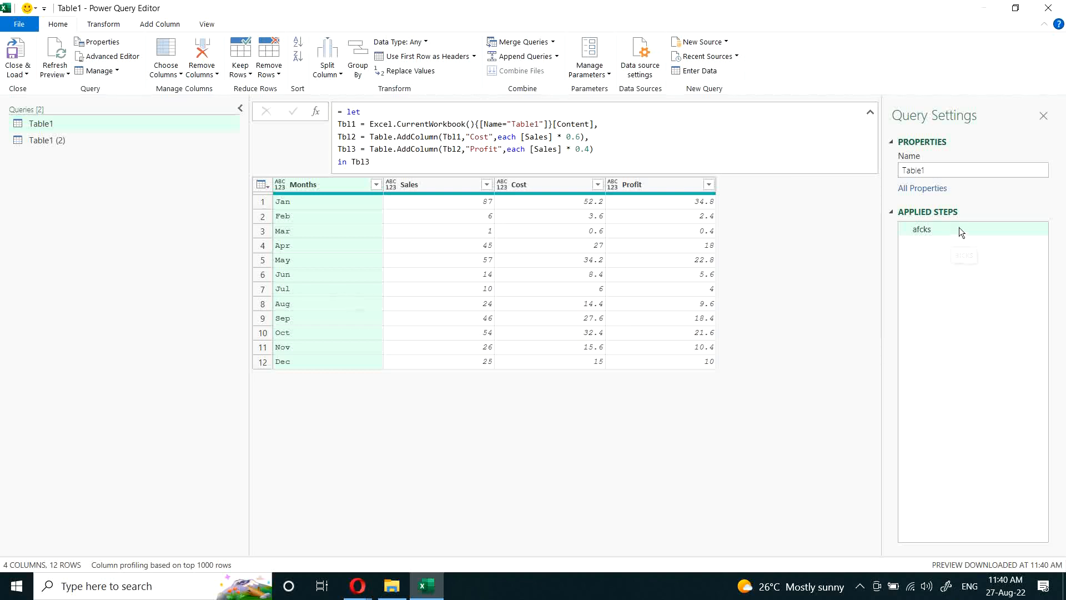
pyautogui.click(1047, 10)
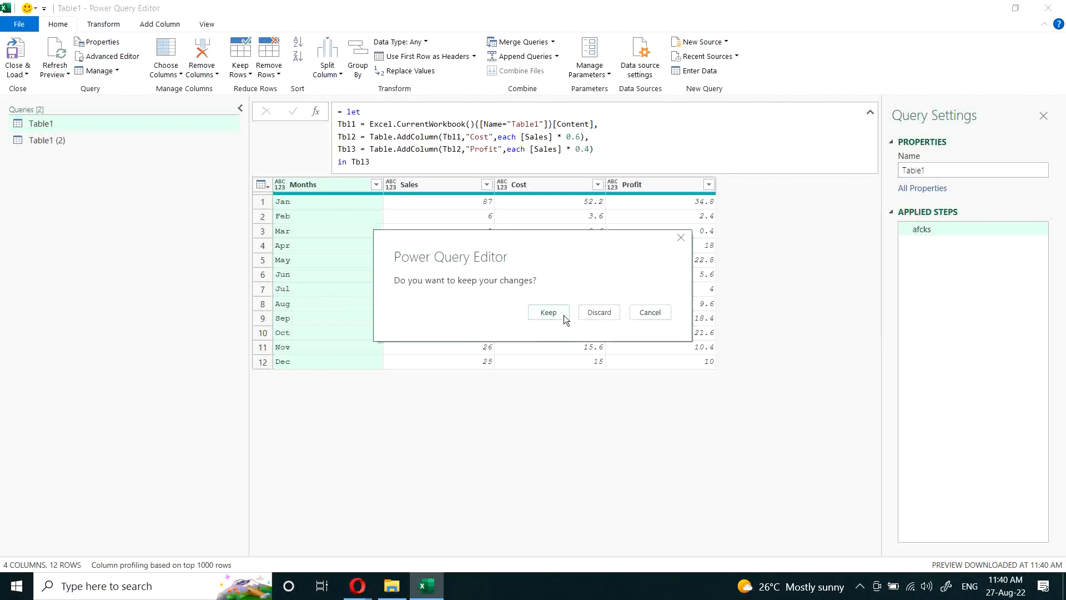
pyautogui.click(541, 312)
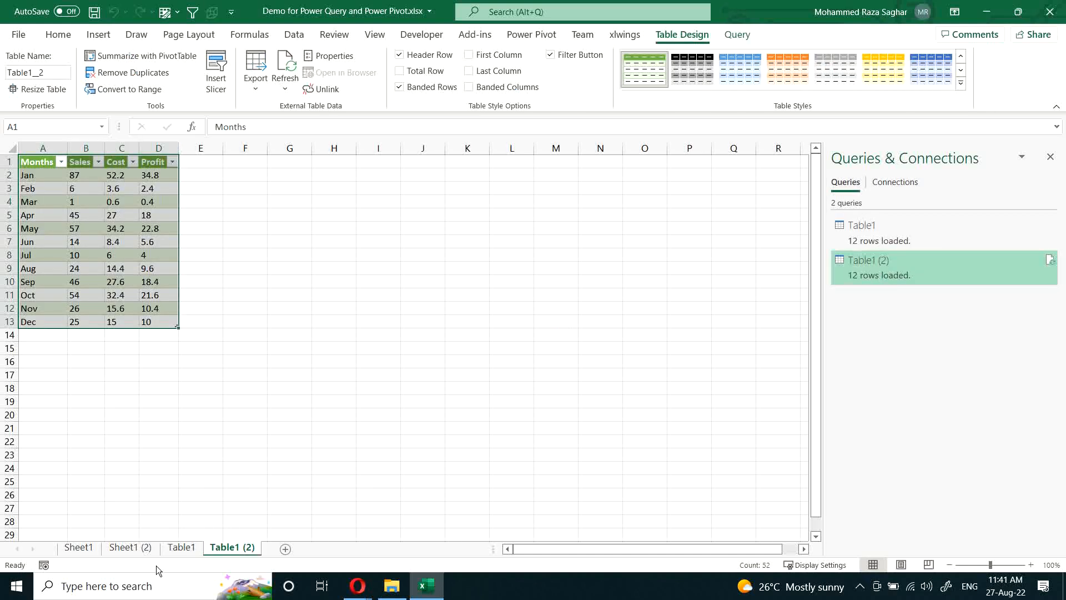
# Step: Set January's Sales to 100 in the source table on Sheet1 (2)
pyautogui.click(181, 547)
pyautogui.click(133, 547)
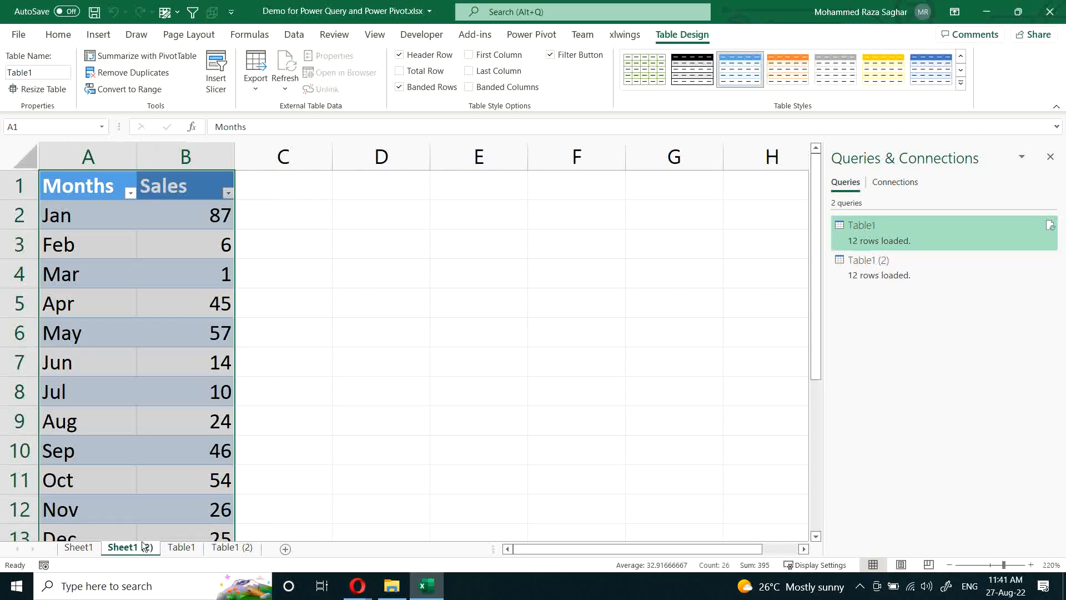
pyautogui.click(82, 548)
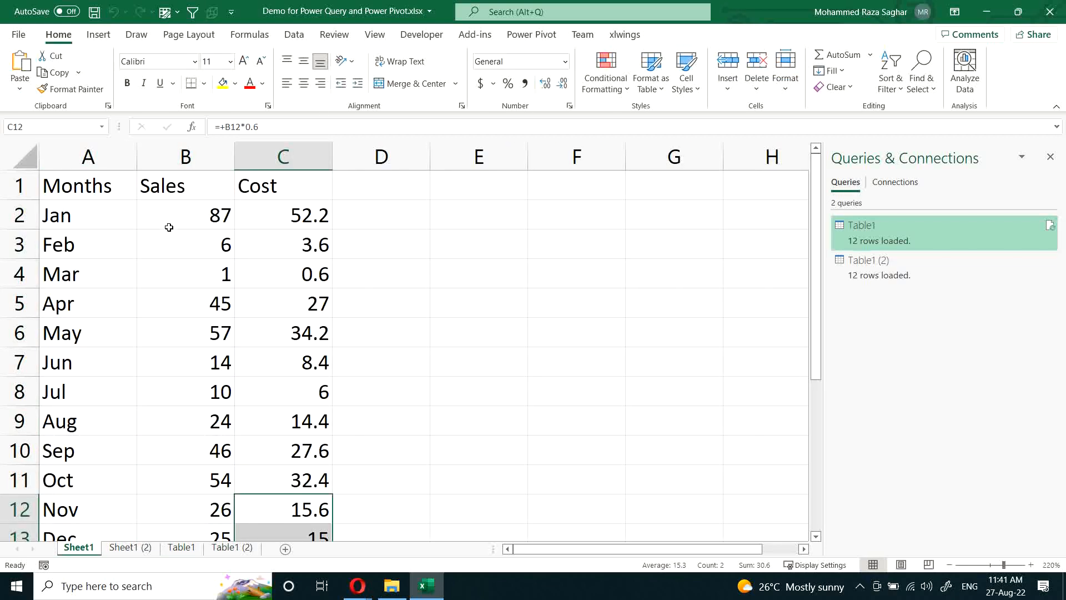
pyautogui.scroll(-2, 261, 228)
pyautogui.scroll(2, 264, 230)
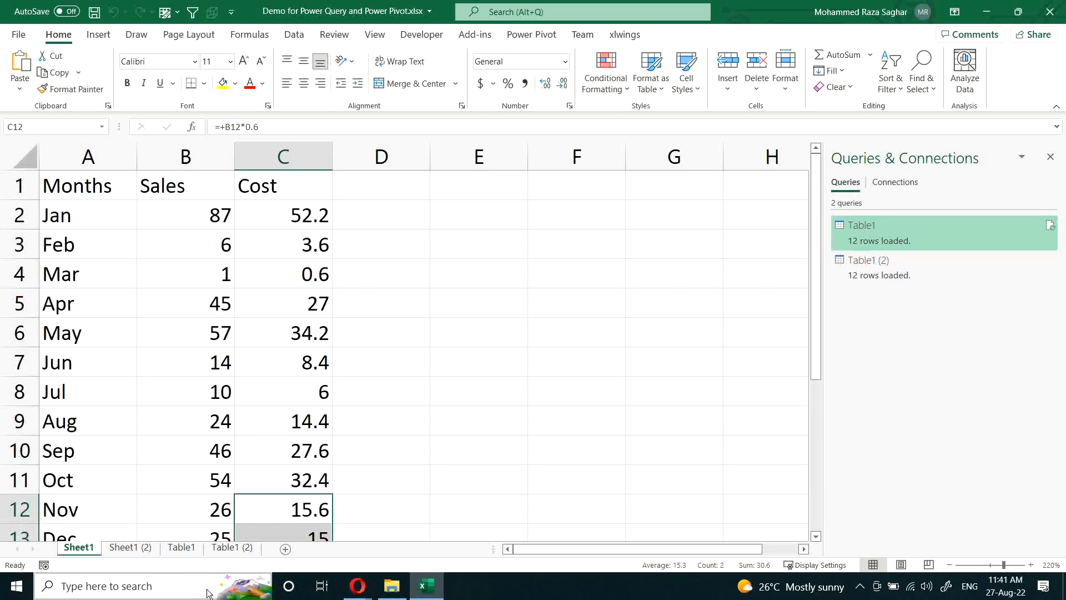
pyautogui.click(130, 547)
pyautogui.click(121, 327)
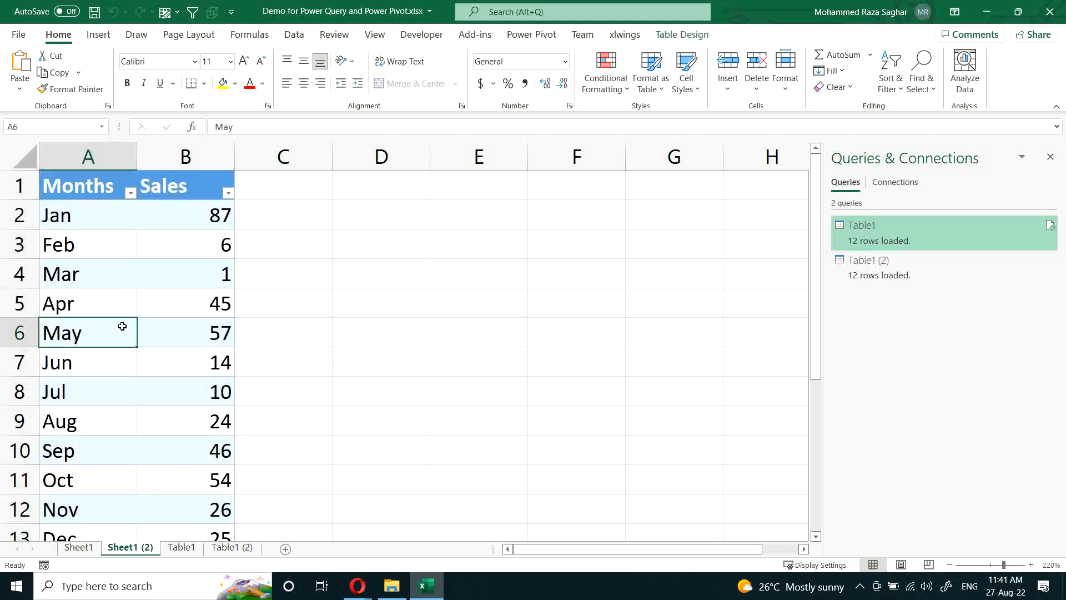
pyautogui.click(202, 215)
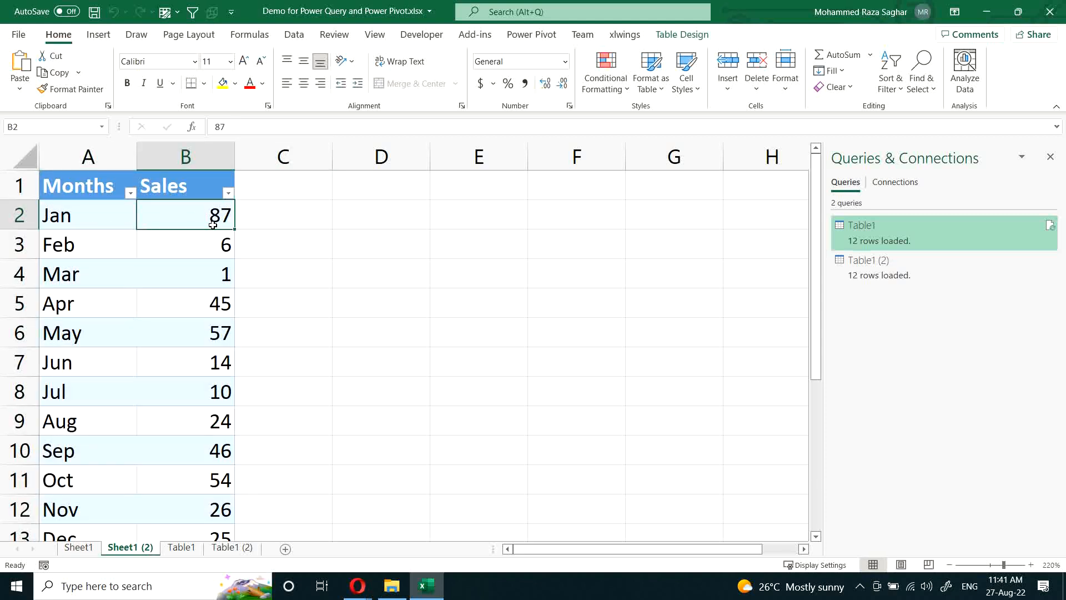
pyautogui.write('100')
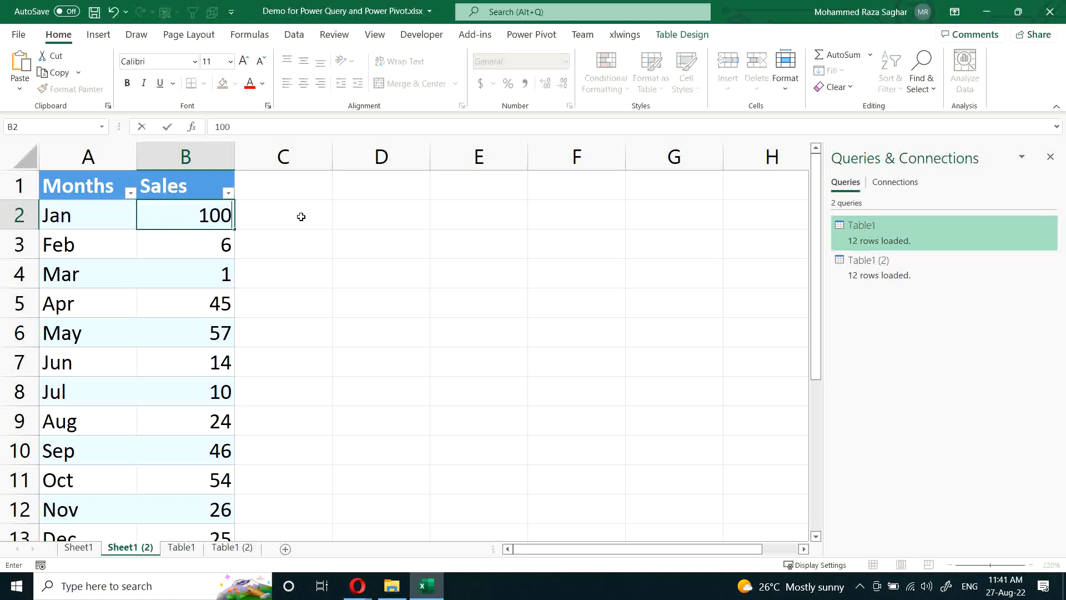
pyautogui.press('Return')
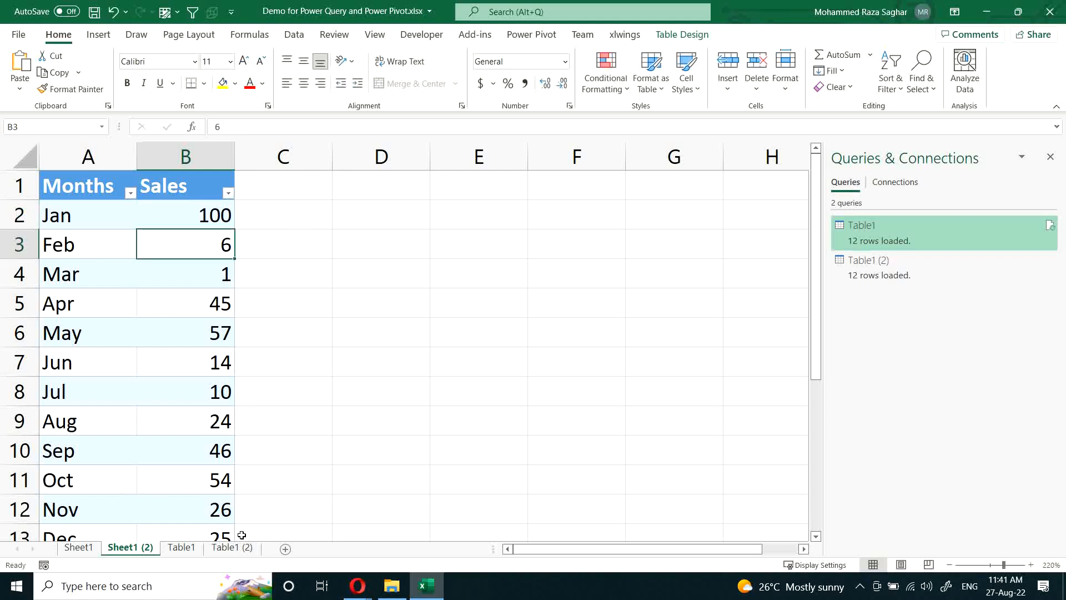
# Step: Refresh the query output on the Table1 sheet and select January's Sales, Cost and Profit values
pyautogui.click(181, 547)
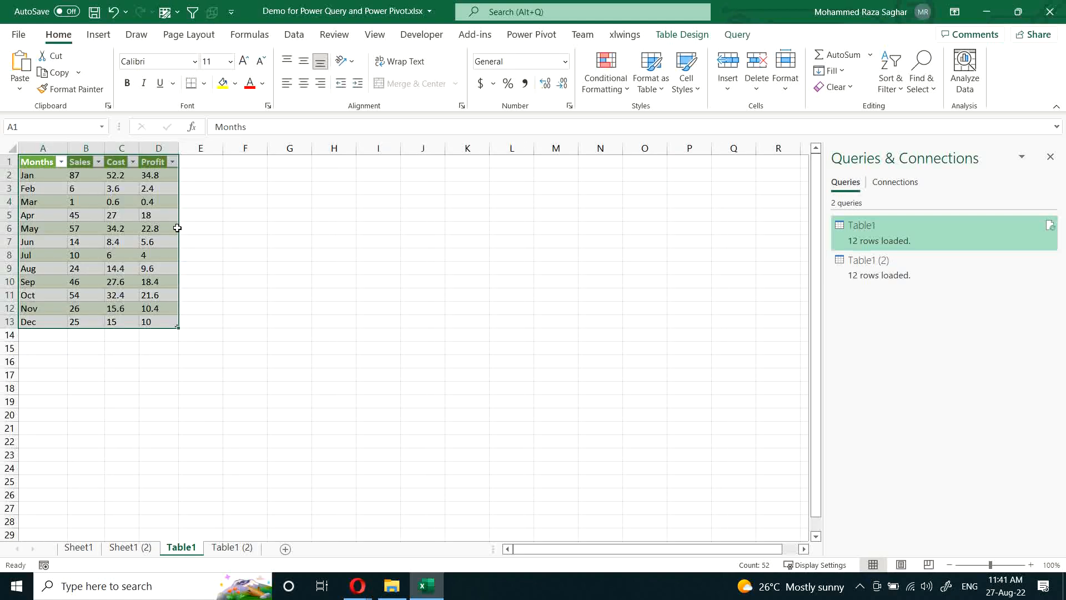
pyautogui.rightClick(133, 228)
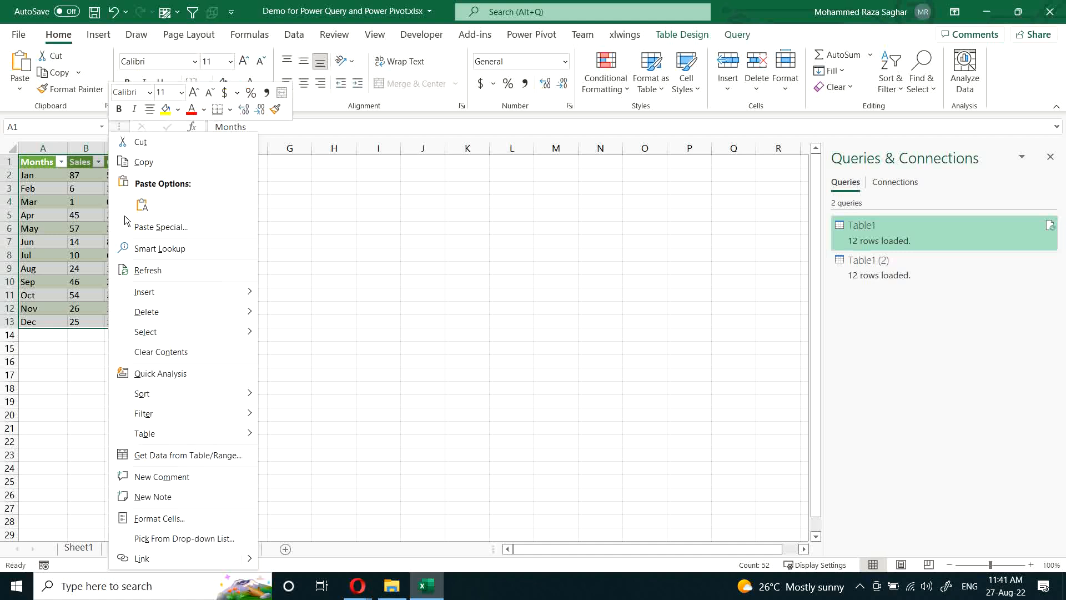
pyautogui.click(165, 272)
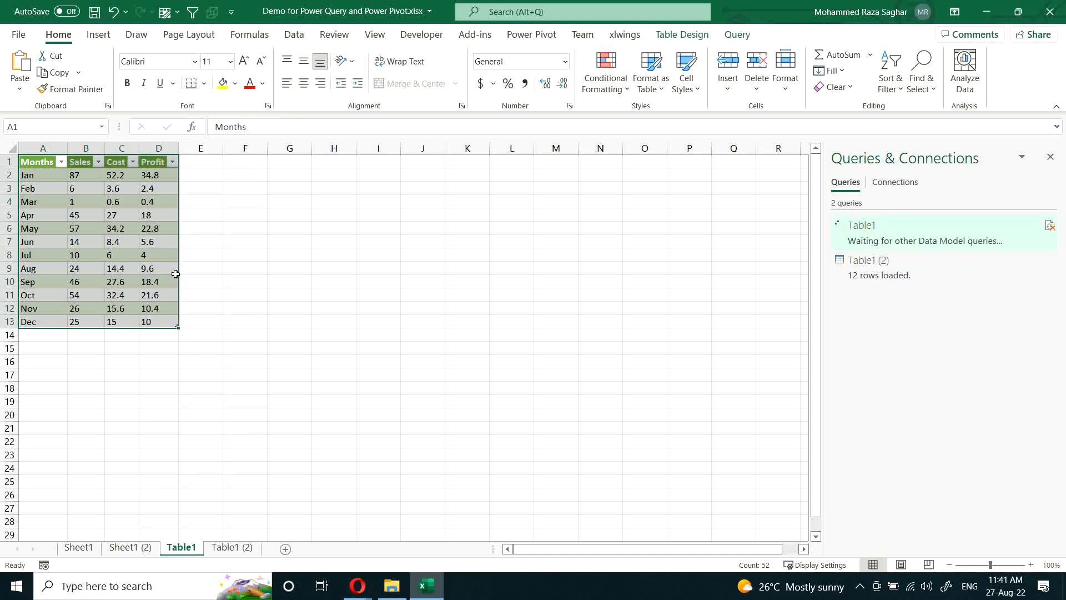
pyautogui.keyDown('ctrl'); pyautogui.scroll(1, 175, 274); pyautogui.keyUp('ctrl')
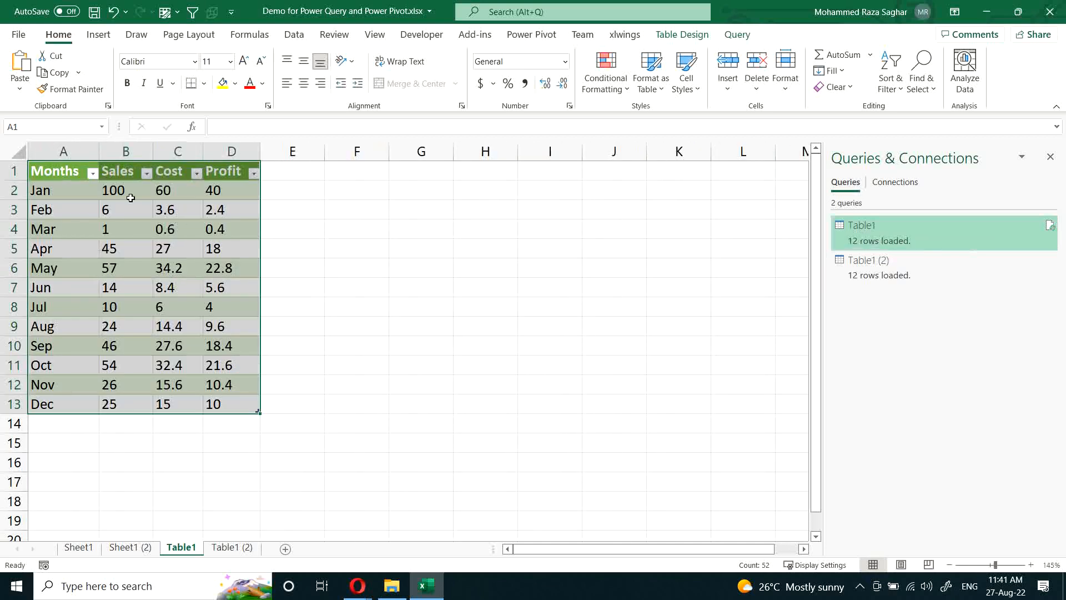
pyautogui.keyDown('ctrl'); pyautogui.scroll(2, 118, 190); pyautogui.keyUp('ctrl')
pyautogui.moveTo(118, 190); pyautogui.dragTo(228, 197)
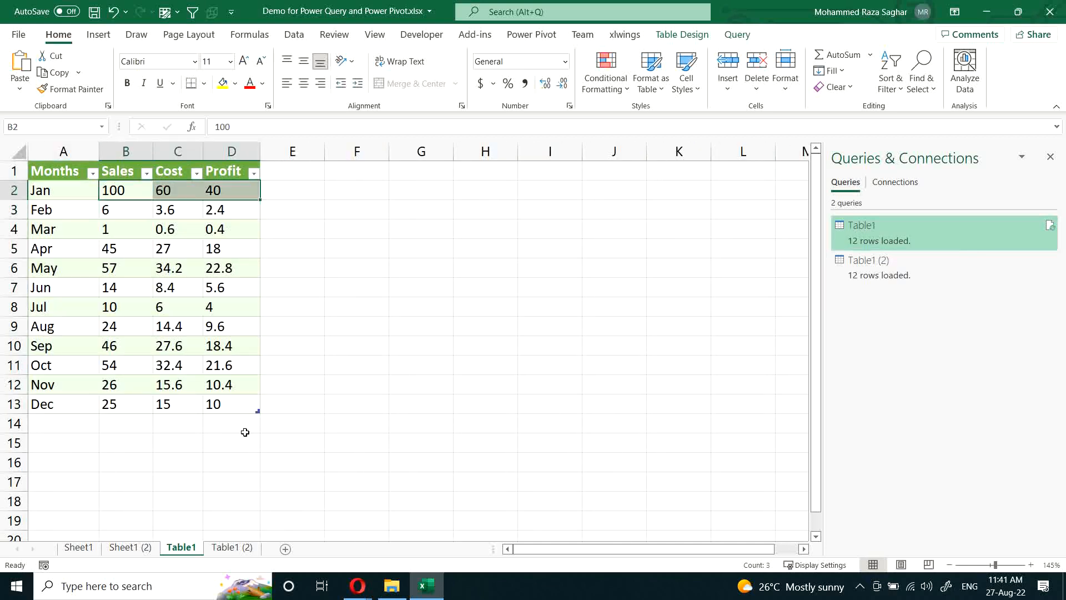
# Step: Clear all Cost and Profit values from January to December in the Table1 output
pyautogui.click(197, 244)
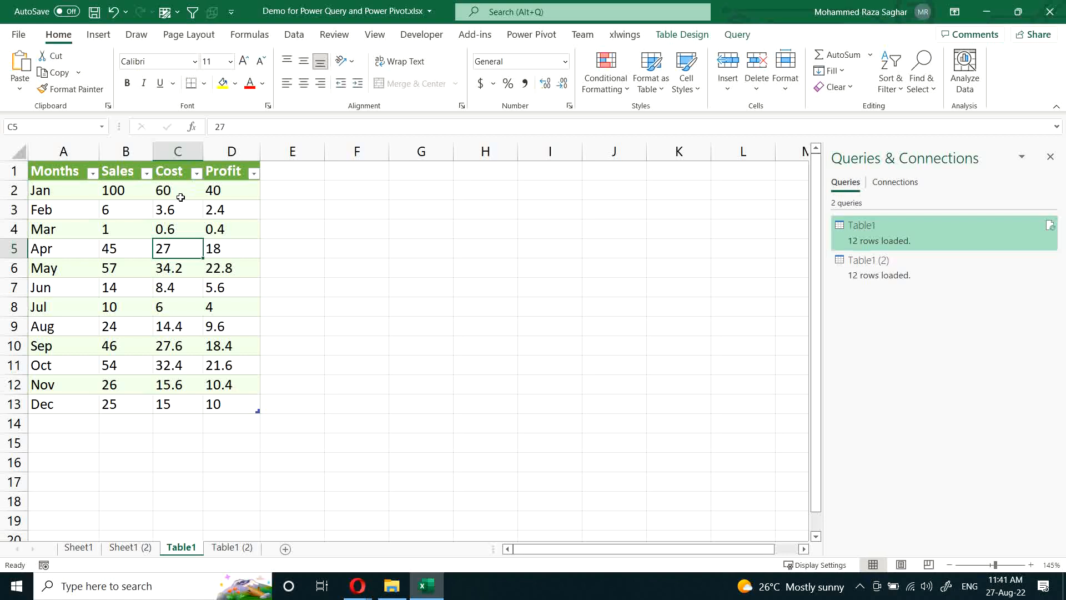
pyautogui.moveTo(177, 191); pyautogui.dragTo(249, 412)
pyautogui.press('Delete')
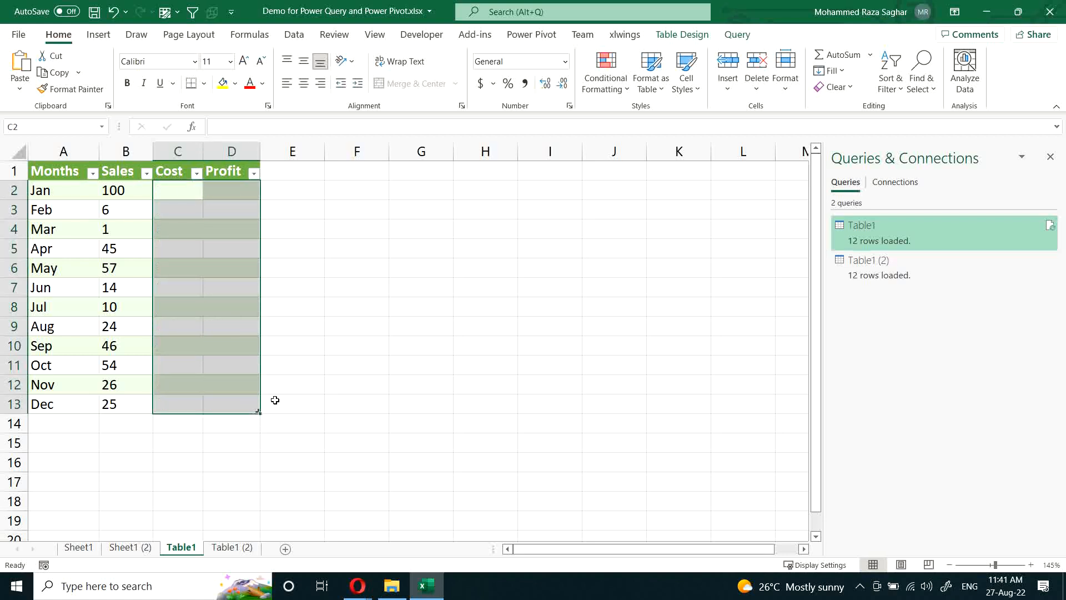
pyautogui.click(334, 252)
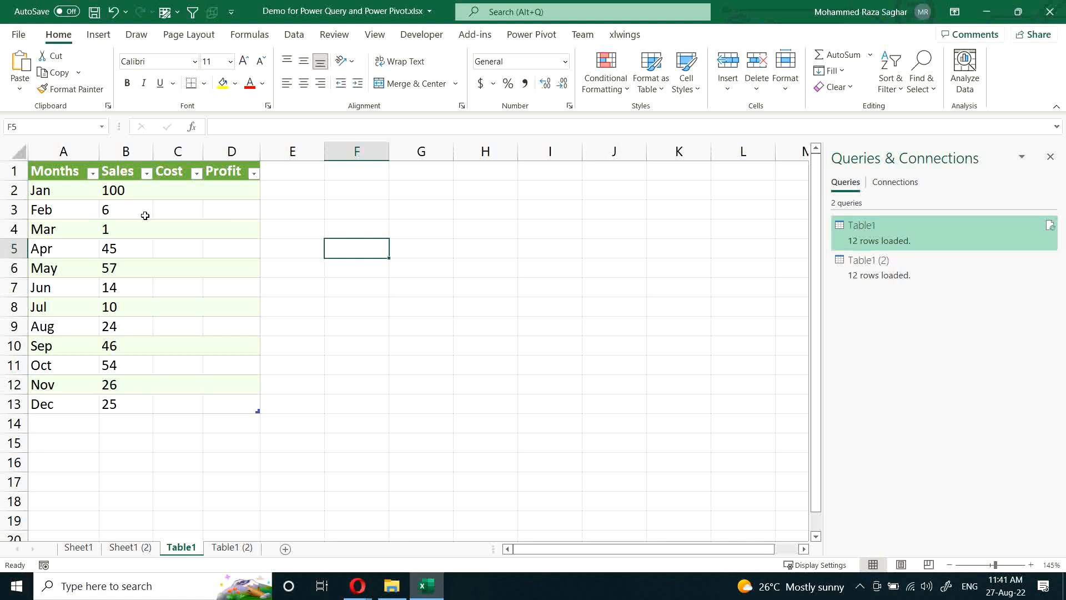
pyautogui.moveTo(178, 185); pyautogui.dragTo(247, 402)
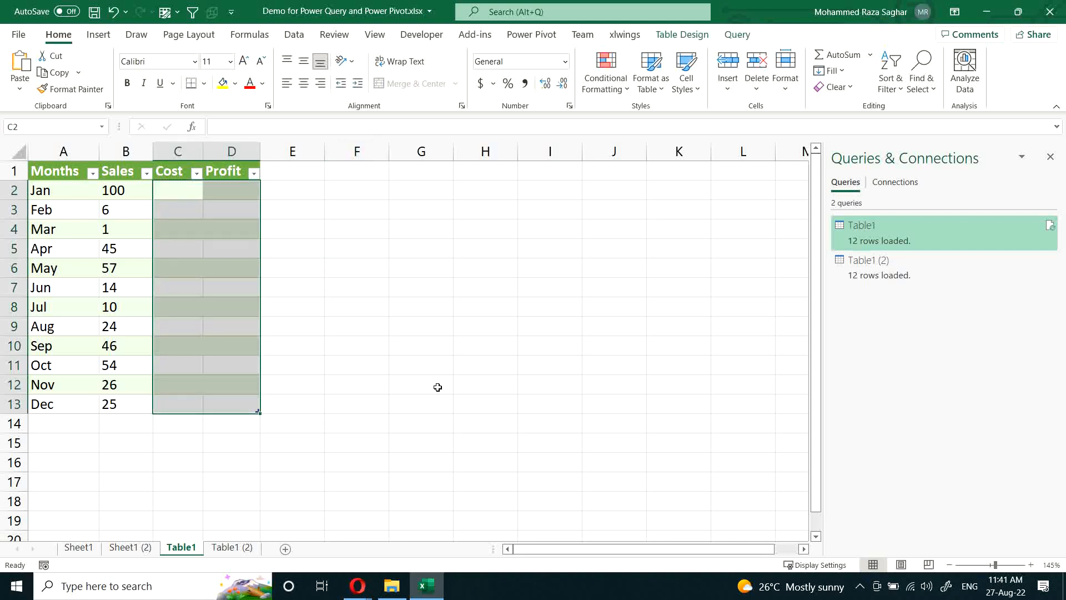
pyautogui.click(317, 360)
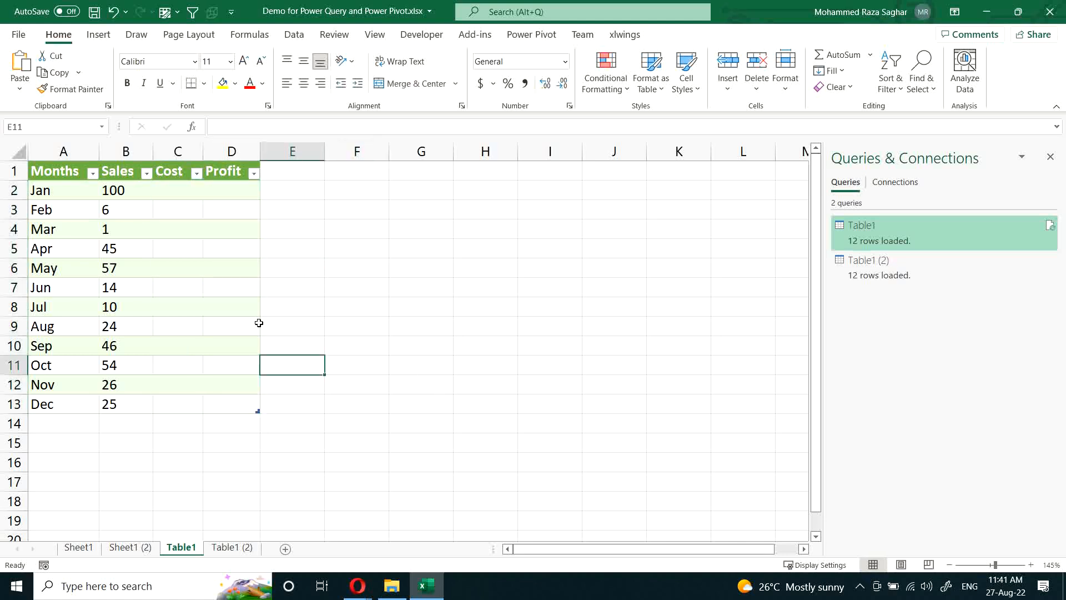
# Step: Refresh the Table1 output to reload the cleared columns and select its Sales, Cost and Profit values
pyautogui.click(117, 231)
pyautogui.rightClick(117, 231)
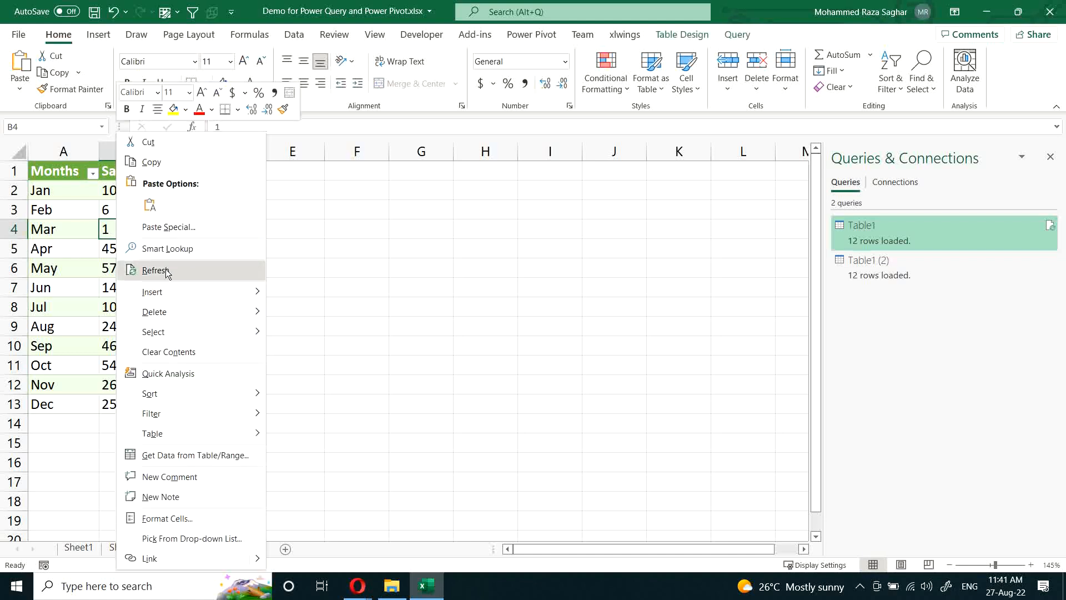
pyautogui.click(168, 271)
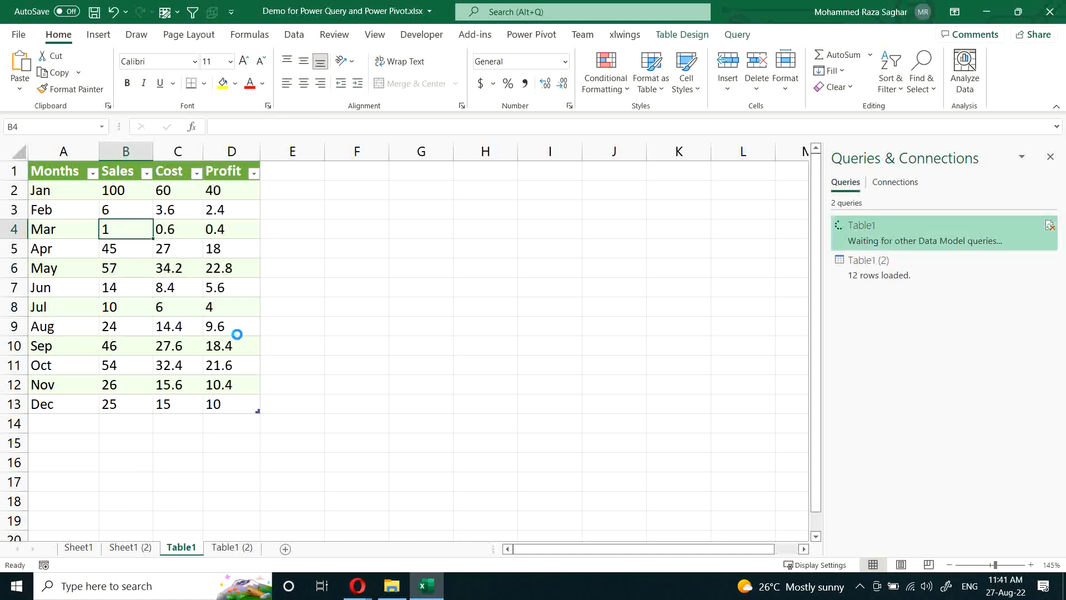
pyautogui.moveTo(145, 189); pyautogui.dragTo(230, 408)
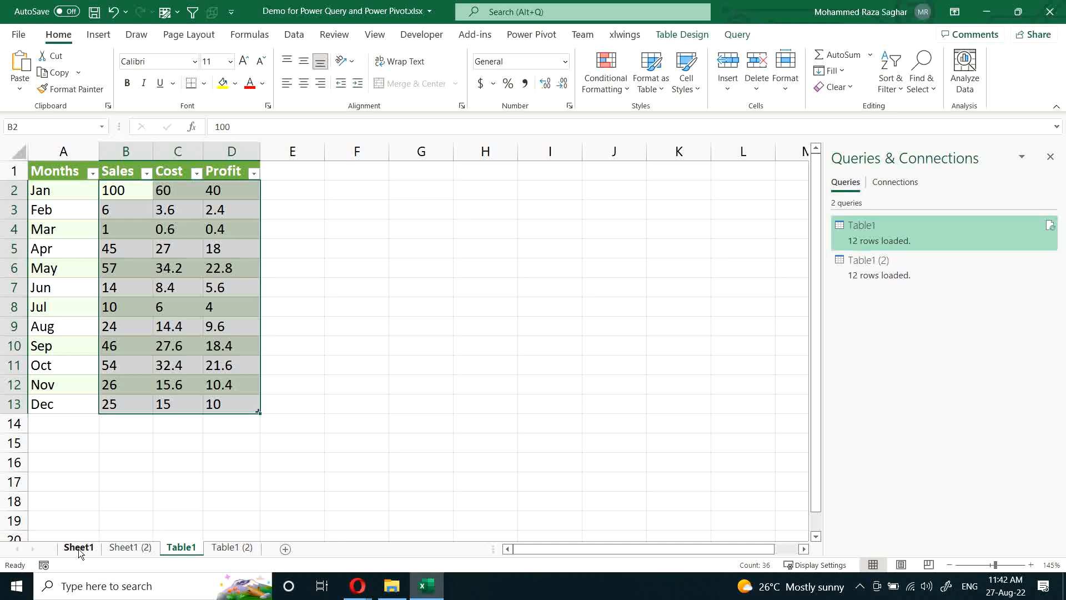
# Step: Append Alfa, Beta and Gama to the Months column below Dec in the source table on Sheet1 (2)
pyautogui.click(121, 547)
pyautogui.scroll(-3, 149, 486)
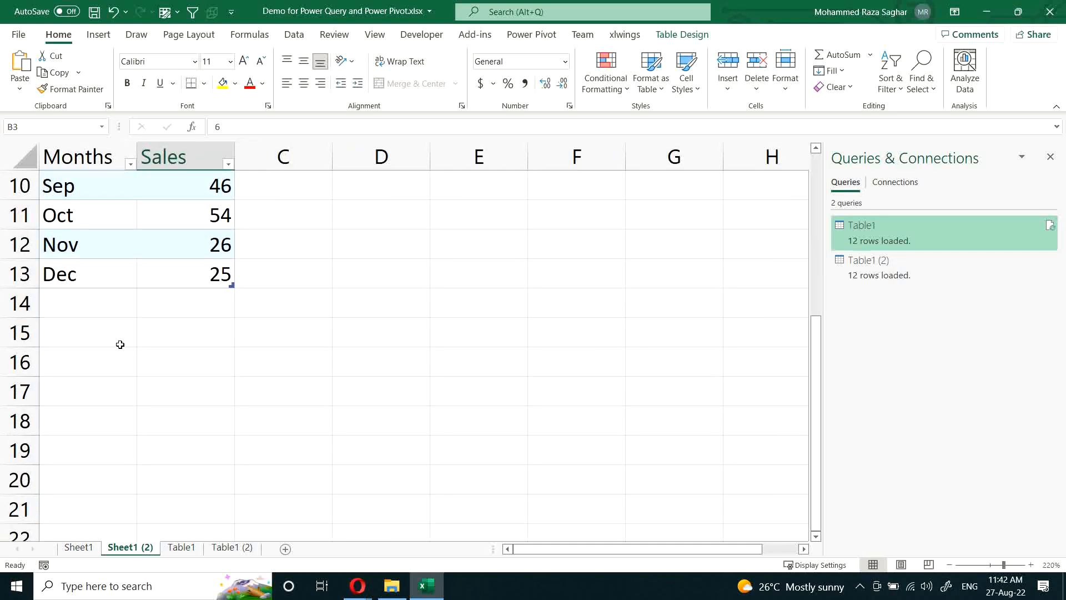
pyautogui.click(90, 302)
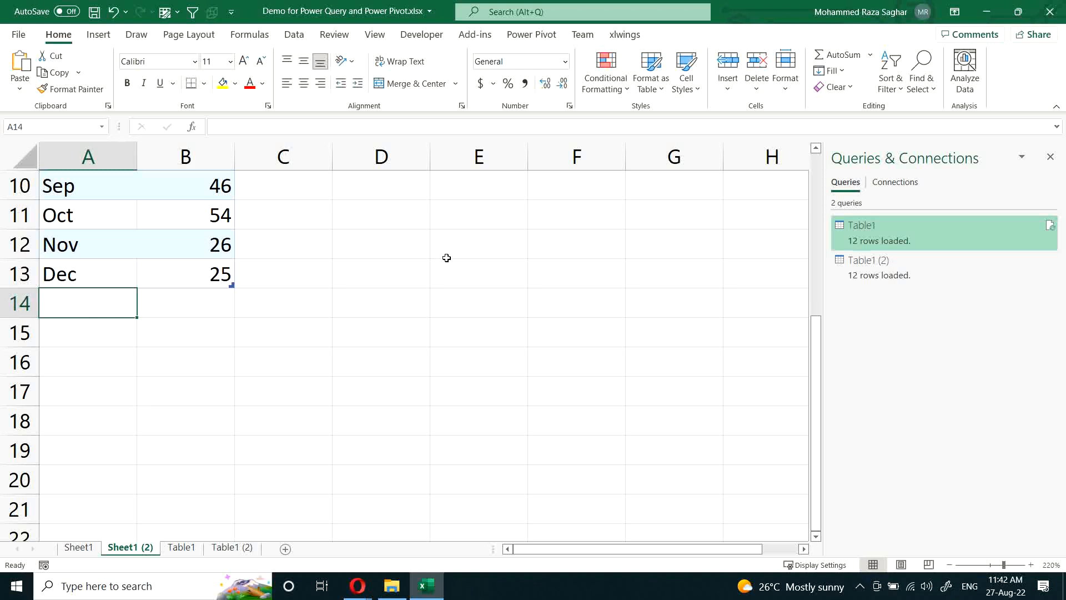
pyautogui.write('A')
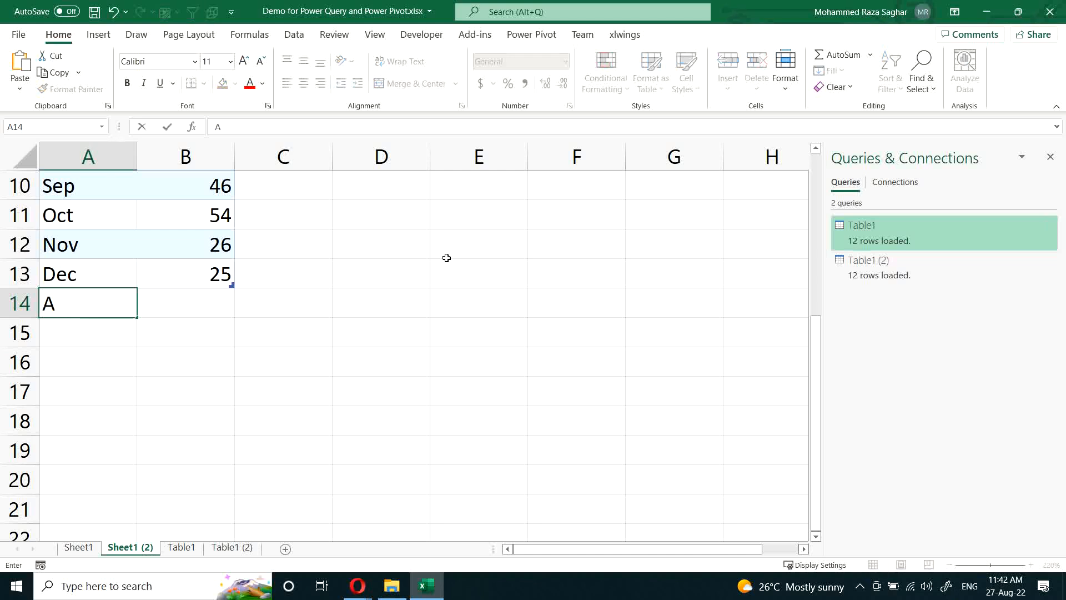
pyautogui.write('lfa')
pyautogui.press('Return')
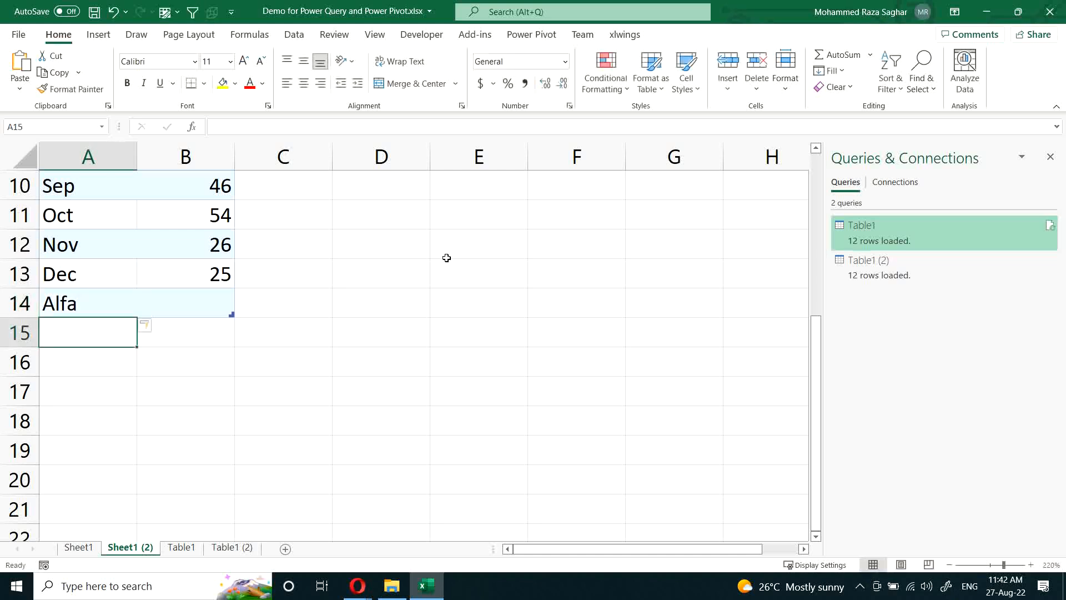
pyautogui.write('Beta')
pyautogui.press('Return')
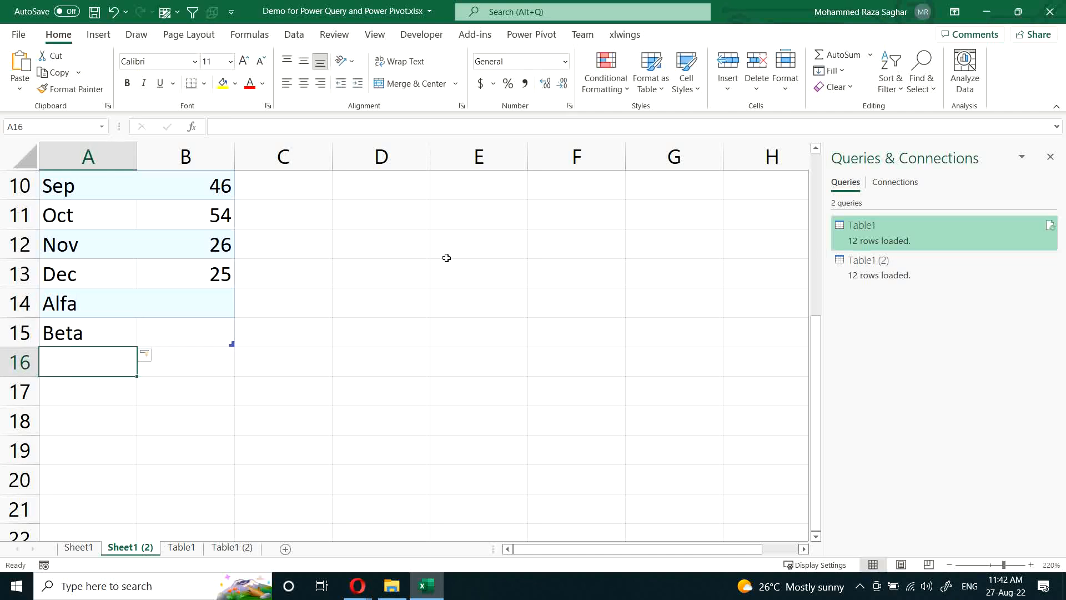
pyautogui.write('Gama')
pyautogui.press('Return')
# Step: Enter Sales of 25 for Alfa, 36 for Beta and 98 for Gama
pyautogui.press('Up')
pyautogui.press('Up')
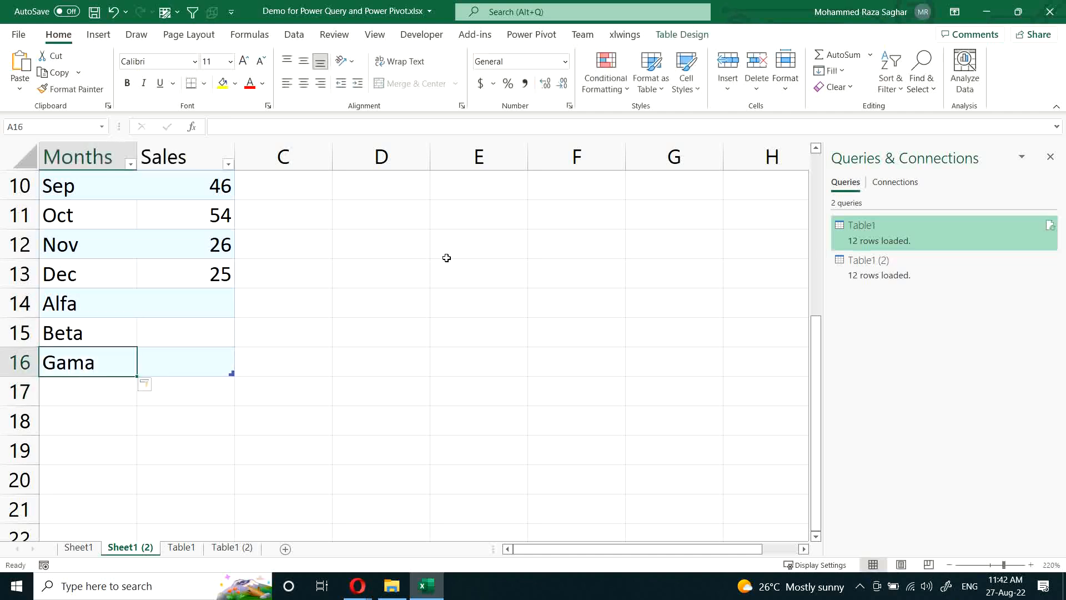
pyautogui.press('Right')
pyautogui.press('Up')
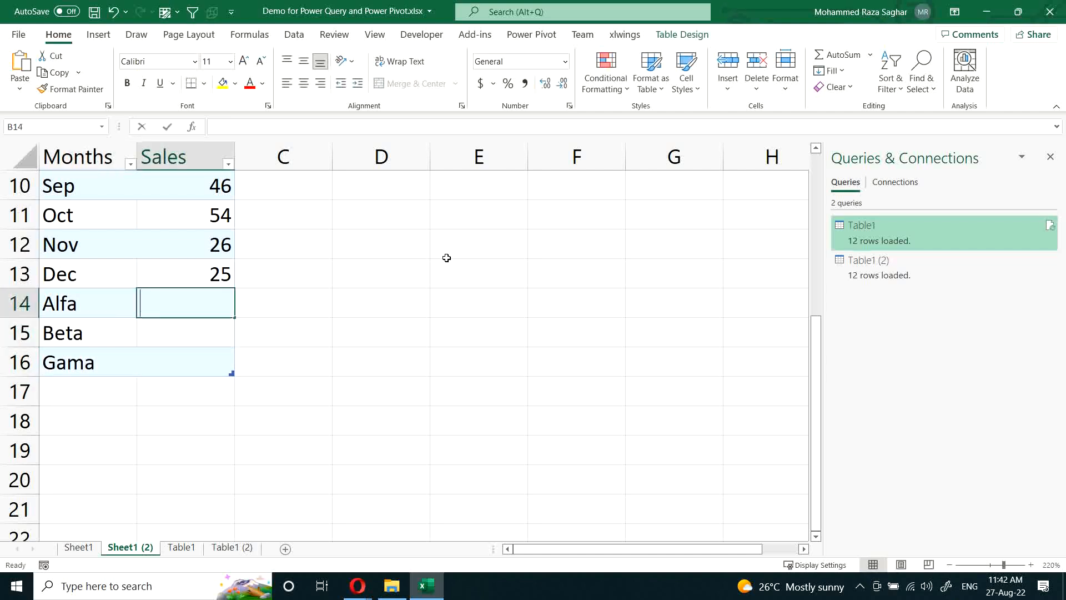
pyautogui.write('25')
pyautogui.press('Return')
pyautogui.write('36')
pyautogui.press('Return')
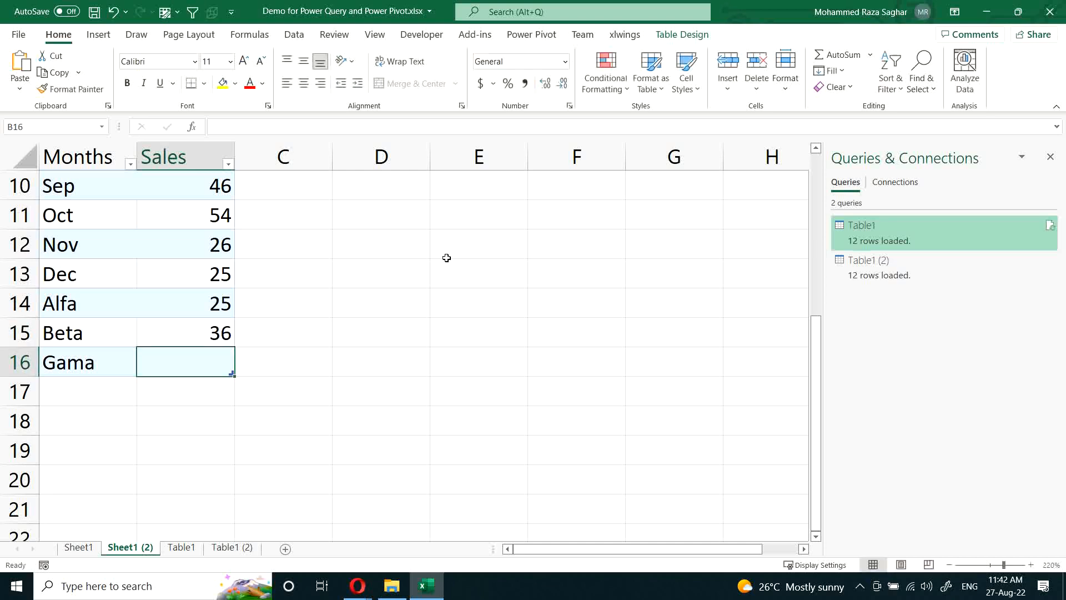
pyautogui.write('98')
pyautogui.press('Return')
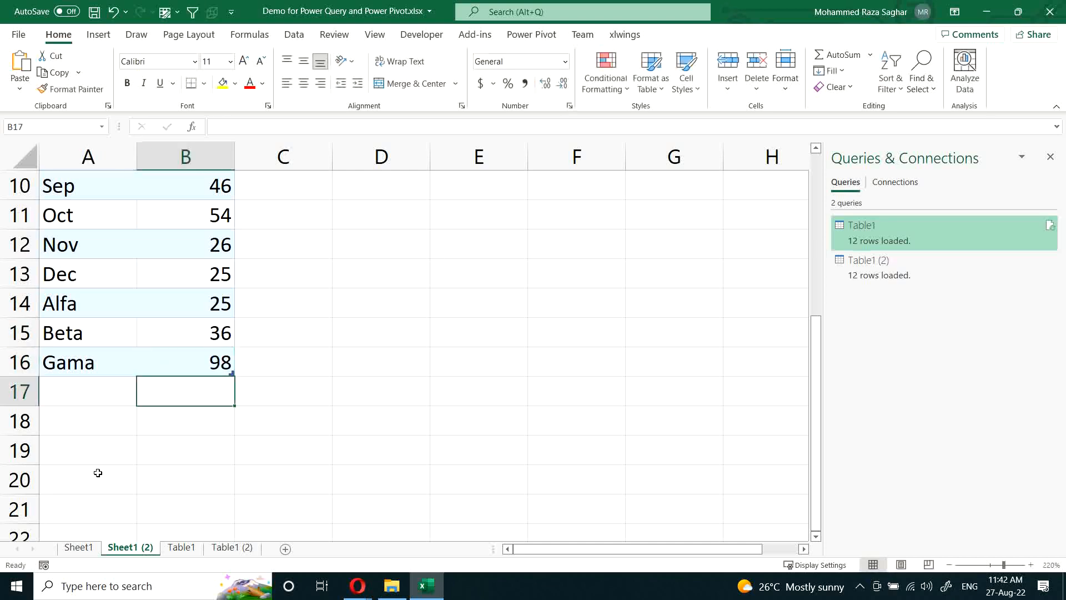
# Step: Refresh the output on the Table1 sheet and select the Alfa, Beta and Gama rows
pyautogui.click(187, 552)
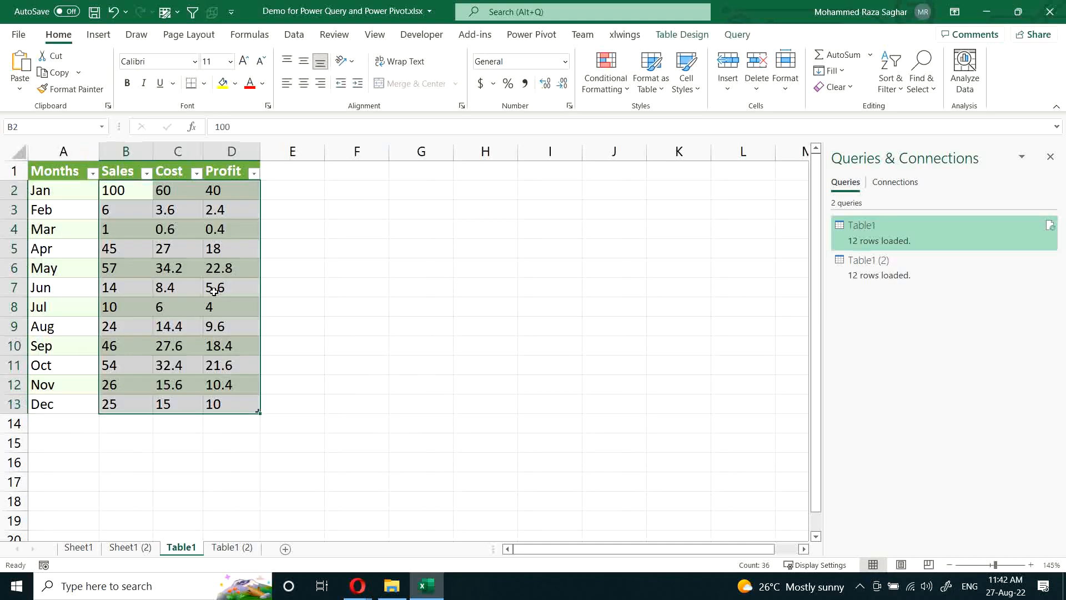
pyautogui.rightClick(141, 265)
pyautogui.click(181, 270)
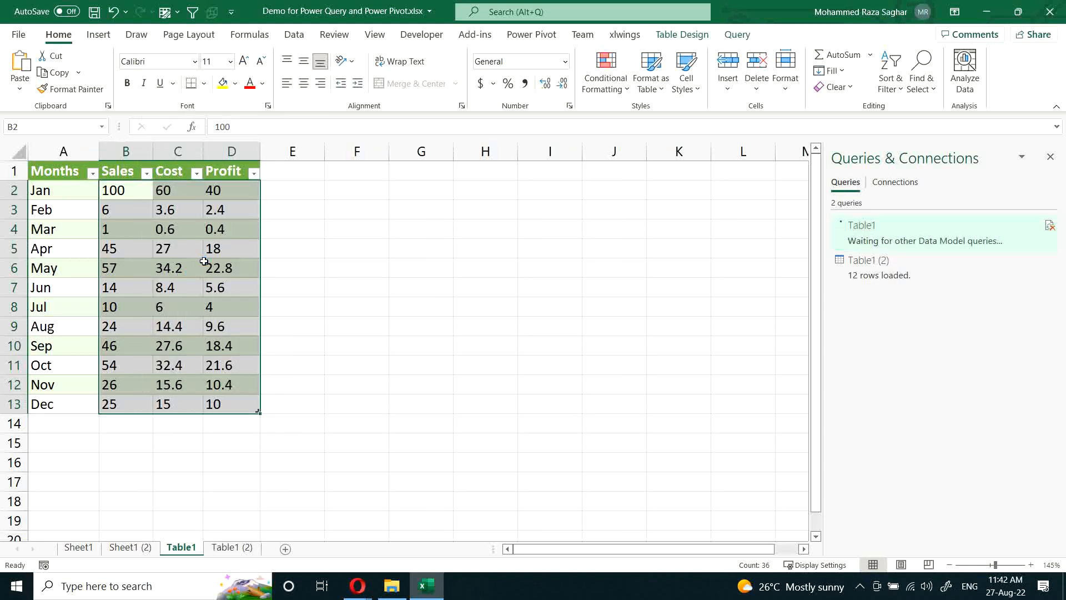
pyautogui.moveTo(91, 422); pyautogui.dragTo(213, 465)
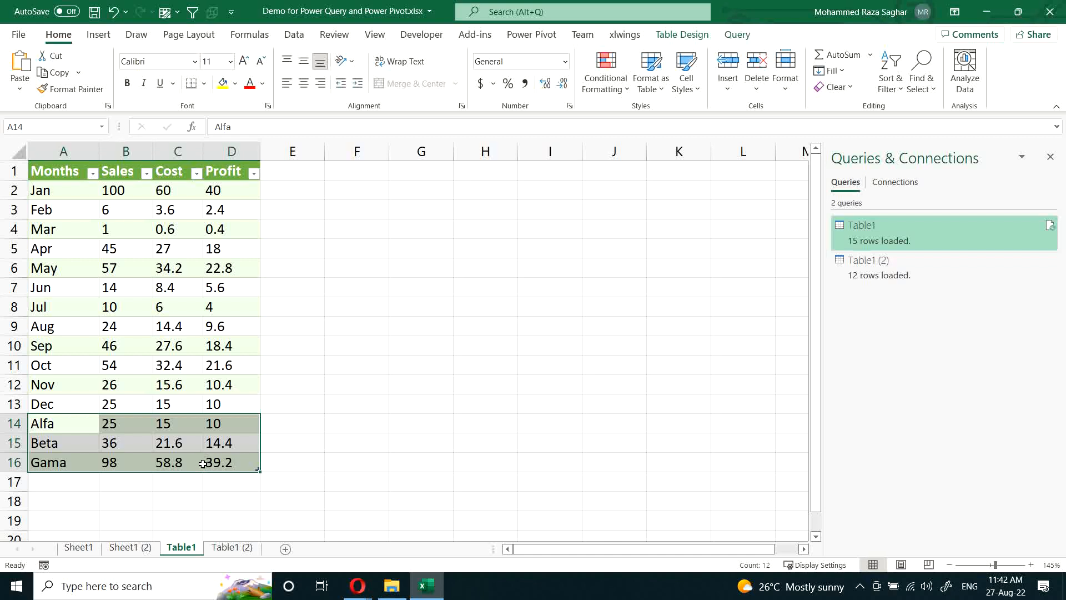
# Step: Add a Region column header next to Sales in the source table on Sheet1 (2)
pyautogui.click(138, 548)
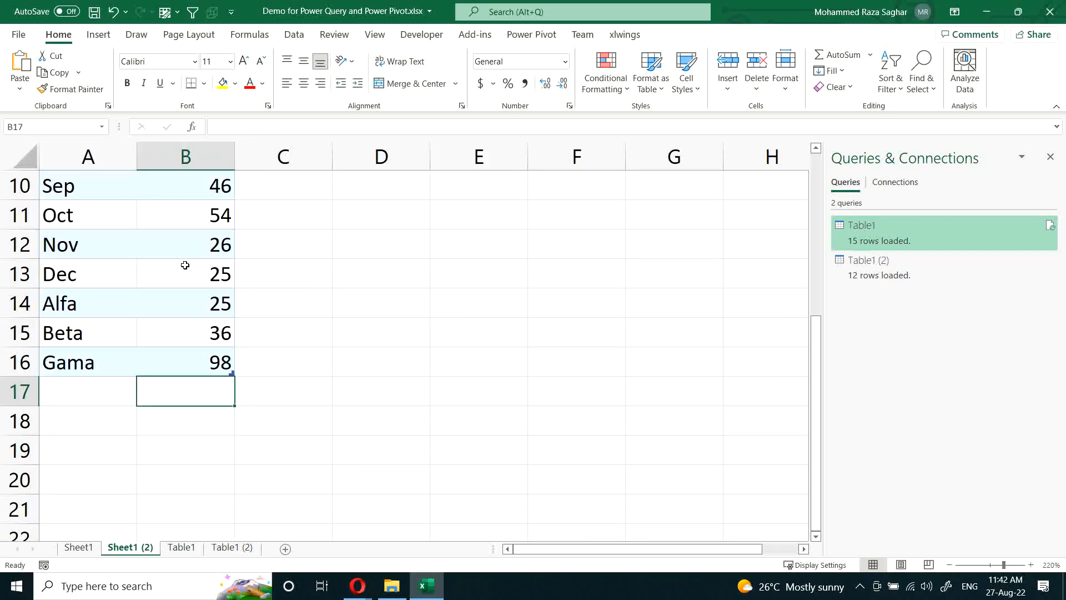
pyautogui.scroll(3, 185, 266)
pyautogui.click(253, 185)
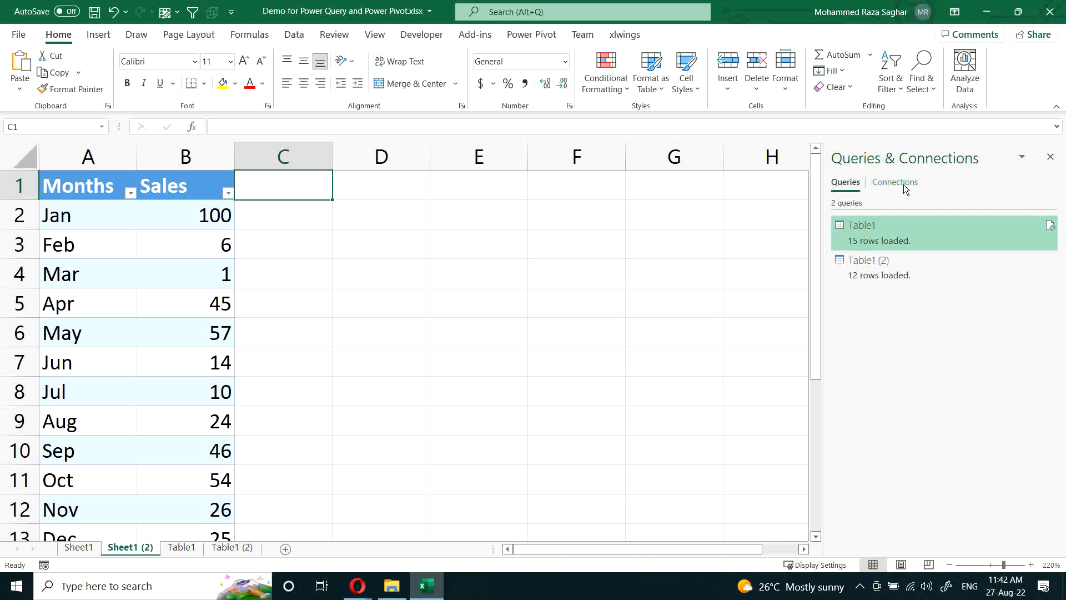
pyautogui.write('Region')
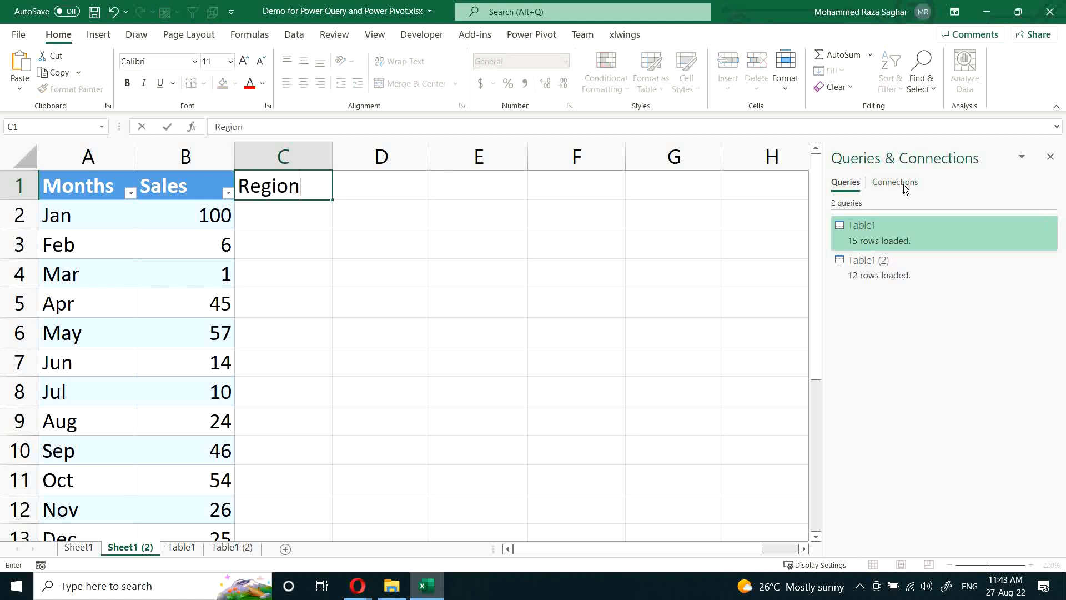
pyautogui.press('Return')
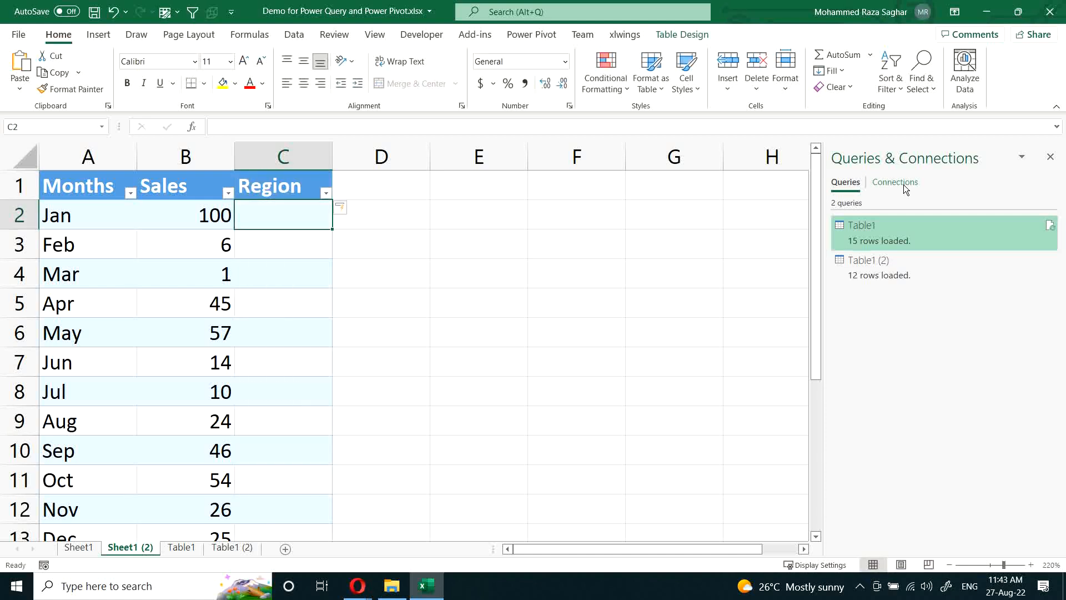
# Step: Fill the Region cells for Jan through Jun with North
pyautogui.hotkey('shift', 'Down')
pyautogui.hotkey('shift', 'Down')
pyautogui.hotkey('shift', 'Down')
pyautogui.hotkey('shift', 'Down')
pyautogui.hotkey('shift', 'Down')
pyautogui.press('F2')
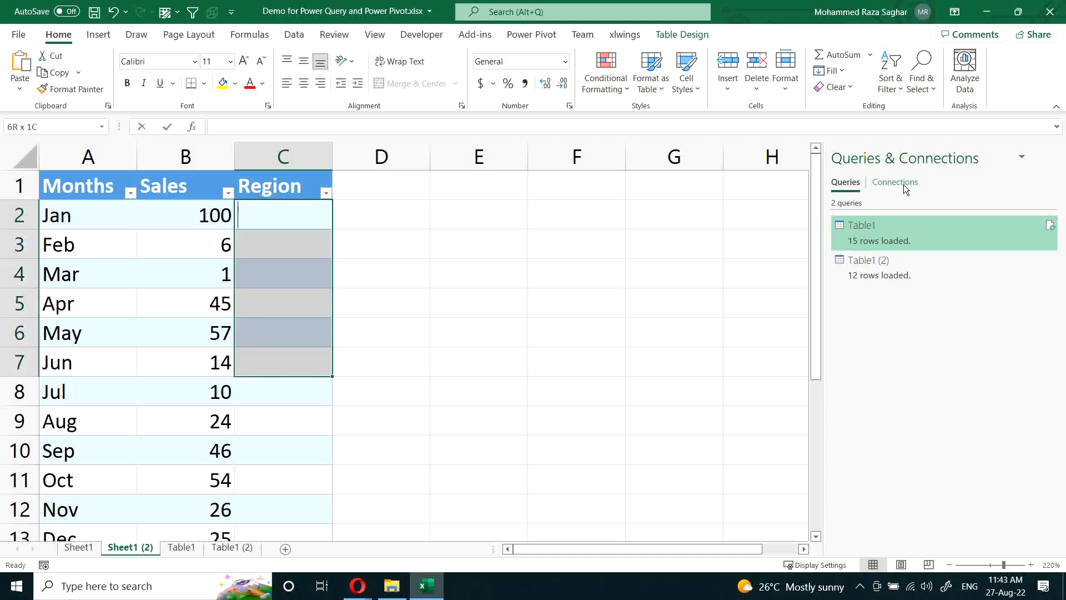
pyautogui.write('North')
pyautogui.hotkey('ctrl', 'Return')
# Step: Fill the Region cells for Jul through Sep with East
pyautogui.scroll(-2, 791, 386)
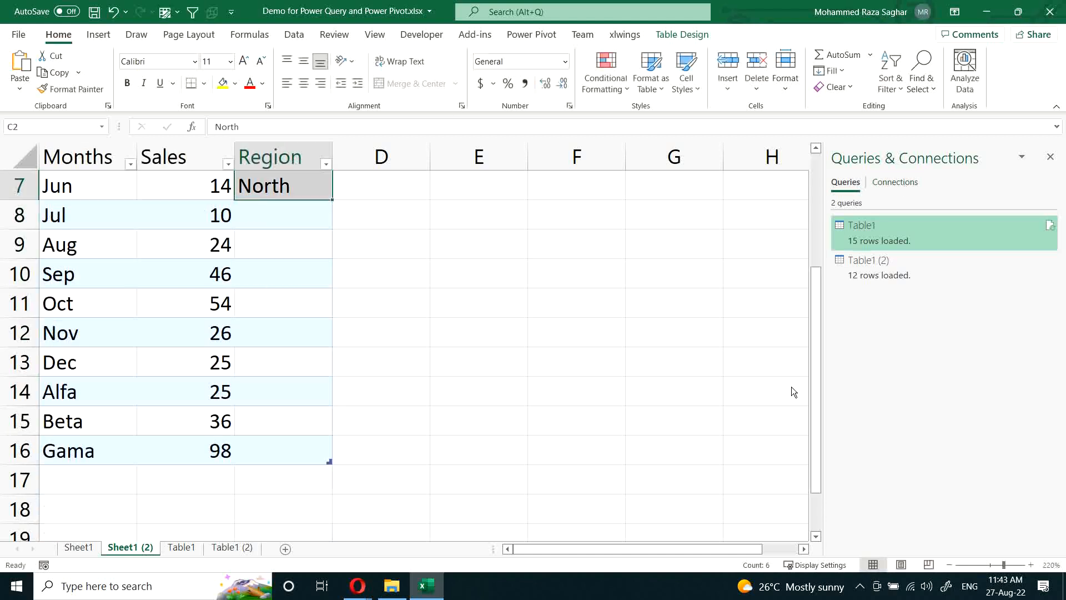
pyautogui.moveTo(285, 222); pyautogui.dragTo(285, 273)
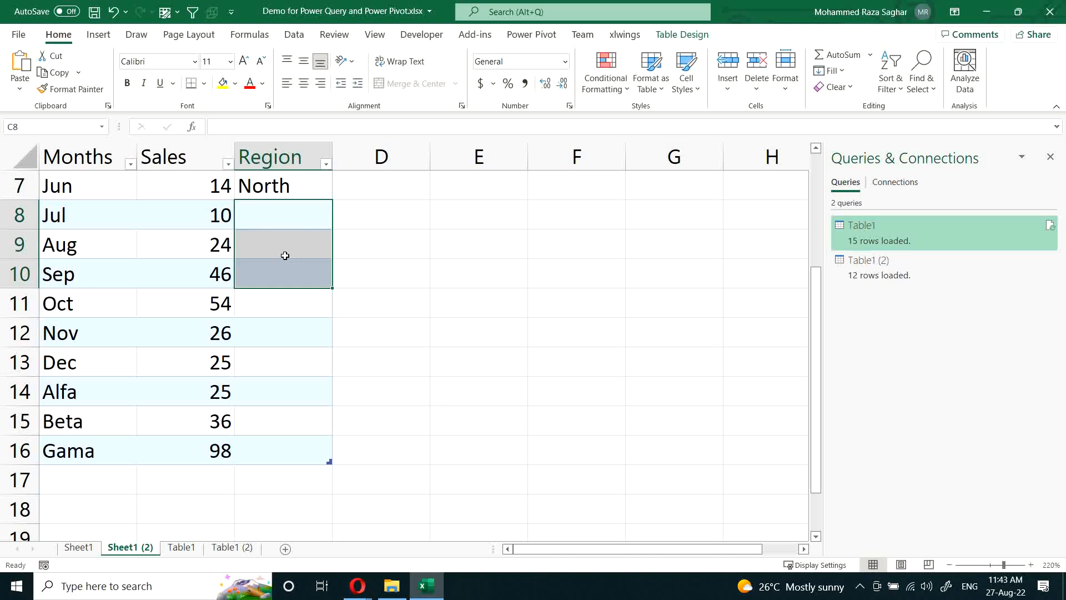
pyautogui.write('East')
pyautogui.hotkey('ctrl', 'Return')
# Step: Enter West as the Region for Oct and fill it down through Dec
pyautogui.press('Down')
pyautogui.press('Down')
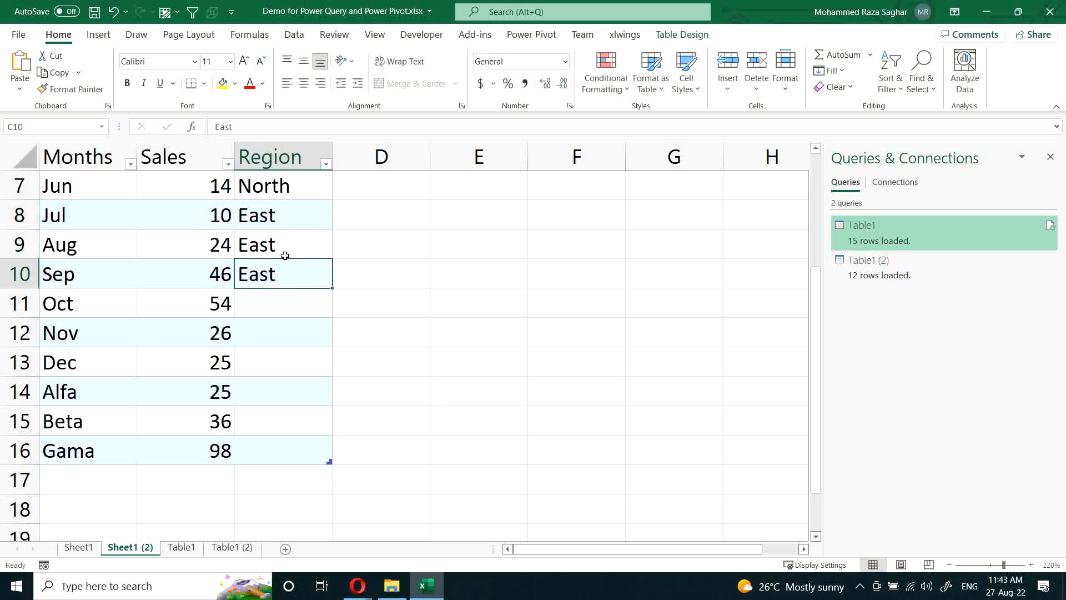
pyautogui.press('Down')
pyautogui.hotkey('shift', 'Down')
pyautogui.hotkey('shift', 'Down')
pyautogui.write('West')
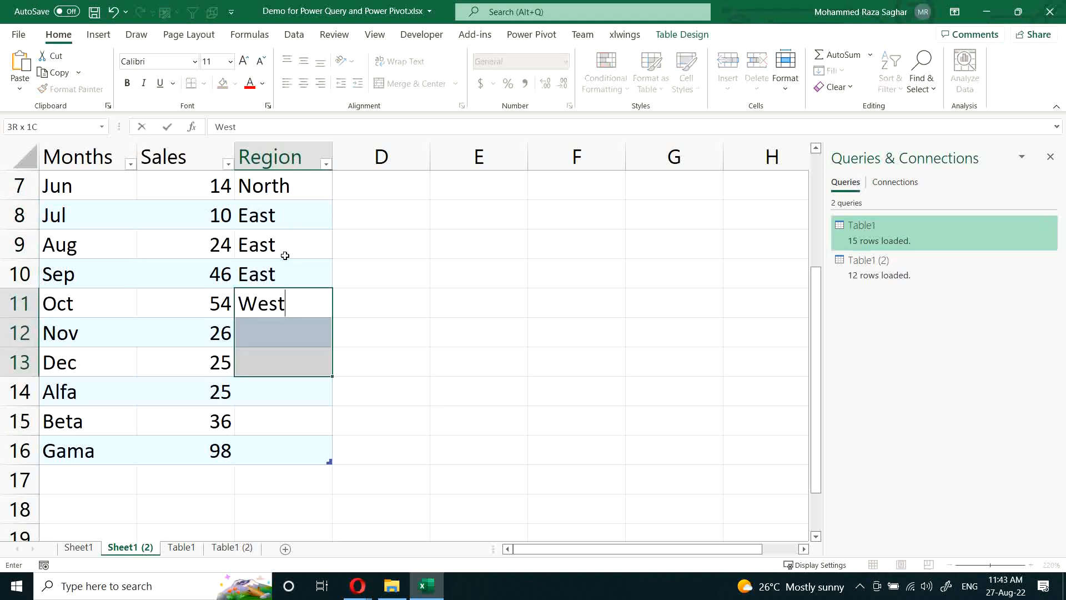
pyautogui.press('Return')
pyautogui.hotkey('ctrl', 'd')
# Step: Fill the Region cells for Alfa, Beta and Gama with South
pyautogui.press('Down')
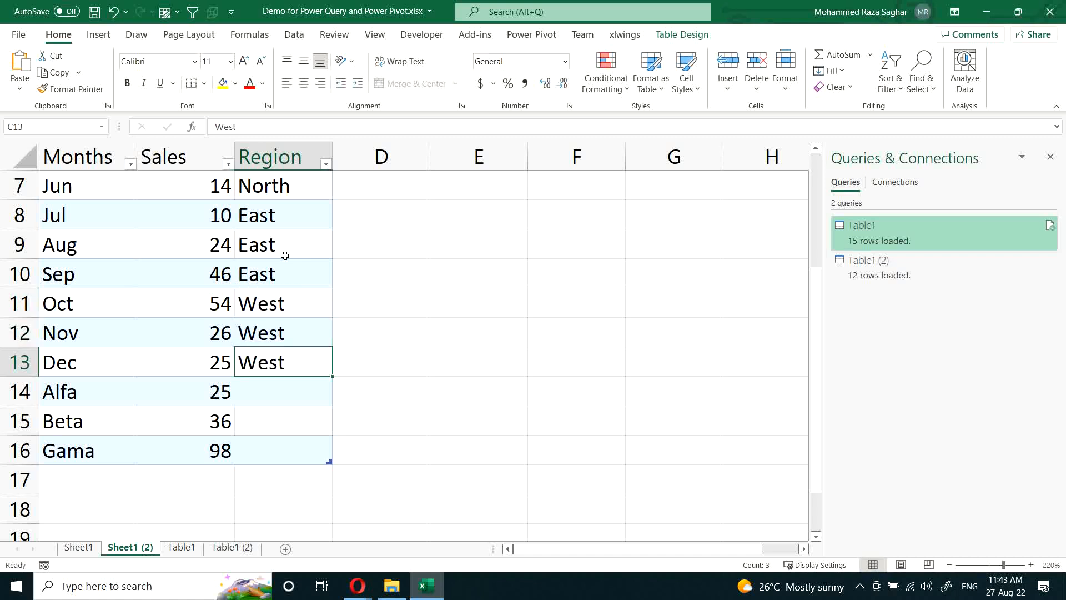
pyautogui.press('Down')
pyautogui.press('Down')
pyautogui.press('Up')
pyautogui.hotkey('shift', 'Down')
pyautogui.hotkey('shift', 'Down')
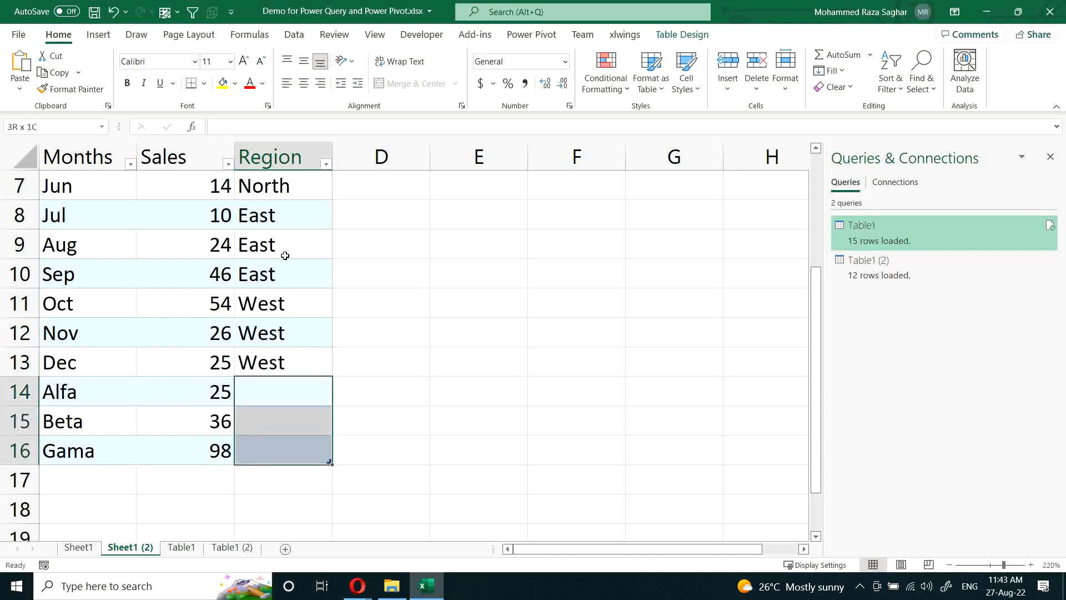
pyautogui.write('South')
pyautogui.hotkey('ctrl', 'Return')
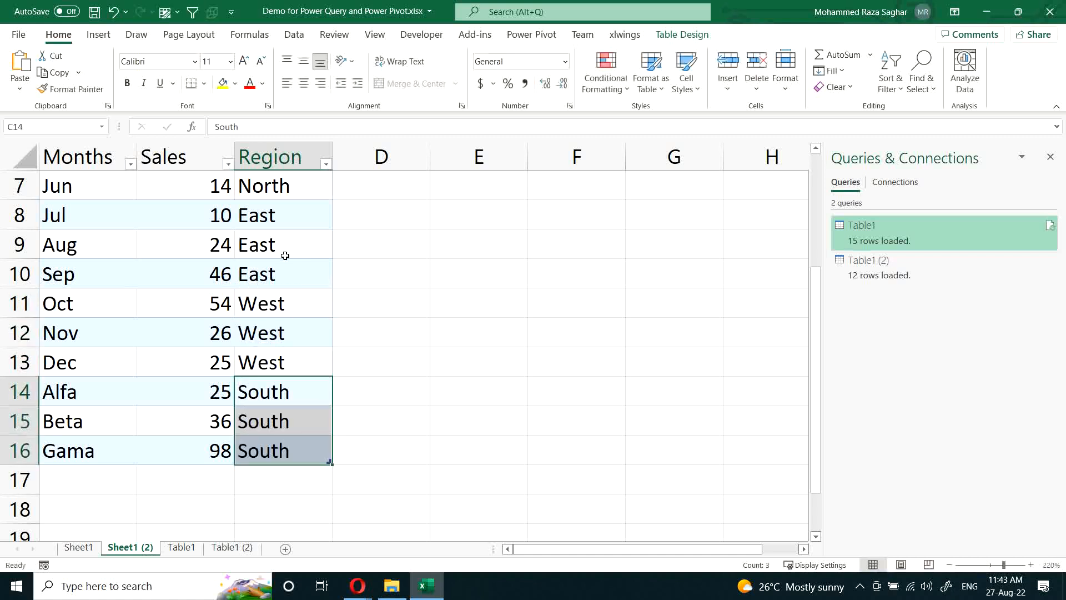
# Step: Refresh the query output on the Table1 sheet to load the source table's Region column
pyautogui.click(181, 547)
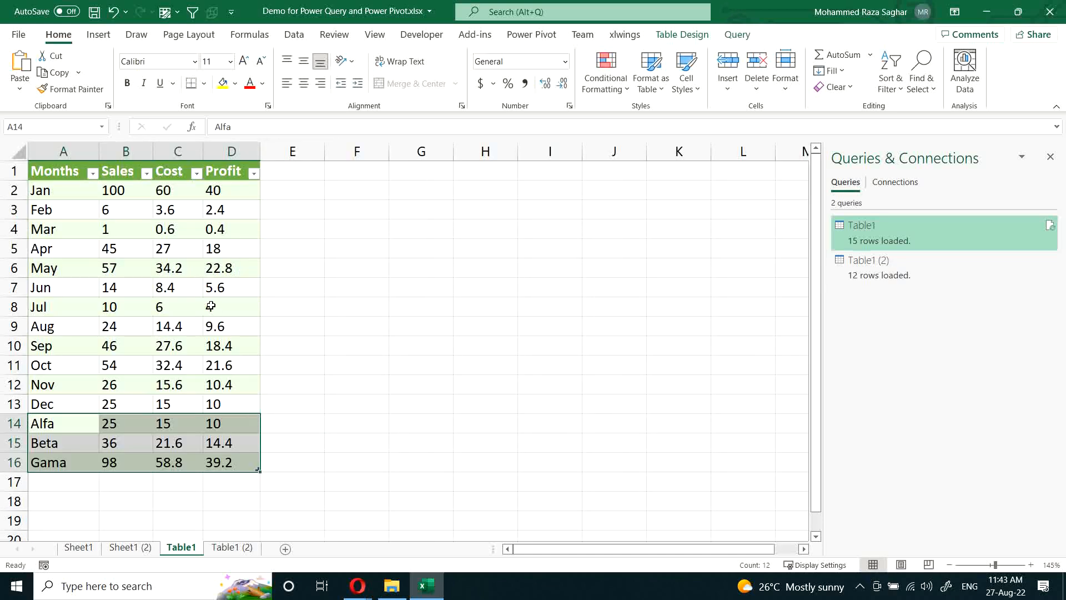
pyautogui.rightClick(206, 247)
pyautogui.click(243, 270)
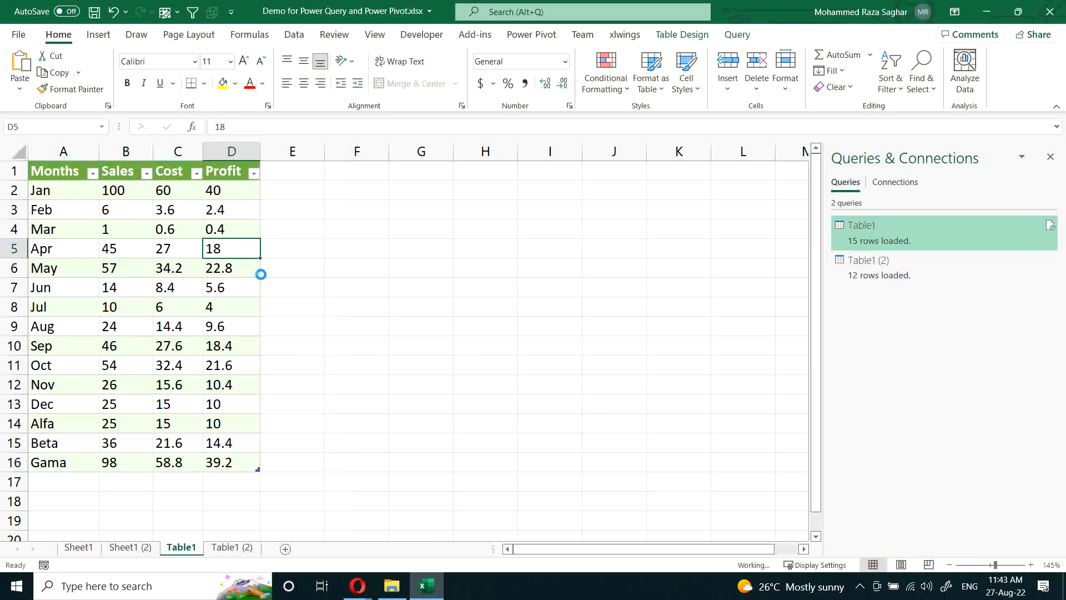
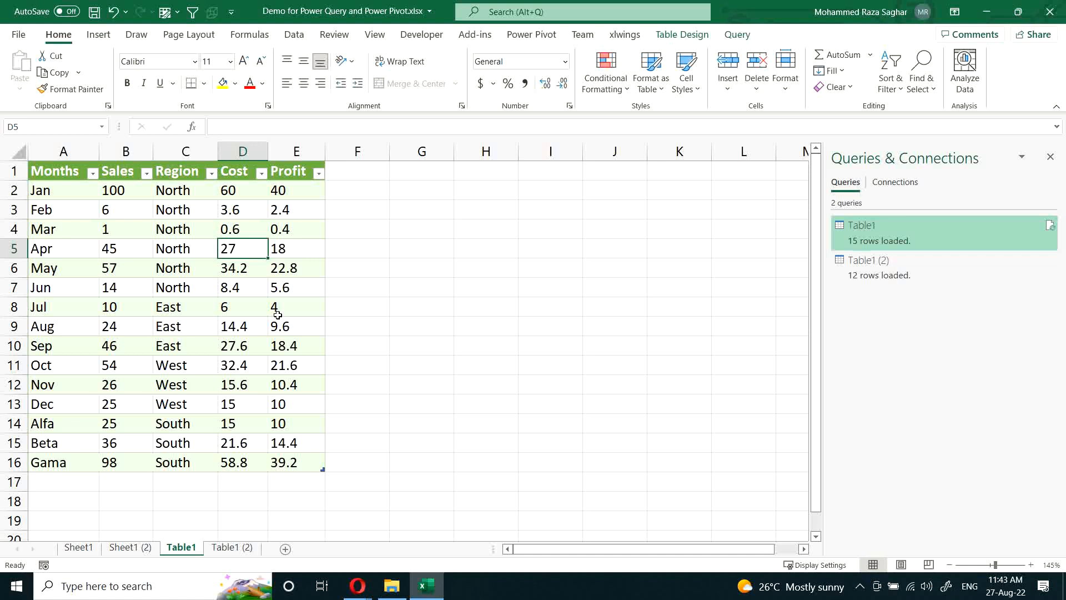
# Step: Compare the source table on Sheet1 (2) with the Cost and Profit columns of the Table1 query output
pyautogui.click(124, 549)
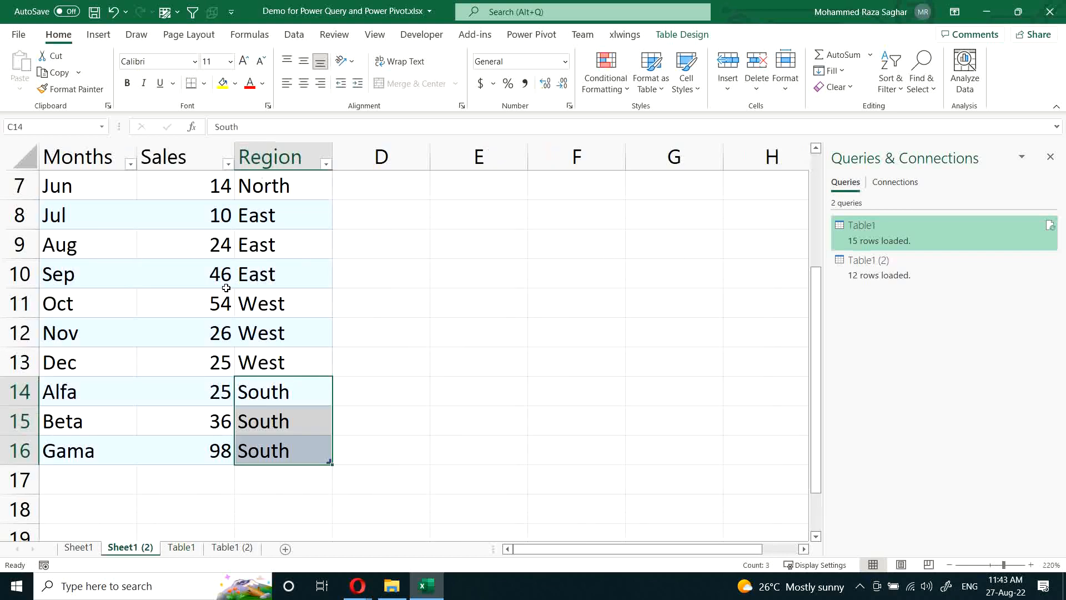
pyautogui.click(181, 547)
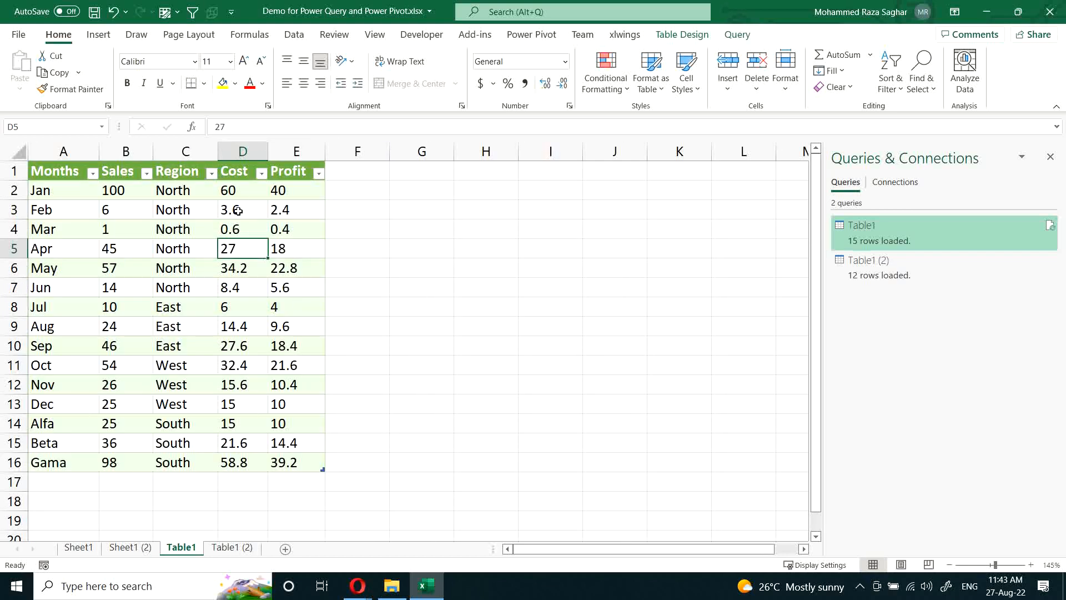
pyautogui.click(244, 151)
pyautogui.click(298, 152)
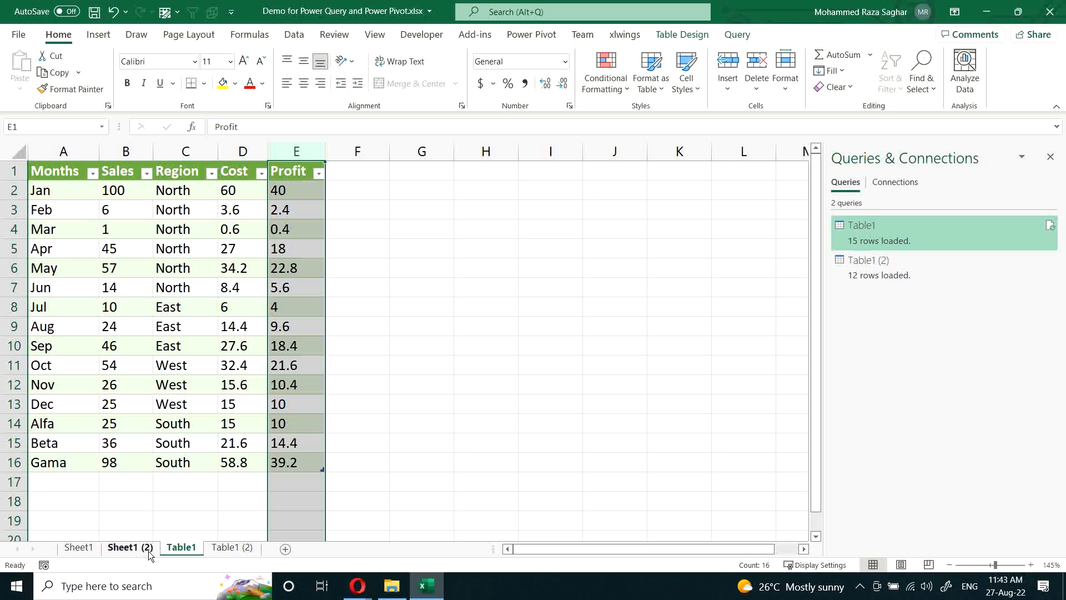
# Step: Examine the empty rows below the Sheet1 data and the Cost column's cell formulas, starting with the Jan row
pyautogui.click(129, 547)
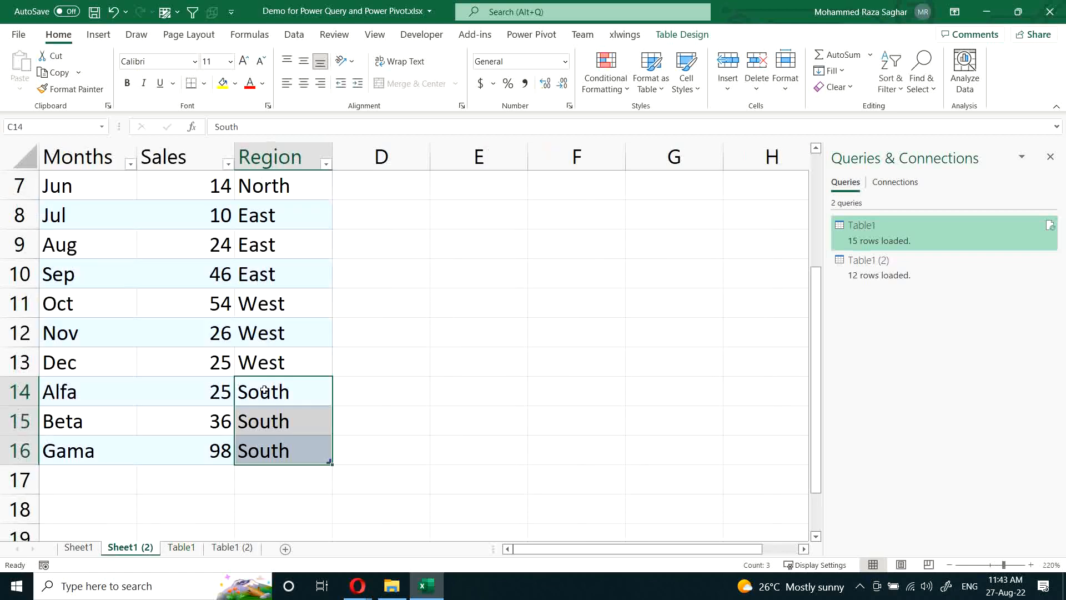
pyautogui.click(85, 548)
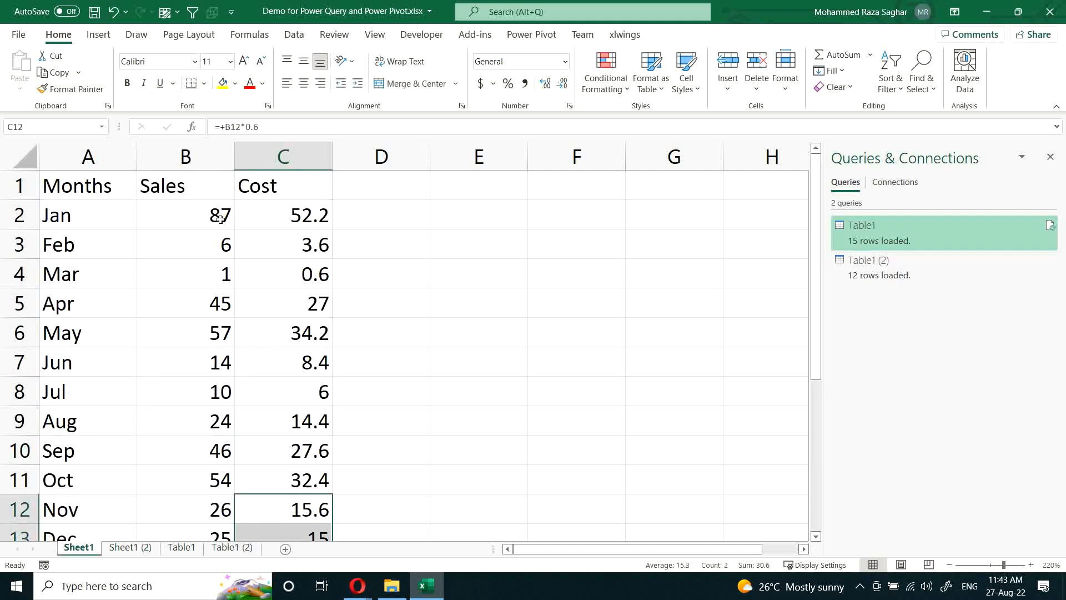
pyautogui.scroll(-2, 220, 234)
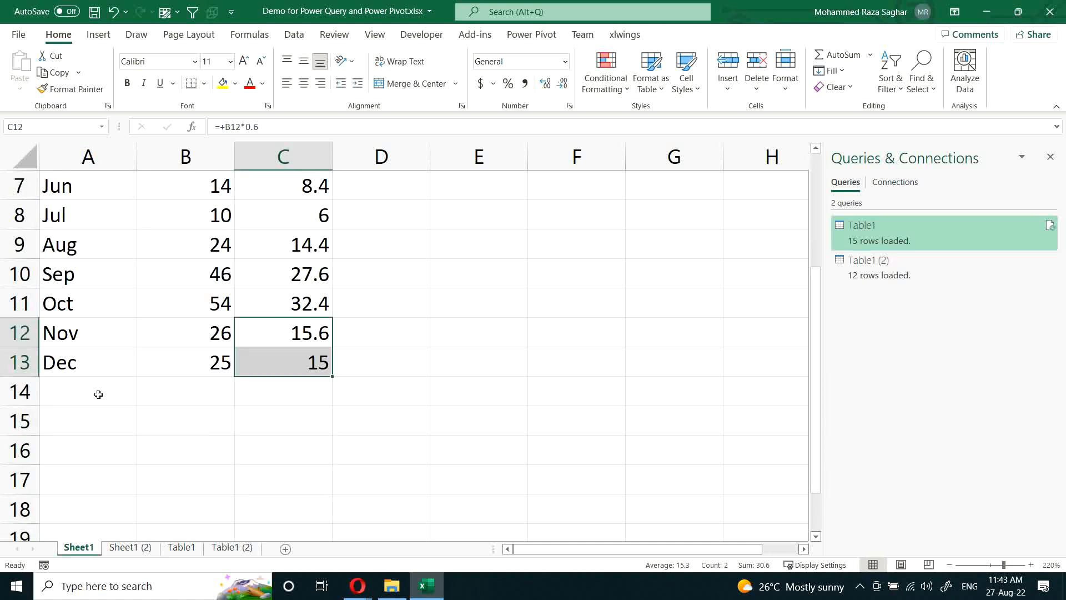
pyautogui.moveTo(98, 394); pyautogui.dragTo(321, 477)
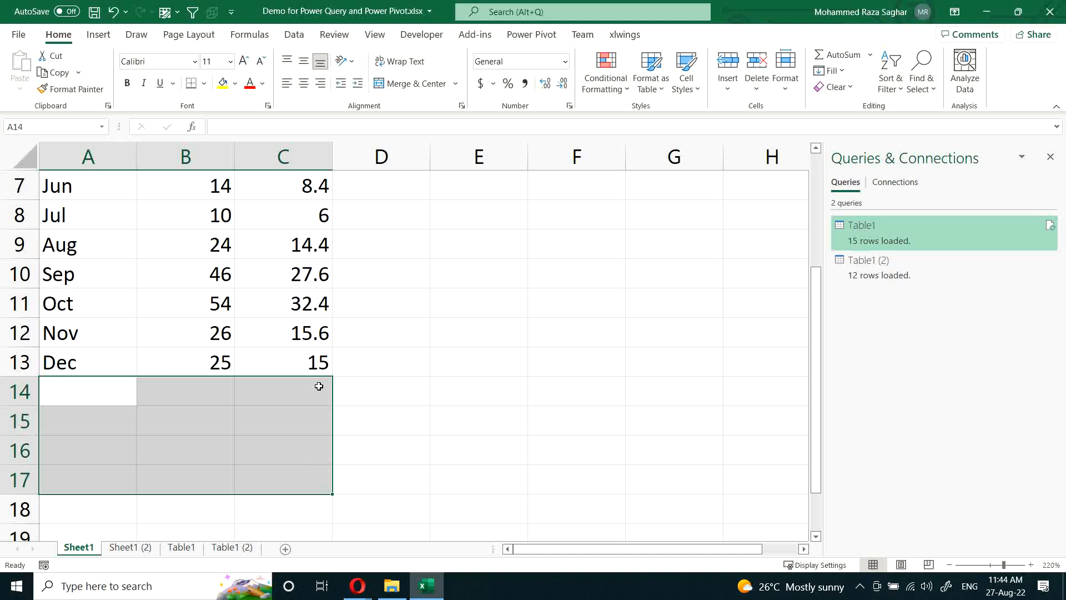
pyautogui.scroll(2, 316, 381)
pyautogui.moveTo(295, 217); pyautogui.dragTo(321, 420)
pyautogui.click(313, 219)
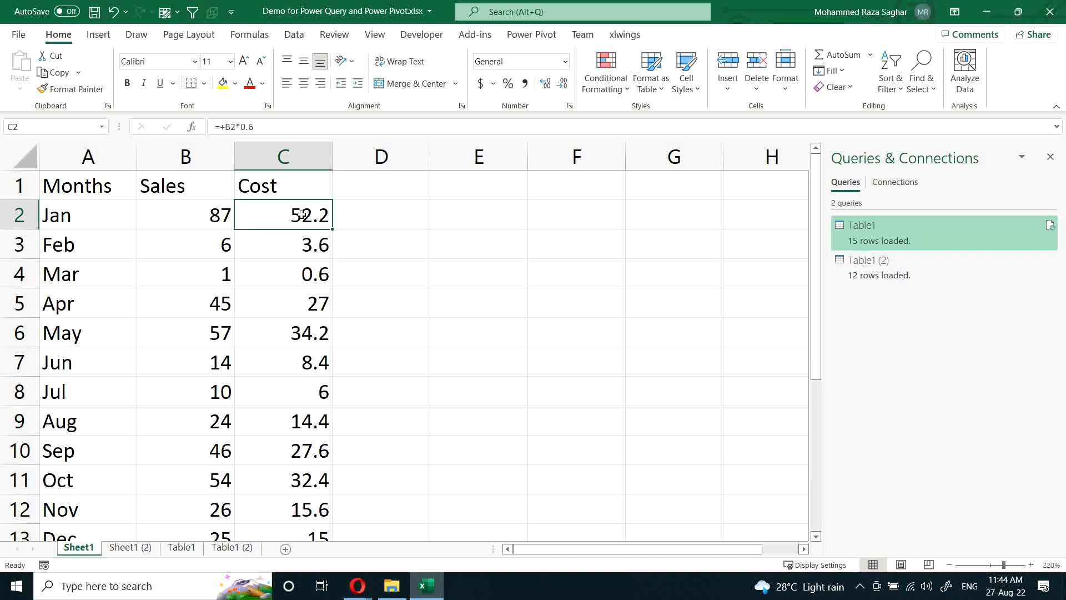
pyautogui.moveTo(300, 216); pyautogui.dragTo(310, 432)
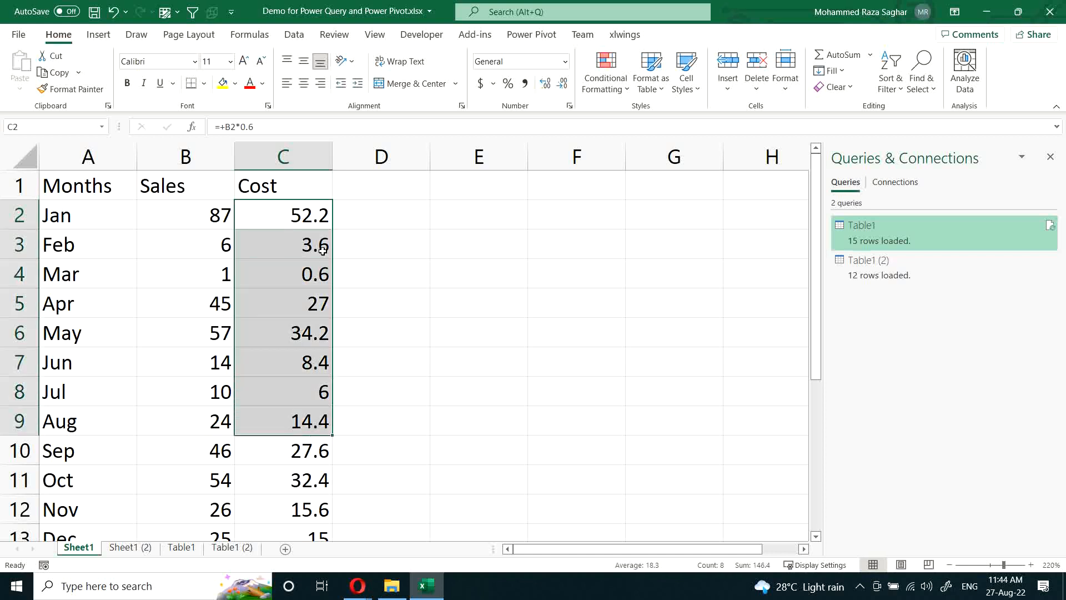
pyautogui.doubleClick(273, 210)
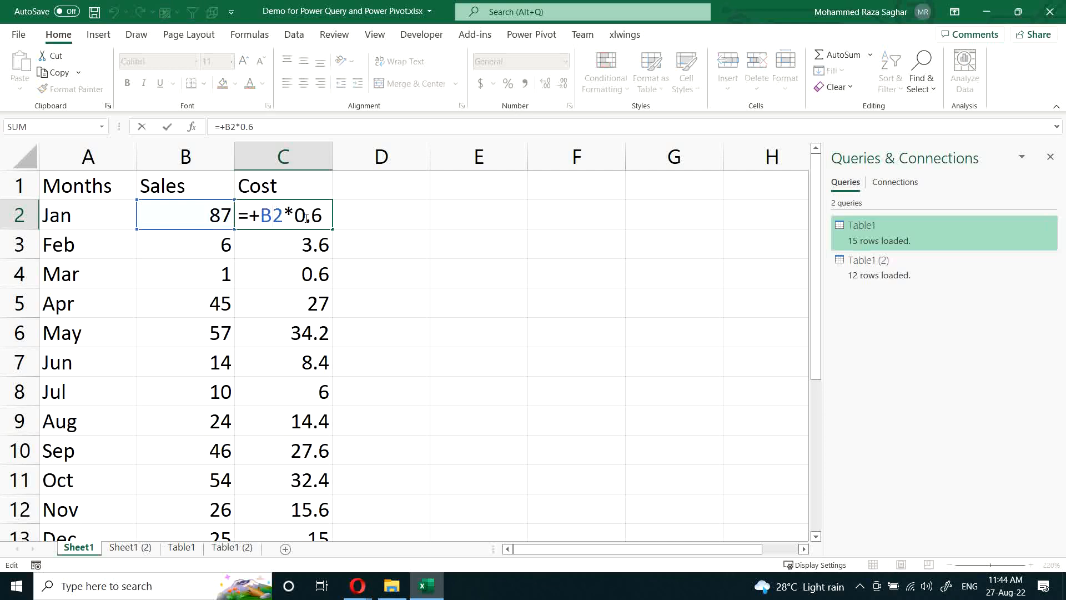
pyautogui.press('Escape')
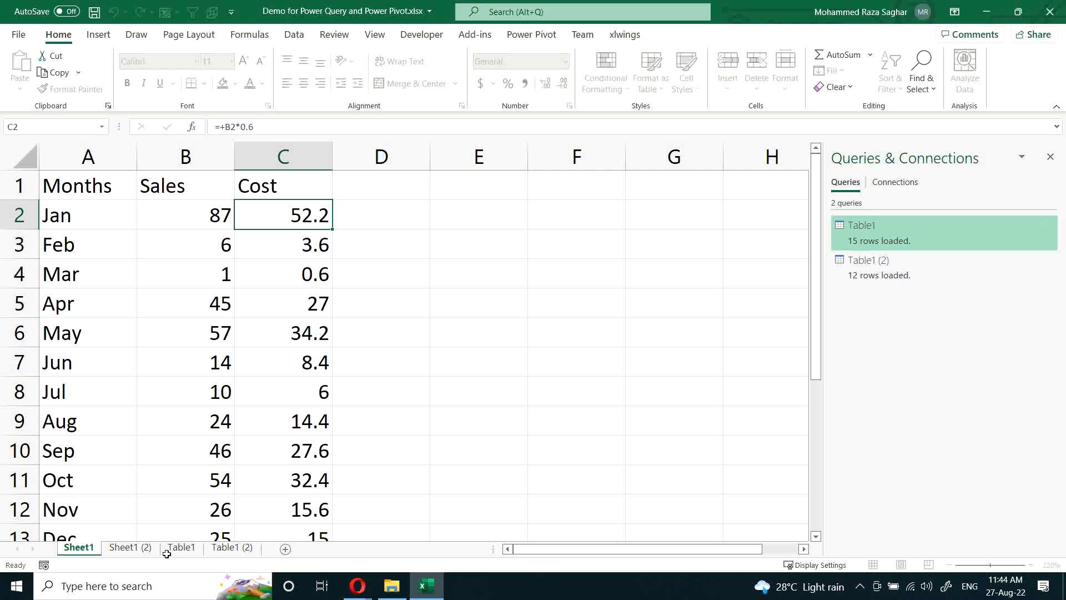
# Step: Check the content of the Jan Cost cell in the Table1 query output for a formula
pyautogui.click(130, 547)
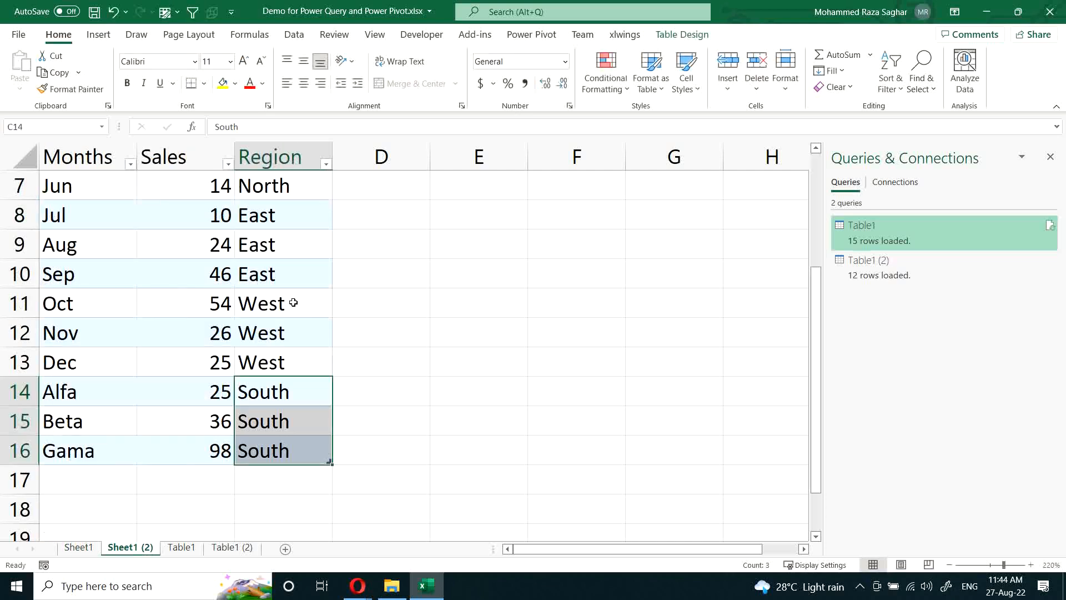
pyautogui.click(183, 548)
pyautogui.click(239, 189)
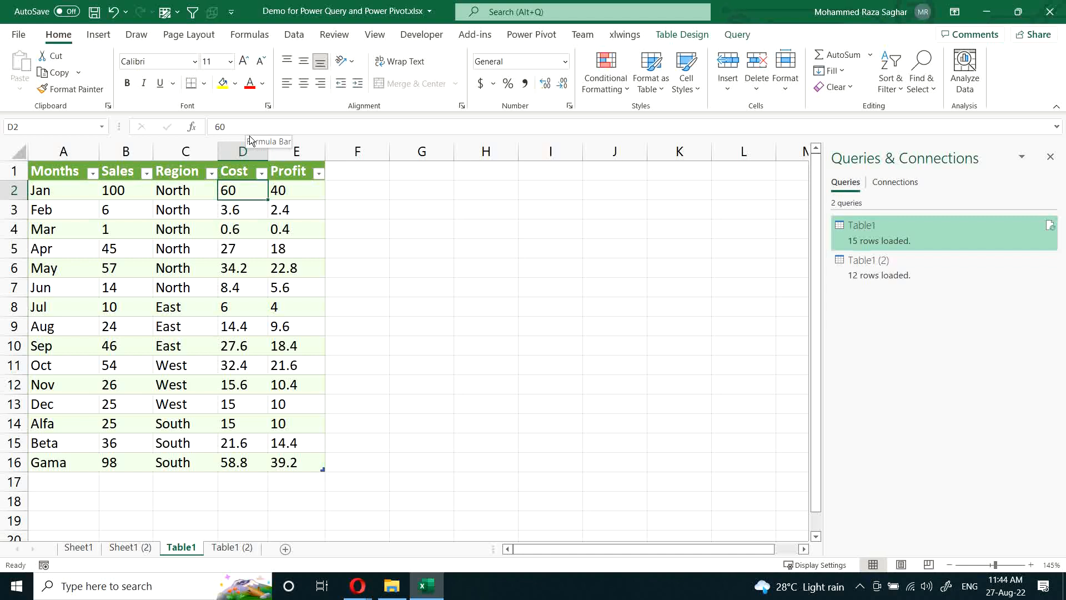
# Step: Add a new worksheet after Table1 and name it Points
pyautogui.click(287, 549)
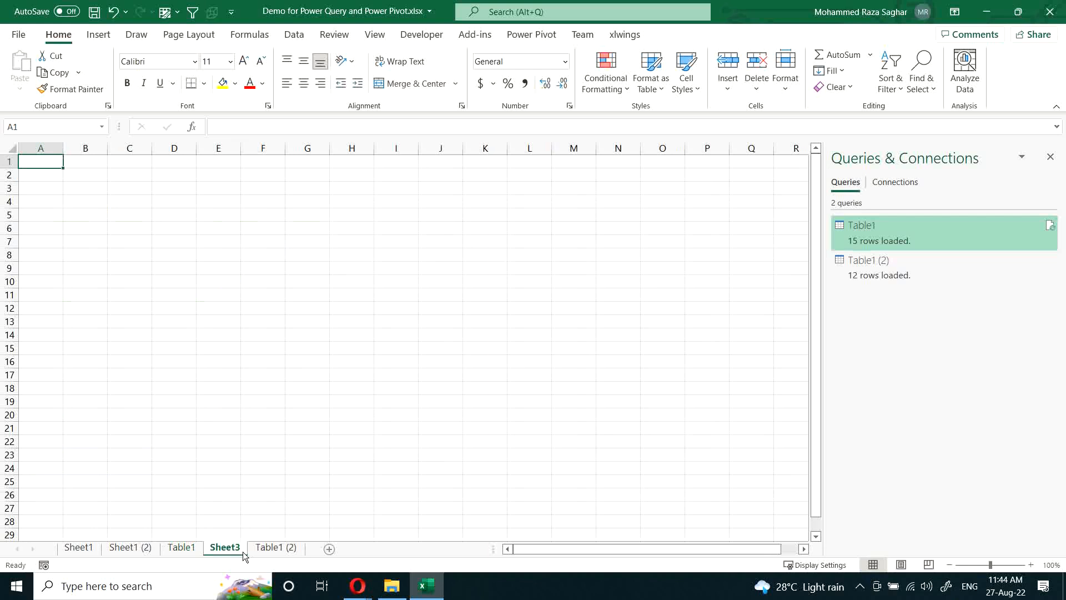
pyautogui.doubleClick(226, 548)
pyautogui.write('Poi')
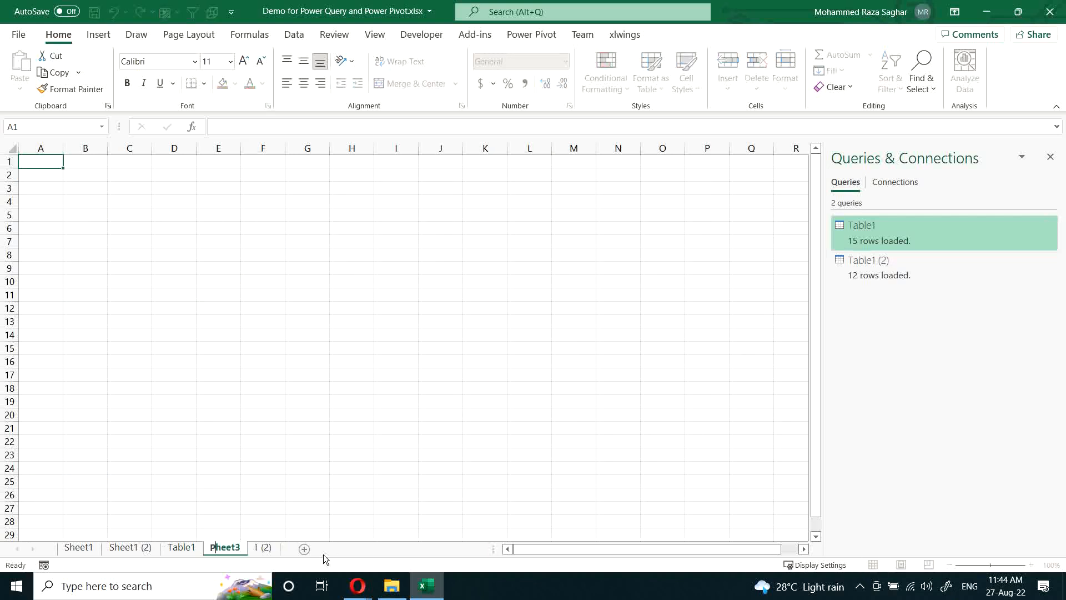
pyautogui.write('nts')
pyautogui.press('Return')
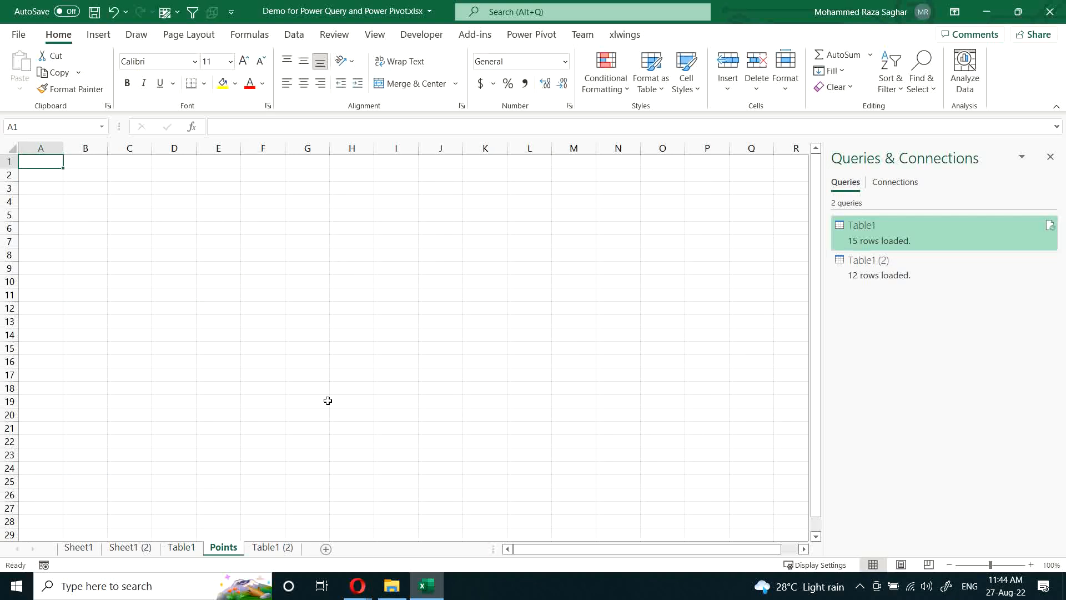
# Step: Enter "No need to drag the formulas" in cell A1 of the Points sheet
pyautogui.scroll(2, 328, 401)
pyautogui.scroll(12, 327, 402)
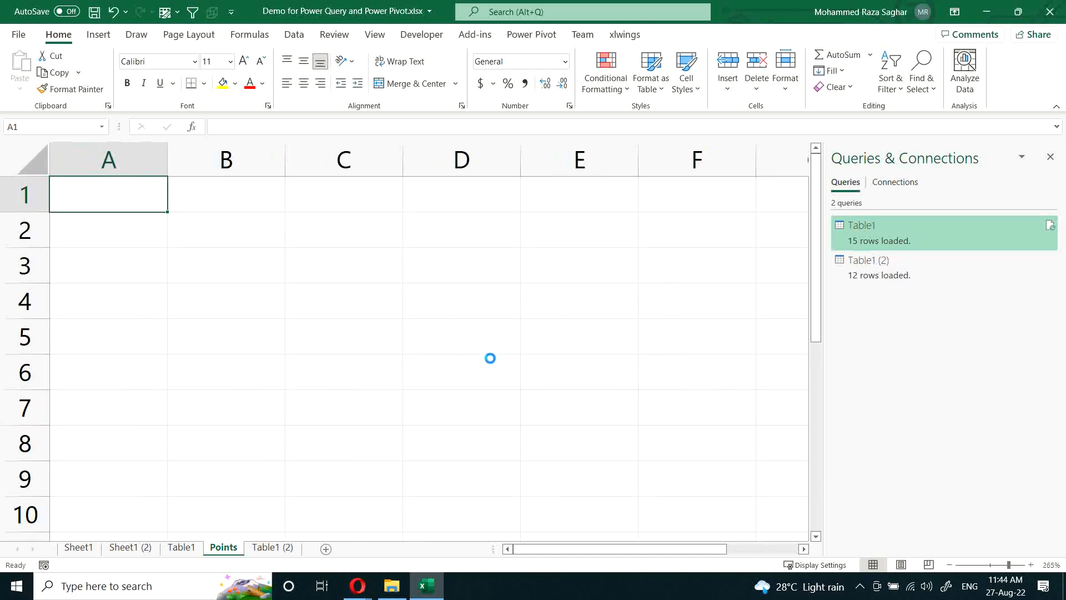
pyautogui.scroll(2, 489, 358)
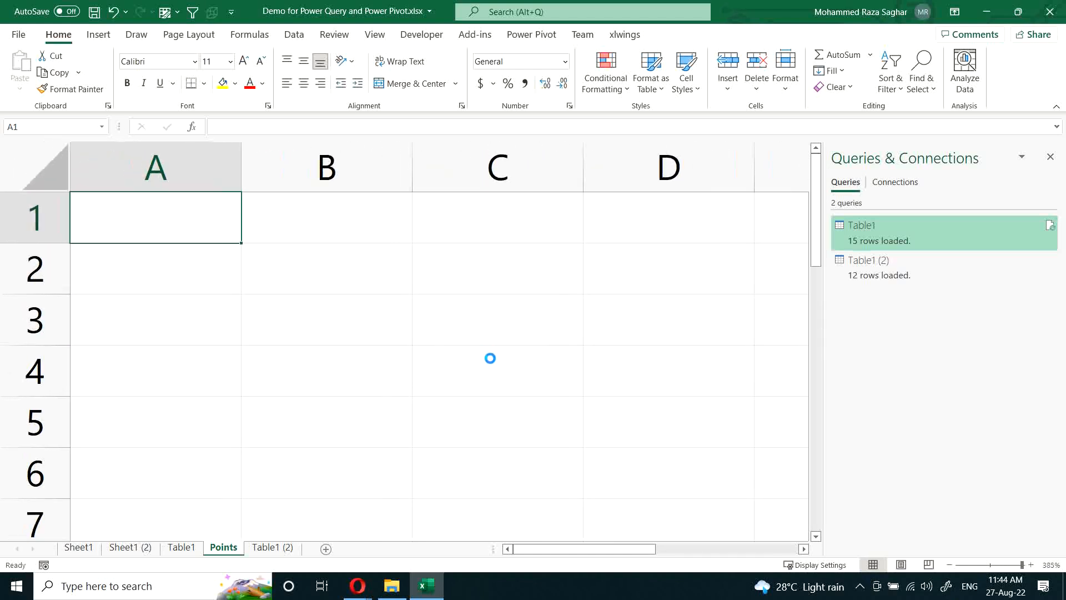
pyautogui.write('No n')
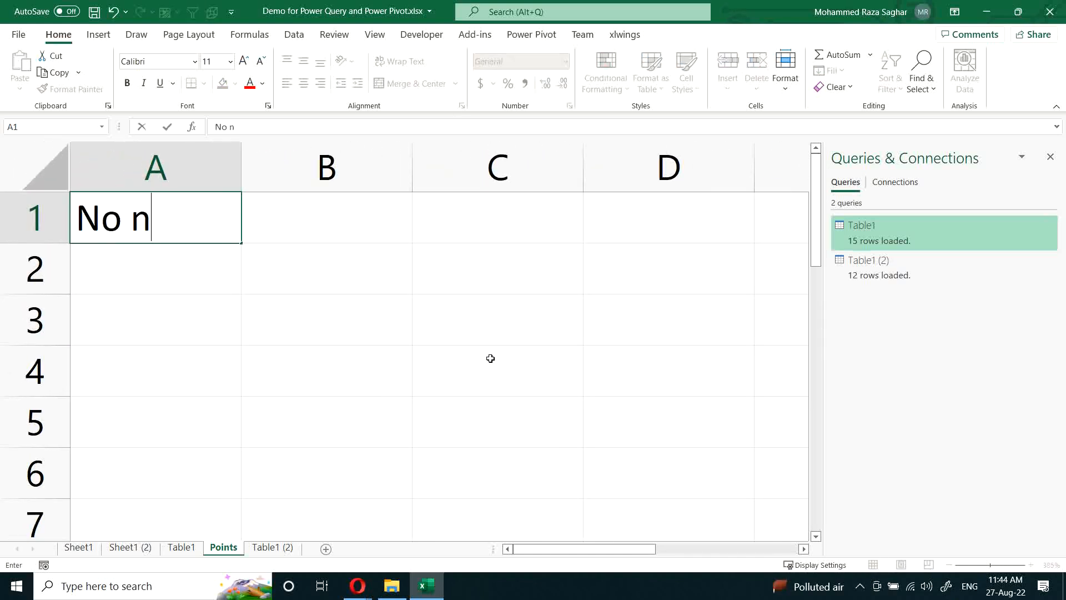
pyautogui.write('eed to dra')
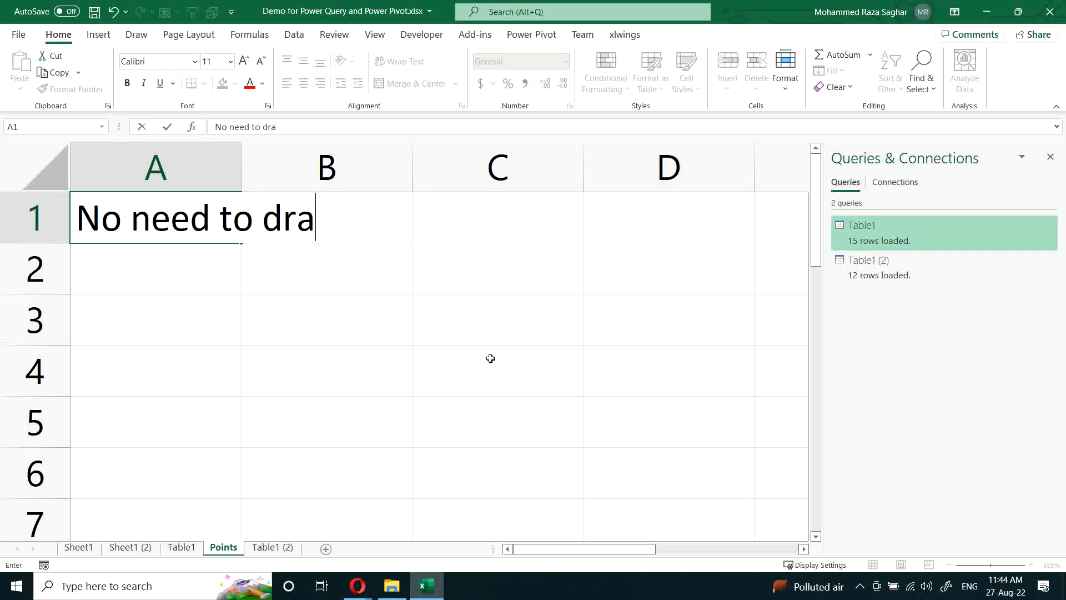
pyautogui.write('g the formulas')
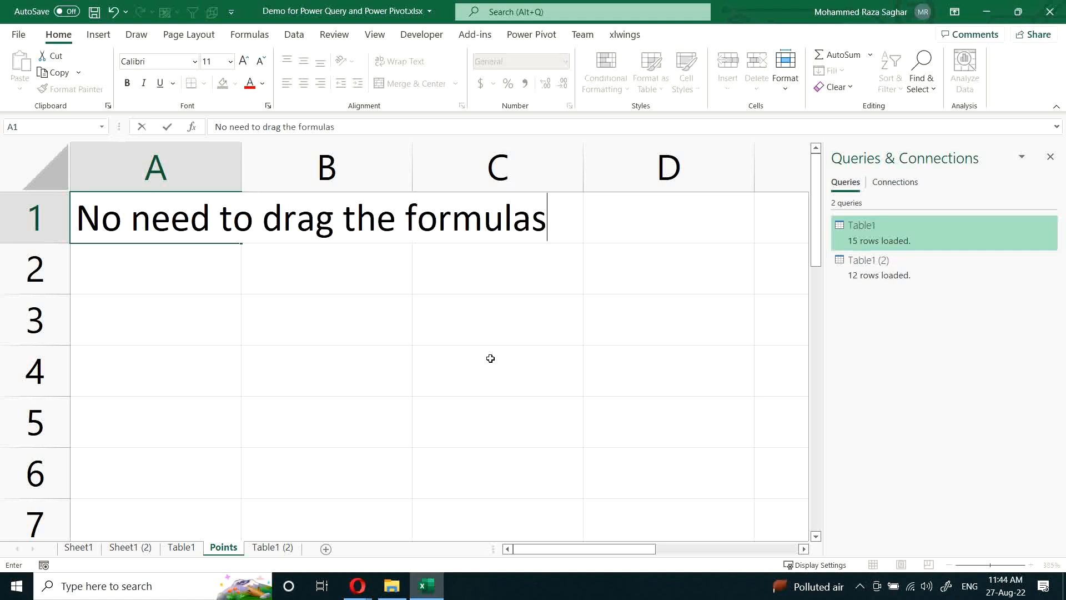
pyautogui.press('Return')
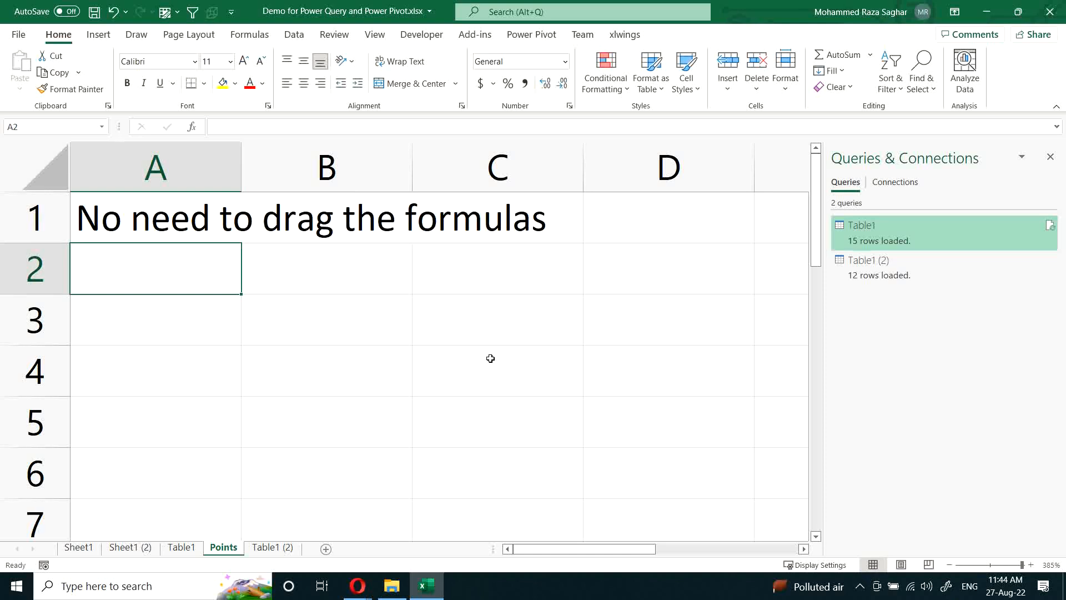
# Step: Enter "Formulas are not visible" as the second point in cell A2
pyautogui.write('Formua')
pyautogui.press('BackSpace')
pyautogui.write('l')
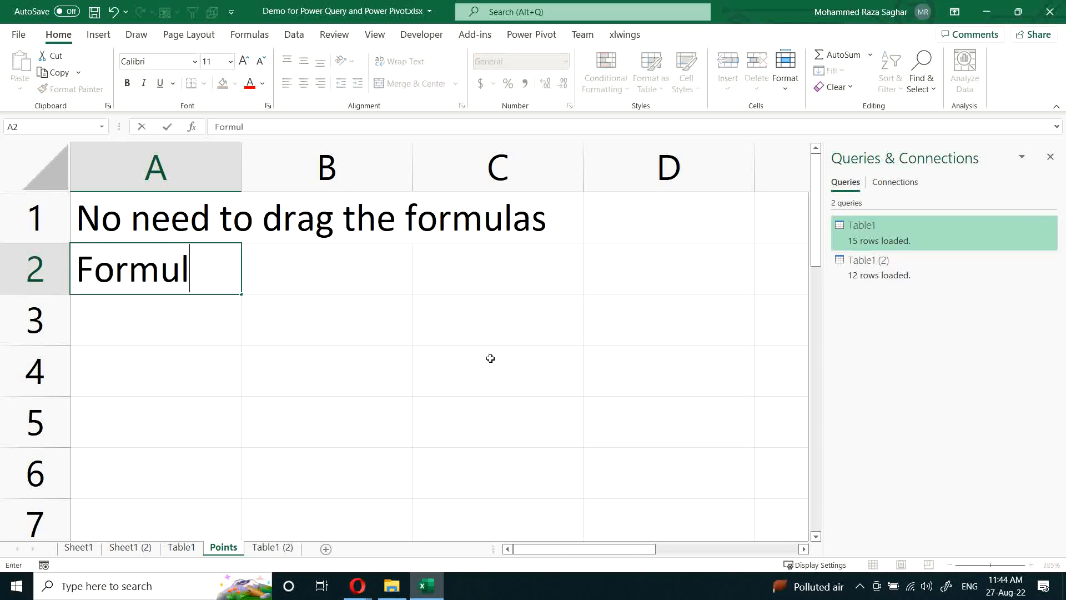
pyautogui.write('as are not ')
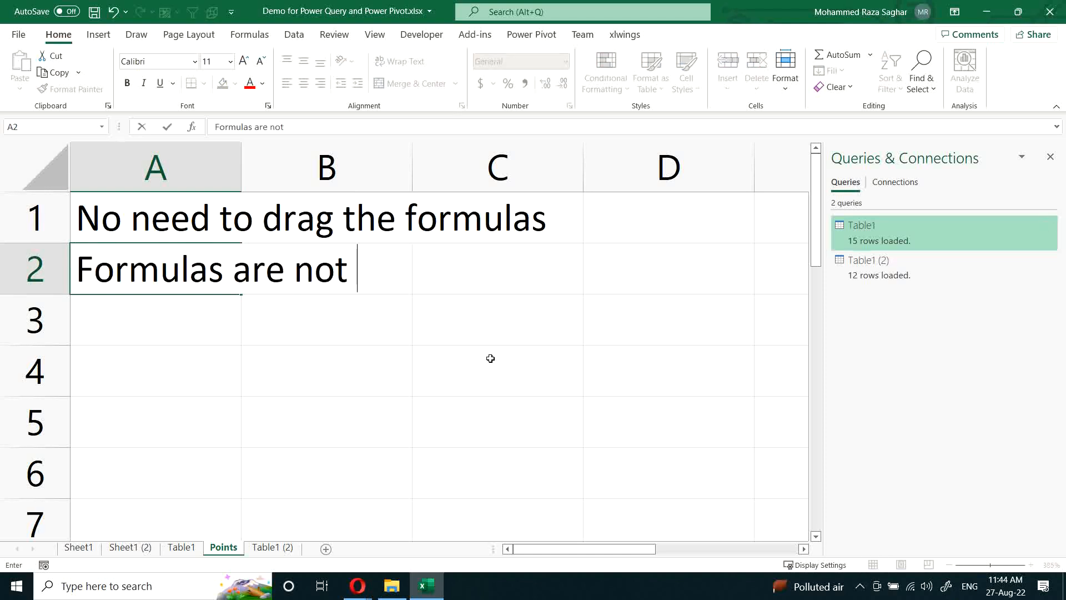
pyautogui.write('visible')
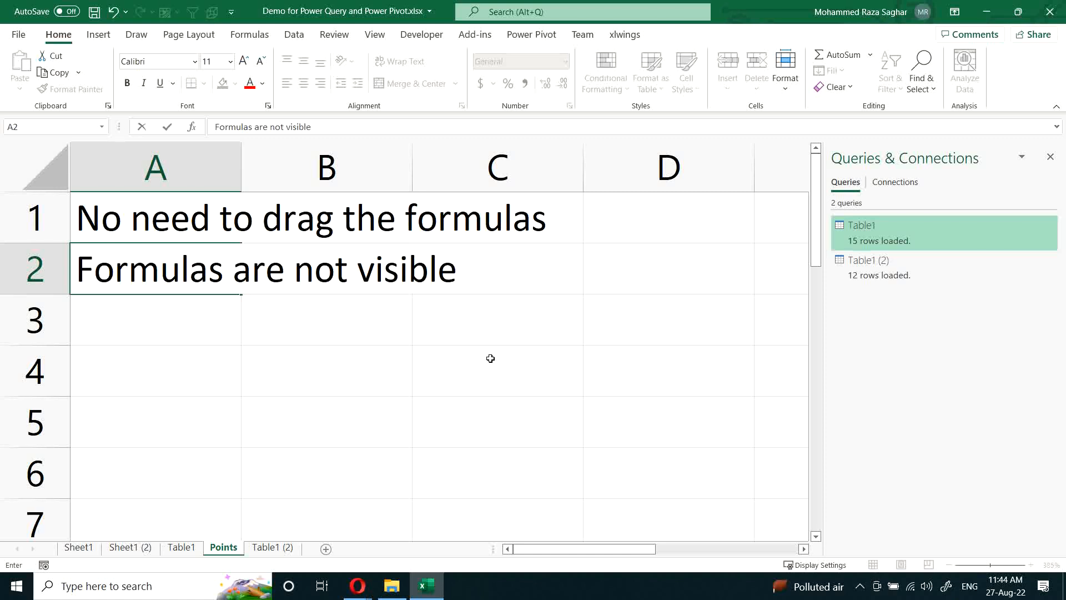
pyautogui.press('Return')
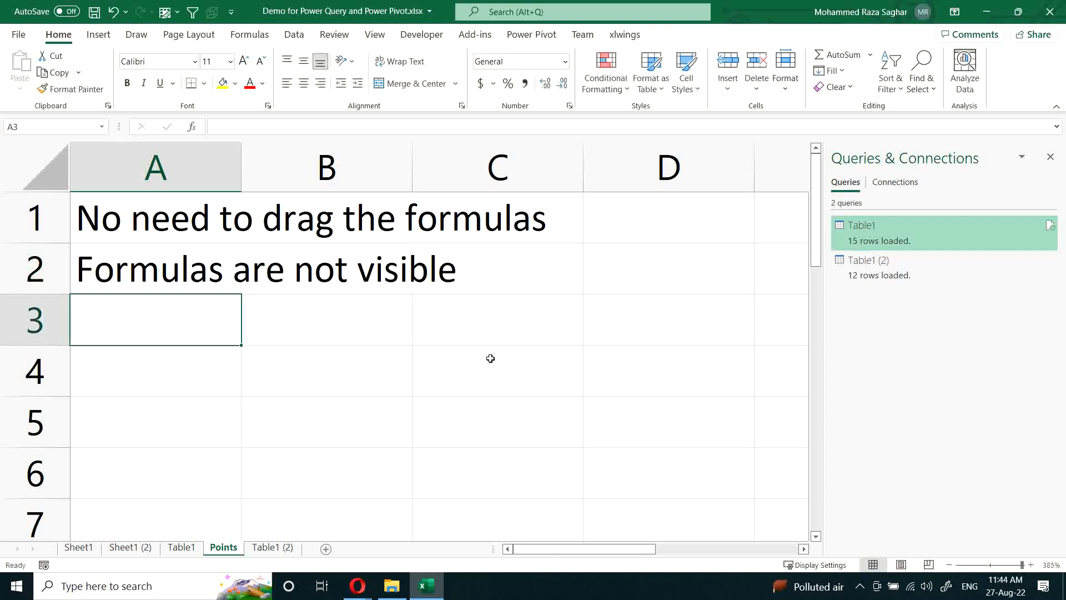
# Step: Enter "Dynamically adds rows and columns" as the third point in cell A3
pyautogui.write('Dynamic')
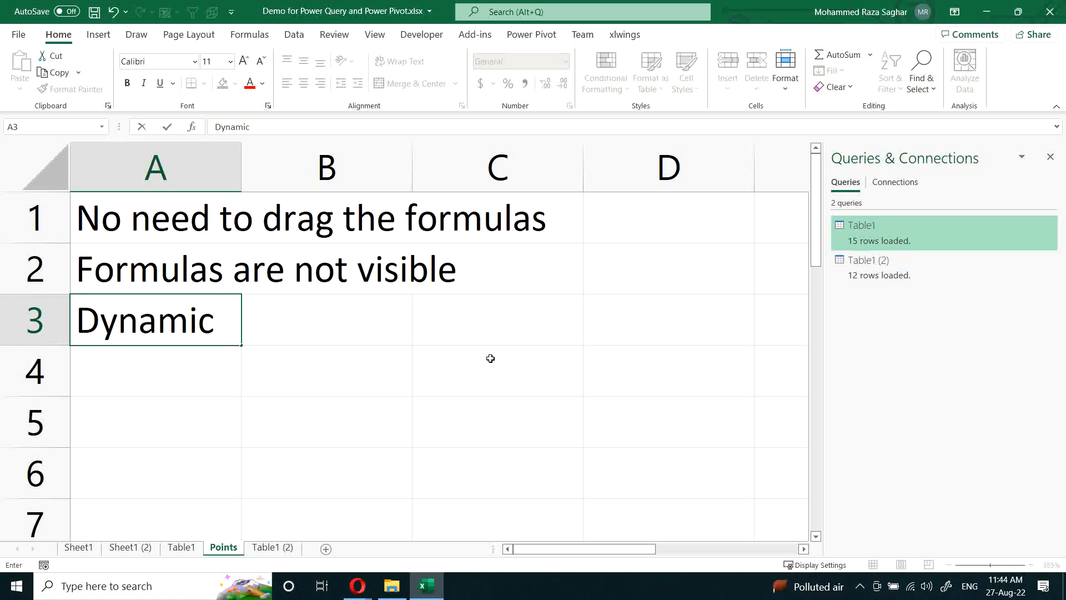
pyautogui.write('ly')
pyautogui.press('BackSpace')
pyautogui.press('BackSpace')
pyautogui.press('BackSpace')
pyautogui.write('cally adds ')
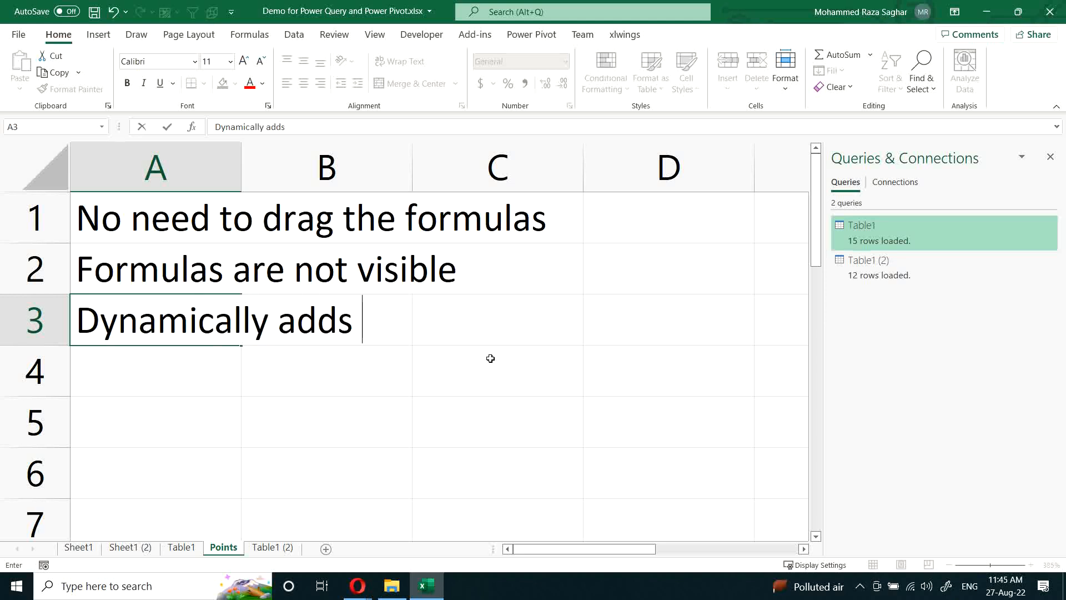
pyautogui.write('rows and columns')
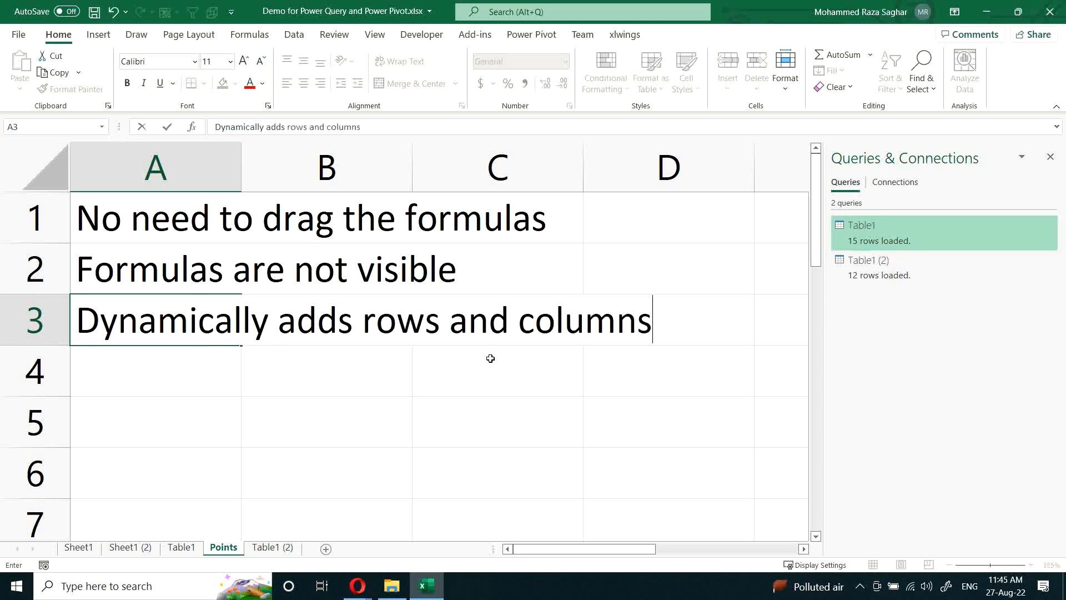
pyautogui.press('Return')
# Step: Enter "Calculation is easy" as the fourth point in cell A4 and save the workbook
pyautogui.write('We')
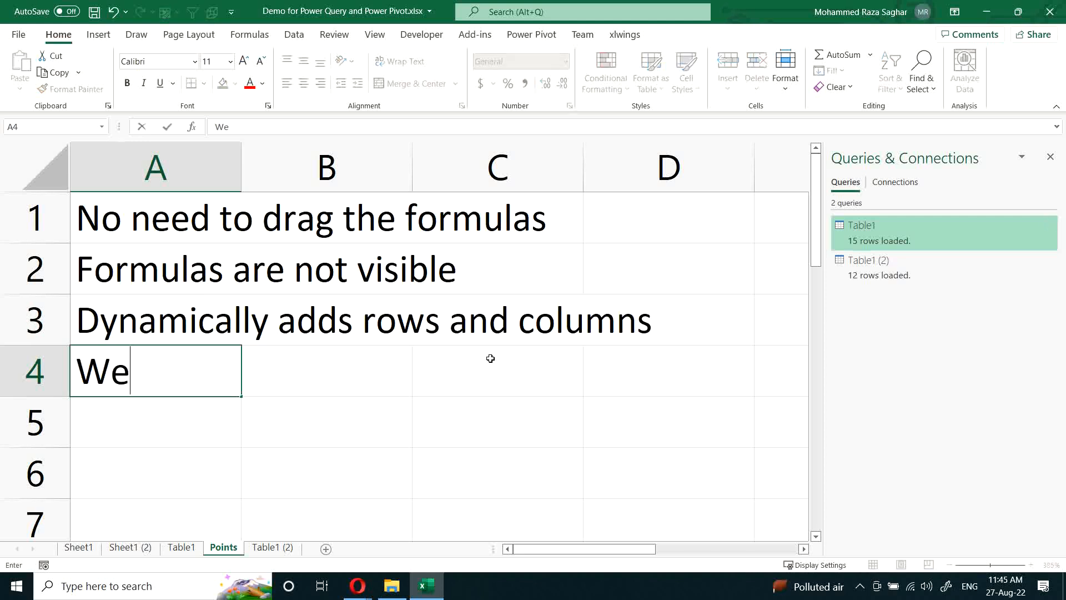
pyautogui.press('BackSpace')
pyautogui.press('BackSpace')
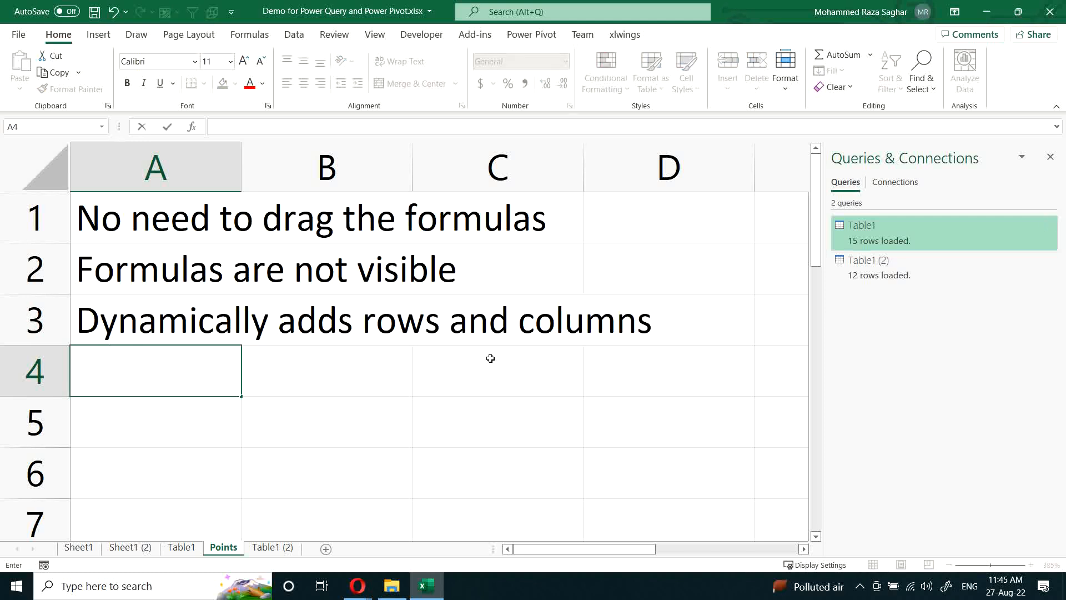
pyautogui.write('Calculation')
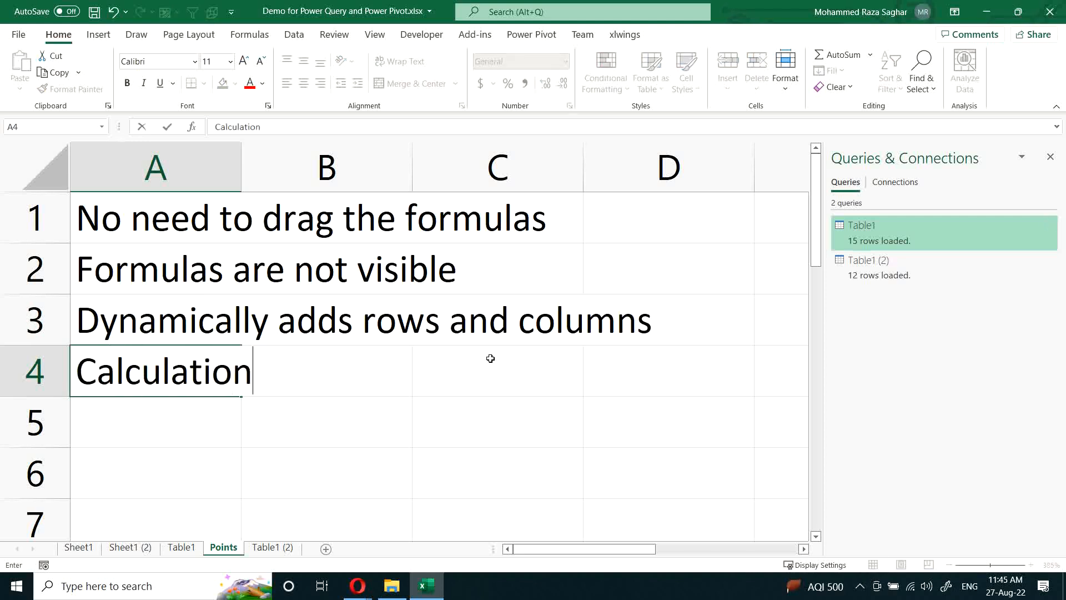
pyautogui.write(' is easy')
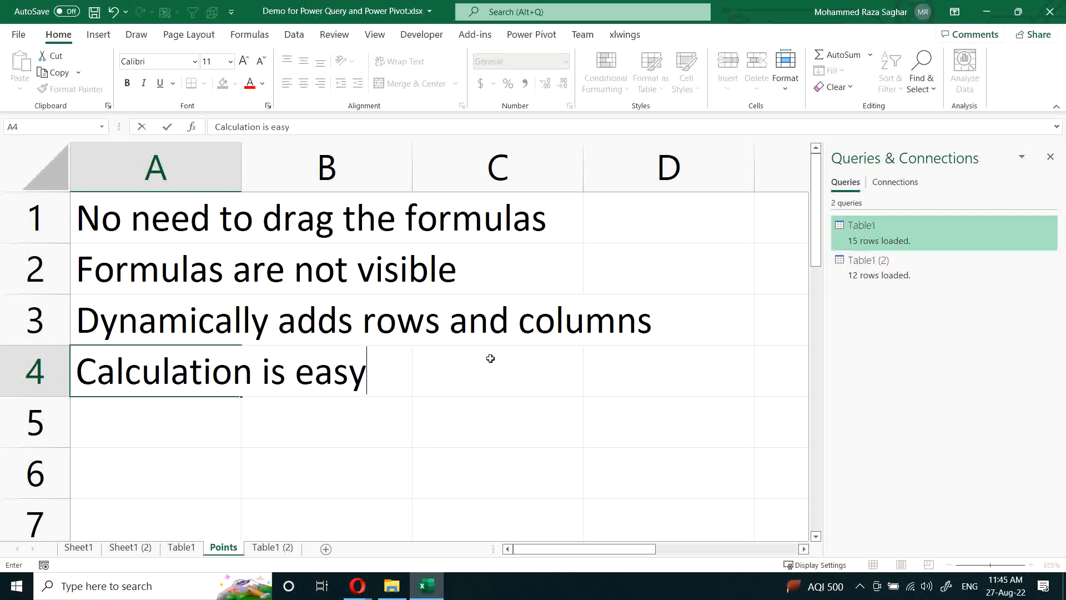
pyautogui.press('Return')
pyautogui.hotkey('ctrl', 's')
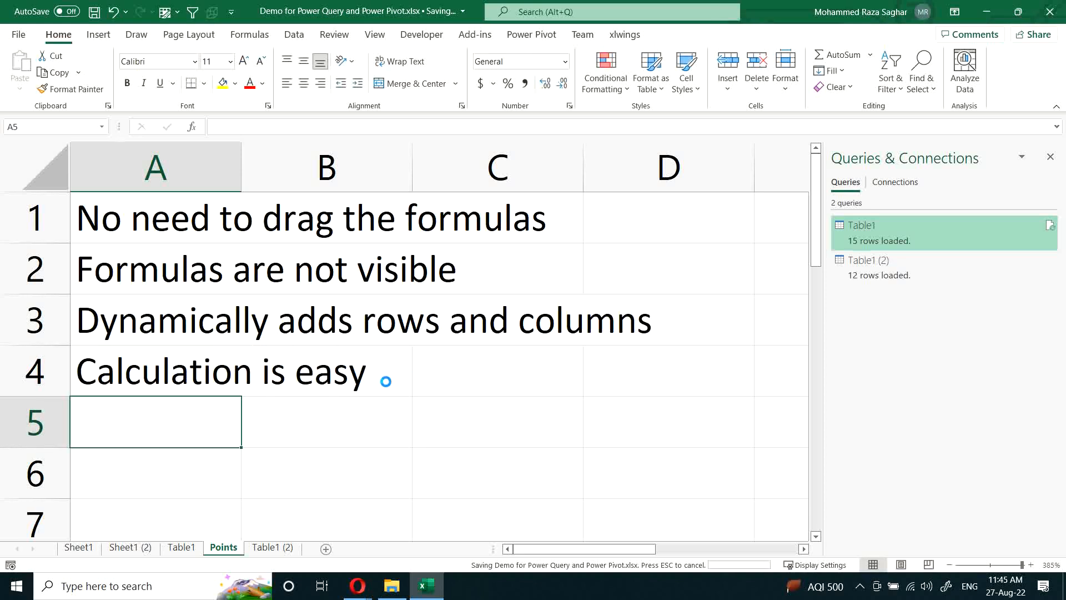
pyautogui.scroll(-3, 288, 402)
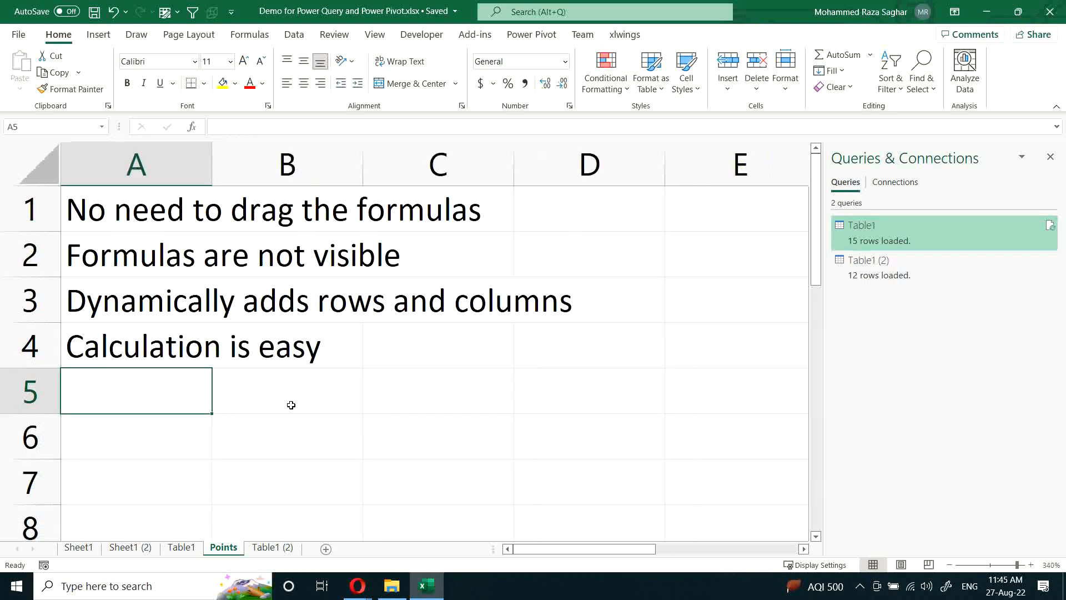
# Step: Review the Months, Sales and Cost data in the first rows of Sheet1
pyautogui.scroll(-2, 291, 405)
pyautogui.scroll(-2, 290, 403)
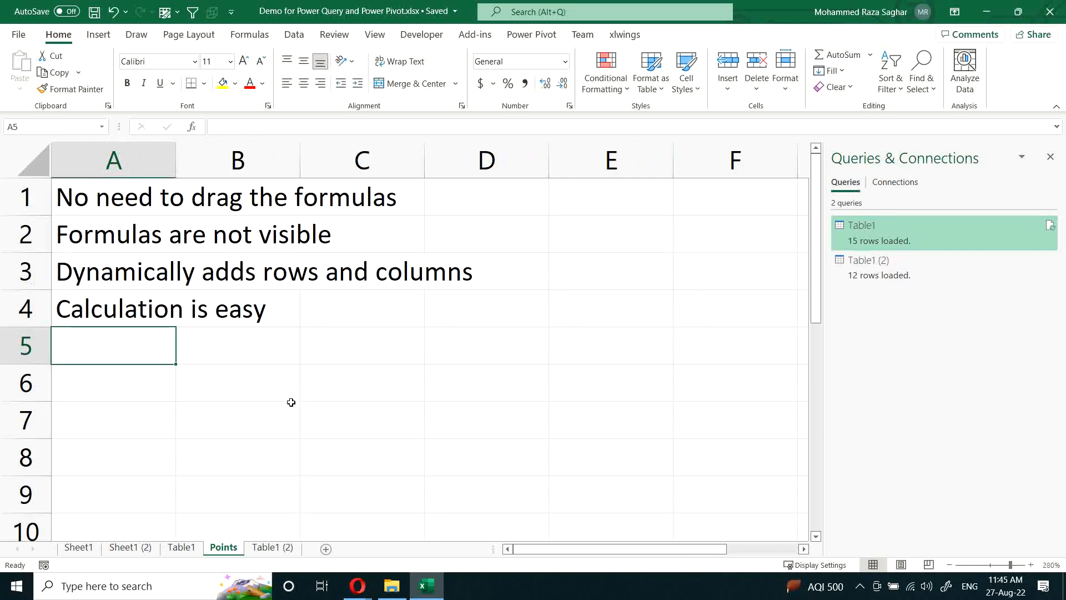
pyautogui.scroll(-1, 291, 402)
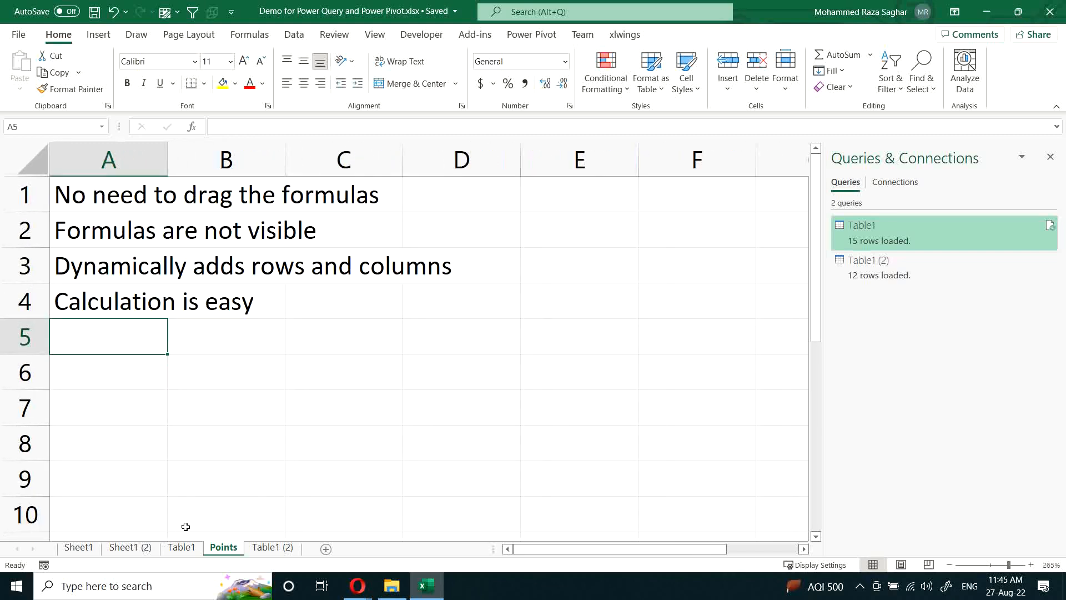
pyautogui.click(126, 550)
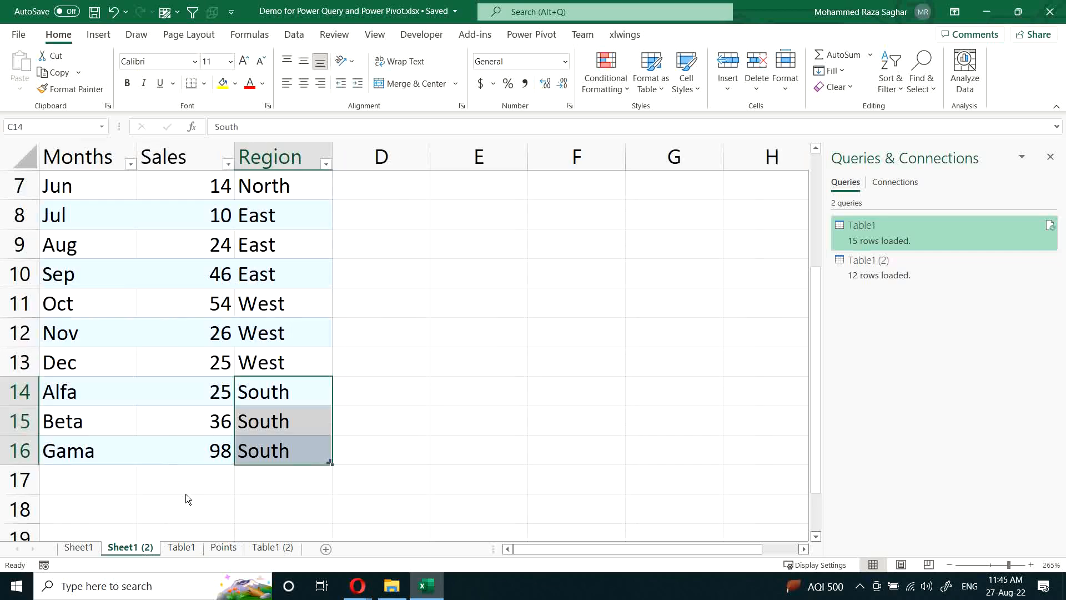
pyautogui.click(78, 547)
pyautogui.moveTo(112, 189); pyautogui.dragTo(285, 387)
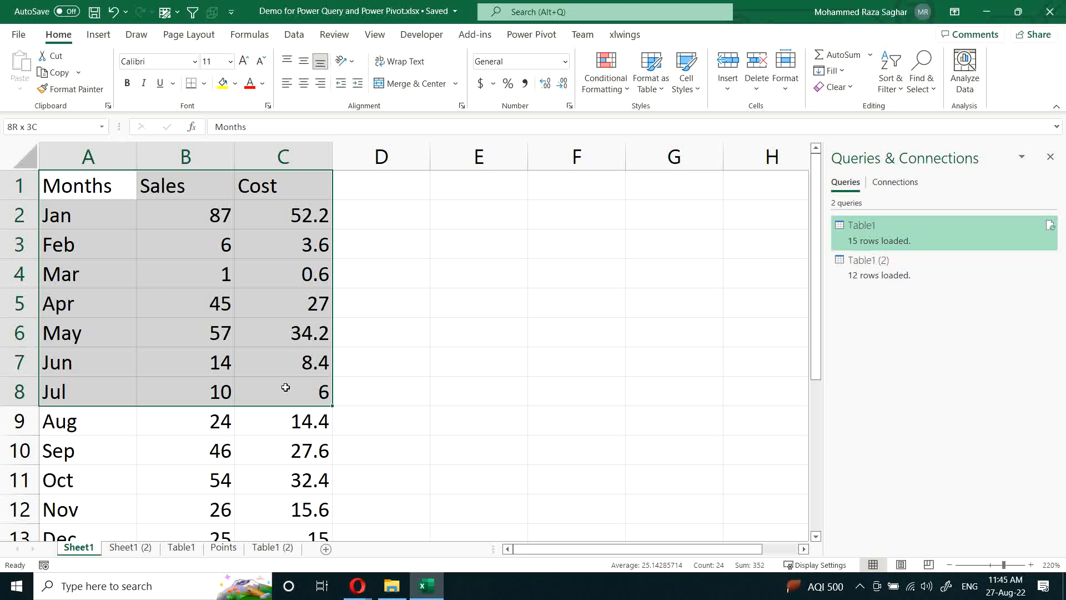
pyautogui.moveTo(285, 387); pyautogui.dragTo(286, 387)
# Step: Switch to File Explorer and create a new Excel workbook named 001.xlsx in the RSPT002 folder
pyautogui.click(426, 586)
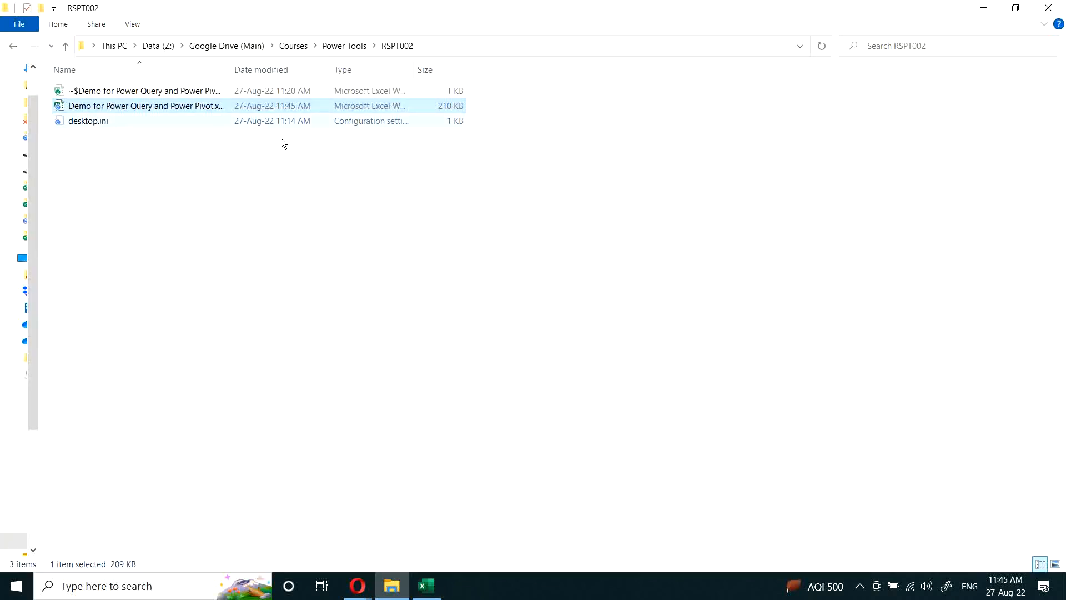
pyautogui.click(176, 177)
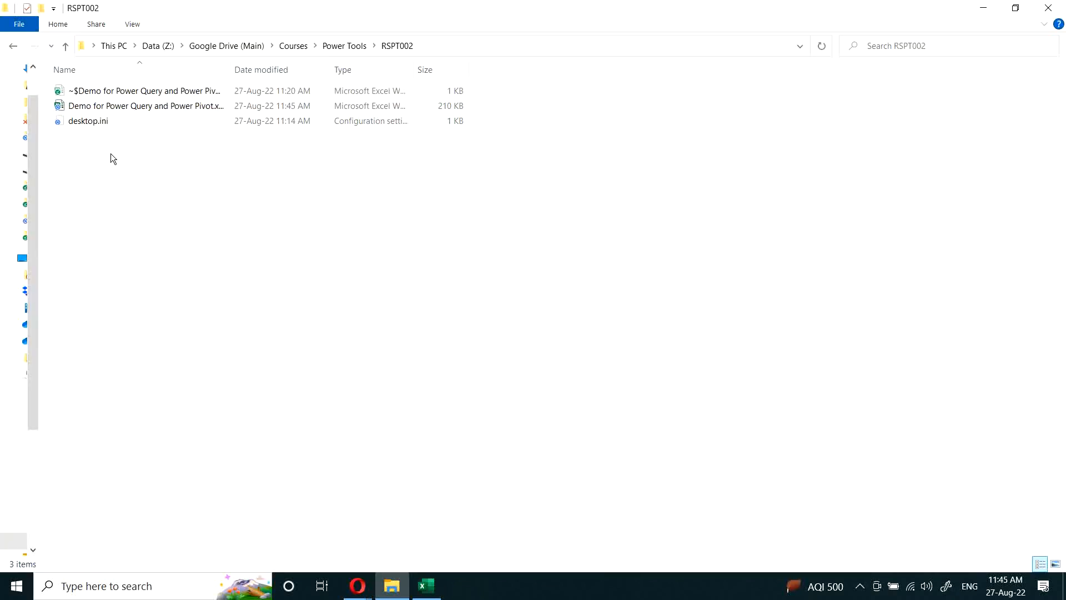
pyautogui.rightClick(98, 161)
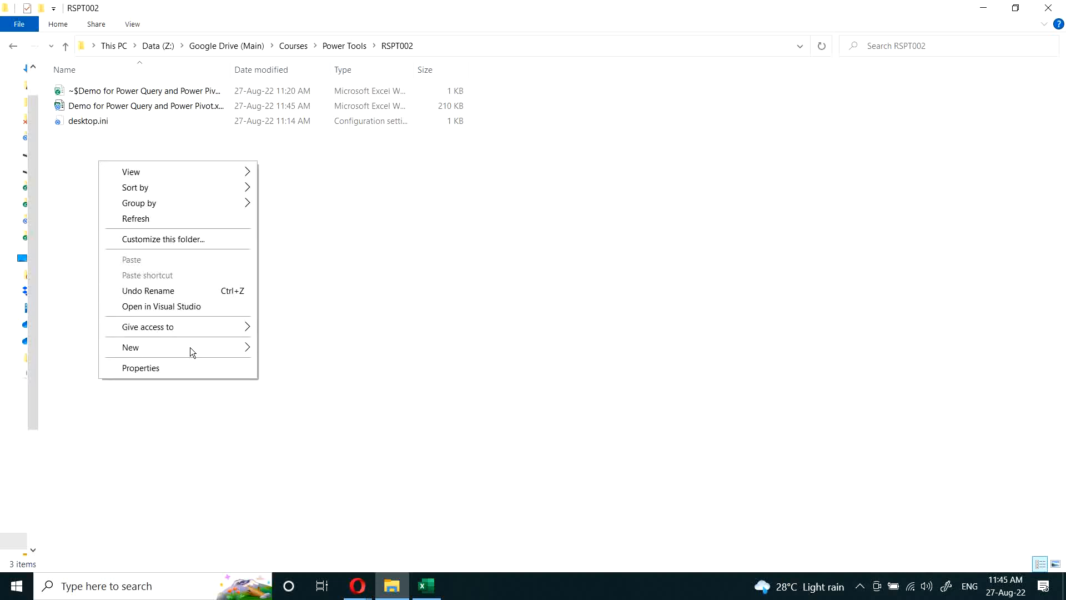
pyautogui.moveTo(190, 348)
pyautogui.click(319, 571)
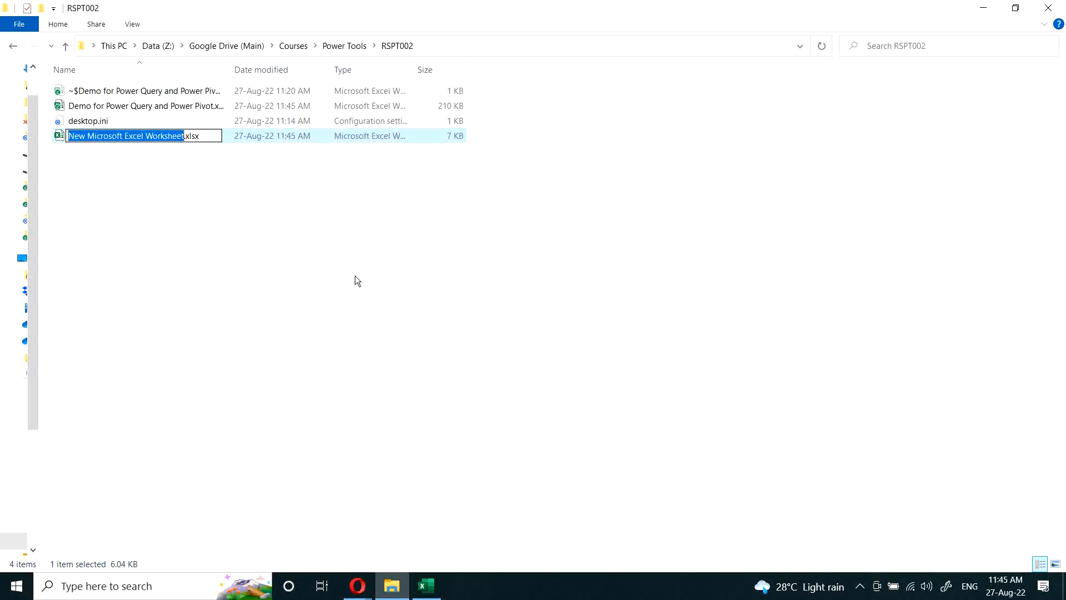
pyautogui.write('001')
pyautogui.press('Return')
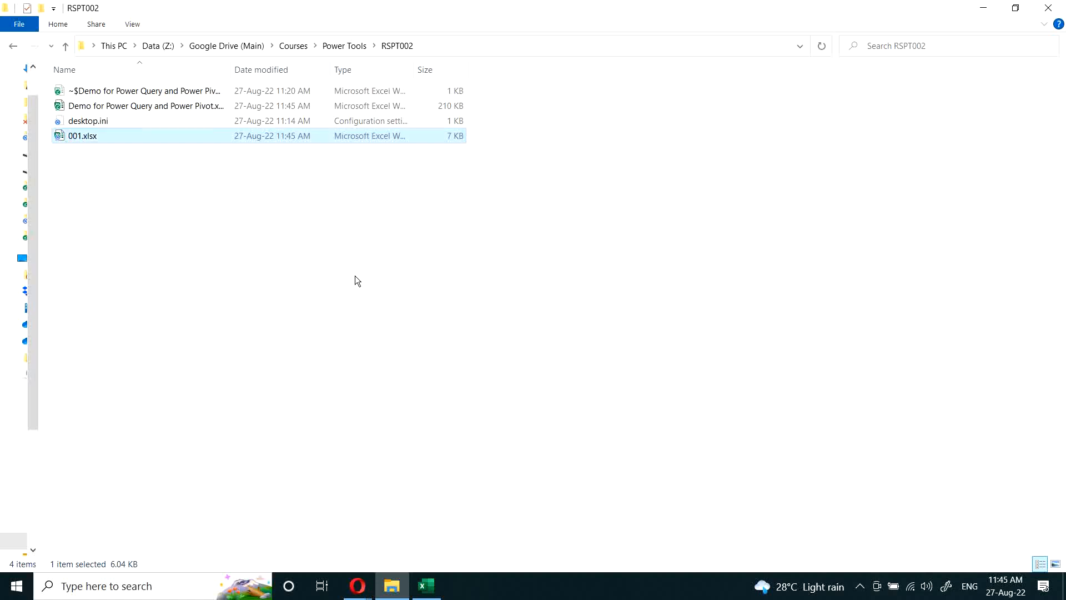
# Step: Copy the RSPT002 folder path and return to the demo workbook in Excel
pyautogui.click(444, 45)
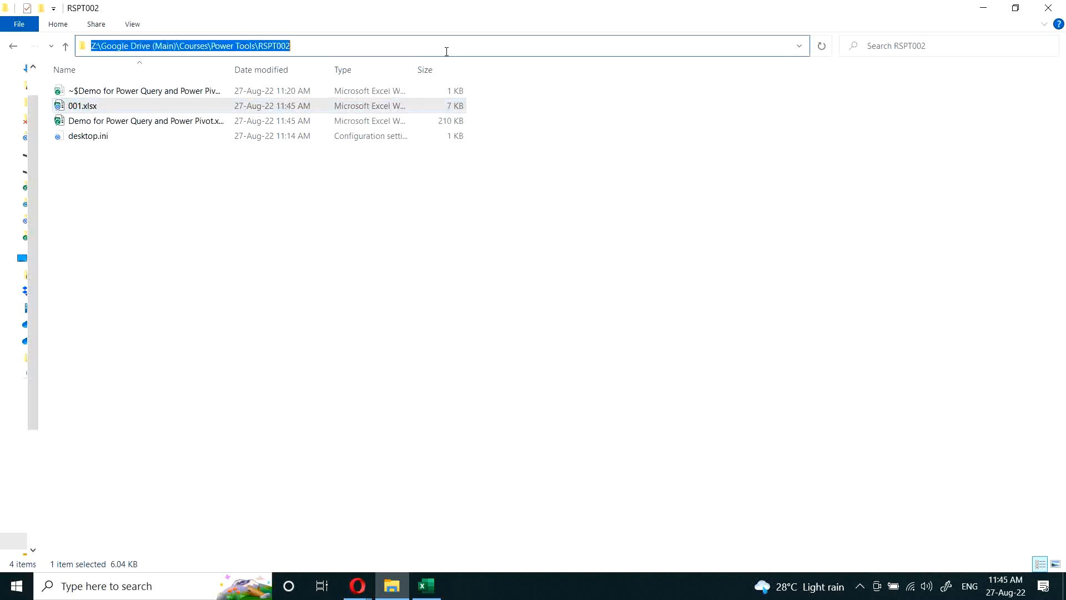
pyautogui.click(426, 585)
pyautogui.click(394, 415)
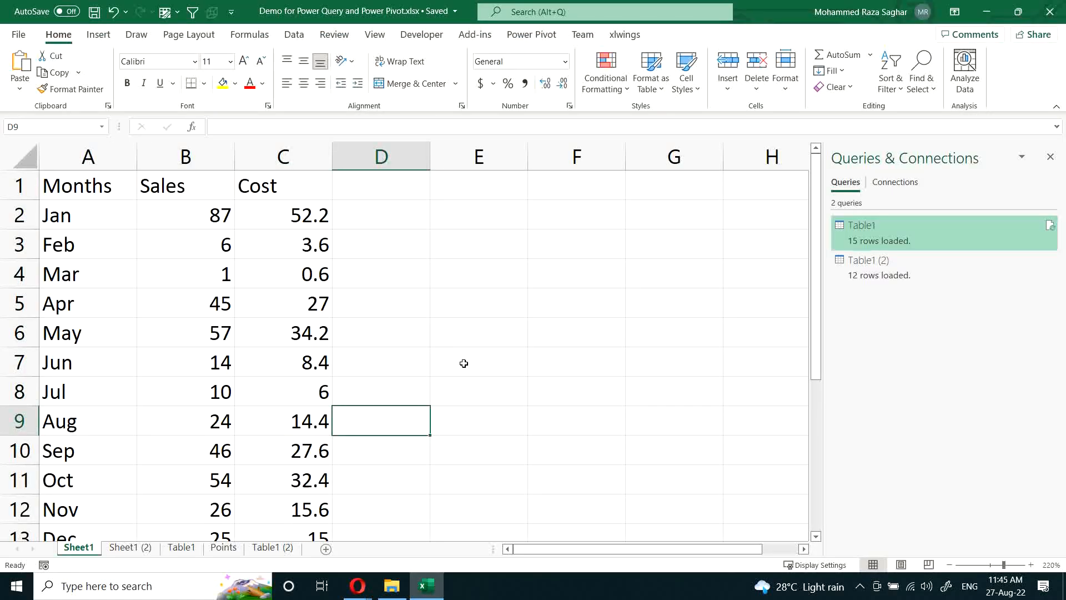
# Step: Open the Table1 (2) query in the Power Query Editor and duplicate it
pyautogui.doubleClick(876, 266)
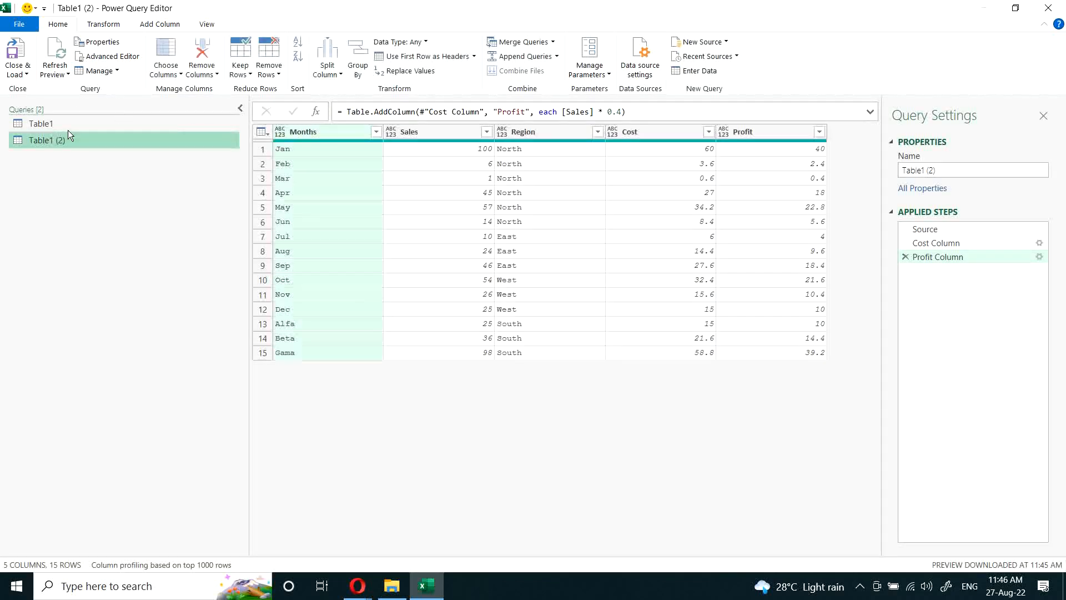
pyautogui.rightClick(57, 138)
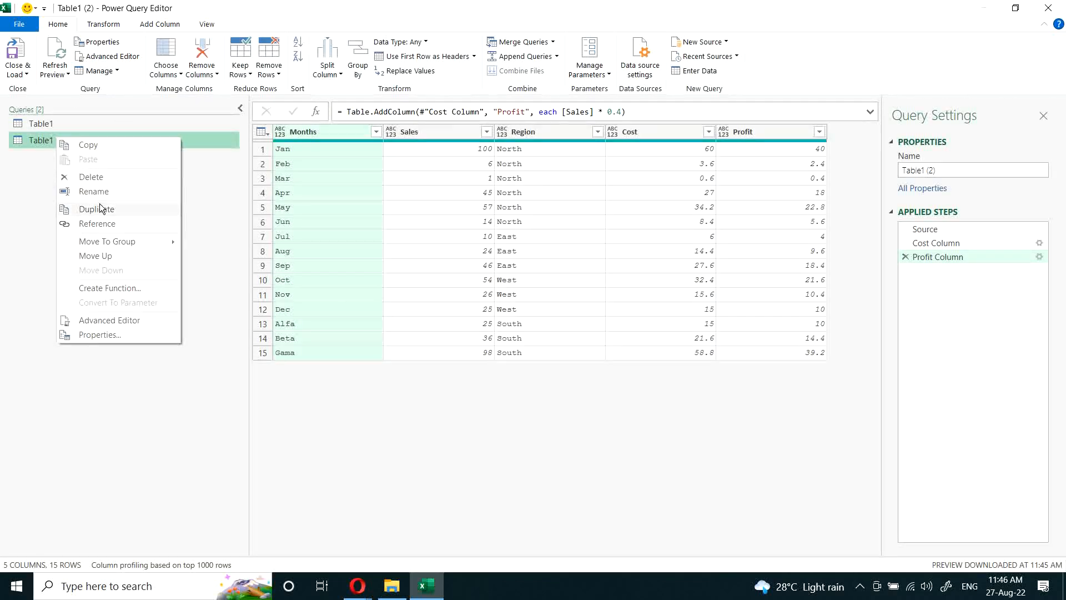
pyautogui.click(99, 206)
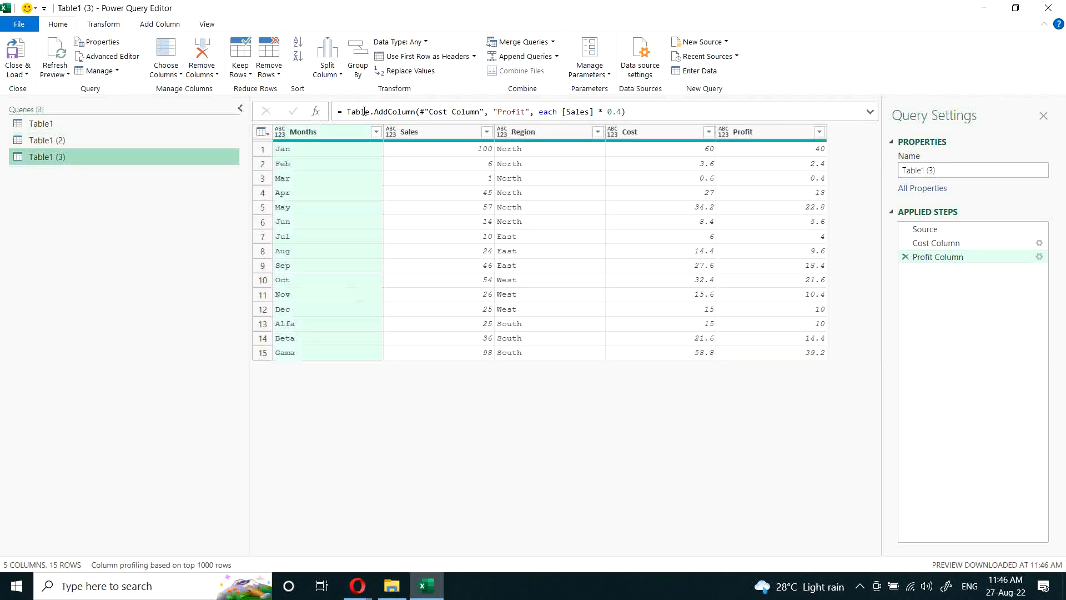
# Step: Replace the AddColumn formula in the duplicated query's Profit Column step with an empty File.Contents() call
pyautogui.moveTo(347, 113); pyautogui.dragTo(668, 109)
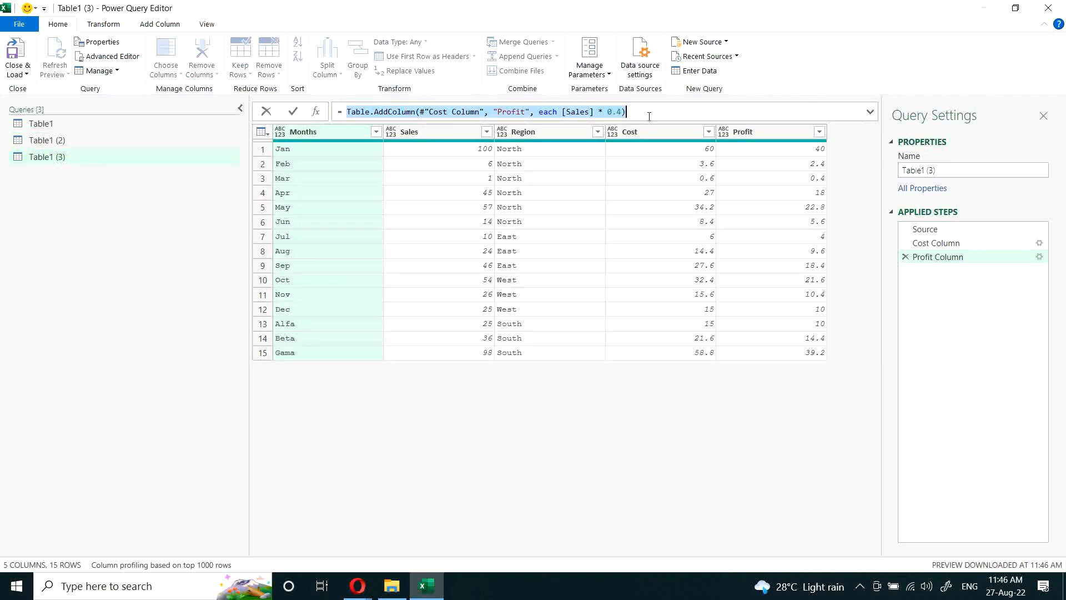
pyautogui.write('FileAccess.Database')
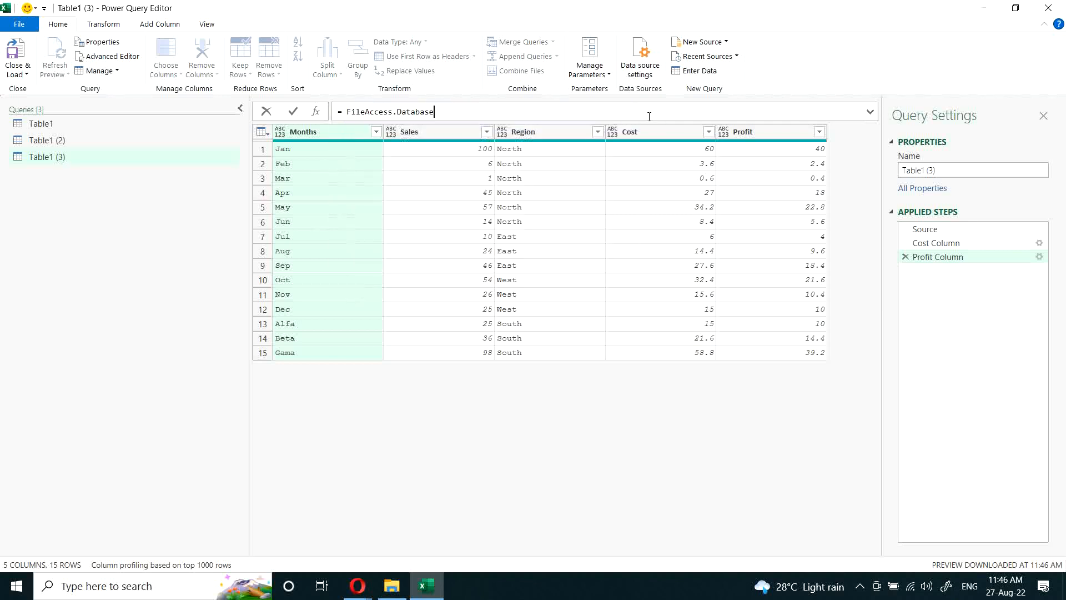
pyautogui.press('BackSpace')
pyautogui.press('BackSpace')
pyautogui.press('BackSpace')
pyautogui.press('BackSpace')
pyautogui.press('BackSpace')
pyautogui.press('BackSpace')
pyautogui.press('BackSpace')
pyautogui.press('BackSpace')
pyautogui.press('BackSpace')
pyautogui.press('BackSpace')
pyautogui.press('BackSpace')
pyautogui.press('BackSpace')
pyautogui.press('BackSpace')
pyautogui.write('cont')
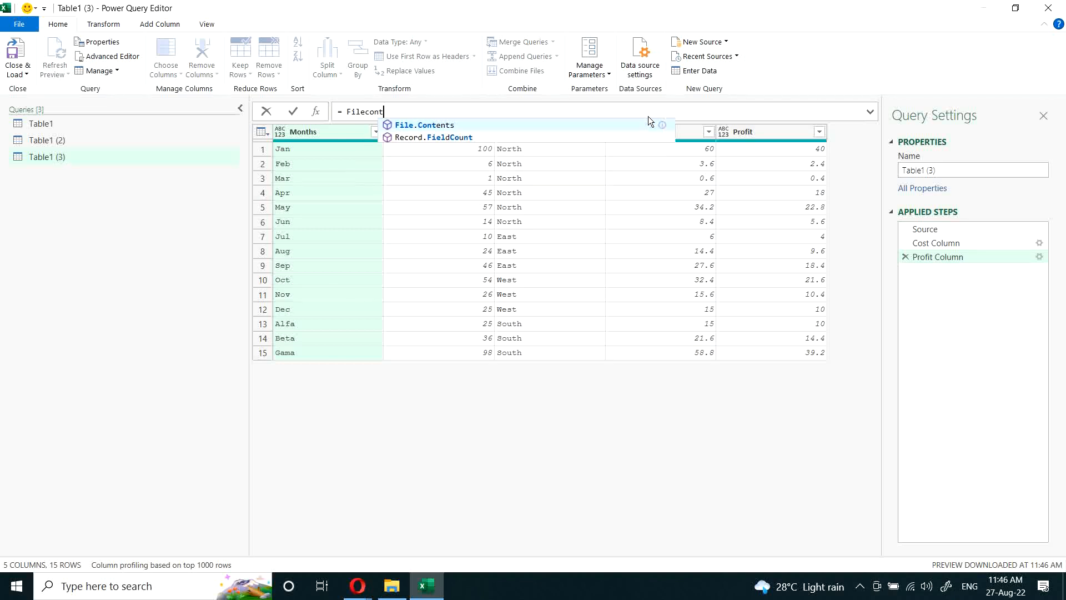
pyautogui.press('Tab')
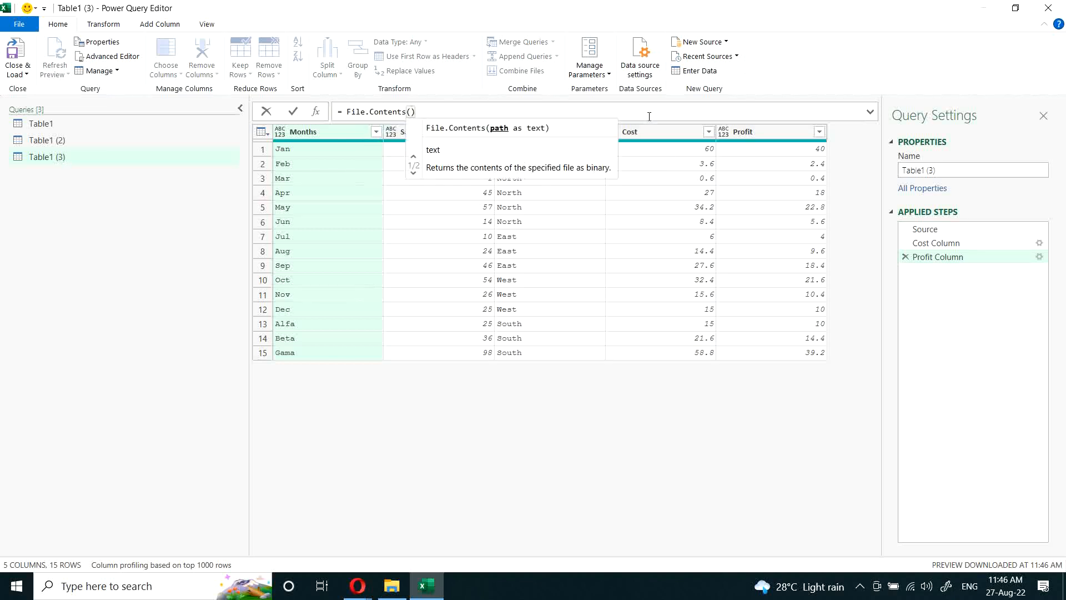
# Step: Give File.Contents the path "Z:\Google Drive (Main)\Courses\Power Tools\RSPT002\001.xlsx" and apply the formula
pyautogui.write('"Z:\\Google Drive (Main)\\Courses\\Power Tools\\RSPT002"')
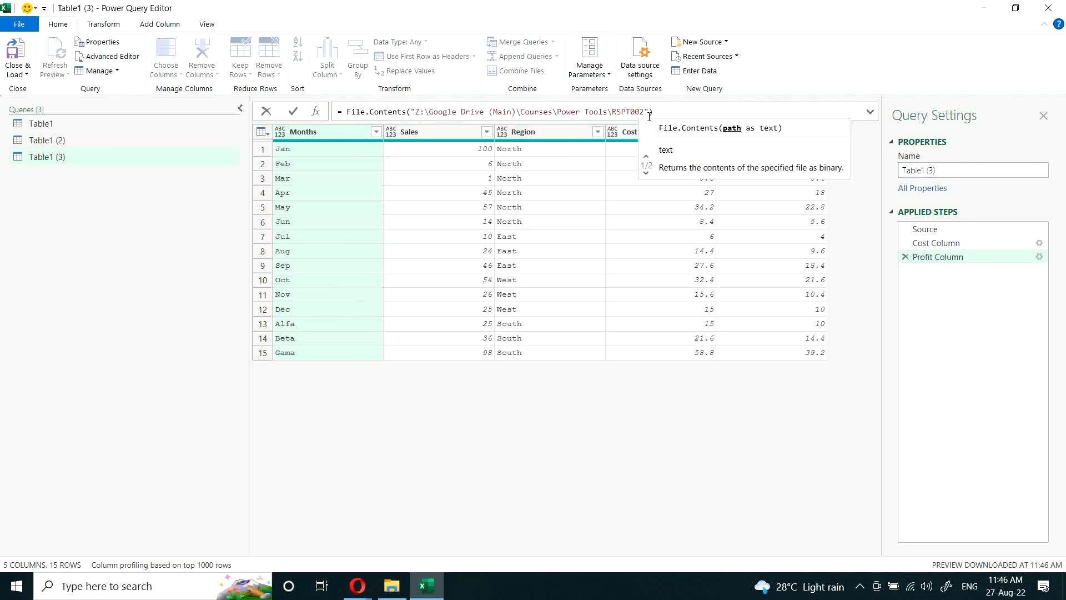
pyautogui.write('\\')
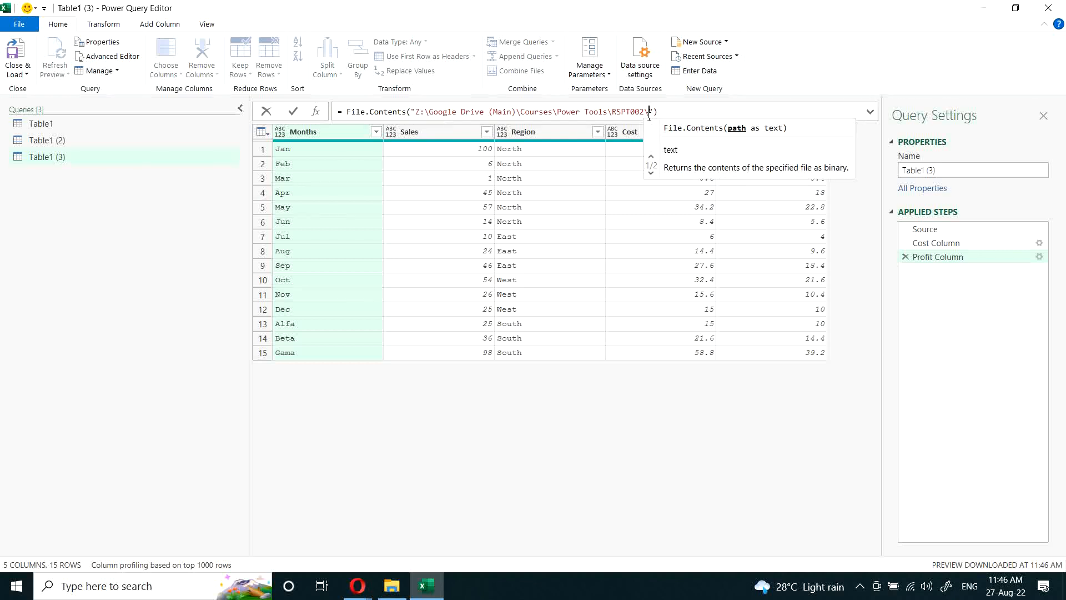
pyautogui.write('001.xl;s')
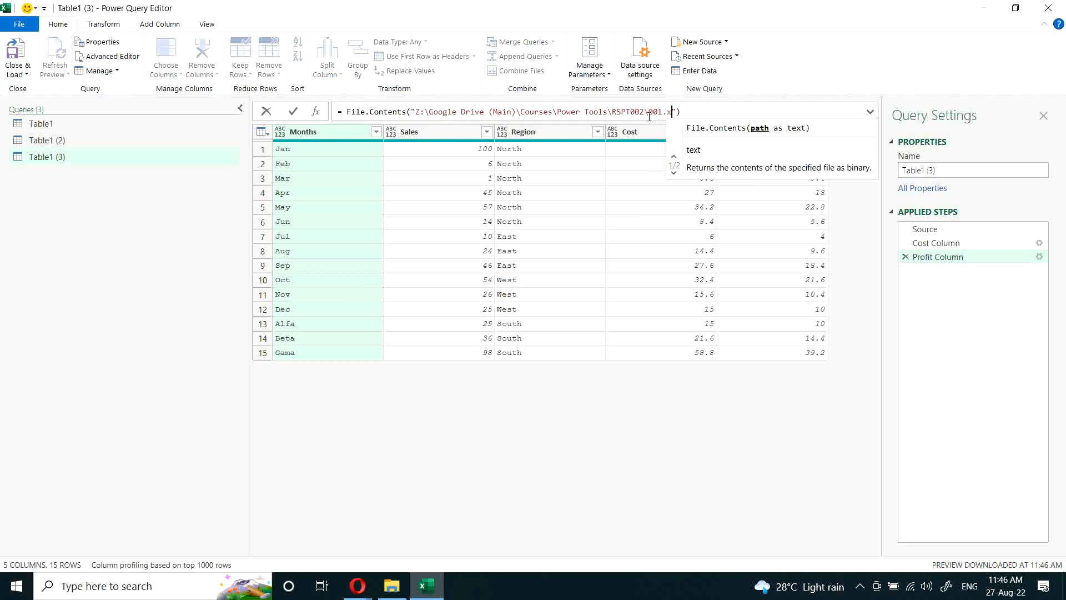
pyautogui.press('BackSpace')
pyautogui.press('BackSpace')
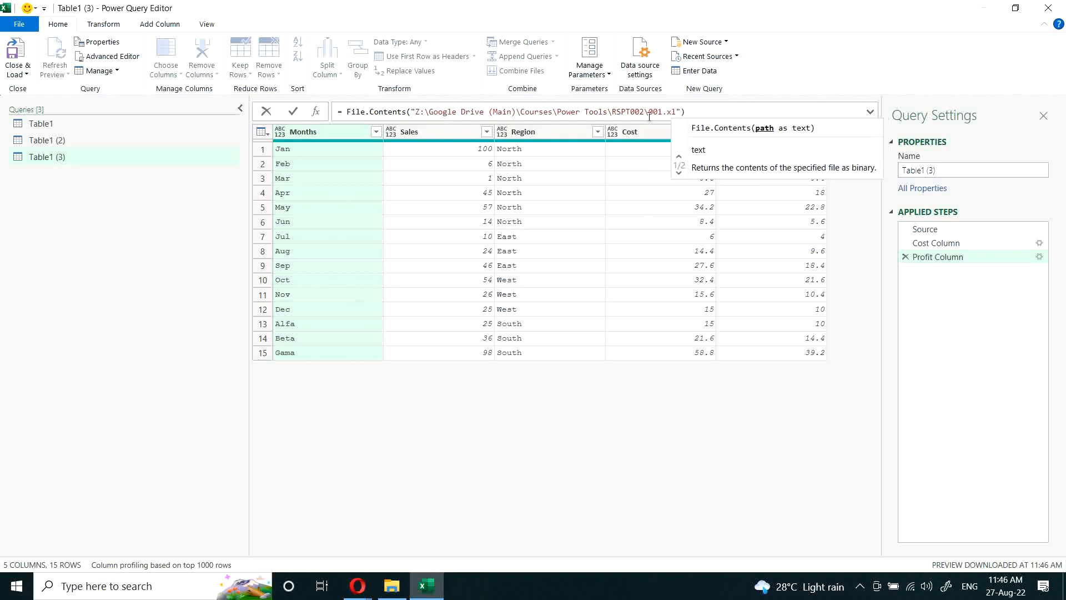
pyautogui.write('xlsx')
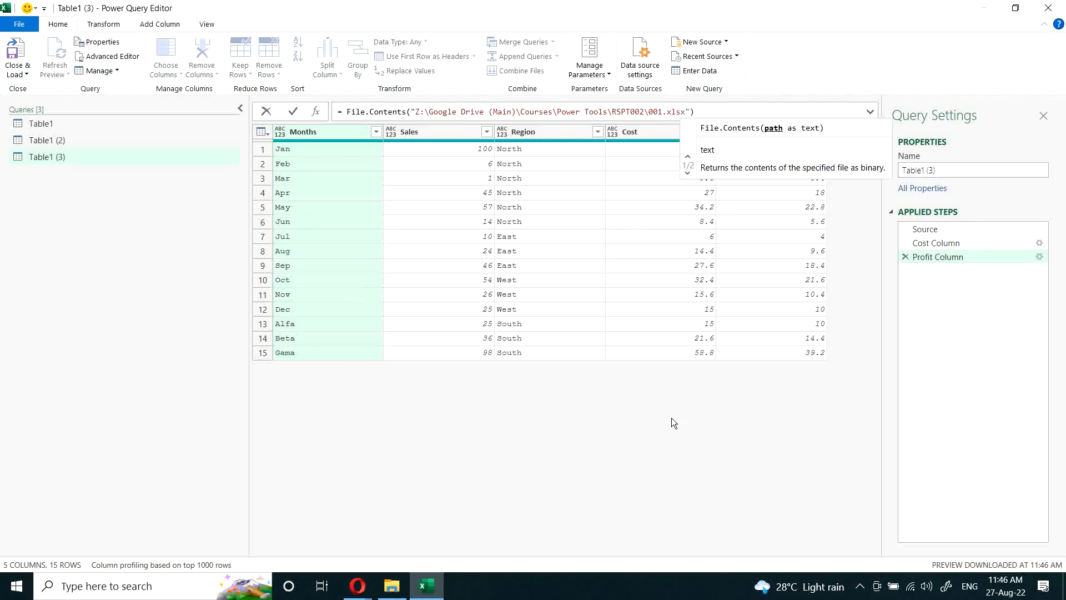
pyautogui.press('Return')
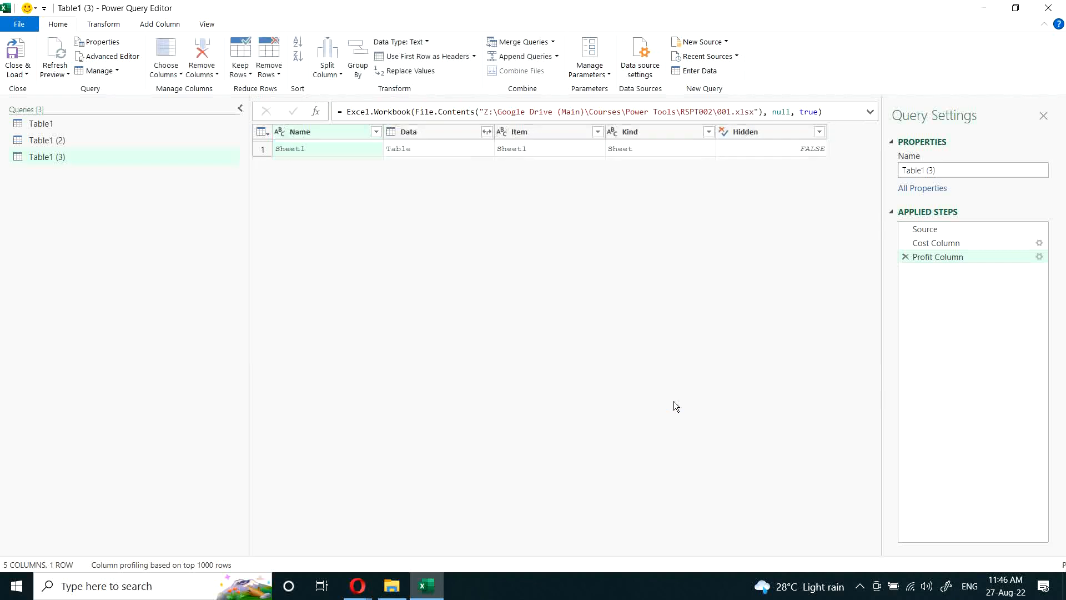
# Step: Preview the nested Sheet1 table and append {0}[Data] to the Excel.Workbook formula to extract it
pyautogui.click(426, 151)
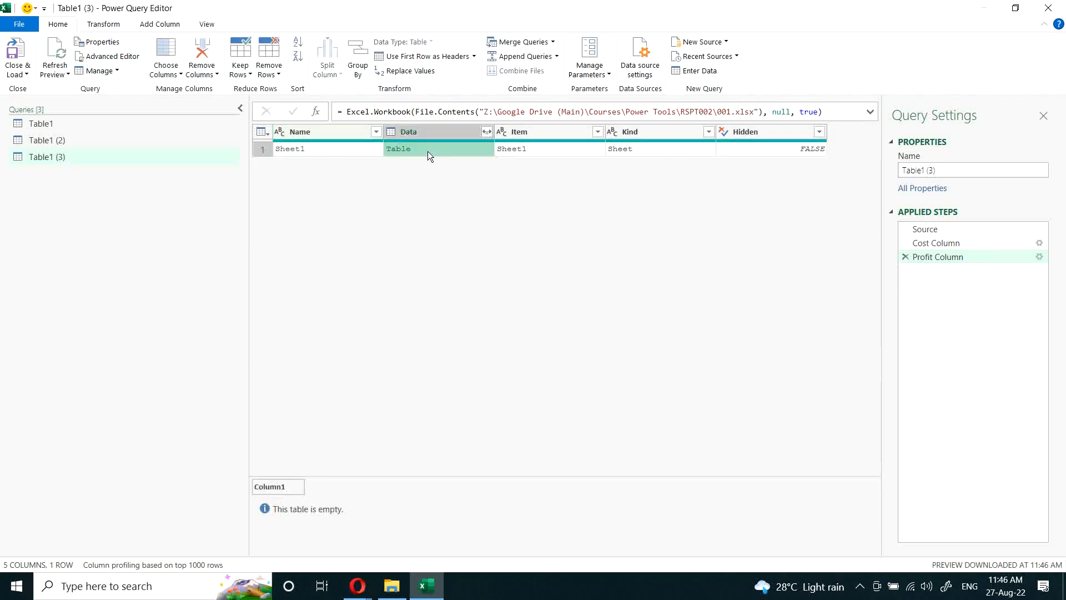
pyautogui.click(871, 112)
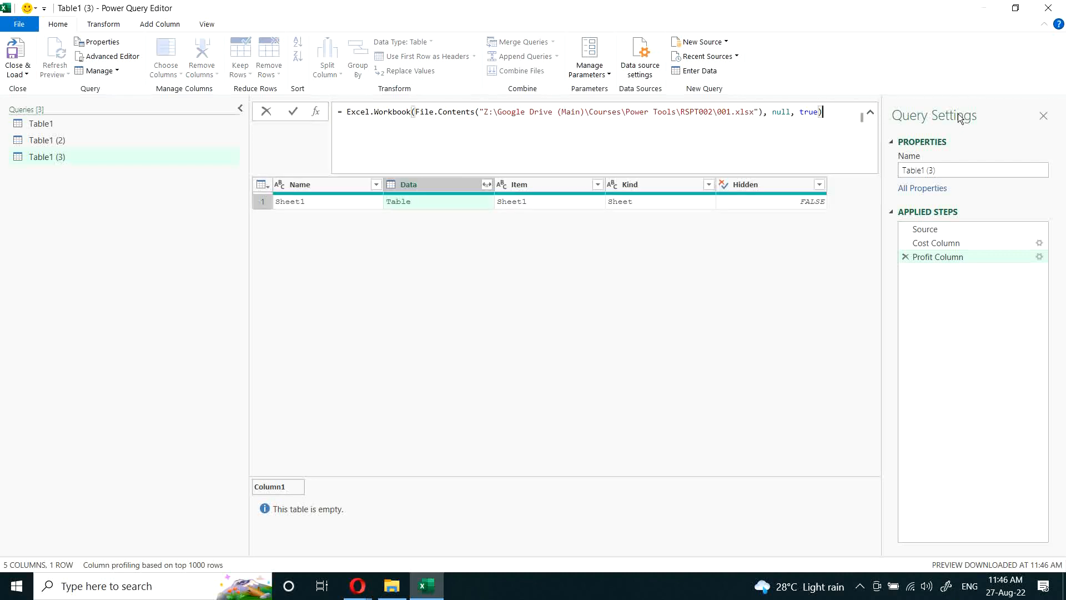
pyautogui.write('{0}[Data')
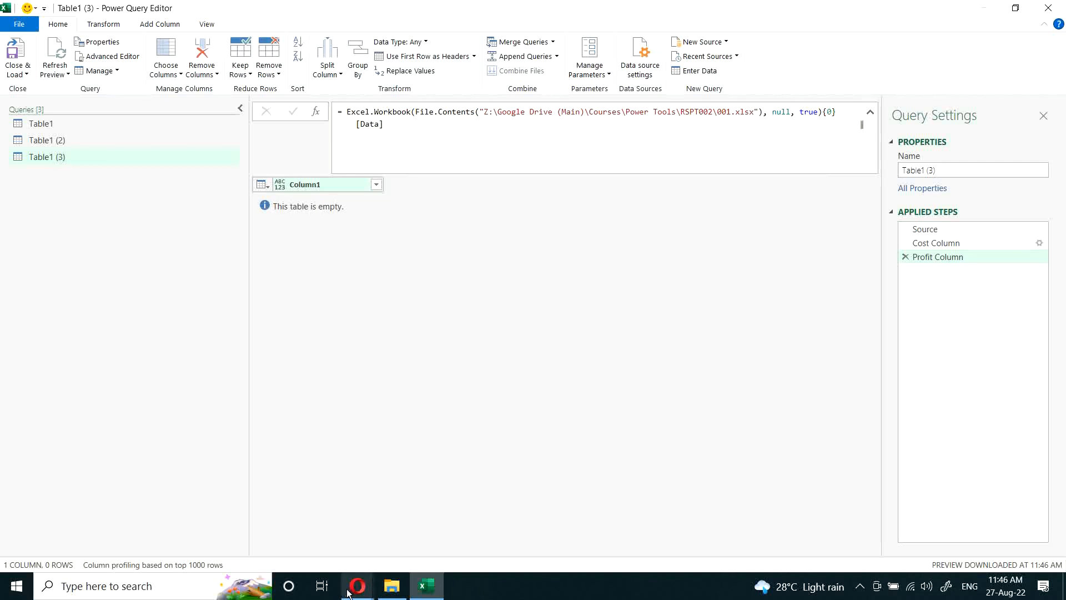
# Step: Close the Power Query Editor and keep the query changes
pyautogui.click(392, 585)
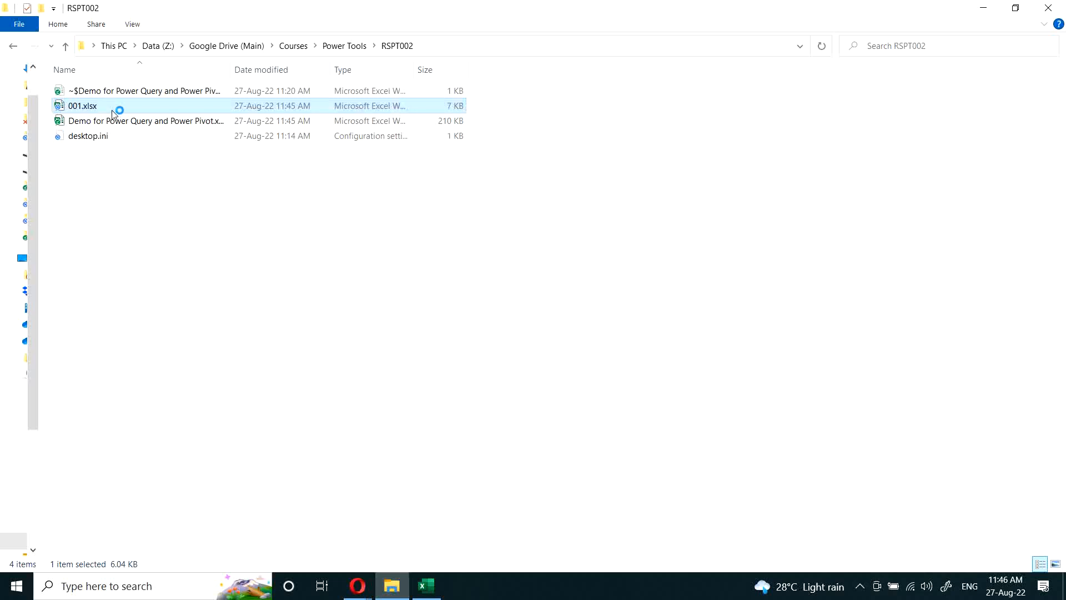
pyautogui.hotkey('alt', 'Tab')
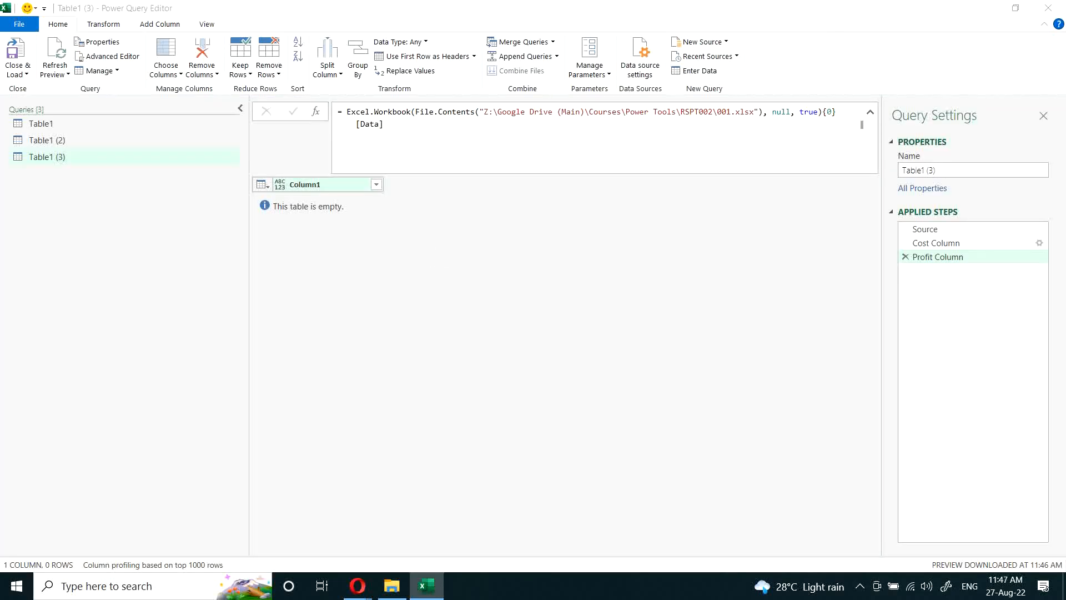
pyautogui.click(1046, 13)
pyautogui.click(546, 313)
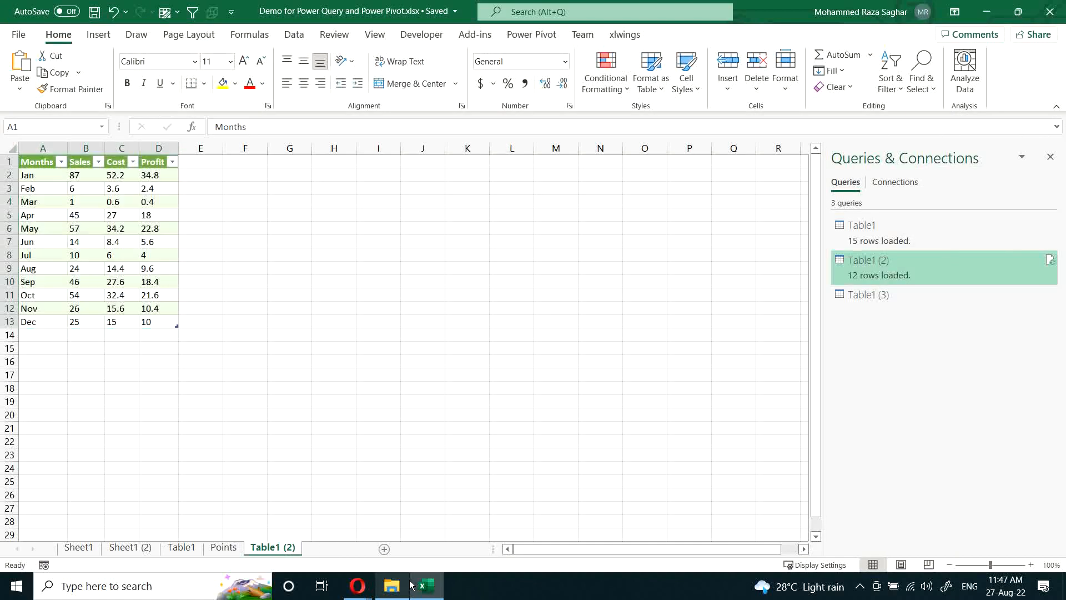
# Step: Open 001.xlsx from the RSPT002 folder and bring its window to the front
pyautogui.click(391, 586)
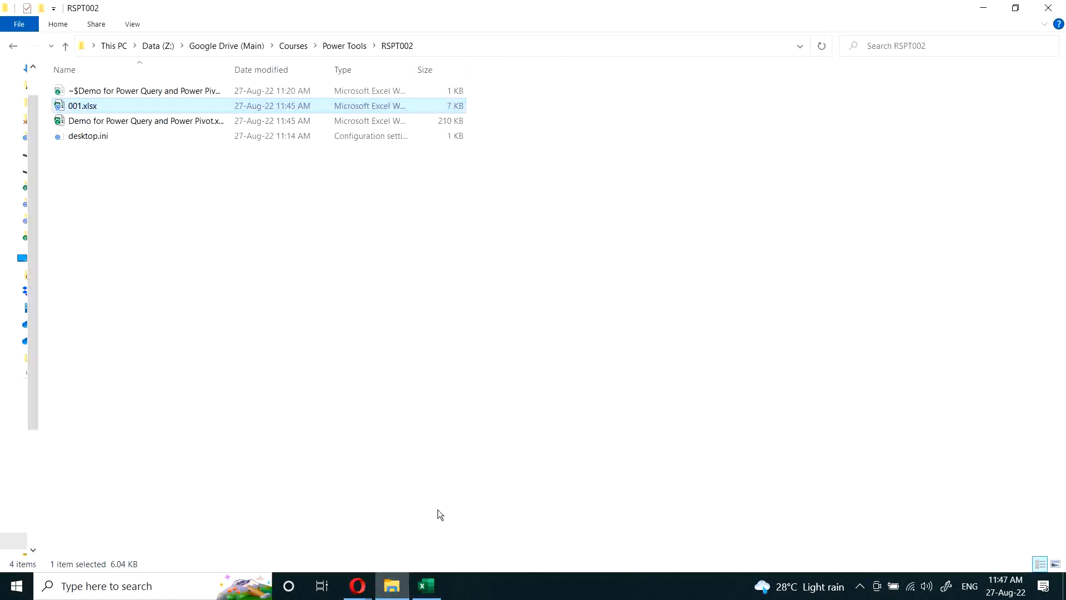
pyautogui.doubleClick(69, 105)
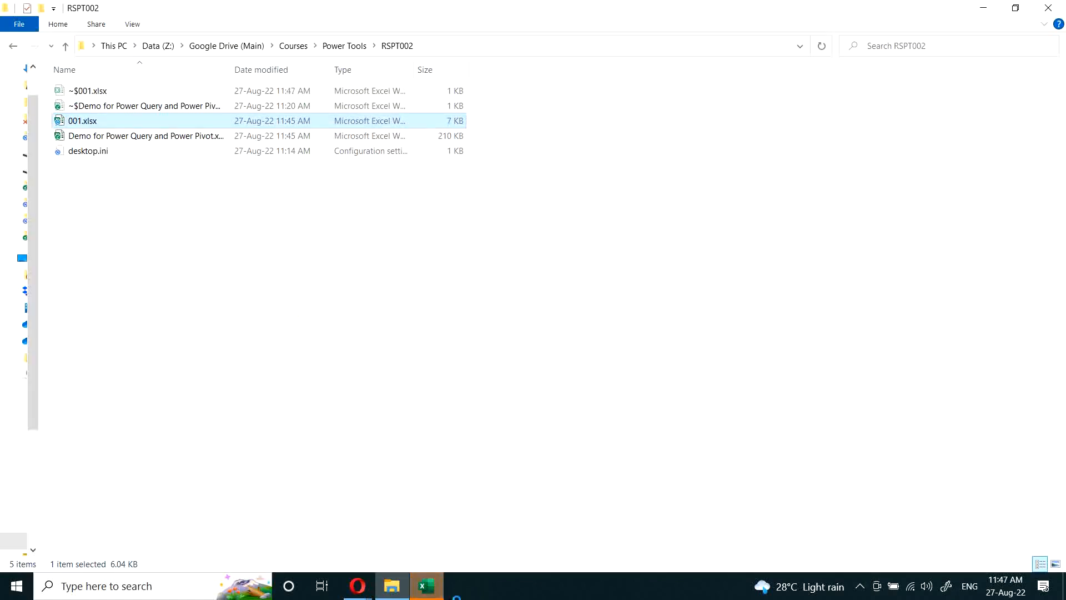
pyautogui.moveTo(432, 591)
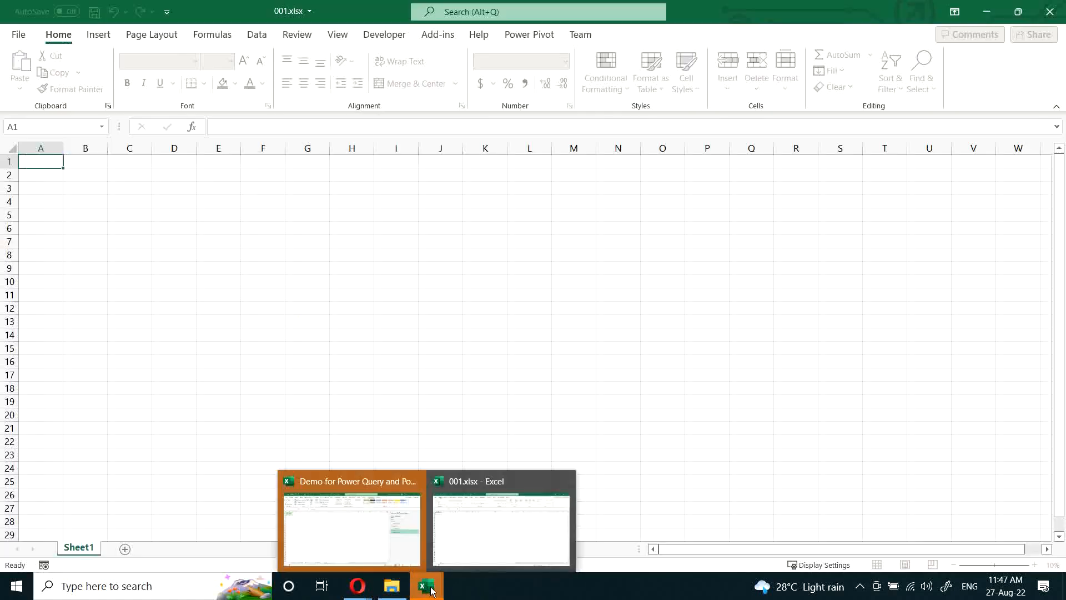
pyautogui.click(477, 530)
# Step: Enter the heading "Region" in cell A1 of Sheet1 in 001.xlsx
pyautogui.keyDown('ctrl'); pyautogui.scroll(10, 262, 297); pyautogui.keyUp('ctrl')
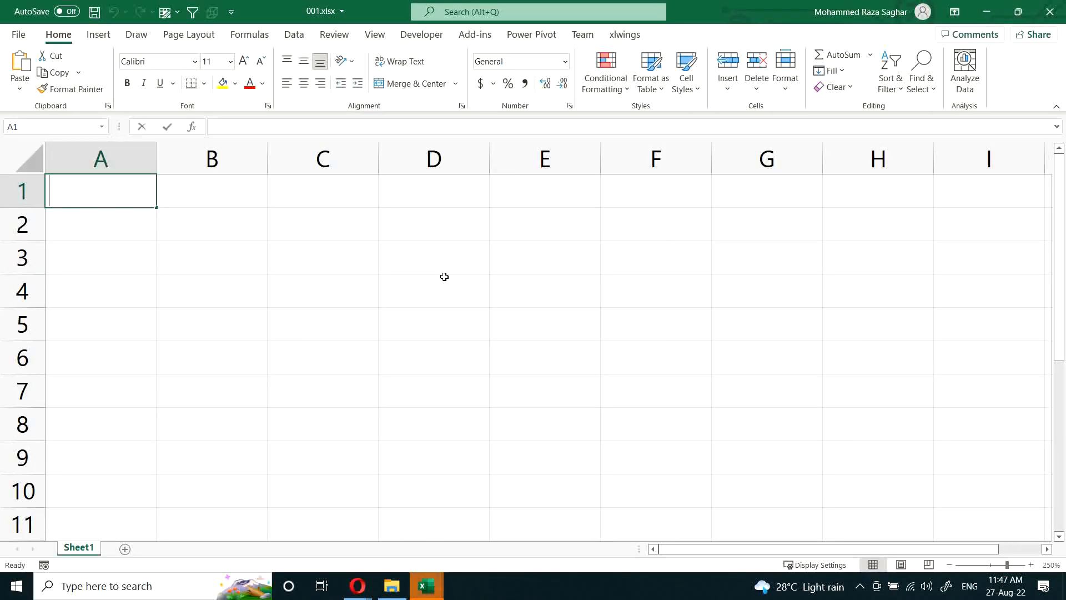
pyautogui.write('REgion')
pyautogui.press('Return')
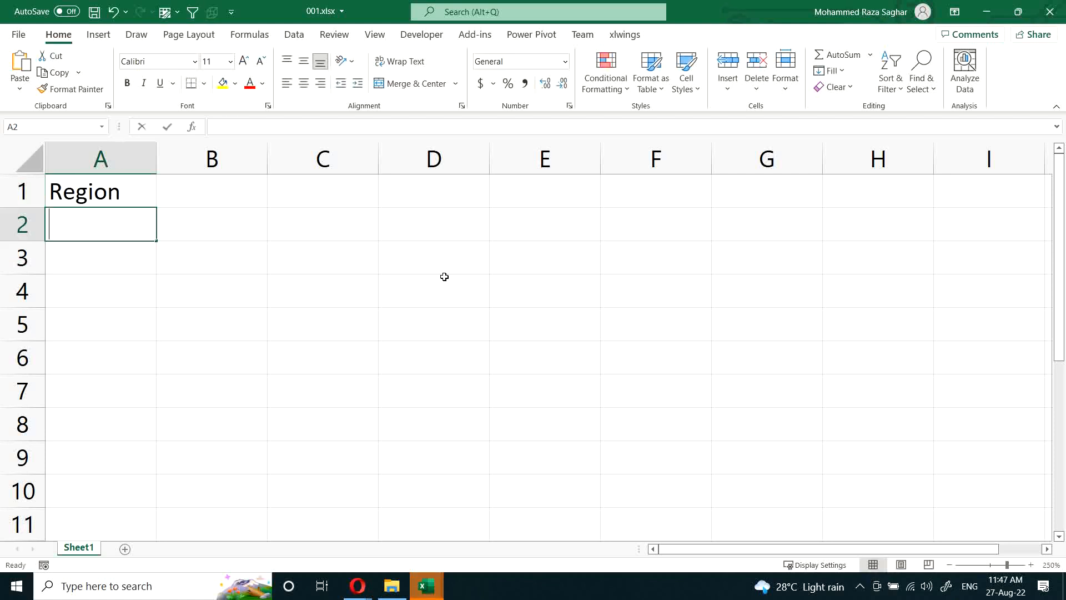
# Step: Enter "North" in A2 and autofill the region names East, West and South down to A5
pyautogui.write('North')
pyautogui.press('Return')
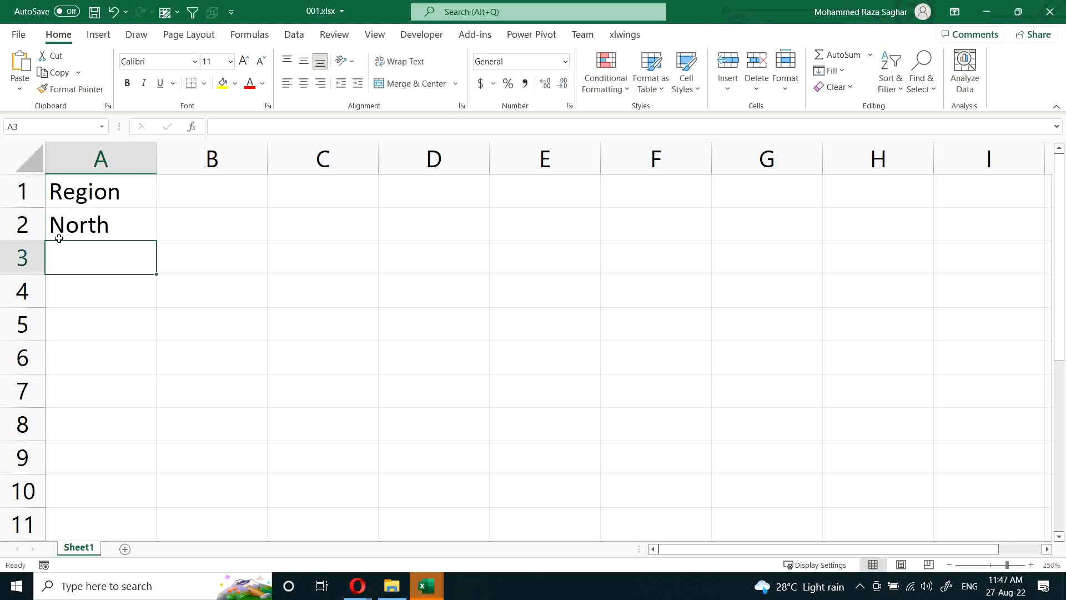
pyautogui.click(106, 217)
pyautogui.moveTo(155, 239); pyautogui.dragTo(157, 331)
# Step: Enter the heading "Sales" in cell B1
pyautogui.click(201, 196)
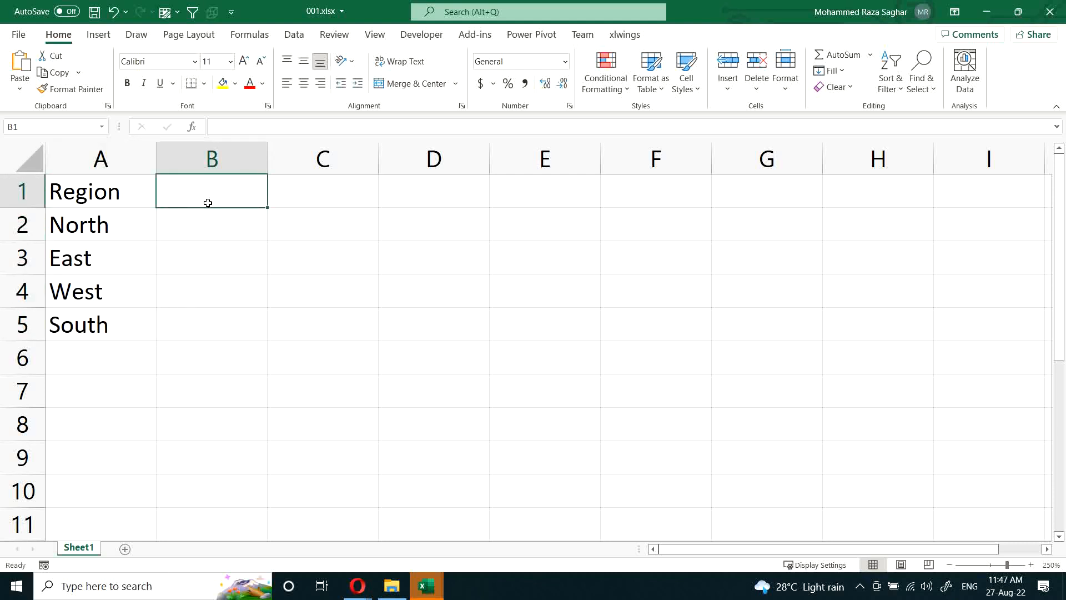
pyautogui.write('Sales')
pyautogui.press('Return')
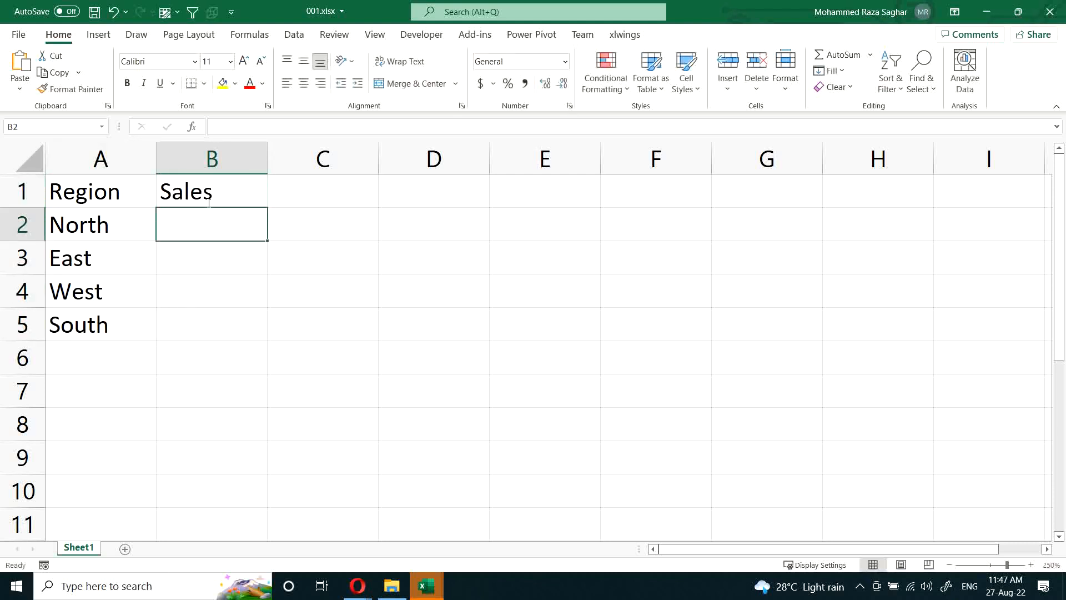
# Step: Fill B2:B5 with the formula =RANDBETWEEN(1,1000) in one entry
pyautogui.hotkey('shift', 'Down')
pyautogui.hotkey('shift', 'Down')
pyautogui.hotkey('shift', 'Down')
pyautogui.write('=ran')
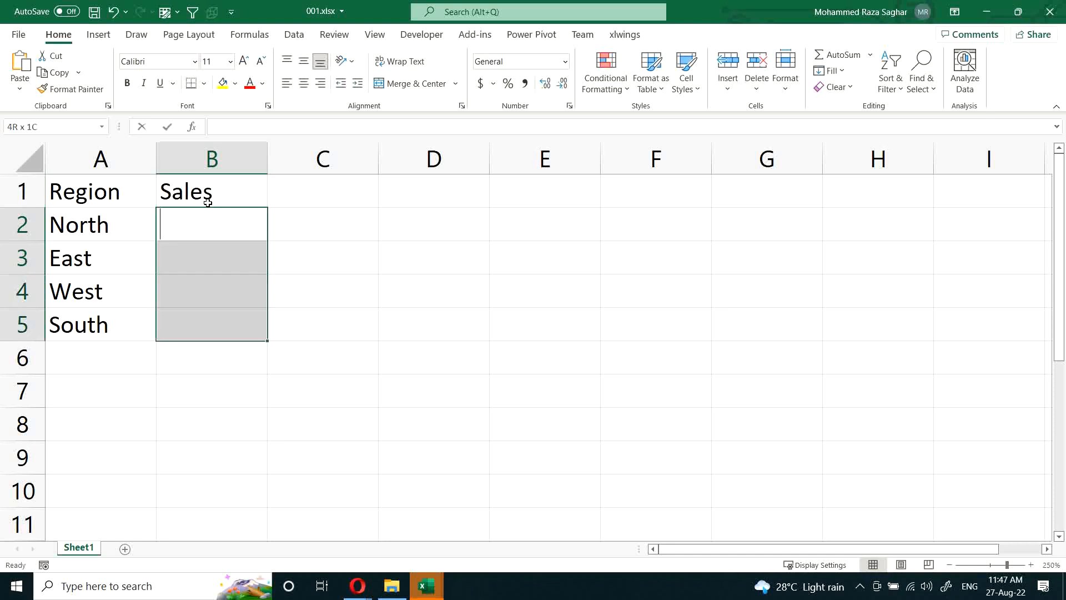
pyautogui.write('d')
pyautogui.press('Down')
pyautogui.press('Down')
pyautogui.press('Tab')
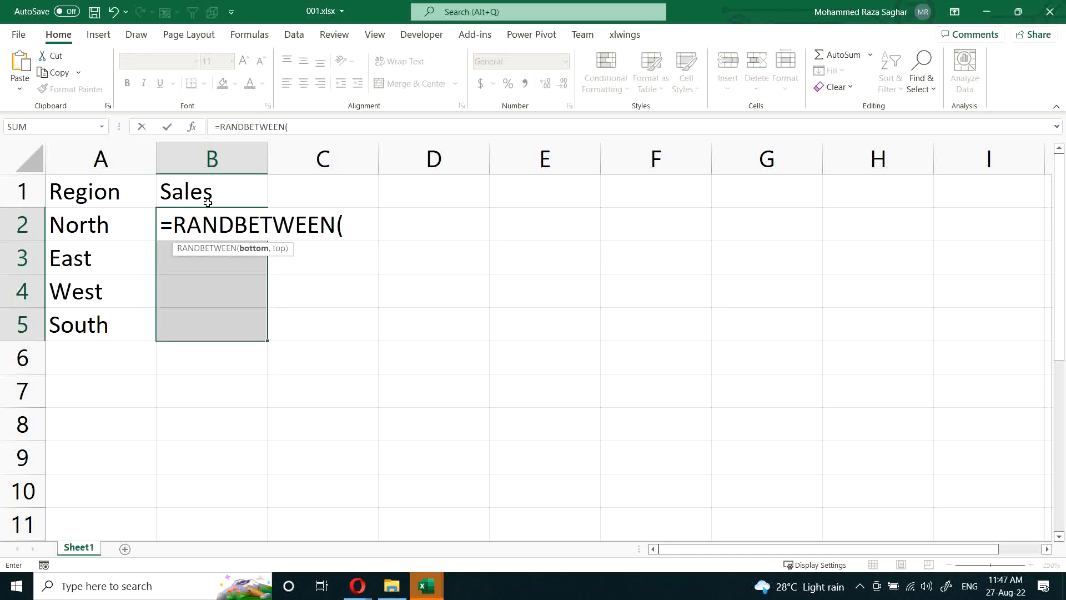
pyautogui.write('1,1000')
pyautogui.hotkey('ctrl', 'Return')
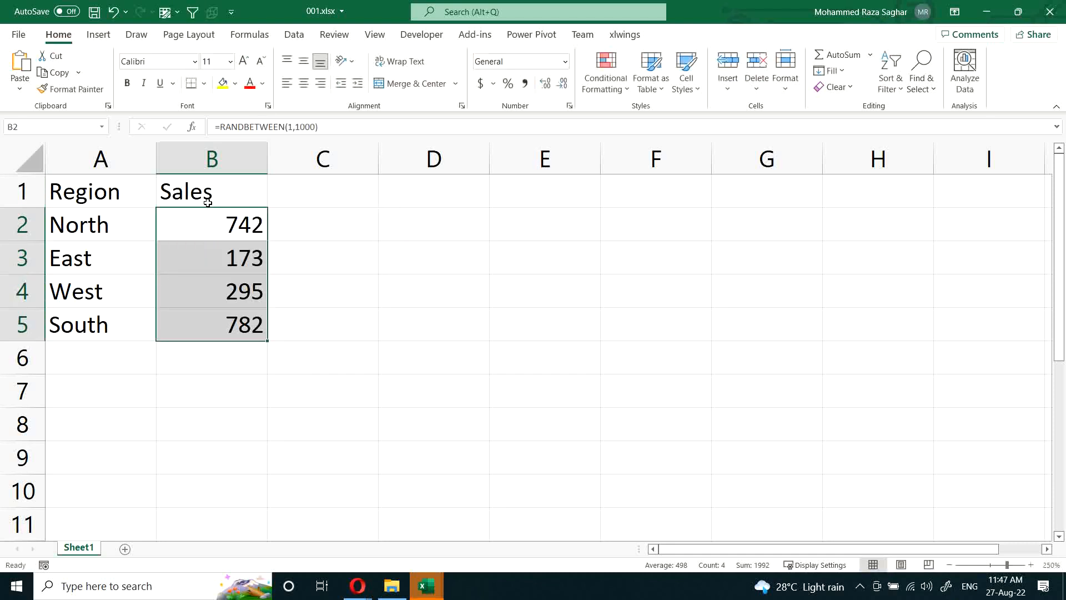
# Step: Replace the RANDBETWEEN formulas in B2:B5 with their values and save 001.xlsx
pyautogui.hotkey('ctrl', 'c')
pyautogui.hotkey('ctrl', 'alt', 'v')
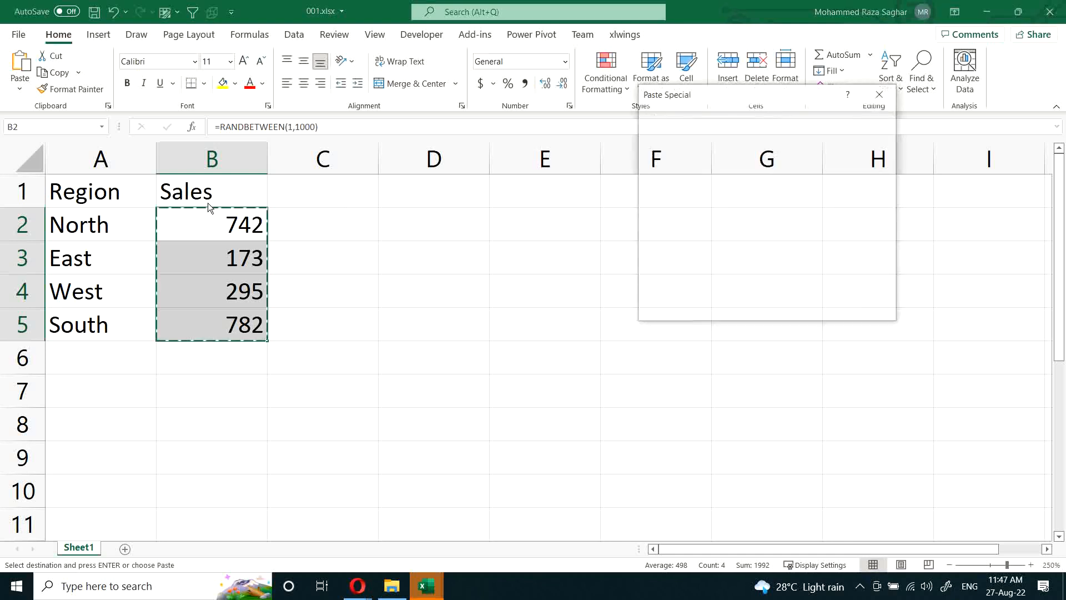
pyautogui.press('v')
pyautogui.press('Return')
pyautogui.click(139, 201)
pyautogui.hotkey('ctrl', 's')
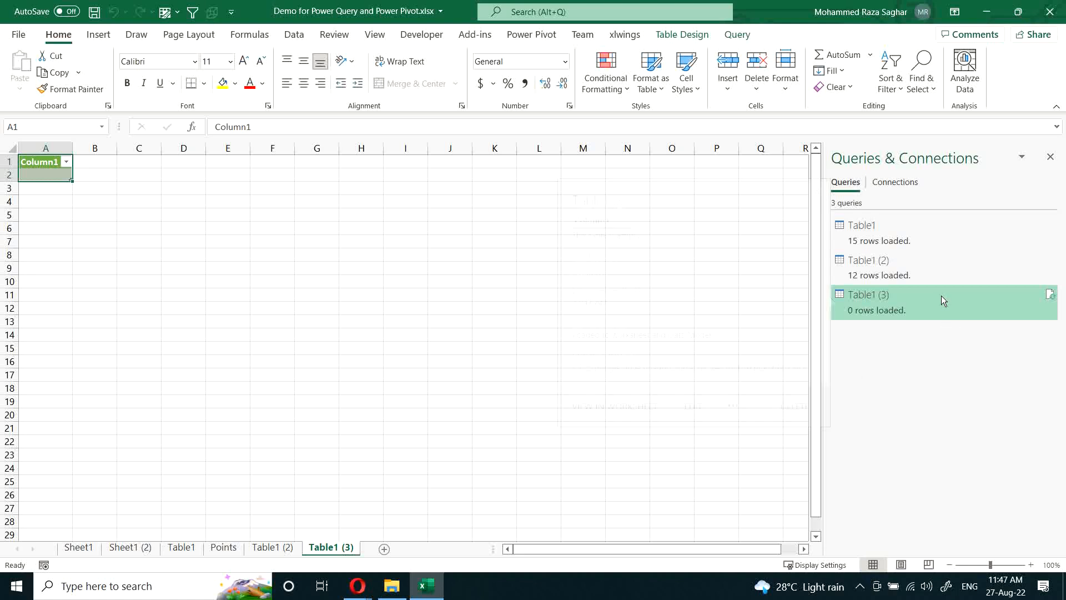
# Step: Refresh the output table on the Table1 (3) sheet and examine its loaded rows and generic column headers
pyautogui.rightClick(43, 174)
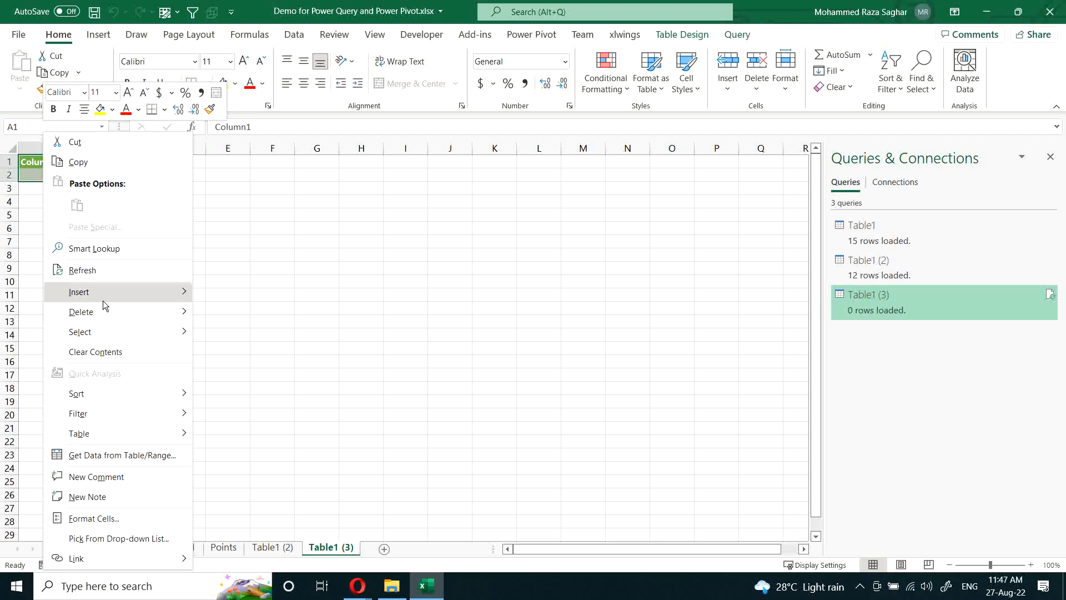
pyautogui.click(101, 270)
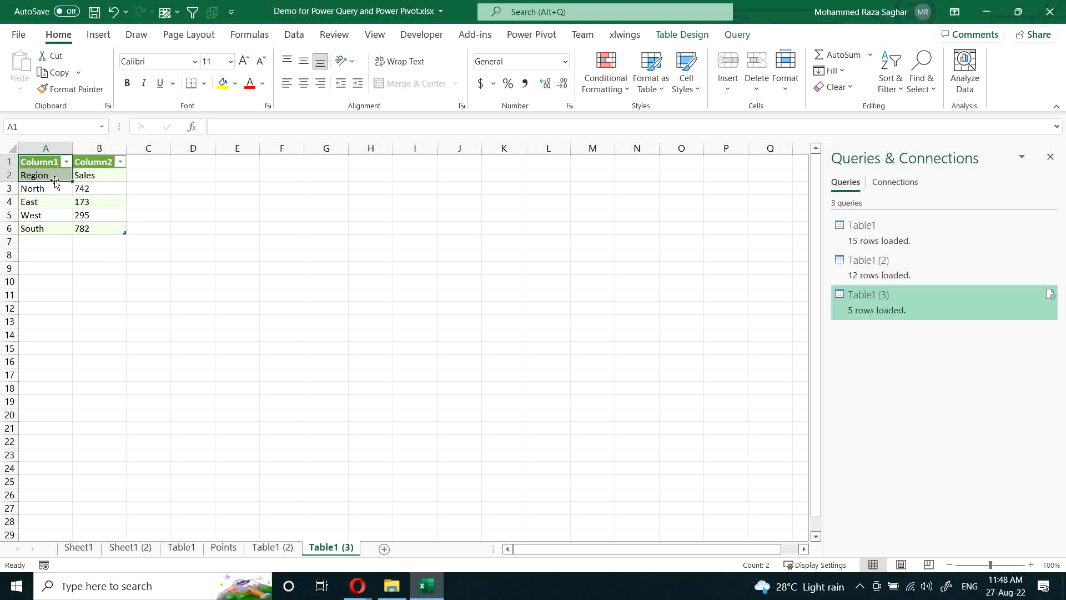
pyautogui.moveTo(52, 175); pyautogui.dragTo(53, 188)
pyautogui.keyDown('shift'); pyautogui.click(100, 231); pyautogui.keyUp('shift')
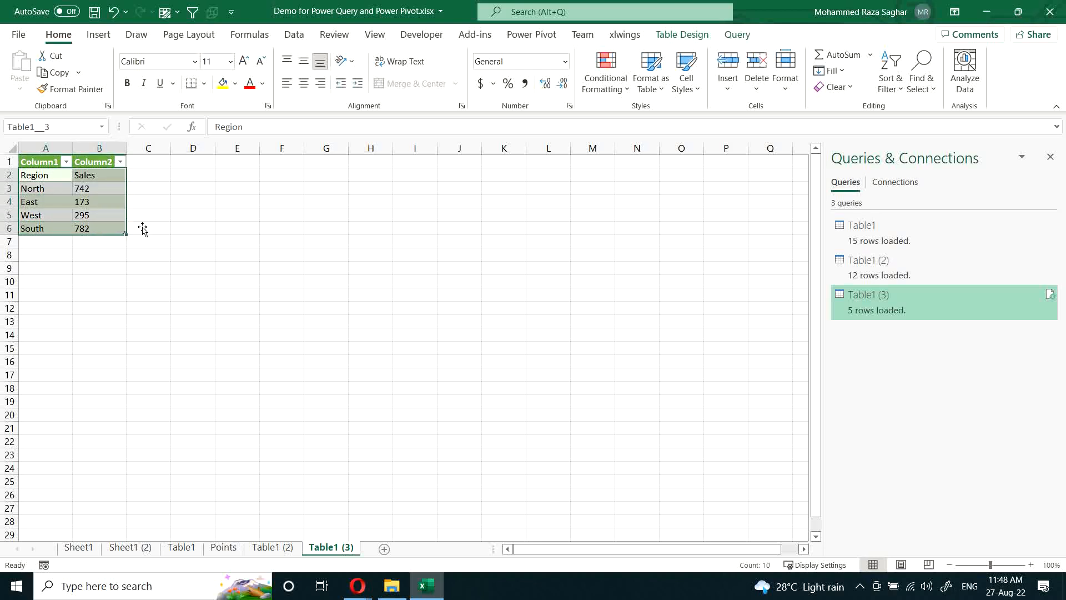
pyautogui.click(86, 252)
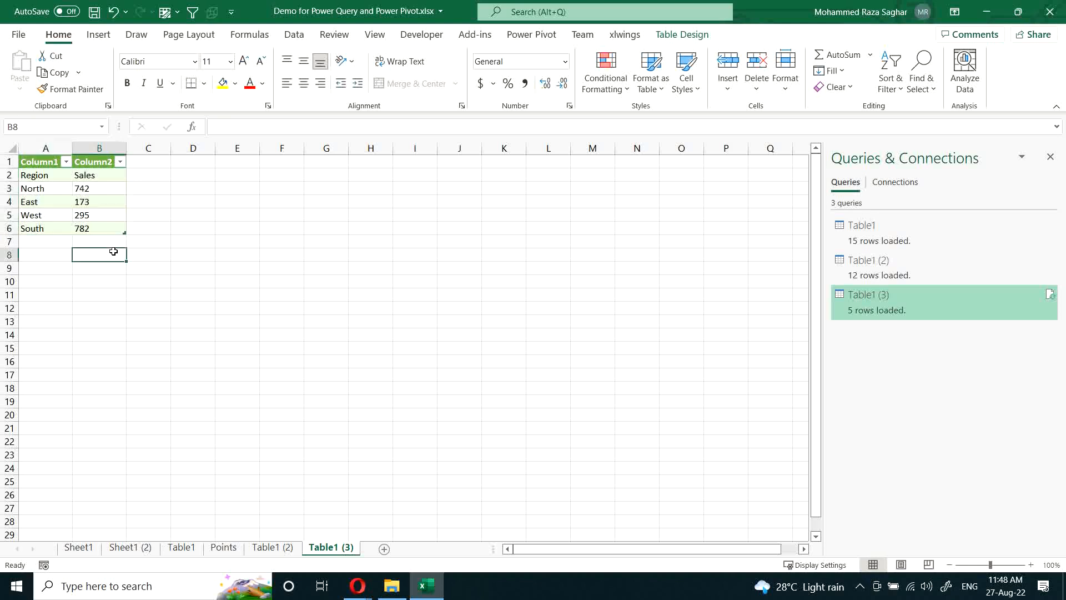
pyautogui.click(52, 175)
pyautogui.moveTo(81, 174); pyautogui.dragTo(112, 174)
pyautogui.moveTo(45, 162); pyautogui.dragTo(108, 161)
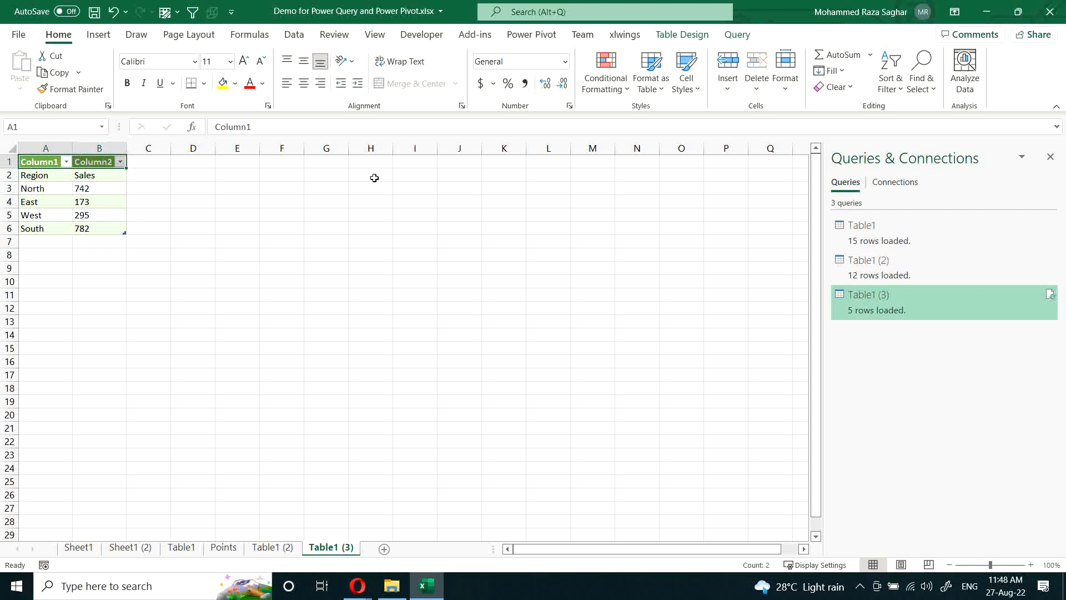
# Step: Open the Table1 (3) query for editing and try using its first row as headers, removing the added step
pyautogui.doubleClick(856, 304)
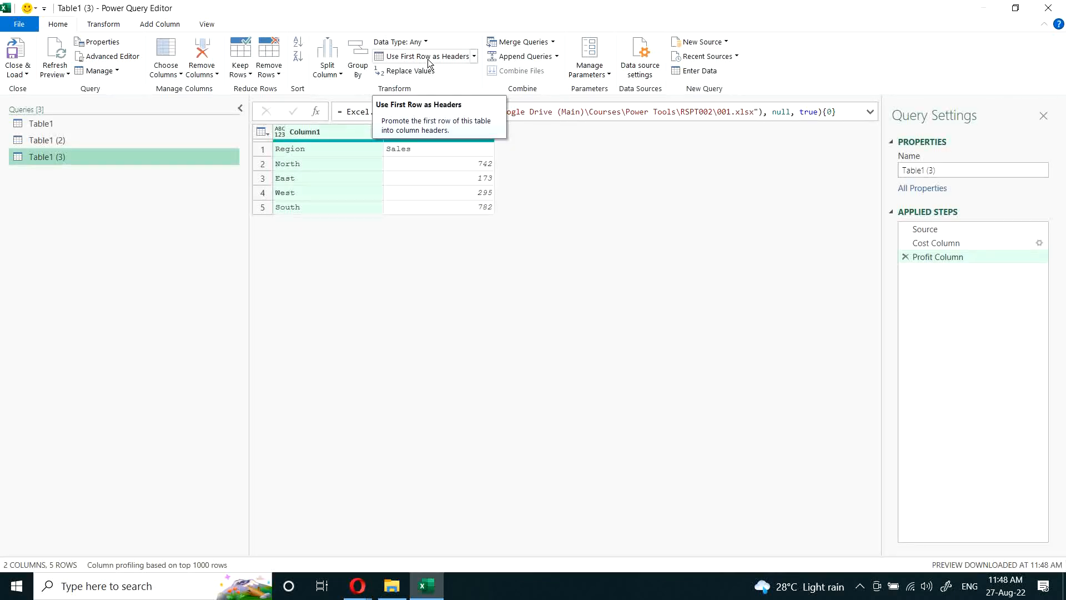
pyautogui.click(429, 59)
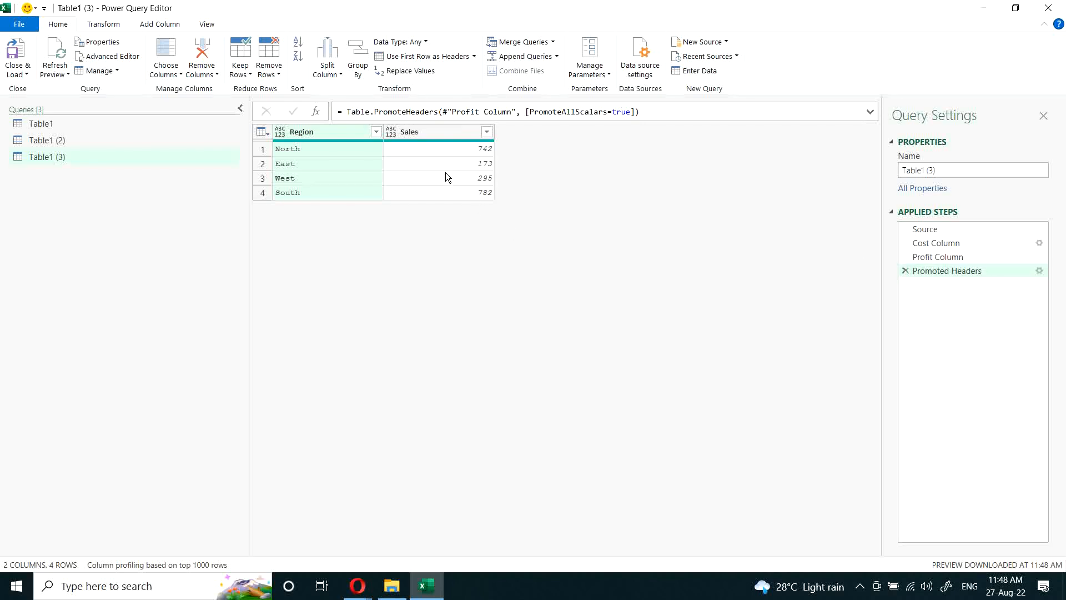
pyautogui.click(905, 270)
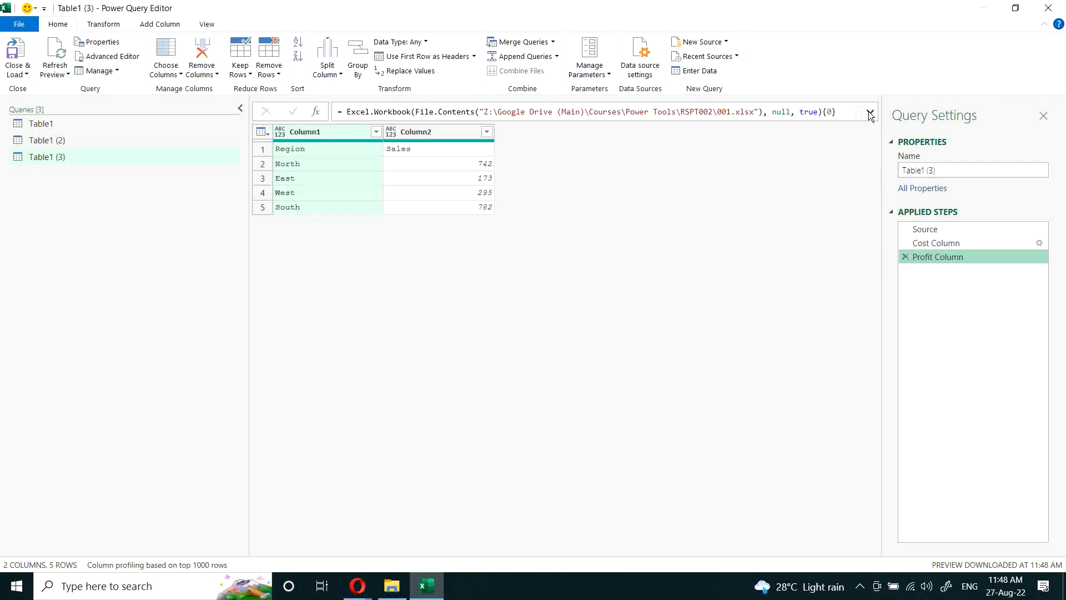
# Step: Delete the Source and Cost Column lines from the Table1 (3) query code, keeping let and only the Profit Column expression
pyautogui.click(869, 112)
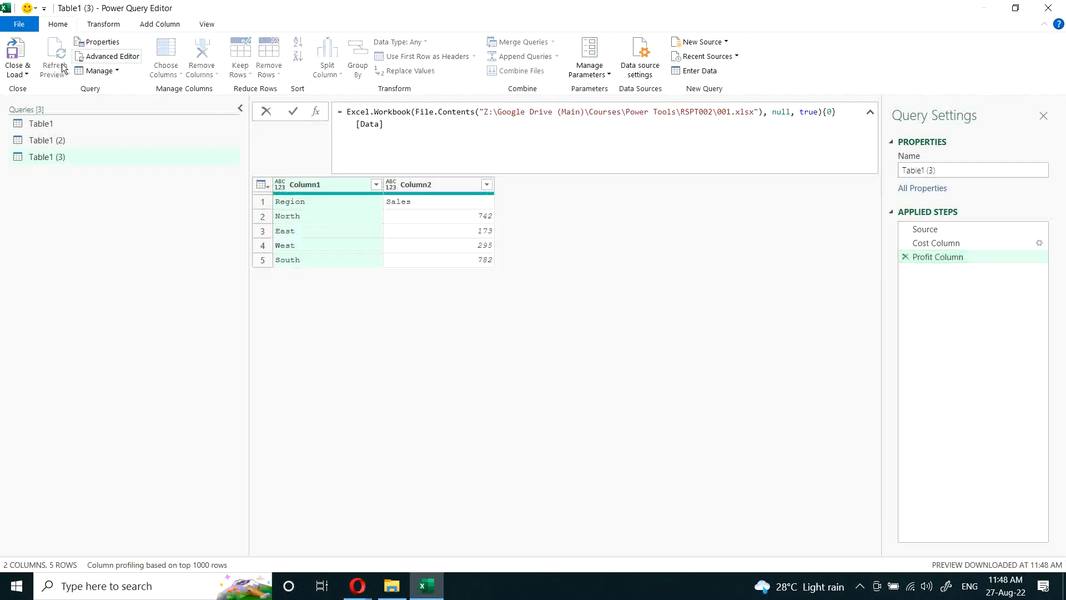
pyautogui.click(111, 56)
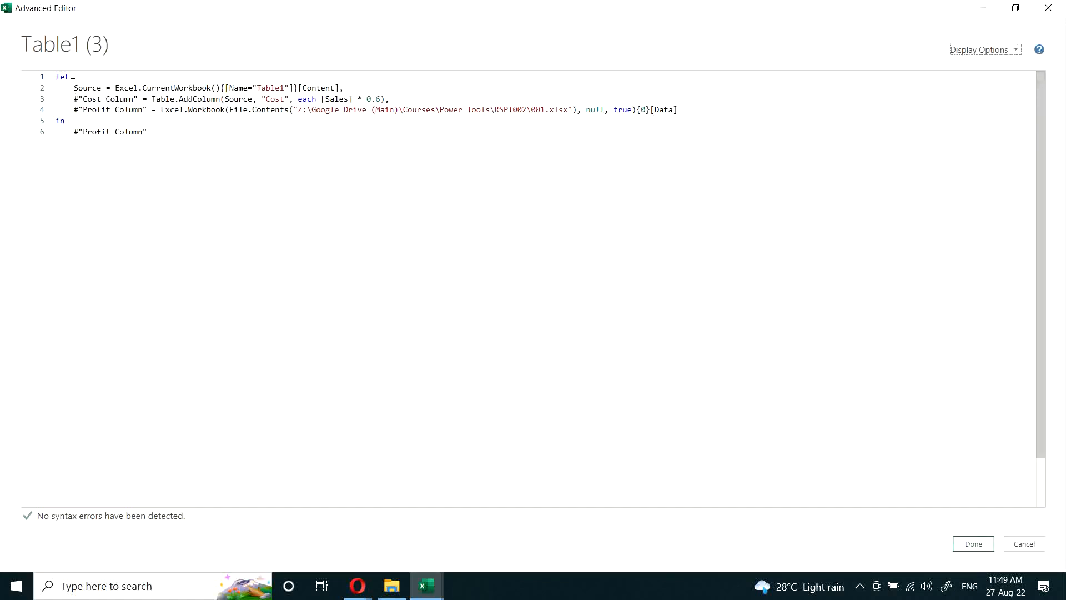
pyautogui.moveTo(106, 88); pyautogui.dragTo(392, 99)
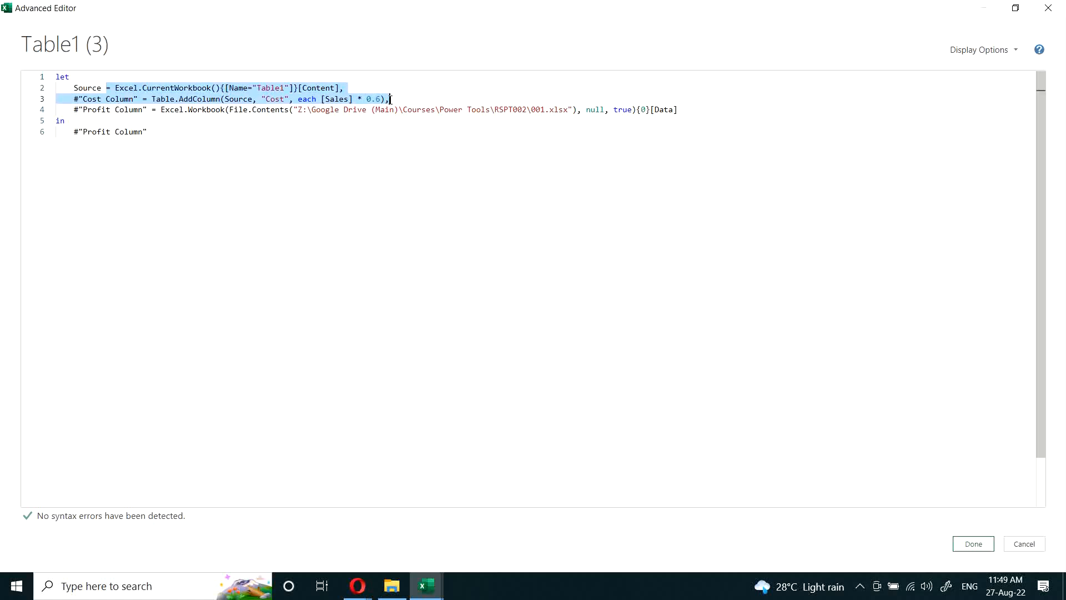
pyautogui.press('BackSpace')
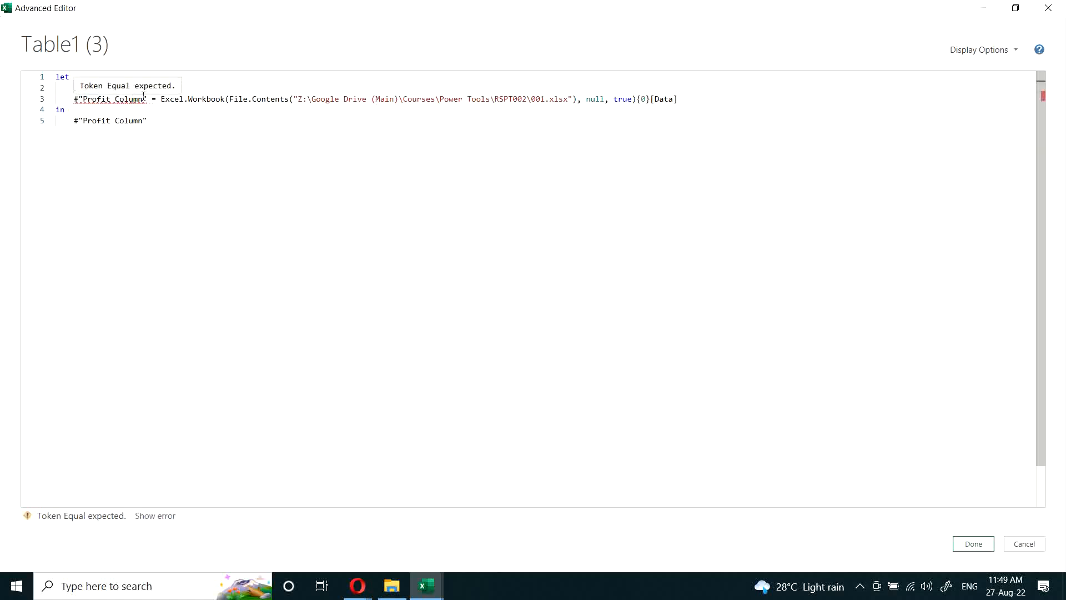
pyautogui.press('BackSpace')
pyautogui.press('BackSpace')
pyautogui.press('BackSpace')
pyautogui.press('BackSpace')
pyautogui.press('BackSpace')
pyautogui.press('BackSpace')
pyautogui.press('BackSpace')
pyautogui.press('BackSpace')
pyautogui.press('BackSpace')
pyautogui.press('BackSpace')
pyautogui.press('BackSpace')
pyautogui.press('BackSpace')
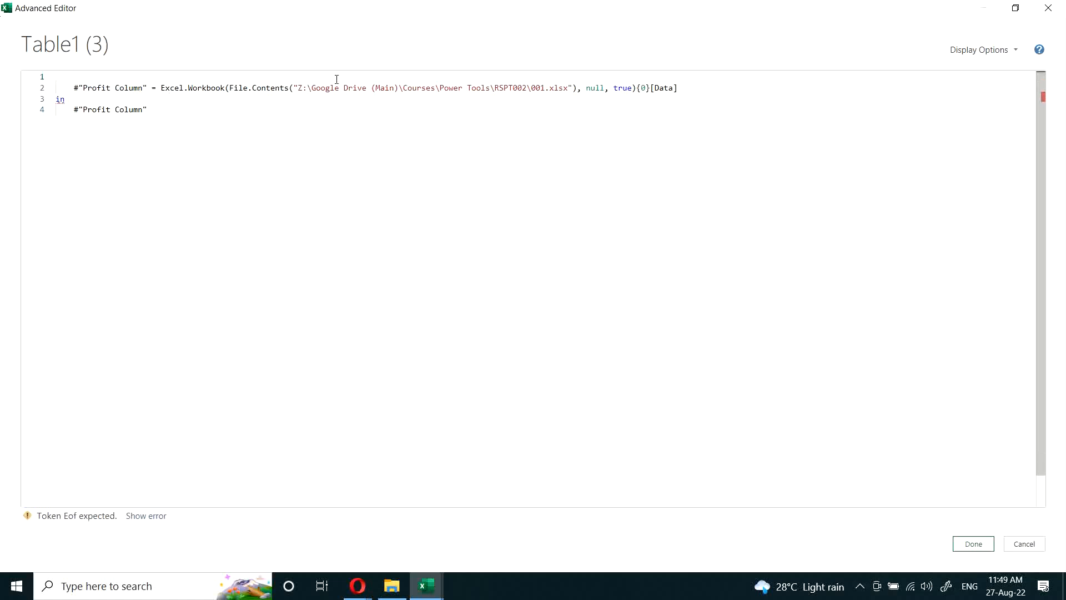
pyautogui.write('let')
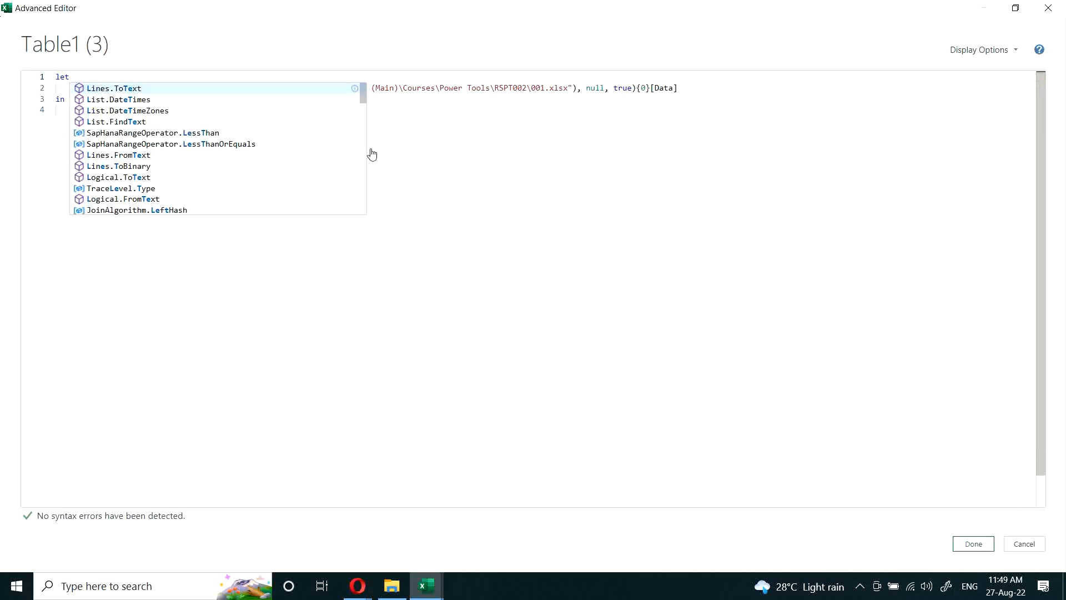
pyautogui.click(426, 155)
pyautogui.click(987, 544)
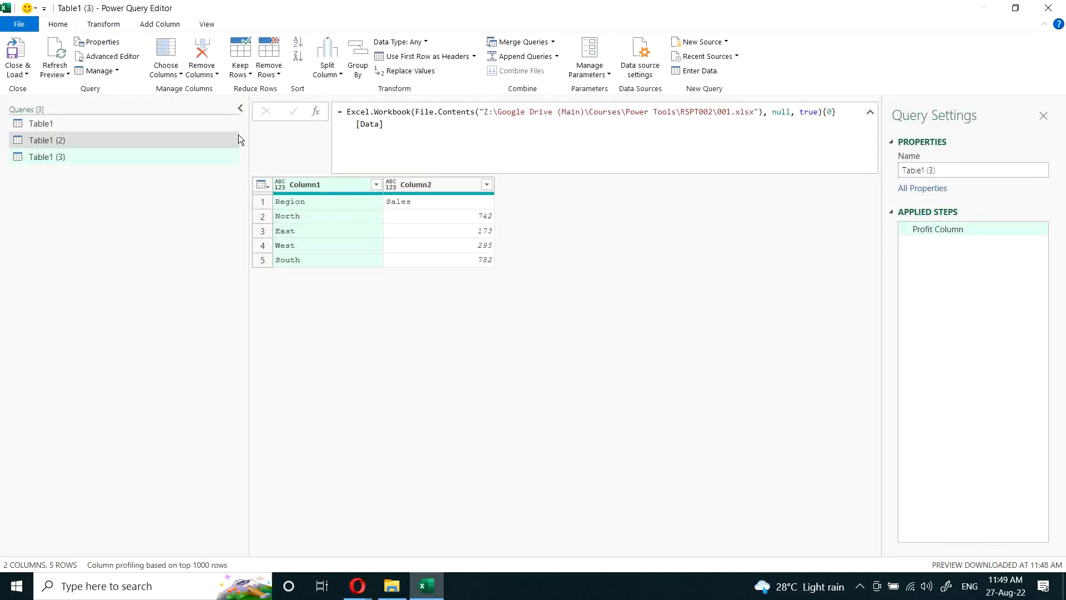
# Step: Wrap the Excel.Workbook formula in a let expression that assigns it to Tbl1 and returns it with in Tbl1
pyautogui.click(348, 115)
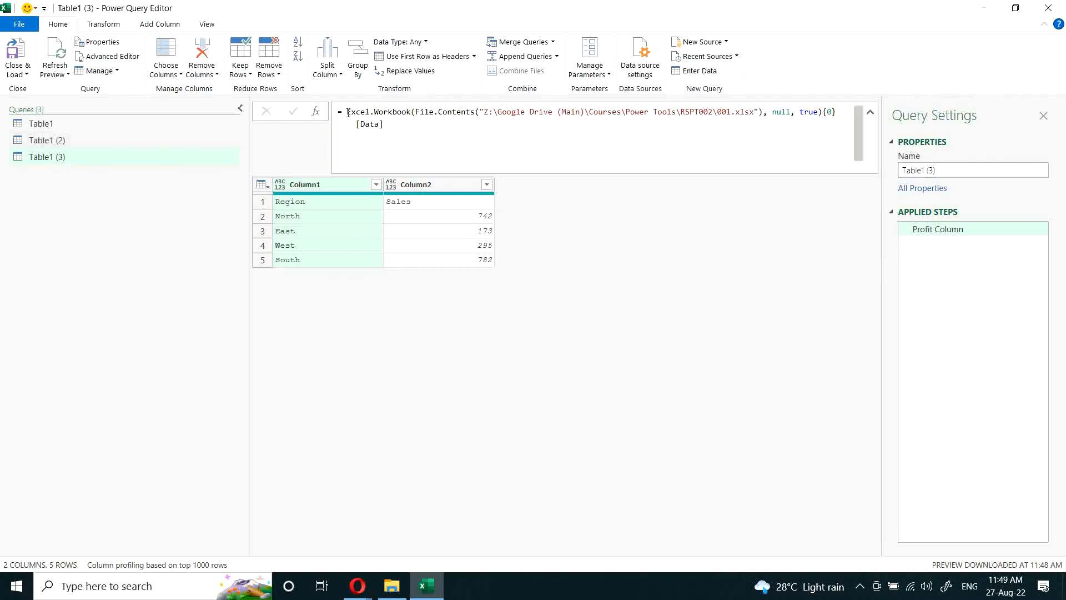
pyautogui.write('let')
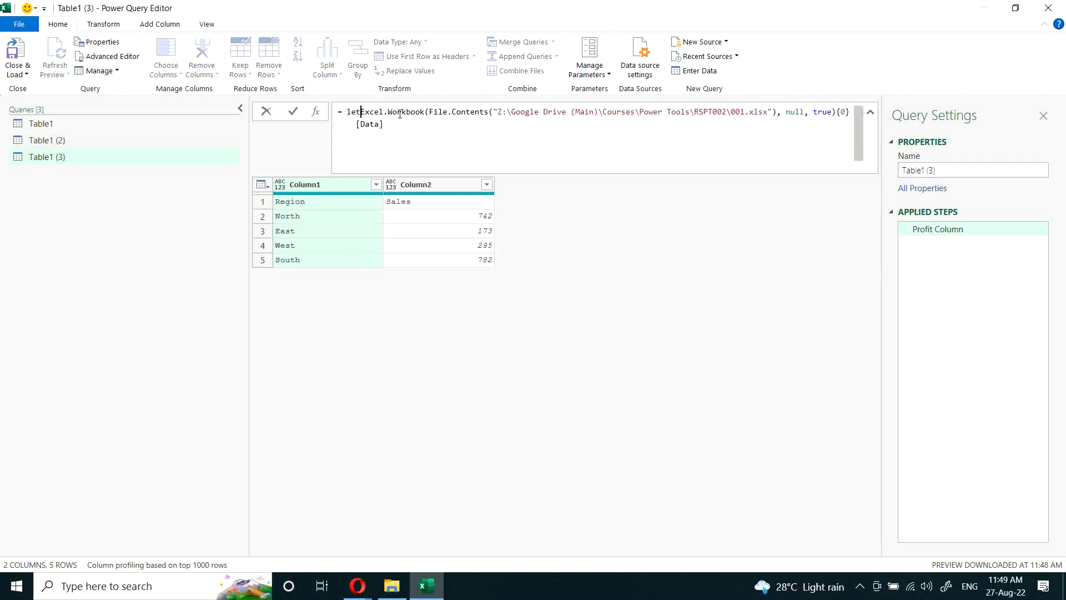
pyautogui.hotkey('shift', 'Return')
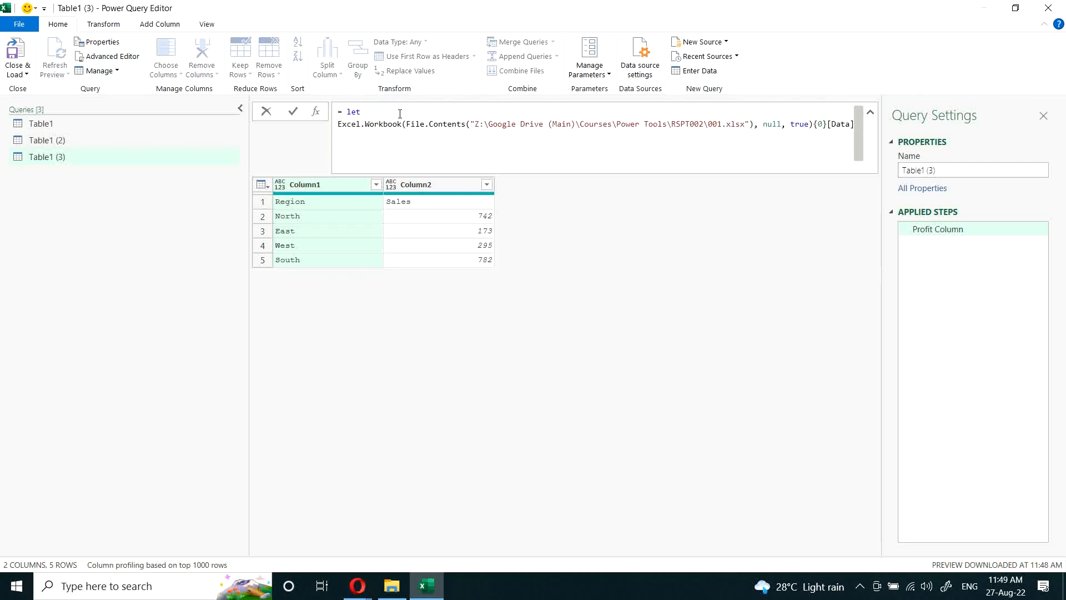
pyautogui.write('Tbl1 =')
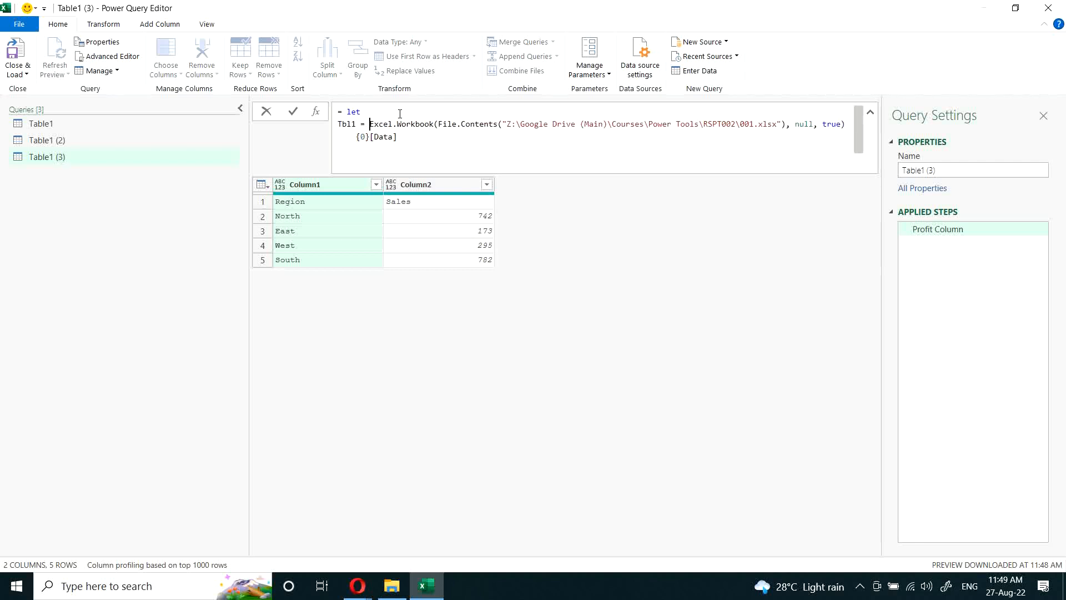
pyautogui.press('Down')
pyautogui.press('End')
pyautogui.hotkey('shift', 'Return')
pyautogui.write('Tbl1')
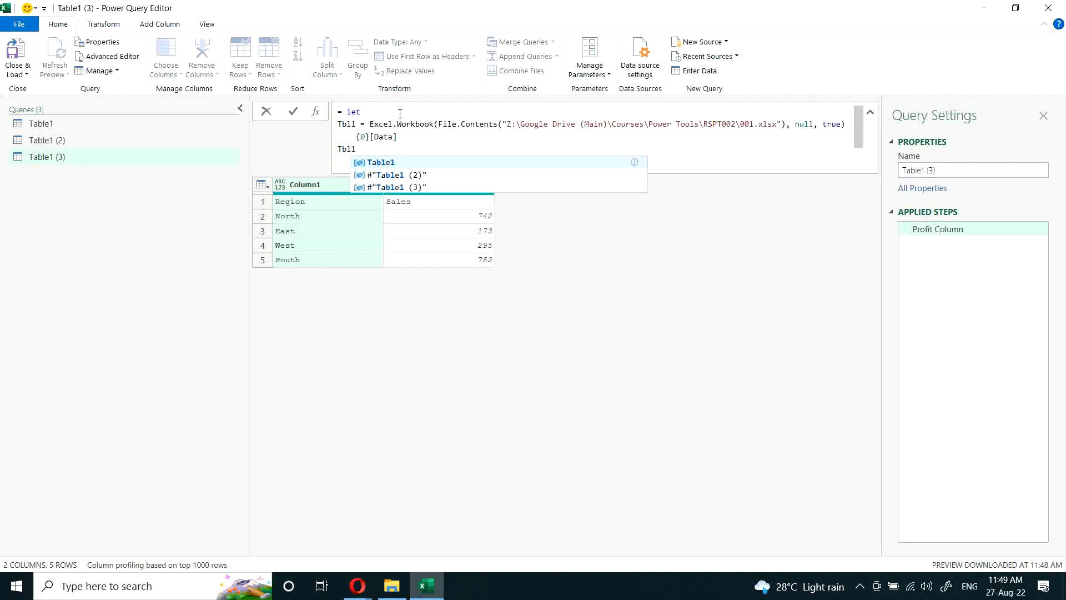
pyautogui.press('Home')
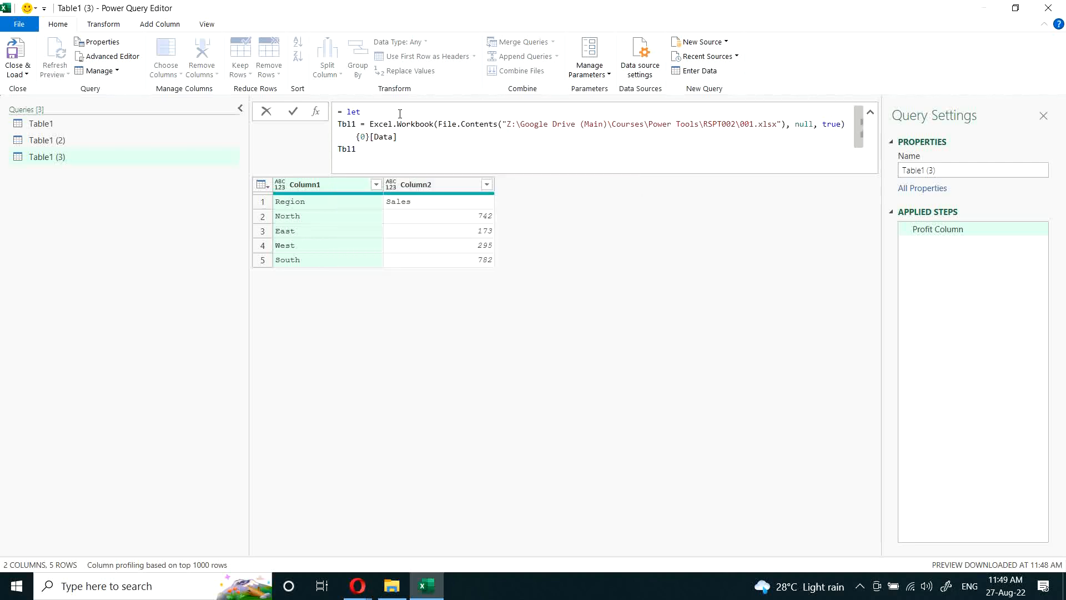
pyautogui.write('in')
# Step: Add the variable Tbl2 = Table.PromoteHeaders(Tbl1) to the let expression, return Tbl2 instead, and apply the formula
pyautogui.click(412, 136)
pyautogui.write(',')
pyautogui.press('Return')
pyautogui.write('Tbl2 = Table.promo')
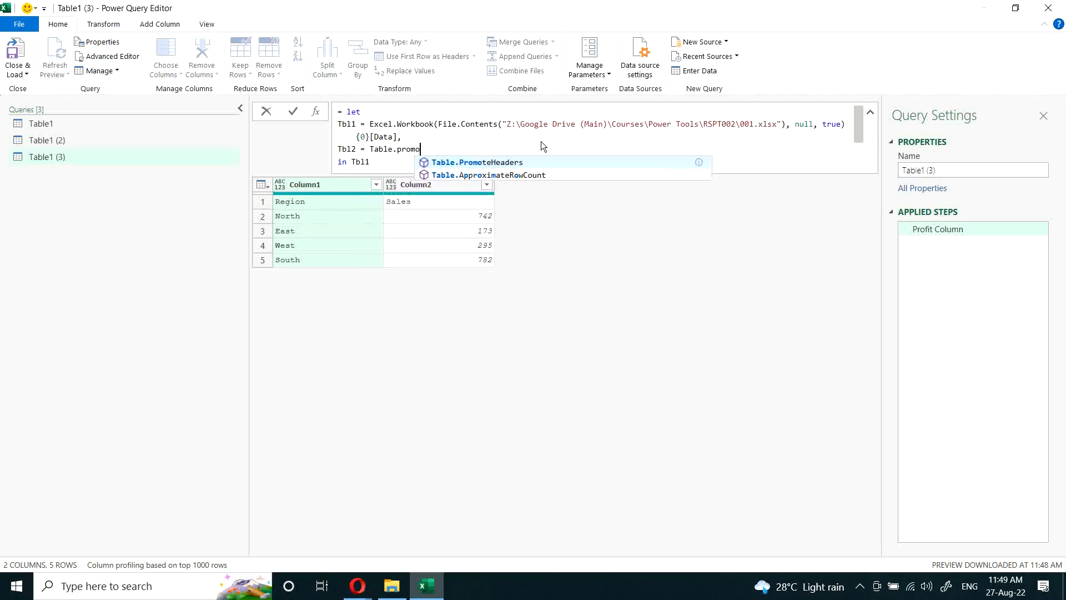
pyautogui.press('Tab')
pyautogui.write('(')
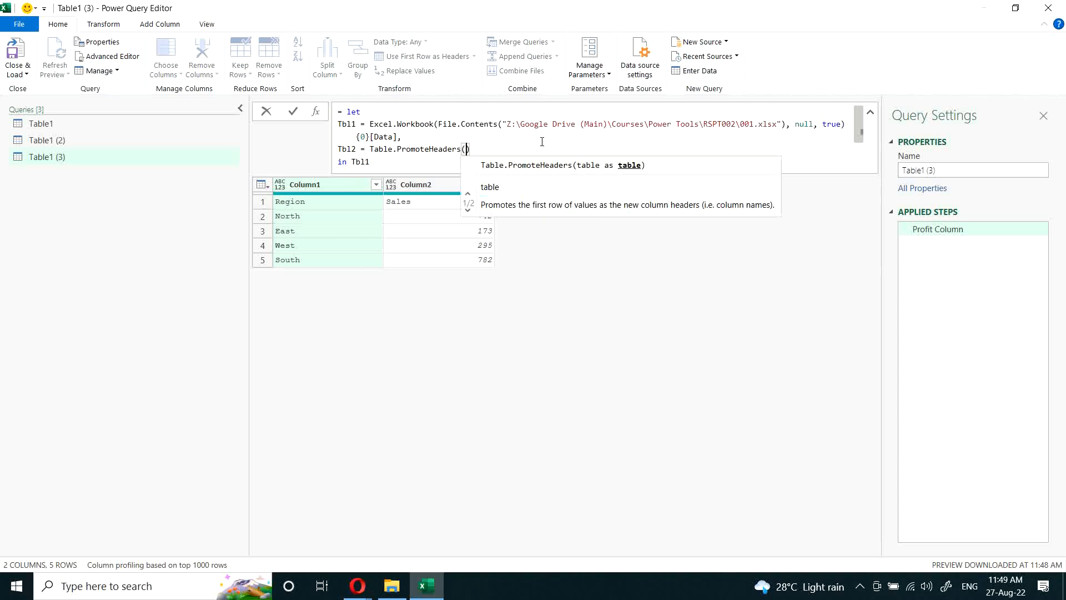
pyautogui.write('Tbl1')
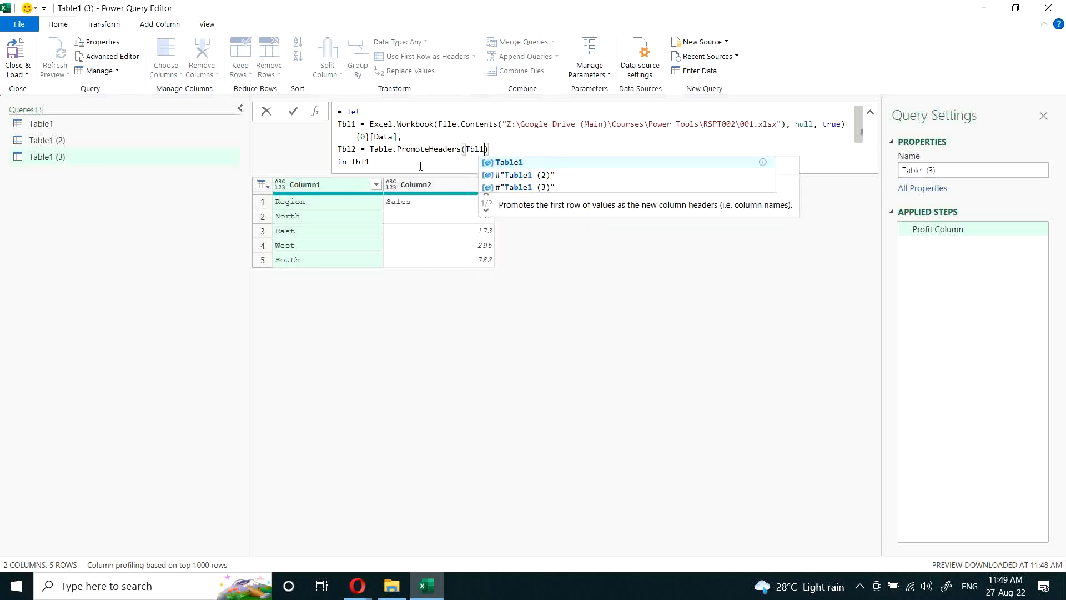
pyautogui.press('Escape')
pyautogui.press('Down')
pyautogui.press('BackSpace')
pyautogui.write('2')
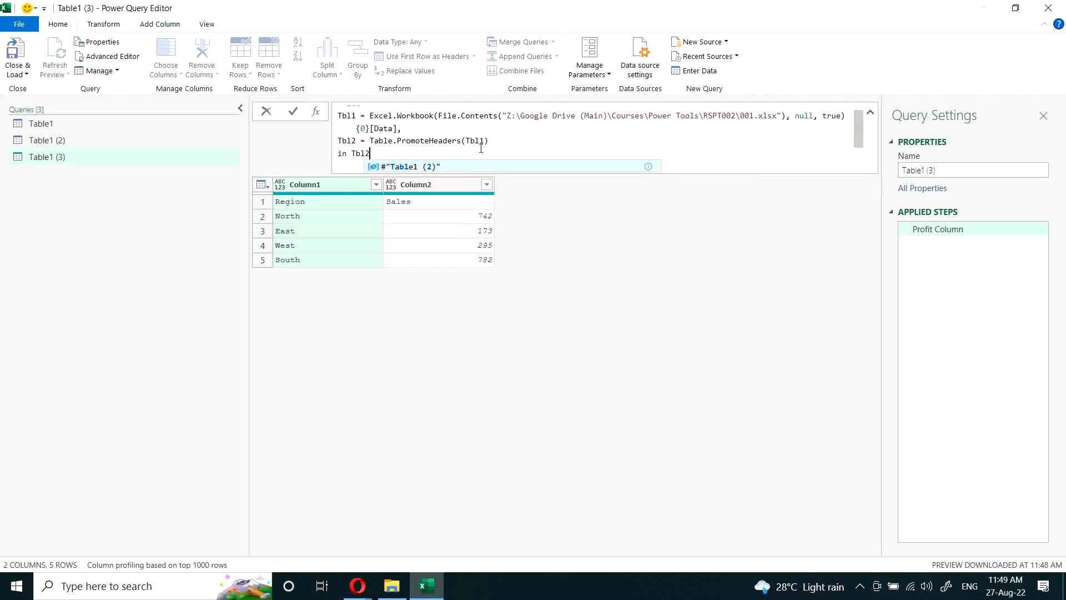
pyautogui.click(540, 332)
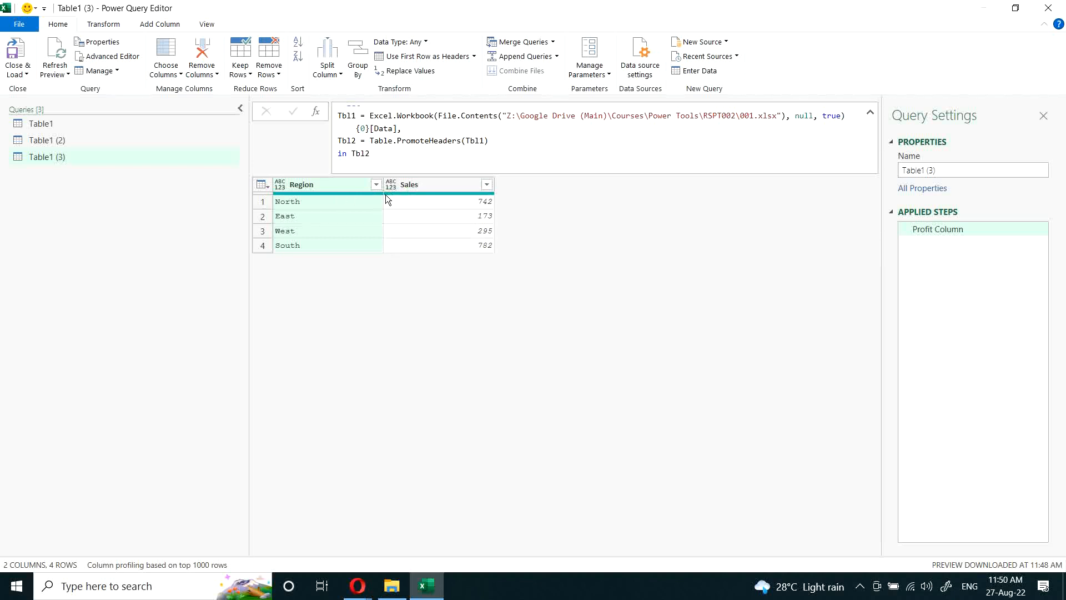
# Step: Close the Power Query Editor keeping the query changes, and view the loaded Region and Sales table on the Table1 (3) sheet
pyautogui.click(1048, 7)
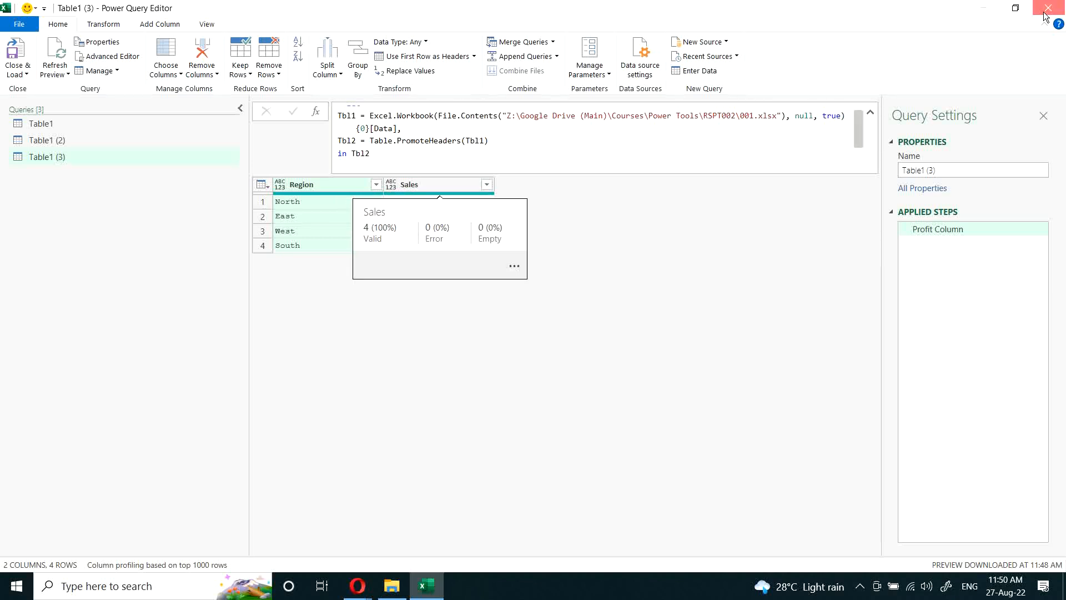
pyautogui.click(547, 312)
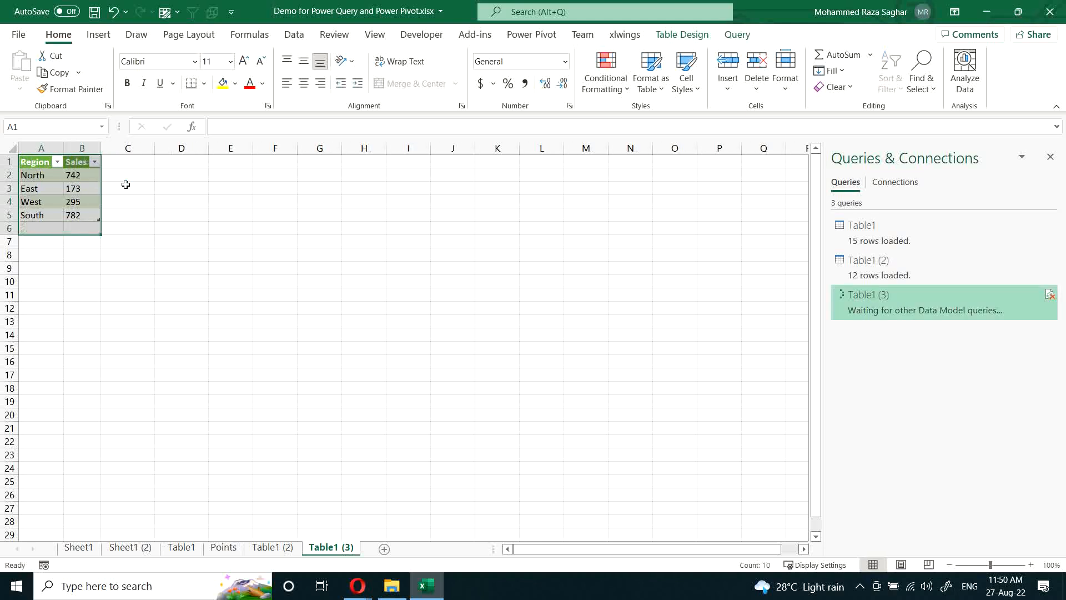
pyautogui.click(67, 201)
pyautogui.keyDown('ctrl'); pyautogui.scroll(8, 168, 409); pyautogui.keyUp('ctrl')
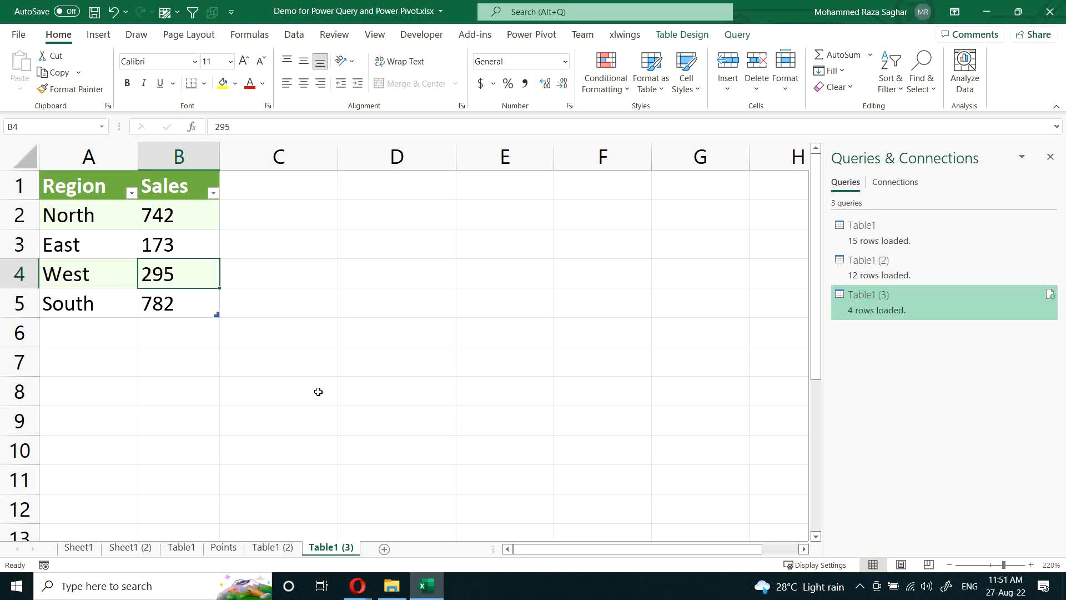
# Step: Switch to File Explorer, copy 001.xlsx, and create a subfolder with the default name in the RSPT002 folder
pyautogui.hotkey('alt', 'Tab')
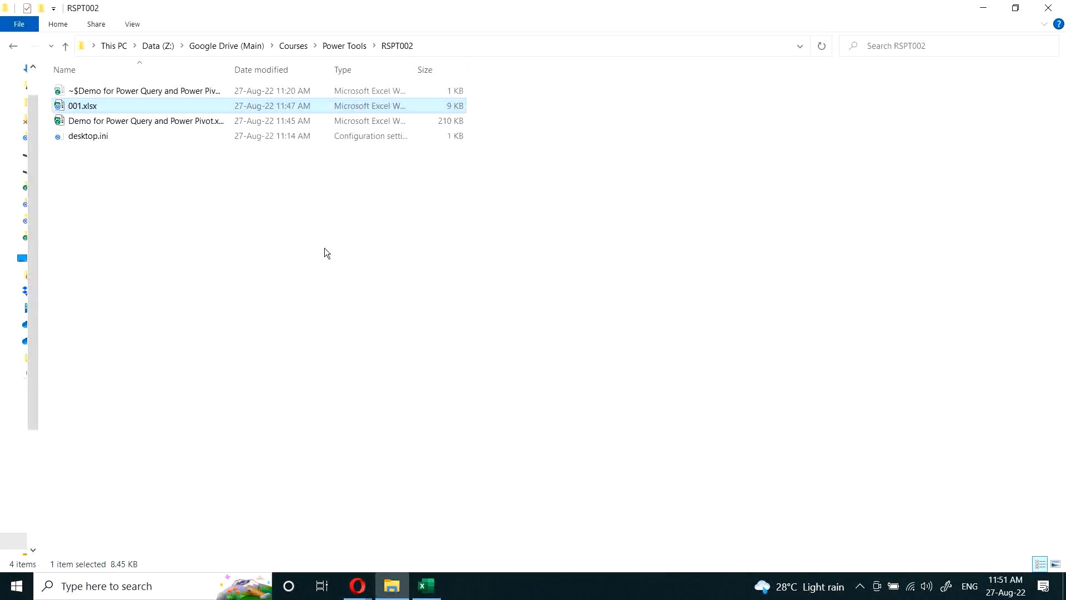
pyautogui.click(77, 121)
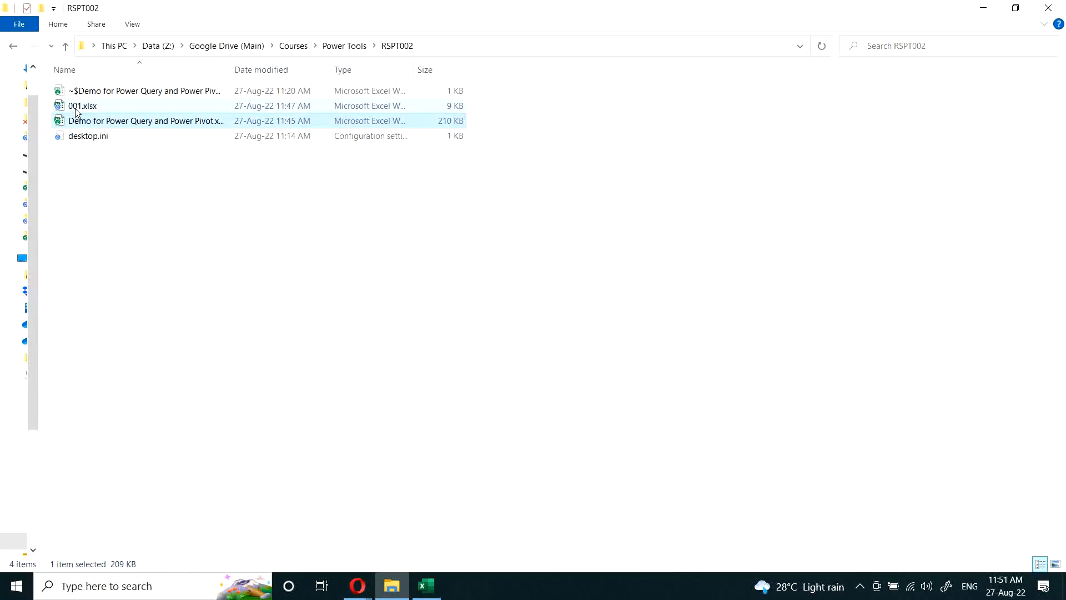
pyautogui.click(92, 110)
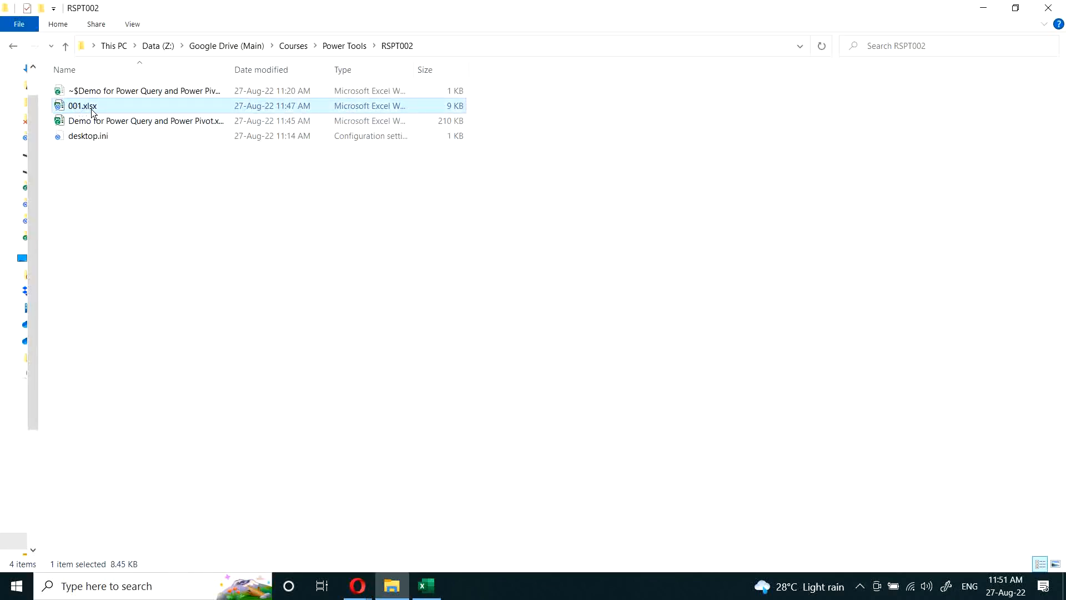
pyautogui.rightClick(97, 165)
pyautogui.moveTo(179, 356)
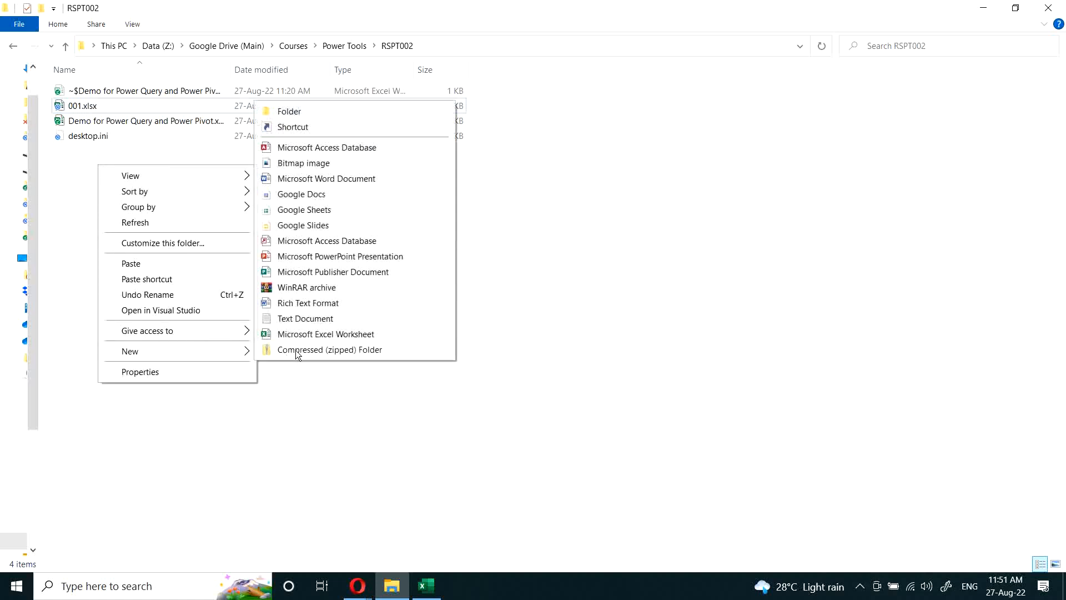
pyautogui.click(291, 111)
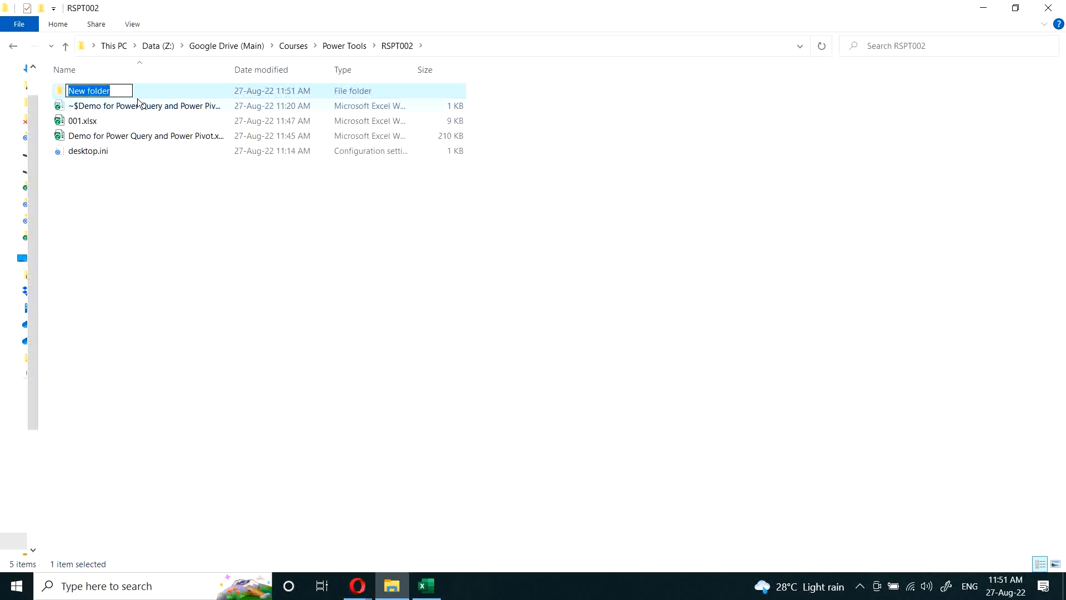
pyautogui.click(212, 255)
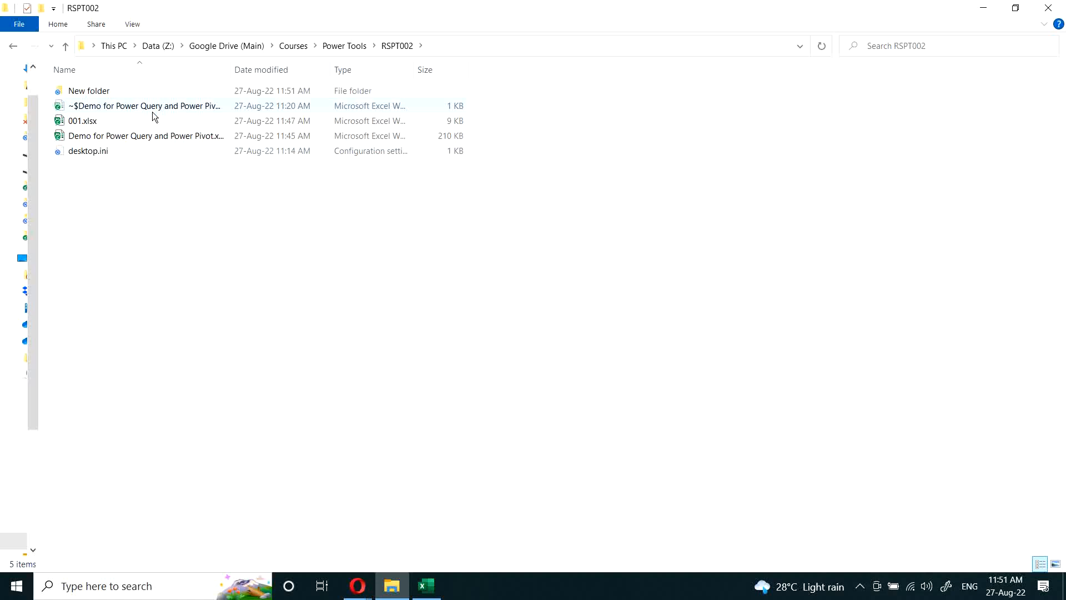
# Step: Paste 001.xlsx into New folder and duplicate it twice so the folder holds three copies, replacing any conflicting file, and return to RSPT002
pyautogui.doubleClick(90, 94)
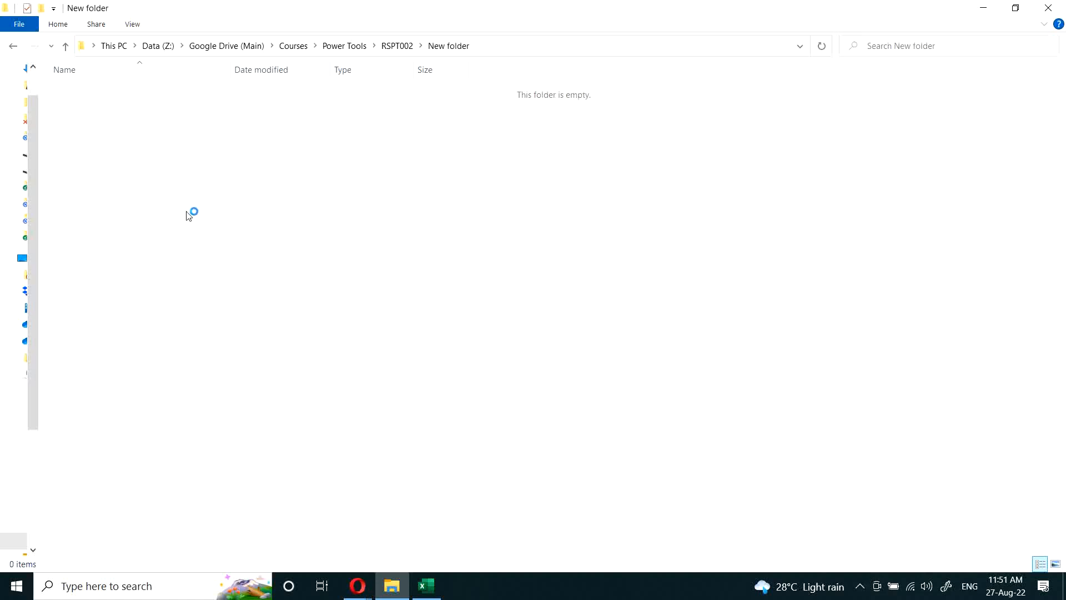
pyautogui.hotkey('ctrl', 'v')
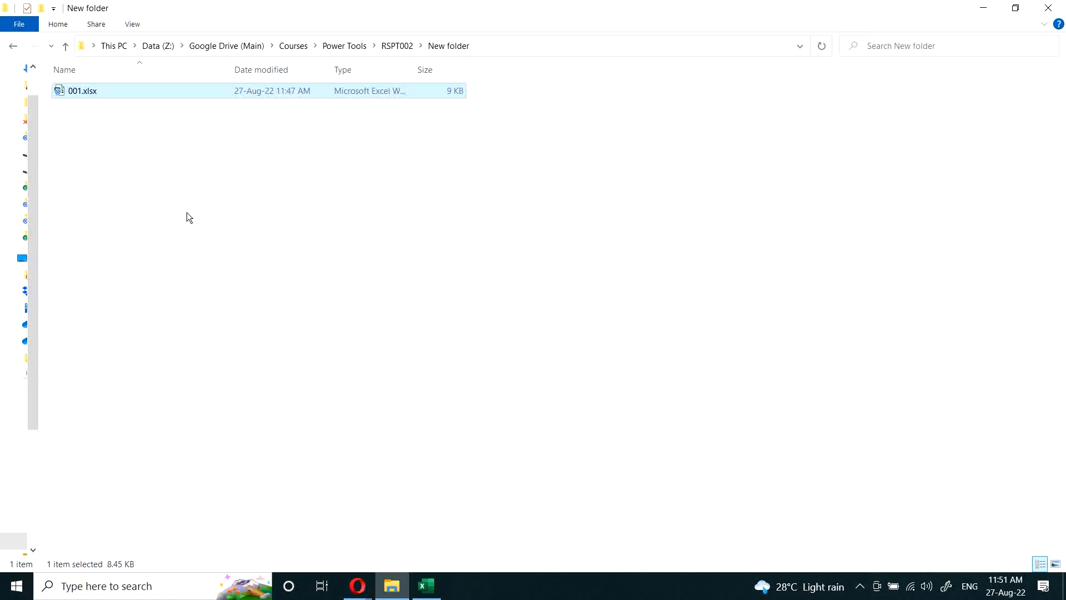
pyautogui.hotkey('ctrl', 'v')
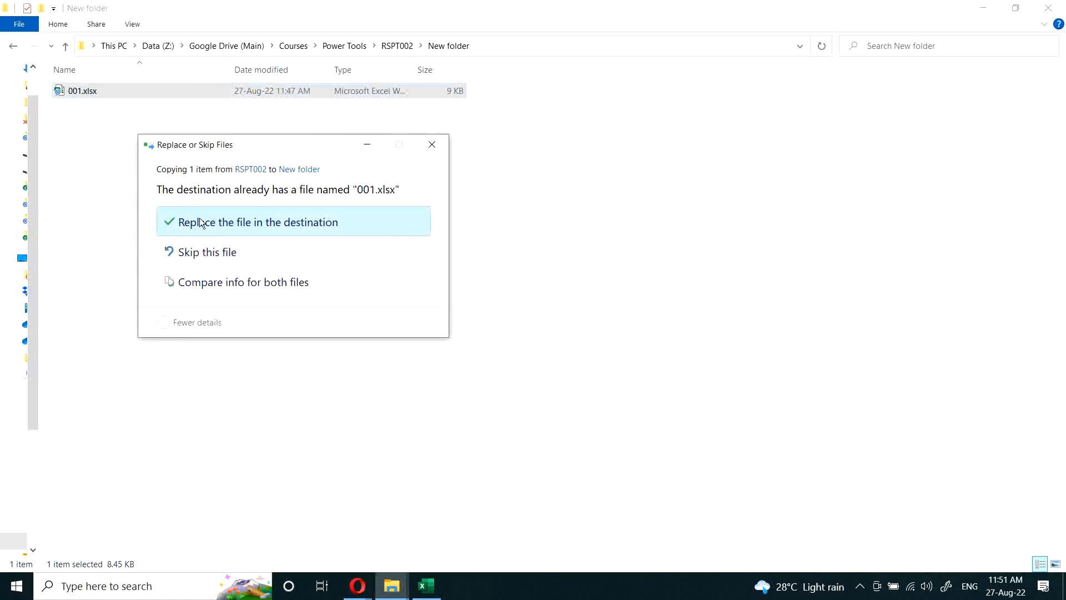
pyautogui.click(224, 220)
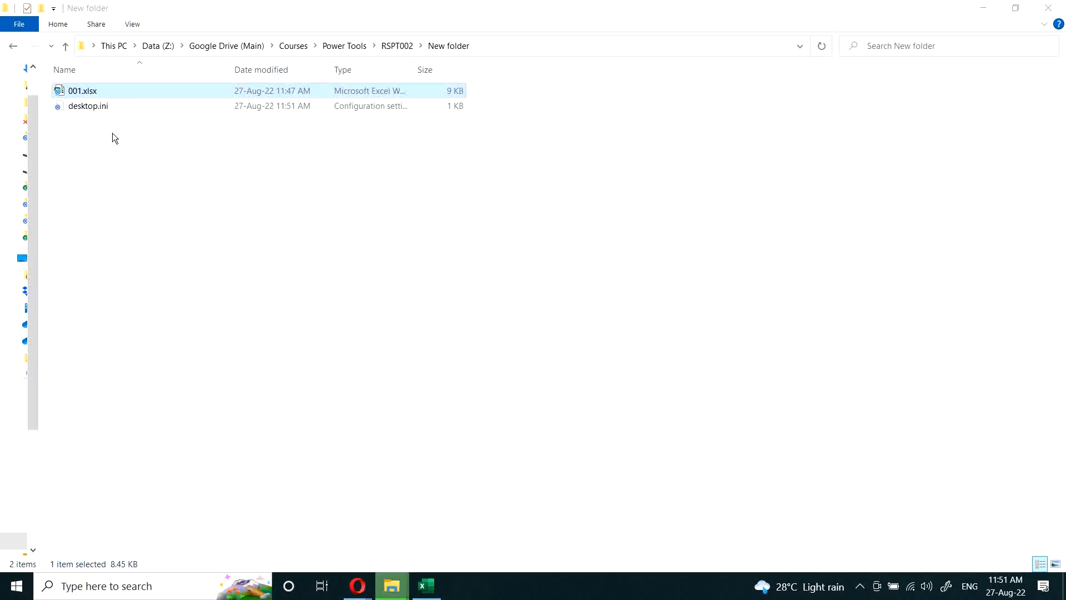
pyautogui.click(92, 93)
pyautogui.click(74, 169)
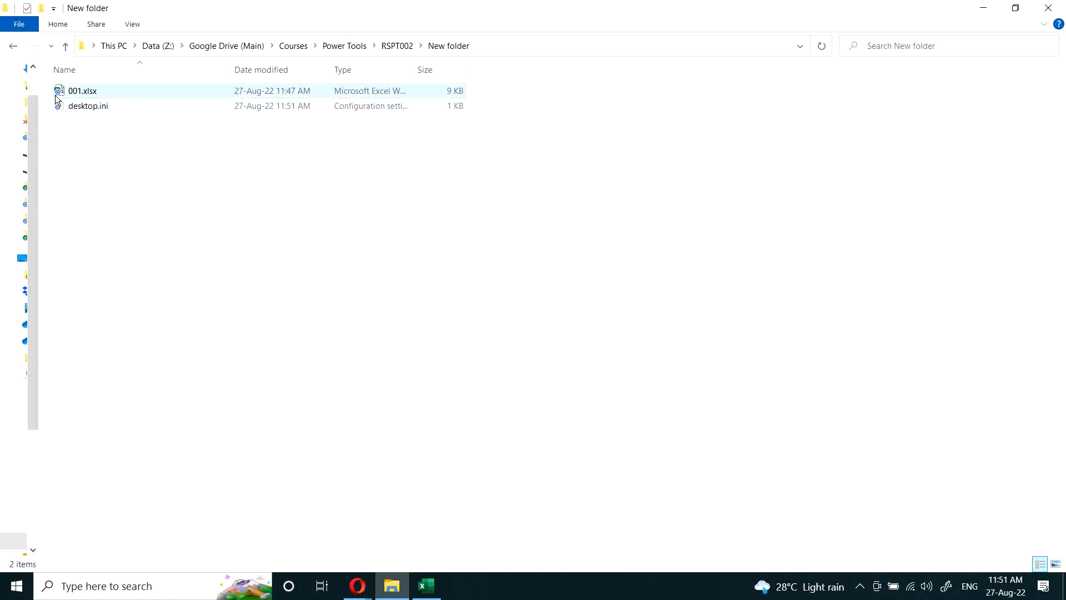
pyautogui.click(58, 98)
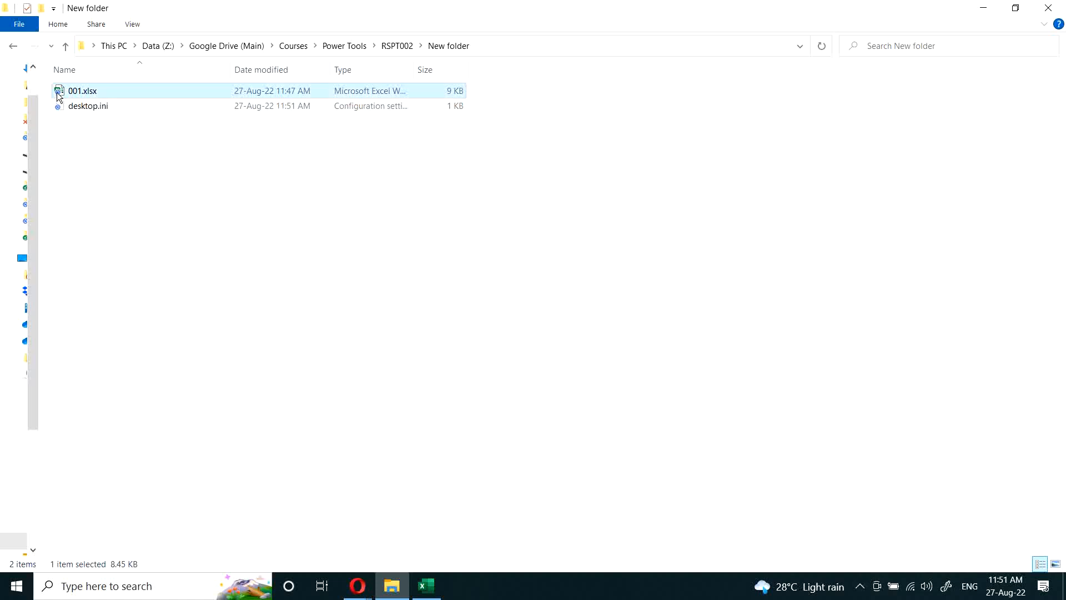
pyautogui.hotkey('ctrl', 'v')
pyautogui.hotkey('ctrl', 'v')
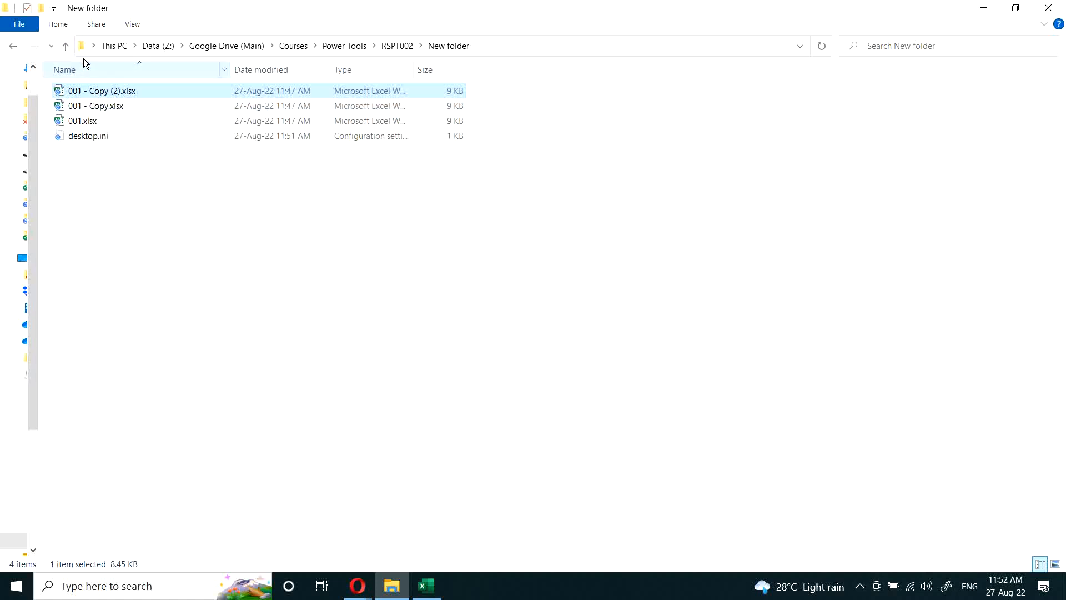
pyautogui.click(66, 46)
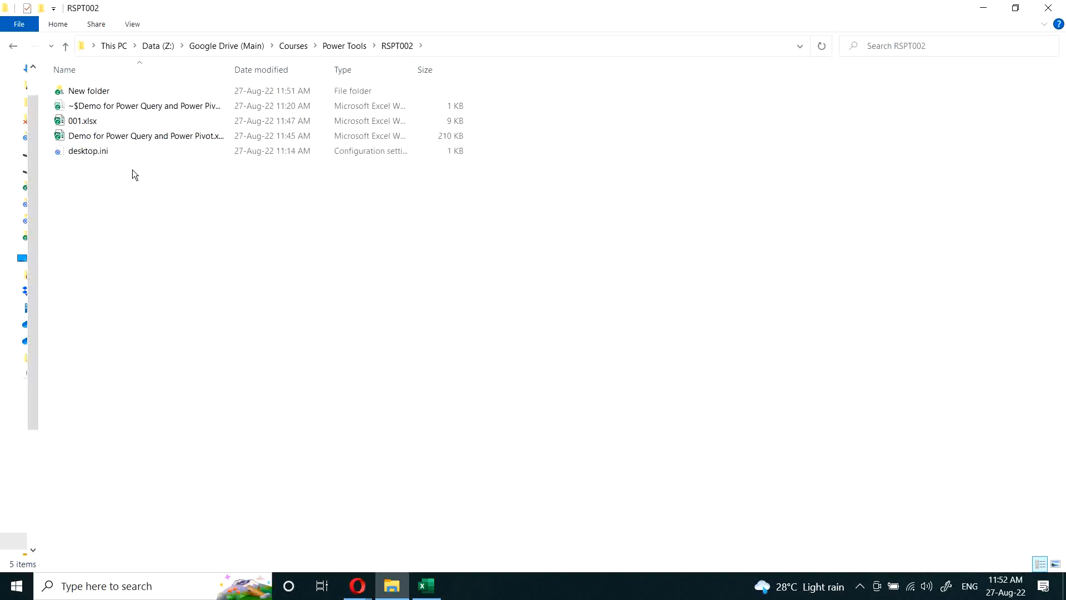
# Step: Return to the Excel workbook and start a data import from a folder, with cell D2 selected on the Table1 (3) sheet
pyautogui.click(433, 585)
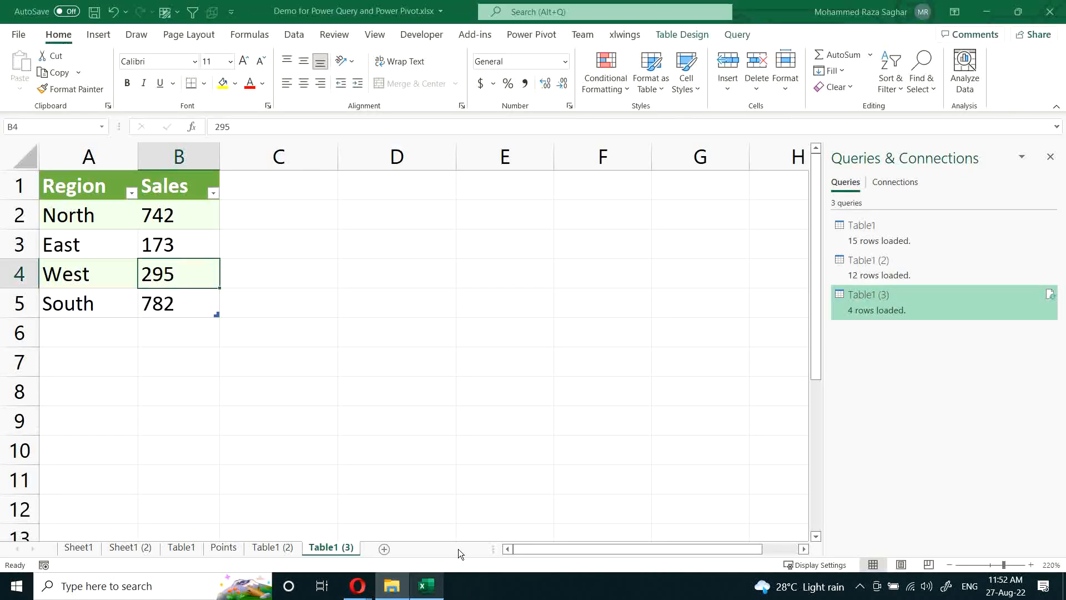
pyautogui.click(389, 218)
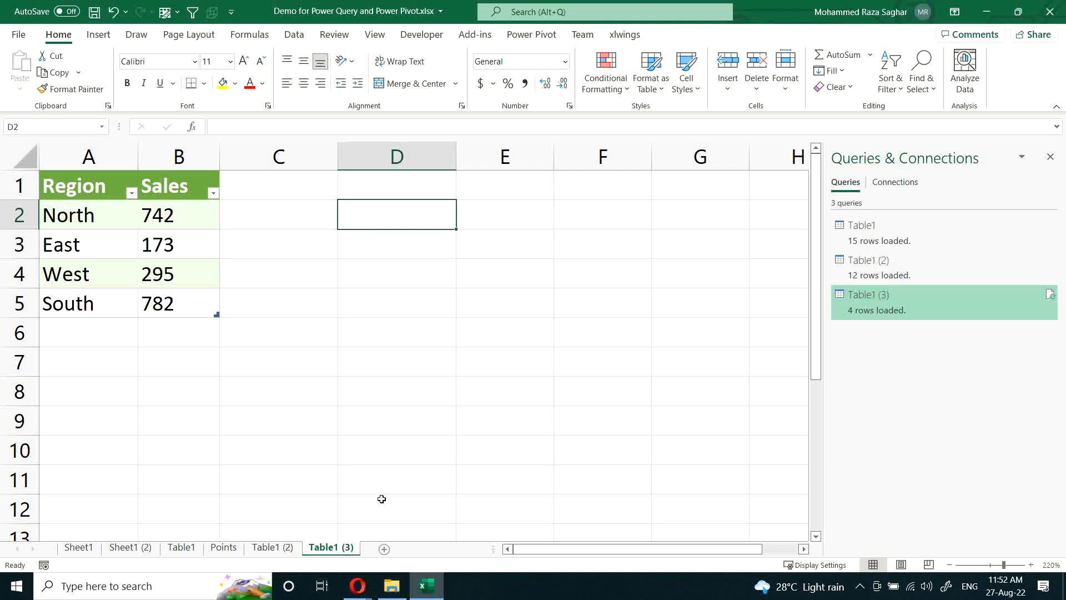
pyautogui.click(294, 34)
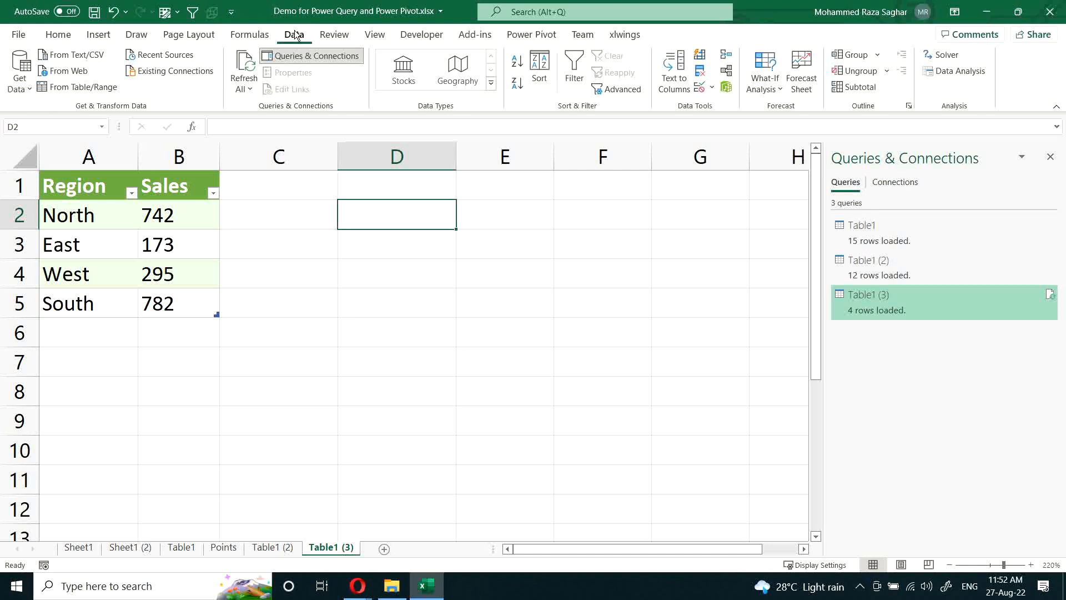
pyautogui.click(21, 77)
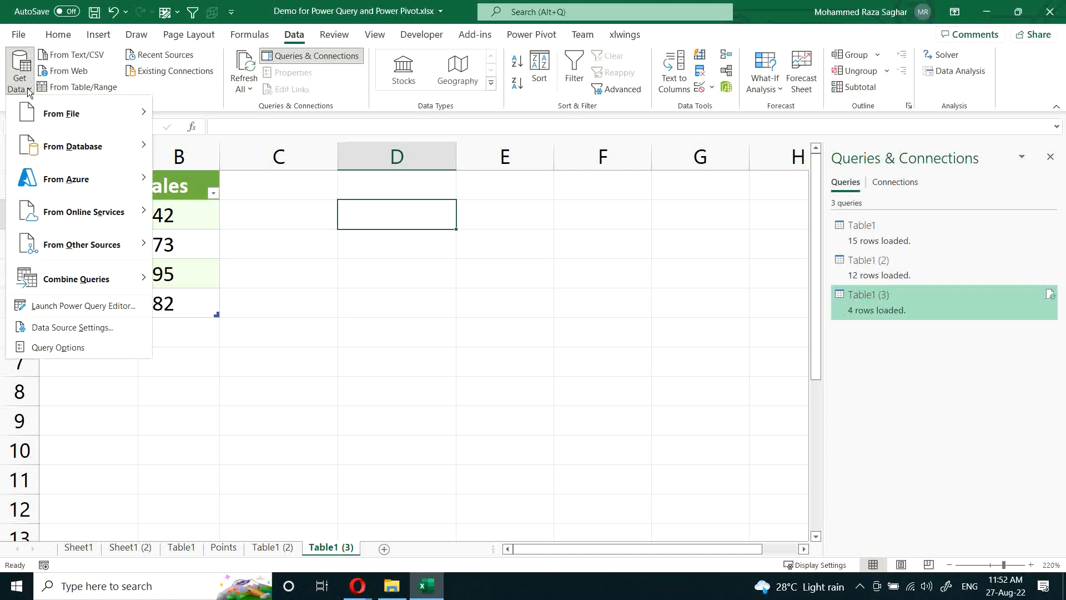
pyautogui.moveTo(40, 111)
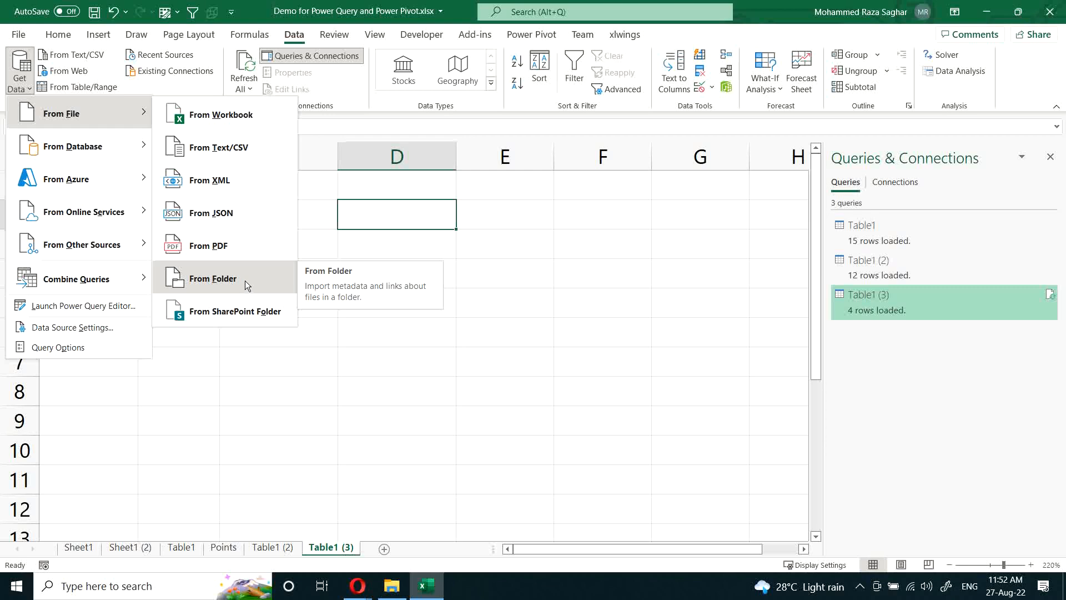
pyautogui.press('Escape')
pyautogui.press('Escape')
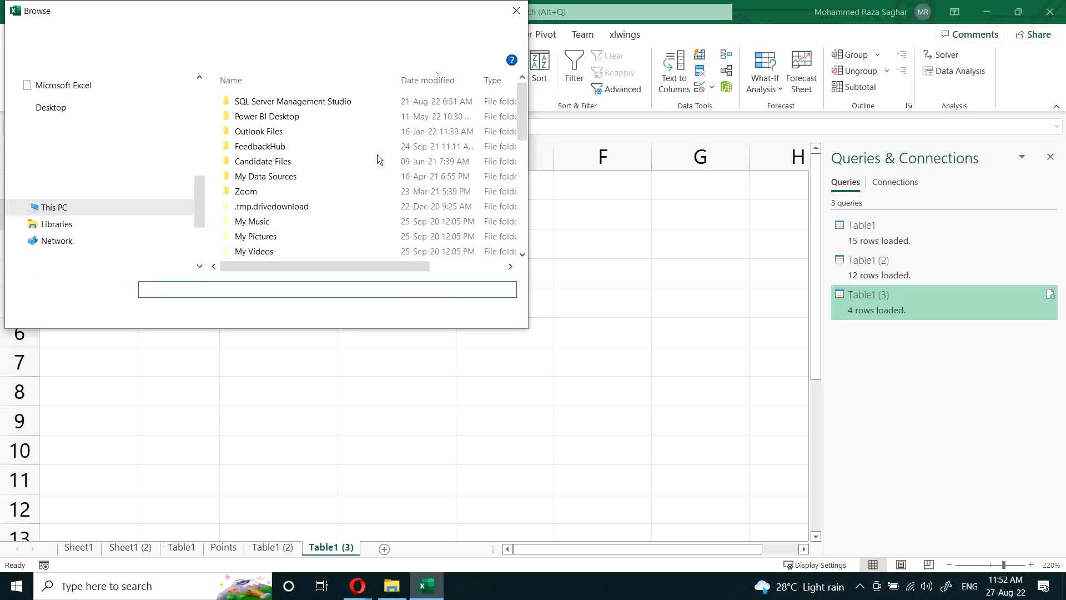
# Step: Copy the path Z:\Google Drive (Main)\Courses\Power Tools\RSPT002\New folder from File Explorer and open it as the import folder
pyautogui.click(392, 588)
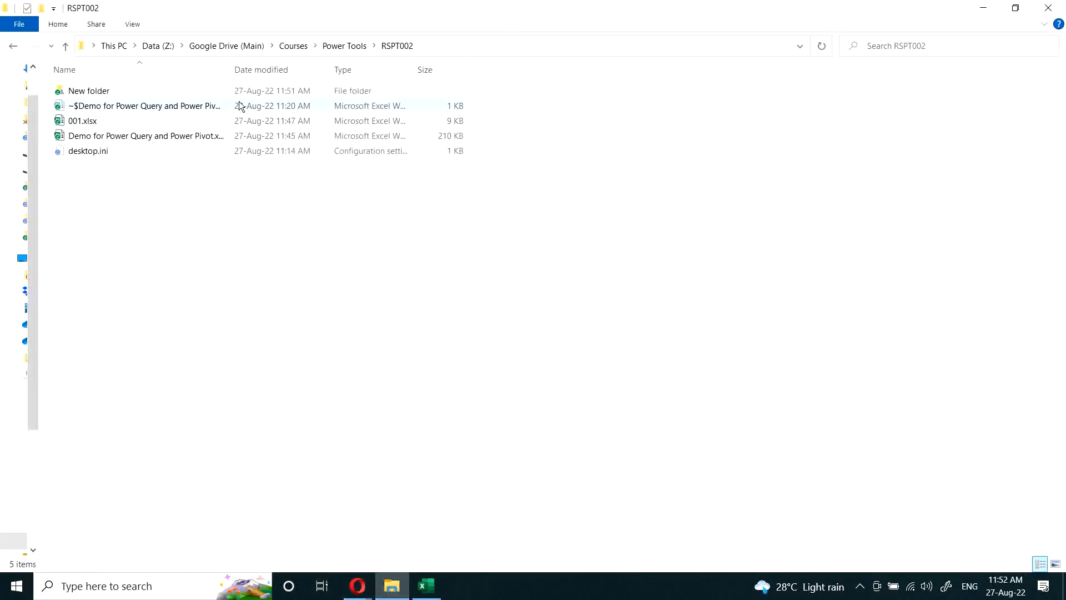
pyautogui.doubleClick(84, 94)
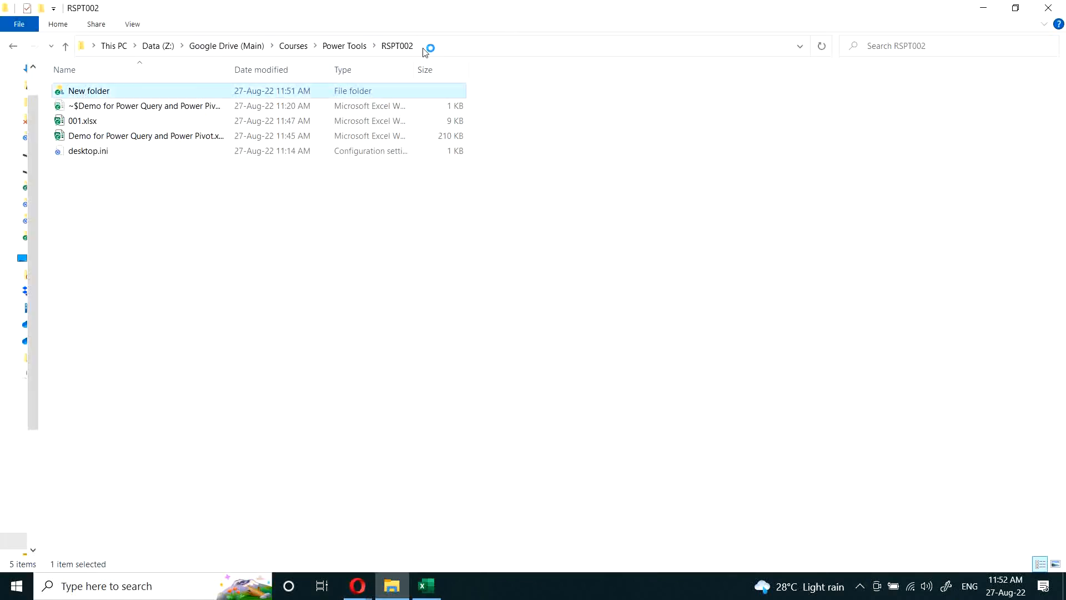
pyautogui.click(493, 47)
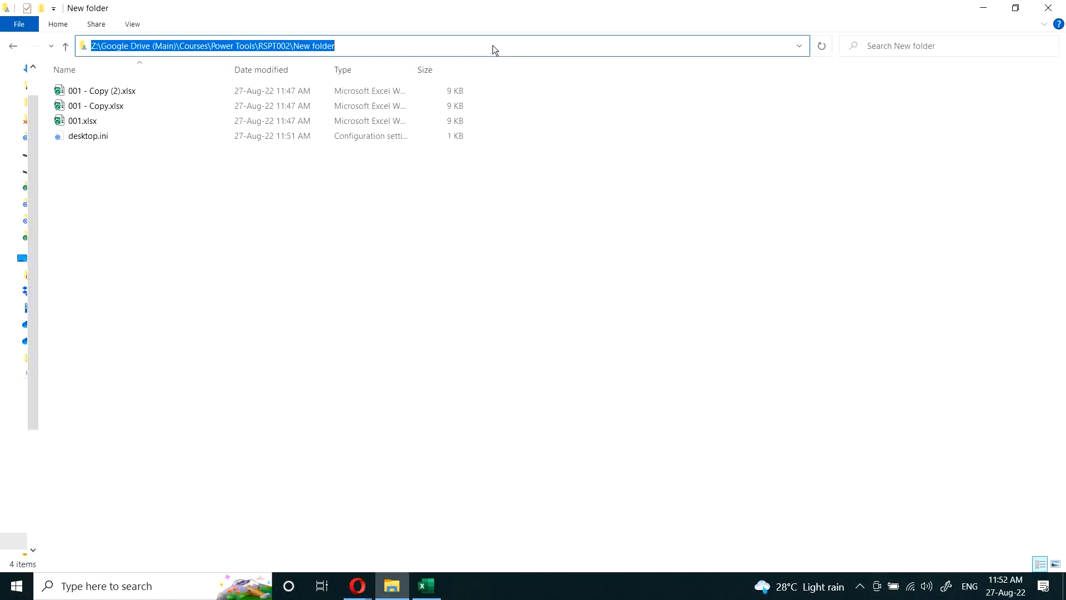
pyautogui.hotkey('alt', 'Tab')
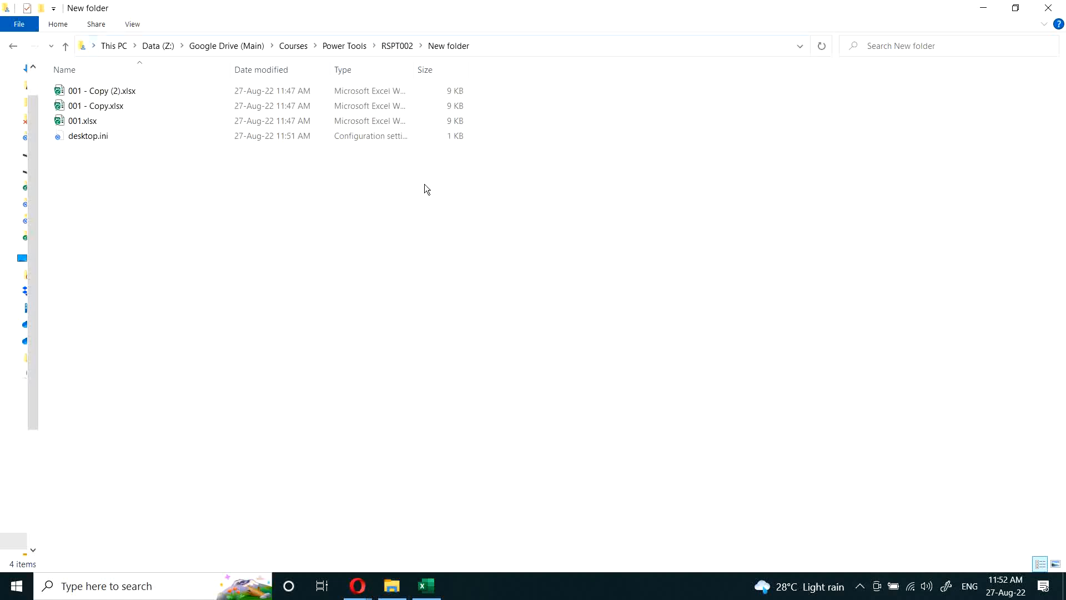
pyautogui.hotkey('ctrl', 'v')
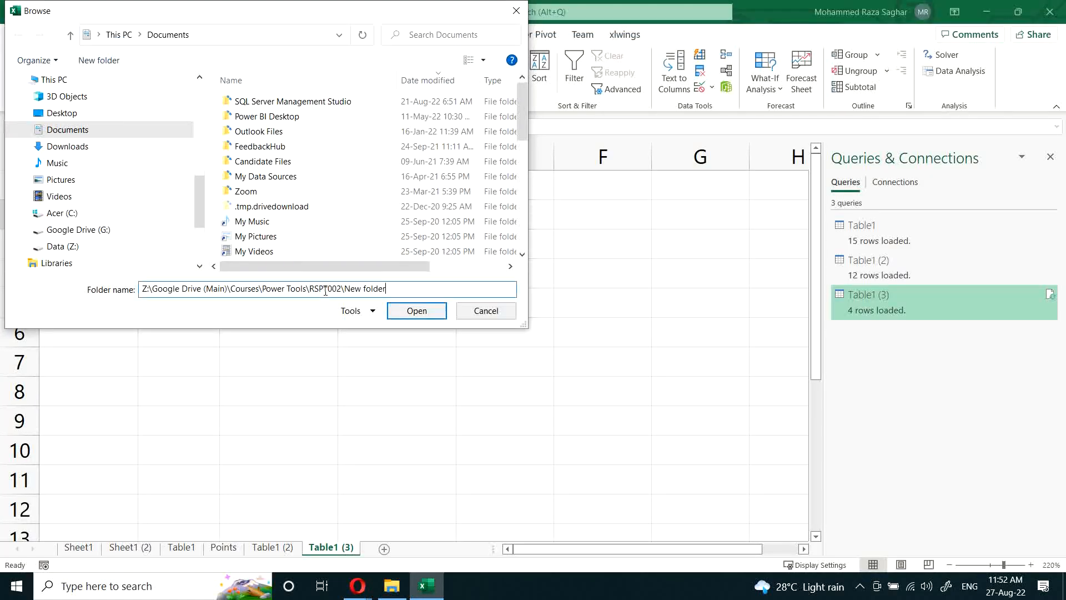
pyautogui.click(415, 314)
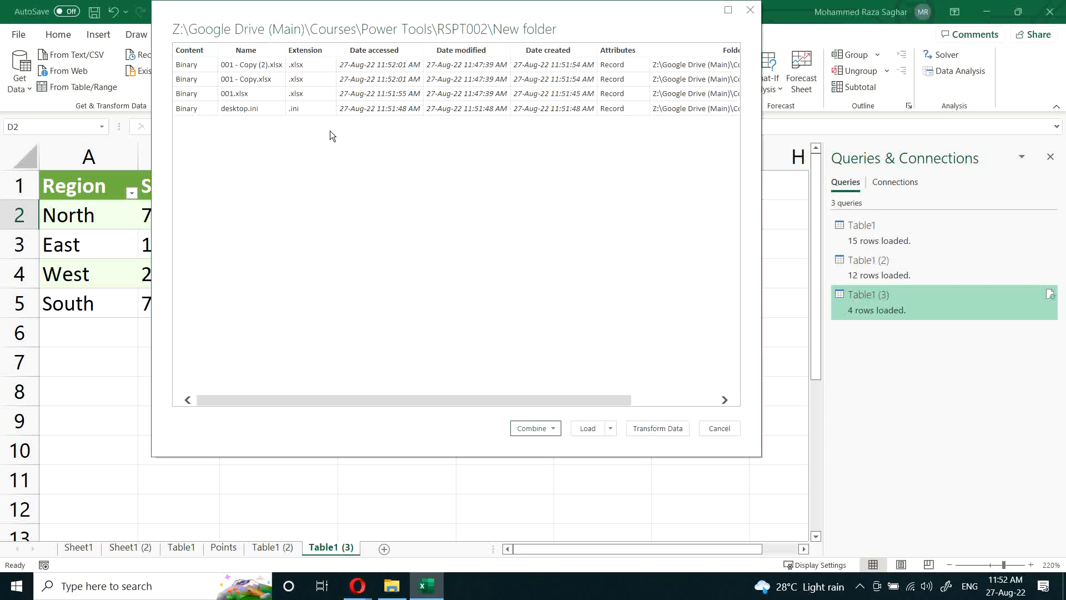
# Step: Combine the folder's files with the Combine & Load To option, extracting Sheet1 from each and using the first file as sample
pyautogui.click(552, 430)
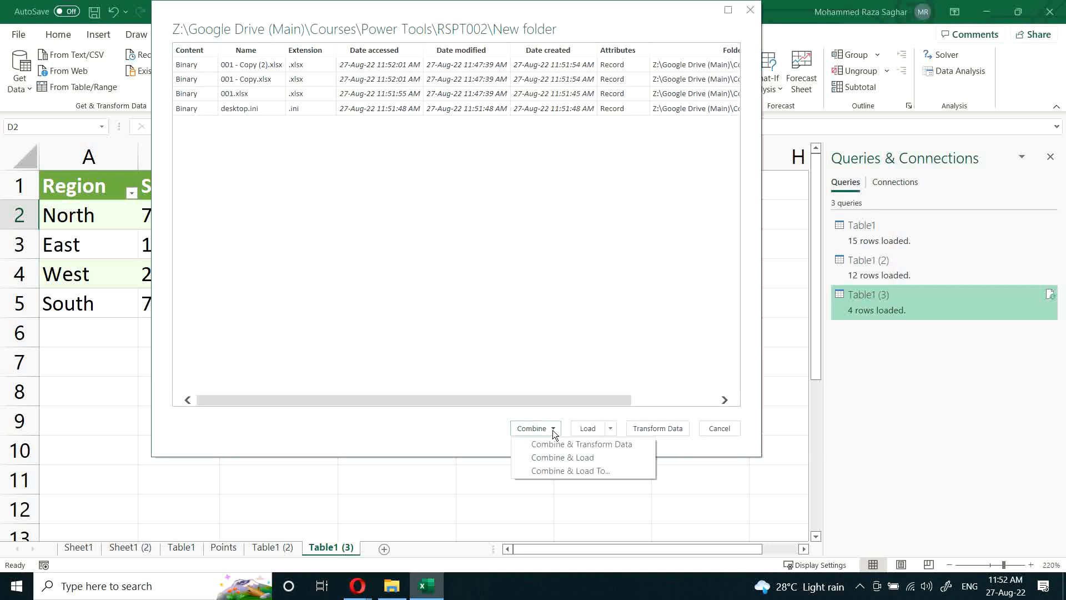
pyautogui.click(602, 470)
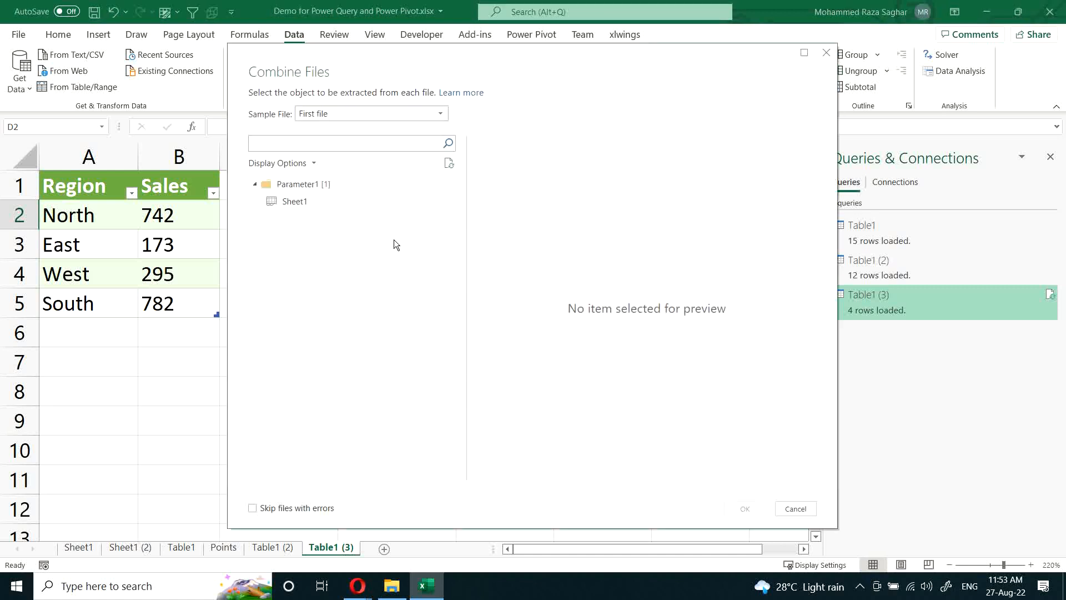
pyautogui.click(284, 202)
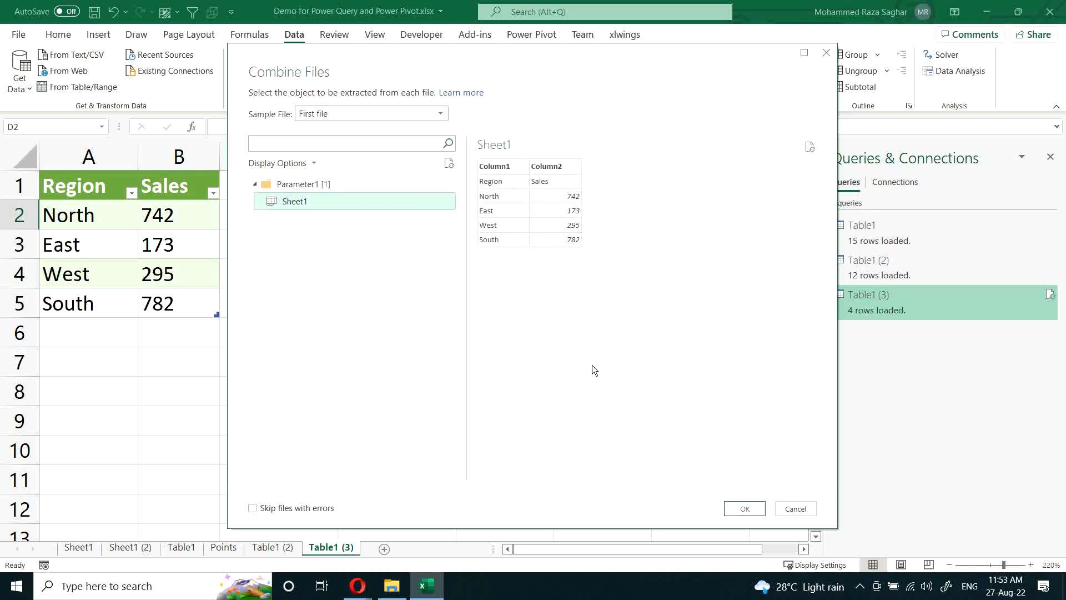
pyautogui.click(748, 506)
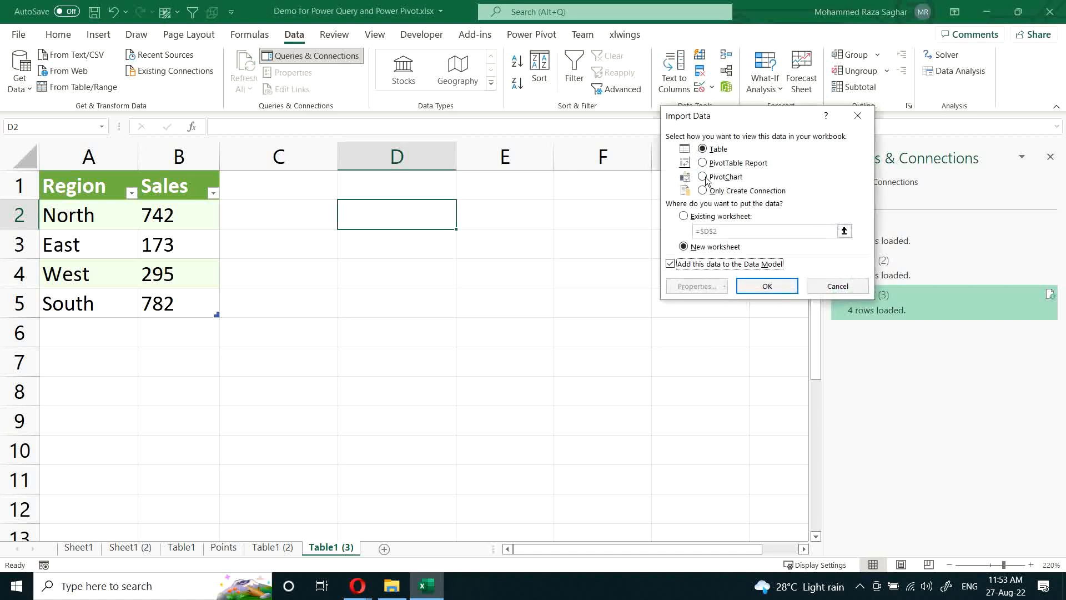
# Step: Load the combined folder data as a table on a new worksheet
pyautogui.click(678, 267)
pyautogui.click(766, 284)
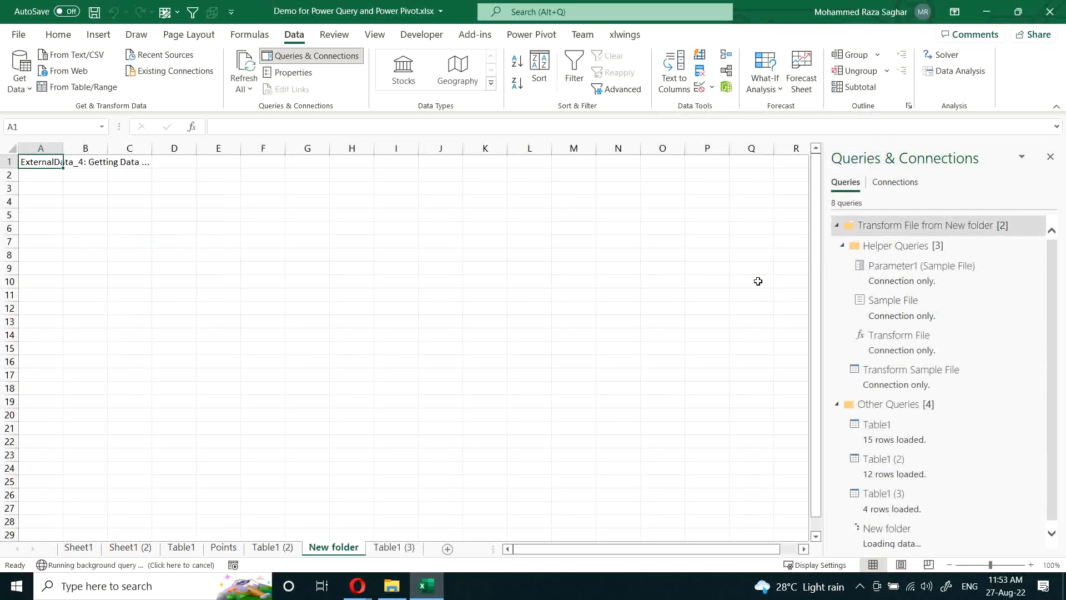
pyautogui.scroll(3, 169, 319)
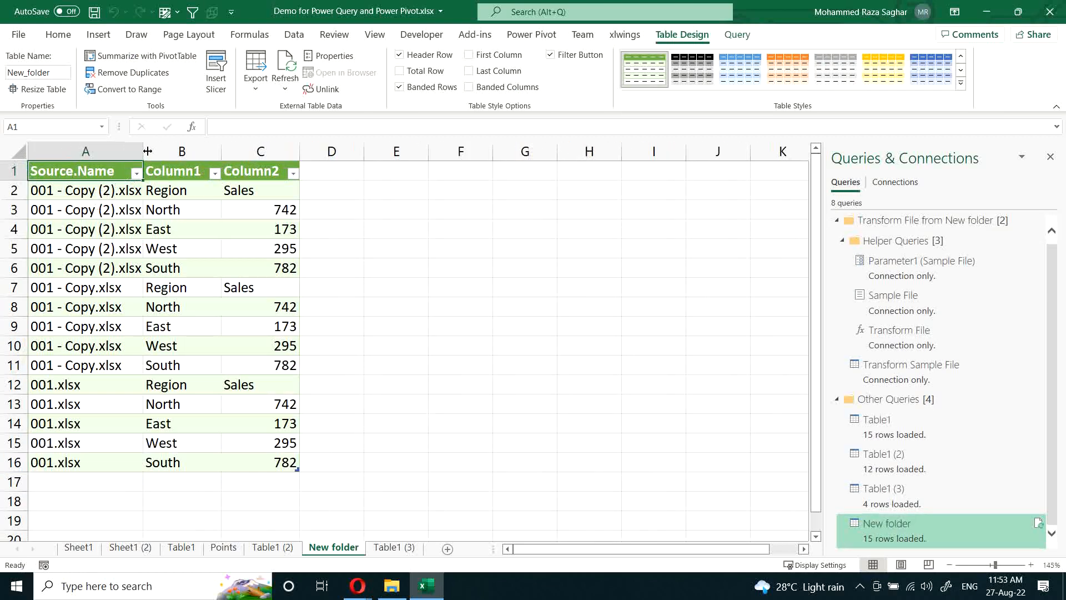
# Step: Widen the Source.Name column and examine the rows combined from each workbook copy, including the Region and Sales header rows
pyautogui.moveTo(142, 150); pyautogui.dragTo(169, 150)
pyautogui.moveTo(119, 187); pyautogui.dragTo(119, 268)
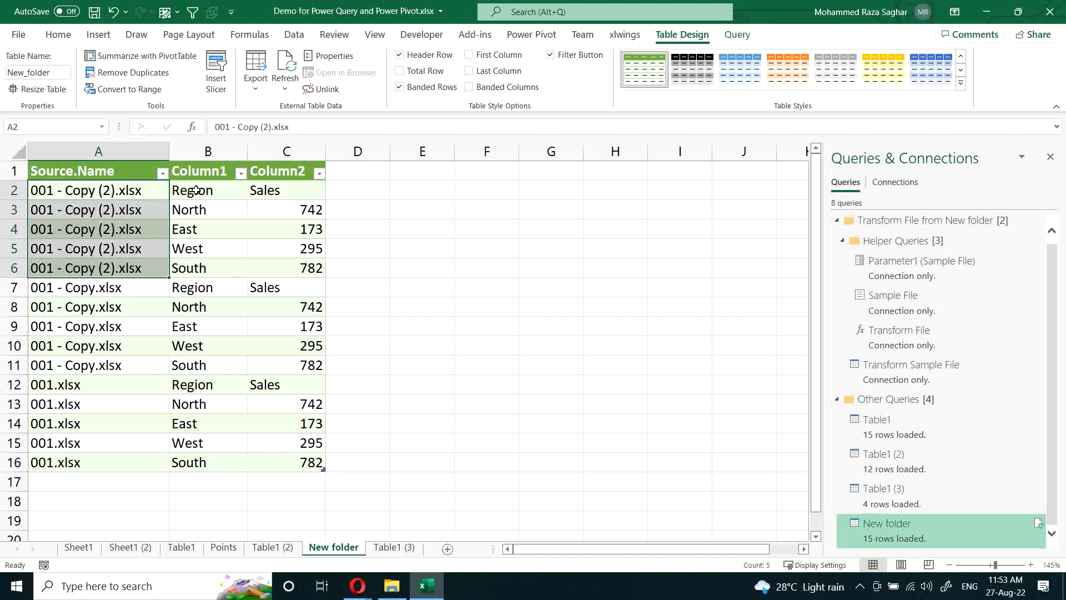
pyautogui.moveTo(195, 210); pyautogui.dragTo(201, 268)
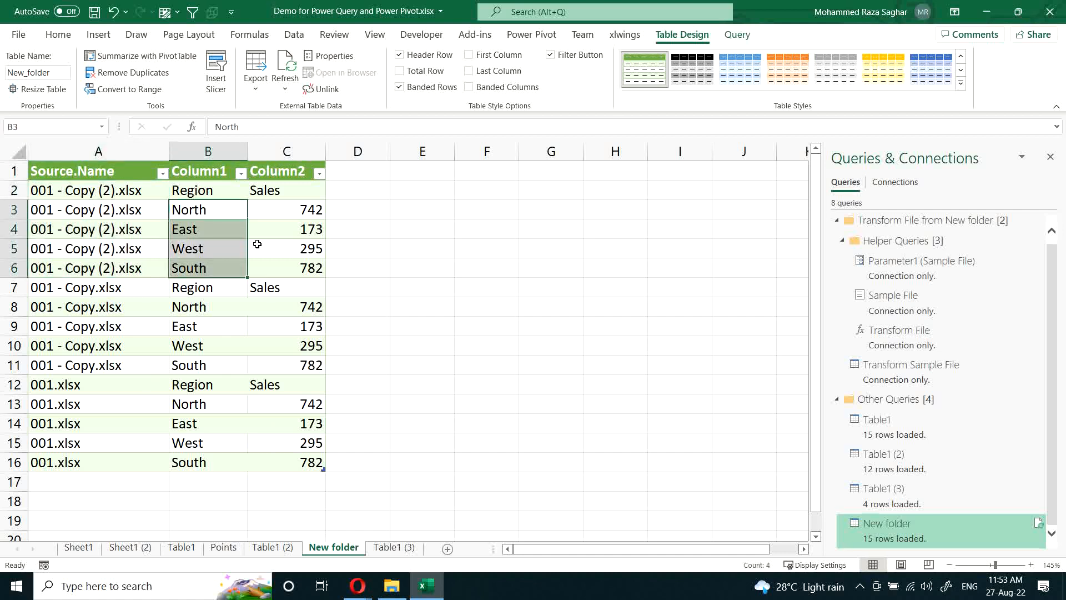
pyautogui.moveTo(281, 212); pyautogui.dragTo(277, 268)
pyautogui.moveTo(73, 287); pyautogui.dragTo(293, 364)
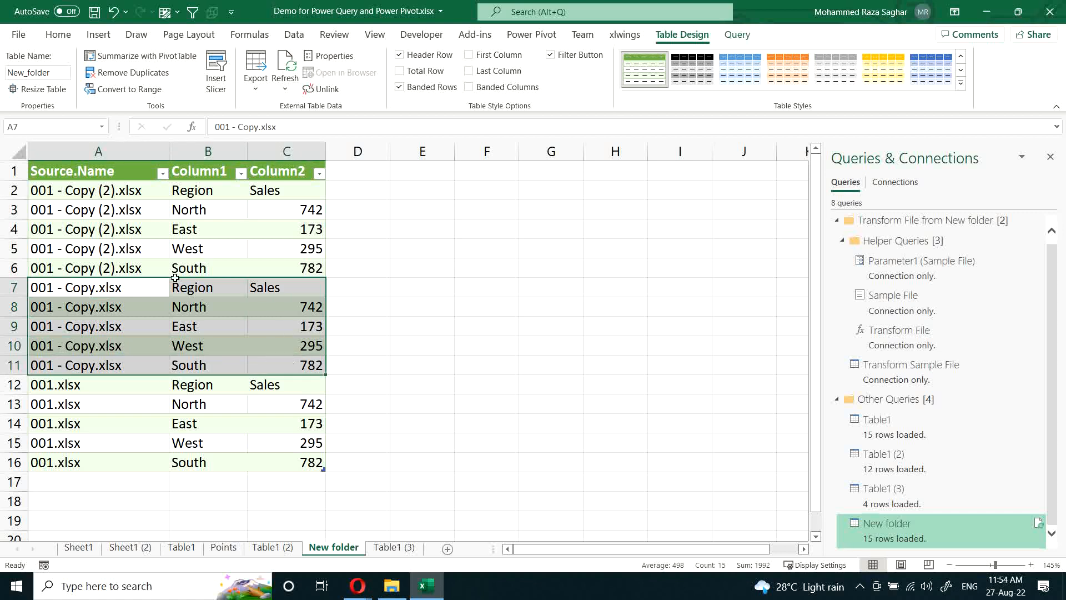
pyautogui.click(109, 209)
pyautogui.click(73, 189)
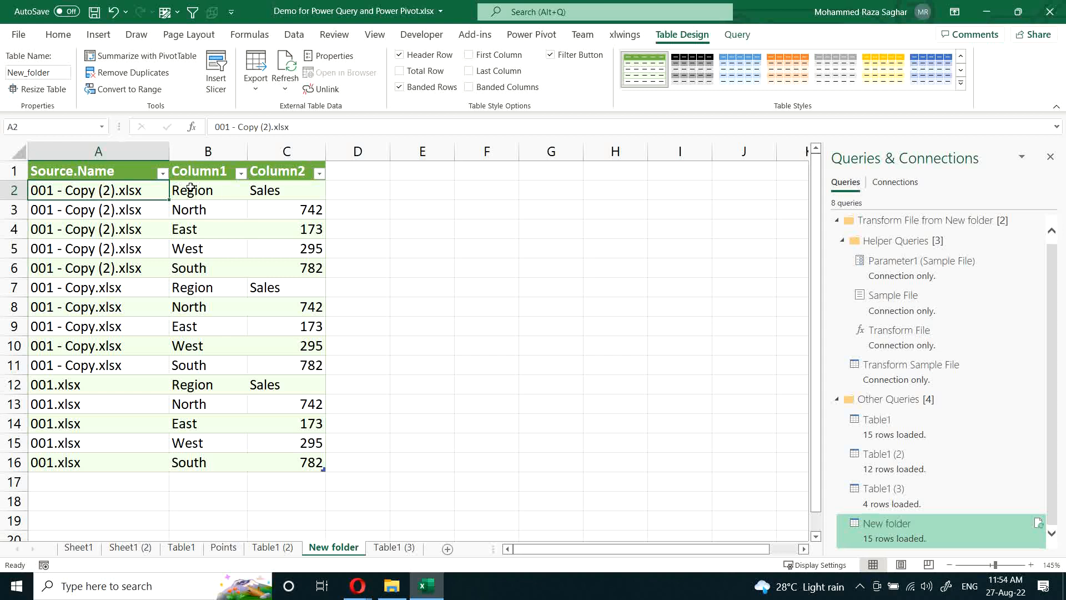
pyautogui.moveTo(191, 187); pyautogui.dragTo(288, 190)
pyautogui.moveTo(201, 281); pyautogui.dragTo(288, 281)
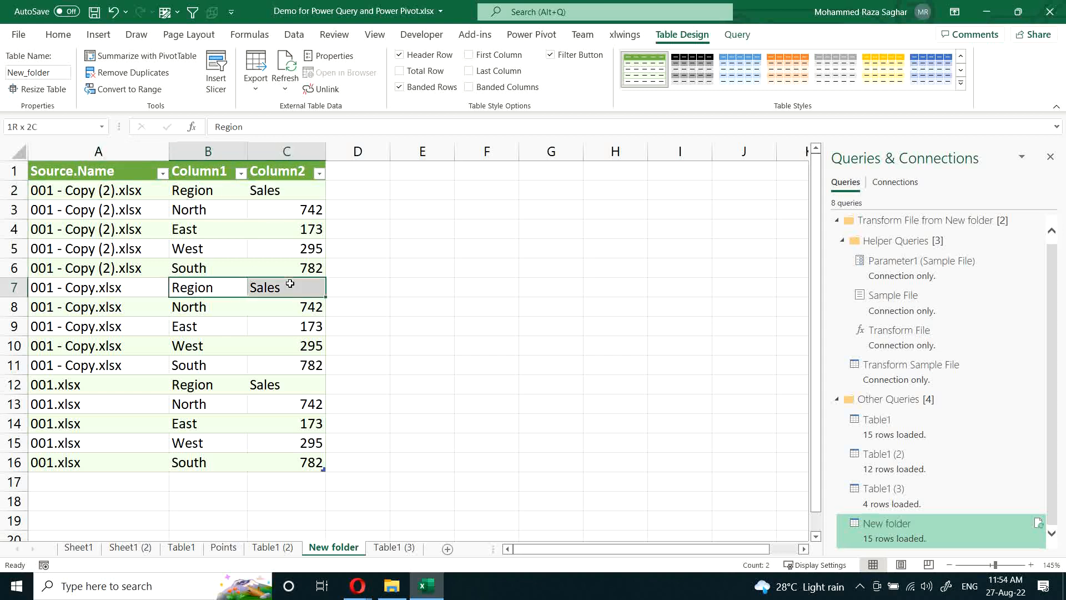
# Step: Open the New folder query in the Power Query Editor and inspect the Sample File, Transform File and Transform Sample File queries
pyautogui.doubleClick(892, 531)
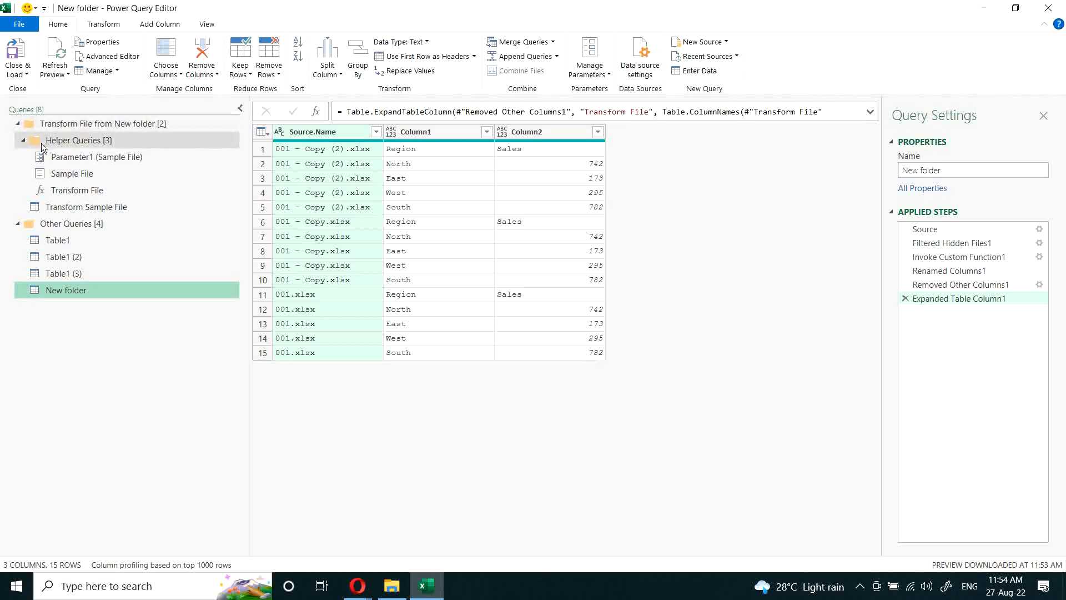
pyautogui.click(44, 165)
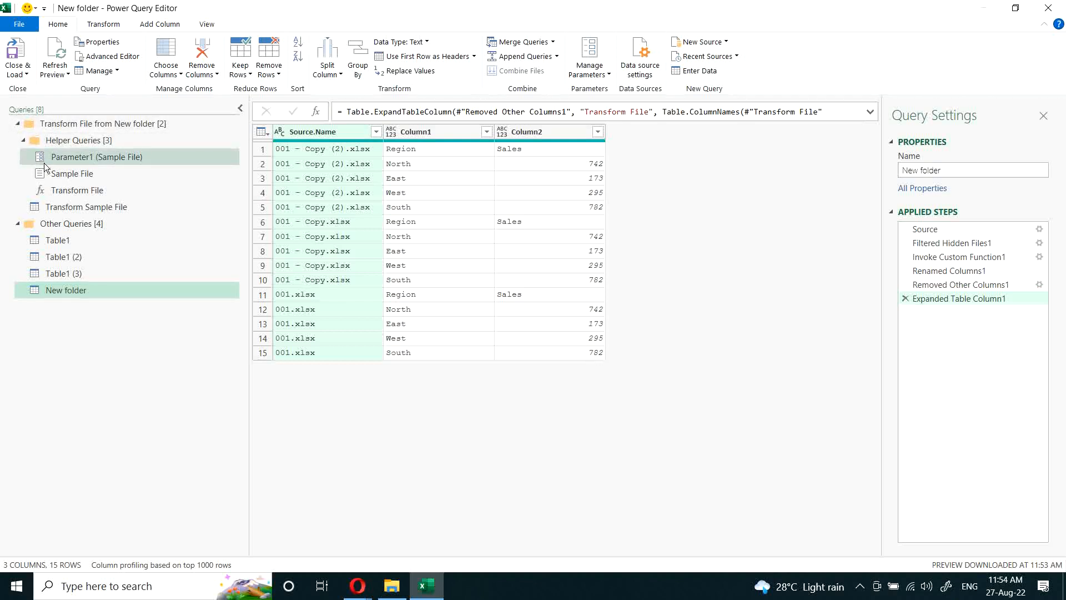
pyautogui.click(87, 192)
pyautogui.click(89, 207)
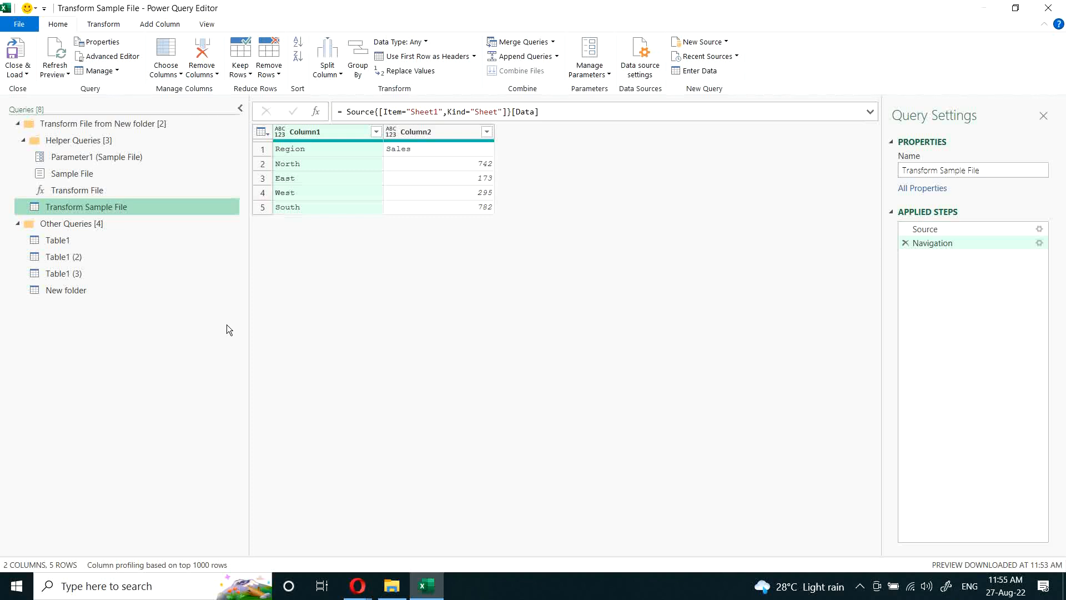
# Step: Delete the New folder query together with the Transform File from New folder group, and keep the changes when closing the editor
pyautogui.click(75, 290)
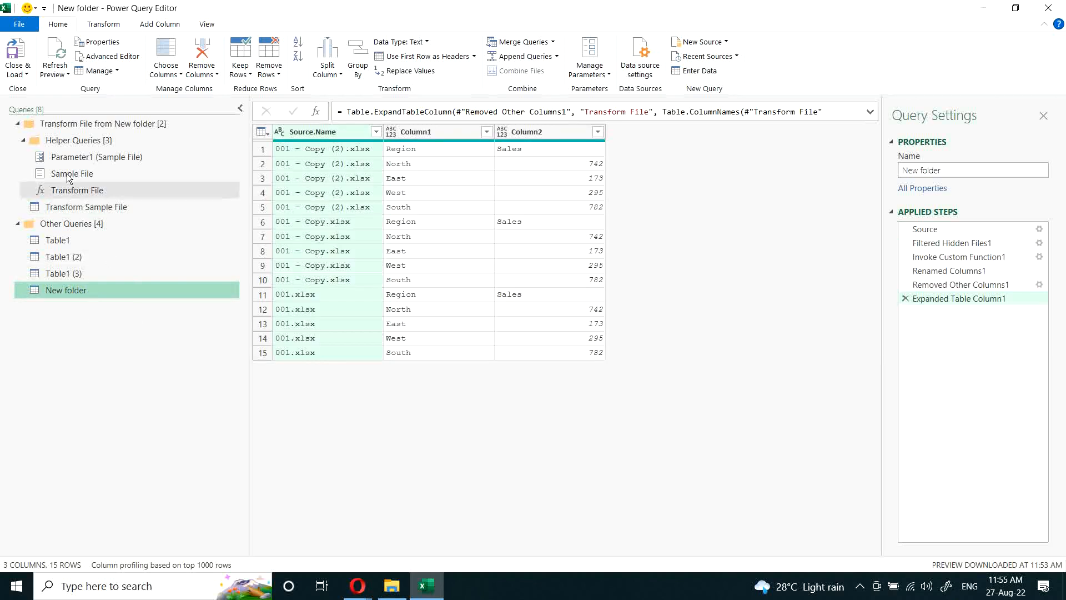
pyautogui.click(85, 204)
pyautogui.click(58, 125)
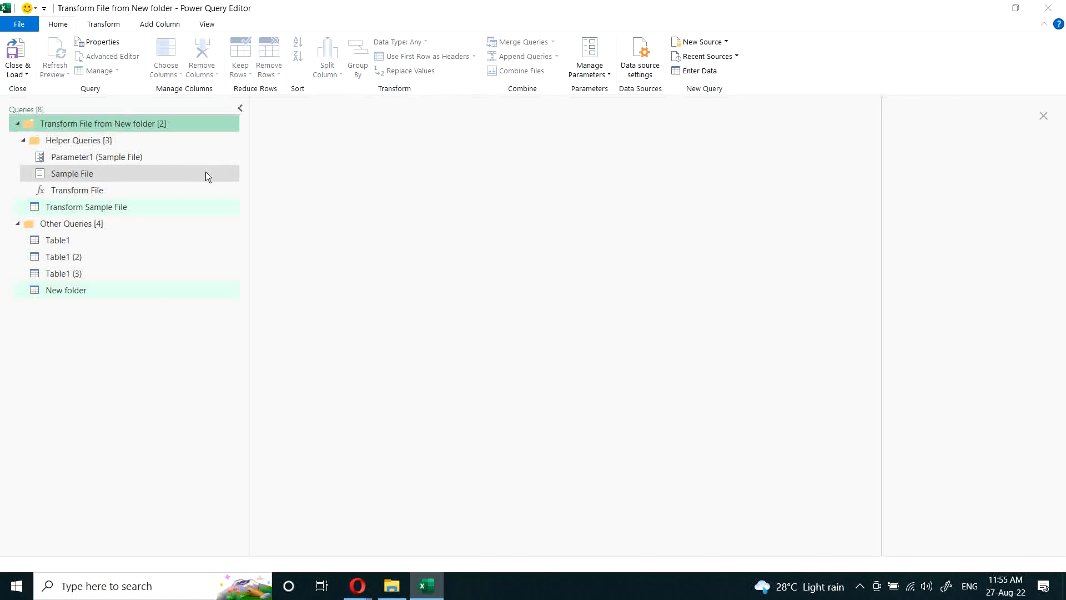
pyautogui.press('Delete')
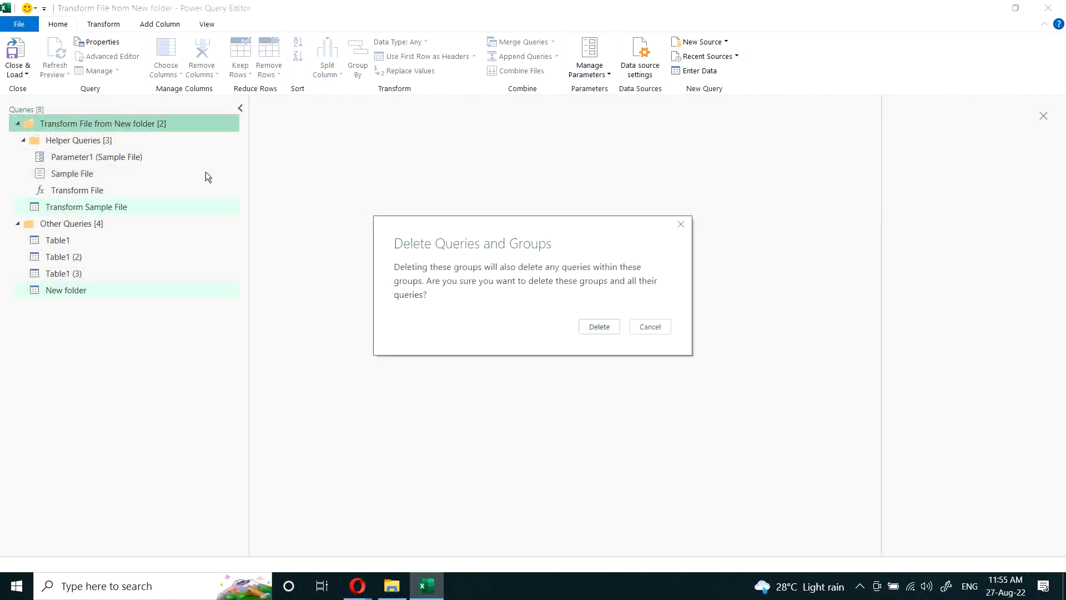
pyautogui.press('Escape')
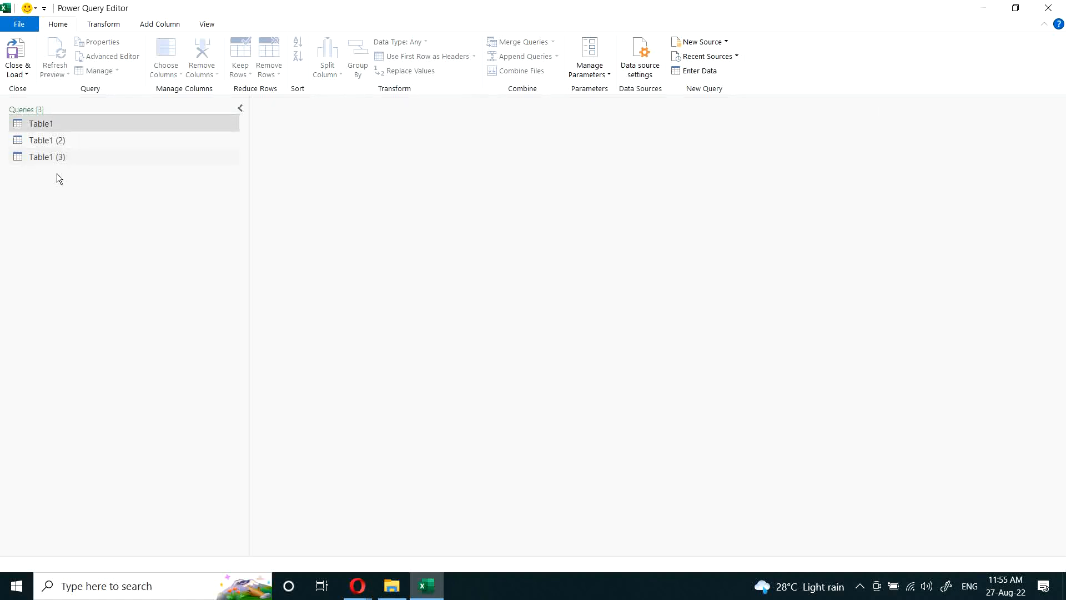
pyautogui.click(1047, 8)
pyautogui.click(549, 312)
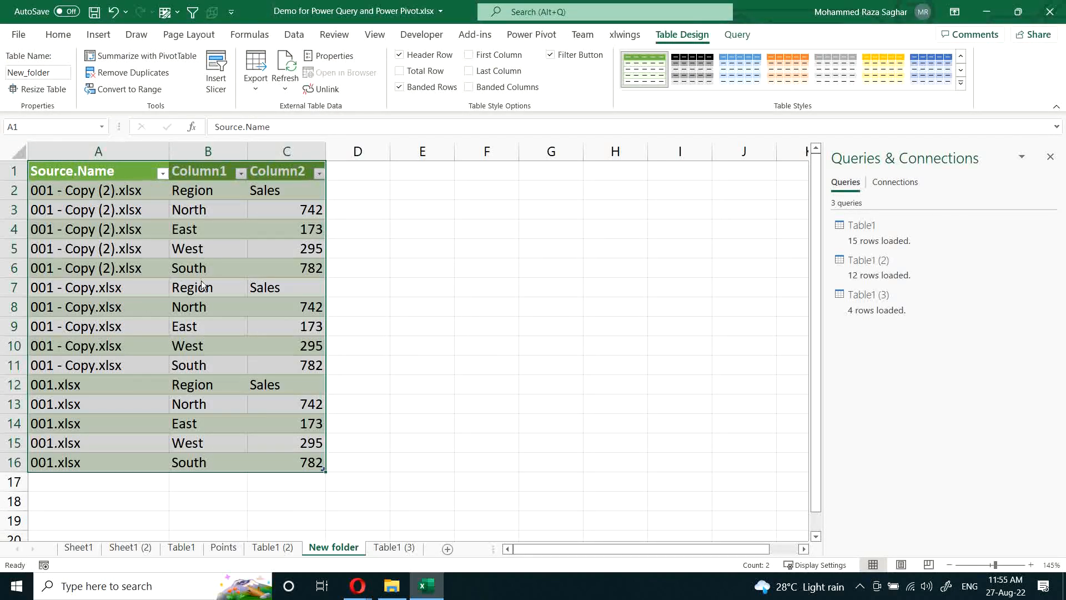
# Step: Delete the New folder worksheet and open the Table1 (3) query in the Power Query Editor
pyautogui.click(236, 323)
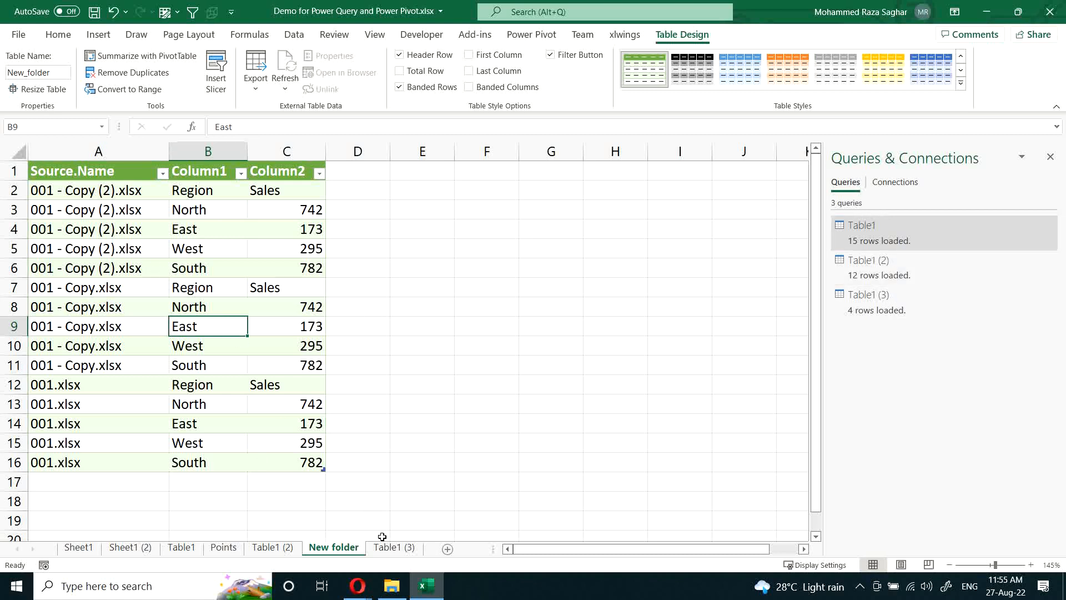
pyautogui.rightClick(332, 547)
pyautogui.click(367, 378)
pyautogui.click(529, 327)
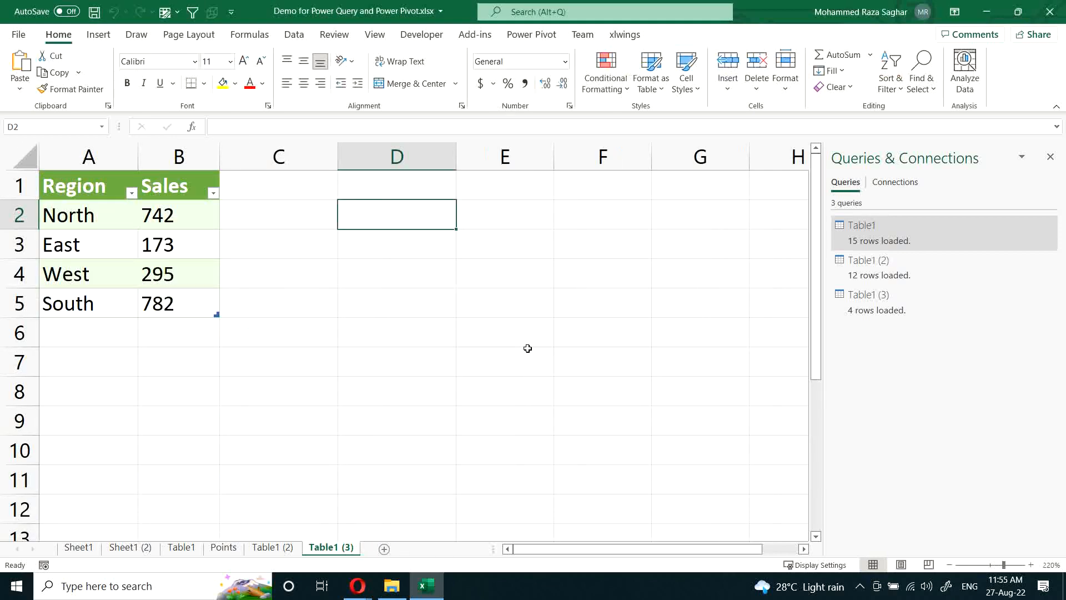
pyautogui.doubleClick(879, 307)
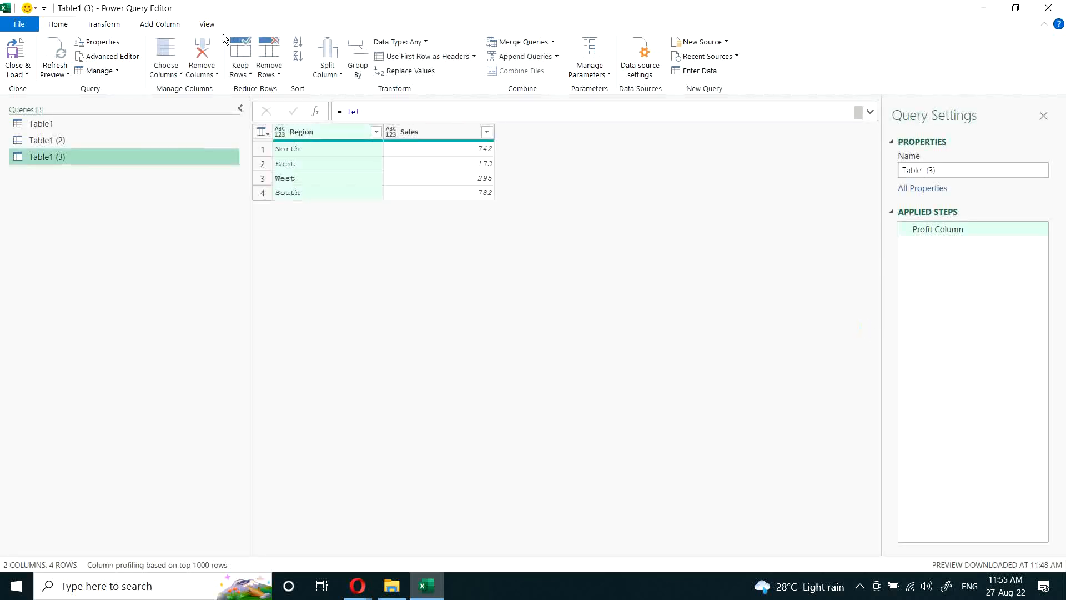
pyautogui.rightClick(51, 158)
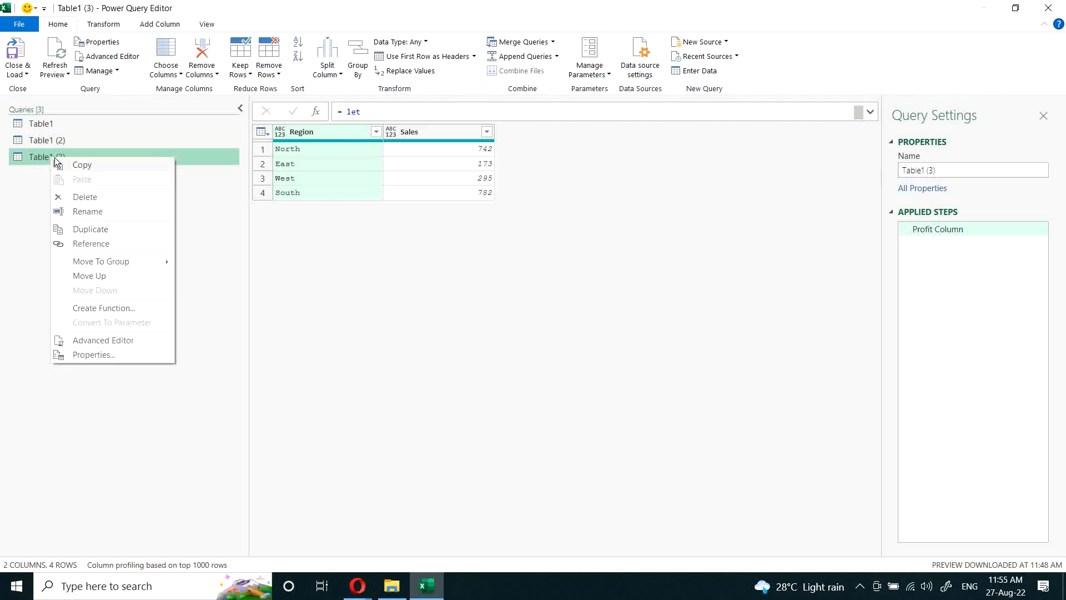
pyautogui.click(94, 229)
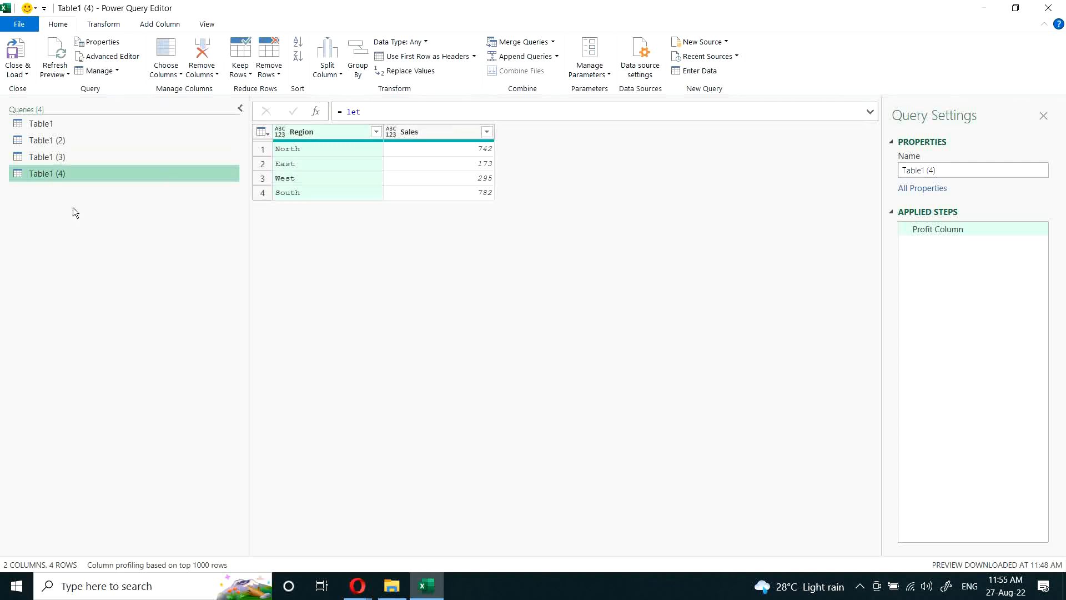
pyautogui.click(42, 160)
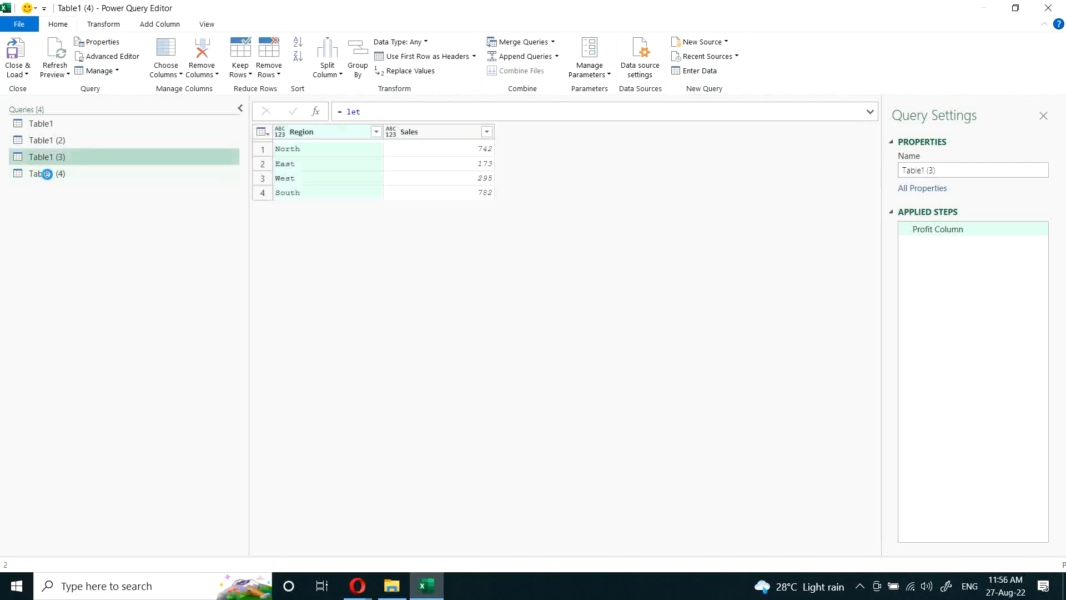
pyautogui.click(48, 174)
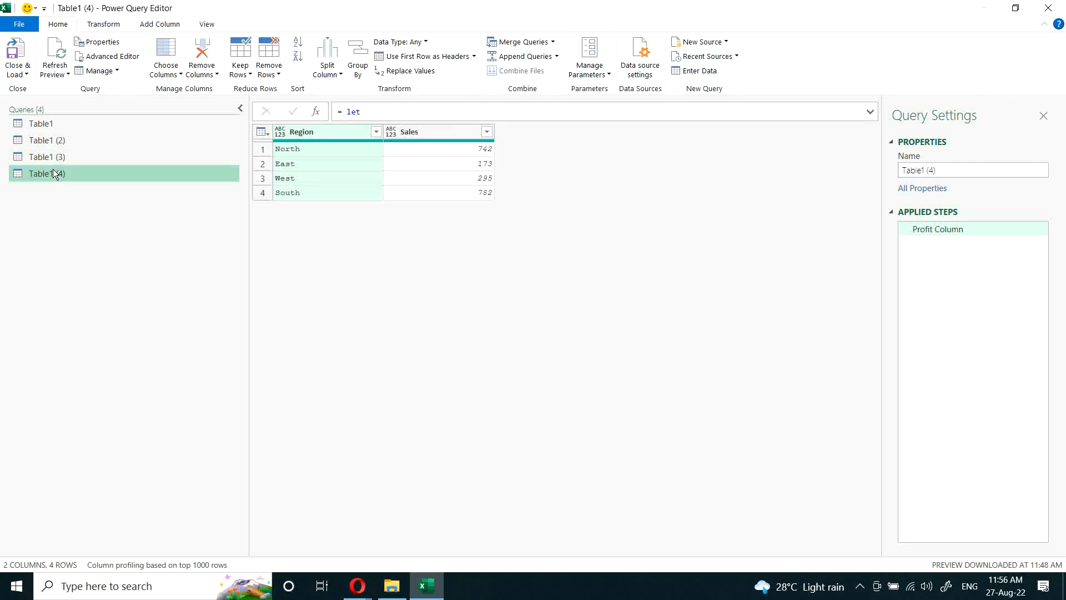
pyautogui.press('Delete')
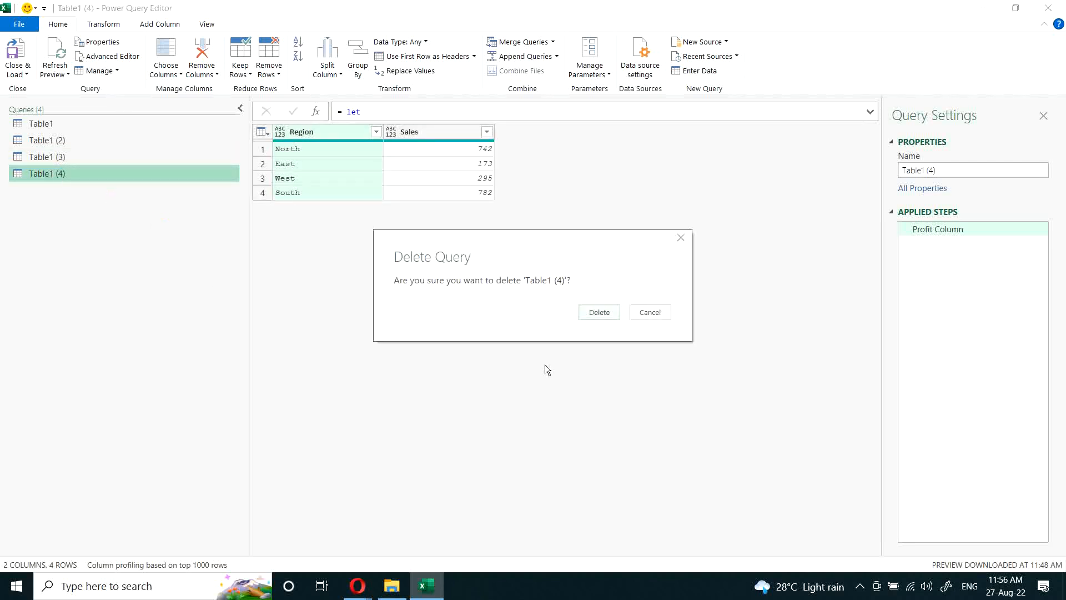
pyautogui.click(601, 315)
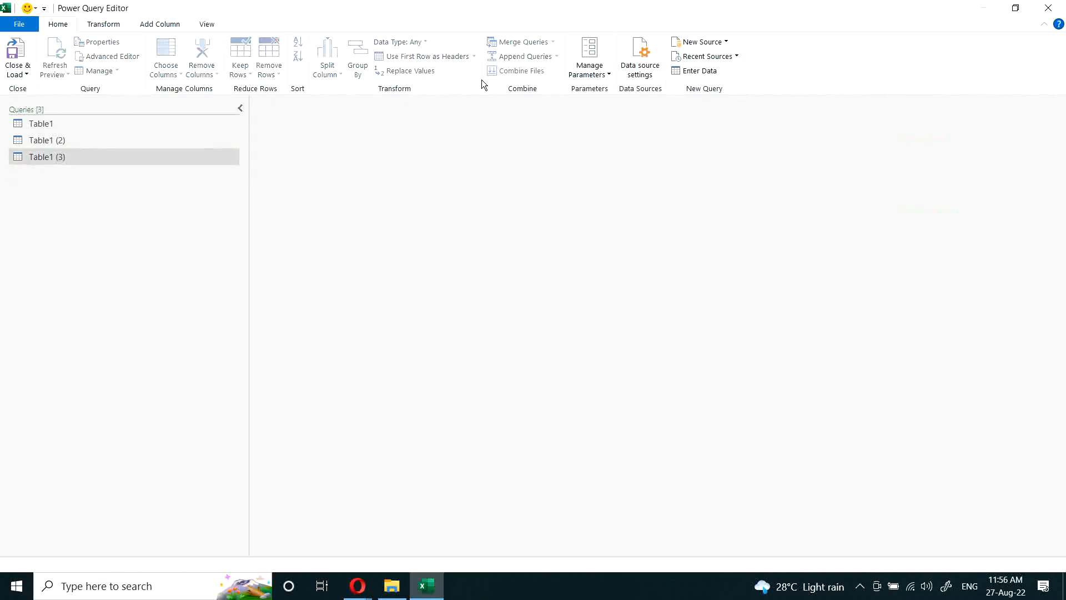
# Step: Create a blank query with the source formula = Folder.Contents("Z:\Google Drive (Main)\Courses\Power Tools\RSPT002\New folder")
pyautogui.click(724, 43)
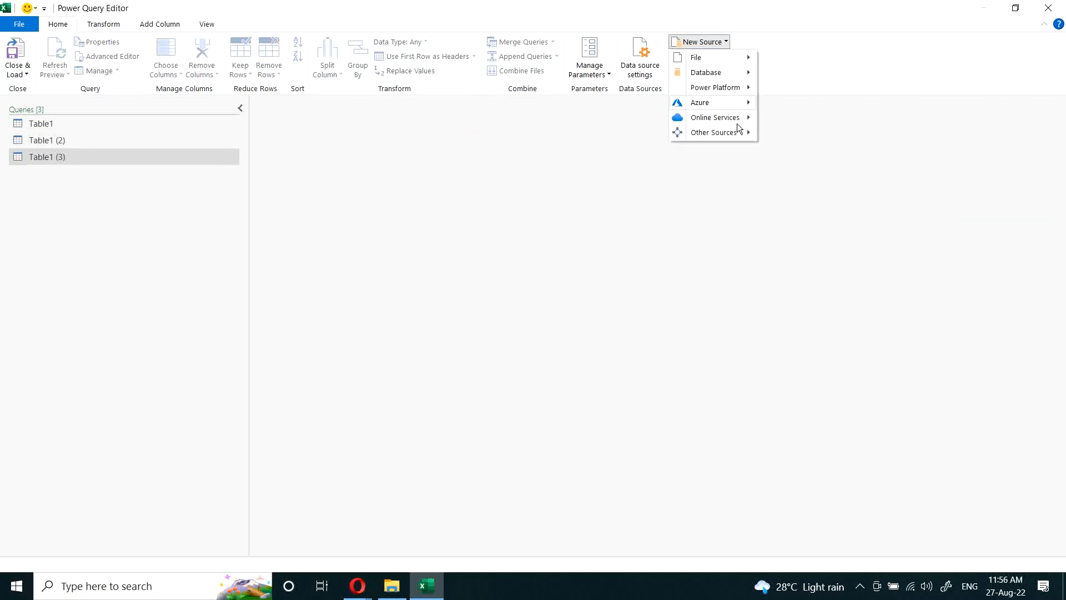
pyautogui.moveTo(731, 135)
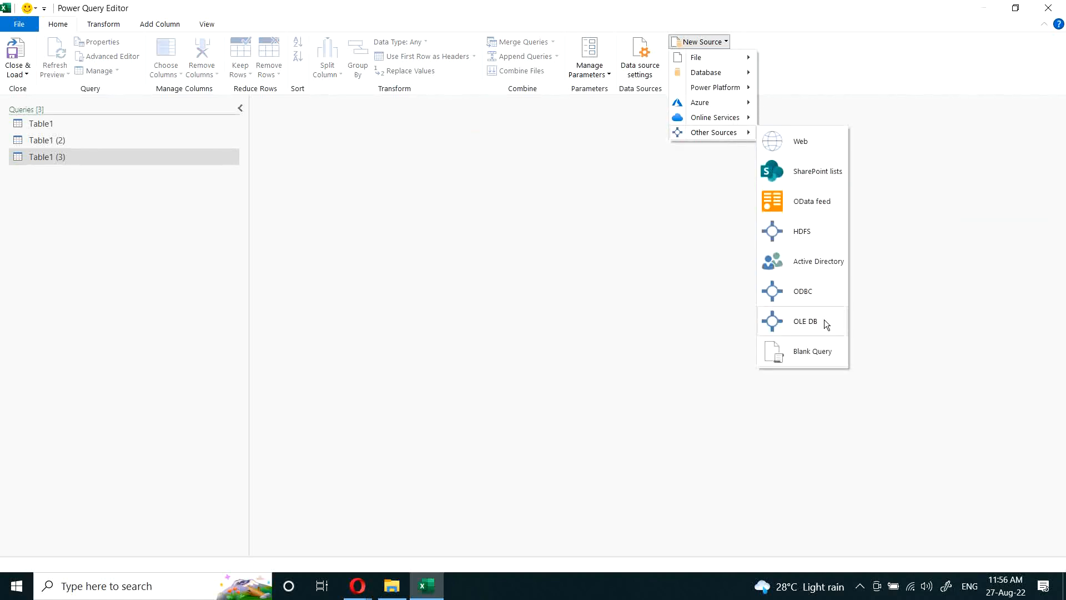
pyautogui.click(814, 352)
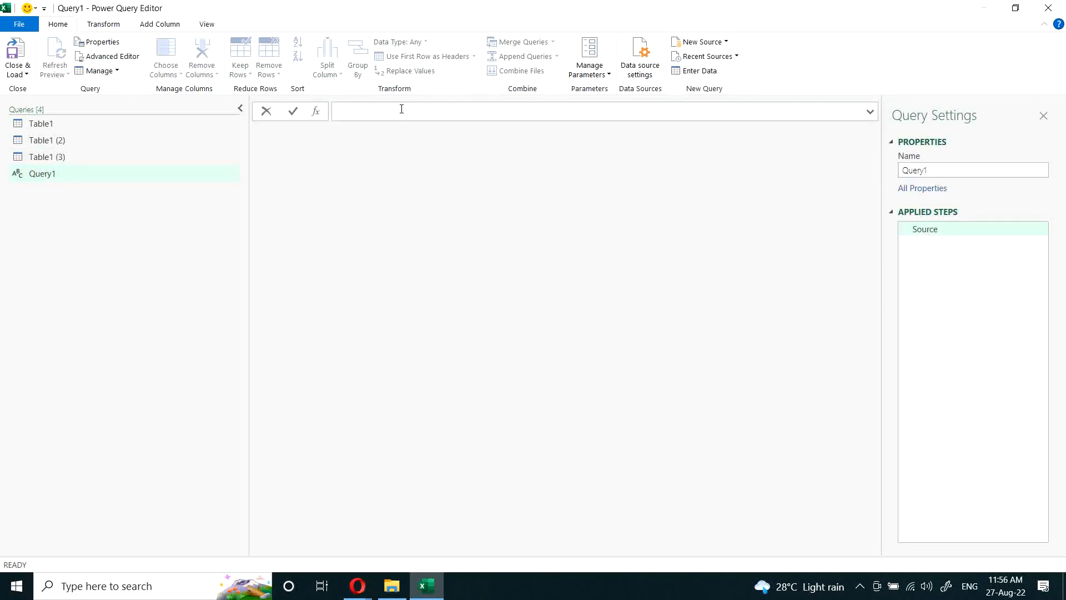
pyautogui.write('= F')
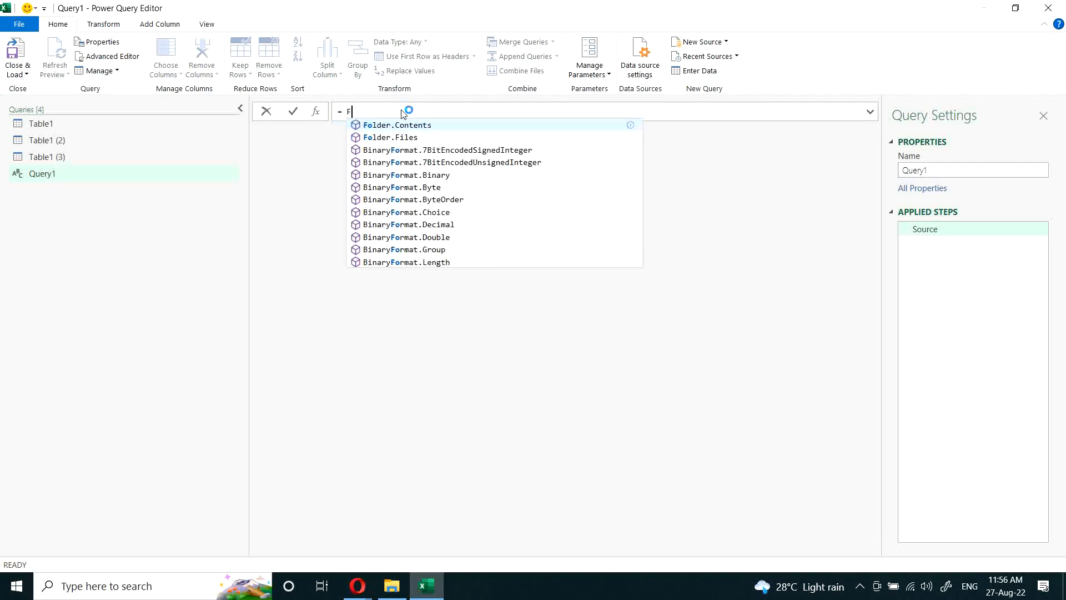
pyautogui.write('older')
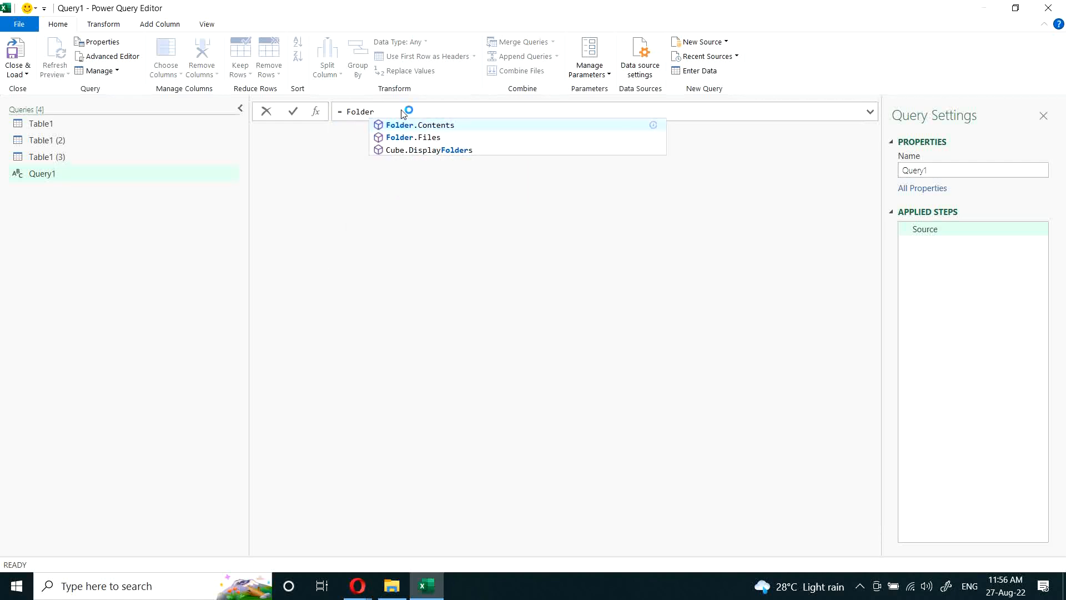
pyautogui.press('Tab')
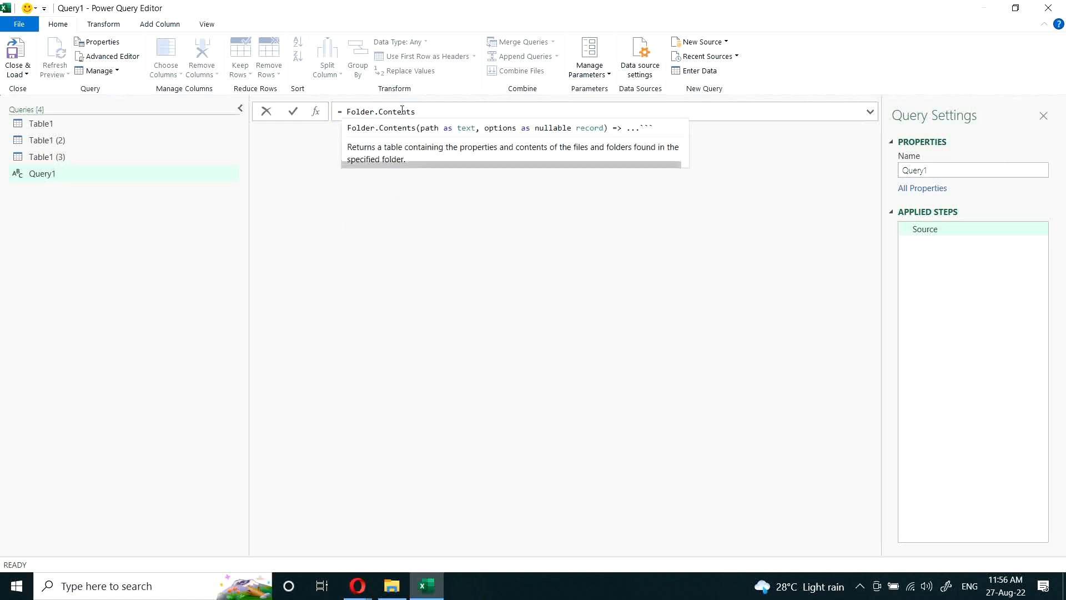
pyautogui.write('(')
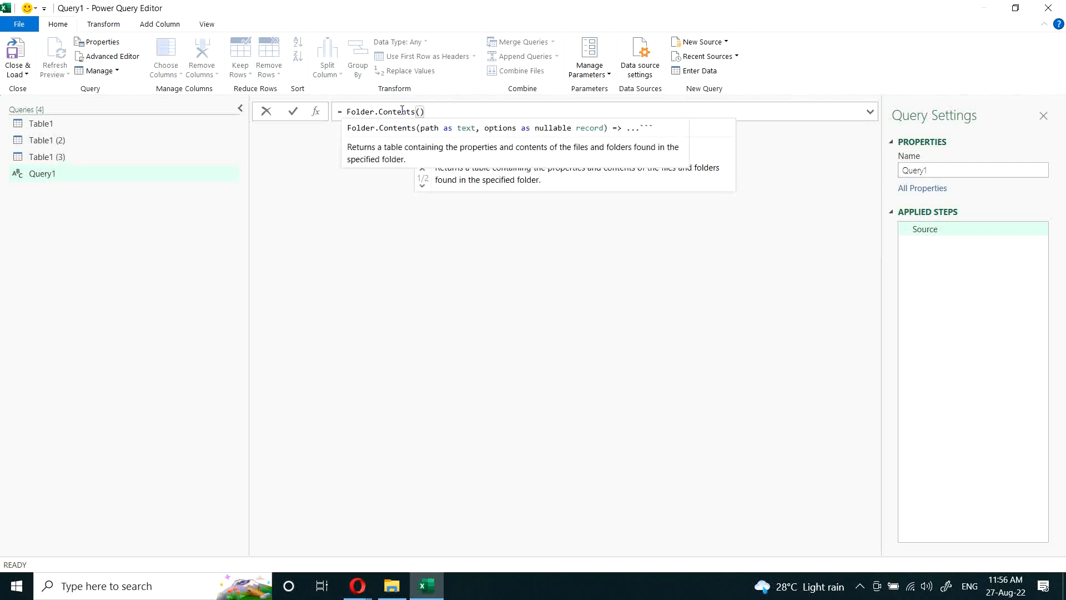
pyautogui.write('"Z:\\Google Drive (Main)\\Courses\\Power Tools\\RSPT002\\New folder"')
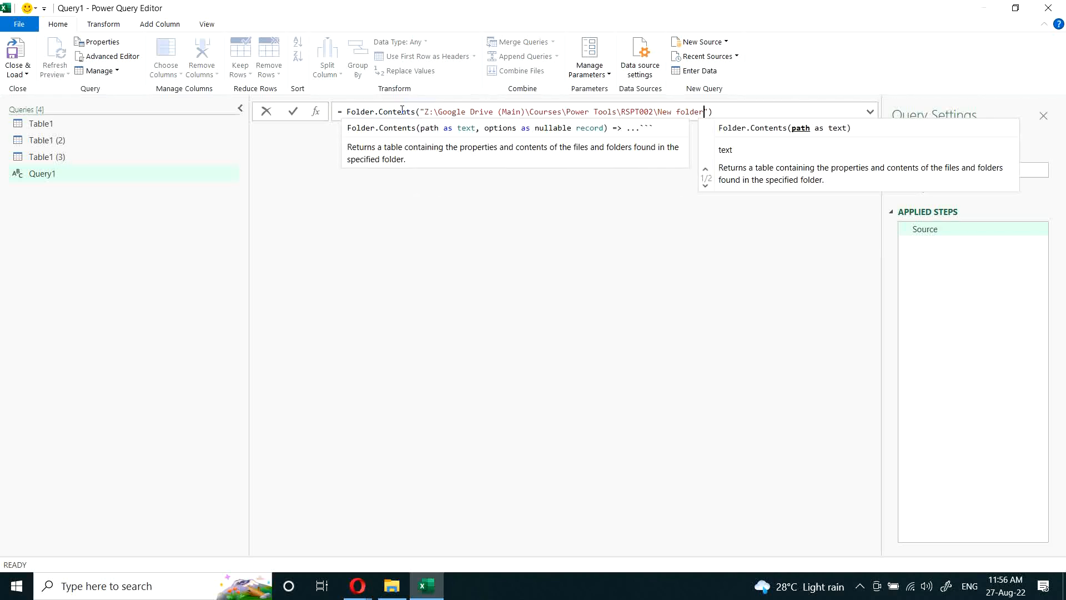
pyautogui.press('Return')
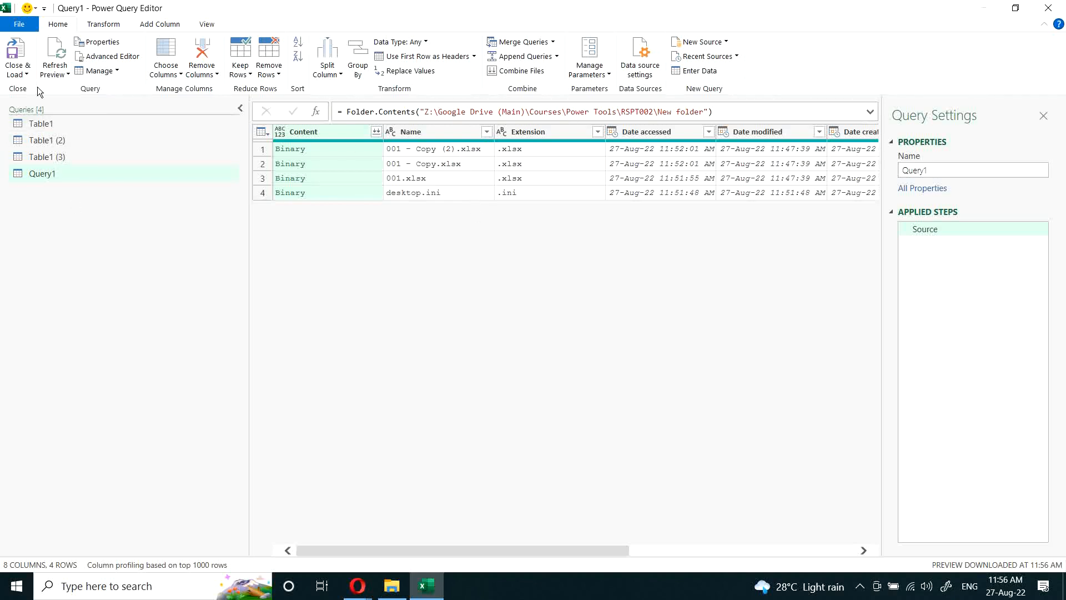
# Step: Wrap the Folder.Contents formula in a let expression that assigns it to Tbl1 and returns Tbl1
pyautogui.click(342, 111)
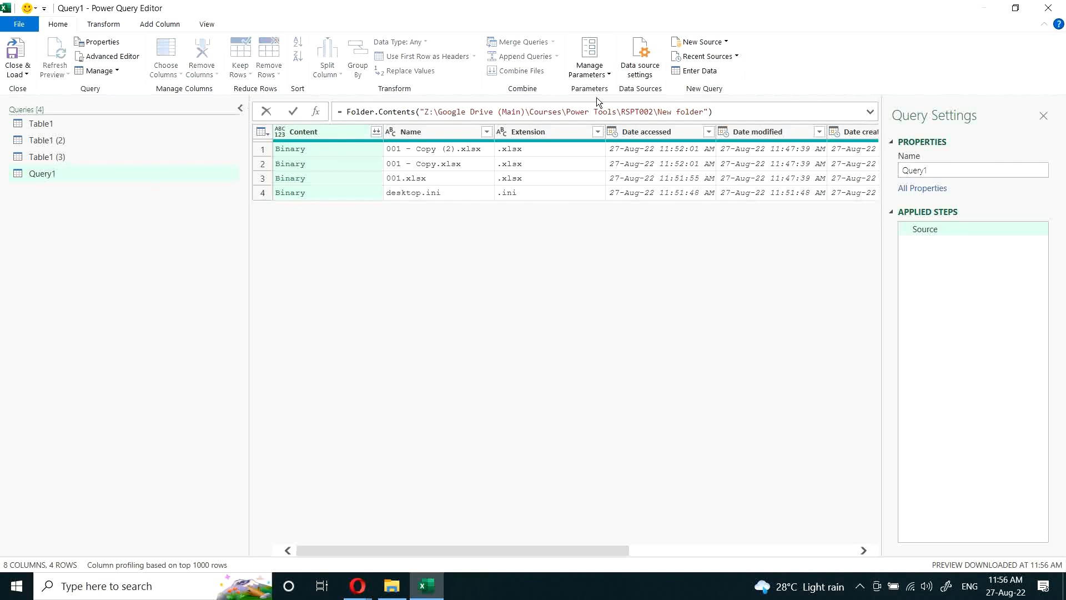
pyautogui.write('let')
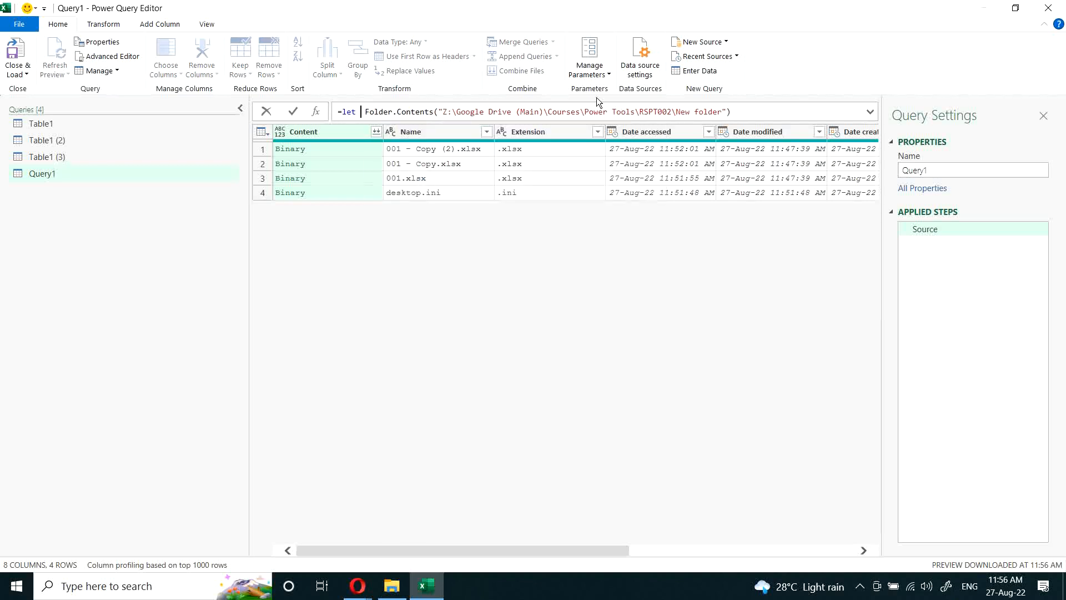
pyautogui.hotkey('shift', 'Return')
pyautogui.write('Tbl')
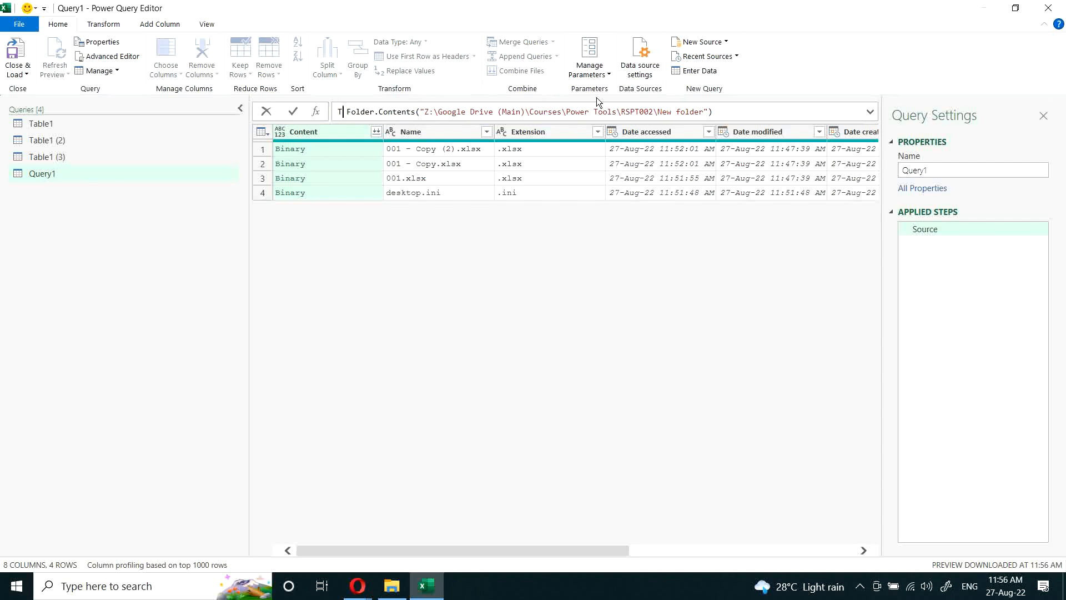
pyautogui.write('1 =')
pyautogui.press('End')
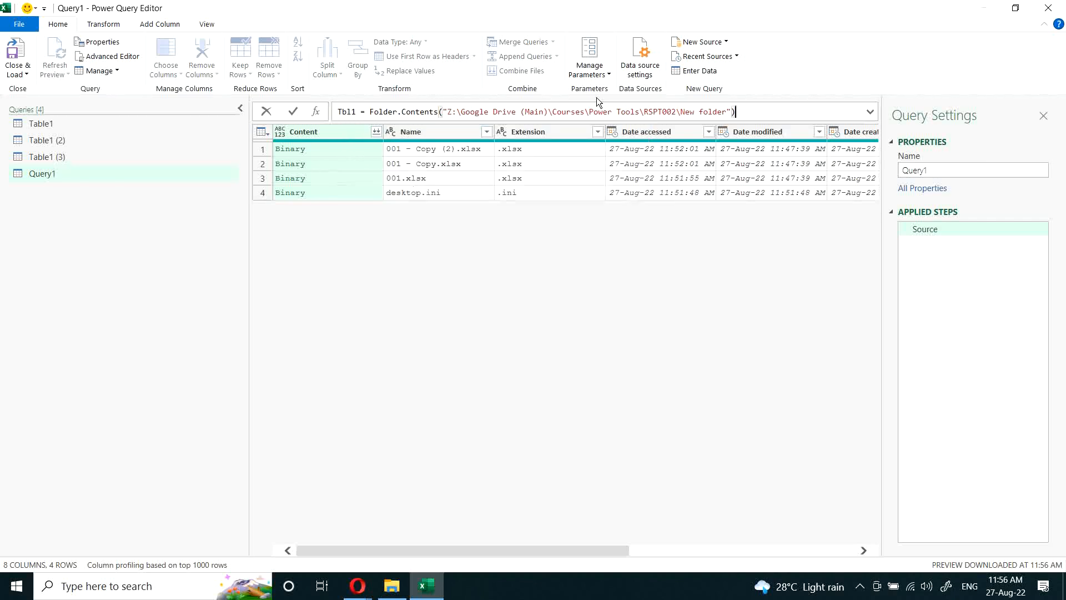
pyautogui.hotkey('shift', 'Return')
pyautogui.write('in Tbl1')
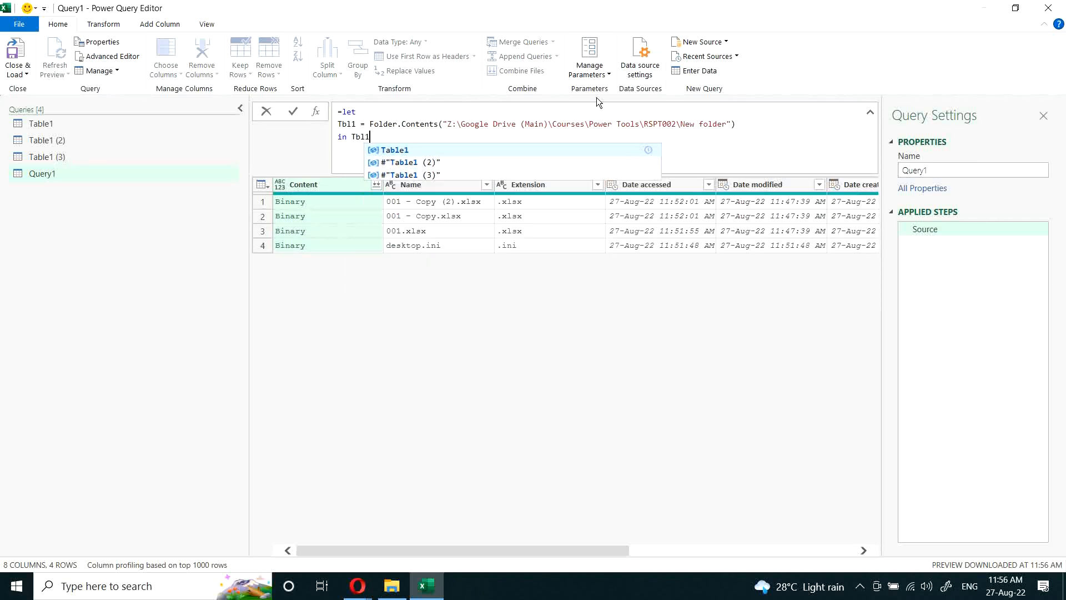
pyautogui.click(572, 359)
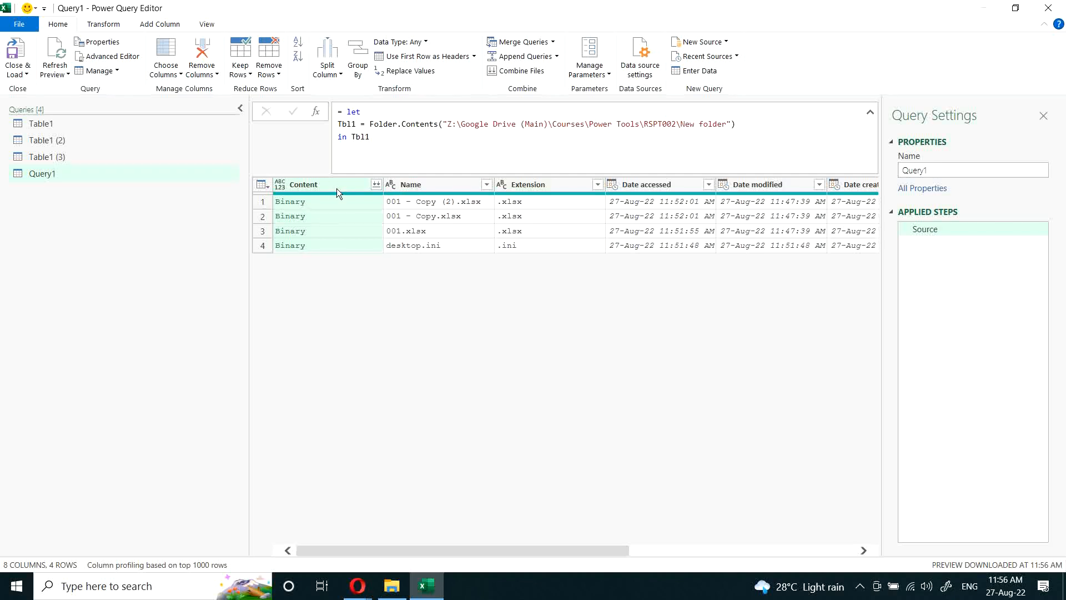
# Step: Add the variable Tbl2 = Table.SelectColumns(Tbl1,{"Name","Content"}) after Tbl1 in the let expression
pyautogui.click(761, 125)
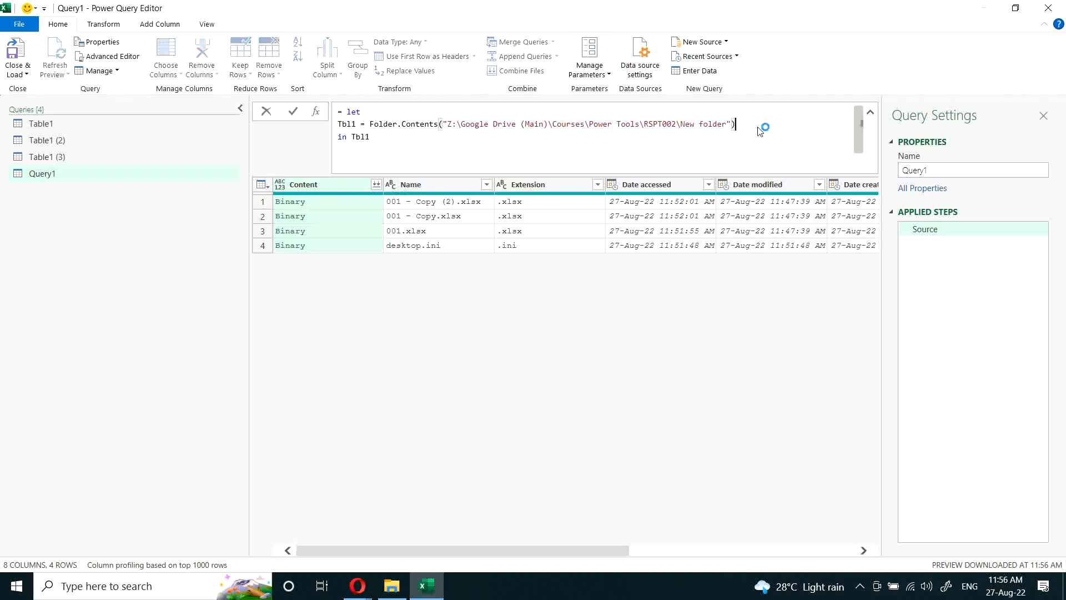
pyautogui.write(',')
pyautogui.press('Return')
pyautogui.write('Tbl2 = Table.s')
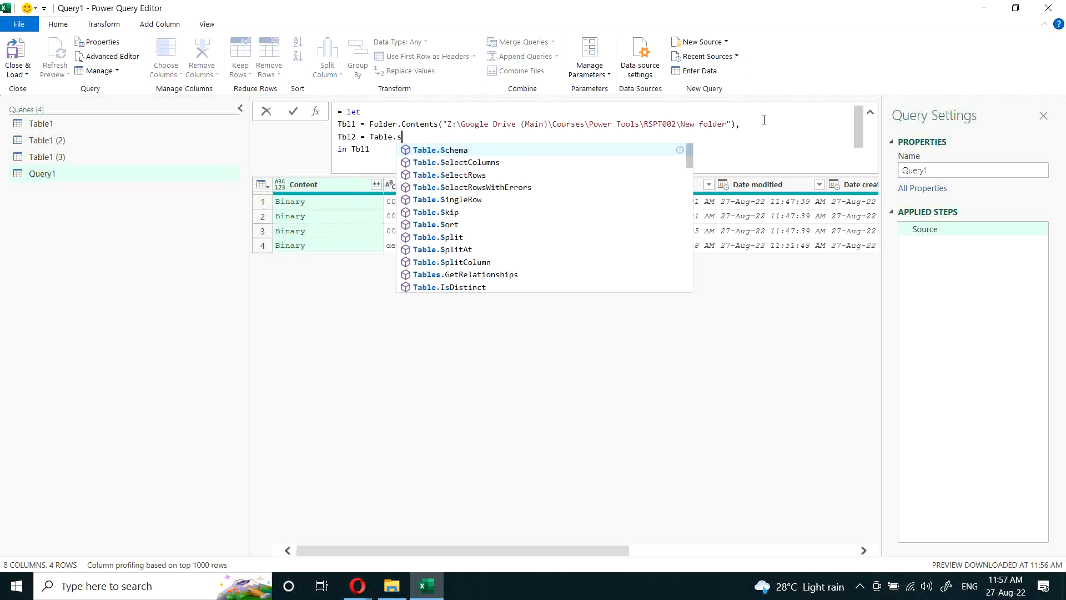
pyautogui.press('Down')
pyautogui.press('Tab')
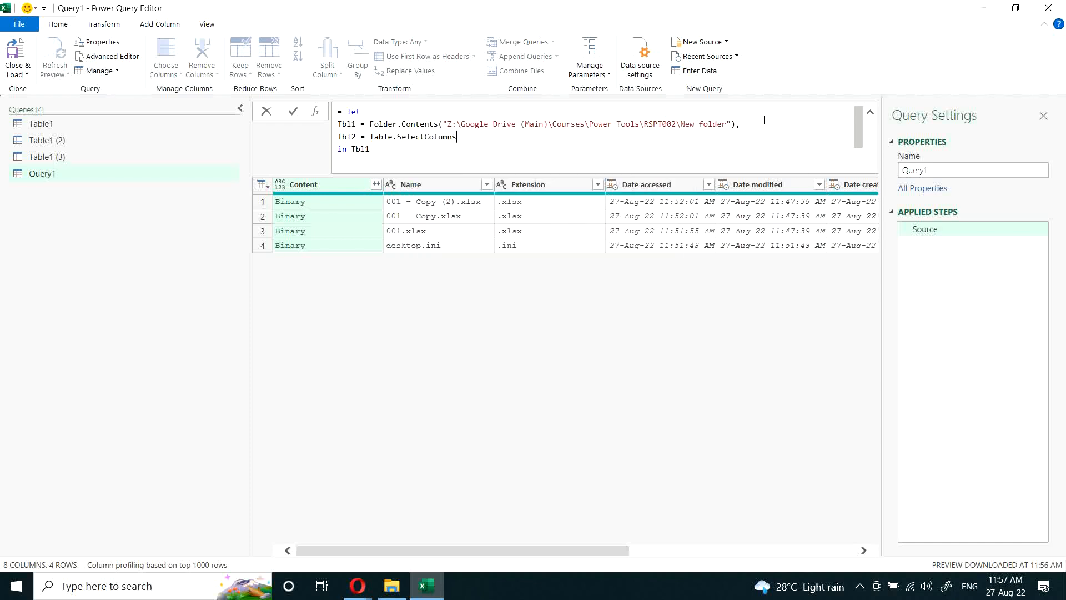
pyautogui.write('(')
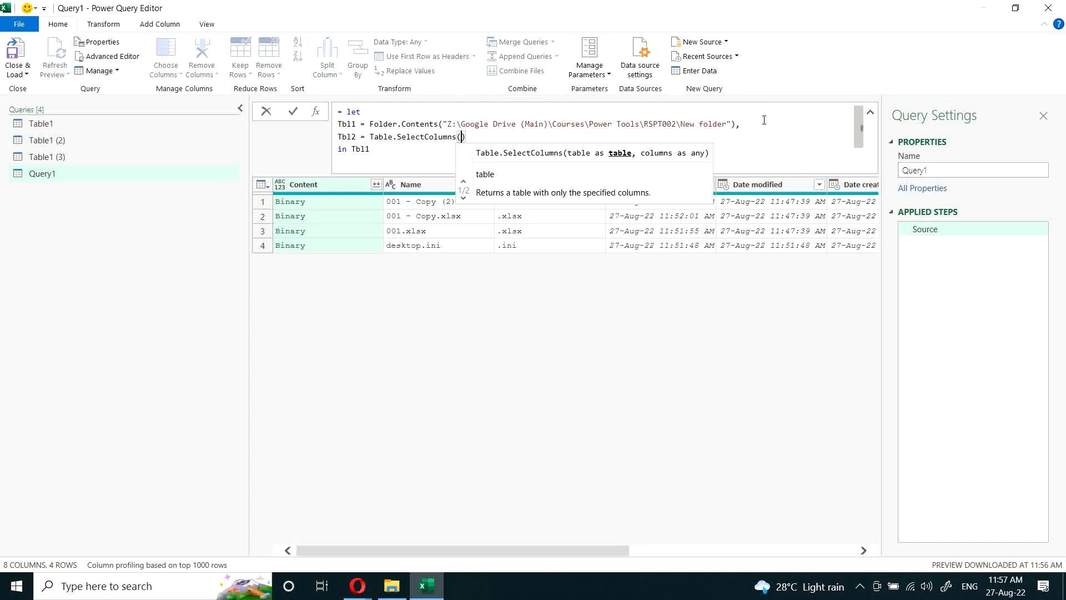
pyautogui.write('Tbl1,')
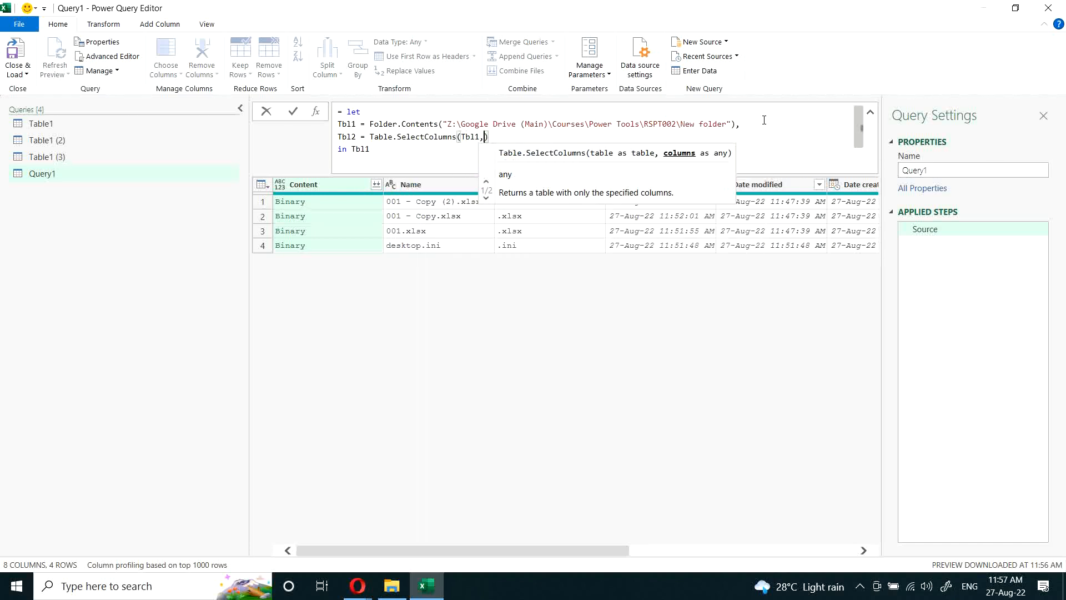
pyautogui.write('{')
pyautogui.write('"Name')
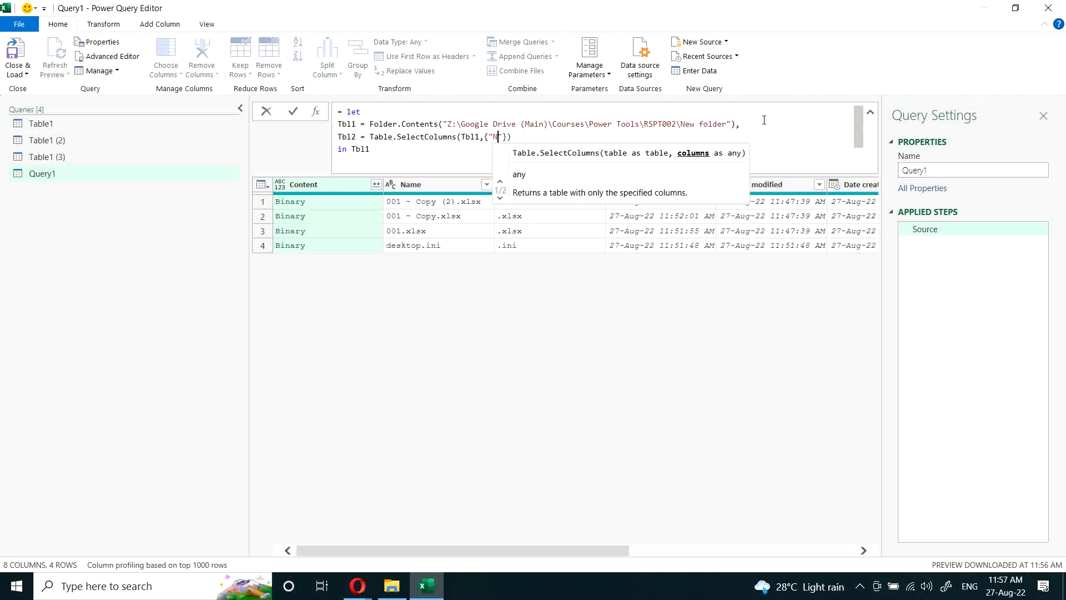
pyautogui.write('",')
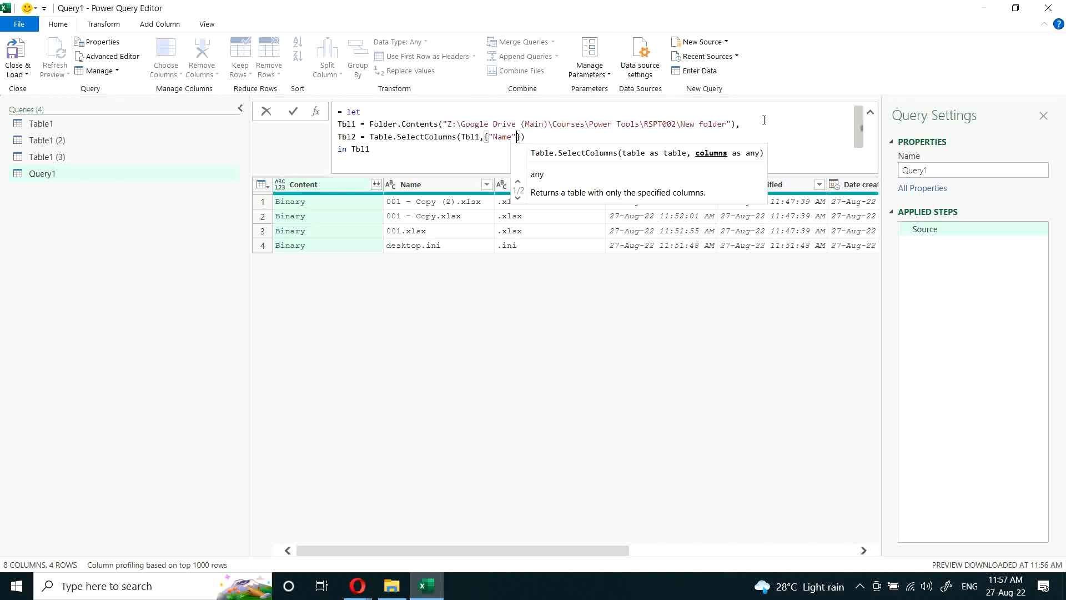
pyautogui.write('"Conte')
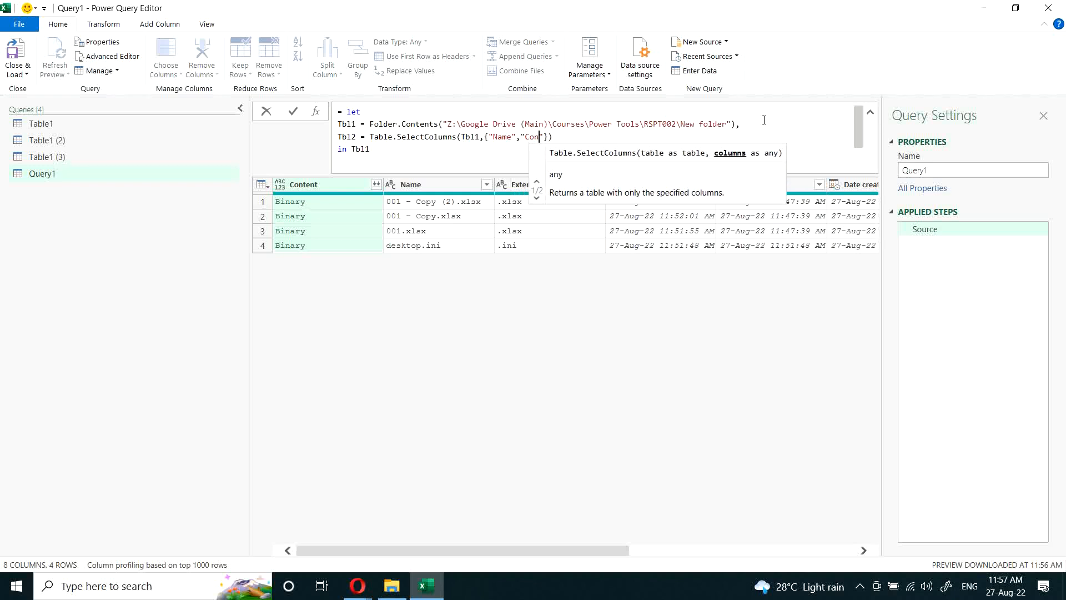
pyautogui.write('nt')
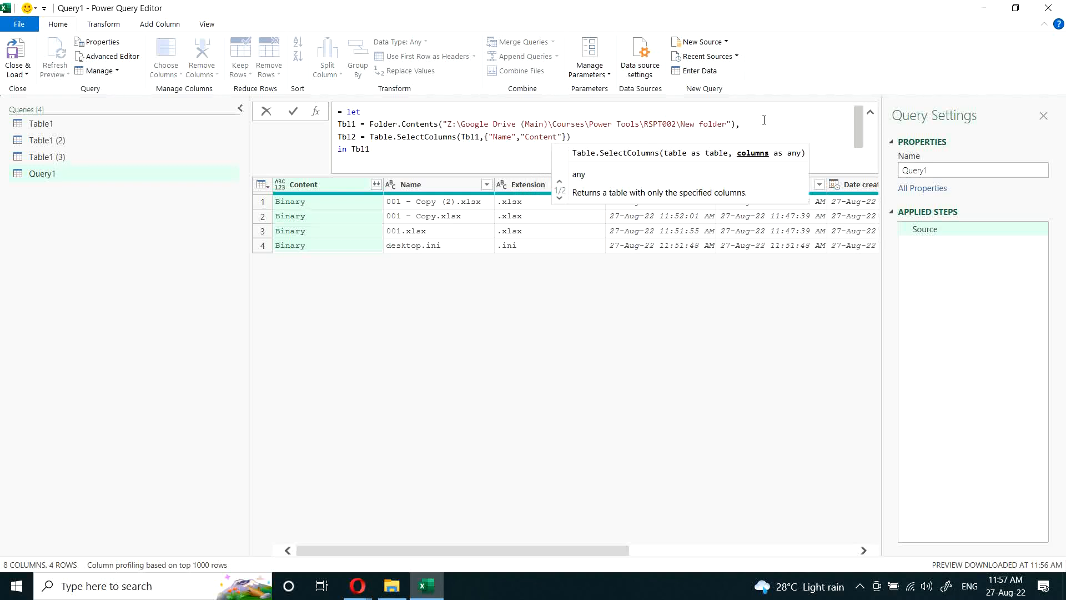
# Step: Make the let expression return Tbl2 and apply the formula
pyautogui.click(412, 149)
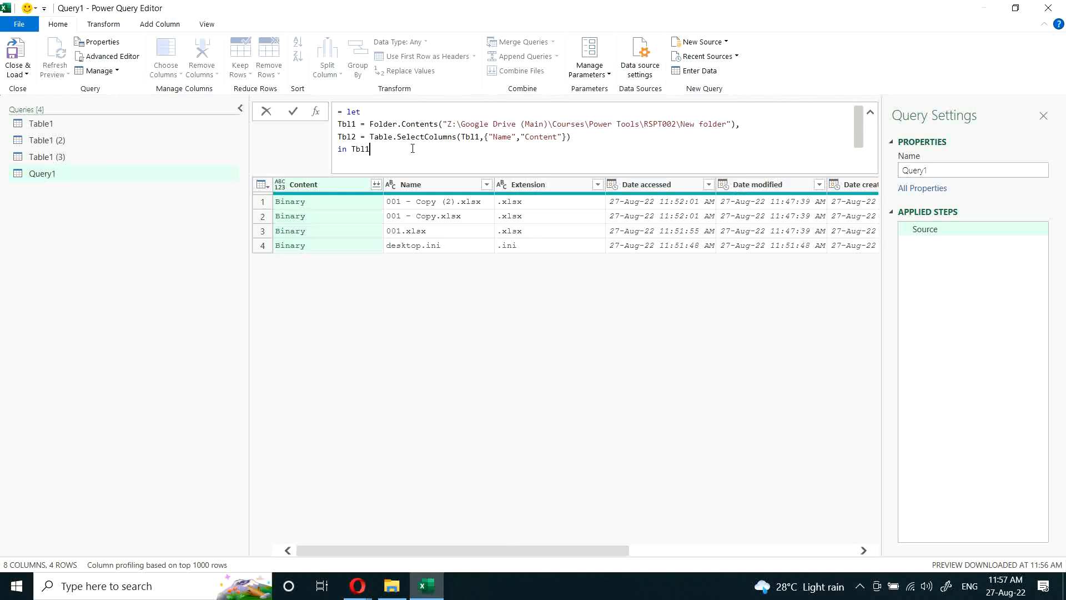
pyautogui.press('BackSpace')
pyautogui.write('2')
pyautogui.press('Return')
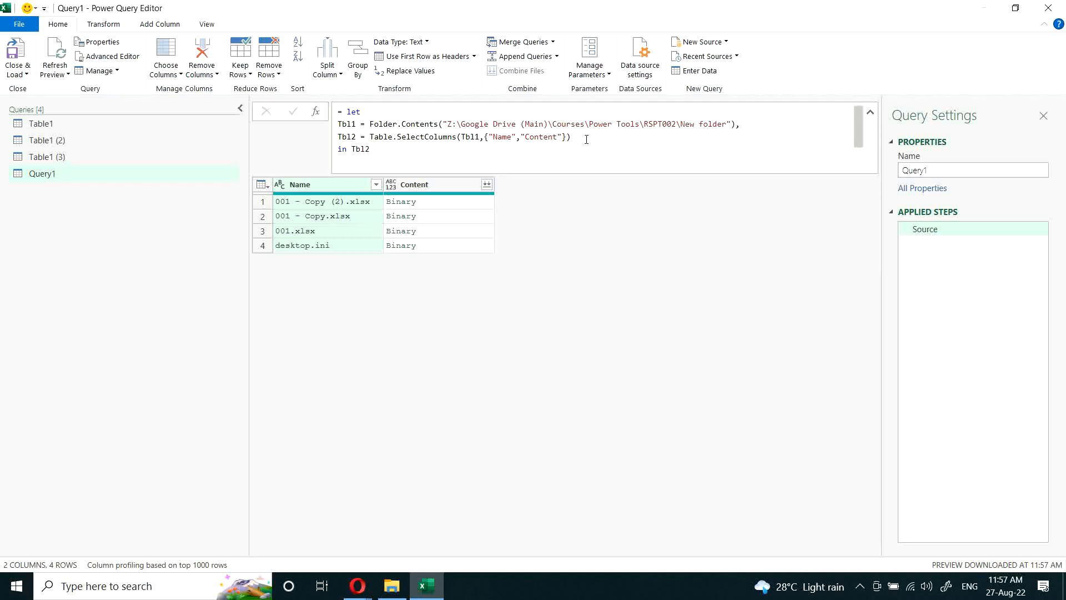
# Step: Add a variable Tbl3 after Tbl2 that calls Table.TransformColumns with Tbl2 as its table argument
pyautogui.click(726, 140)
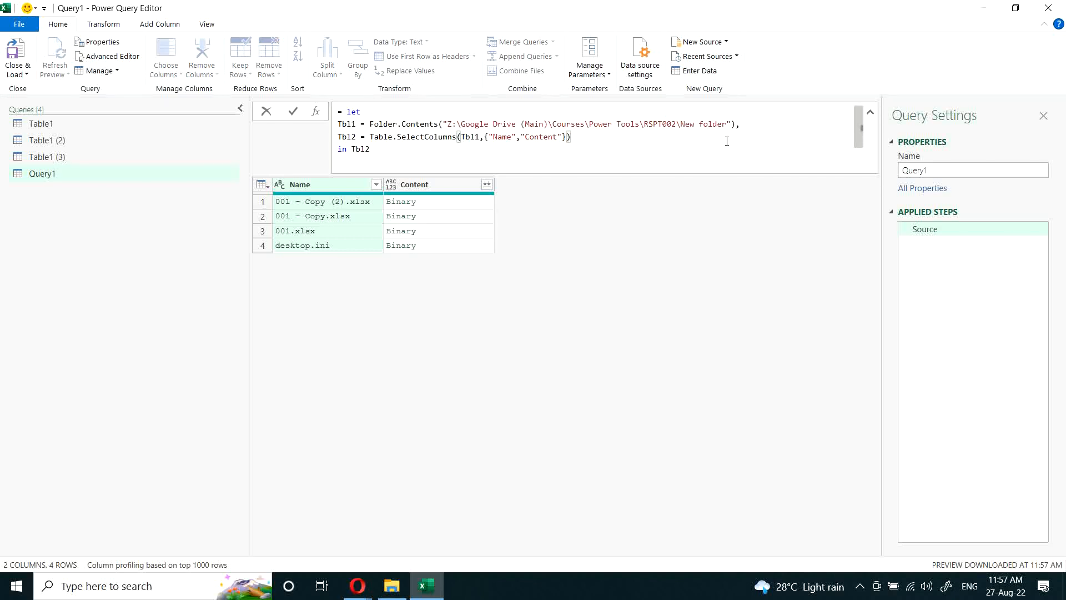
pyautogui.write(',')
pyautogui.press('Return')
pyautogui.write('Tbl3 = Table')
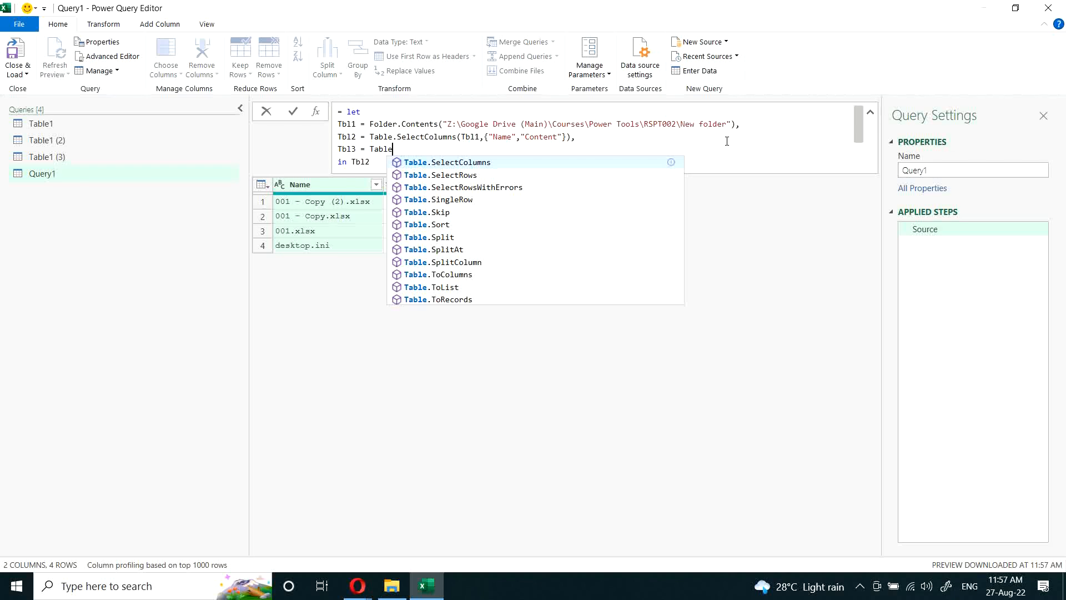
pyautogui.write('.tran')
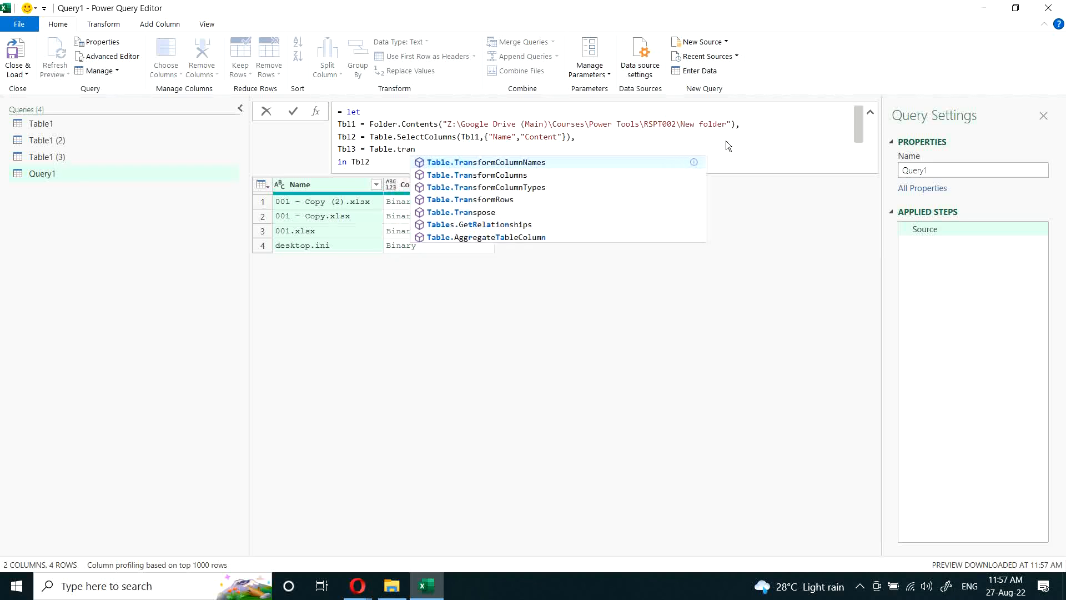
pyautogui.press('Down')
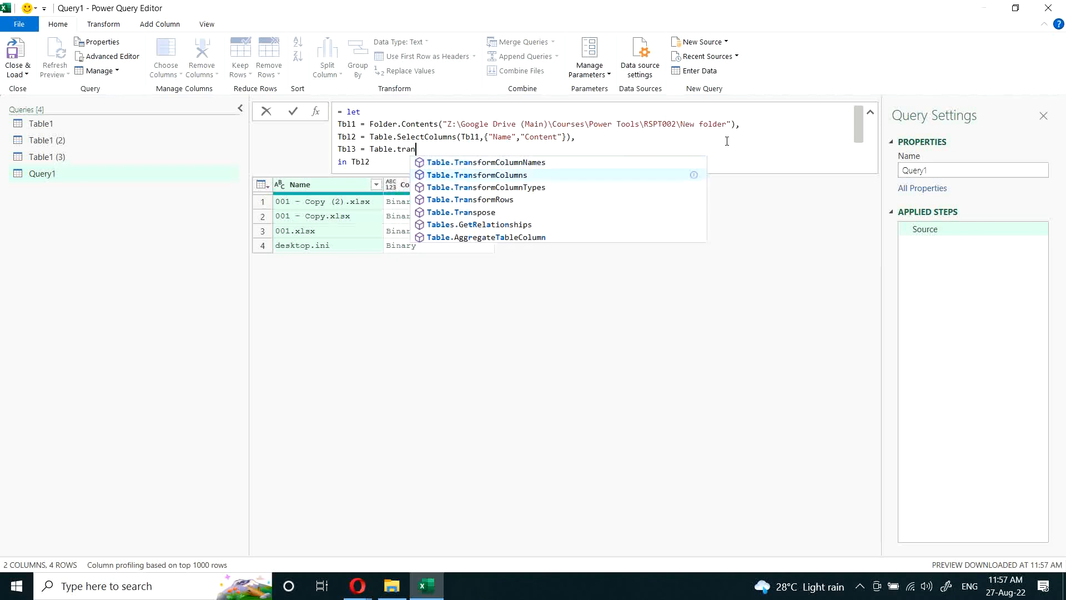
pyautogui.press('Tab')
pyautogui.write('(')
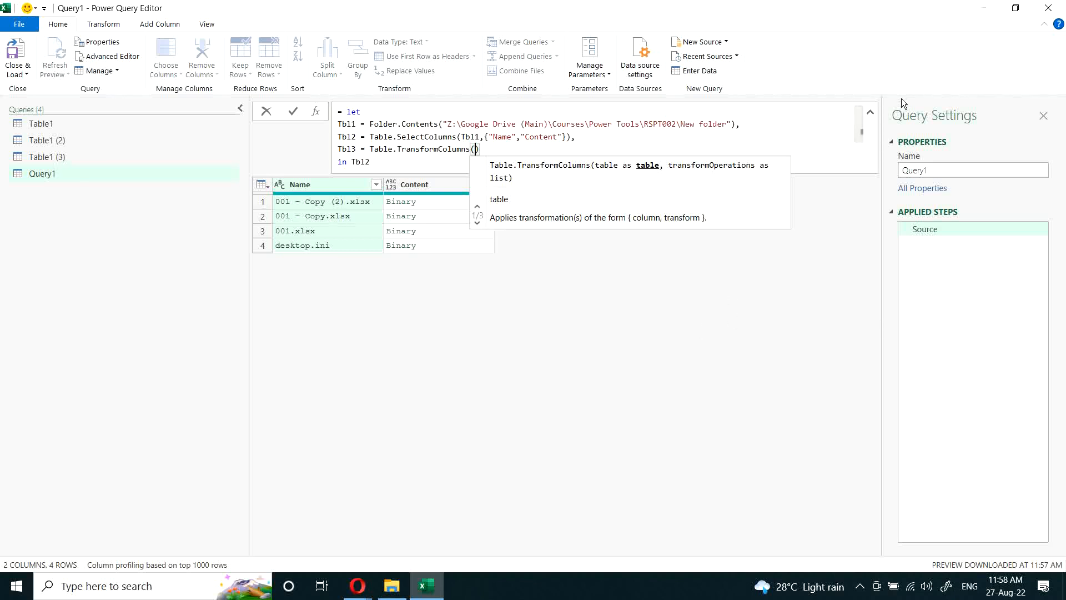
pyautogui.write('Tbl2,')
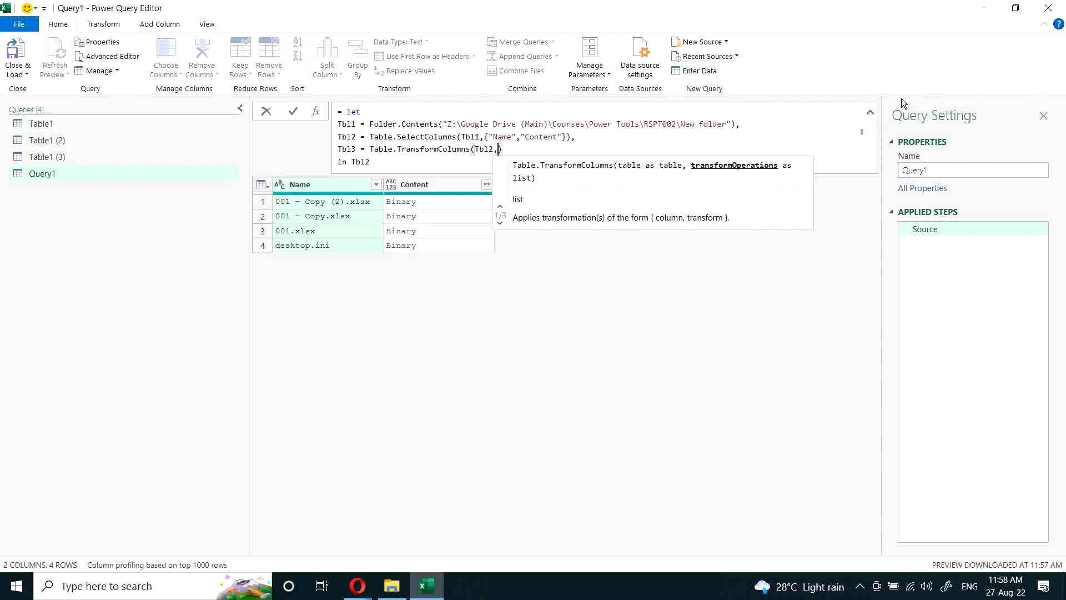
pyautogui.write('{"Content')
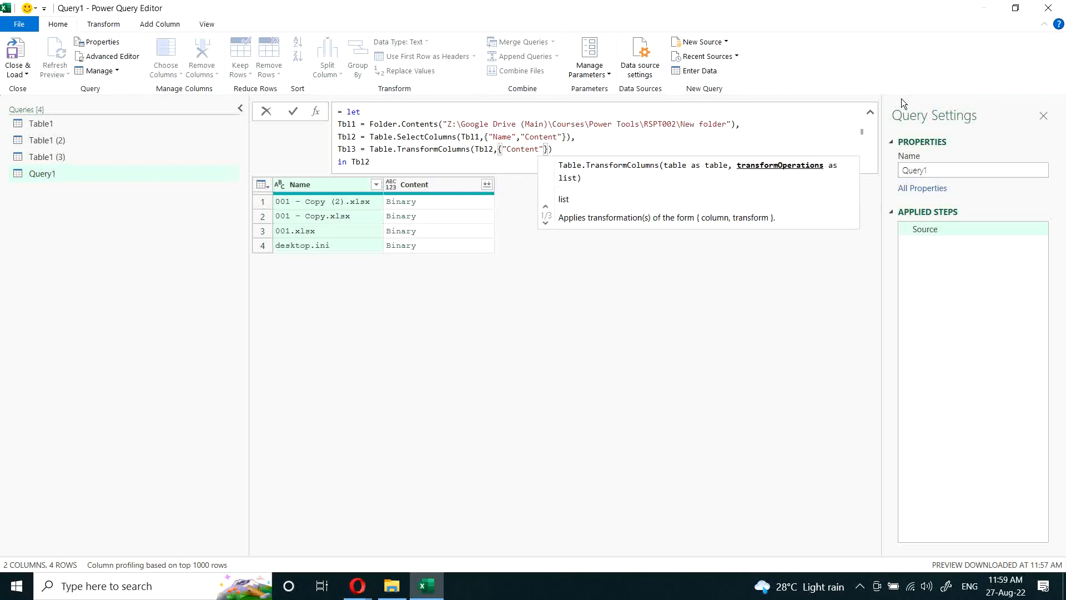
pyautogui.write('", each ')
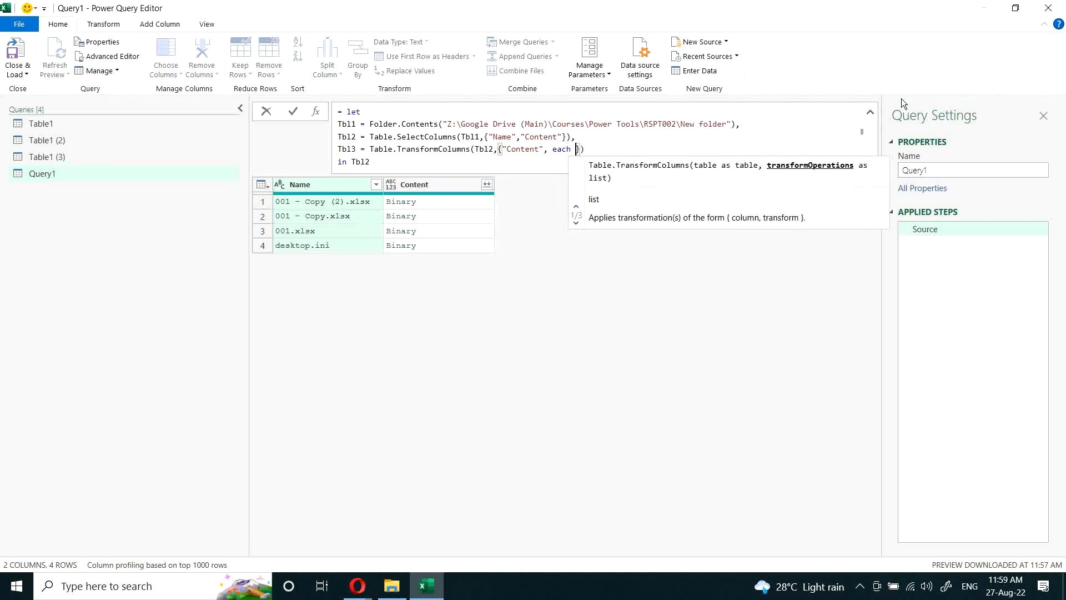
pyautogui.write('Excel')
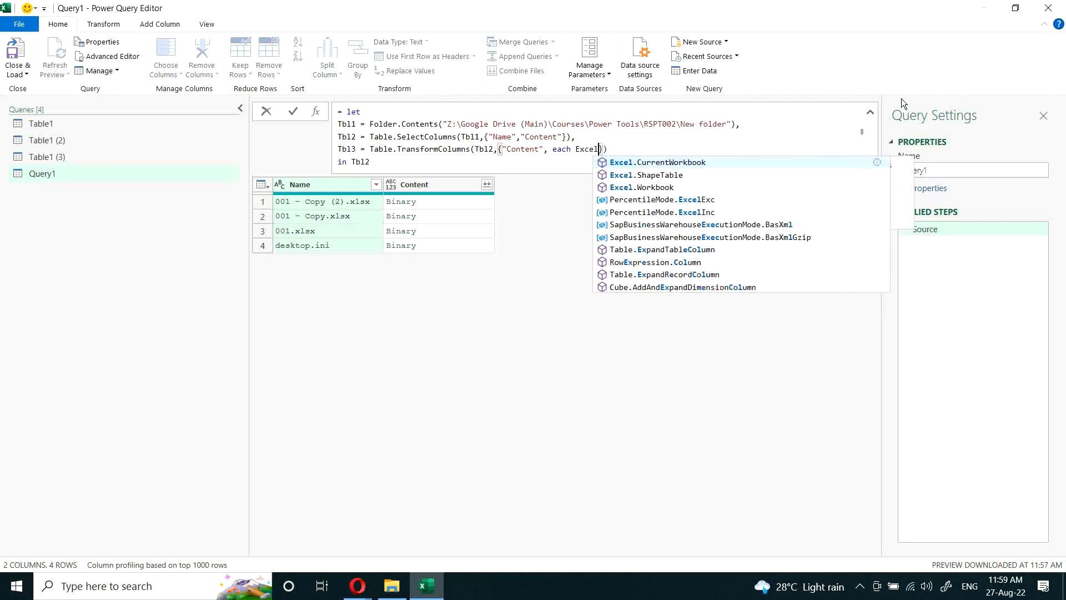
# Step: Give Table.TransformColumns the operation {"Content", each Excel.Workbook(_)} to read each file's binary as a workbook
pyautogui.press('Down')
pyautogui.press('Down')
pyautogui.press('Tab')
pyautogui.write('(')
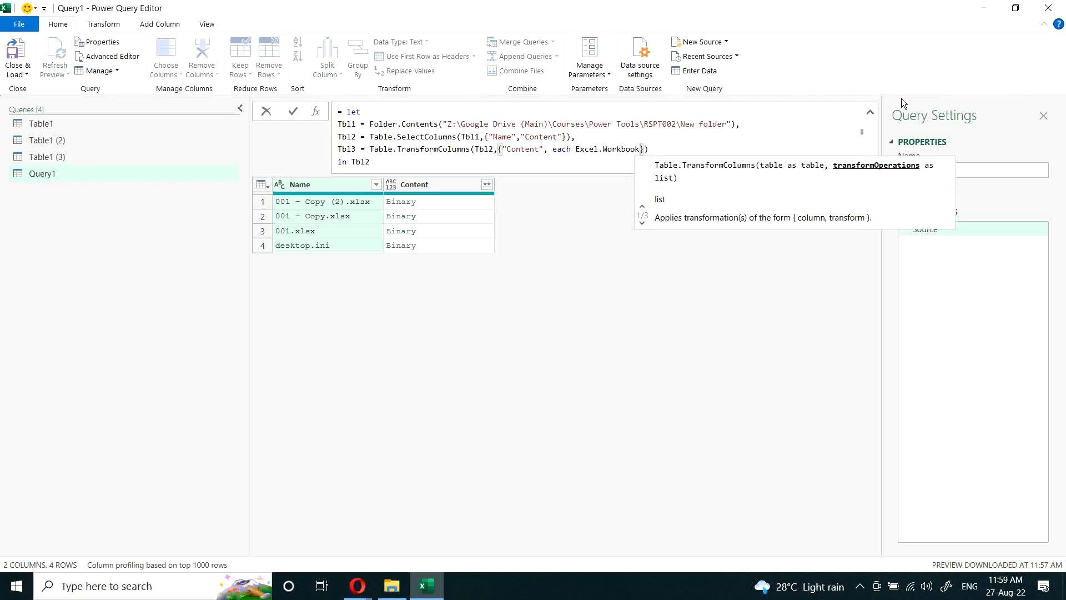
pyautogui.write('_')
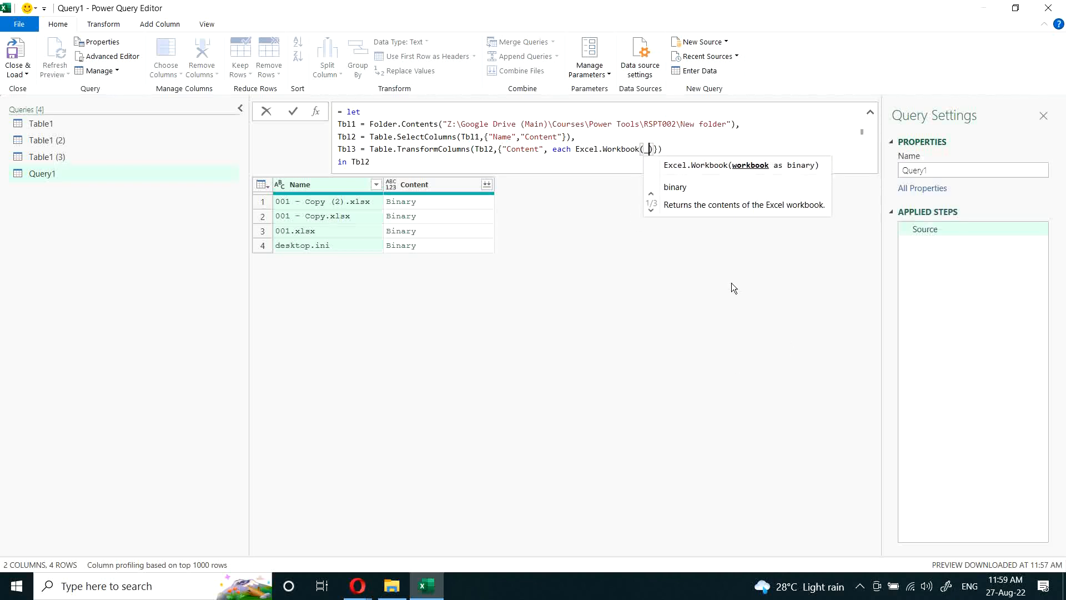
# Step: Make the let expression return Tbl3 and apply the formula
pyautogui.click(406, 162)
pyautogui.press('BackSpace')
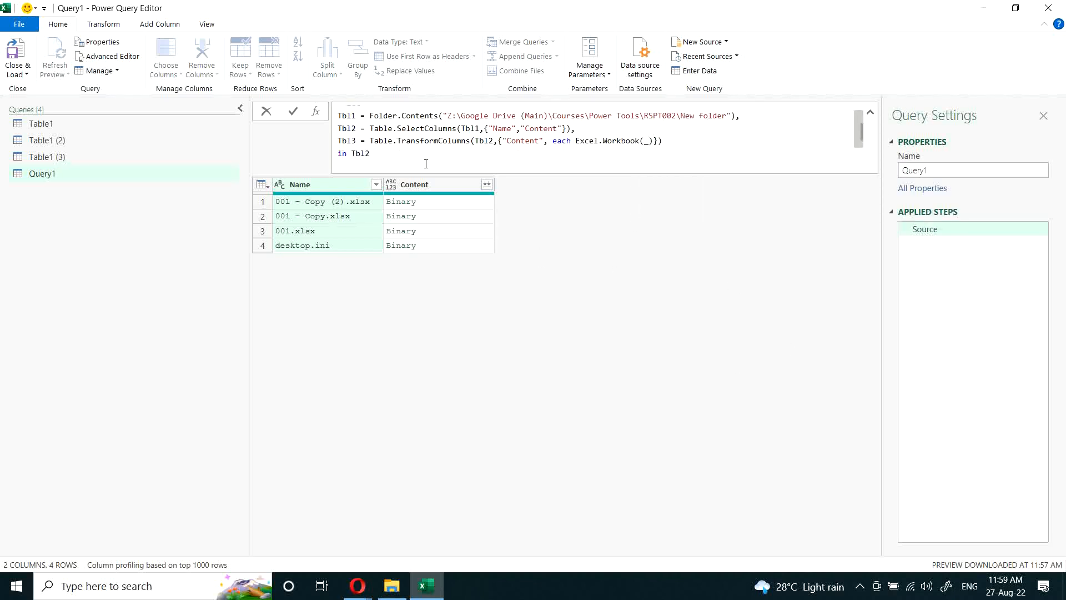
pyautogui.write('3')
pyautogui.press('Return')
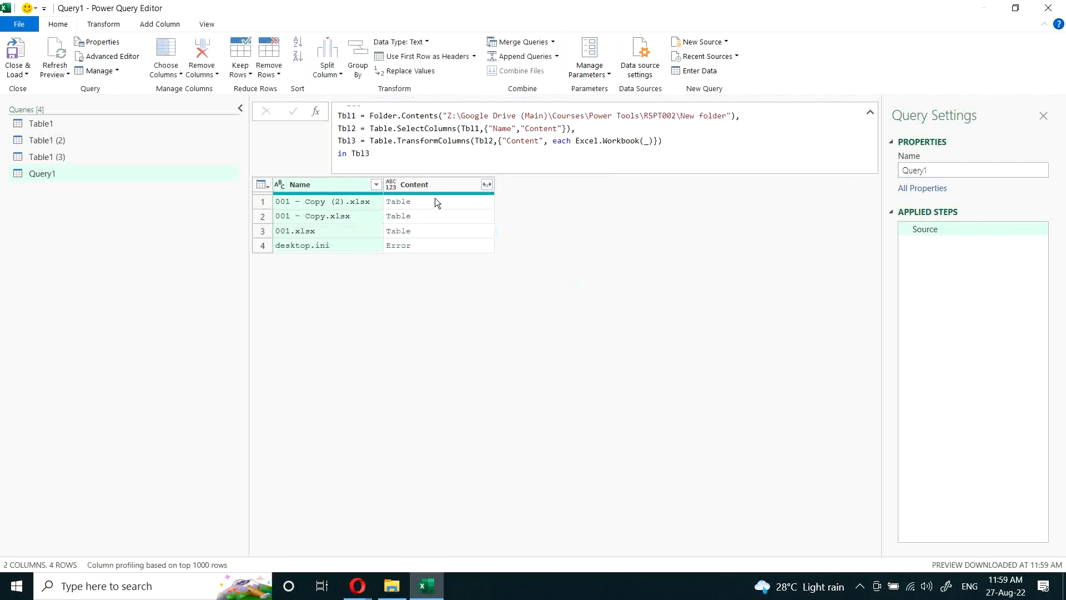
# Step: Add a variable Tbl4 on a new line after Tbl3 in the let expression
pyautogui.click(713, 142)
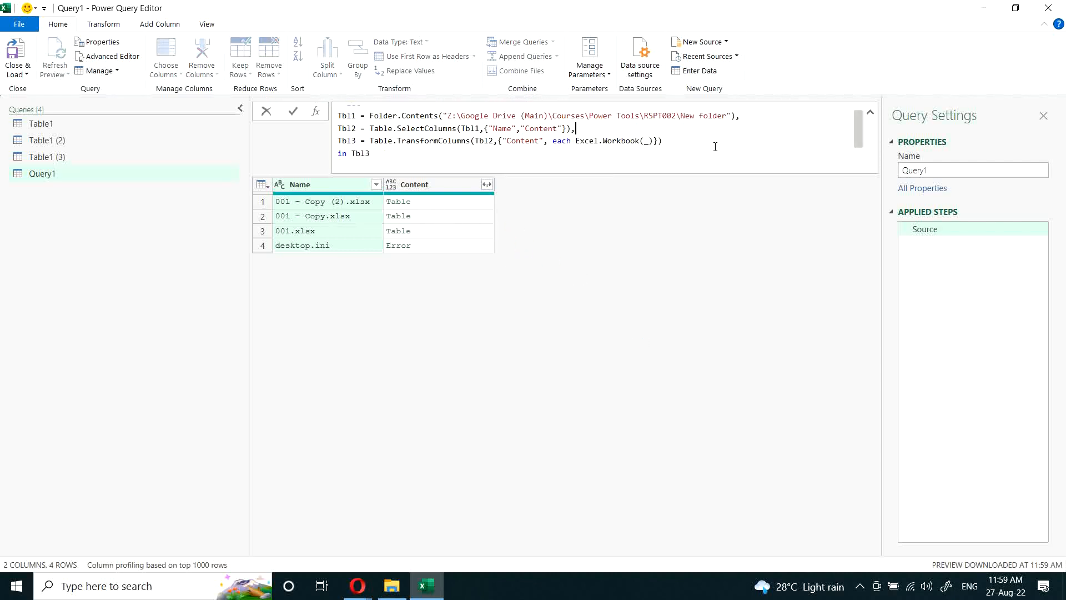
pyautogui.click(576, 139)
pyautogui.click(678, 142)
pyautogui.write(',')
pyautogui.hotkey('shift', 'Return')
pyautogui.write('Tbl')
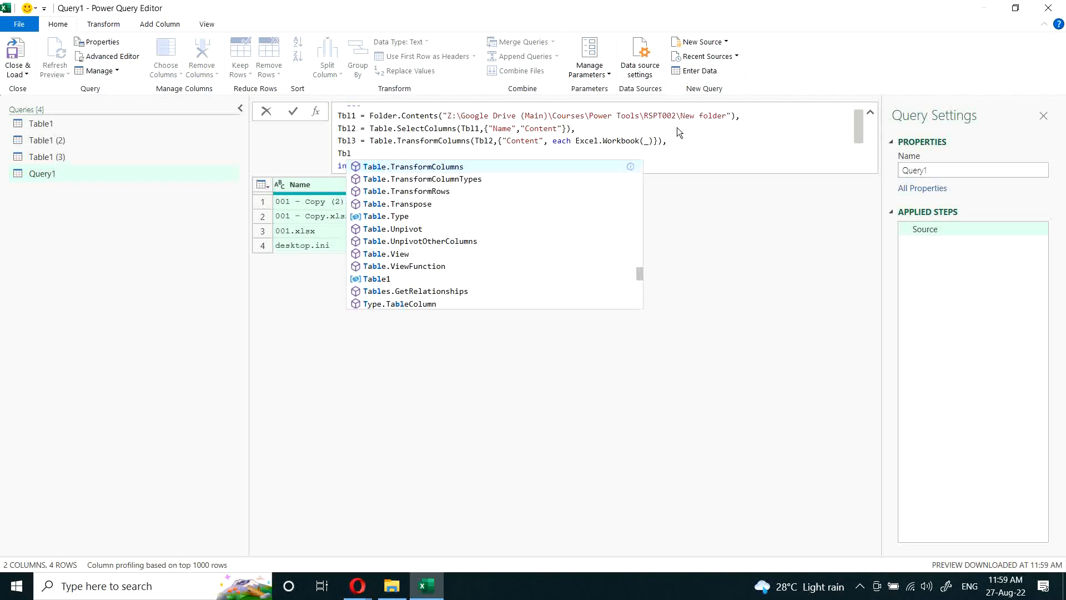
pyautogui.write('4 = T')
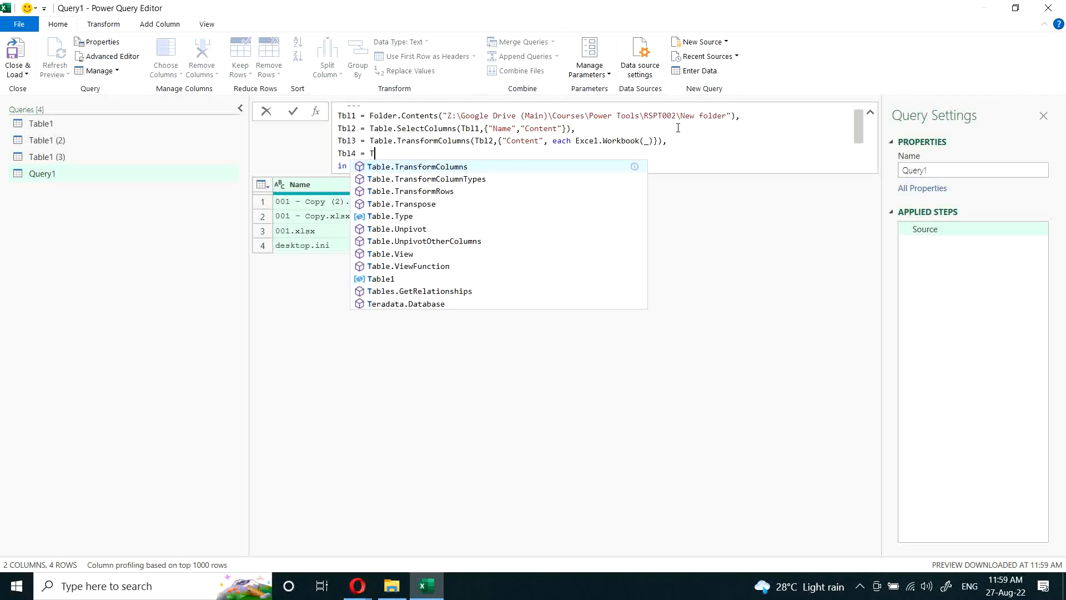
pyautogui.write('able.expa')
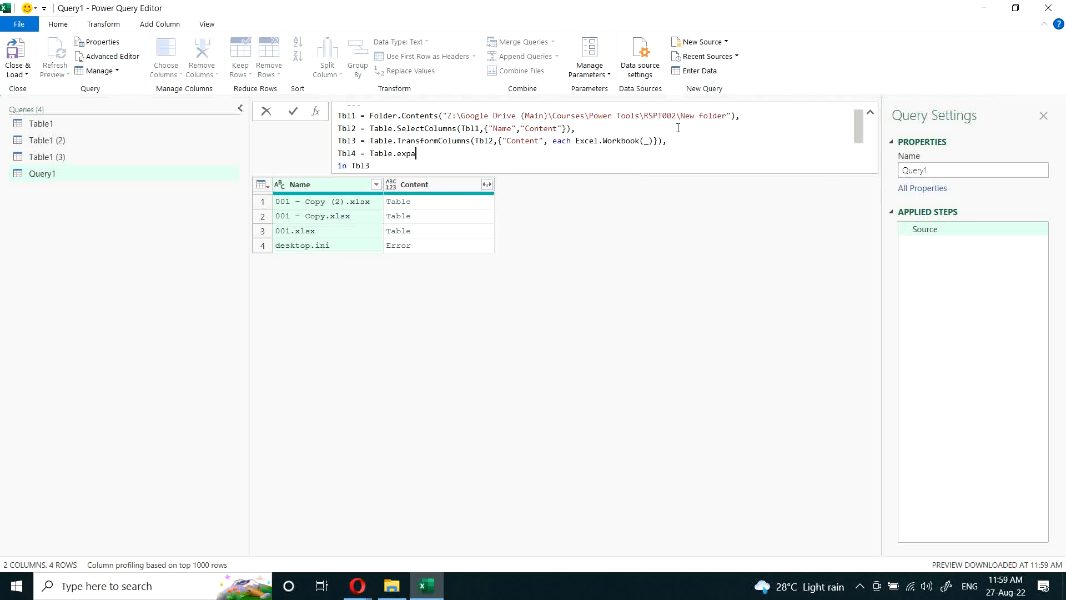
# Step: Define Tbl4 with Table.ExpandTableColumn, passing Tbl3 as the table and "Content" as the column
pyautogui.press('Tab')
pyautogui.write('(Tbl')
pyautogui.write('3,"')
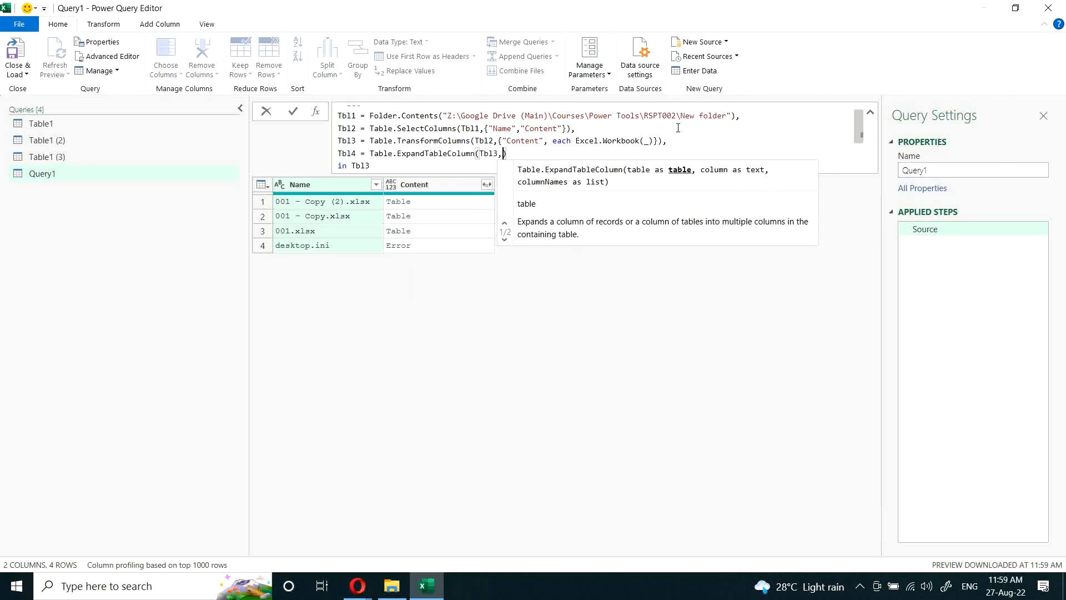
pyautogui.write('Content')
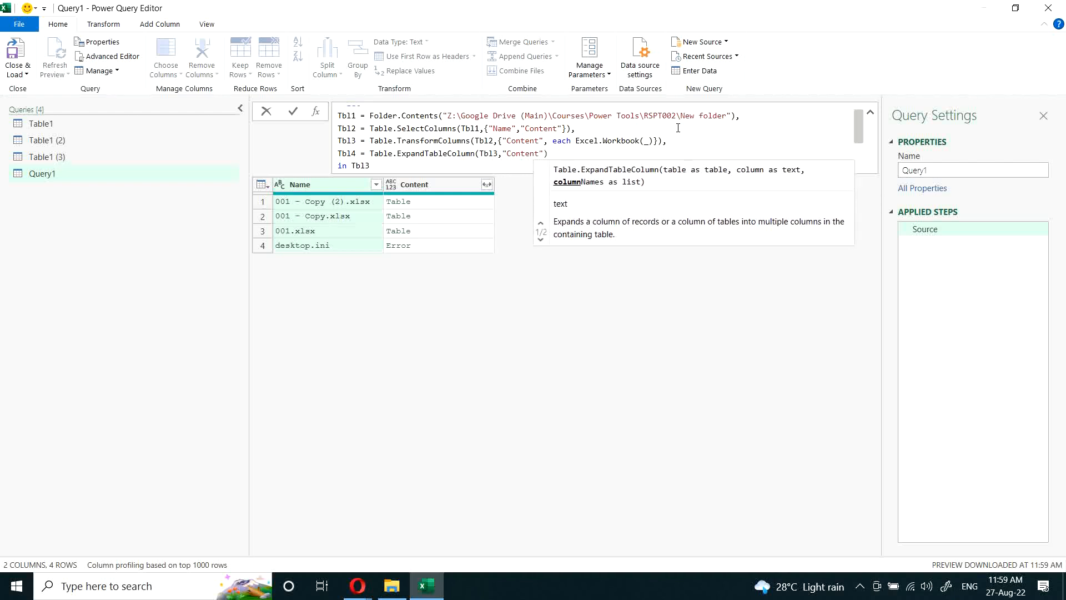
# Step: Make the let expression return Tbl4 and apply the formula
pyautogui.click(425, 163)
pyautogui.press('BackSpace')
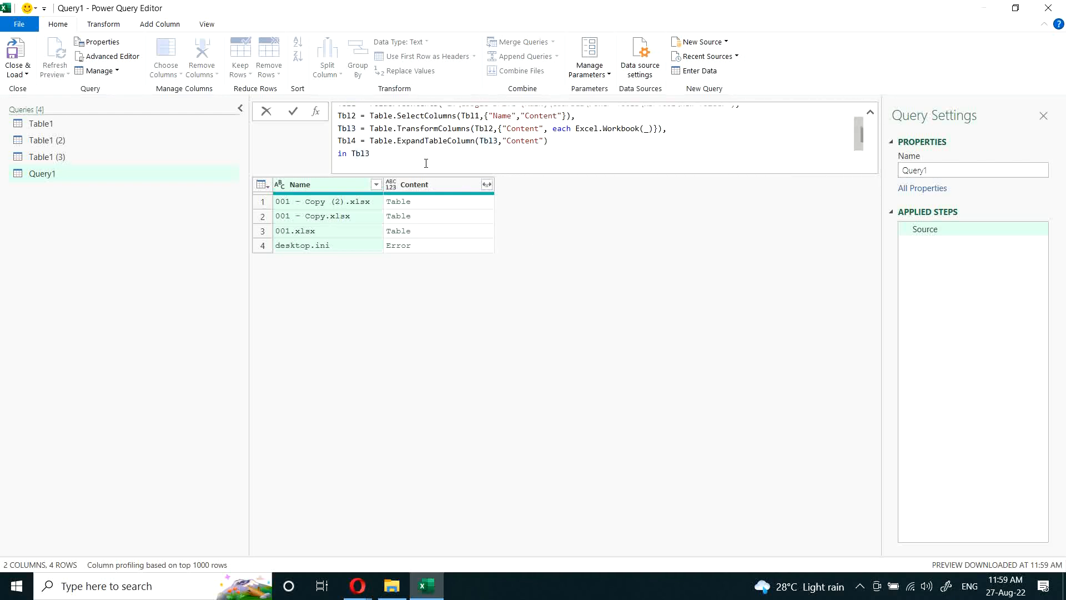
pyautogui.write('4')
pyautogui.press('Return')
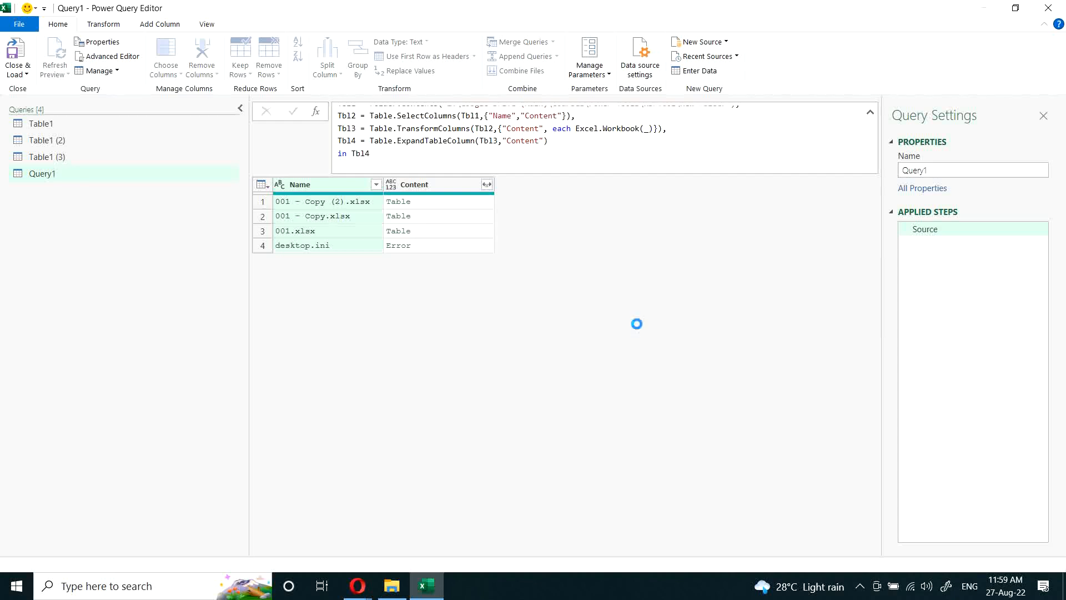
# Step: Switch the let expression's returned variable back to Tbl3 and apply the formula
pyautogui.click(536, 140)
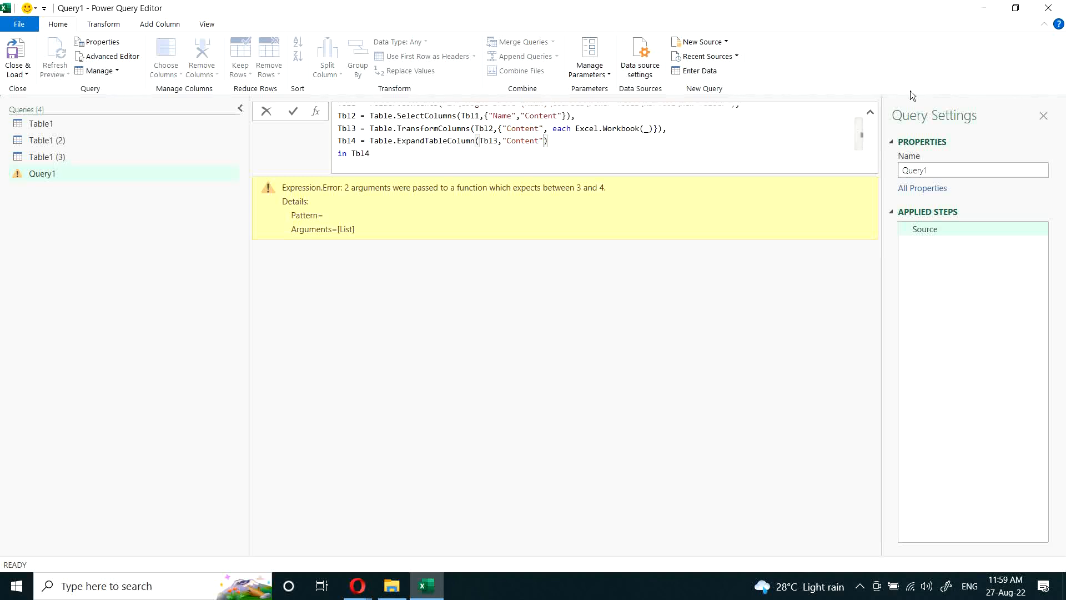
pyautogui.write(',')
pyautogui.press('BackSpace')
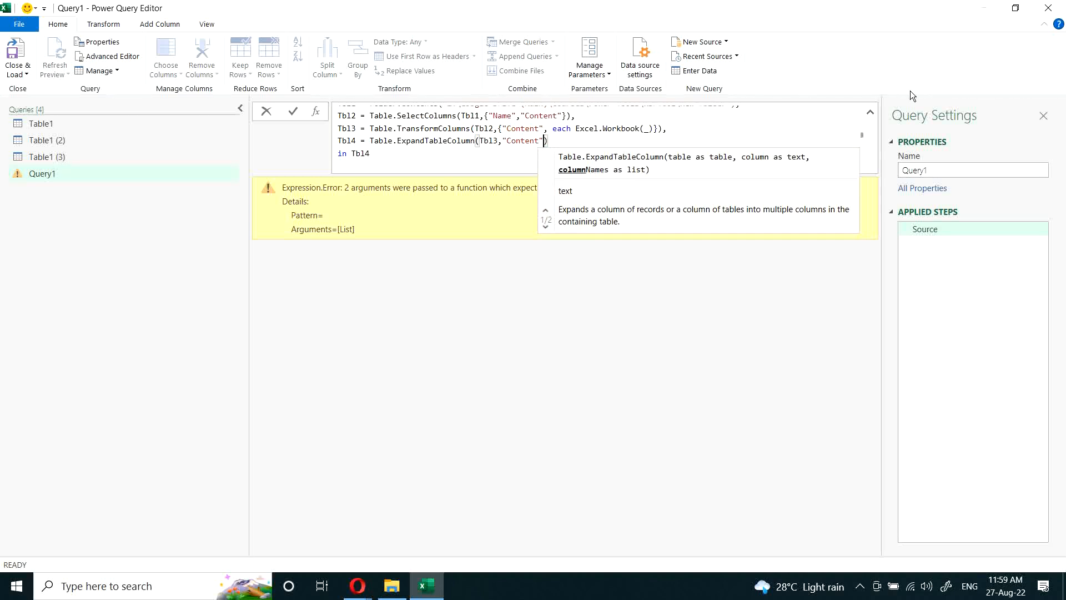
pyautogui.click(469, 152)
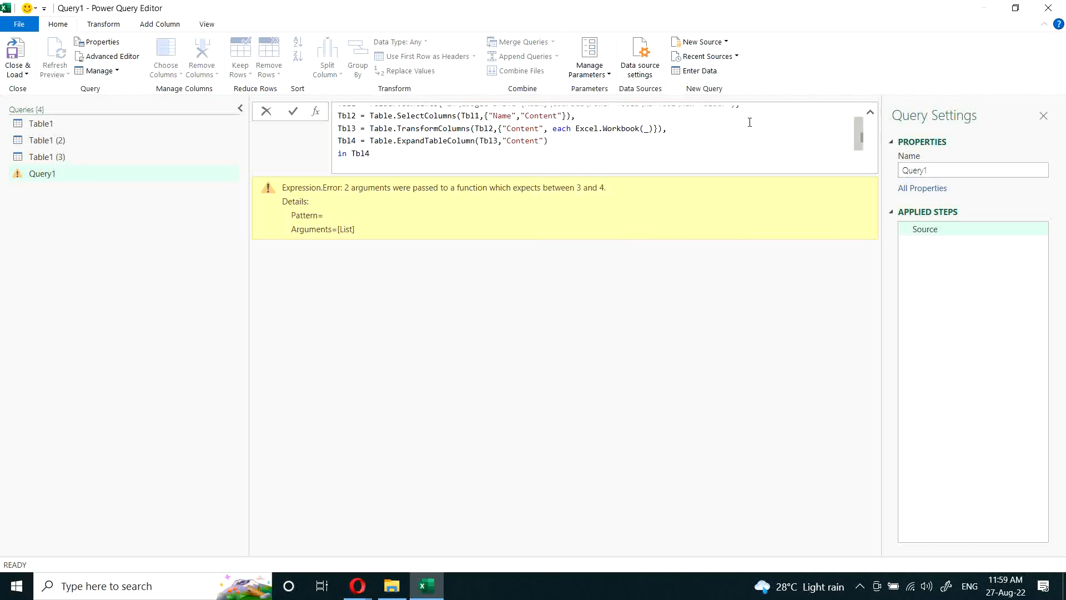
pyautogui.press('BackSpace')
pyautogui.write('3')
pyautogui.press('Escape')
pyautogui.press('Return')
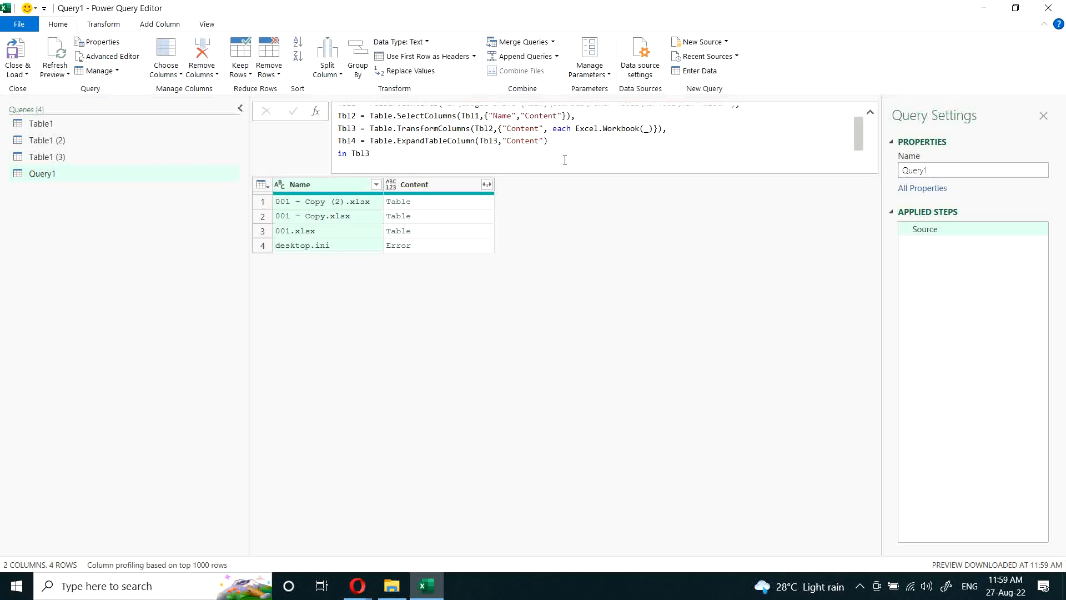
# Step: Append {0}[Data] to Excel.Workbook(_) in Tbl3 to extract each workbook's first data table, and apply the formula
pyautogui.click(464, 201)
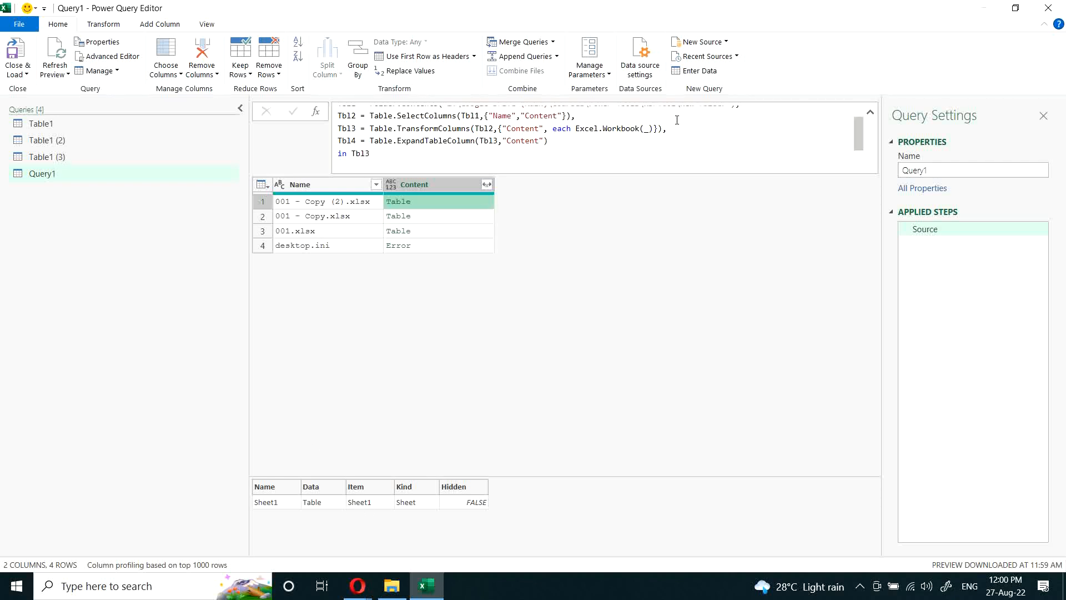
pyautogui.click(654, 129)
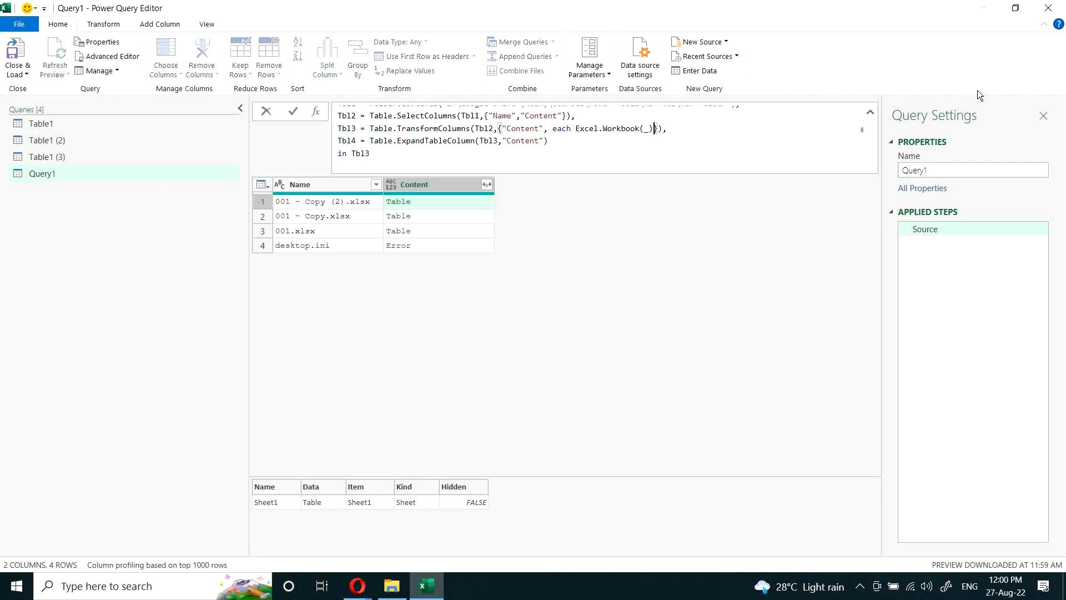
pyautogui.write('{0')
pyautogui.press('Right')
pyautogui.write('[Data')
pyautogui.press('Return')
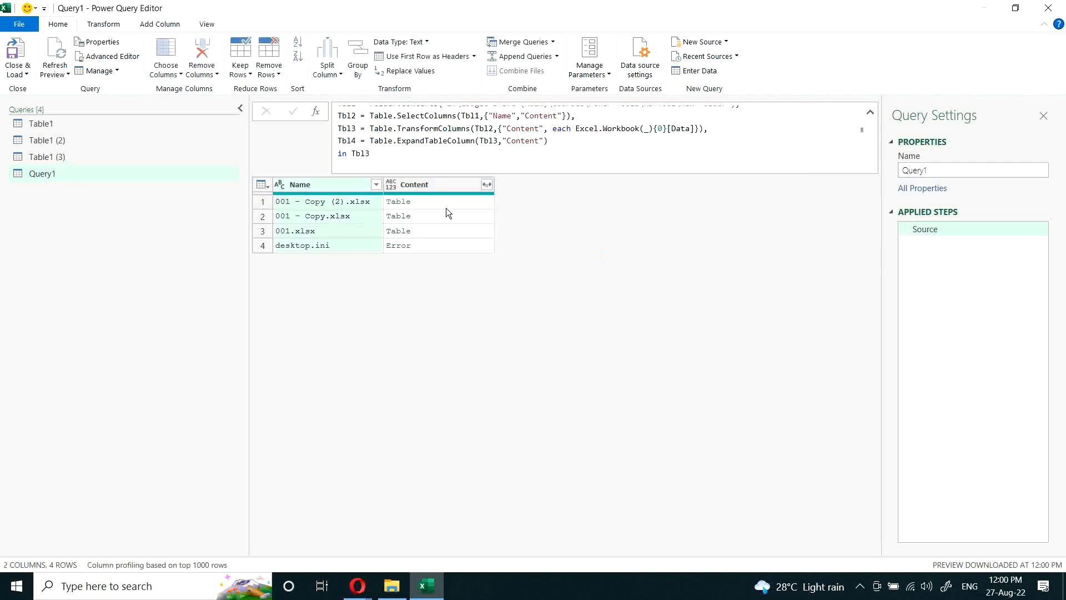
# Step: Preview the nested table in the first row of the Content column and enlarge the preview area
pyautogui.click(426, 201)
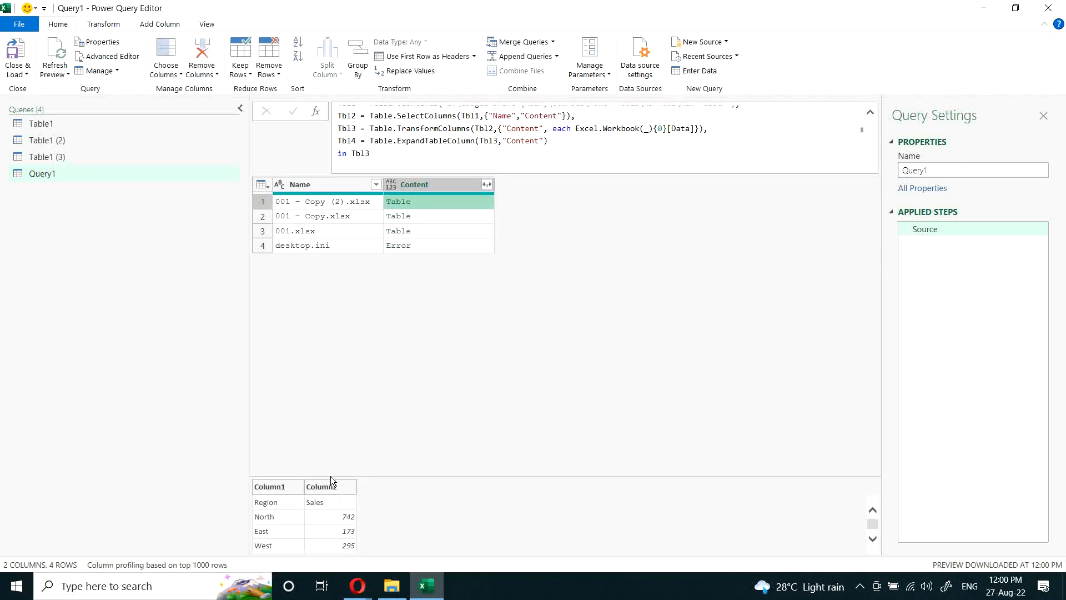
pyautogui.moveTo(331, 476); pyautogui.dragTo(350, 414)
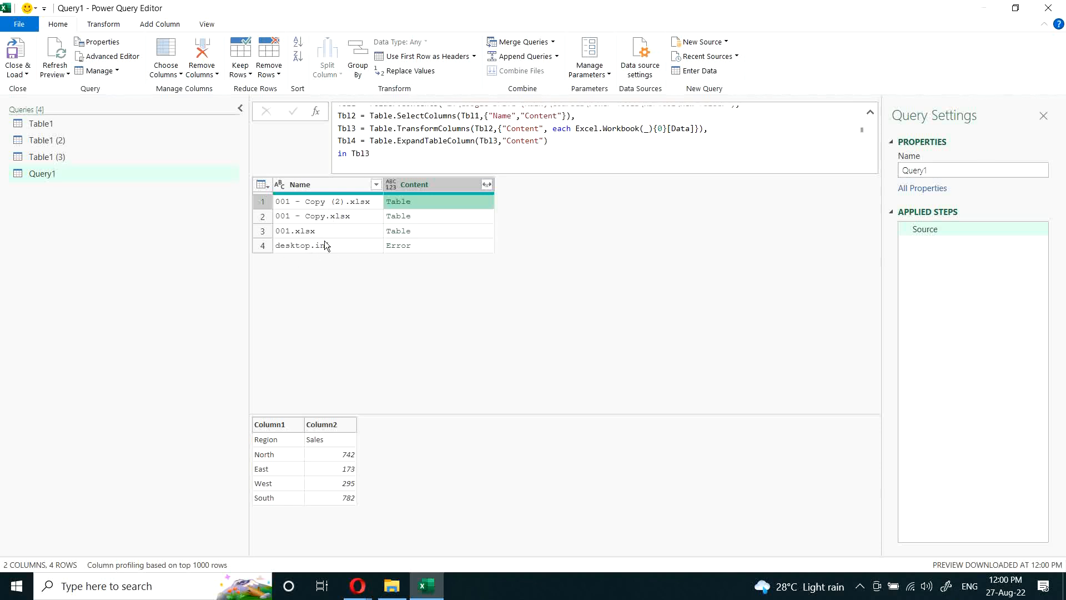
# Step: Switch to File Explorer, check the desktop.ini file in the source folder, and return to the Power Query Editor
pyautogui.hotkey('alt', 'Tab')
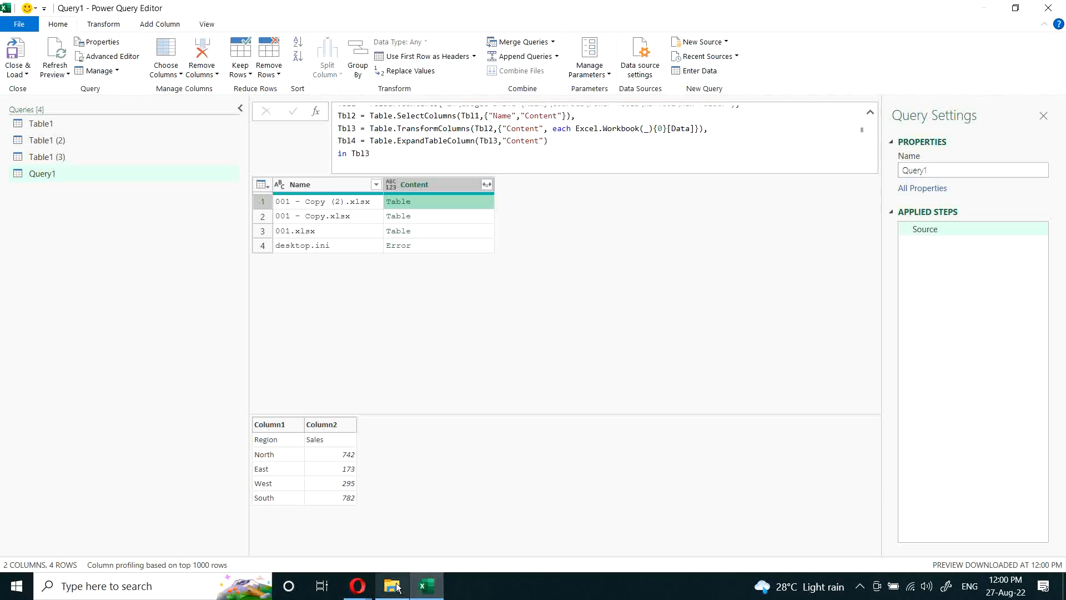
pyautogui.click(93, 137)
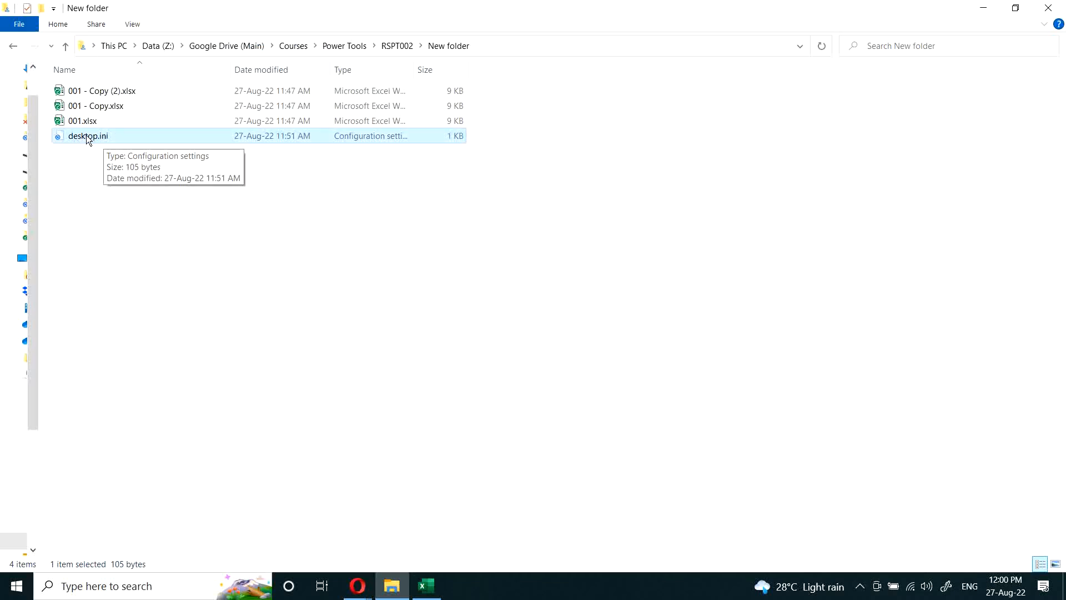
pyautogui.hotkey('alt', 'Tab')
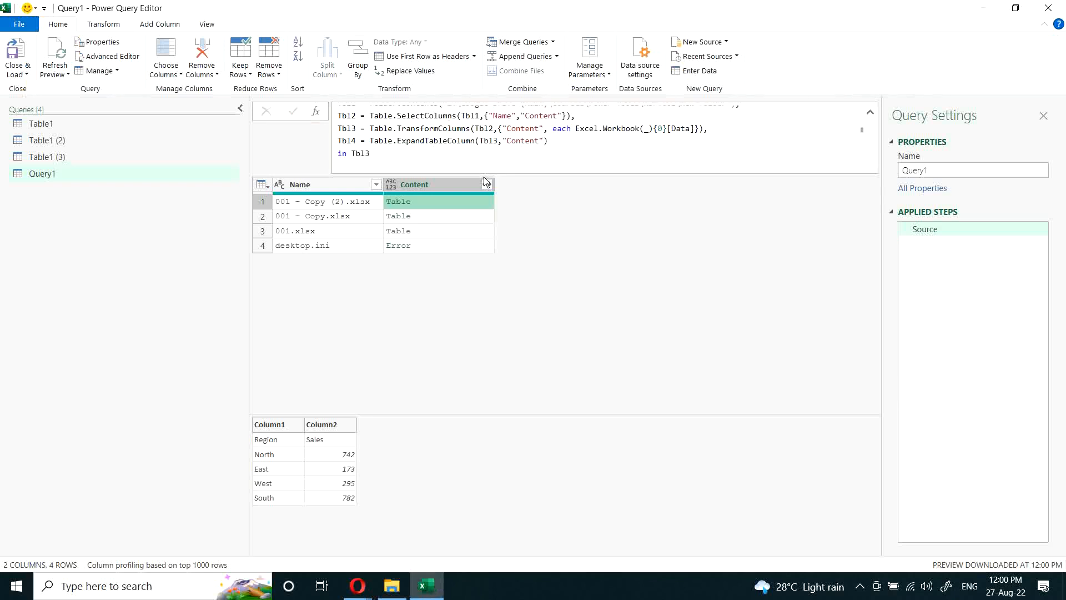
# Step: Add a Tbl5 line after Tbl4 in the let expression, starting a Table.SelectRows function with Tbl4 as its table
pyautogui.click(565, 142)
pyautogui.write(',')
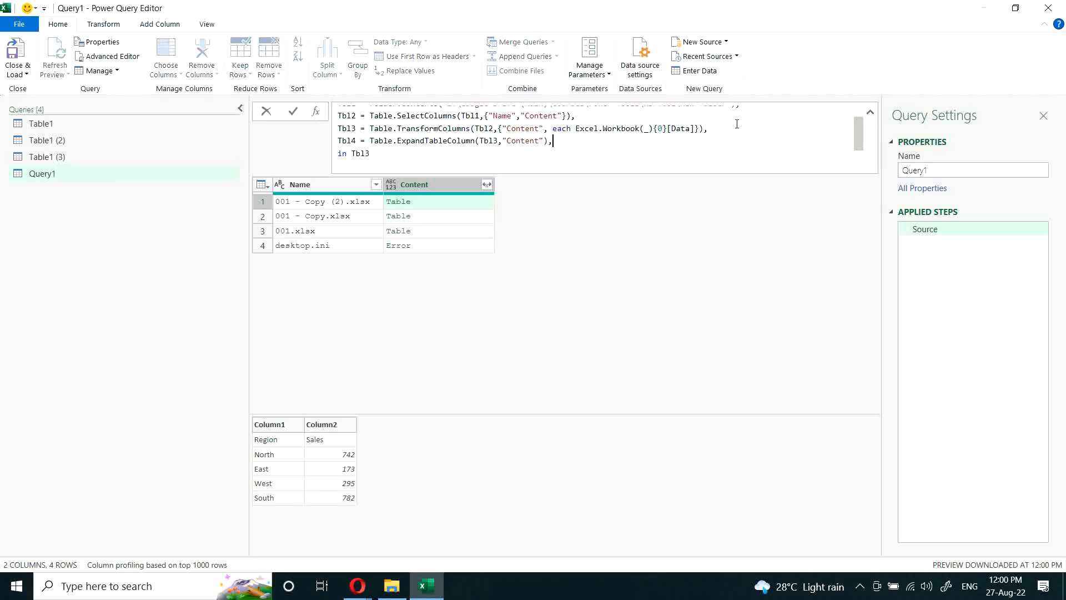
pyautogui.press('Return')
pyautogui.write('T')
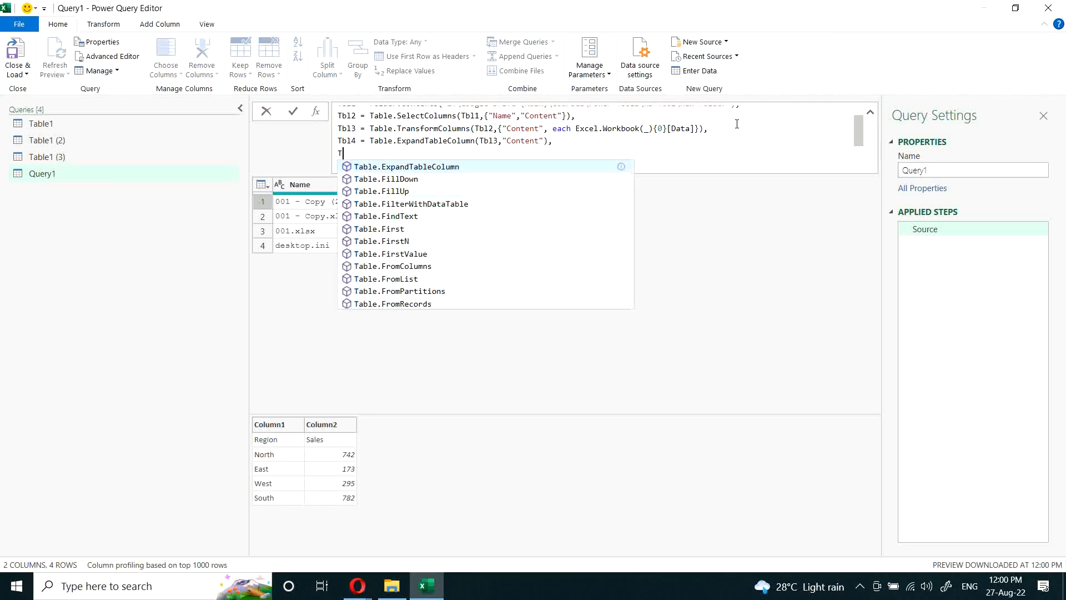
pyautogui.write('bl5 ')
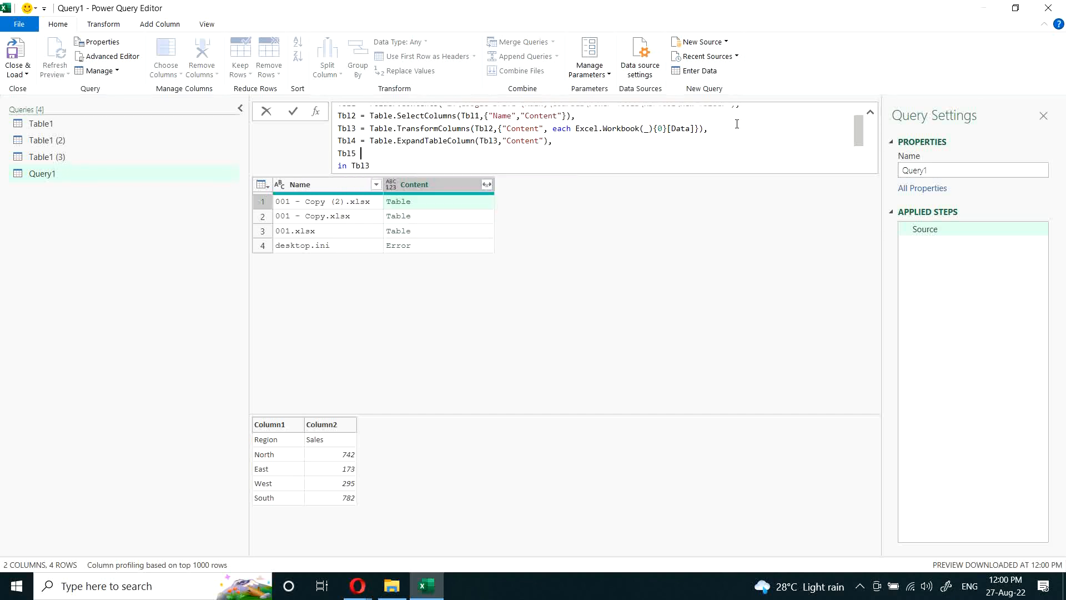
pyautogui.write('= Ta')
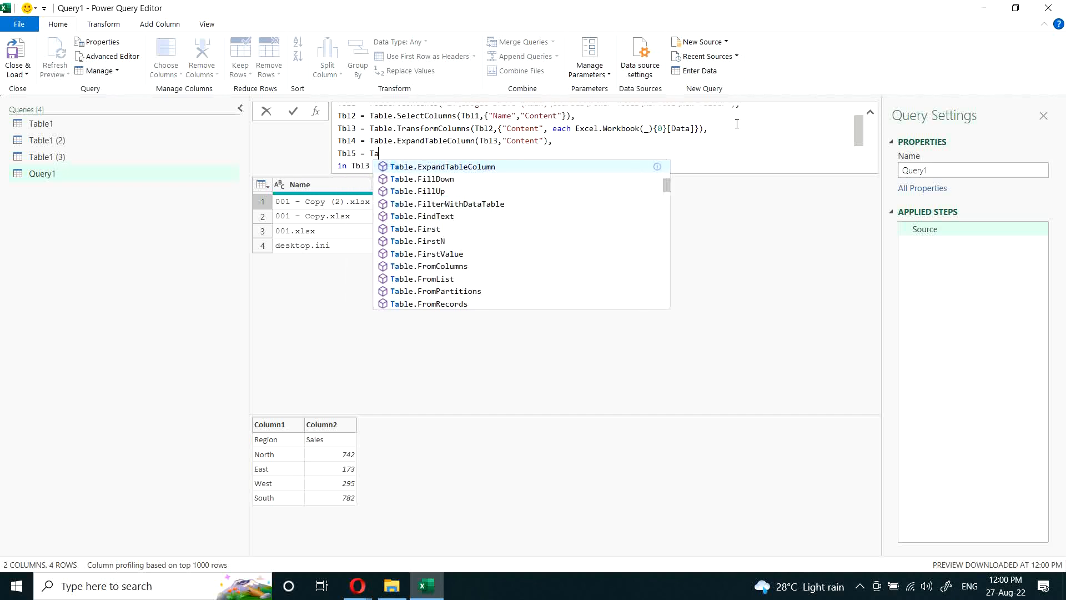
pyautogui.write('ble.')
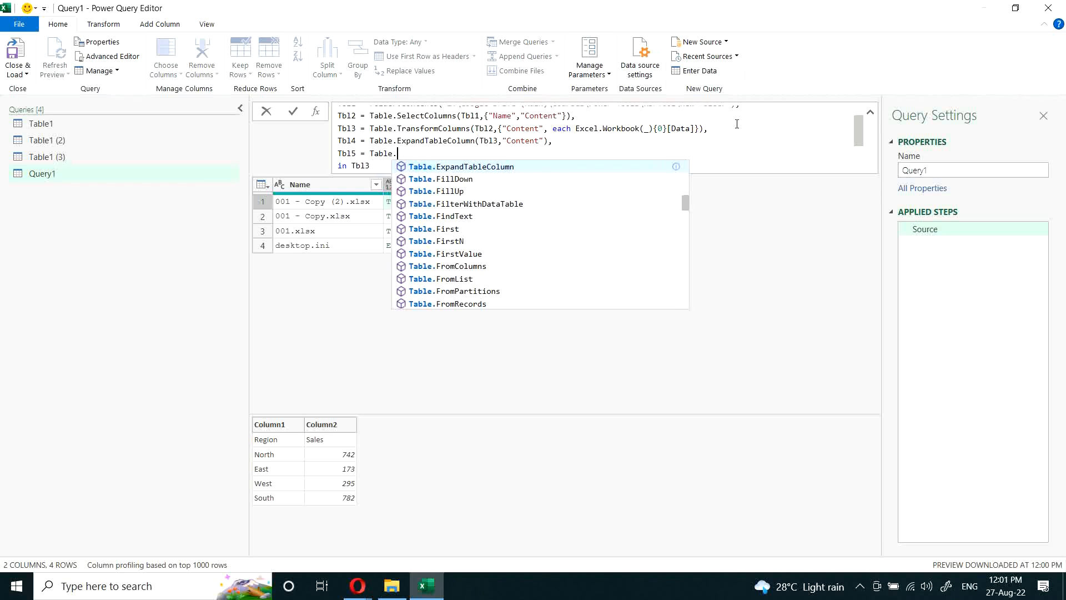
pyautogui.write('Sel')
pyautogui.press('Tab')
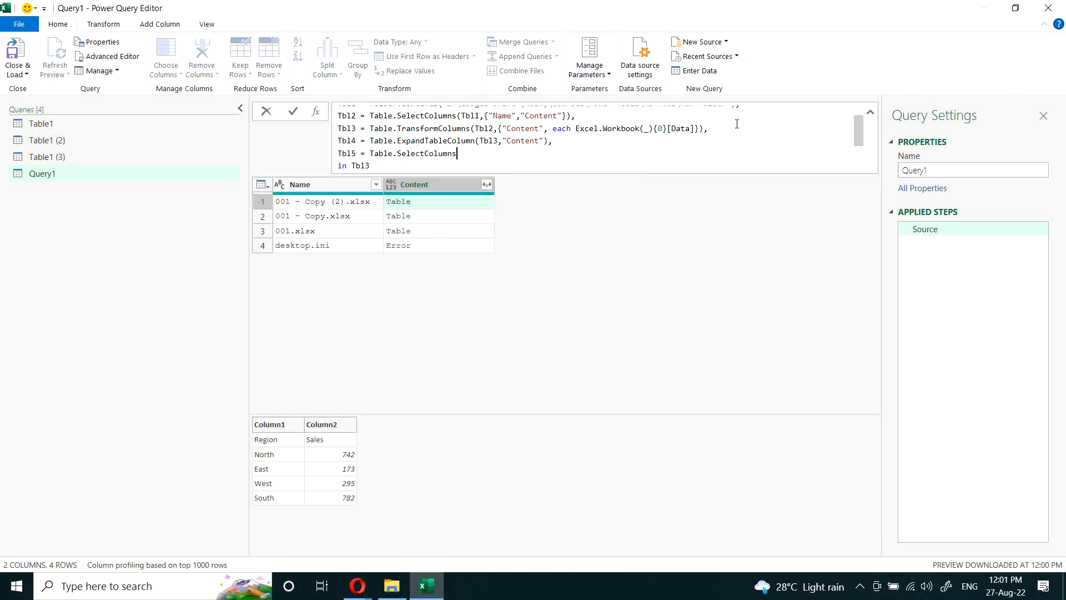
pyautogui.press('BackSpace')
pyautogui.press('BackSpace')
pyautogui.press('BackSpace')
pyautogui.press('BackSpace')
pyautogui.press('BackSpace')
pyautogui.press('BackSpace')
pyautogui.press('BackSpace')
pyautogui.write('Rows(Tbl4,')
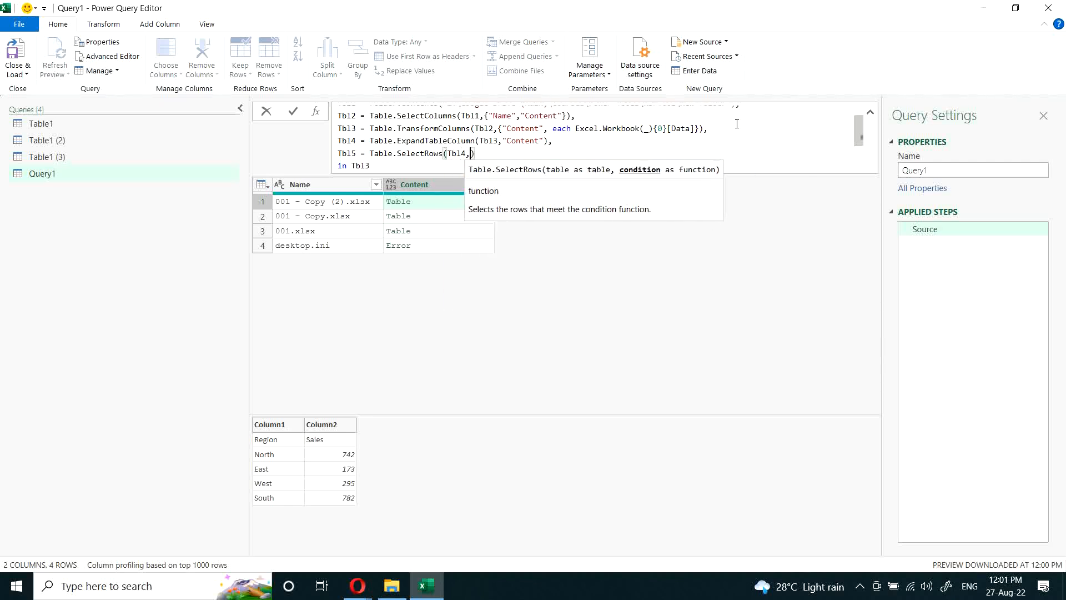
pyautogui.write('each ')
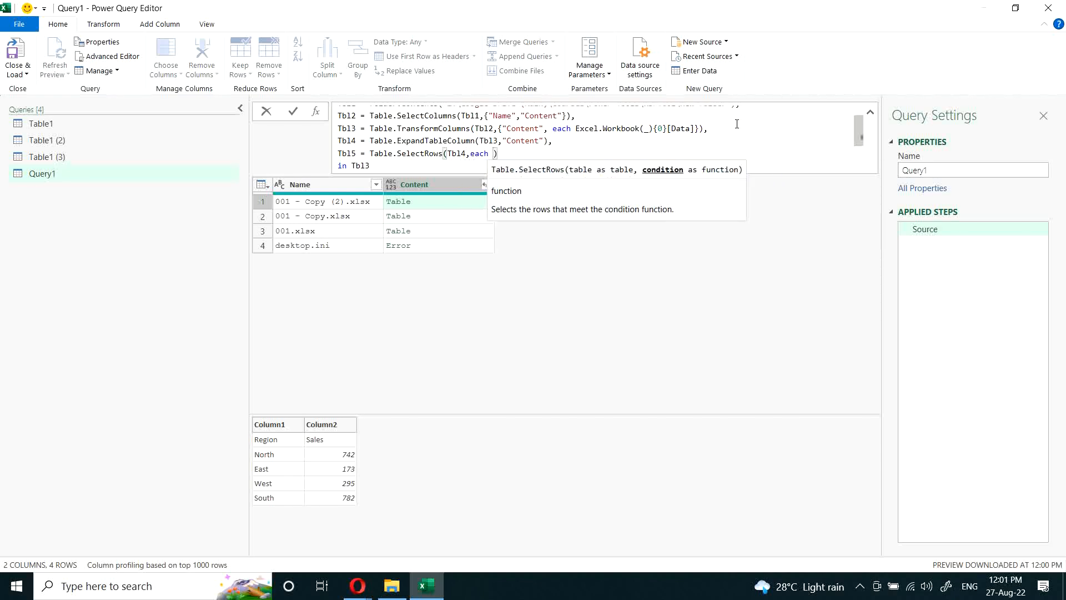
pyautogui.write('T')
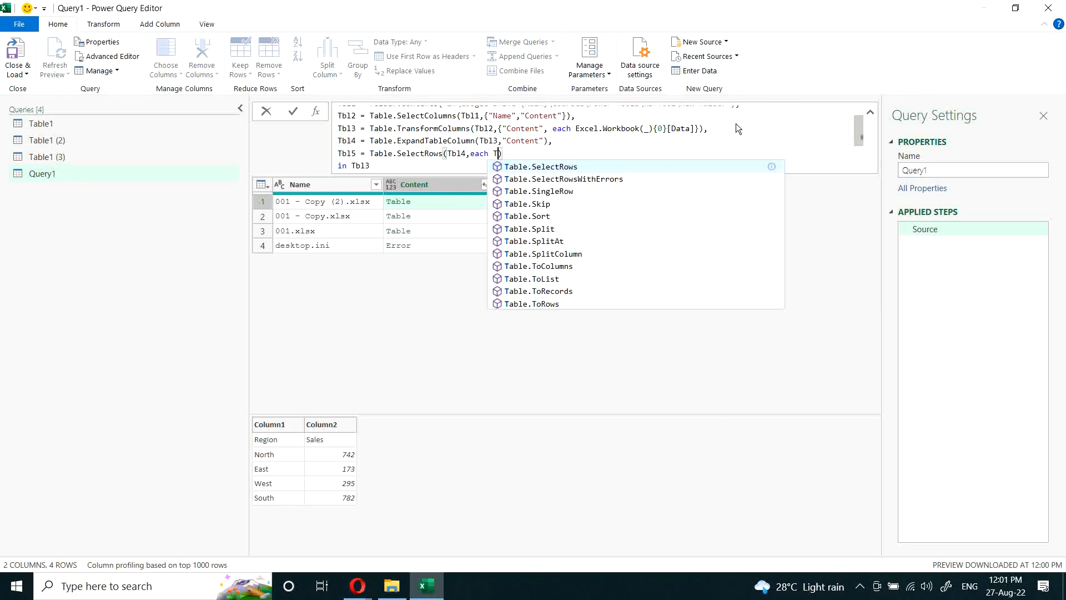
pyautogui.write('ext.')
# Step: Enter each Text.Contains([Name],".xlsx") as the row condition of Table.SelectRows in Tbl5
pyautogui.write('Contan')
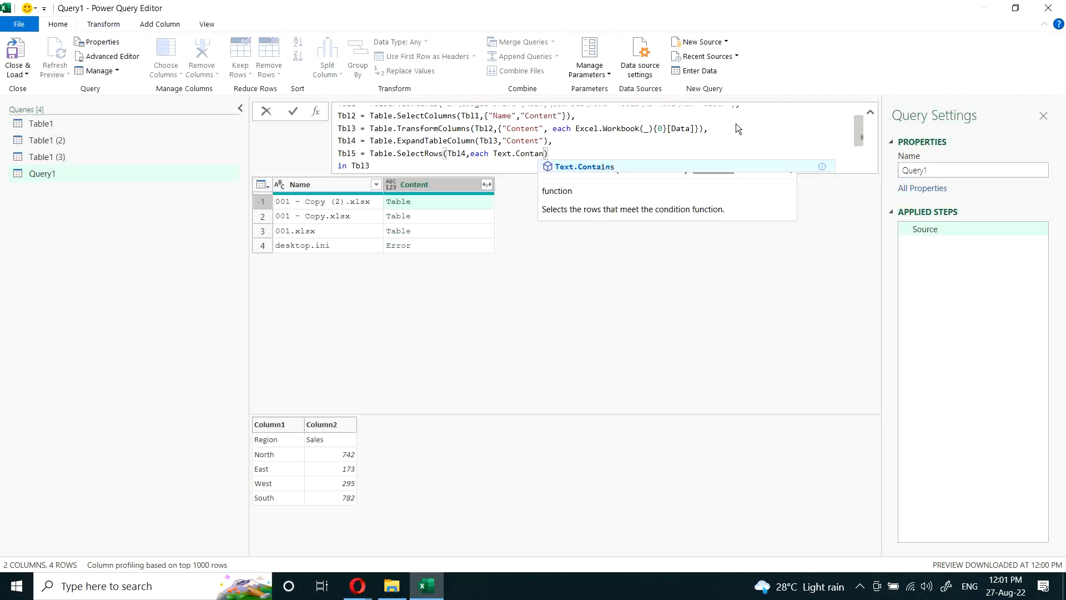
pyautogui.press('Tab')
pyautogui.write('(')
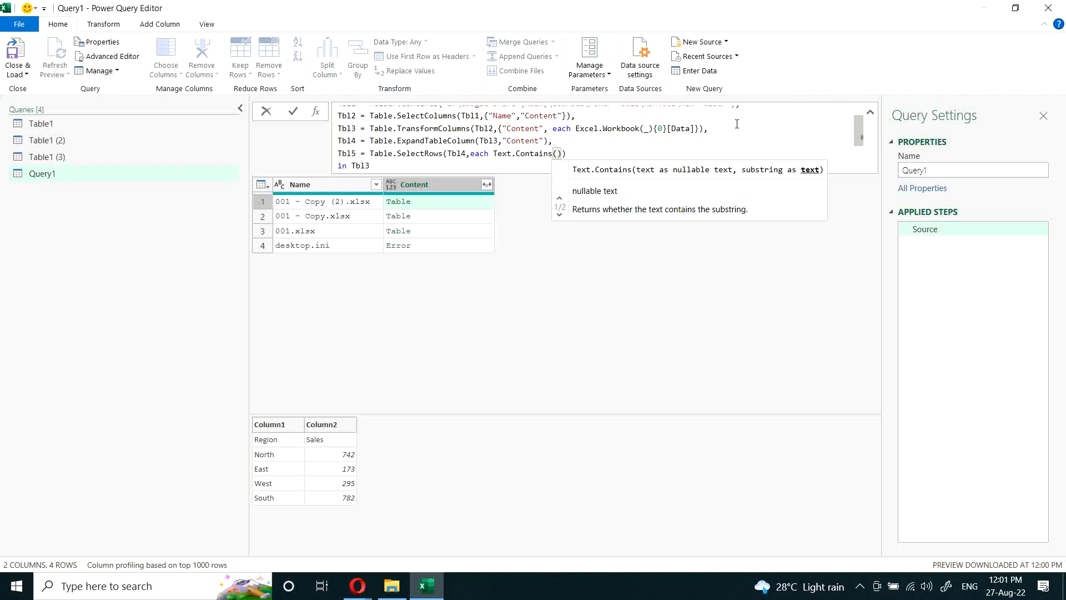
pyautogui.write('[')
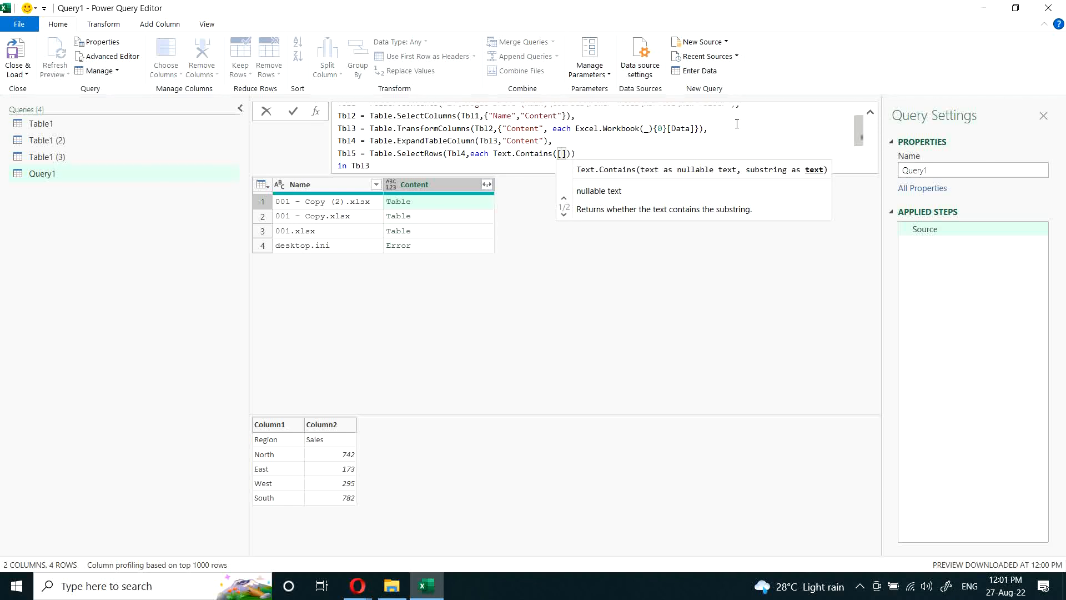
pyautogui.write('Name')
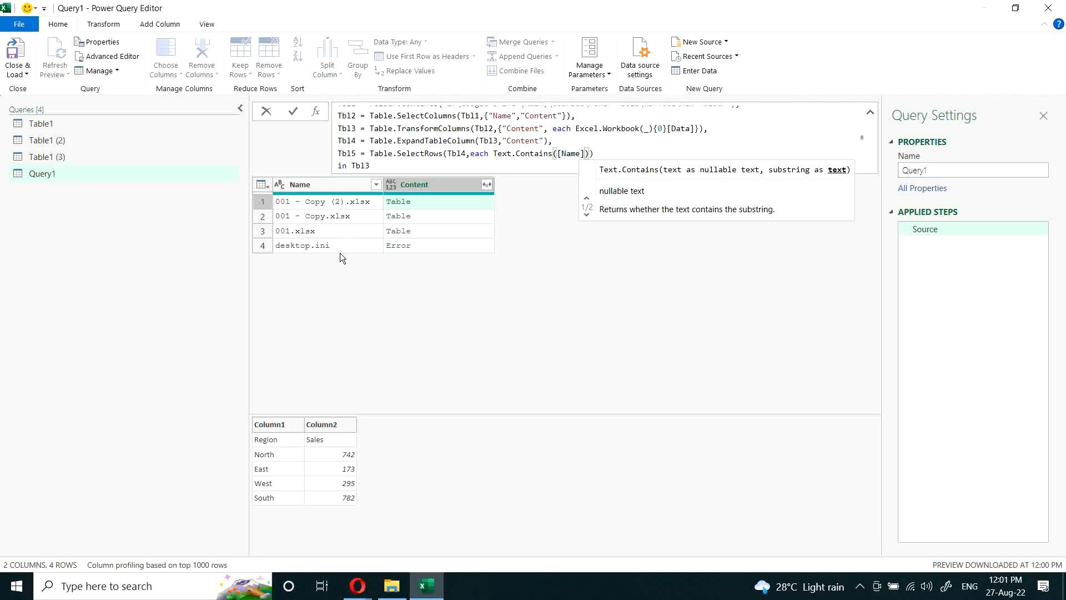
pyautogui.write(',""')
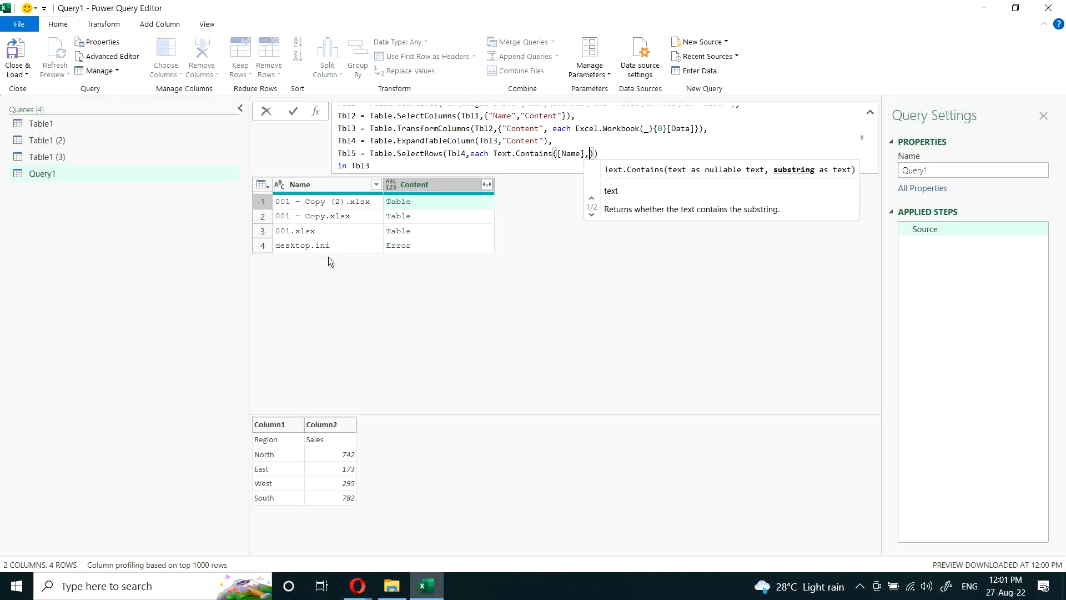
pyautogui.write('.xlsx')
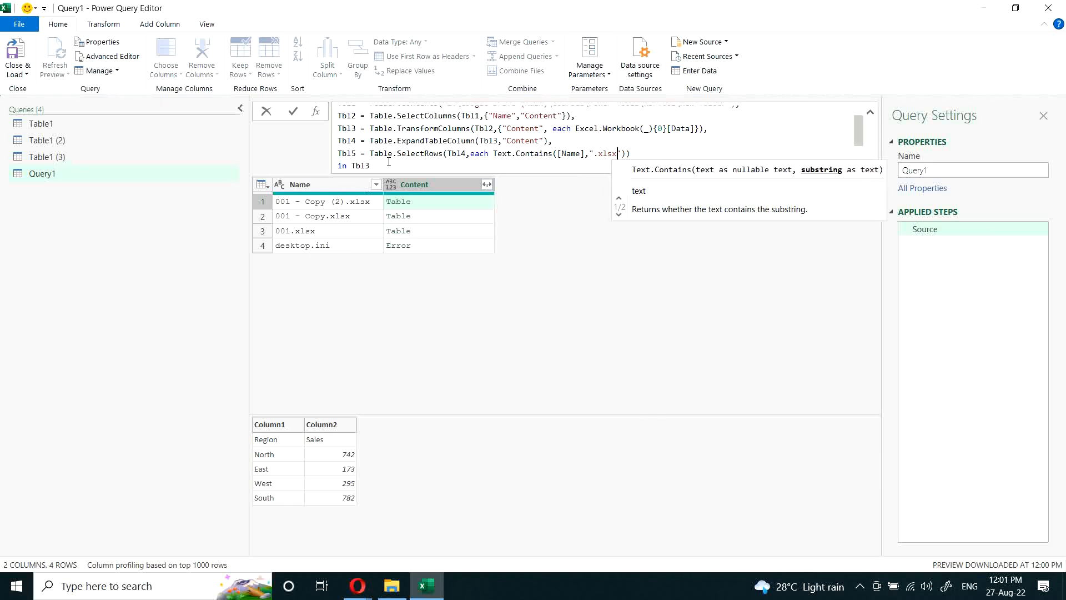
# Step: Make the let expression return Tbl5
pyautogui.click(411, 161)
pyautogui.press('BackSpace')
pyautogui.write('5')
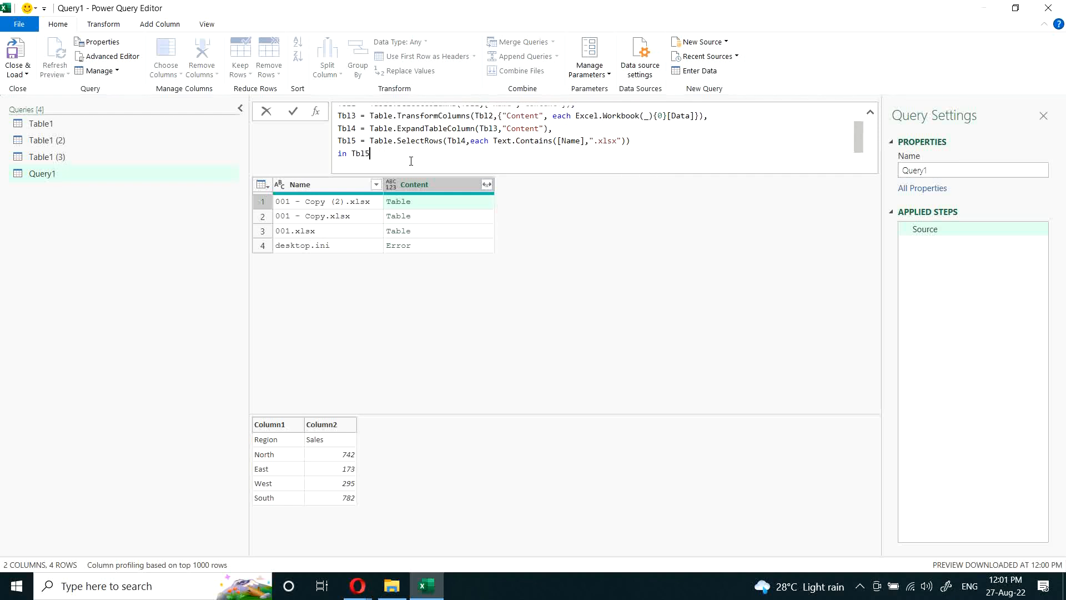
# Step: Change the source table of Table.SelectRows in Tbl5 to Tbl3 and apply the formula
pyautogui.click(463, 140)
pyautogui.press('Delete')
pyautogui.write('3')
pyautogui.click(633, 255)
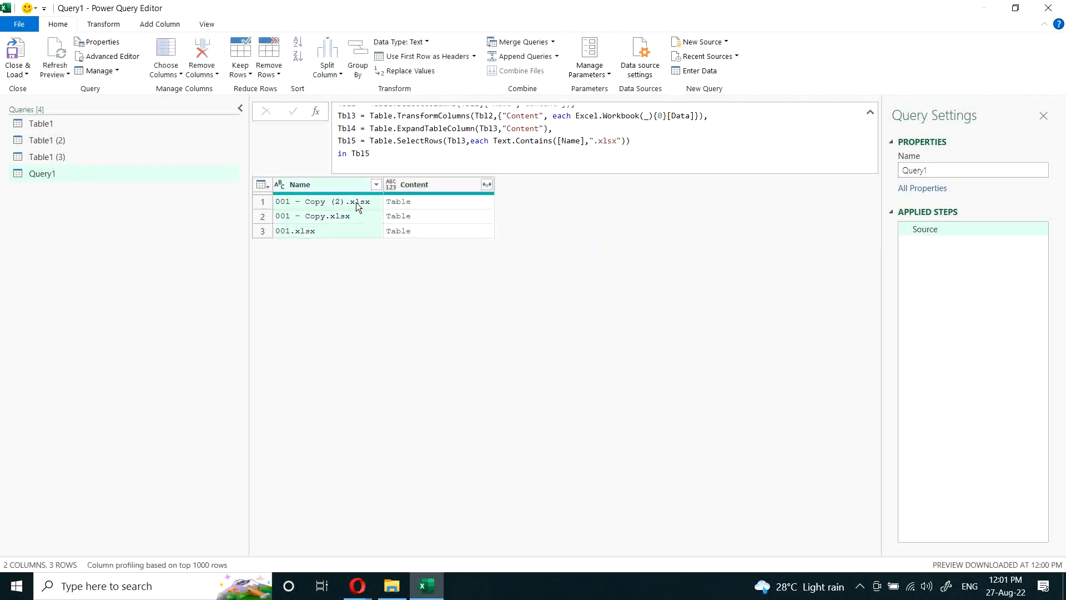
# Step: Preview the nested tables in all three rows of the Content column
pyautogui.click(419, 201)
pyautogui.click(431, 215)
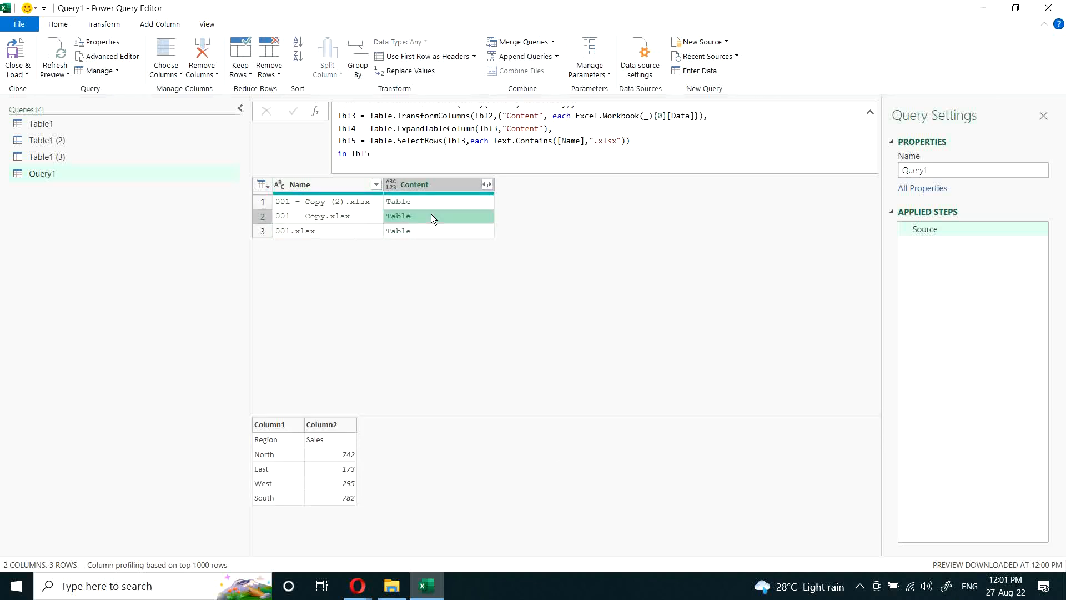
pyautogui.click(435, 231)
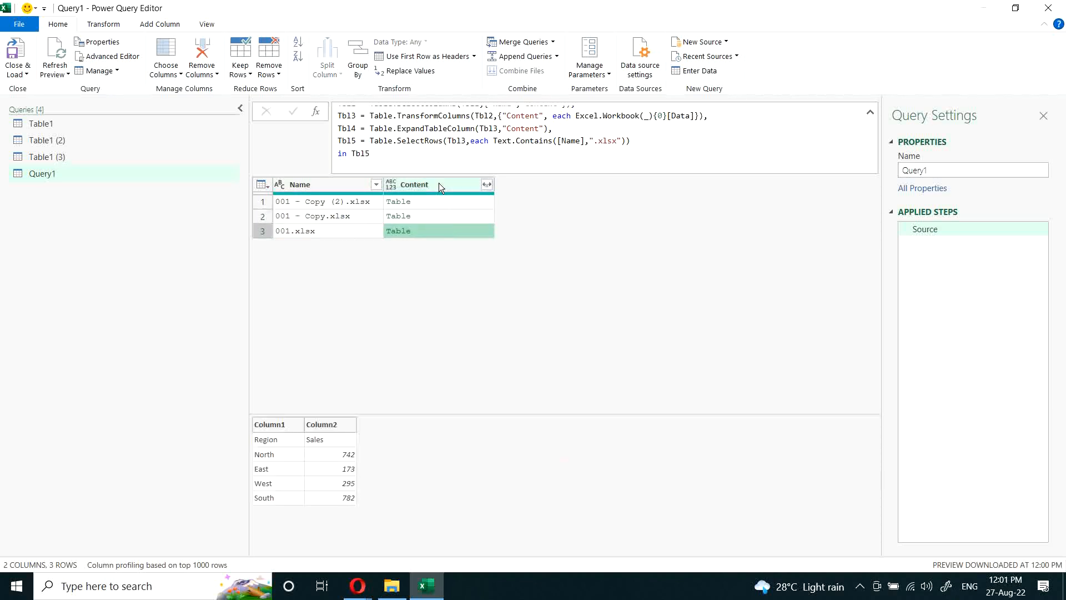
# Step: Add a Tbl6 line to the let expression with Table.ExpandTableColumn(Tbl5,"Content")
pyautogui.click(650, 140)
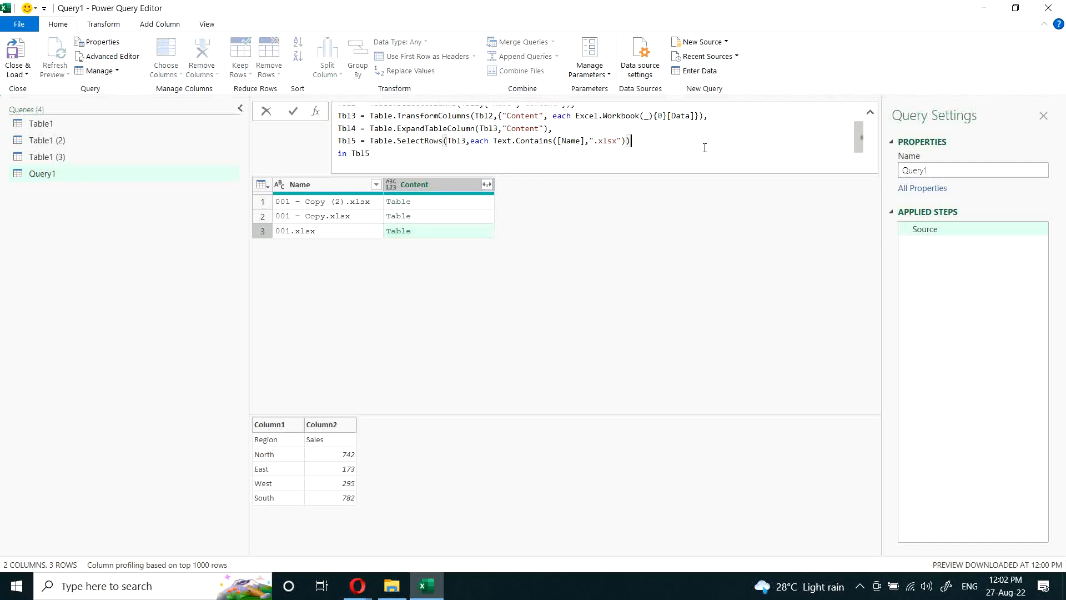
pyautogui.write(',')
pyautogui.press('Return')
pyautogui.write('Tbl6 = T')
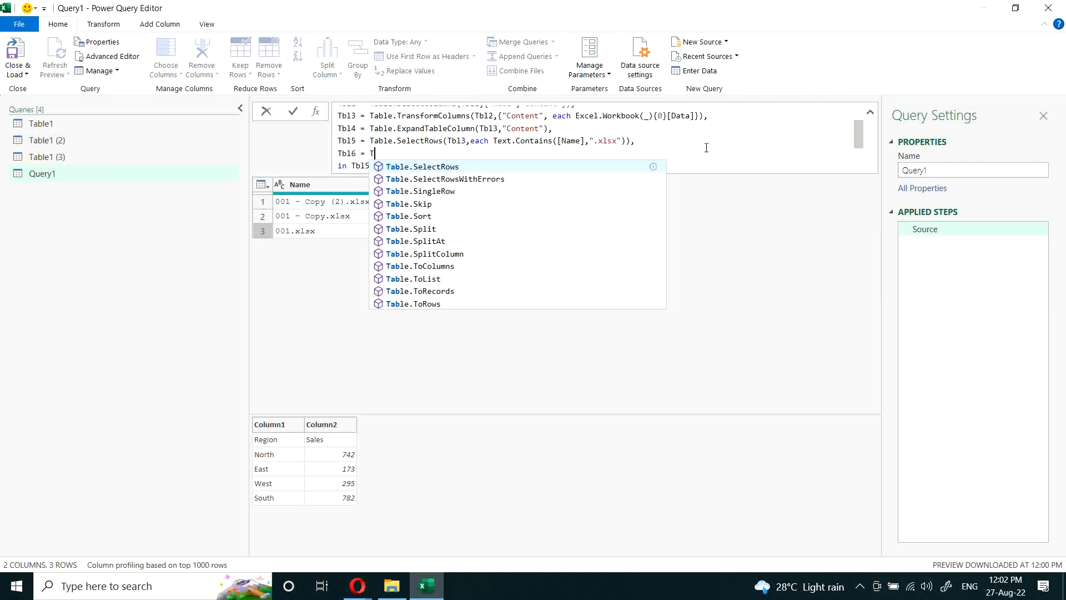
pyautogui.write('able.Expa')
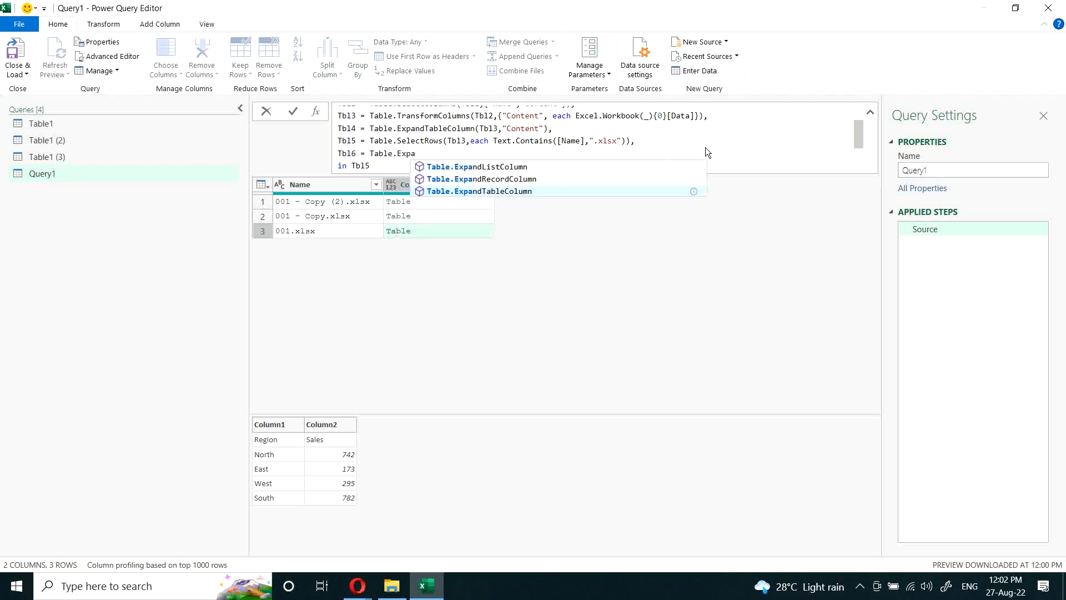
pyautogui.press('Tab')
pyautogui.write('(')
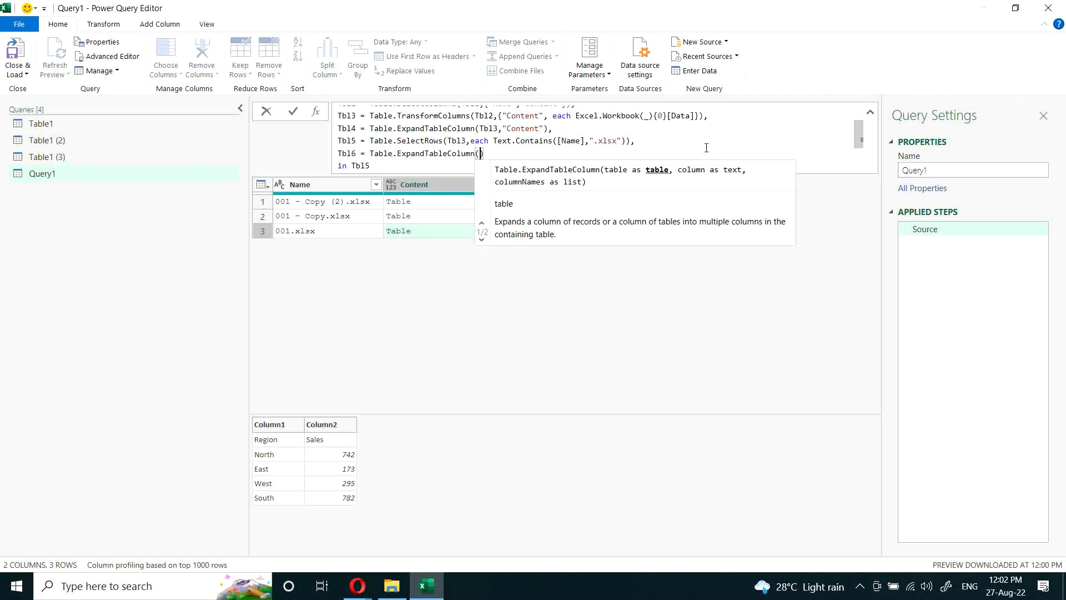
pyautogui.write('Tbl5,')
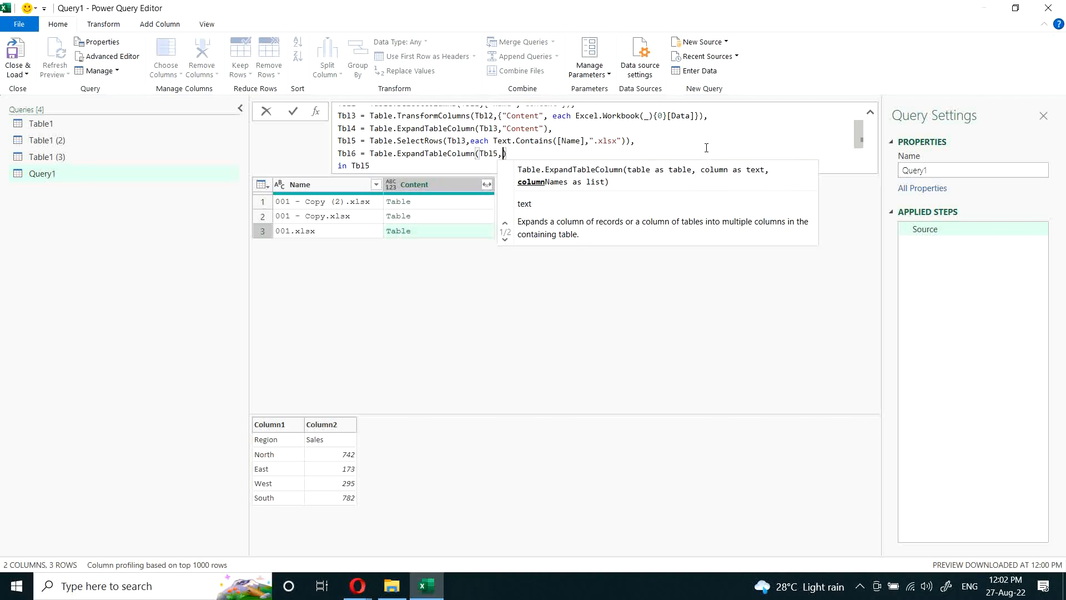
pyautogui.write('"')
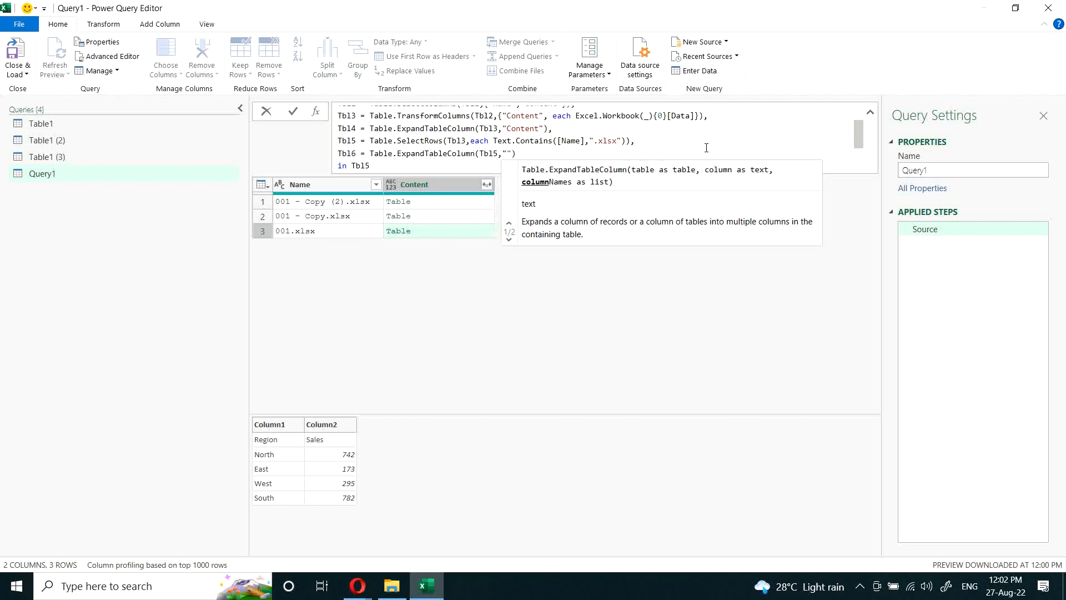
pyautogui.write('Content')
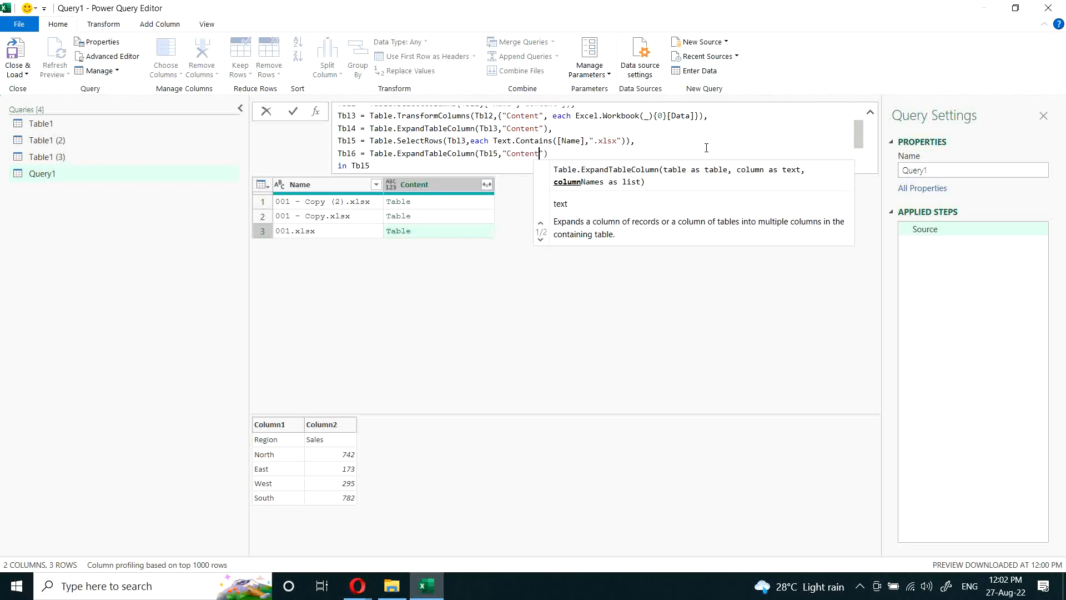
# Step: Make the let expression return Tbl6 and apply the formula
pyautogui.click(426, 168)
pyautogui.press('BackSpace')
pyautogui.write('6')
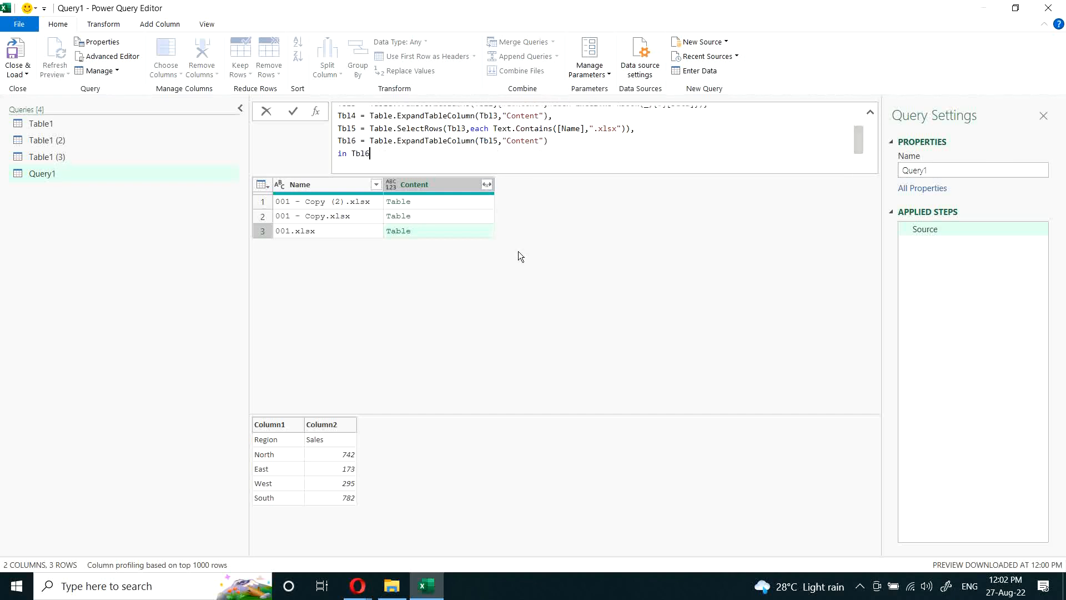
pyautogui.press('Return')
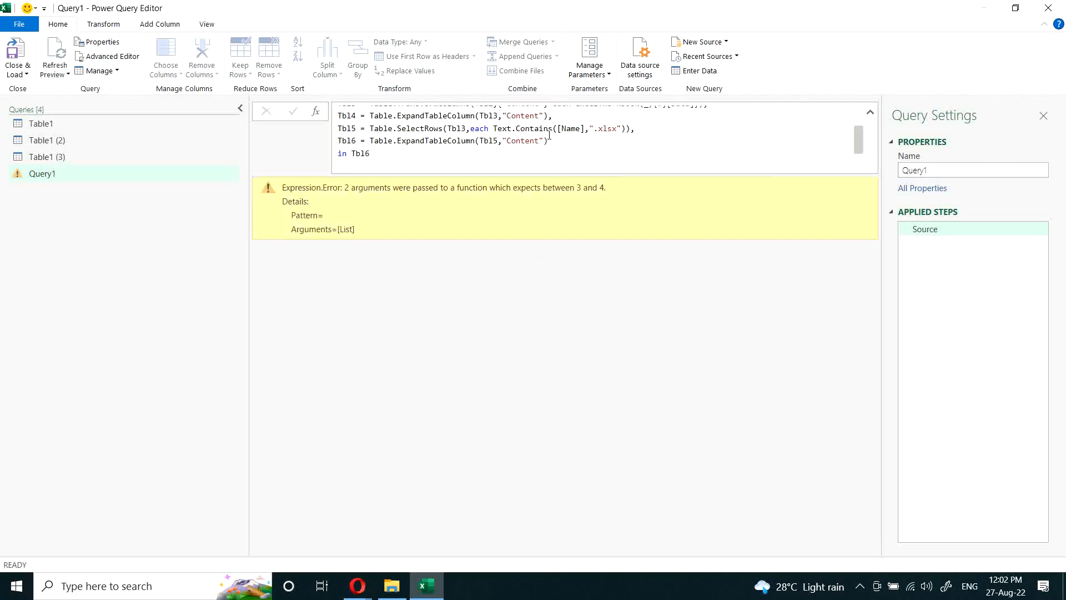
# Step: Add {"Sales"} as the column list argument of Table.ExpandTableColumn in the Tbl6 line
pyautogui.click(505, 141)
pyautogui.click(547, 140)
pyautogui.write(')')
pyautogui.click(542, 141)
pyautogui.moveTo(544, 141); pyautogui.dragTo(539, 141)
pyautogui.press('Right')
pyautogui.write(',')
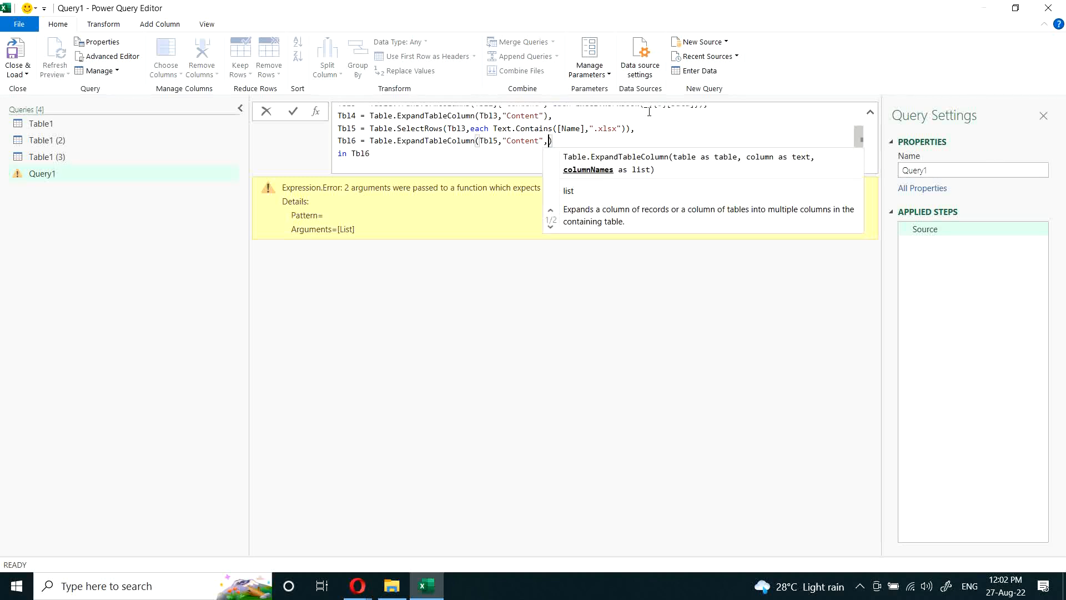
pyautogui.press('BackSpace')
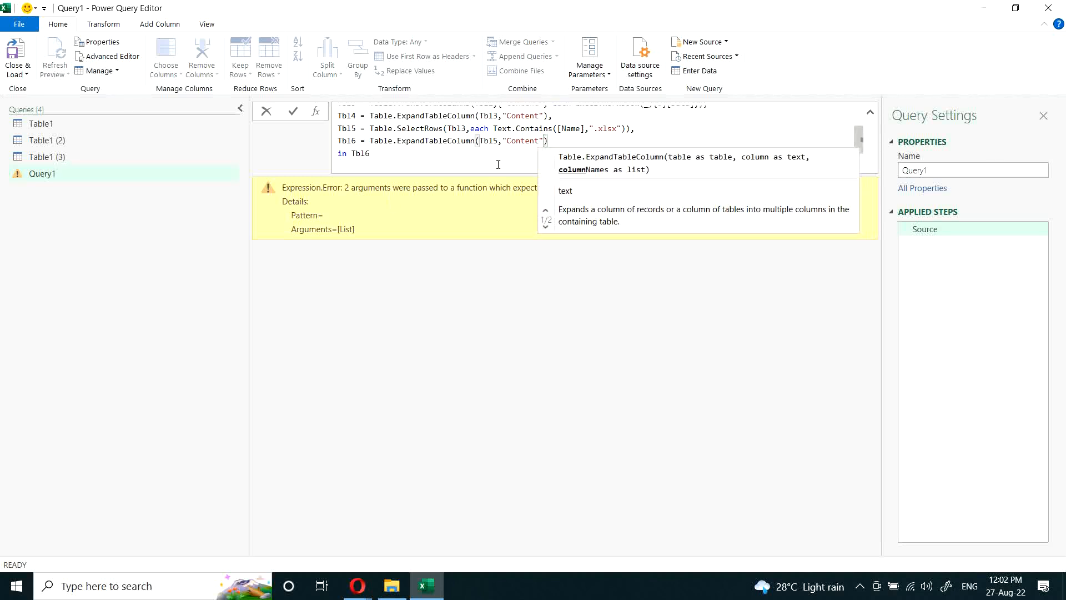
pyautogui.write('",')
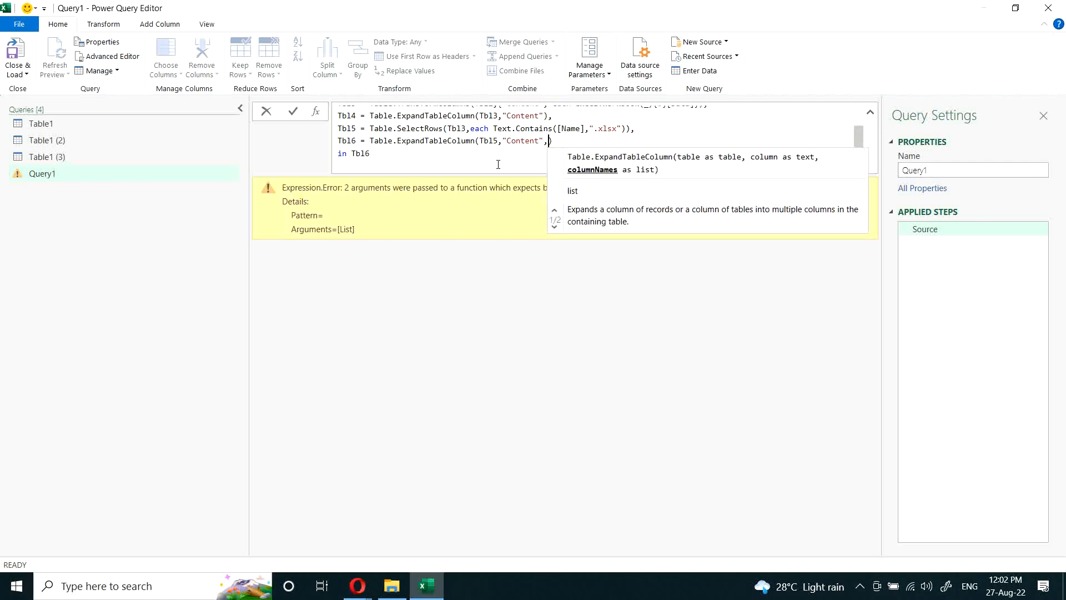
pyautogui.write('{"Sal')
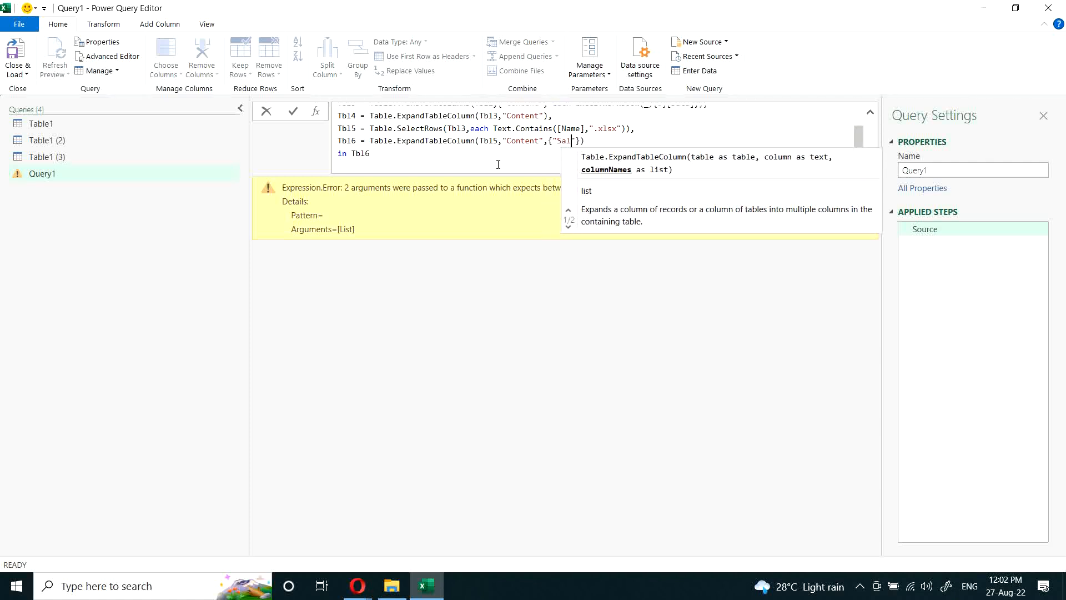
pyautogui.write('es')
# Step: Insert "Region" before "Sales" in the Tbl6 column list and apply the formula
pyautogui.press('Left')
pyautogui.press('Left')
pyautogui.press('Left')
pyautogui.press('Left')
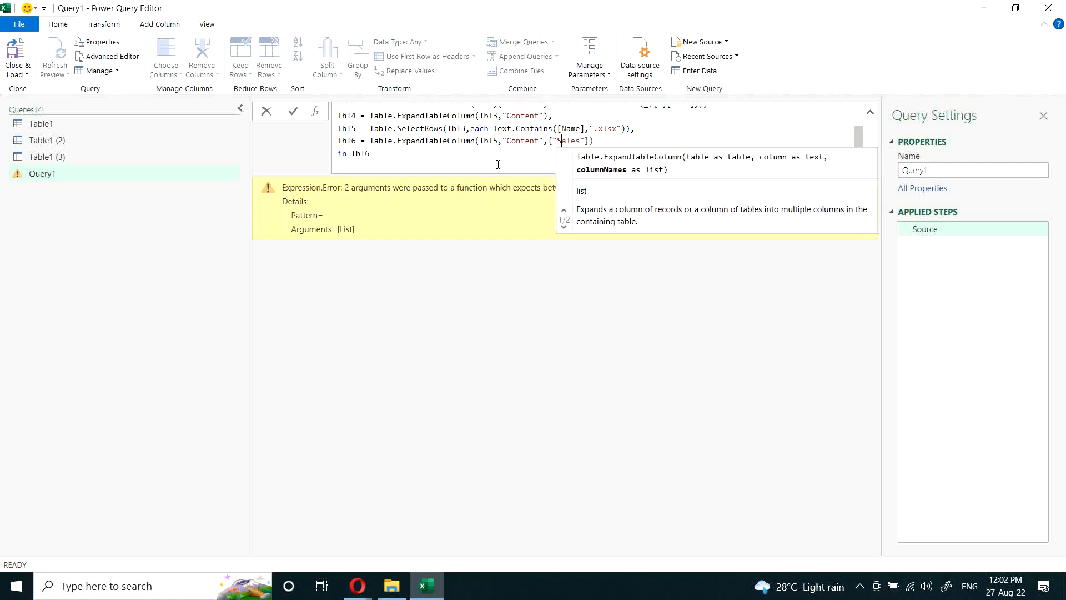
pyautogui.press('Left')
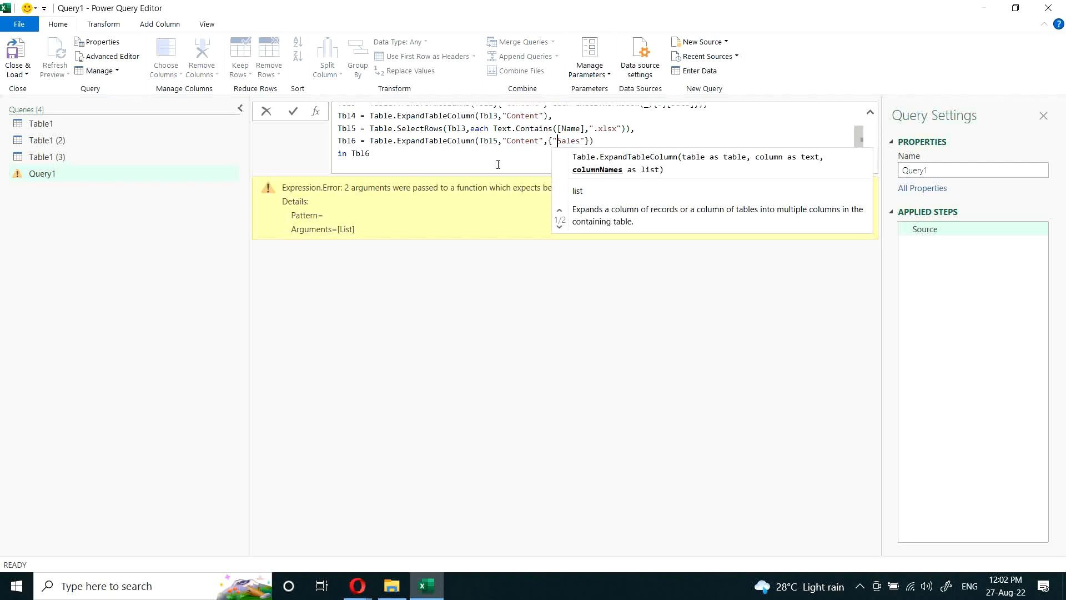
pyautogui.write('"')
pyautogui.press('BackSpace')
pyautogui.press('BackSpace')
pyautogui.write('"Regi')
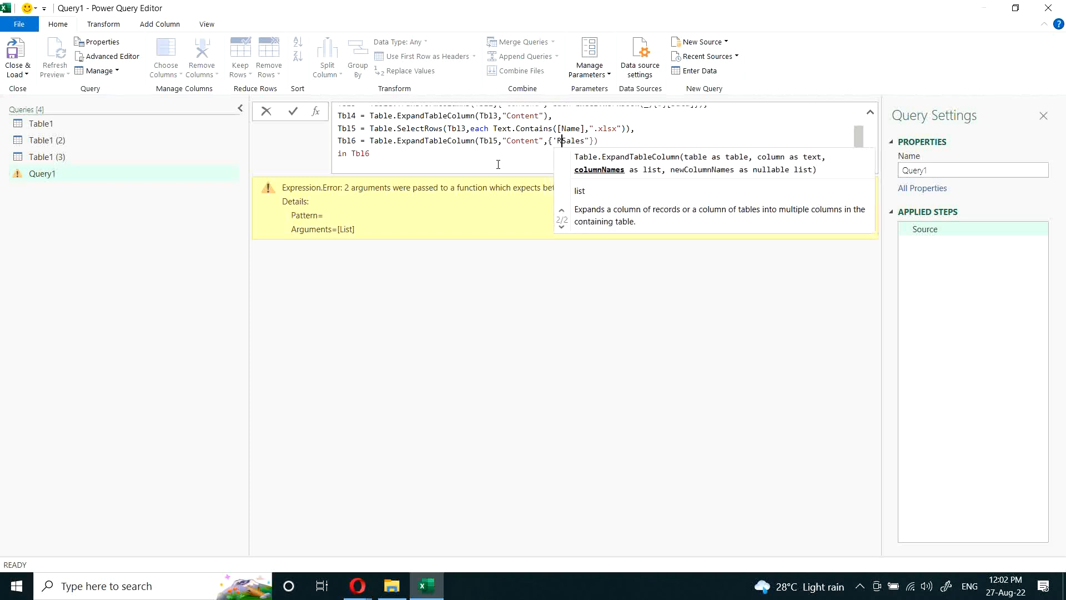
pyautogui.press('BackSpace')
pyautogui.press('BackSpace')
pyautogui.press('BackSpace')
pyautogui.press('BackSpace')
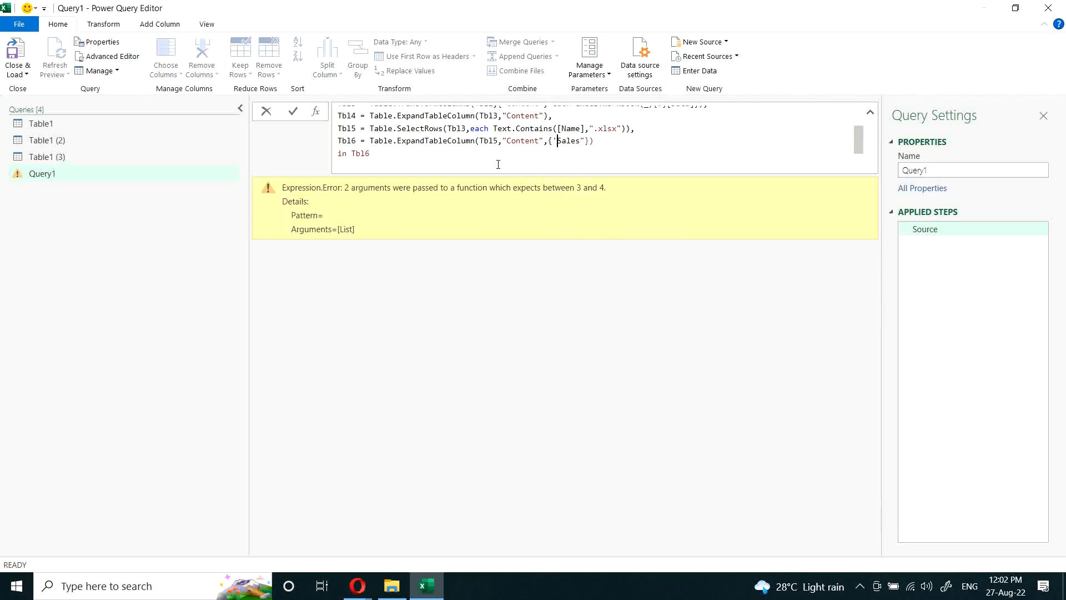
pyautogui.write('Region","')
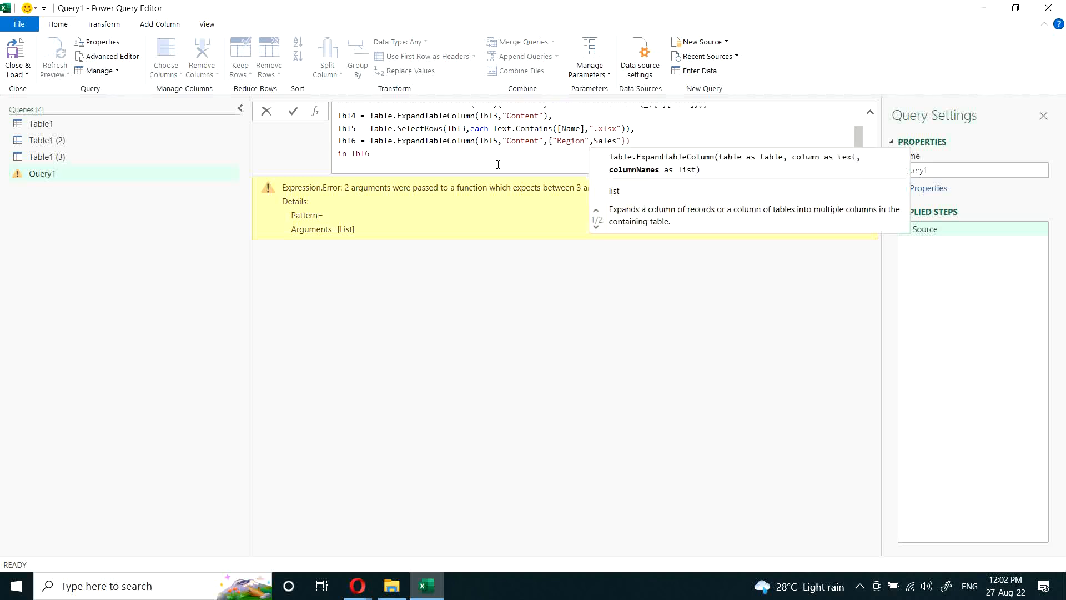
pyautogui.click(528, 289)
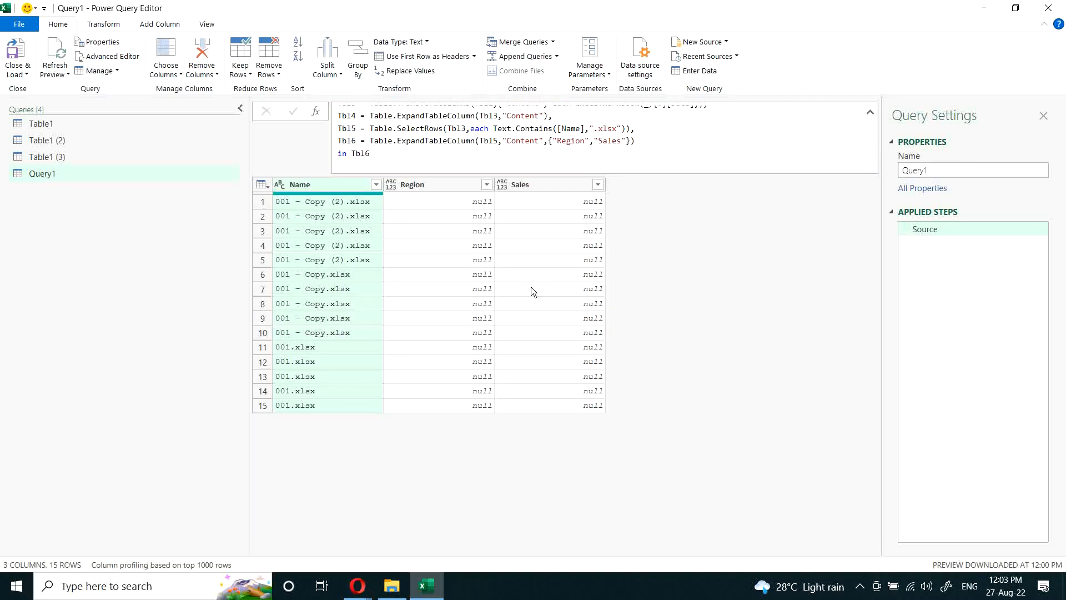
# Step: Make the let expression return Tbl5, apply it, and preview the nested table in the first Content row
pyautogui.click(521, 138)
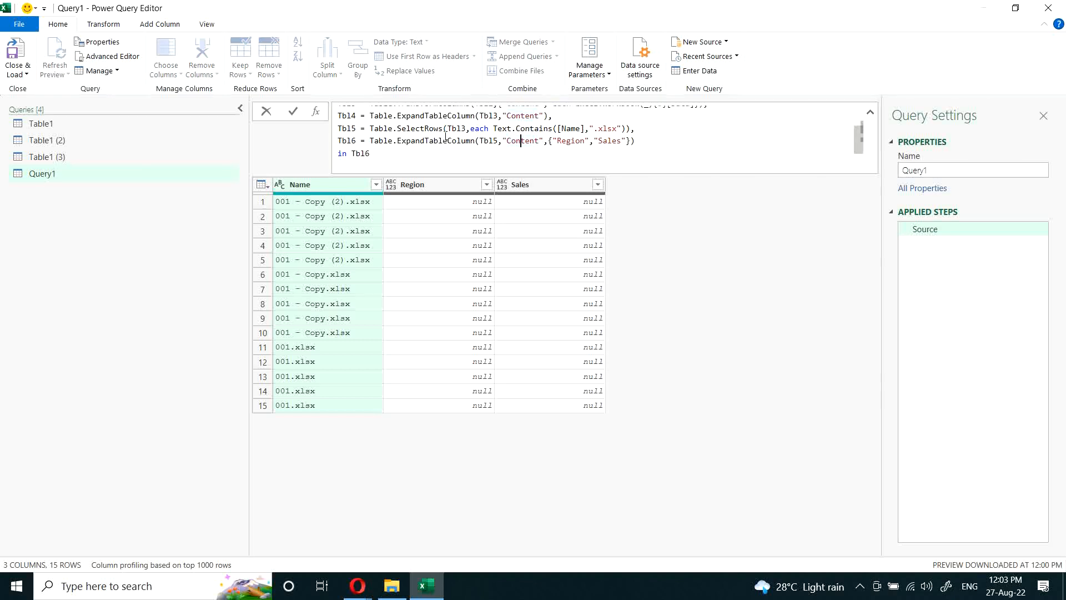
pyautogui.click(425, 153)
pyautogui.press('BackSpace')
pyautogui.write('5')
pyautogui.press('Return')
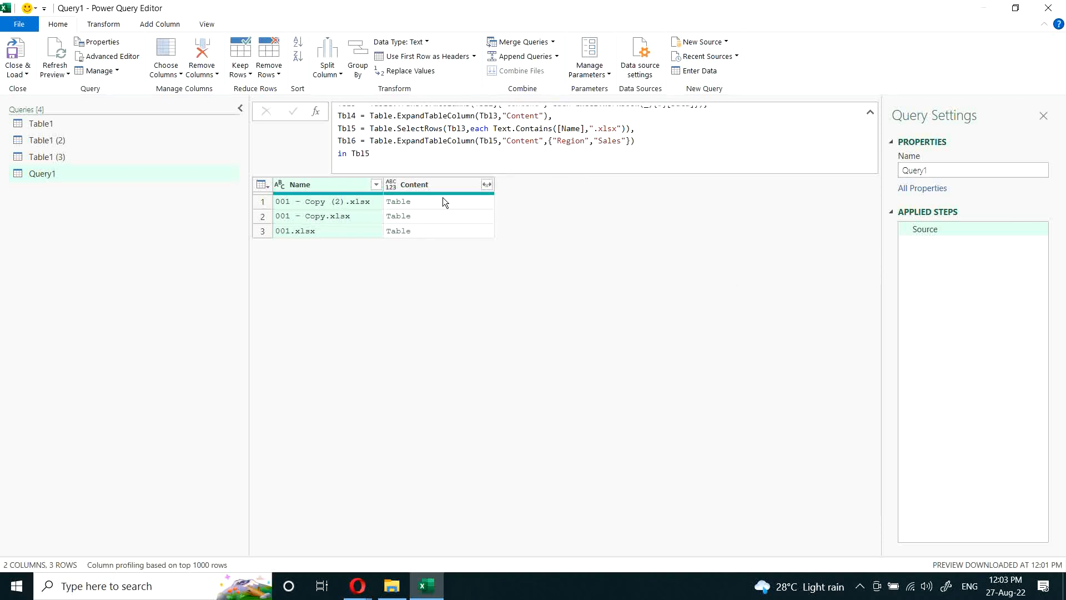
pyautogui.click(443, 200)
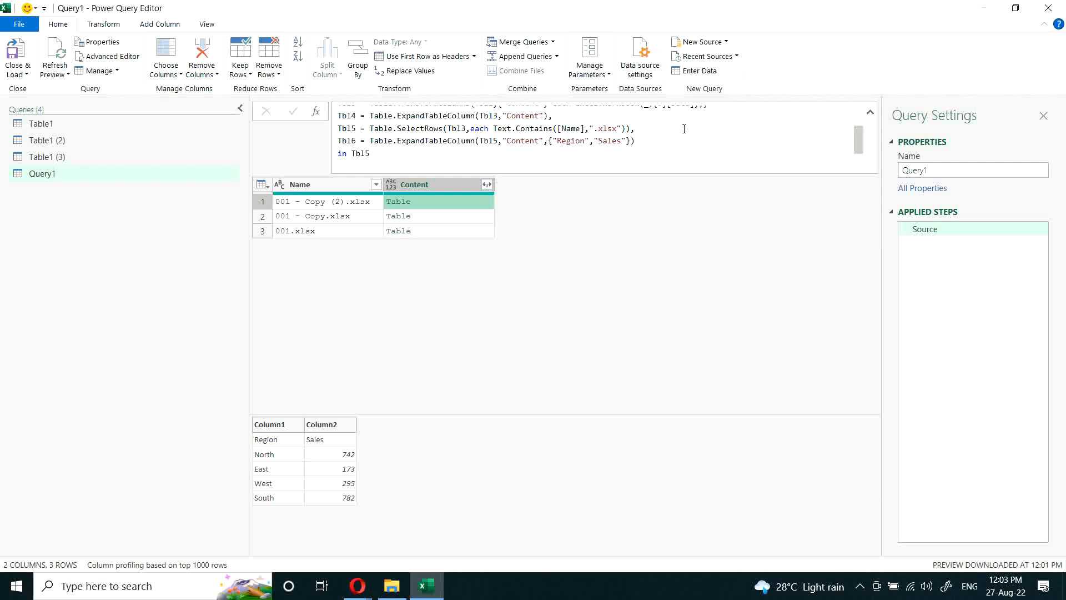
# Step: Cut the whole Table.ExpandTableColumn expression out of the Tbl6 line
pyautogui.click(644, 135)
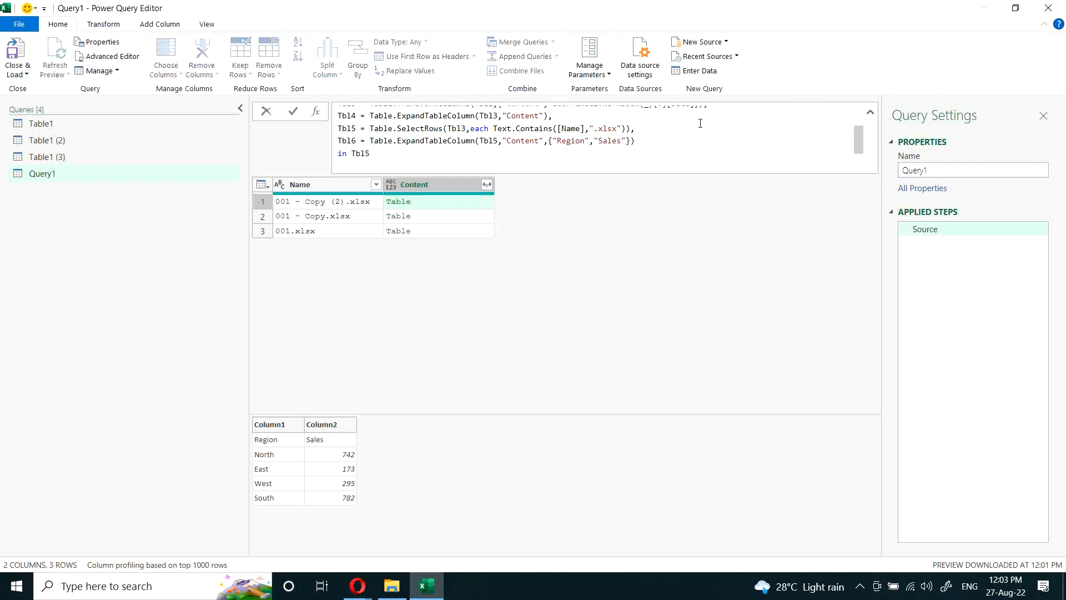
pyautogui.press('Down')
pyautogui.hotkey('shift', 'Left')
pyautogui.hotkey('shift', 'Left')
pyautogui.hotkey('shift', 'Left')
pyautogui.hotkey('shift', 'Left')
pyautogui.hotkey('shift', 'Left')
pyautogui.hotkey('shift', 'Left')
pyautogui.hotkey('shift', 'Left')
pyautogui.hotkey('shift', 'Left')
pyautogui.hotkey('shift', 'Left')
pyautogui.hotkey('shift', 'Left')
pyautogui.hotkey('shift', 'Left')
pyautogui.hotkey('shift', 'Left')
pyautogui.hotkey('shift', 'Left')
pyautogui.hotkey('shift', 'Left')
pyautogui.hotkey('shift', 'Left')
pyautogui.hotkey('shift', 'Left')
pyautogui.hotkey('shift', 'Left')
pyautogui.hotkey('shift', 'Left')
pyautogui.hotkey('shift', 'Left')
pyautogui.hotkey('shift', 'Left')
pyautogui.hotkey('shift', 'Left')
pyautogui.hotkey('shift', 'Left')
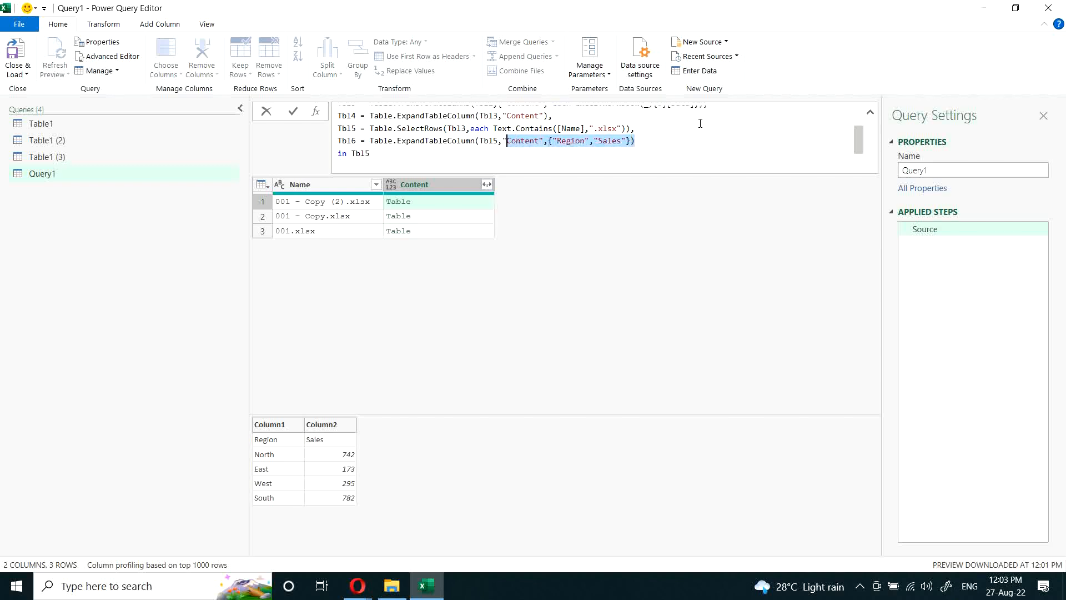
pyautogui.moveTo(371, 140); pyautogui.dragTo(651, 139)
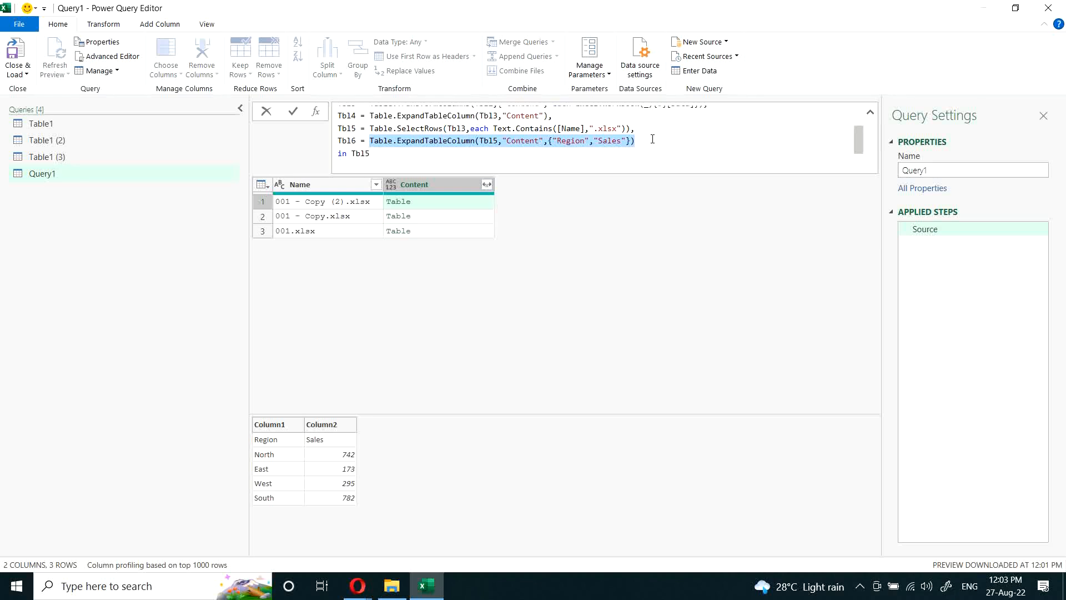
pyautogui.hotkey('ctrl', 'x')
pyautogui.write('T')
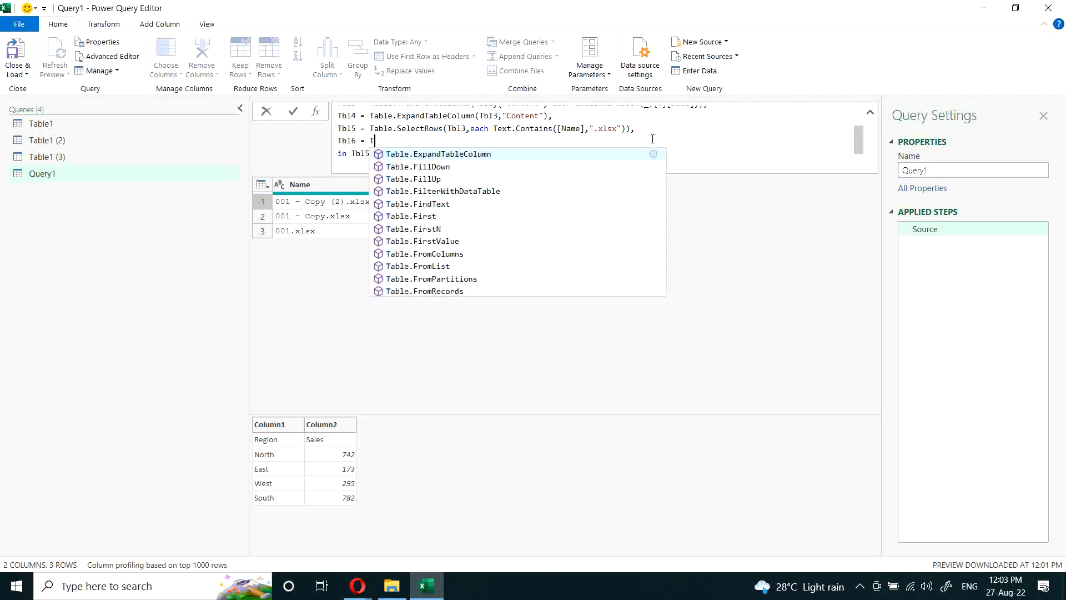
pyautogui.write('able.')
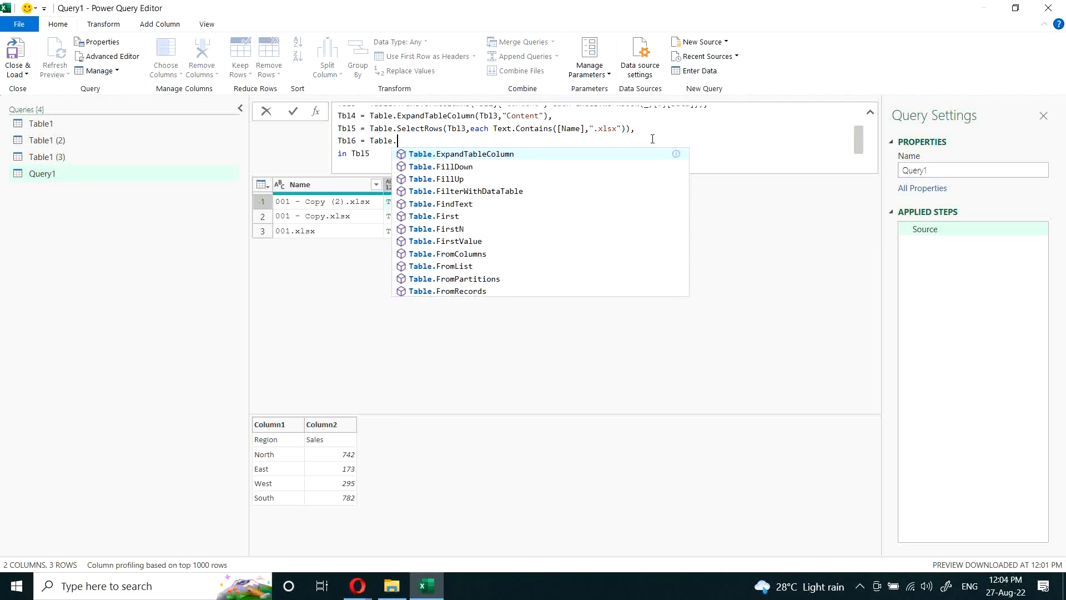
pyautogui.write('promo')
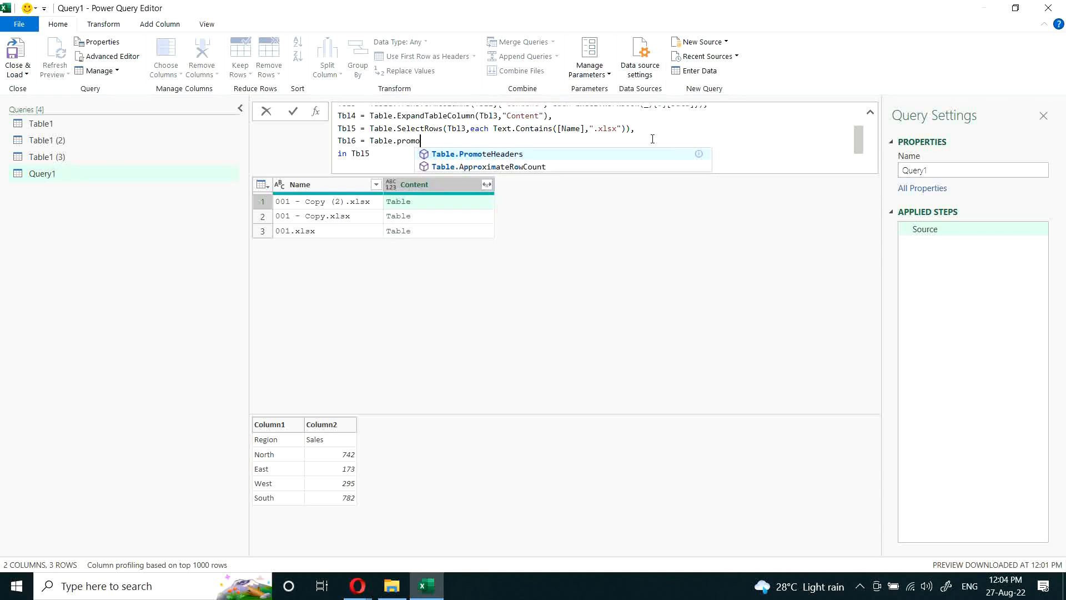
pyautogui.press('BackSpace')
pyautogui.press('BackSpace')
pyautogui.press('BackSpace')
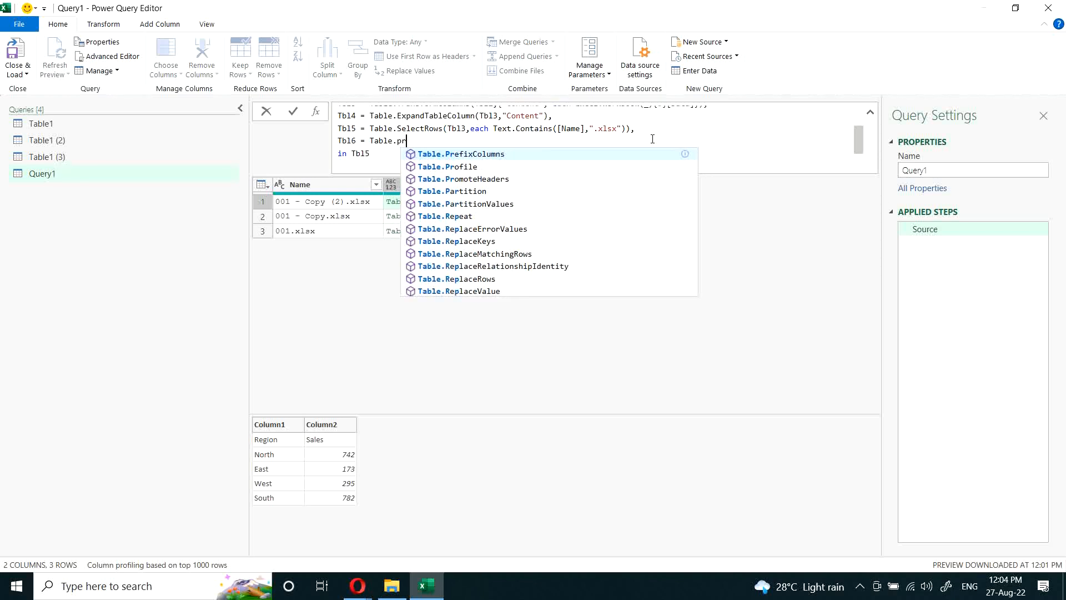
pyautogui.press('BackSpace')
pyautogui.press('BackSpace')
pyautogui.press('BackSpace')
pyautogui.press('BackSpace')
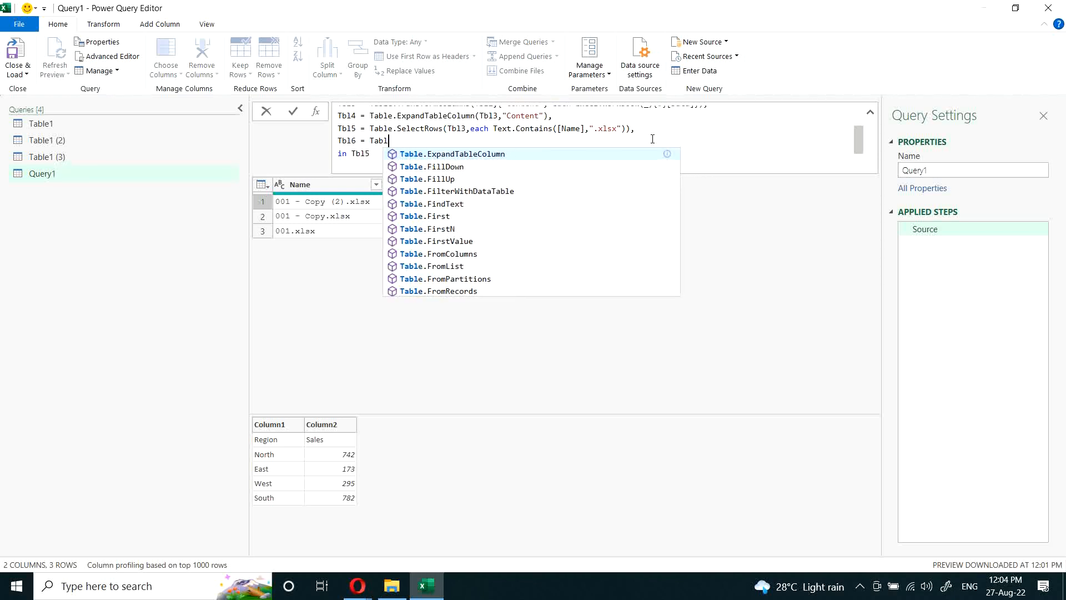
pyautogui.press('BackSpace')
pyautogui.write('.')
pyautogui.press('BackSpace')
# Step: Start the Tbl6 expression with Table.TransformColumns on Tbl5, targeting the "Content" column in the transformation list
pyautogui.write('le')
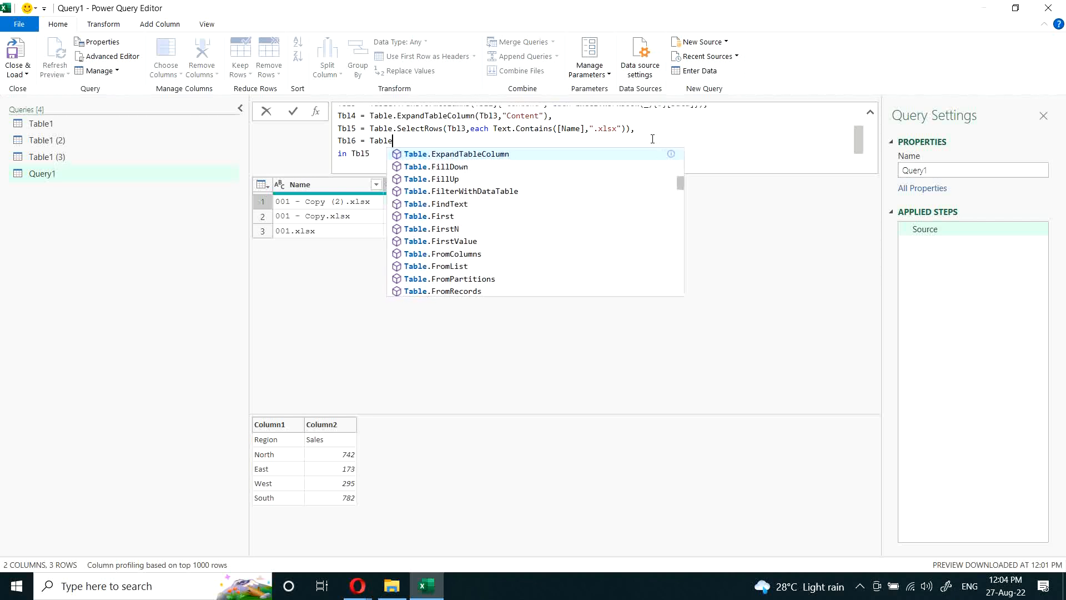
pyautogui.write('.Tran')
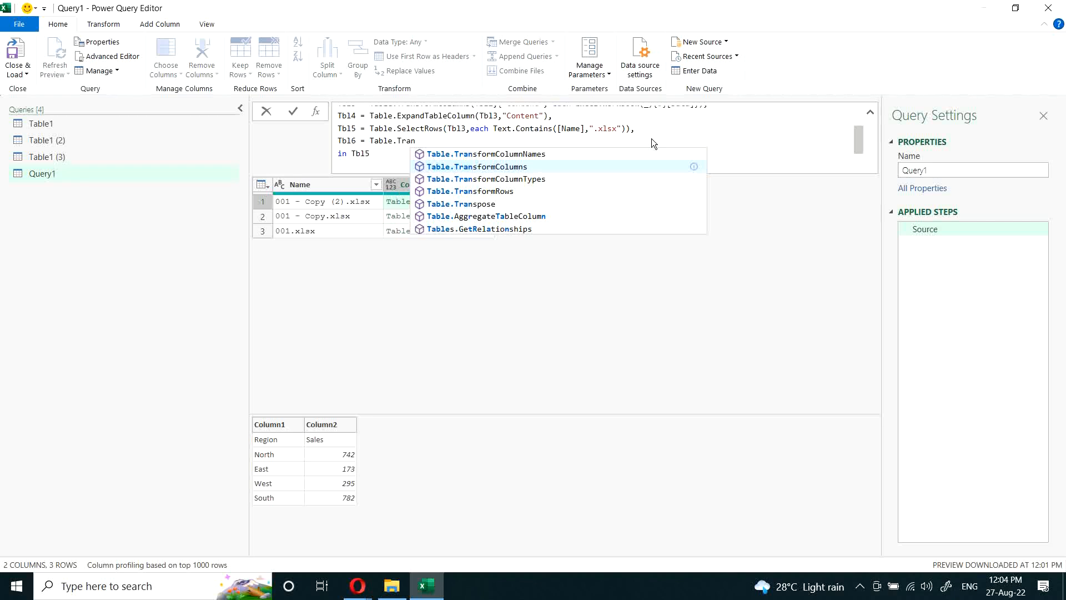
pyautogui.press('Up')
pyautogui.press('Tab')
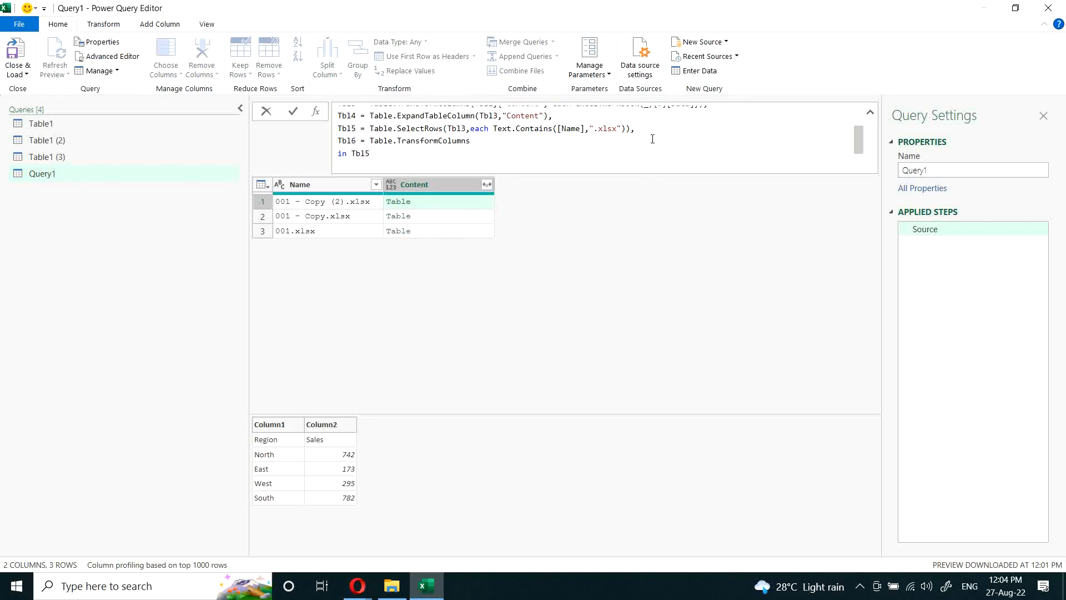
pyautogui.write('(Tbl')
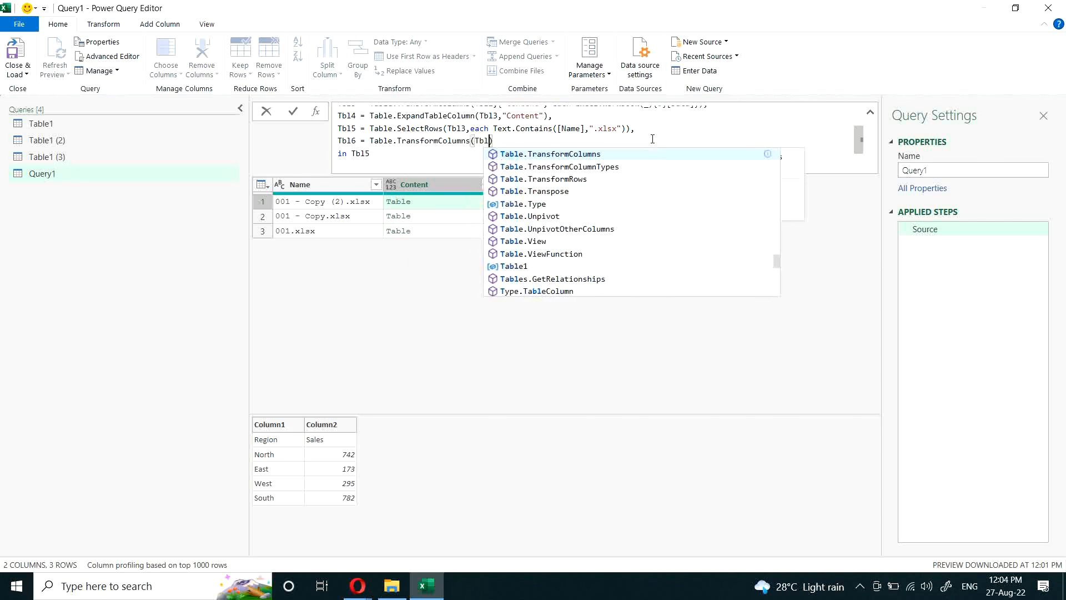
pyautogui.write('5,')
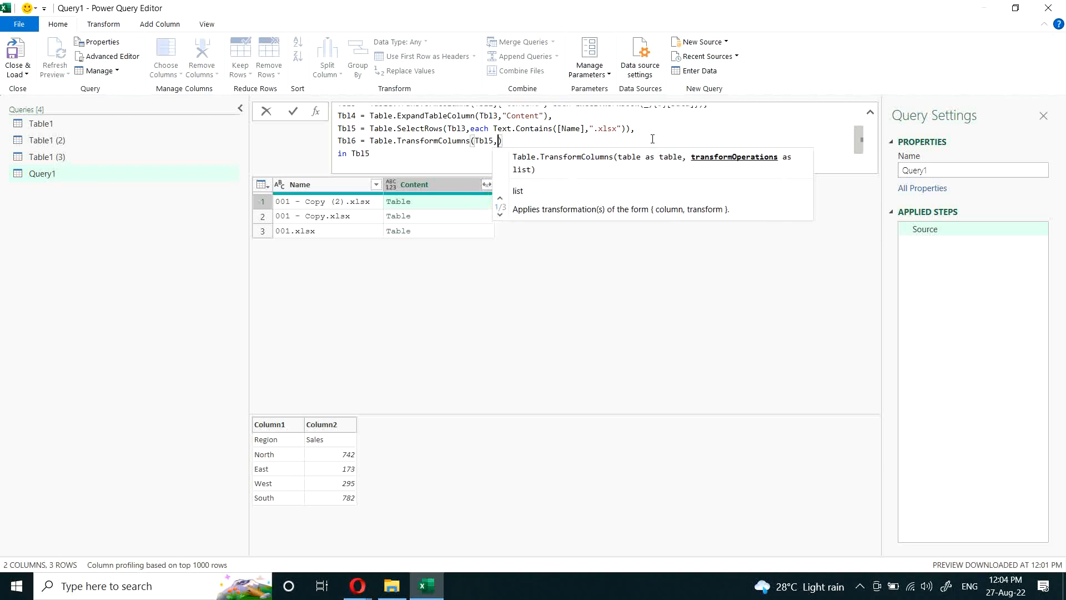
pyautogui.write('{')
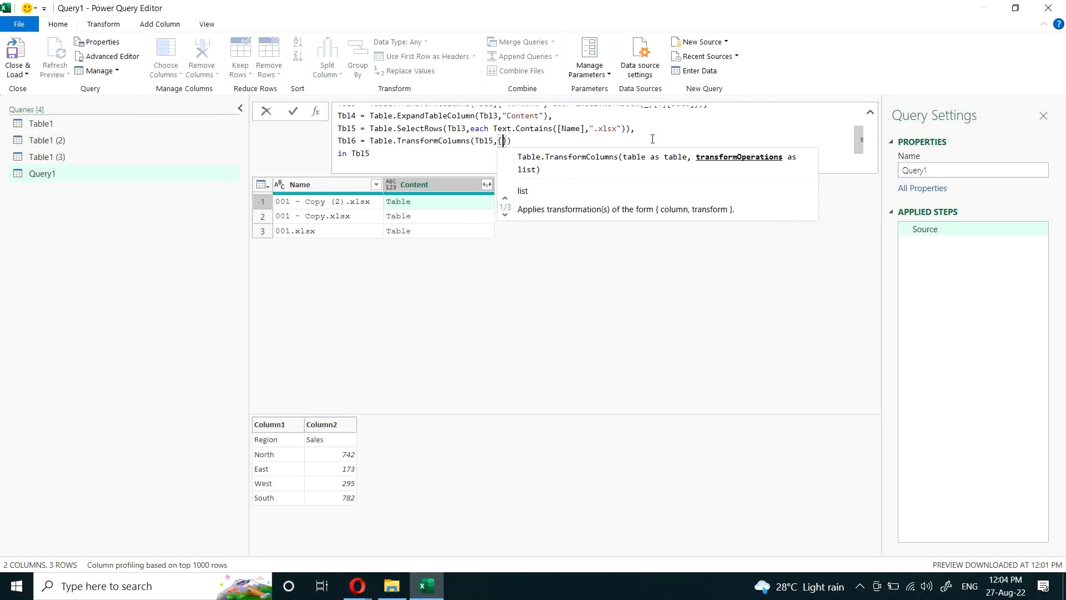
pyautogui.write('"Con')
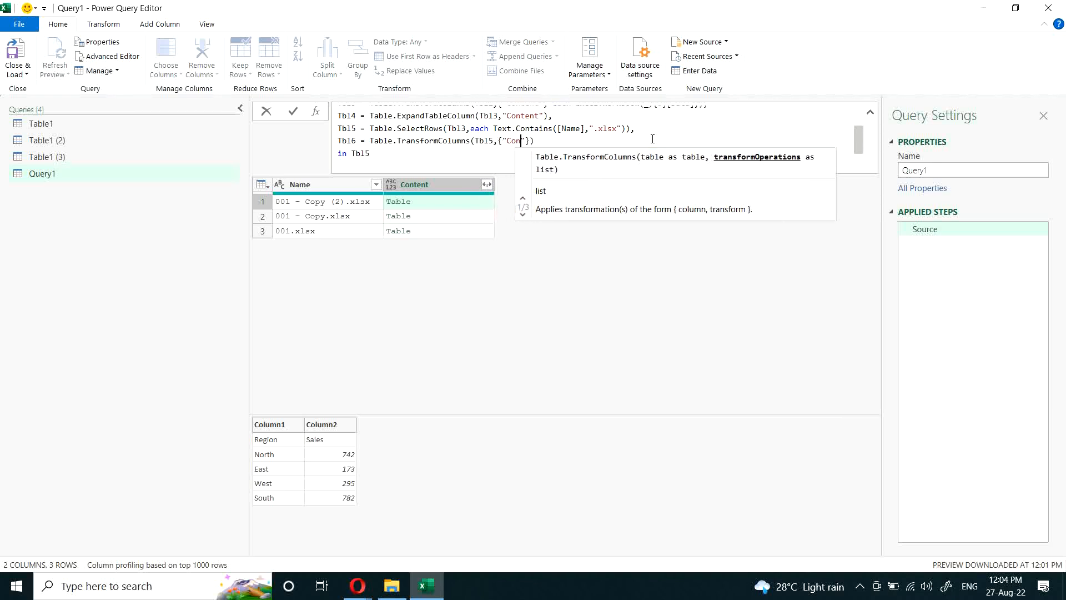
pyautogui.write('tent"')
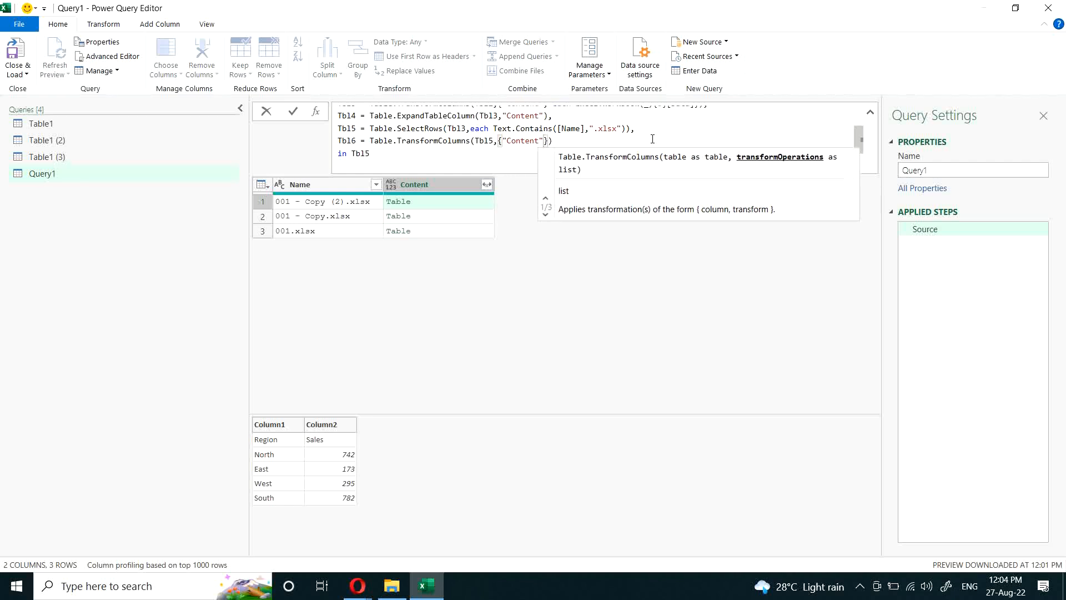
pyautogui.write(',')
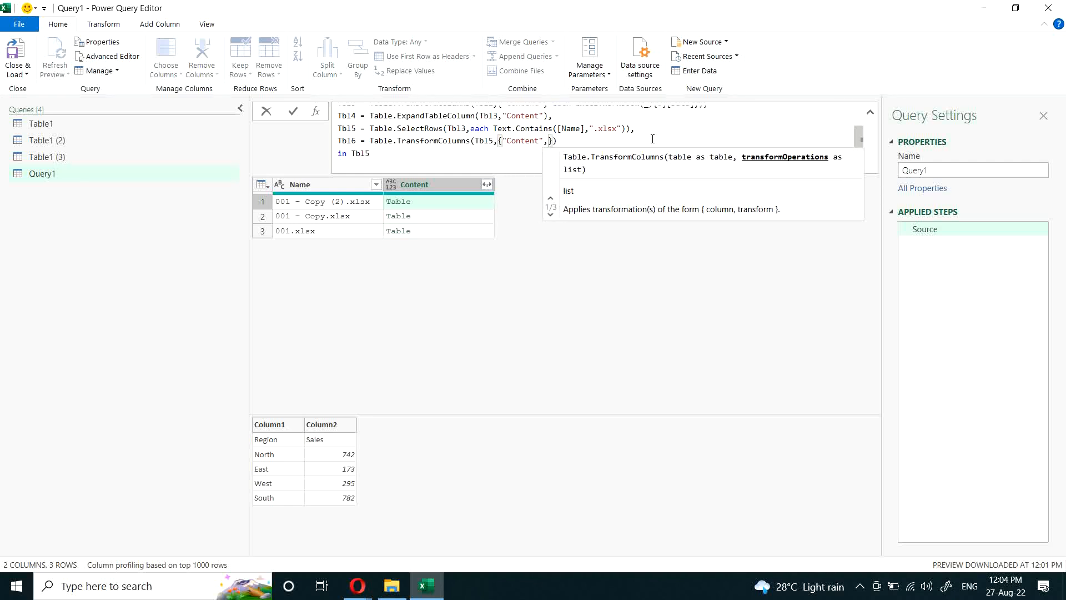
pyautogui.write('Table')
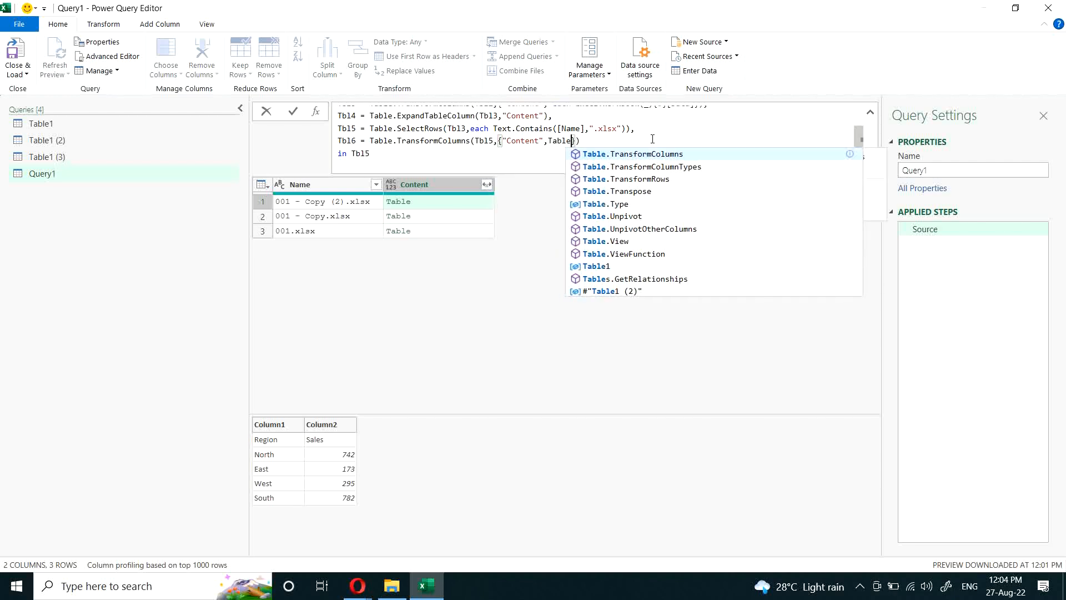
pyautogui.write('.')
pyautogui.write('PromoteHeaders')
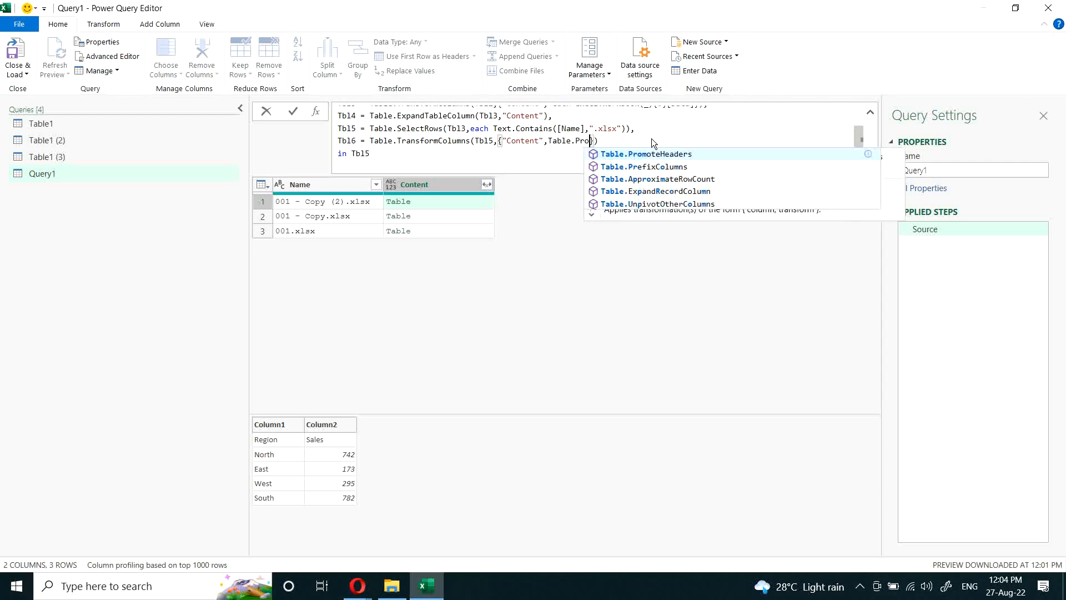
pyautogui.write('(_')
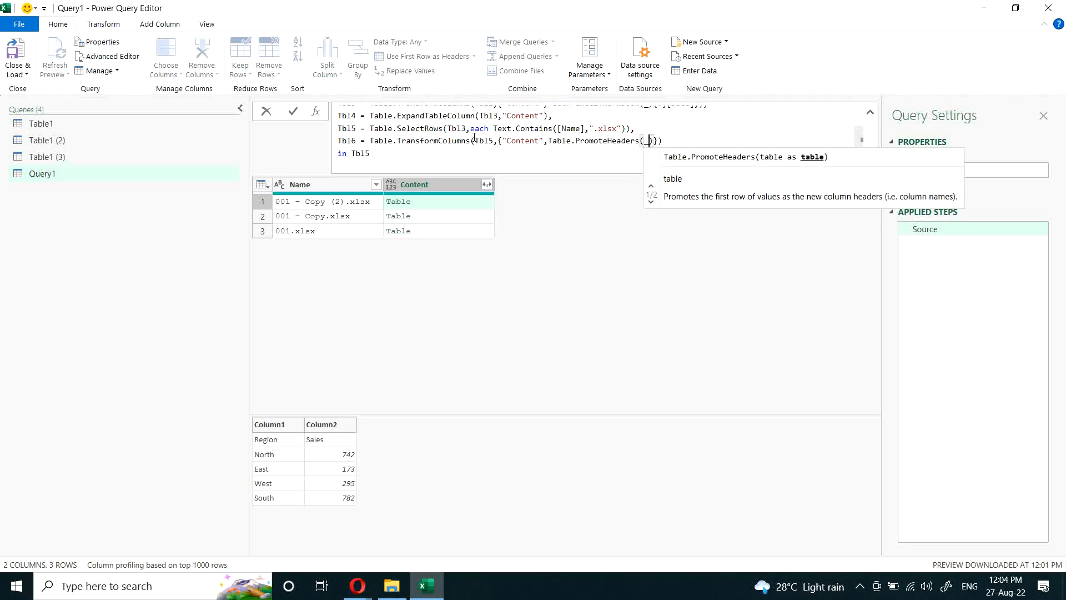
# Step: Enter Table.PromoteHeaders(_) as the transformation for the "Content" column in Tbl6
pyautogui.click(471, 142)
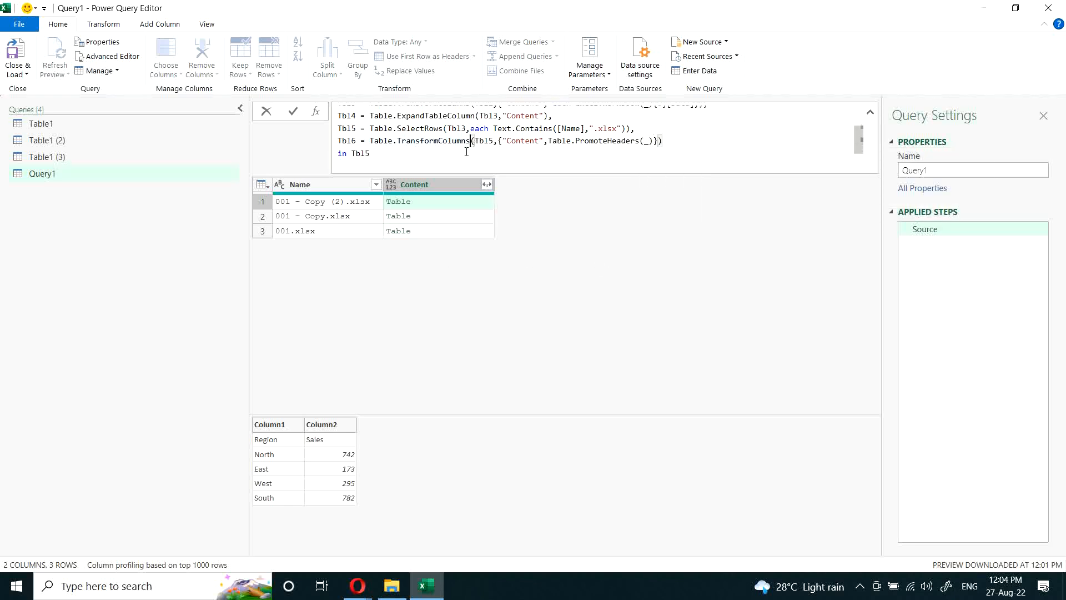
# Step: Make the let expression return Tbl6 and apply the formula
pyautogui.click(502, 149)
pyautogui.press('BackSpace')
pyautogui.write('6')
pyautogui.press('Return')
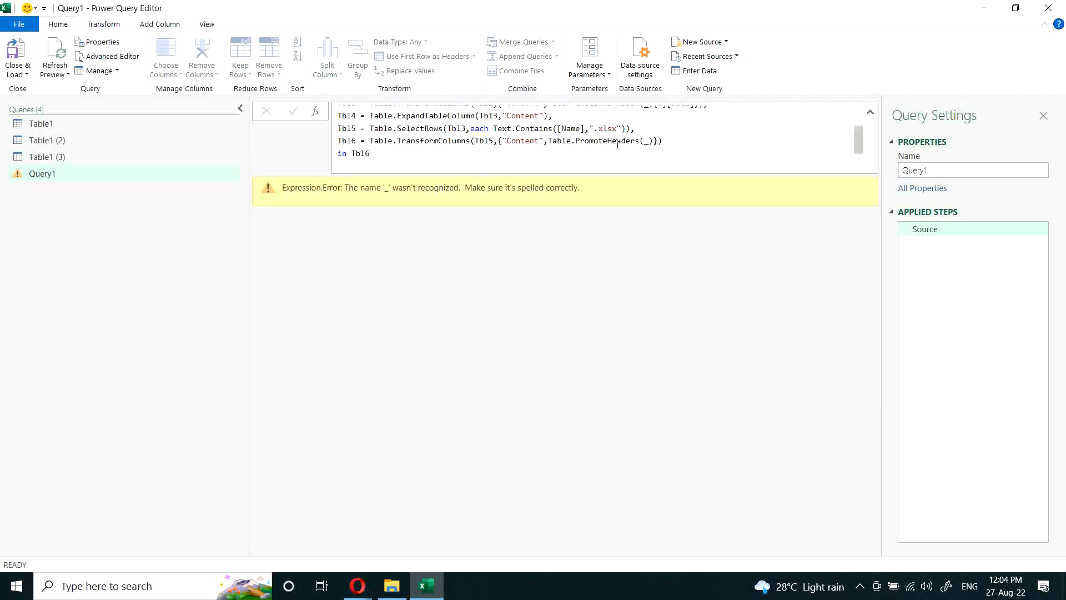
# Step: Insert each before Table.PromoteHeaders(_) in Tbl6, apply the formula, and preview the nested table in the first Content row
pyautogui.click(655, 141)
pyautogui.click(548, 141)
pyautogui.write('each')
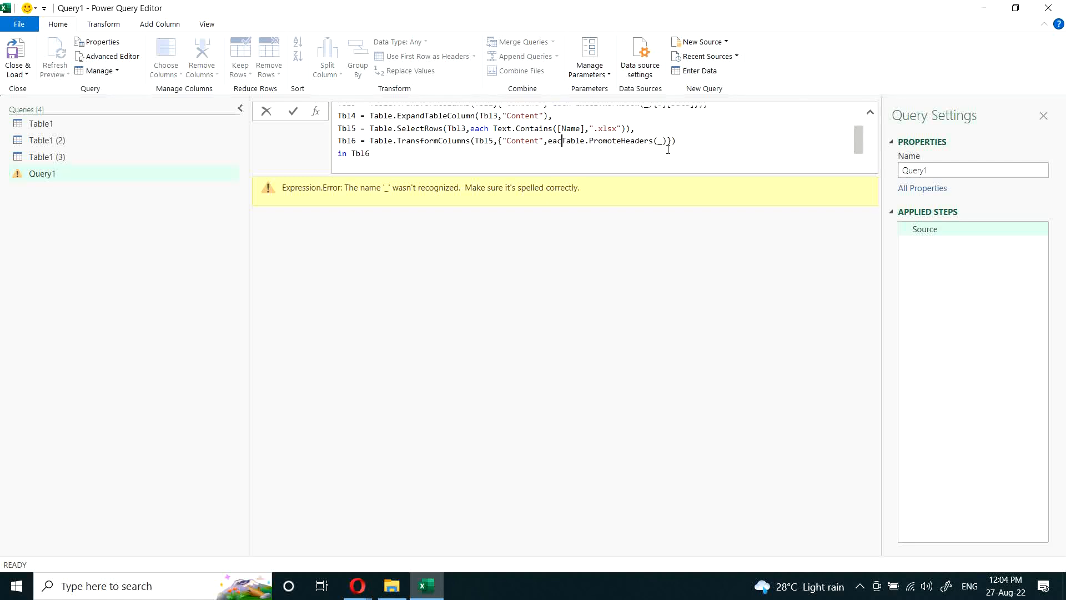
pyautogui.press('Return')
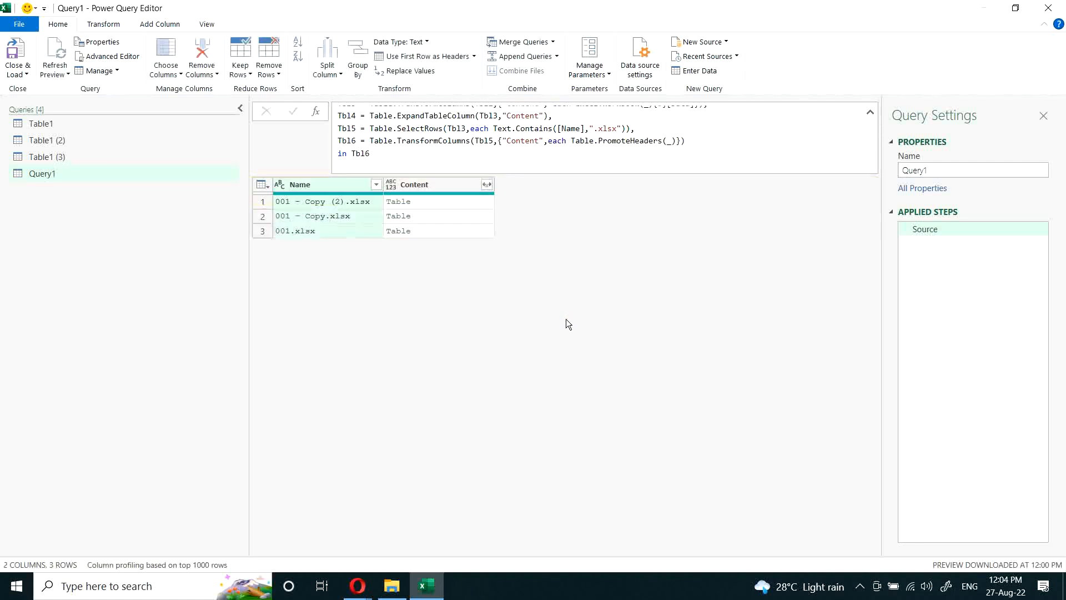
pyautogui.click(448, 201)
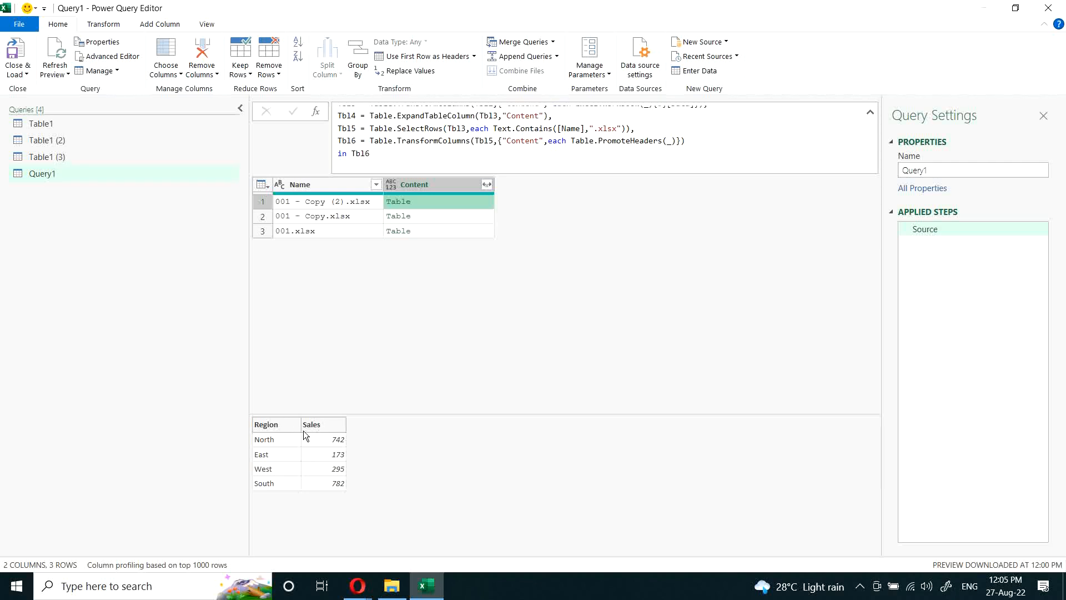
# Step: Add a Tbl7 line with the cut Table.ExpandTableColumn expression for "Region" and "Sales", pointing it at Tbl6
pyautogui.click(693, 141)
pyautogui.write(',')
pyautogui.hotkey('shift', 'Return')
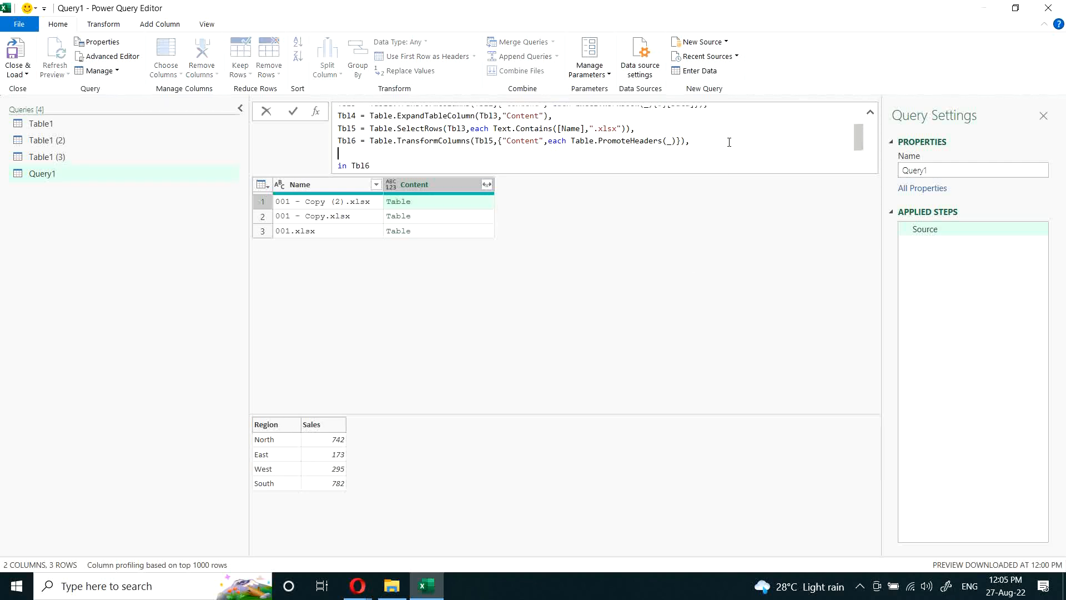
pyautogui.write('Tbl7 =')
pyautogui.write('Table.ExpandTableColumn(Tbl5,"Content",{"Region","Sales"})')
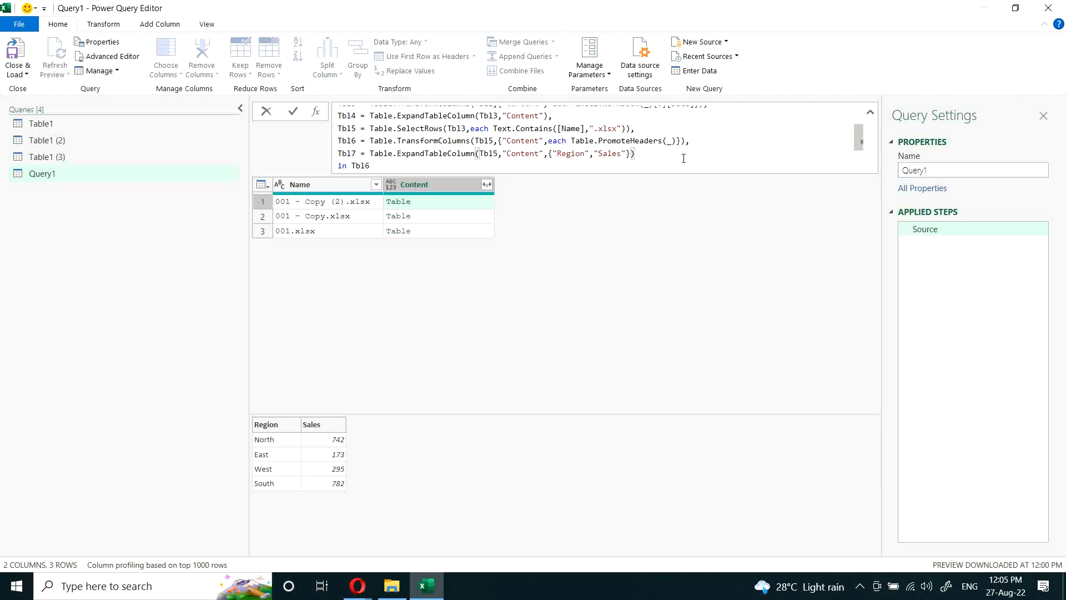
pyautogui.click(494, 154)
pyautogui.press('Delete')
pyautogui.write('6')
# Step: Make the let expression return Tbl7 and apply the formula
pyautogui.click(391, 166)
pyautogui.press('BackSpace')
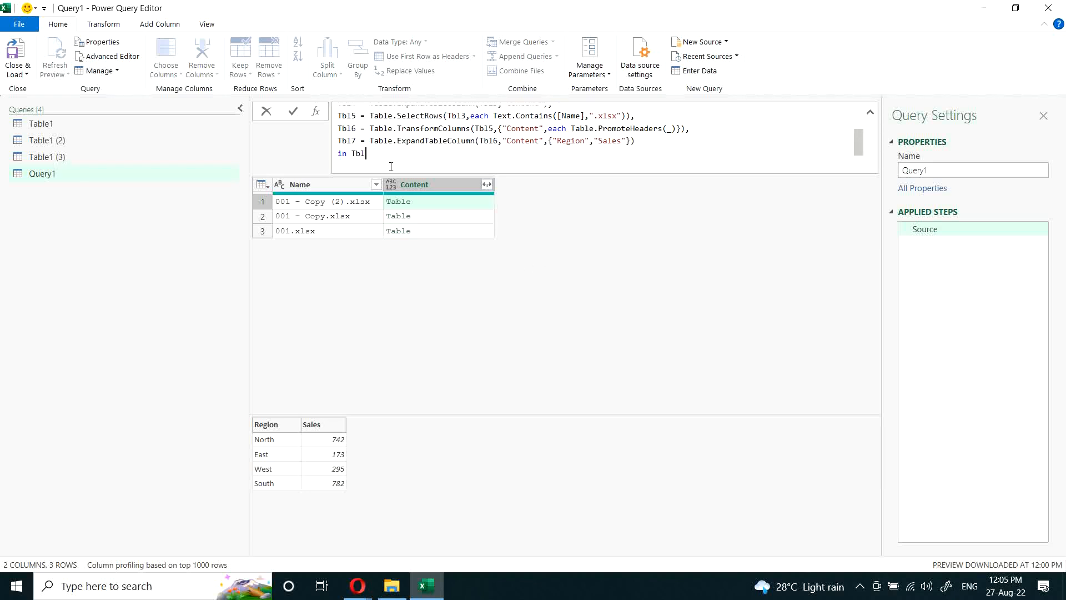
pyautogui.write('7')
pyautogui.press('Return')
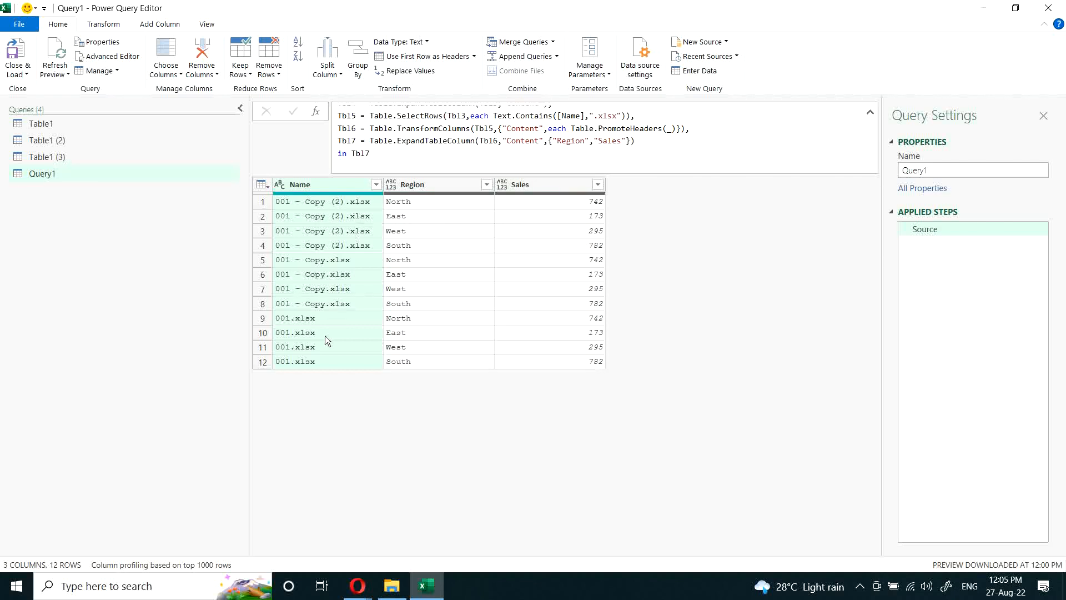
# Step: Add a Tbl8 line that starts a Table.TransformColumns expression on Tbl7
pyautogui.click(671, 140)
pyautogui.write(',')
pyautogui.press('Return')
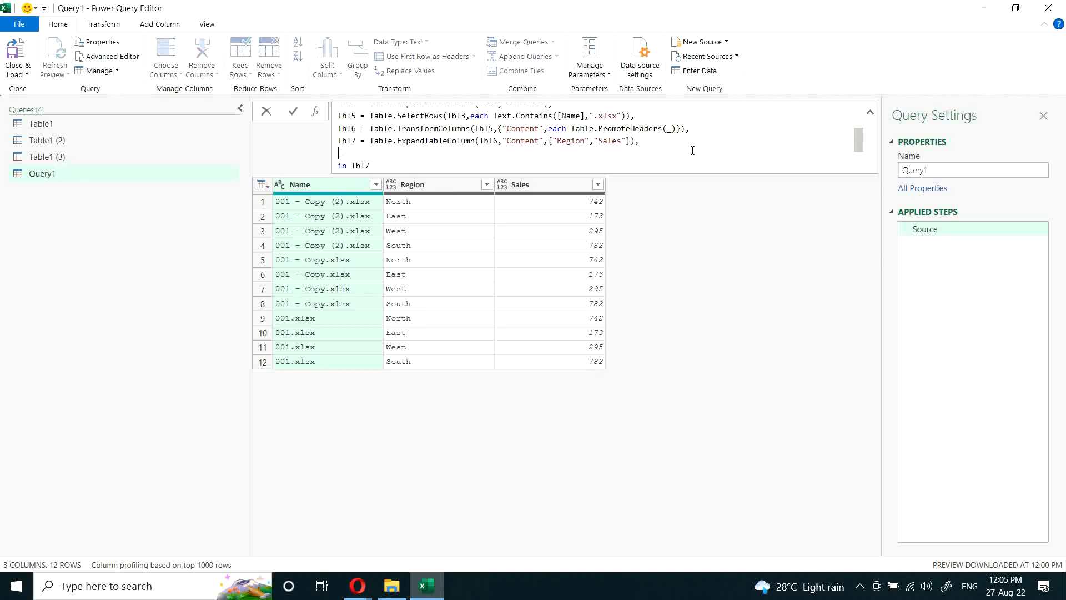
pyautogui.write('Tbl8 = T')
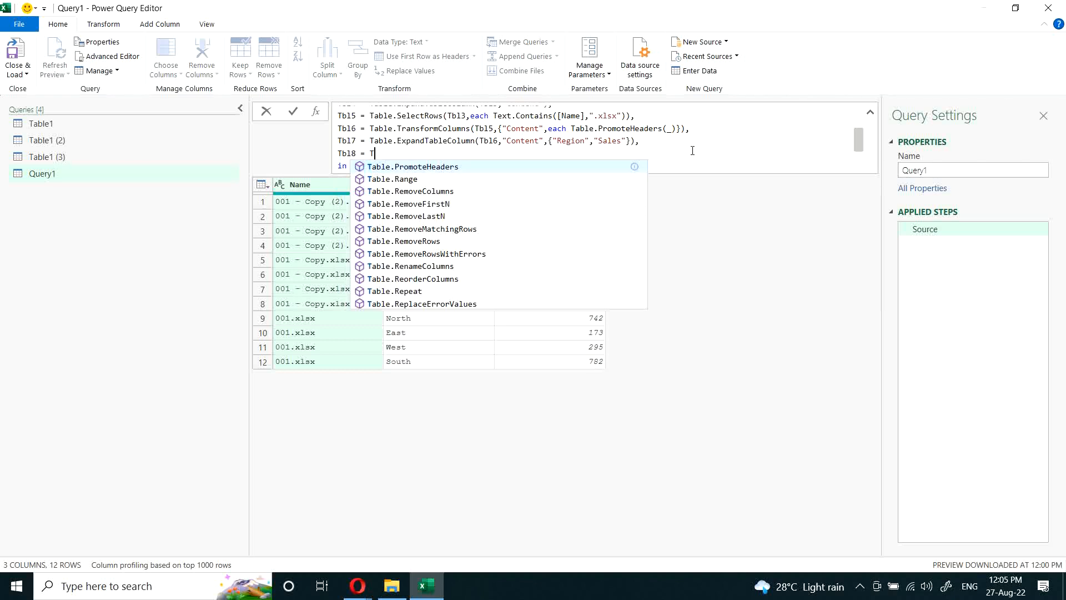
pyautogui.write('able.tran')
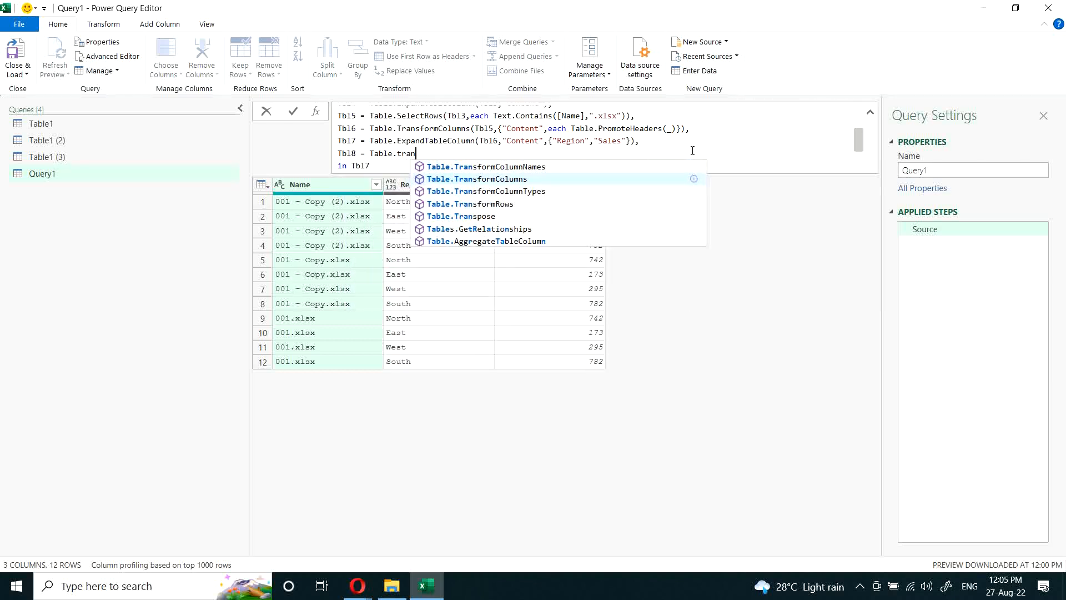
pyautogui.press('Tab')
pyautogui.write('(')
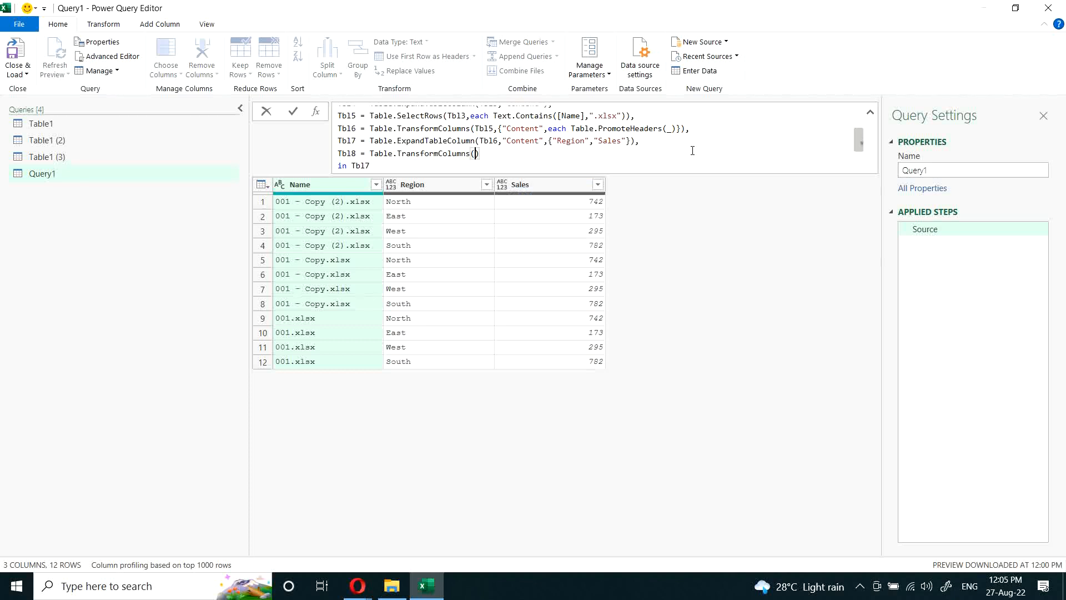
pyautogui.write('Tbl')
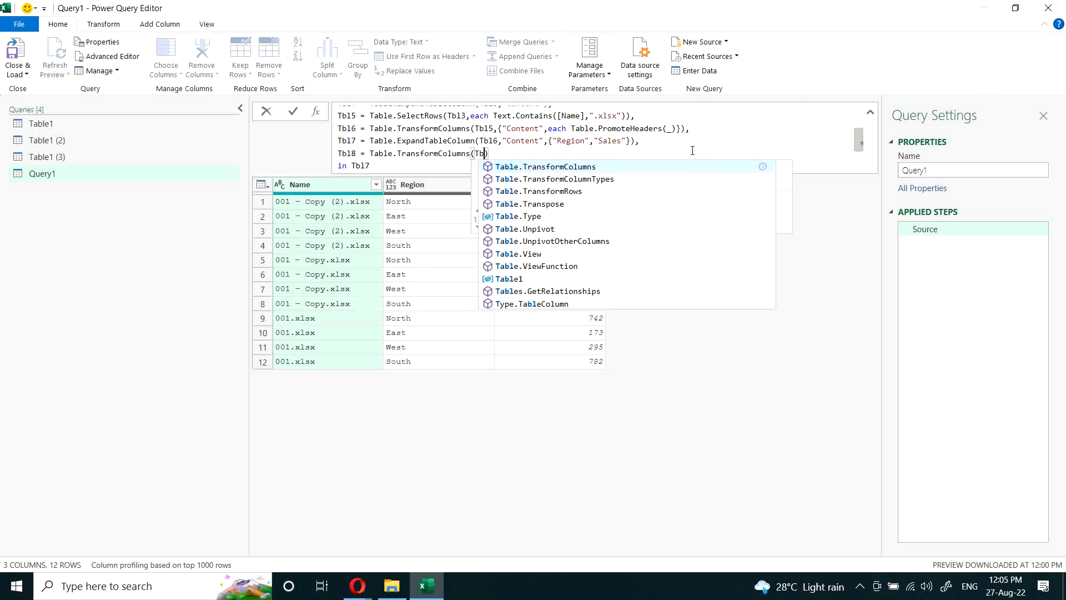
pyautogui.write('7,')
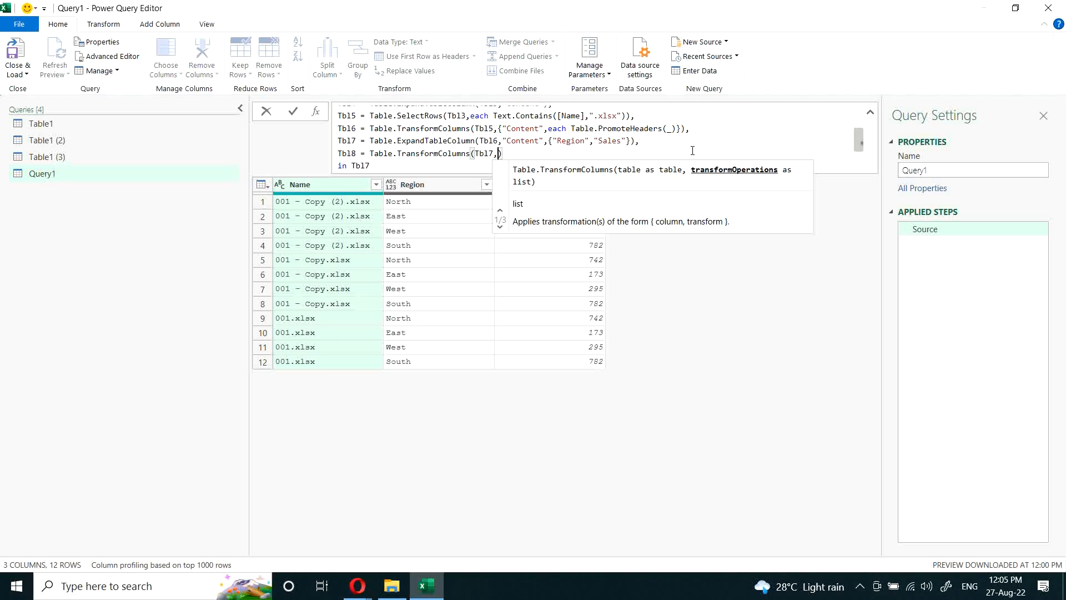
pyautogui.write('"')
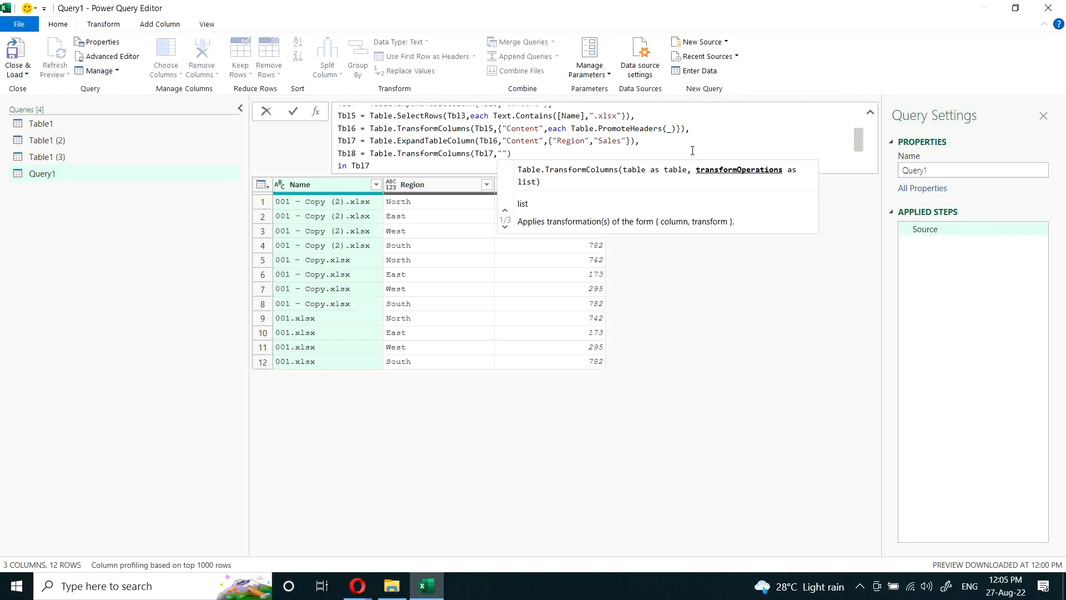
# Step: Start the Tbl8 transformation list with the "Name" column and the each keyword
pyautogui.press('BackSpace')
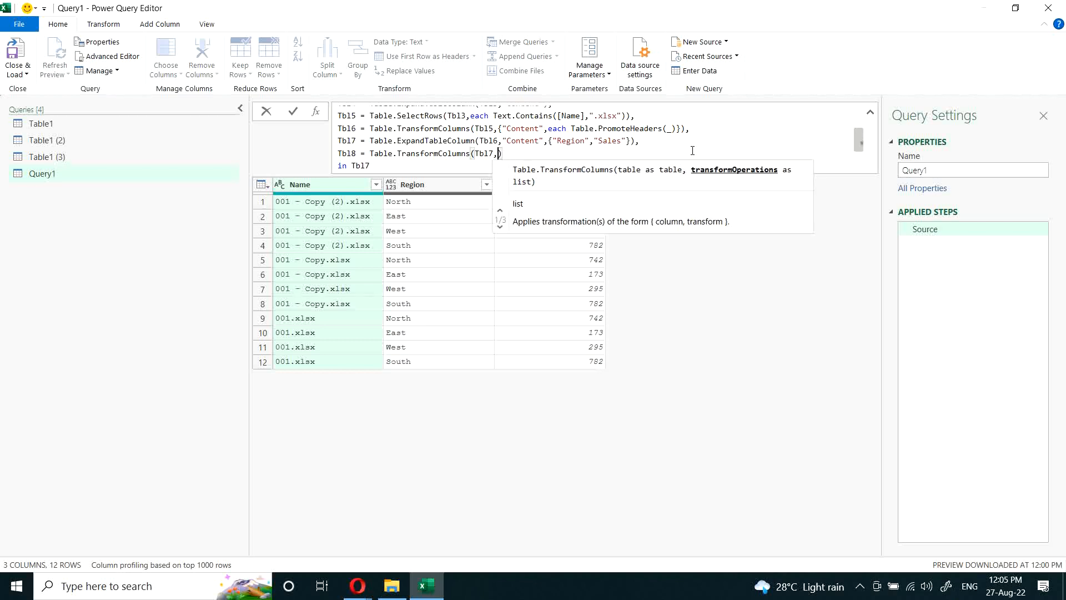
pyautogui.write('{"')
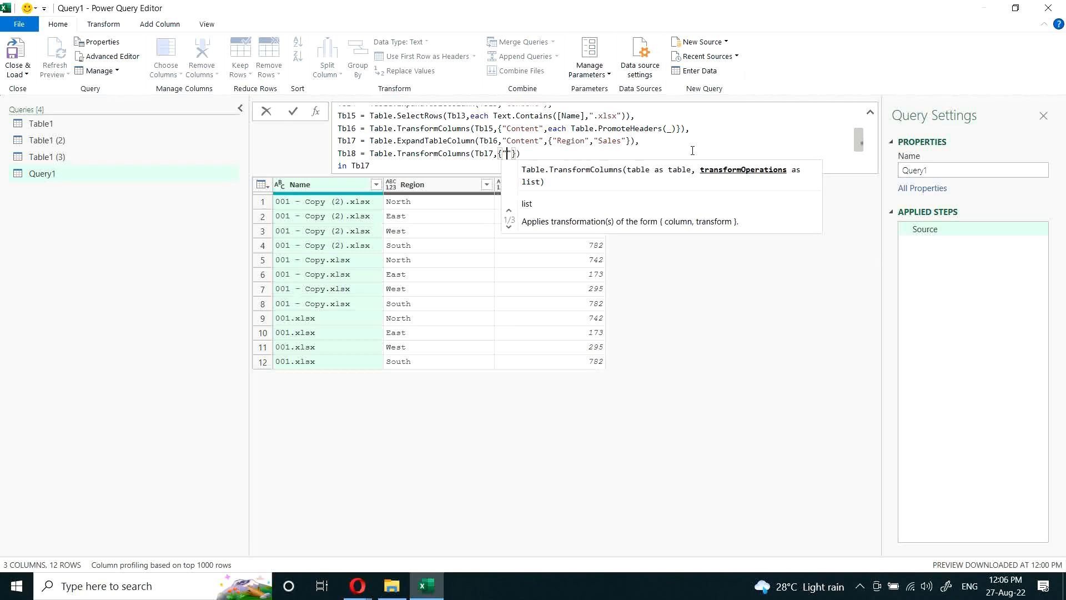
pyautogui.write('Name"')
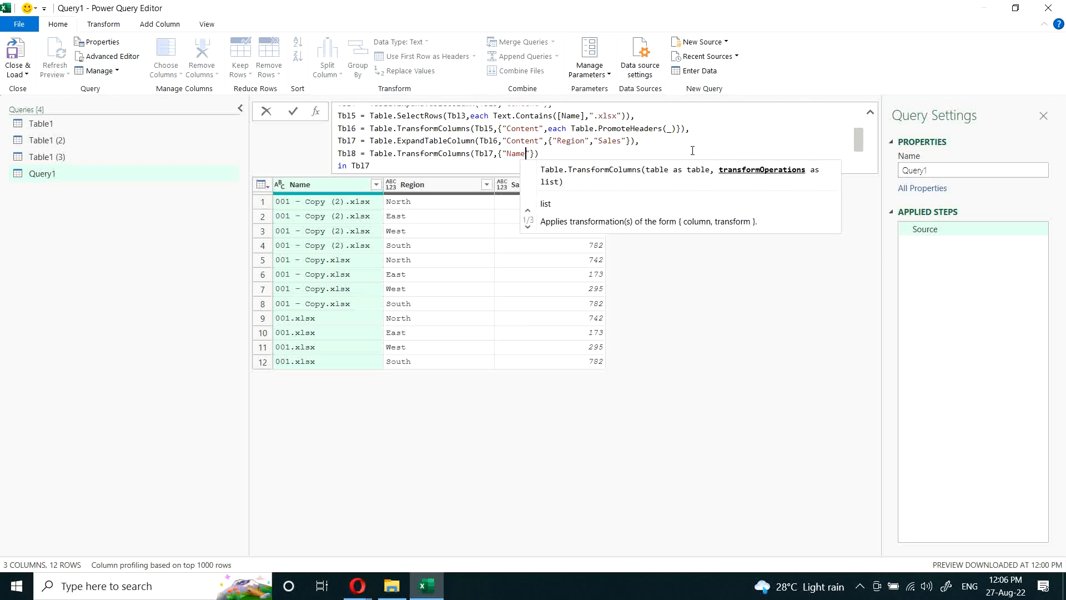
pyautogui.write(',e')
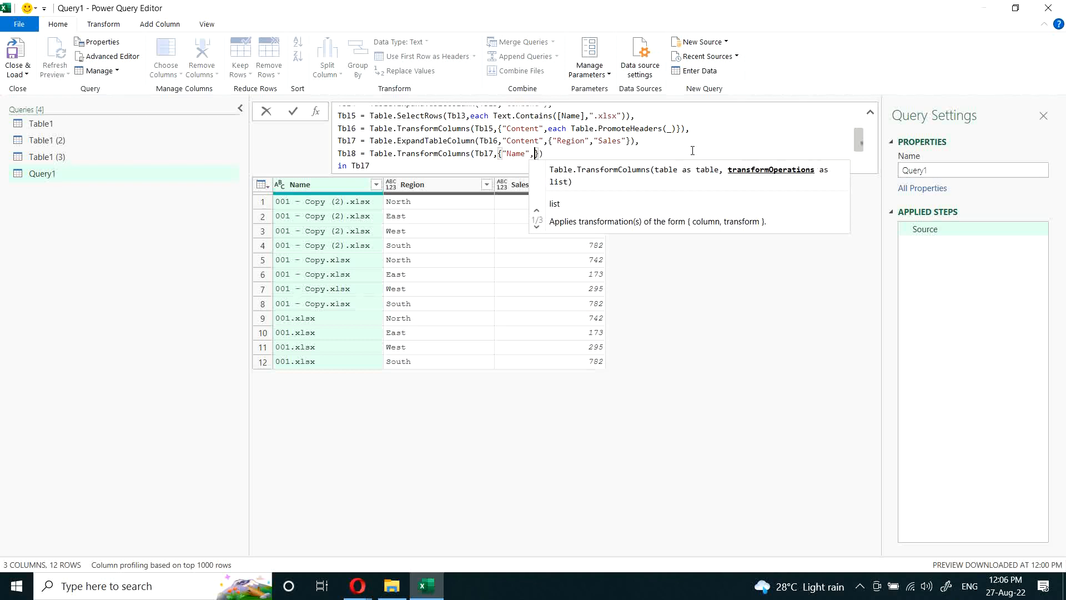
pyautogui.write('ach ')
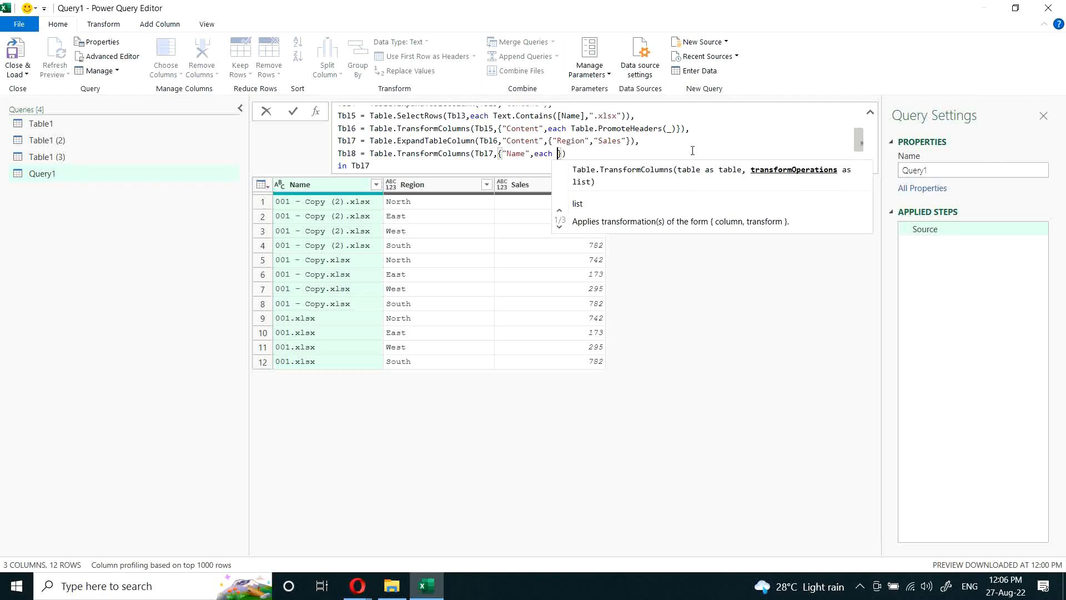
pyautogui.write('Text.')
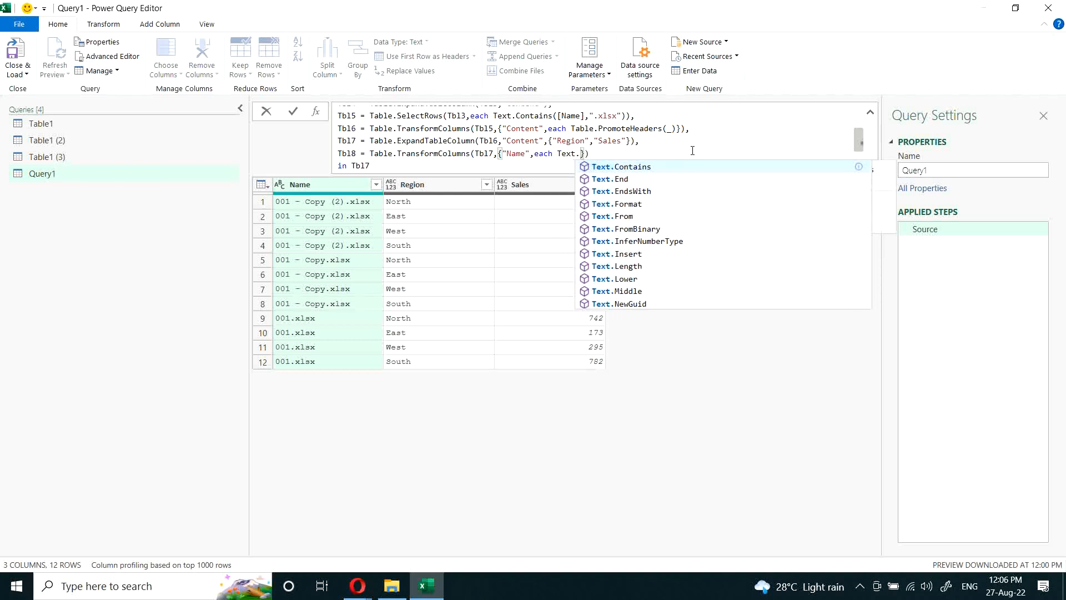
pyautogui.write('Re')
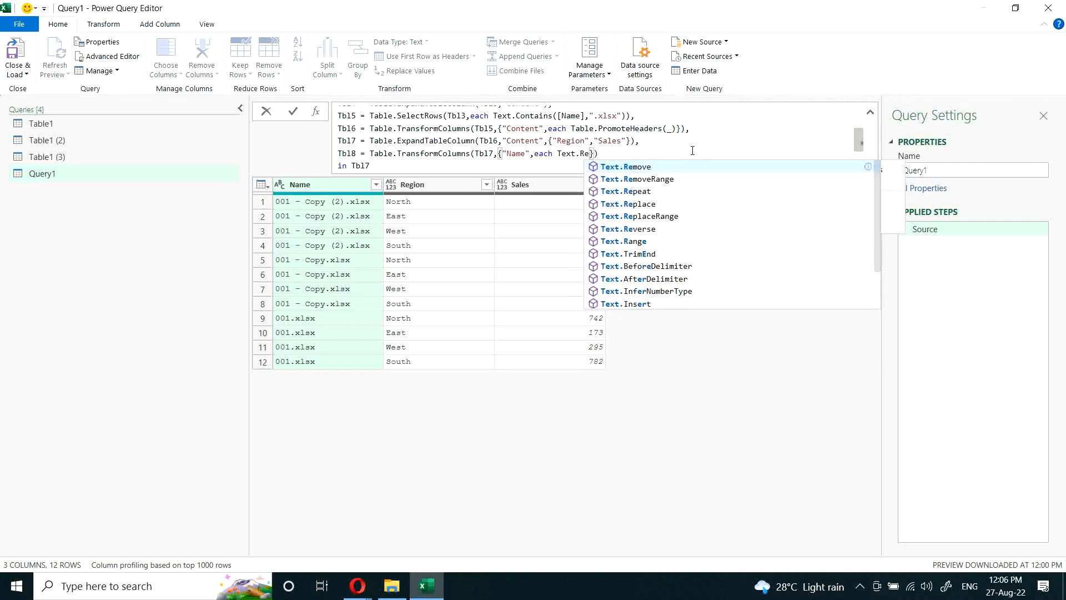
# Step: Enter Text.Replace(_,".xlsx","") as the transformation for the "Name" column in Tbl8
pyautogui.press('Down')
pyautogui.press('Down')
pyautogui.press('Down')
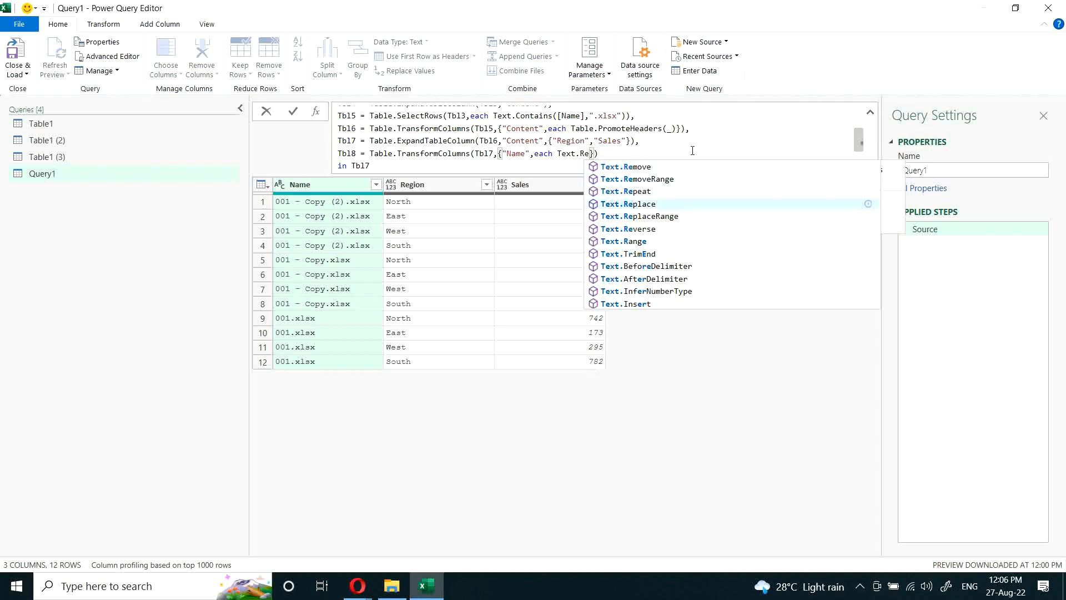
pyautogui.press('Tab')
pyautogui.write('(')
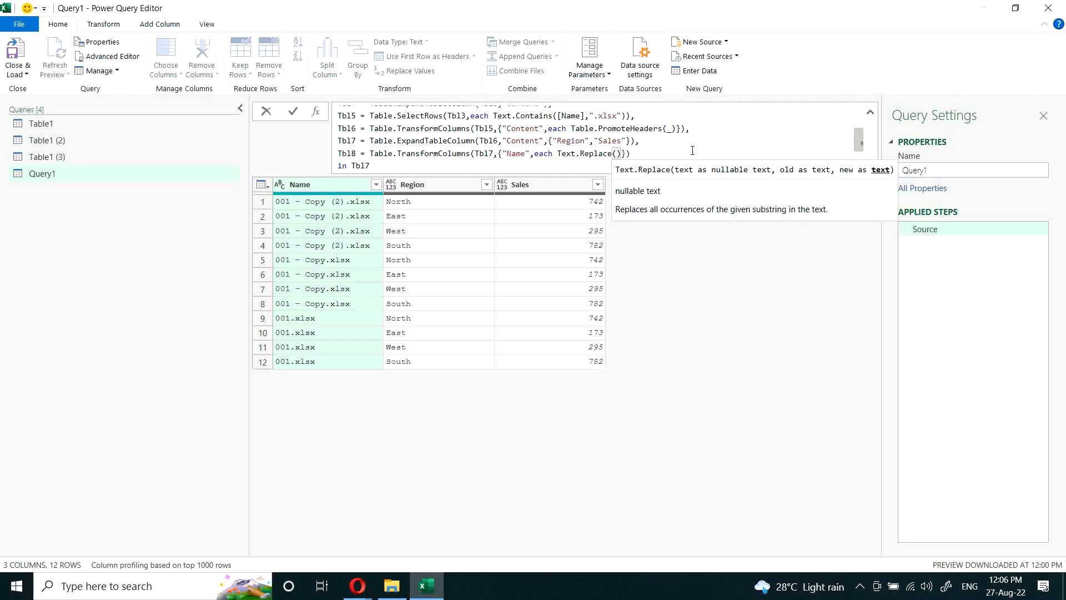
pyautogui.write('_,')
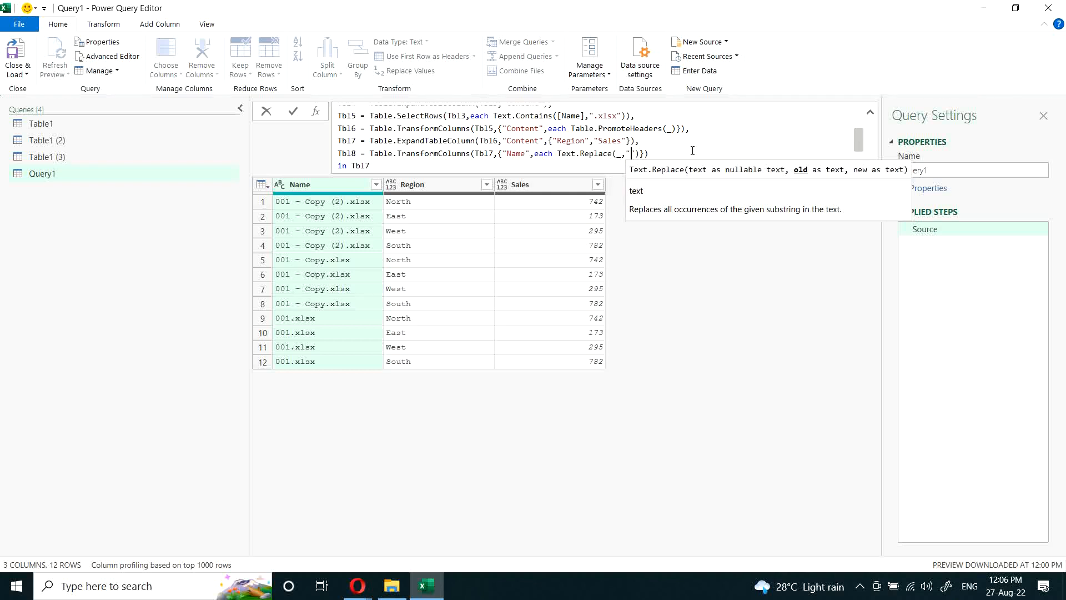
pyautogui.write('".xlsx"')
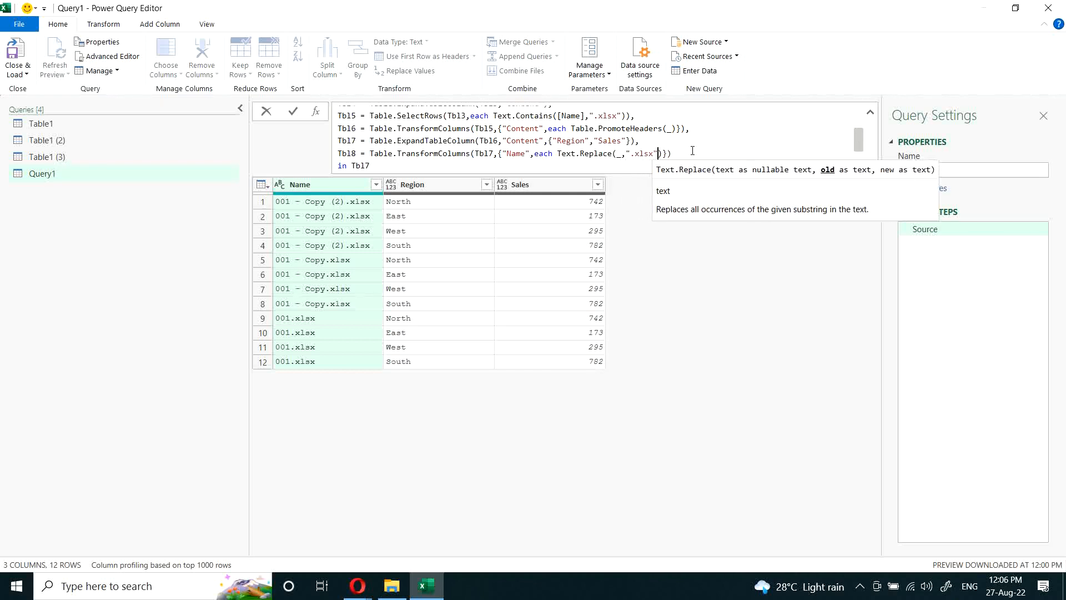
pyautogui.write(',""')
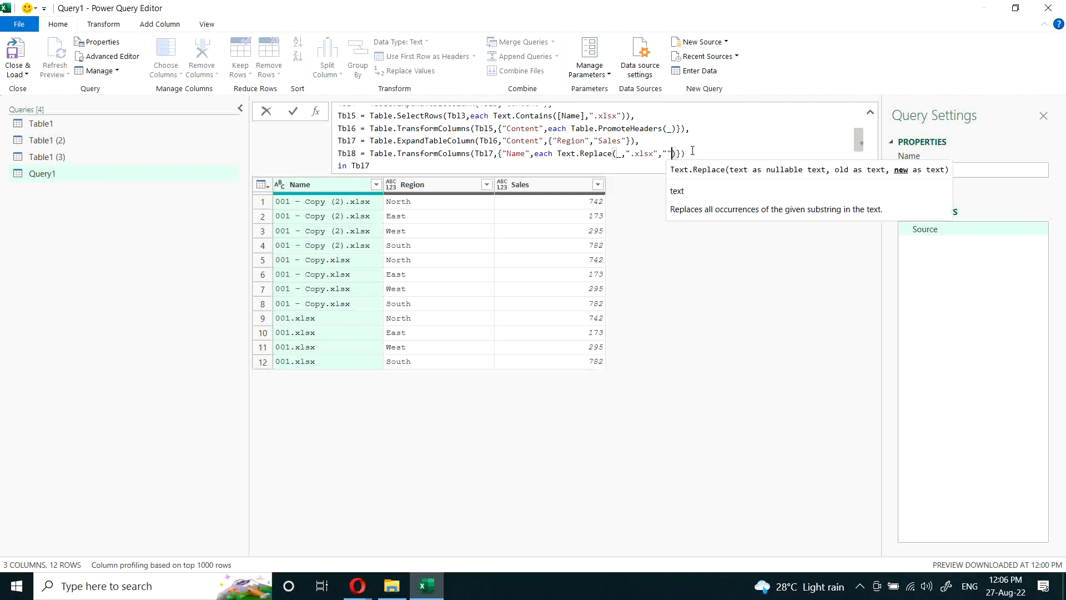
# Step: Make the let expression return Tbl8 and apply the formula
pyautogui.click(516, 165)
pyautogui.press('BackSpace')
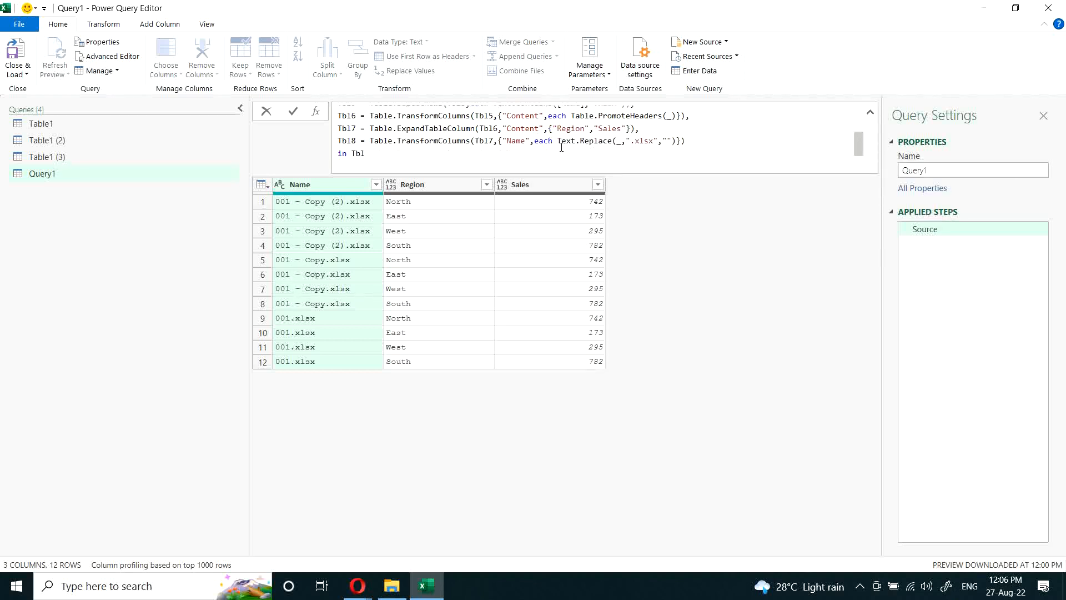
pyautogui.write('8')
pyautogui.press('Return')
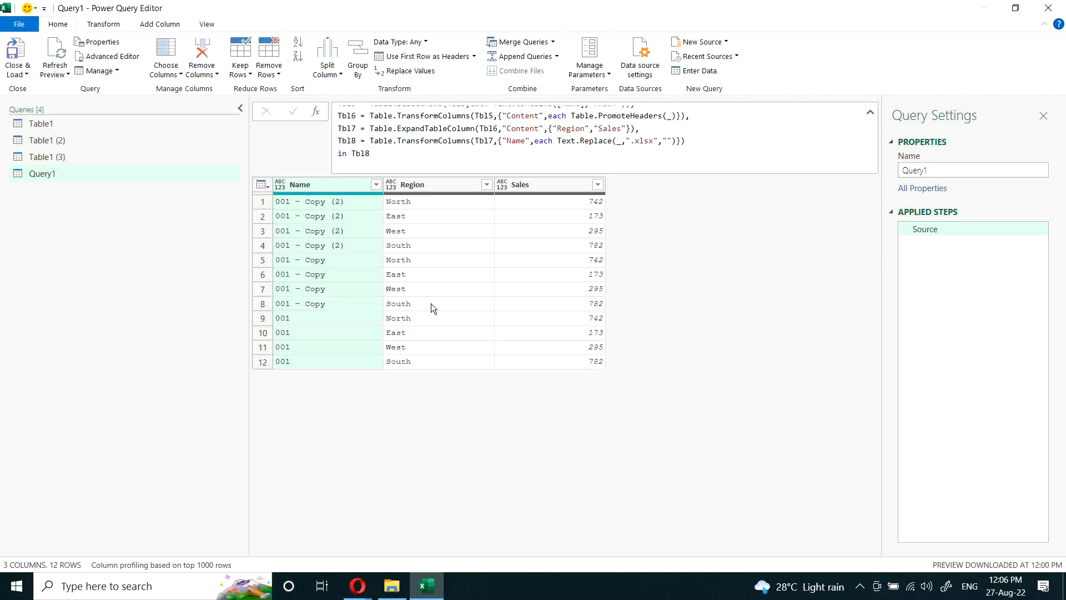
pyautogui.scroll(3, 479, 130)
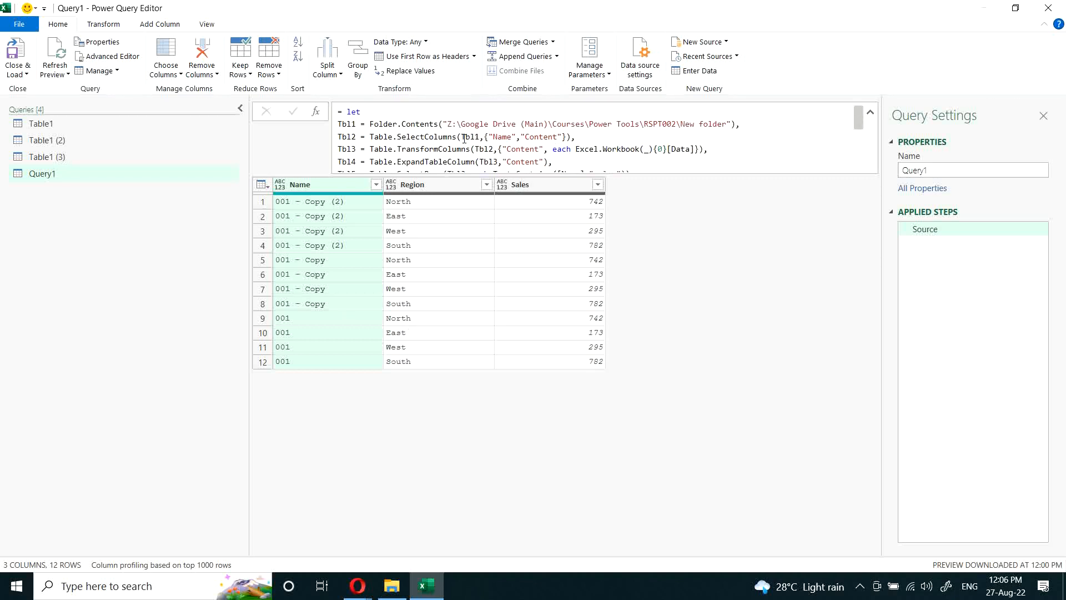
pyautogui.scroll(-2, 464, 139)
pyautogui.scroll(2, 464, 139)
pyautogui.scroll(-1, 466, 135)
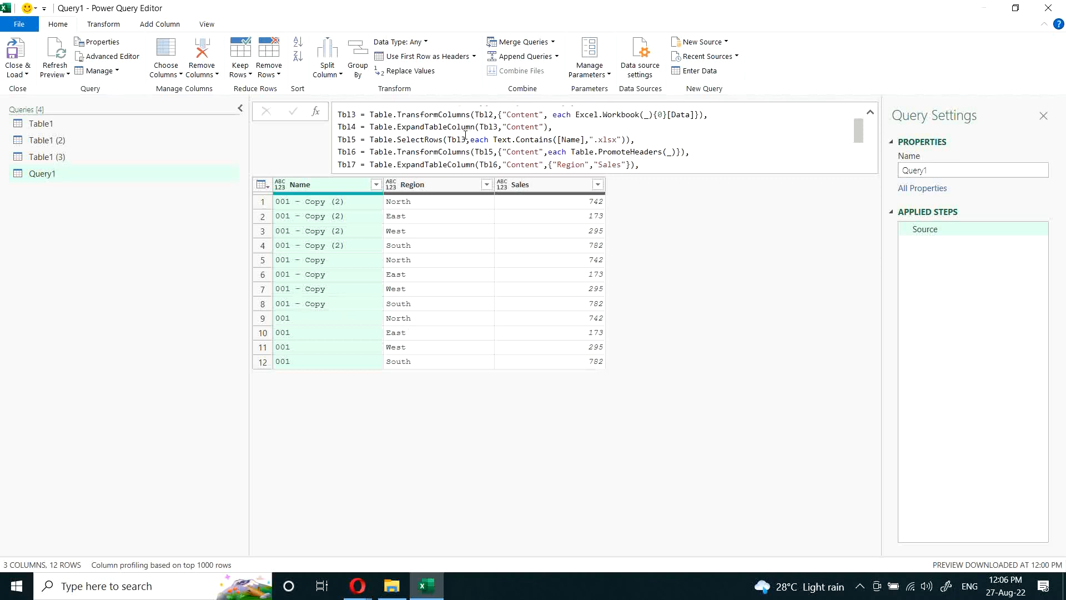
pyautogui.scroll(-1, 465, 135)
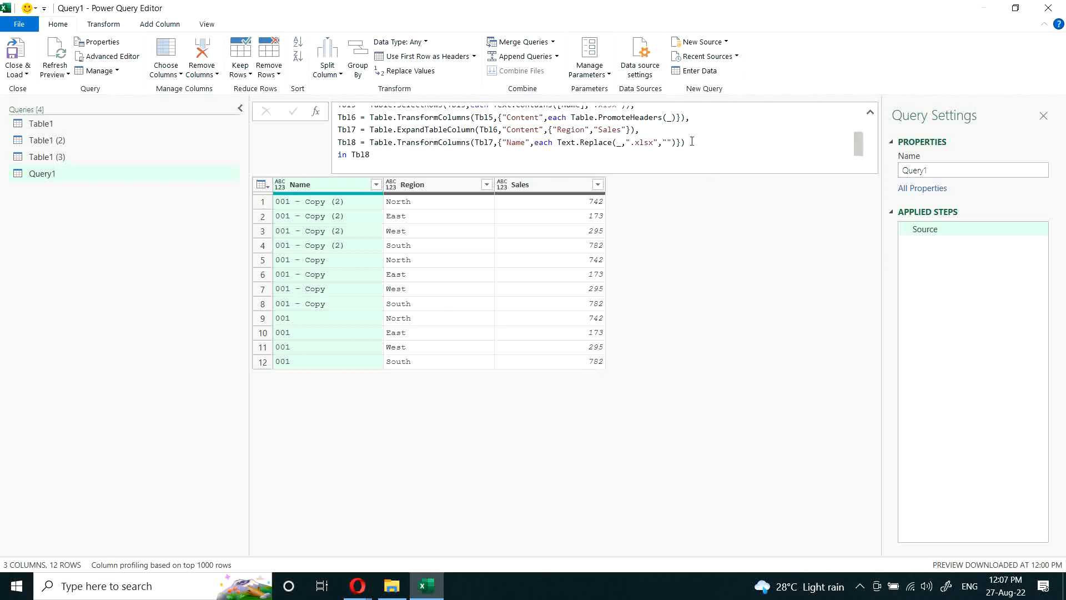
# Step: Add a Tbl9 line after Tbl8 that starts a Table.AddIndexColumn expression
pyautogui.click(751, 134)
pyautogui.write(',')
pyautogui.press('Return')
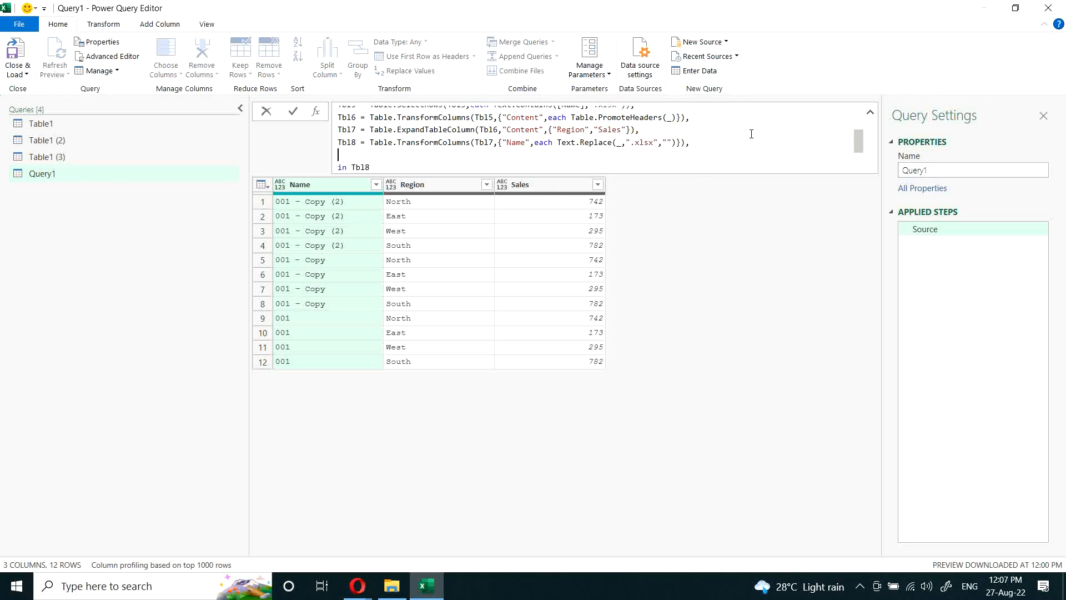
pyautogui.write('Tbl9')
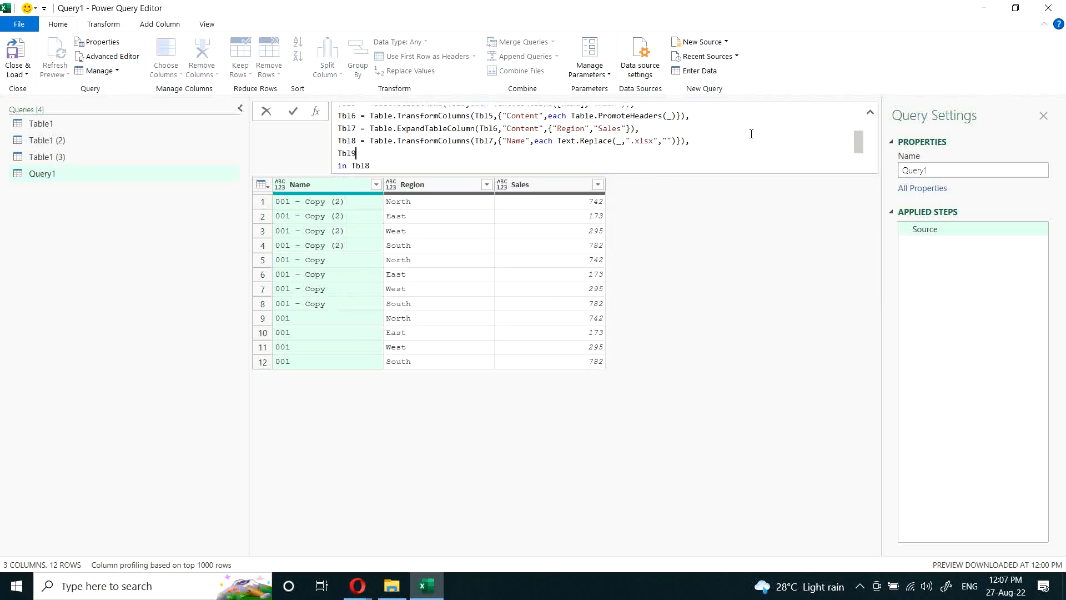
pyautogui.write(' = Tabl')
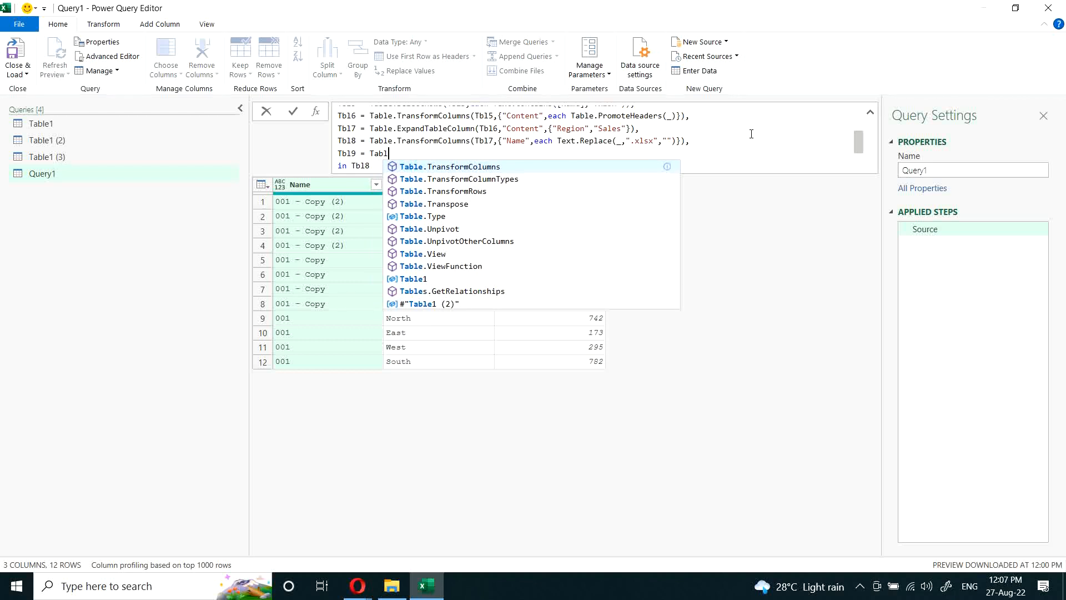
pyautogui.write('e.addin')
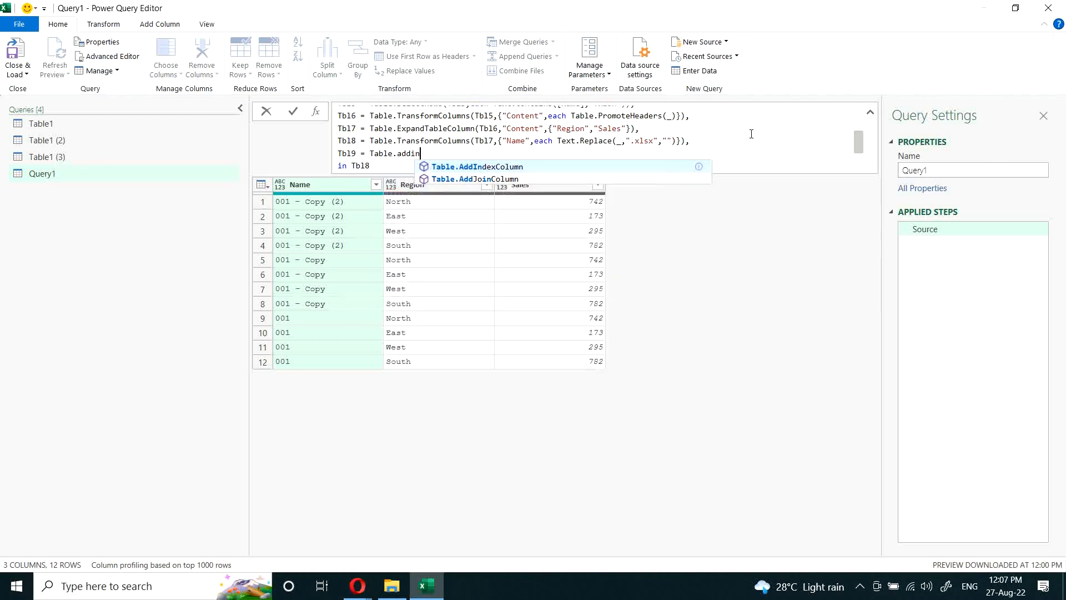
pyautogui.press('Tab')
# Step: Give the Table.AddIndexColumn call the table Tbl8, the new column name "Sr. No" and the initial value 1
pyautogui.write('(T')
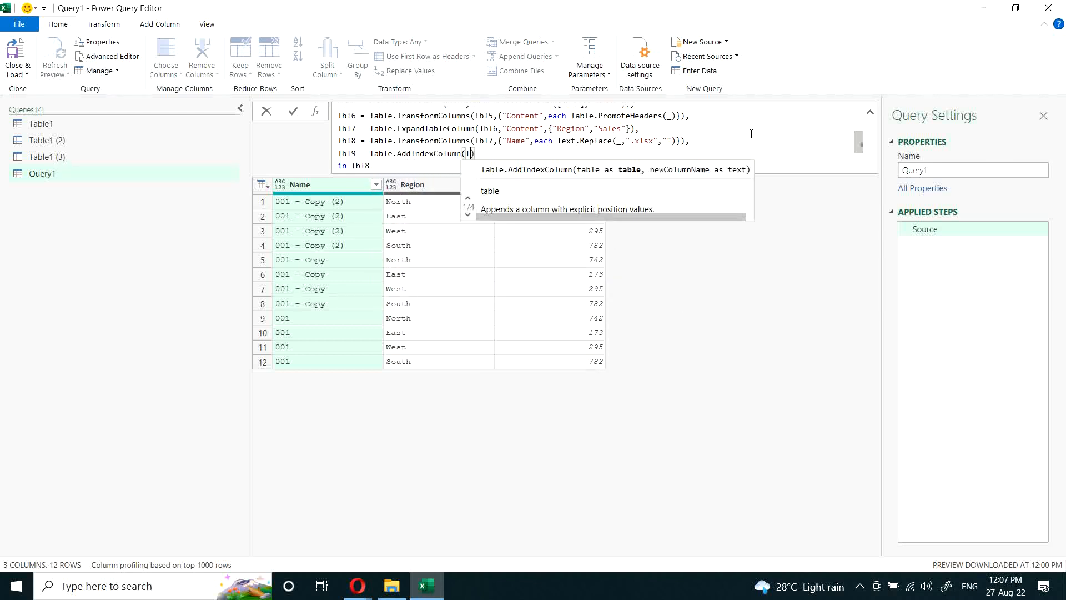
pyautogui.write('bnl')
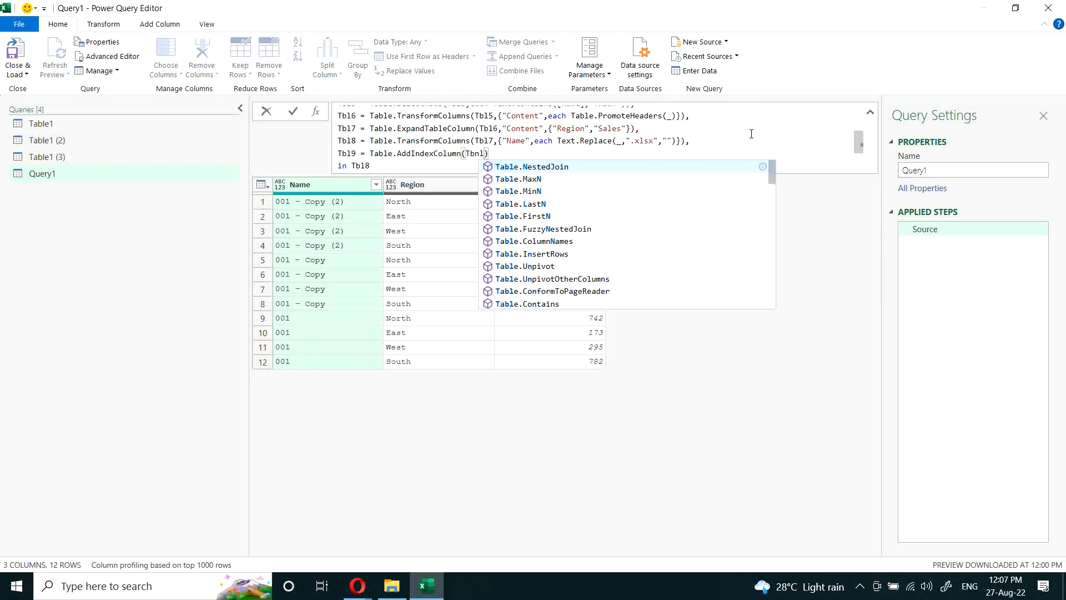
pyautogui.press('BackSpace')
pyautogui.press('BackSpace')
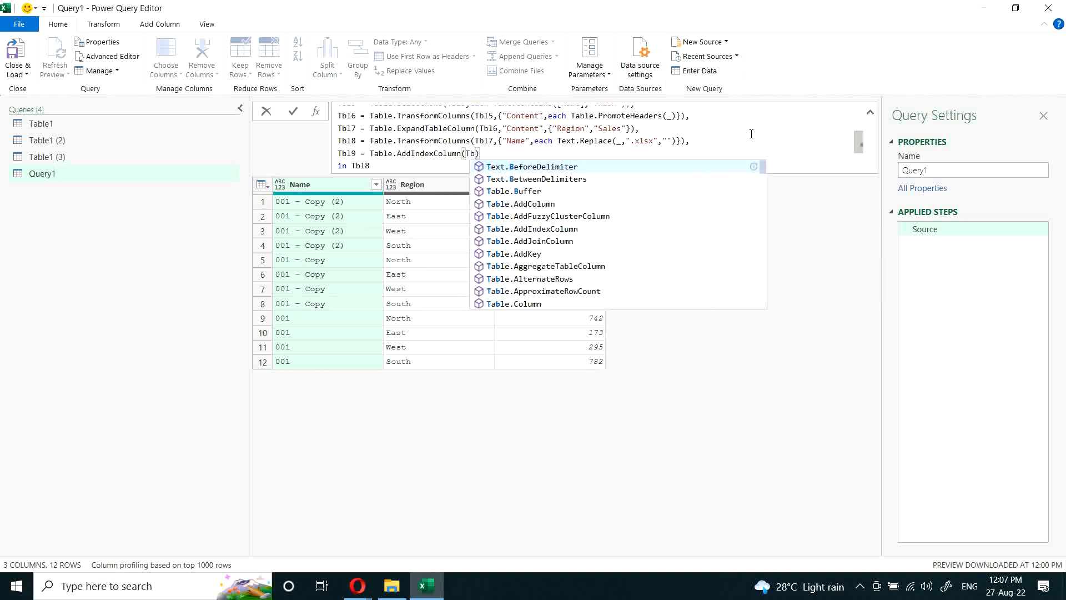
pyautogui.write('l18')
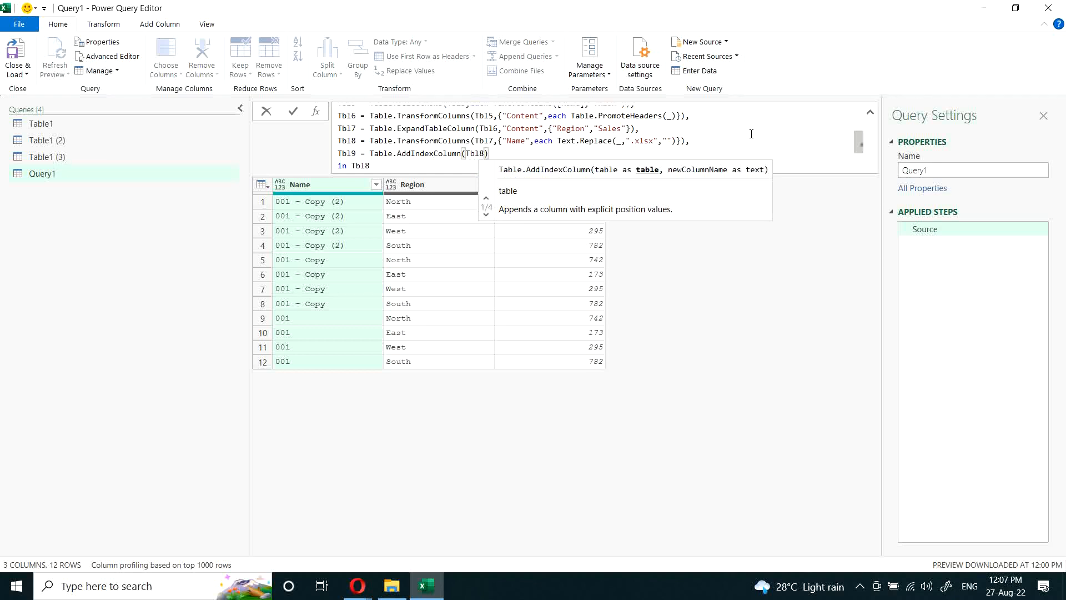
pyautogui.write(',"Sr')
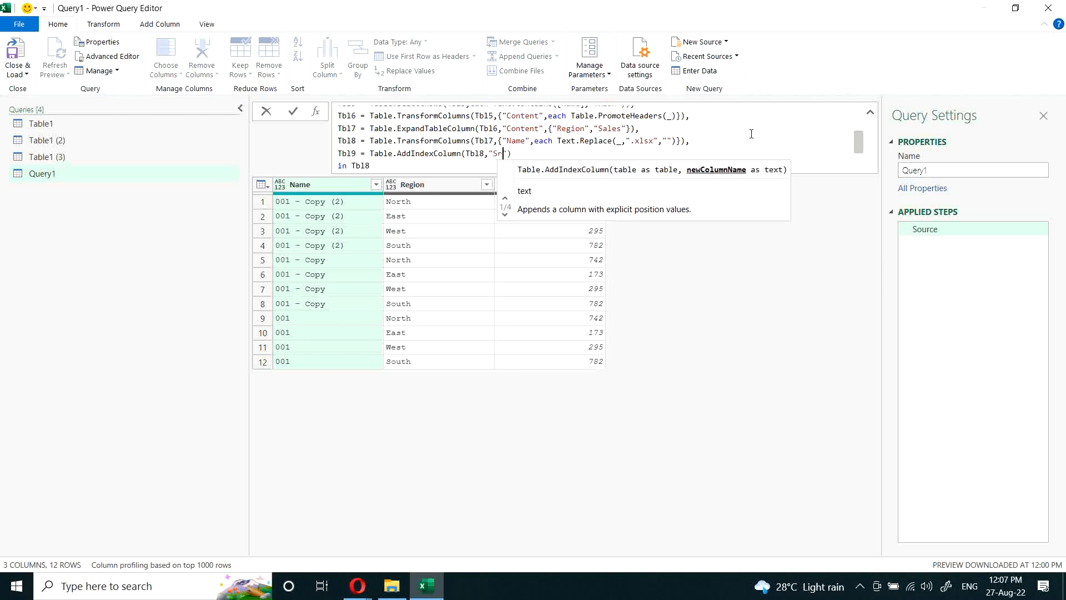
pyautogui.write('. No"')
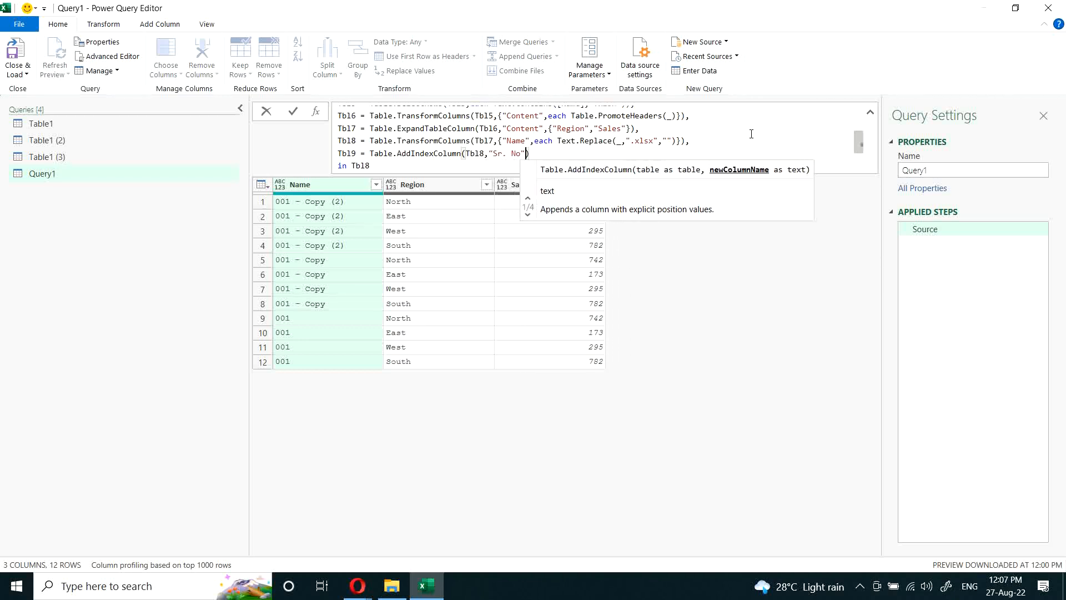
pyautogui.write(',1')
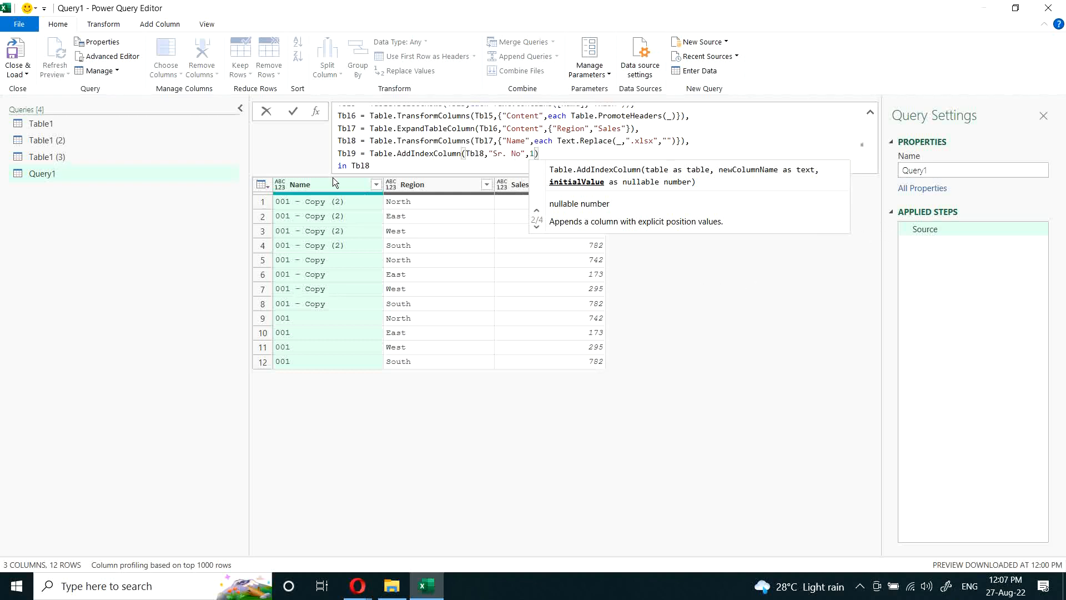
# Step: Make the let expression return Tbl9 and apply the formula
pyautogui.click(405, 168)
pyautogui.press('BackSpace')
pyautogui.write('9')
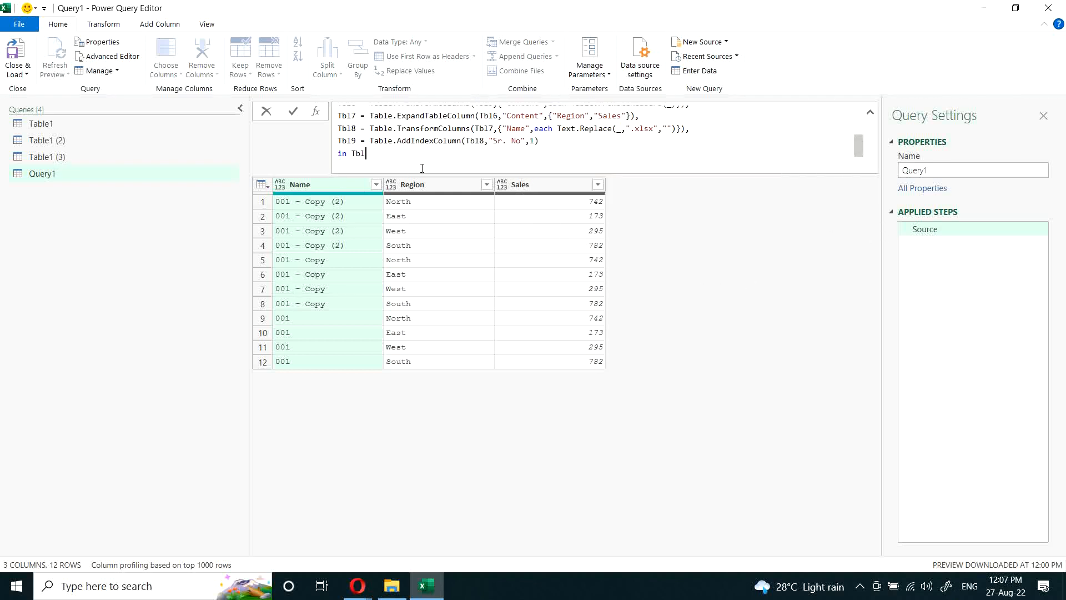
pyautogui.press('Return')
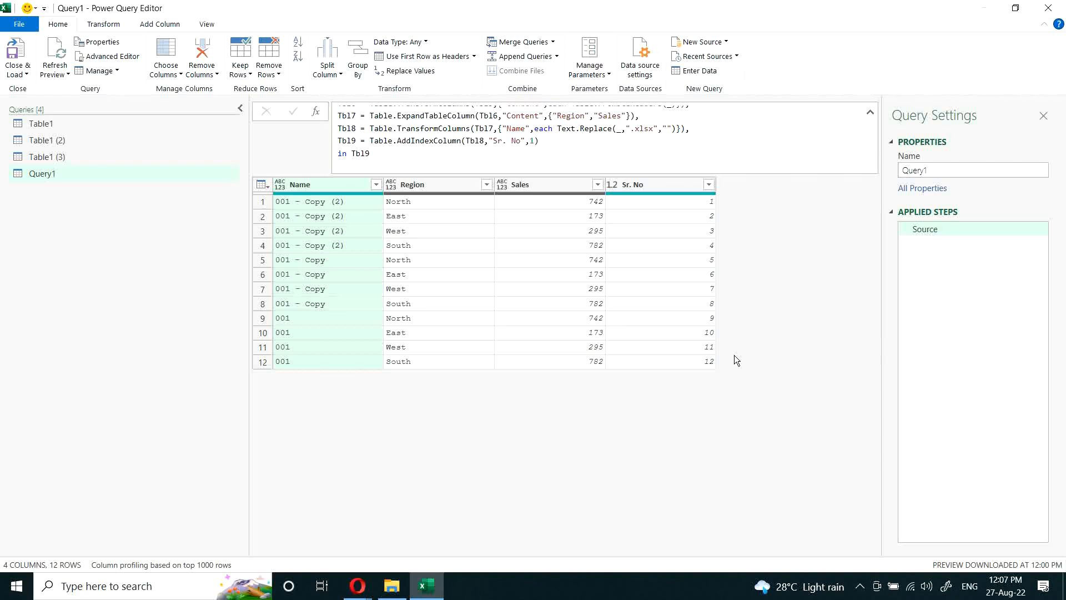
# Step: Review the complete let expression from Tbl1 to Tbl9 and the Region and Sr. No columns of the output table
pyautogui.scroll(3, 397, 142)
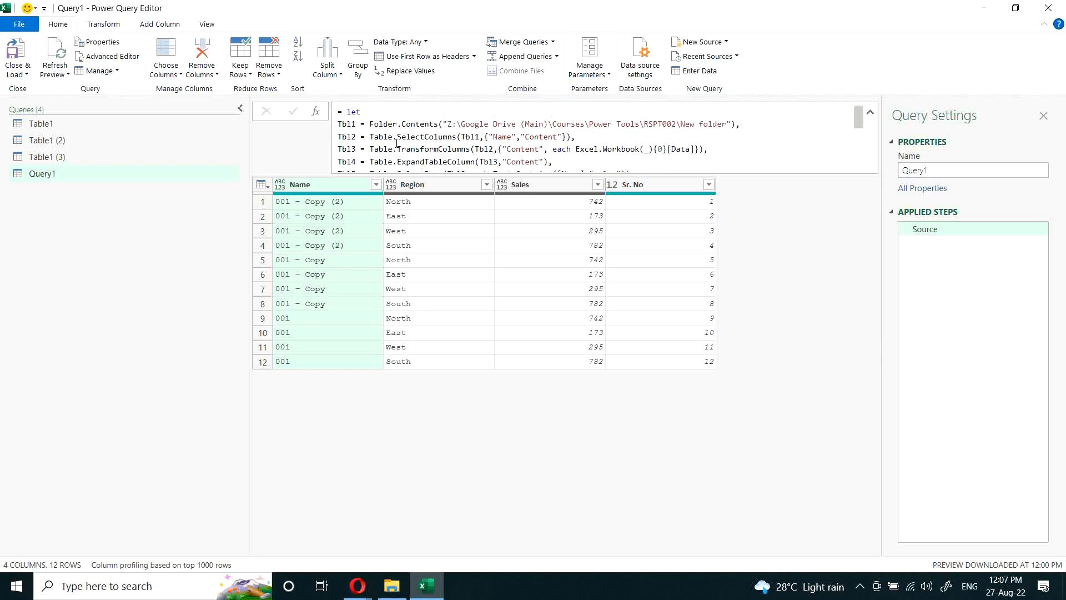
pyautogui.scroll(-5, 397, 143)
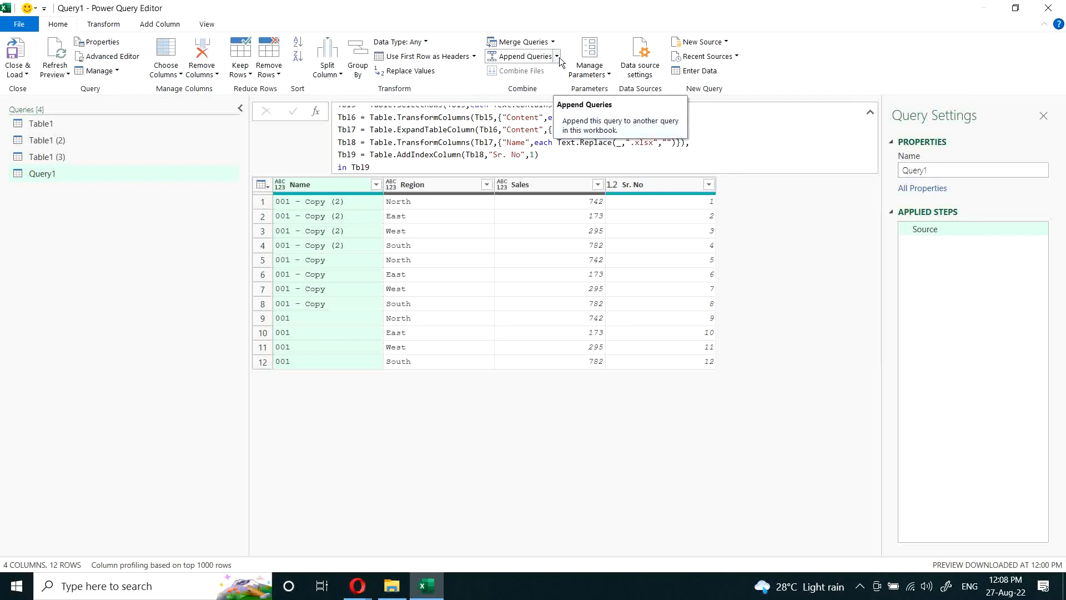
pyautogui.click(605, 74)
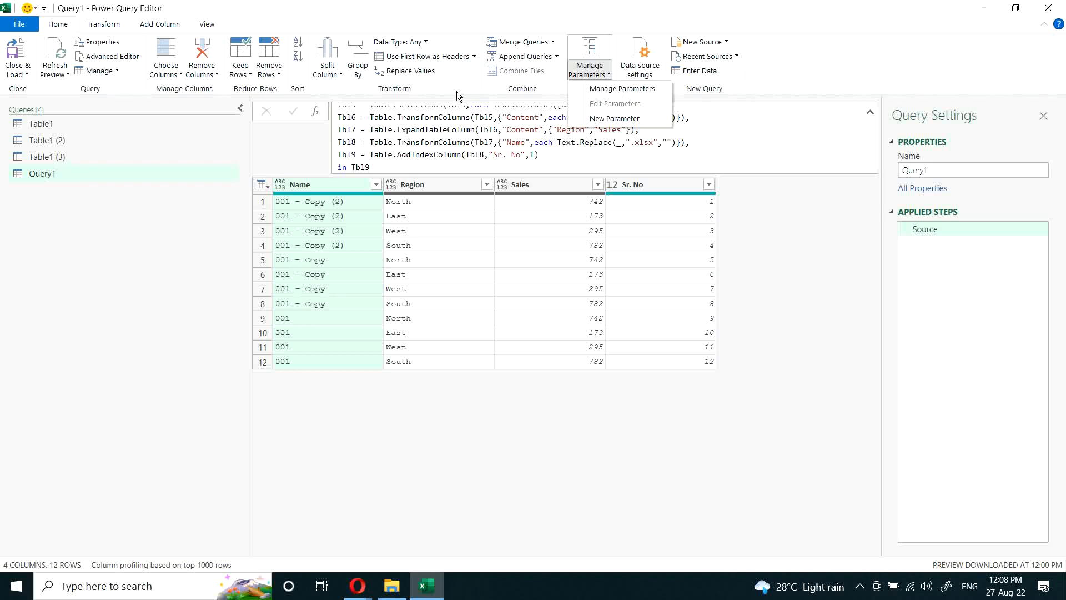
pyautogui.click(331, 94)
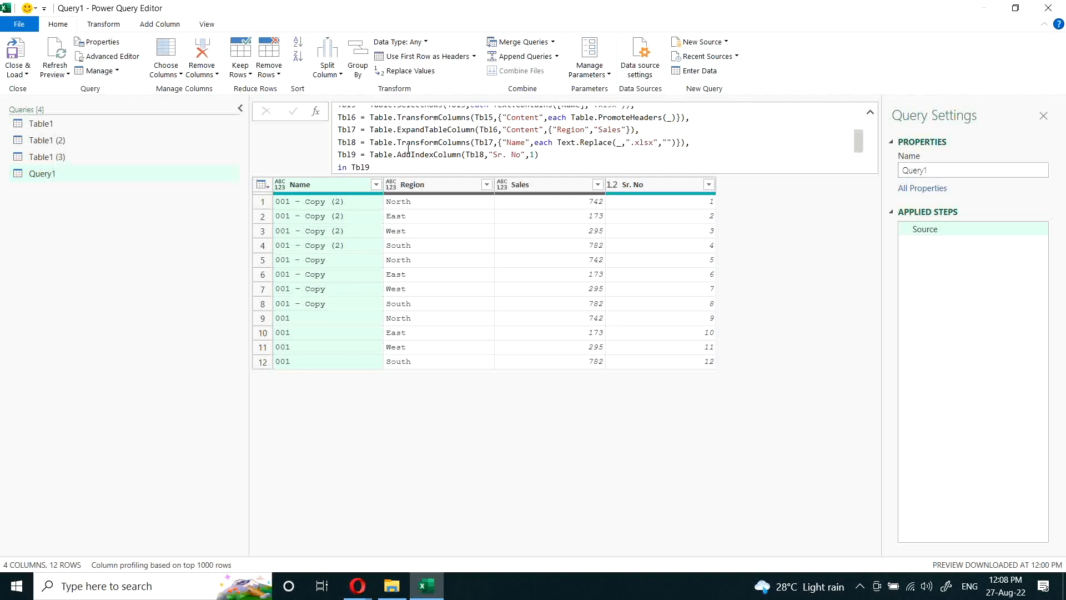
pyautogui.scroll(5, 421, 145)
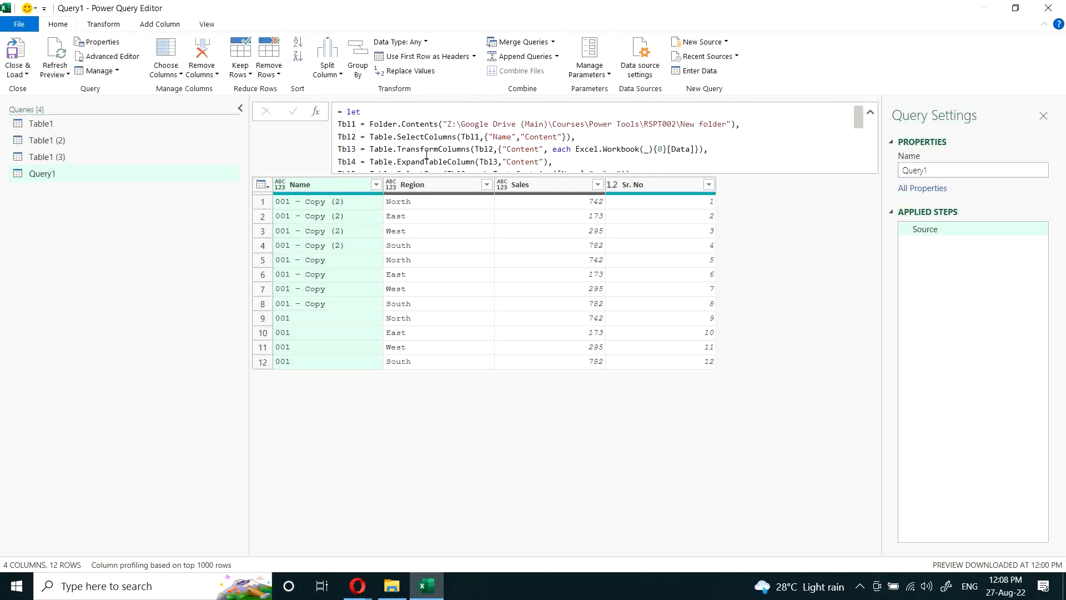
pyautogui.scroll(-1, 427, 155)
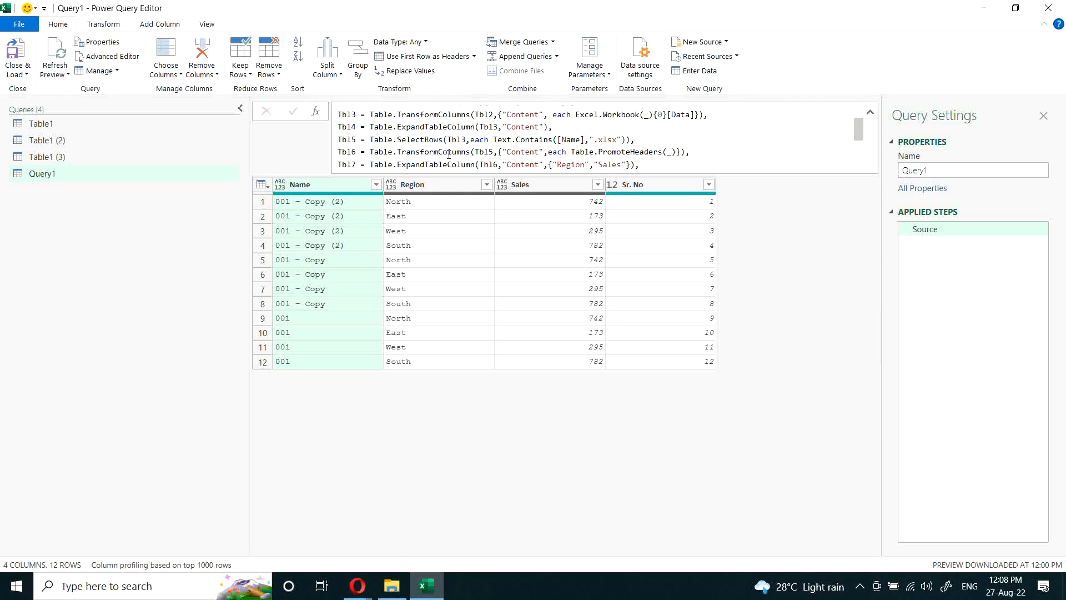
pyautogui.scroll(1, 449, 155)
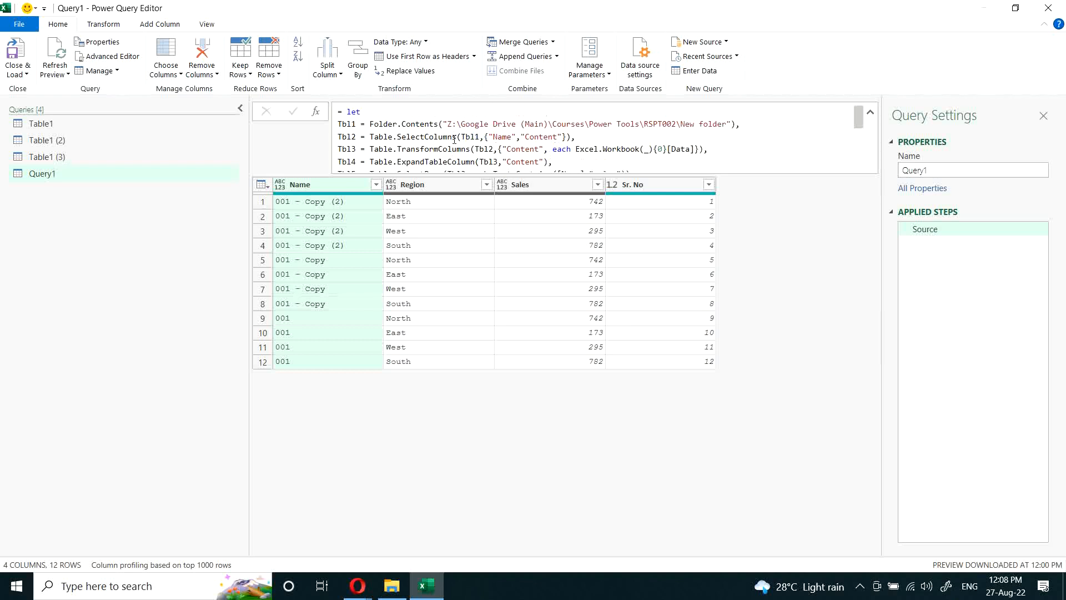
pyautogui.scroll(-5, 455, 140)
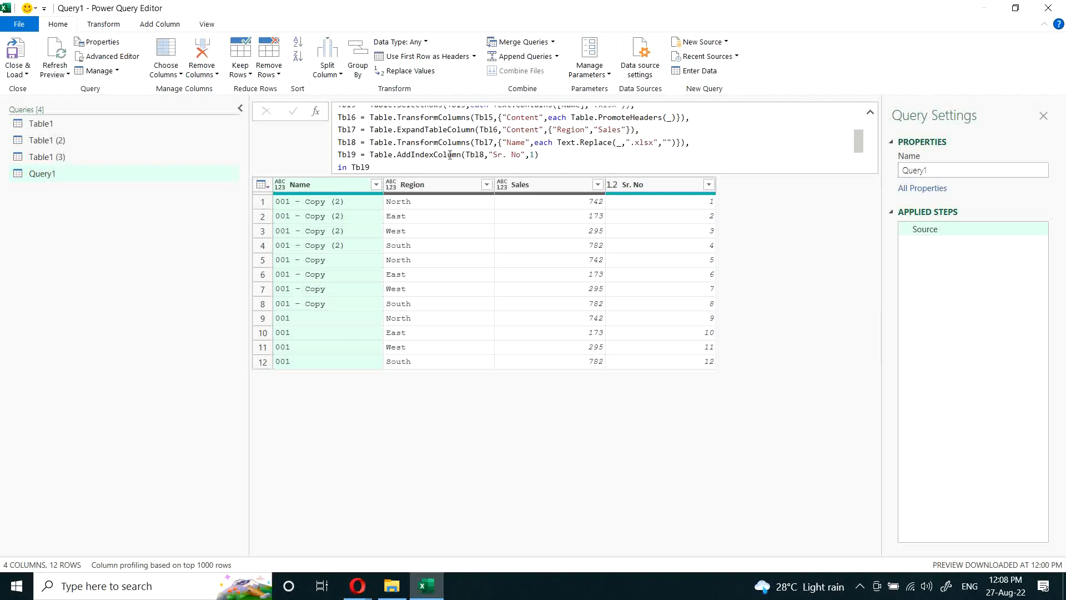
pyautogui.click(437, 167)
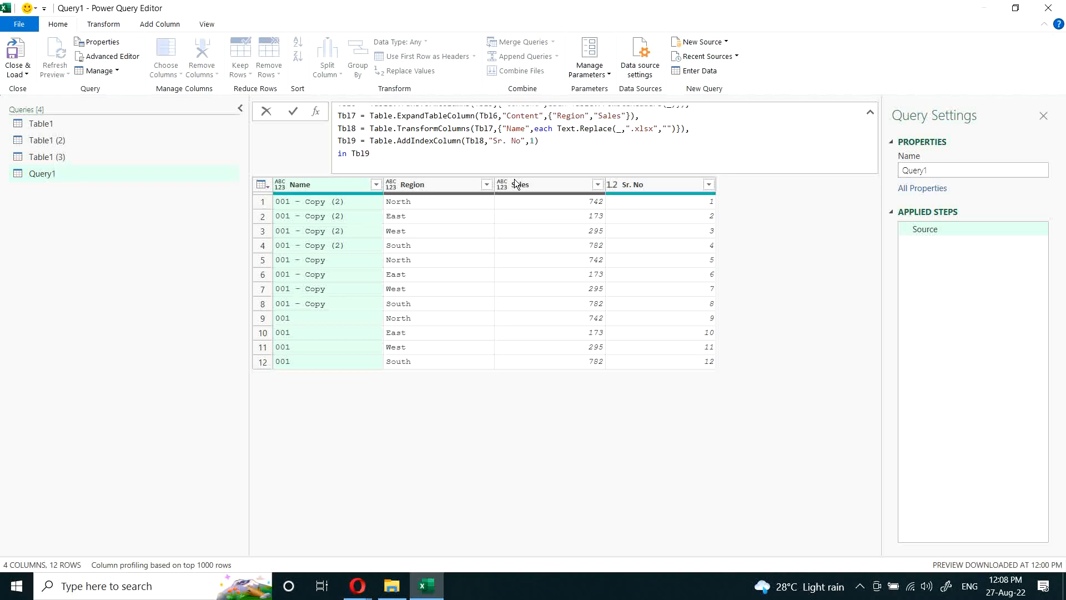
pyautogui.click(458, 187)
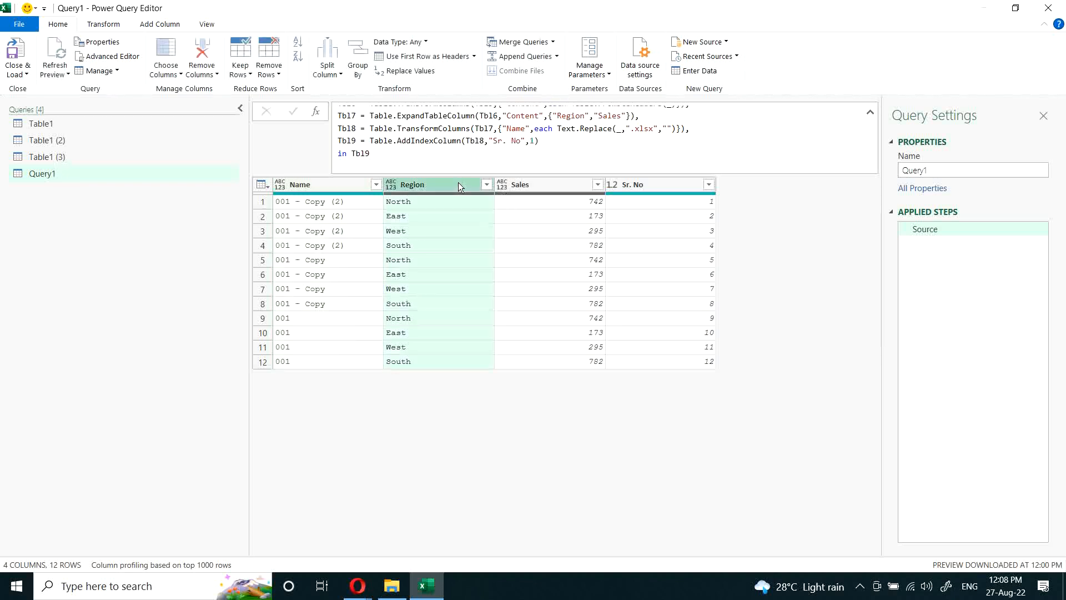
pyautogui.click(657, 186)
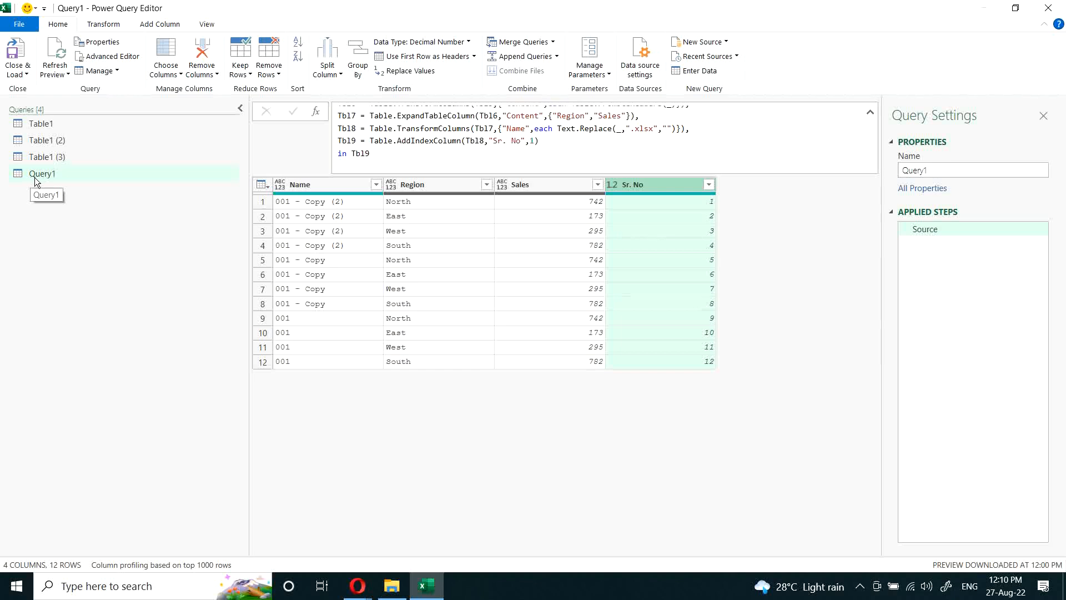
# Step: Open the Query Options and examine the global data load settings, including type detection and default query load settings
pyautogui.click(22, 26)
pyautogui.moveTo(69, 144)
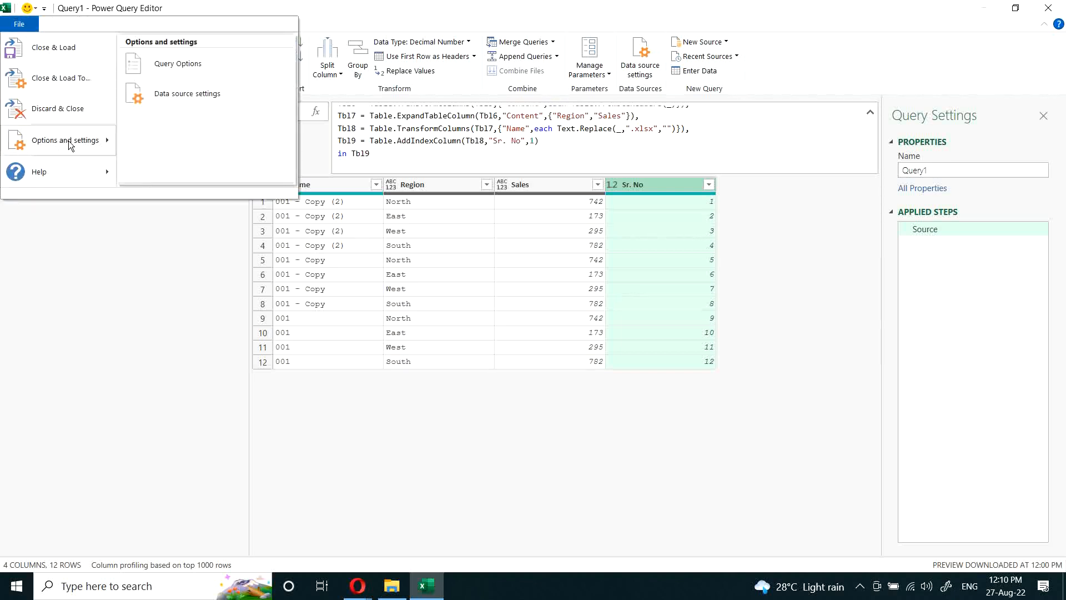
pyautogui.click(175, 64)
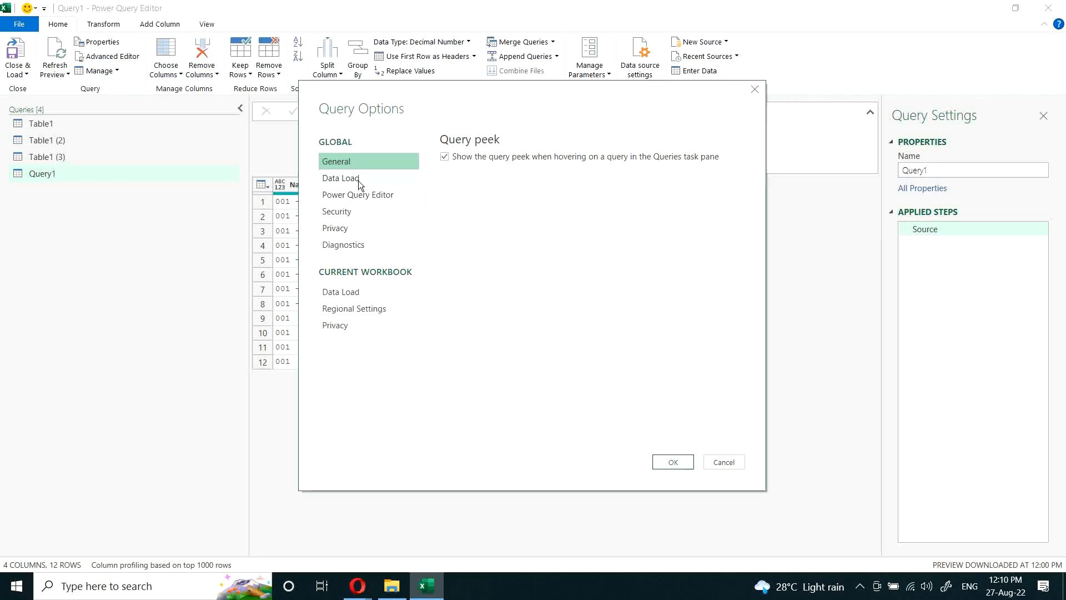
pyautogui.click(358, 179)
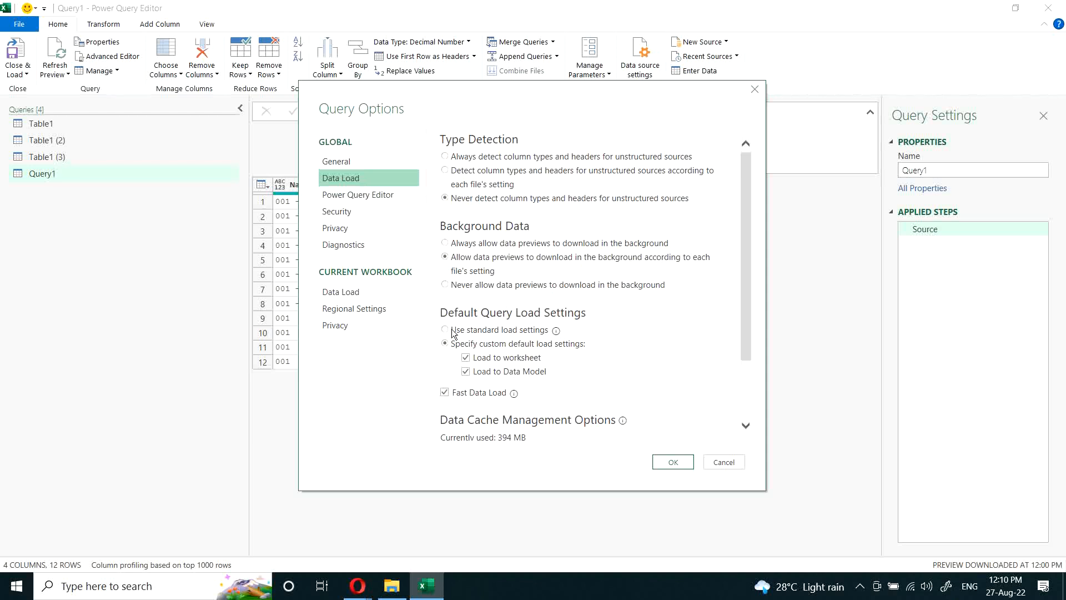
pyautogui.scroll(-2, 444, 343)
pyautogui.scroll(-2, 444, 343)
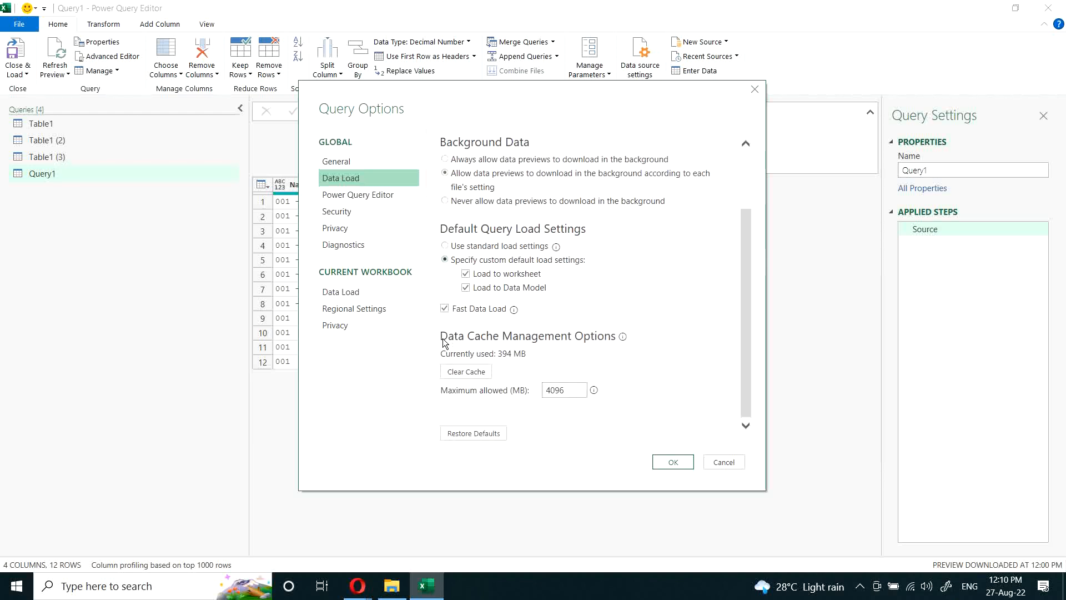
# Step: Examine the global Power Query Editor and security options and the current workbook's type detection setting
pyautogui.click(383, 194)
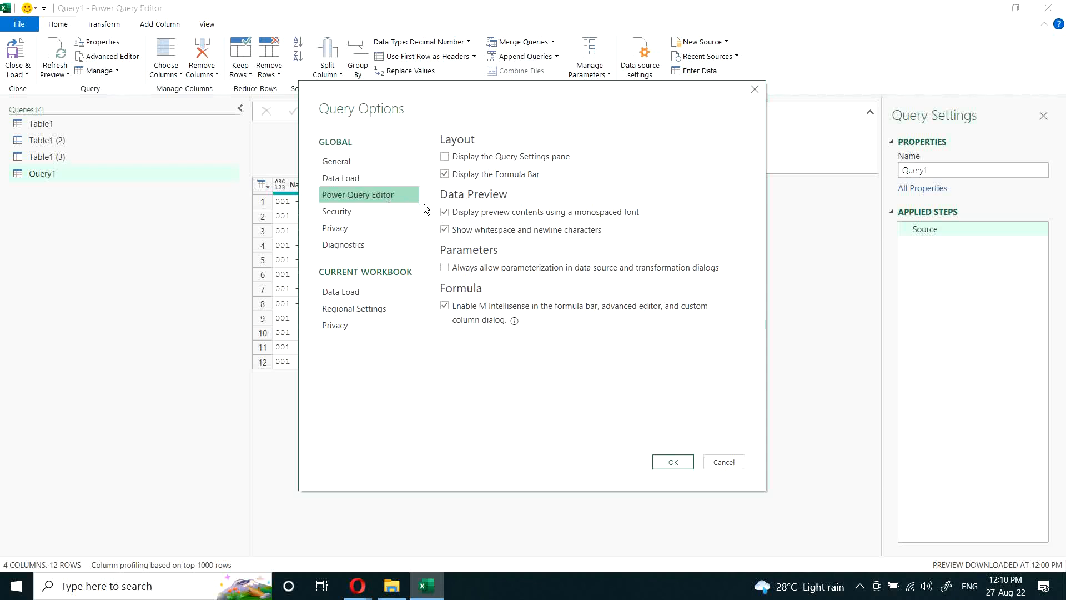
pyautogui.click(368, 215)
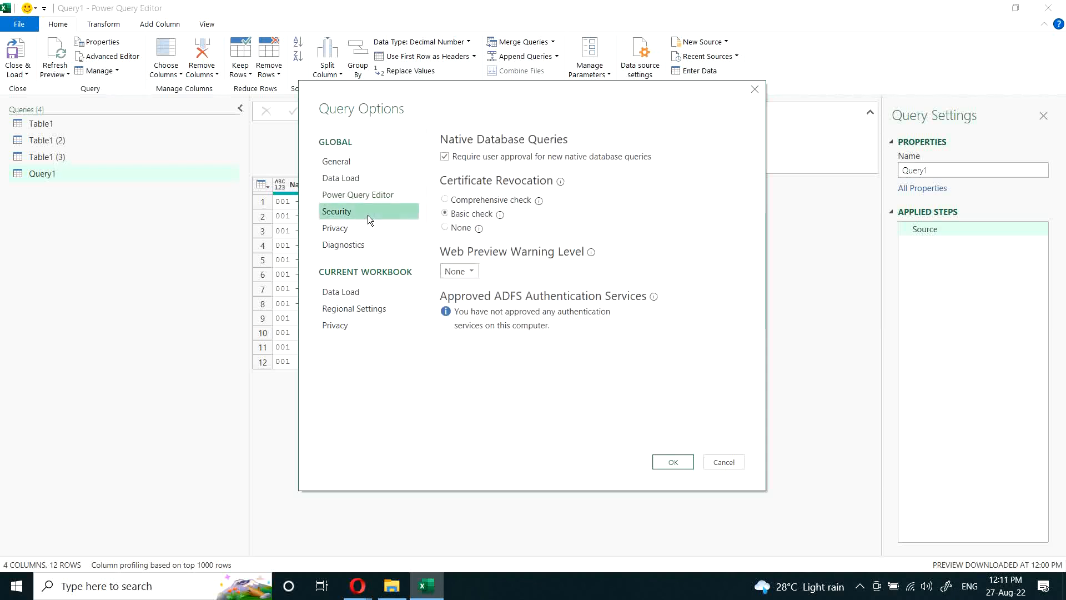
pyautogui.click(360, 292)
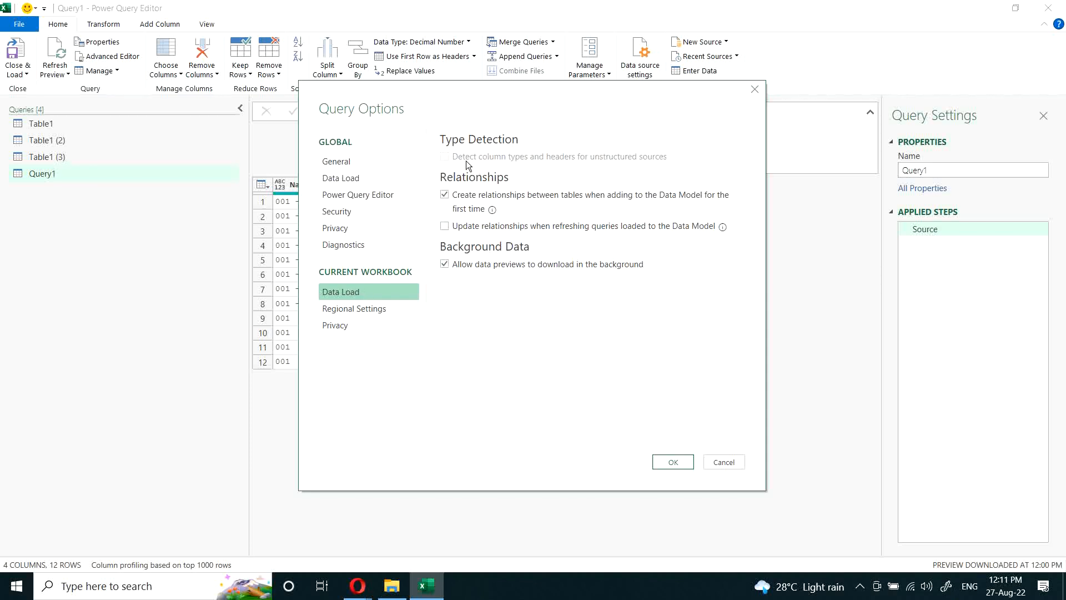
pyautogui.click(449, 157)
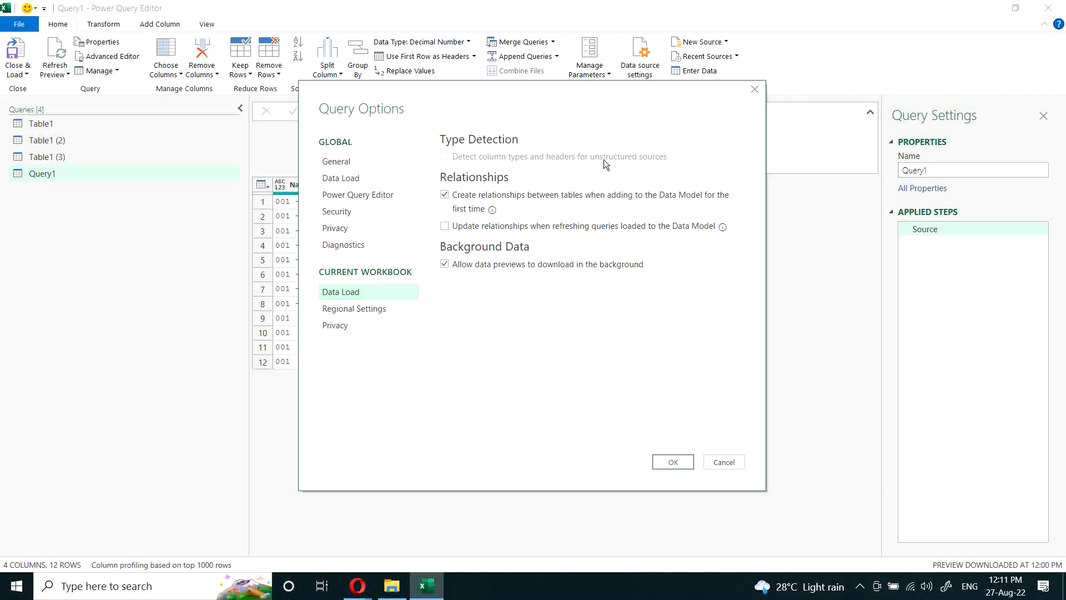
# Step: Review the global General and Data Load settings in Query Options, including type detection and cache management, and cancel without changes
pyautogui.click(345, 177)
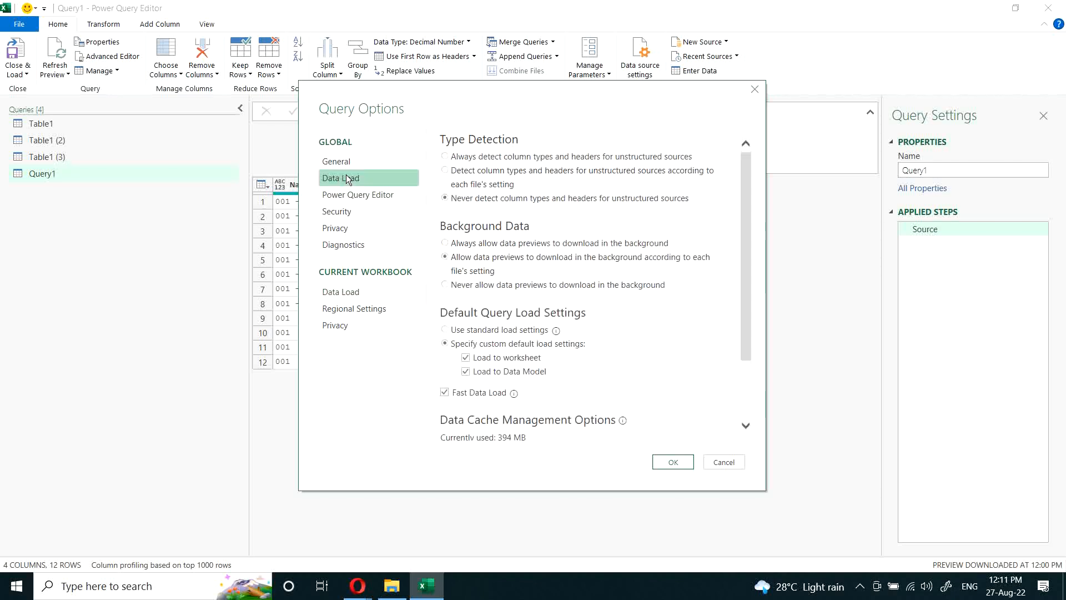
pyautogui.click(358, 164)
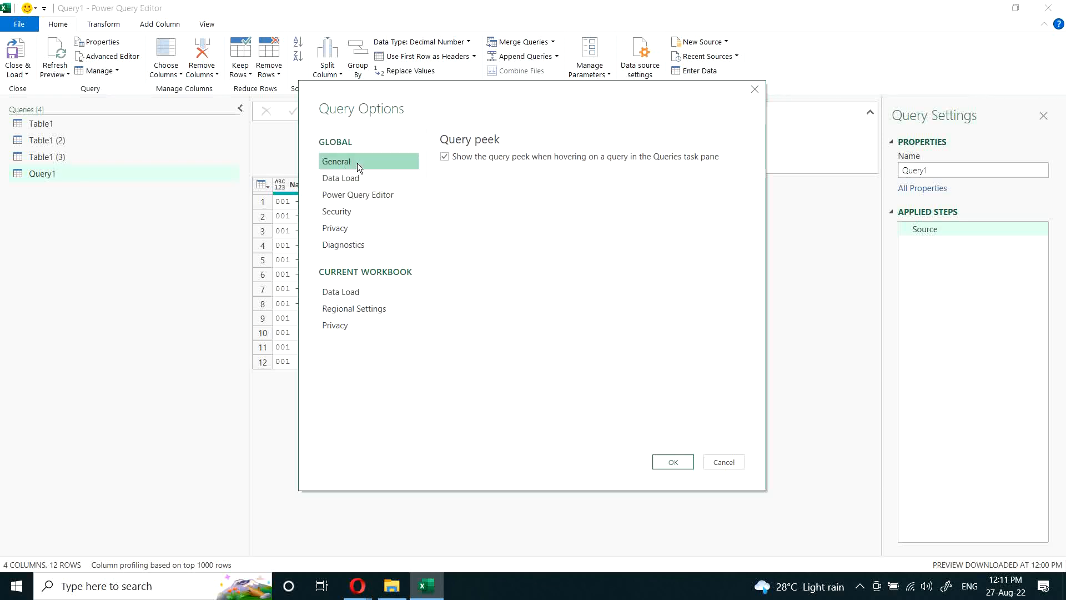
pyautogui.click(362, 177)
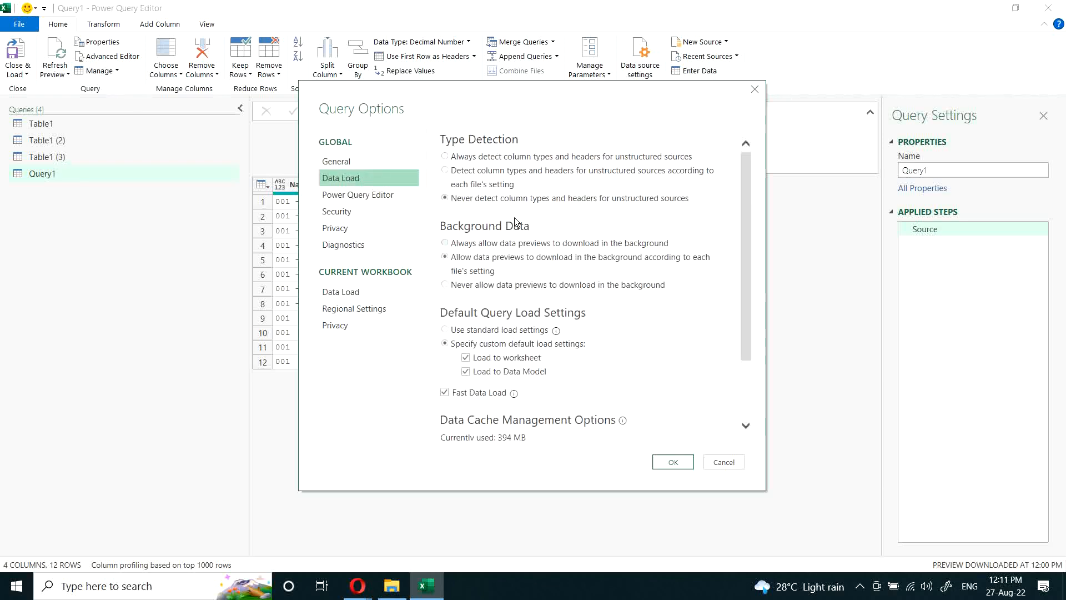
pyautogui.scroll(-3, 519, 277)
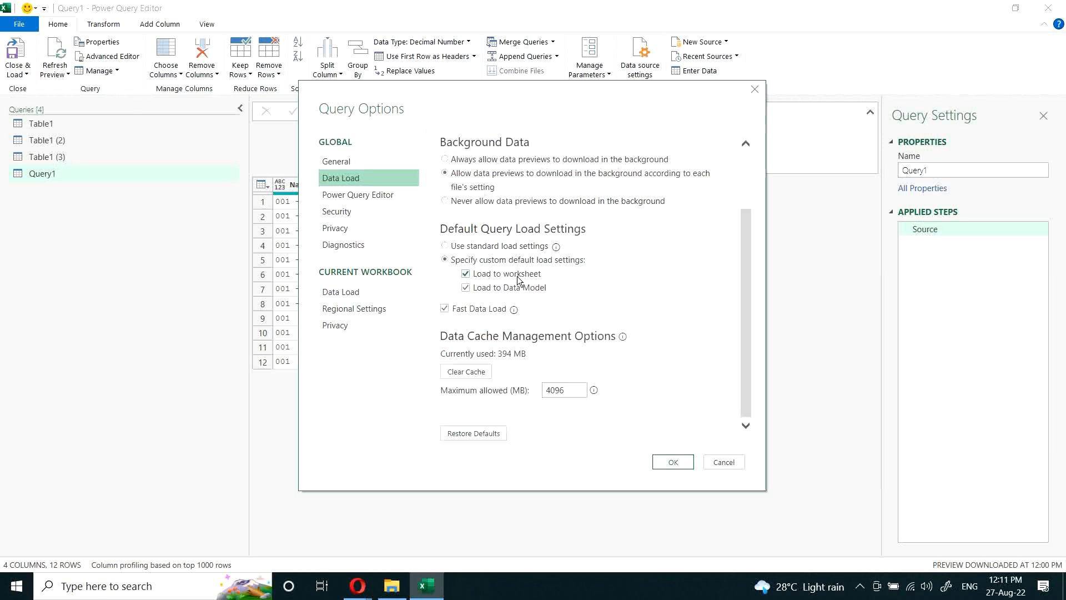
pyautogui.click(724, 462)
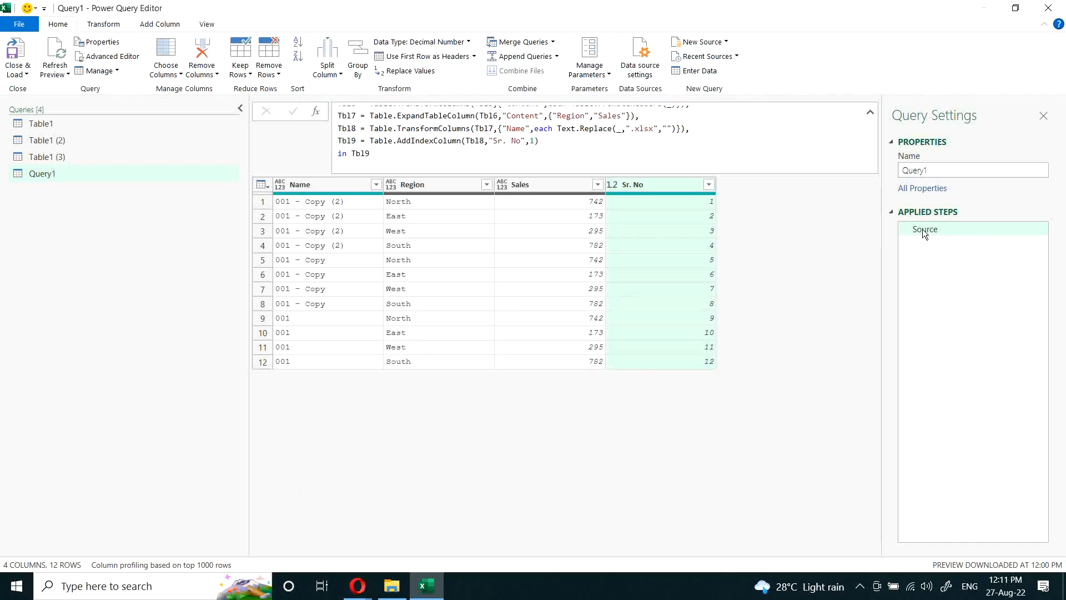
# Step: Change the data type of all columns from Name through Sr. No to Text
pyautogui.click(320, 182)
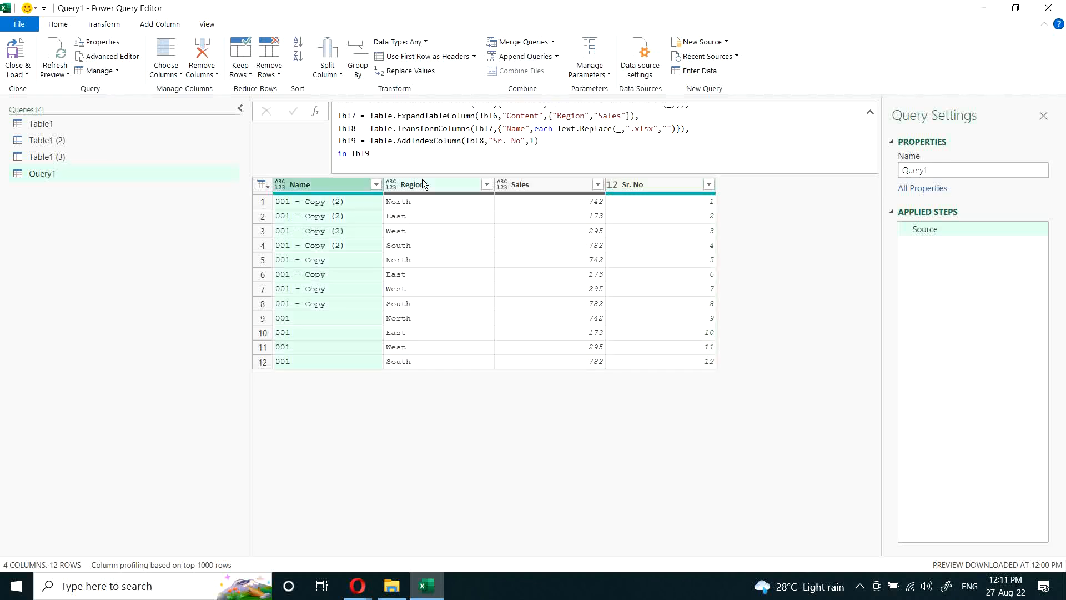
pyautogui.keyDown('shift'); pyautogui.click(651, 185); pyautogui.keyUp('shift')
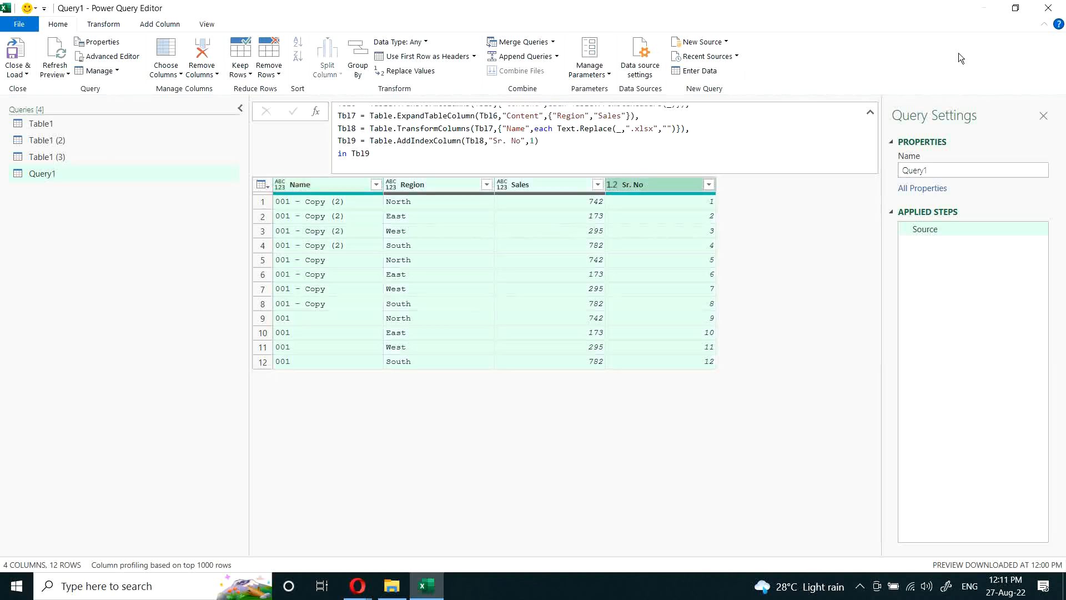
pyautogui.click(357, 586)
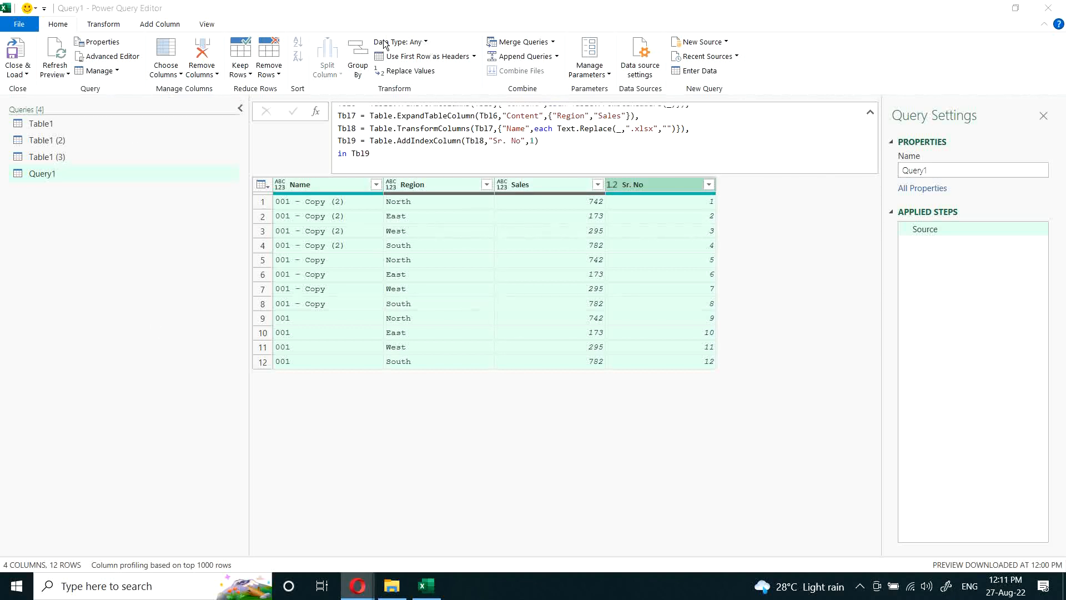
pyautogui.click(423, 44)
pyautogui.click(423, 43)
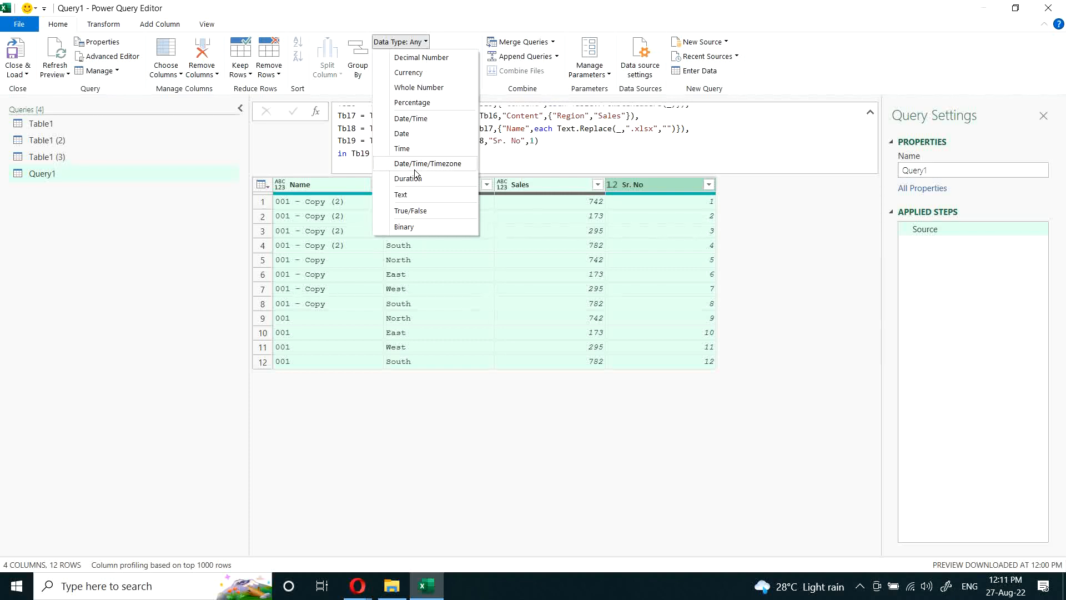
pyautogui.click(415, 193)
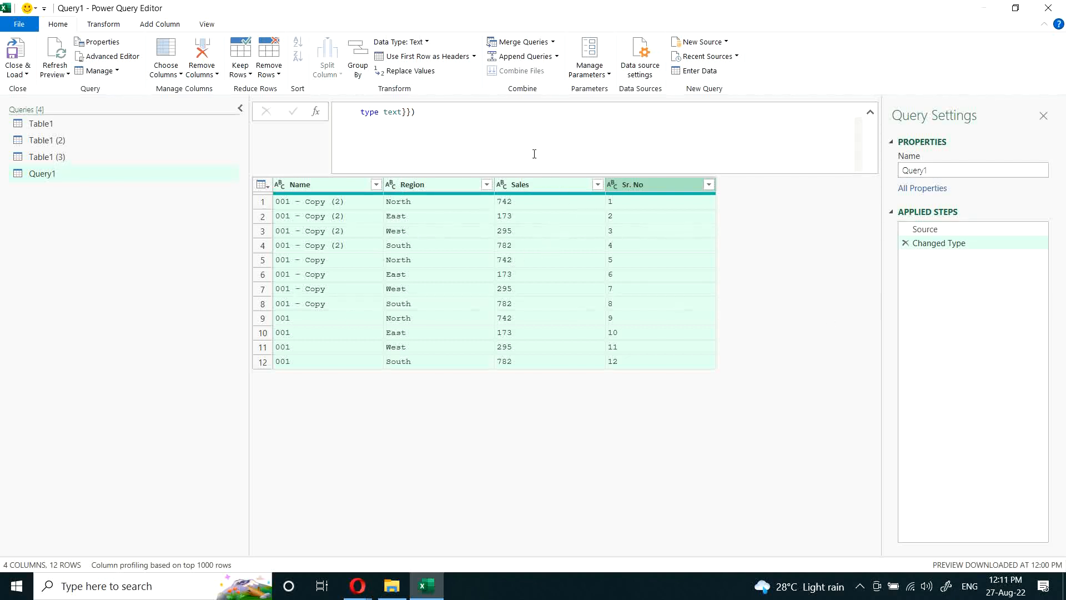
# Step: Examine the Name, Region and Sales column references in the Changed Type step's Table.TransformColumnTypes formula
pyautogui.scroll(1, 533, 153)
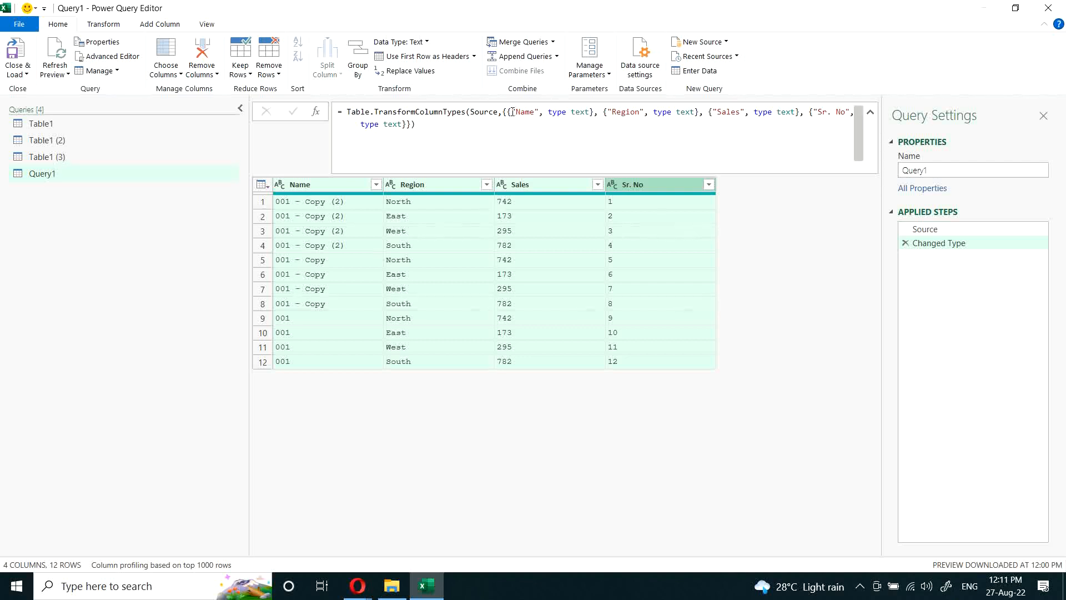
pyautogui.moveTo(512, 112); pyautogui.dragTo(540, 111)
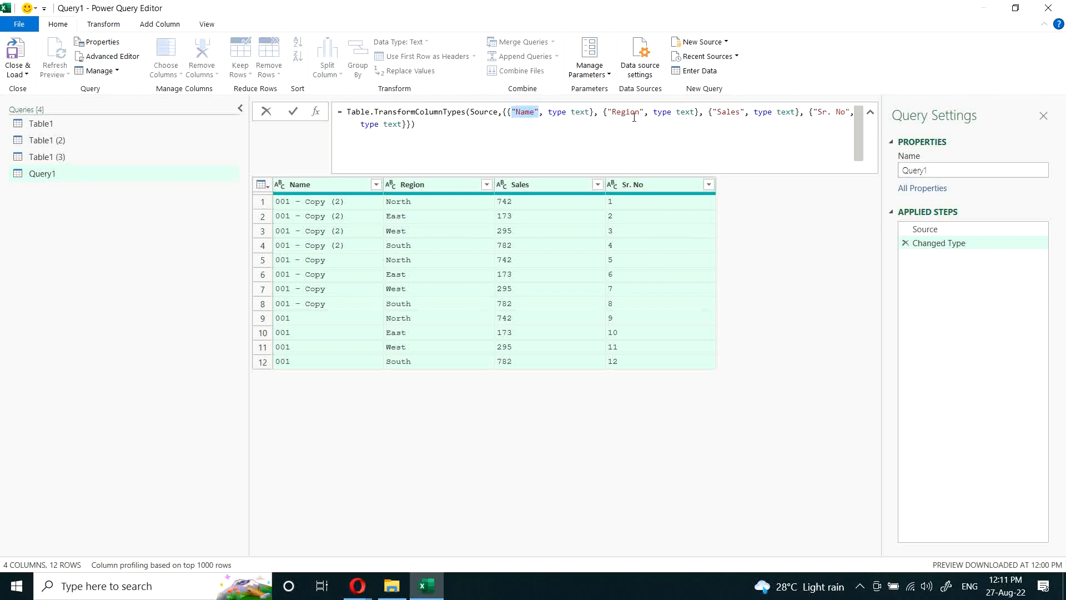
pyautogui.moveTo(607, 111); pyautogui.dragTo(644, 112)
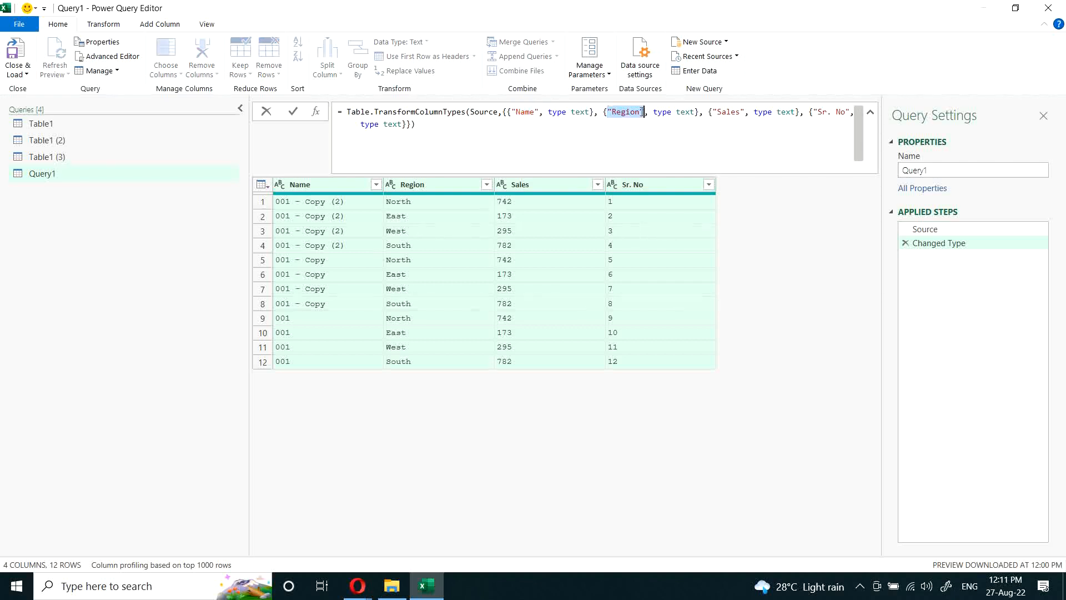
pyautogui.moveTo(713, 114); pyautogui.dragTo(742, 122)
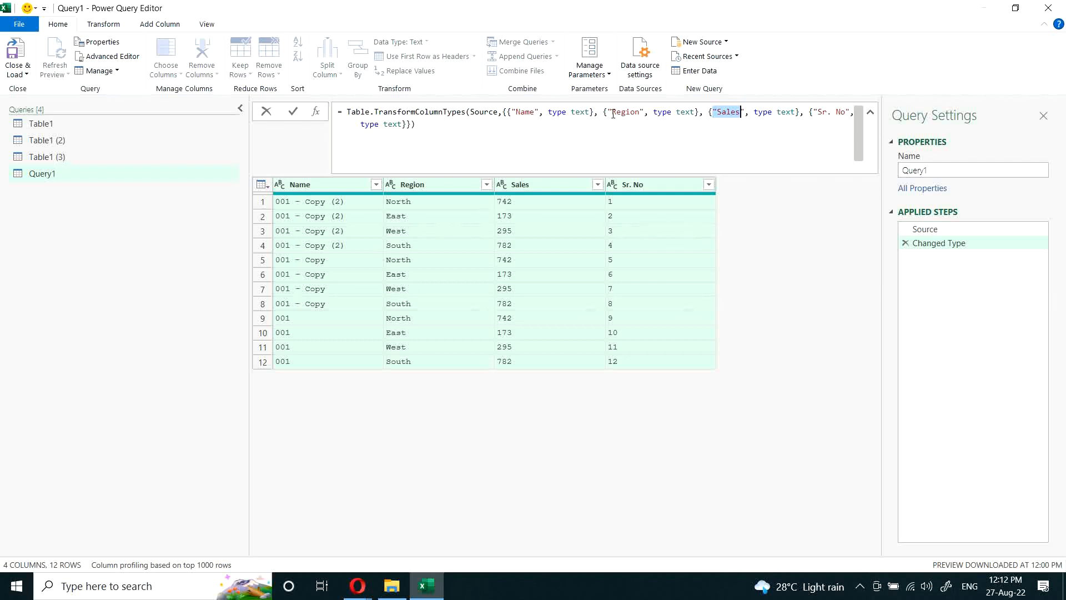
pyautogui.moveTo(511, 113); pyautogui.dragTo(533, 113)
pyautogui.moveTo(606, 113); pyautogui.dragTo(640, 112)
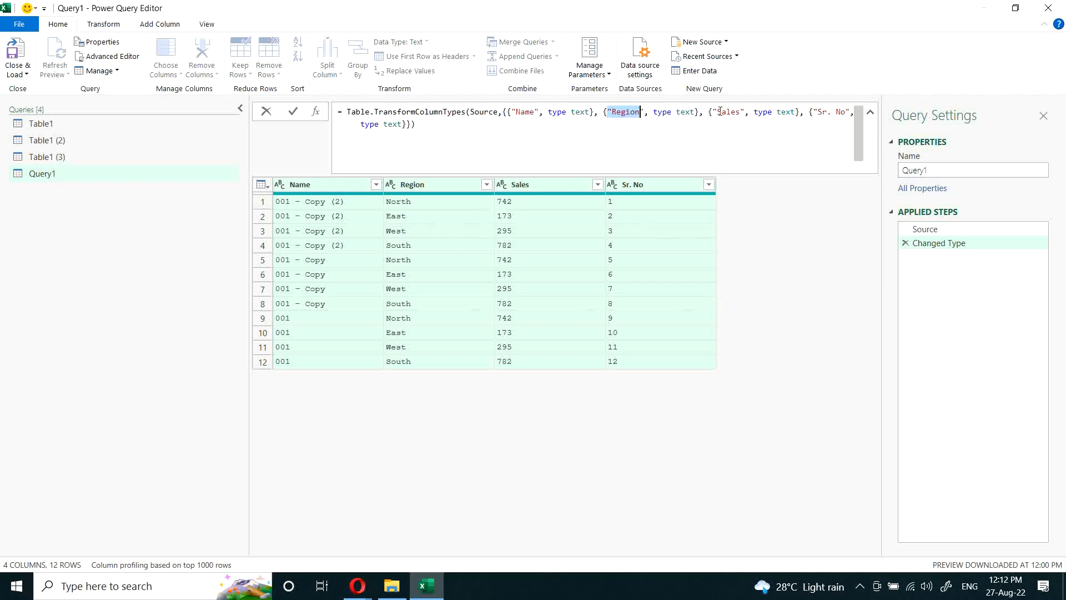
pyautogui.moveTo(713, 112); pyautogui.dragTo(744, 112)
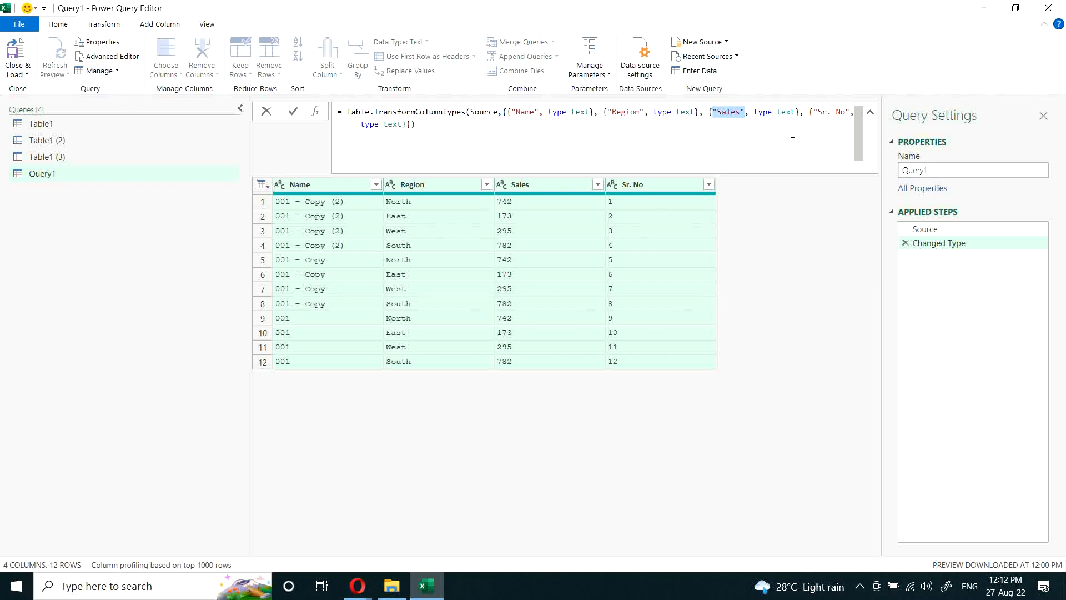
# Step: In the Source step's let expression, start a new Tbl10 variable on its own line after Tbl9
pyautogui.click(927, 231)
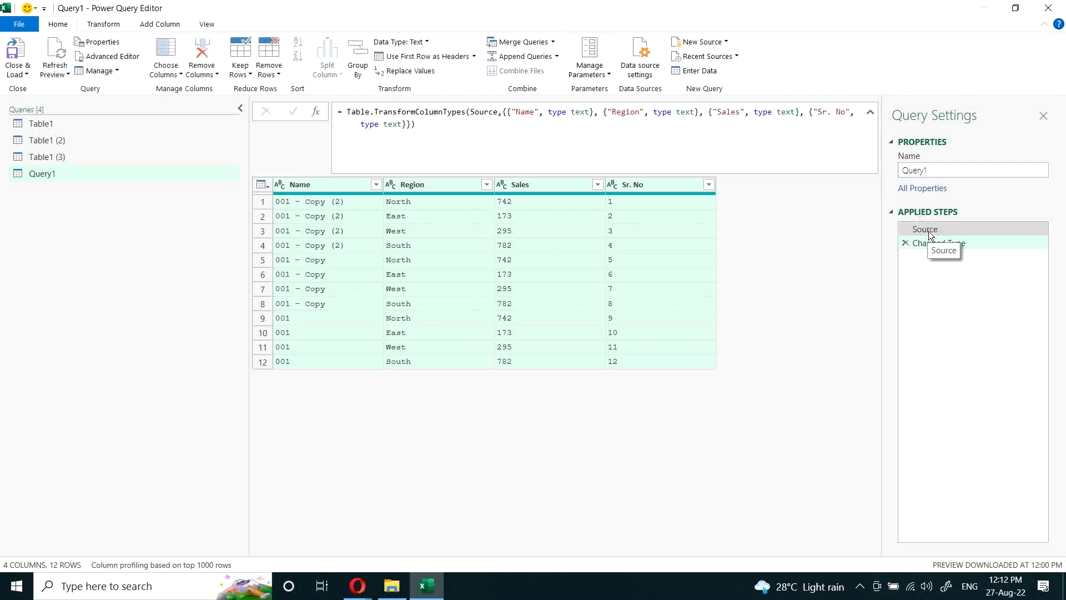
pyautogui.click(929, 231)
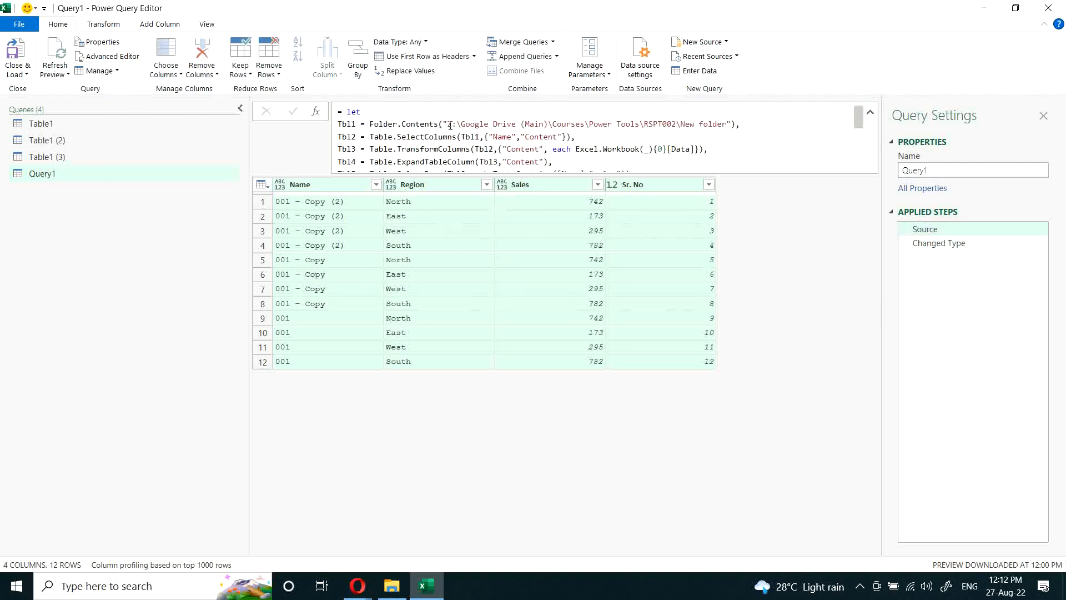
pyautogui.scroll(-1, 582, 152)
pyautogui.click(543, 156)
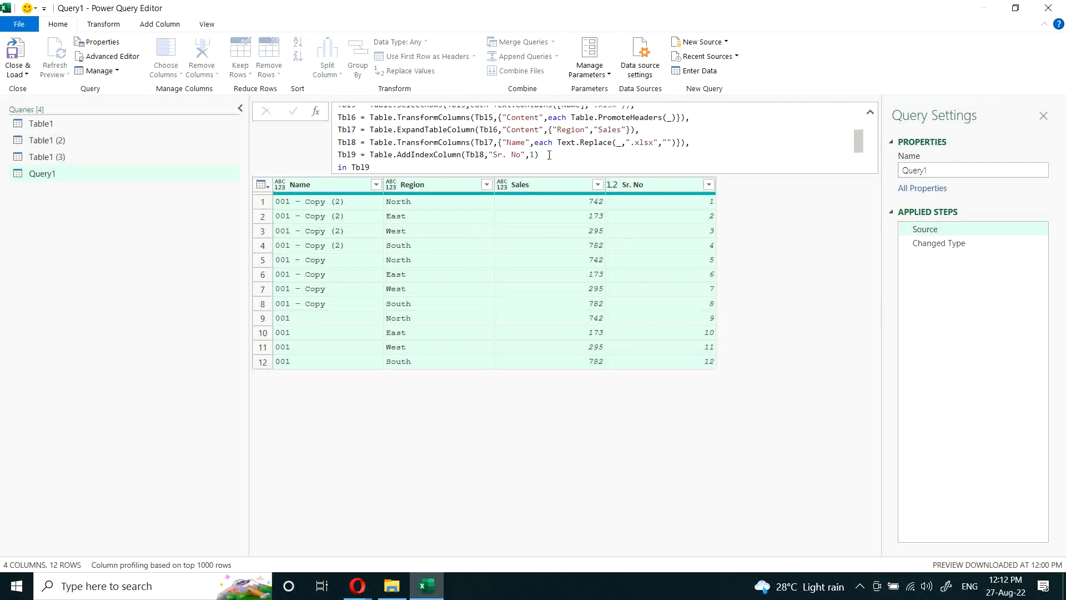
pyautogui.scroll(-1, 563, 151)
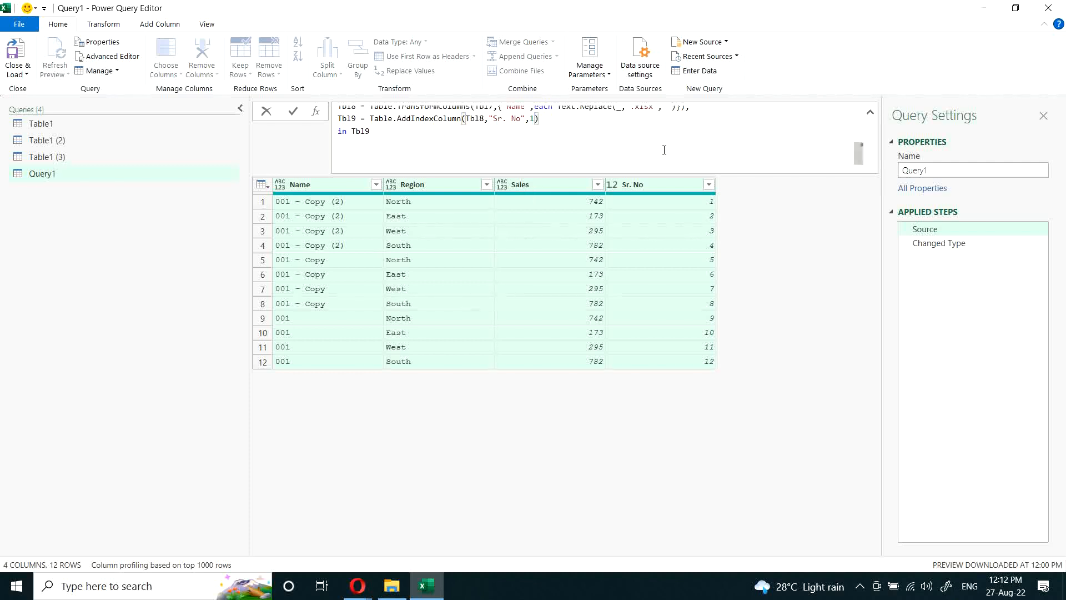
pyautogui.write(',')
pyautogui.press('Return')
pyautogui.write('Tbnl')
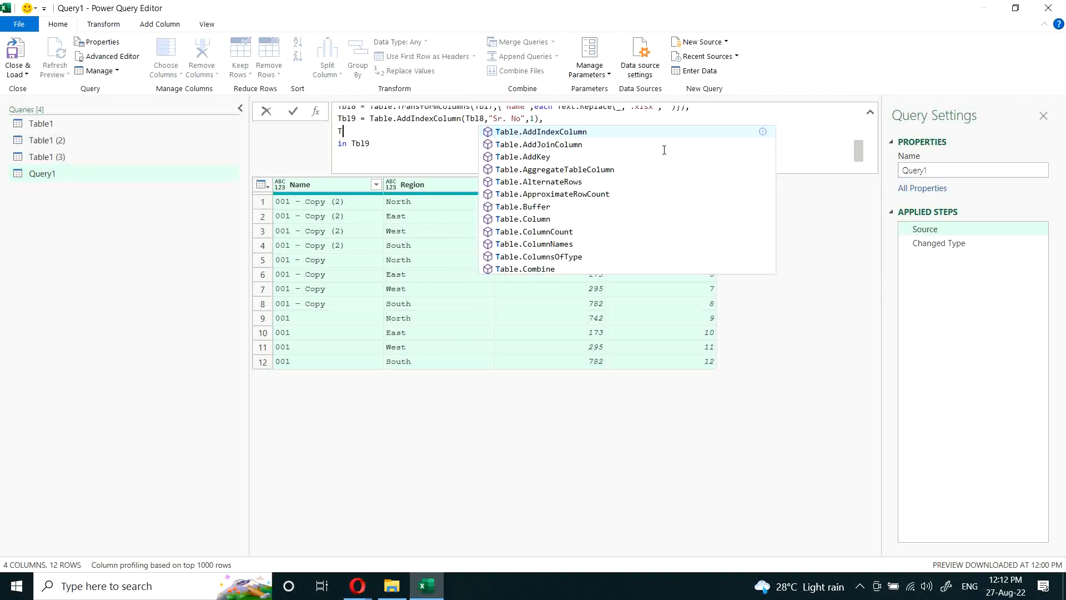
pyautogui.press('BackSpace')
pyautogui.press('BackSpace')
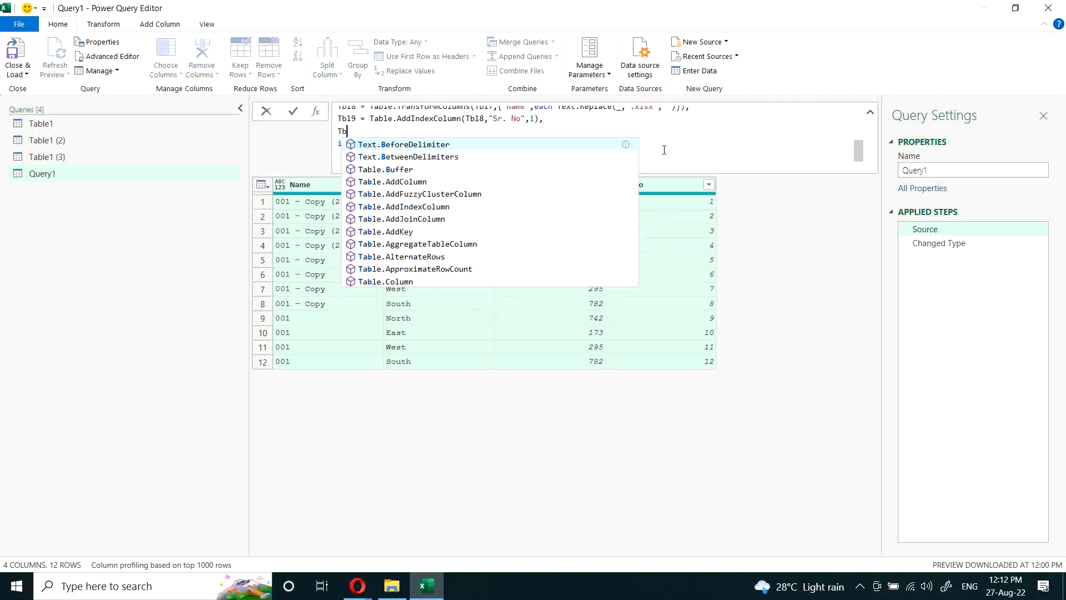
pyautogui.write('l')
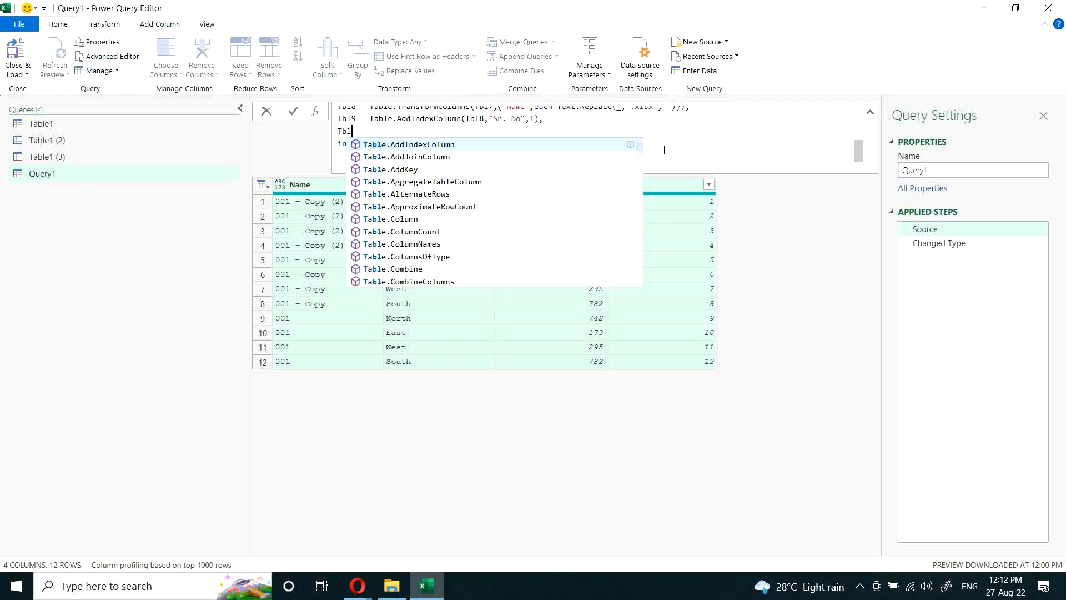
pyautogui.write('10 = ')
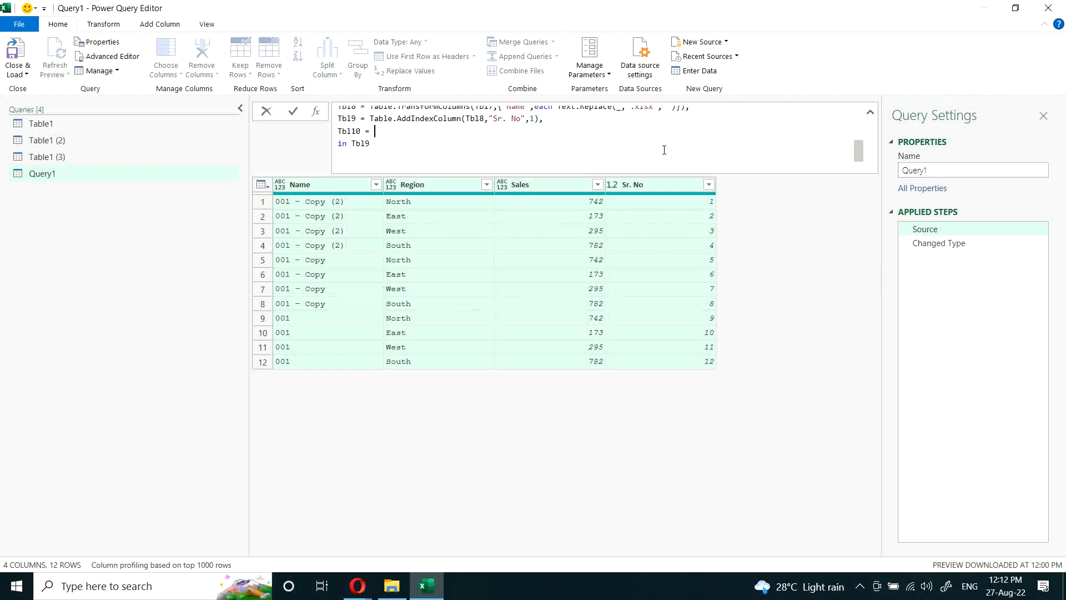
pyautogui.write('Table.renam')
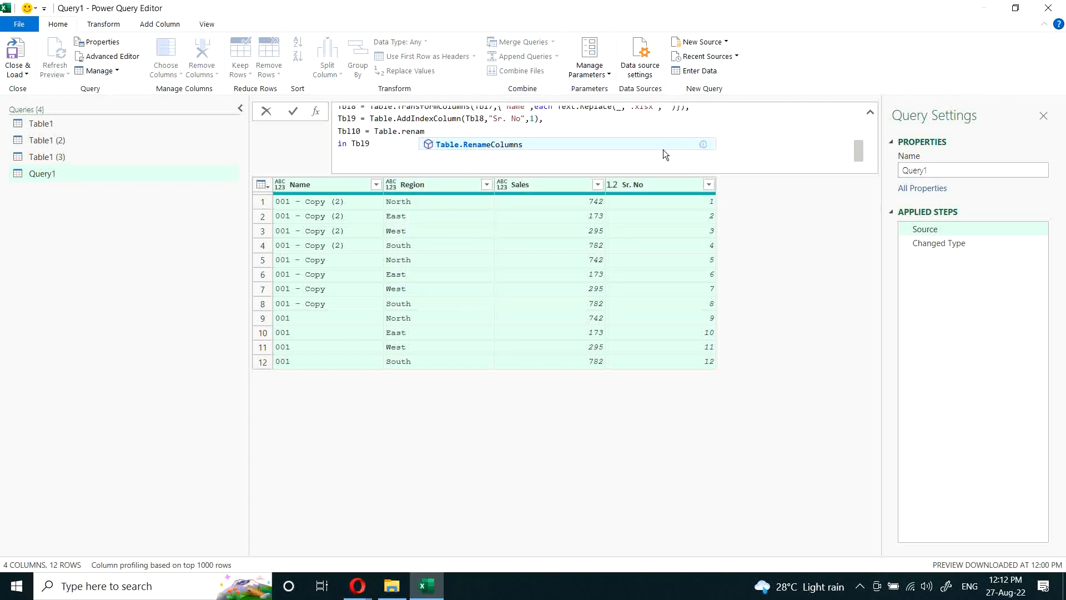
# Step: Define Tbl10 with Table.RenameColumns on Tbl9, using the list {"Sales","Total Sales"} to rename Sales to Total Sales
pyautogui.press('Tab')
pyautogui.write('(')
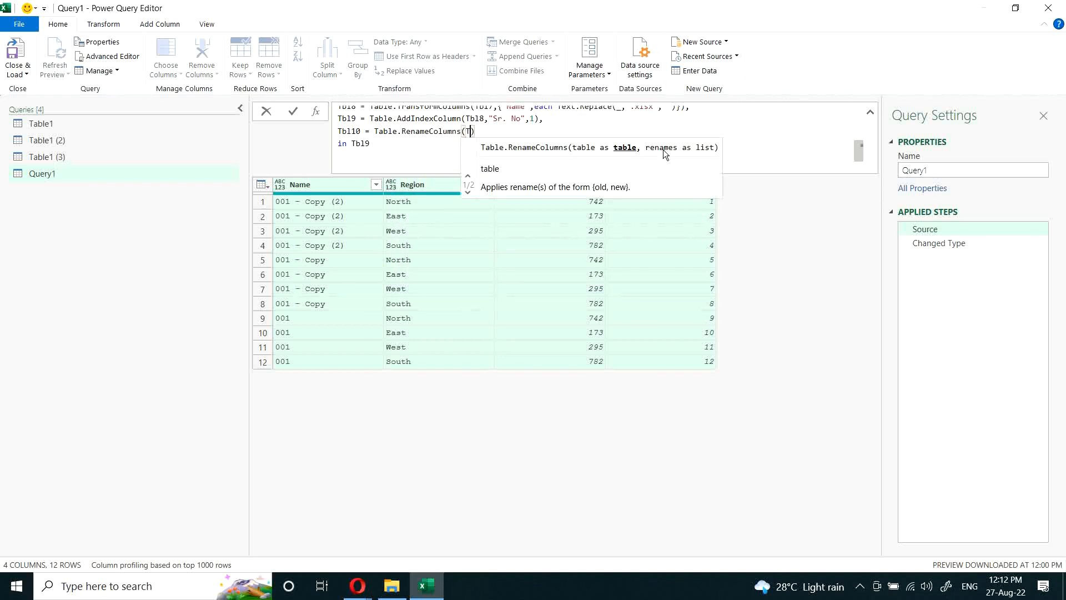
pyautogui.write('T')
pyautogui.write('bl19,')
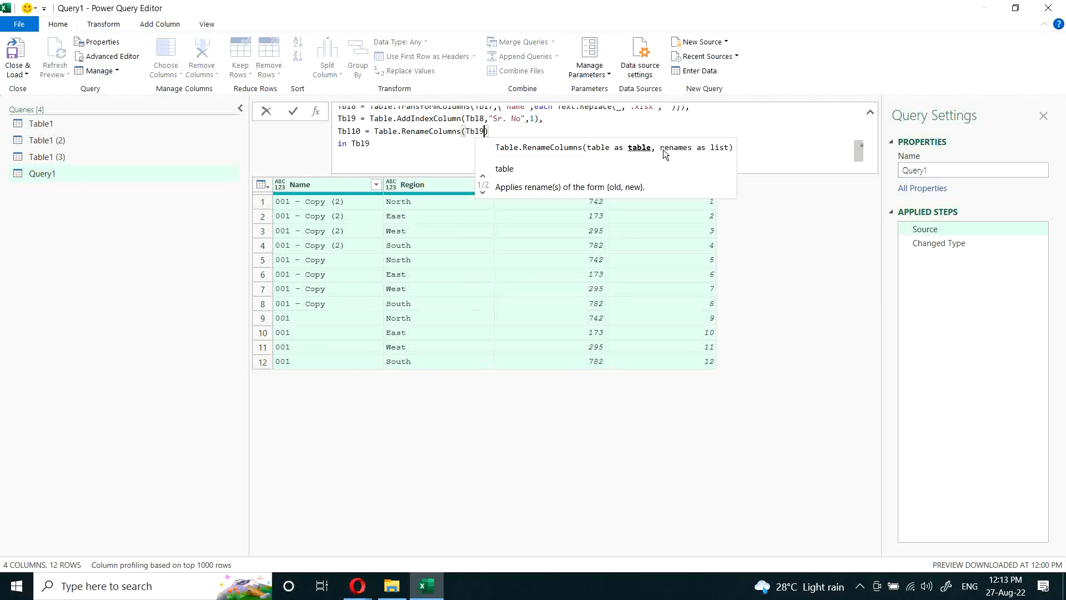
pyautogui.write('{"')
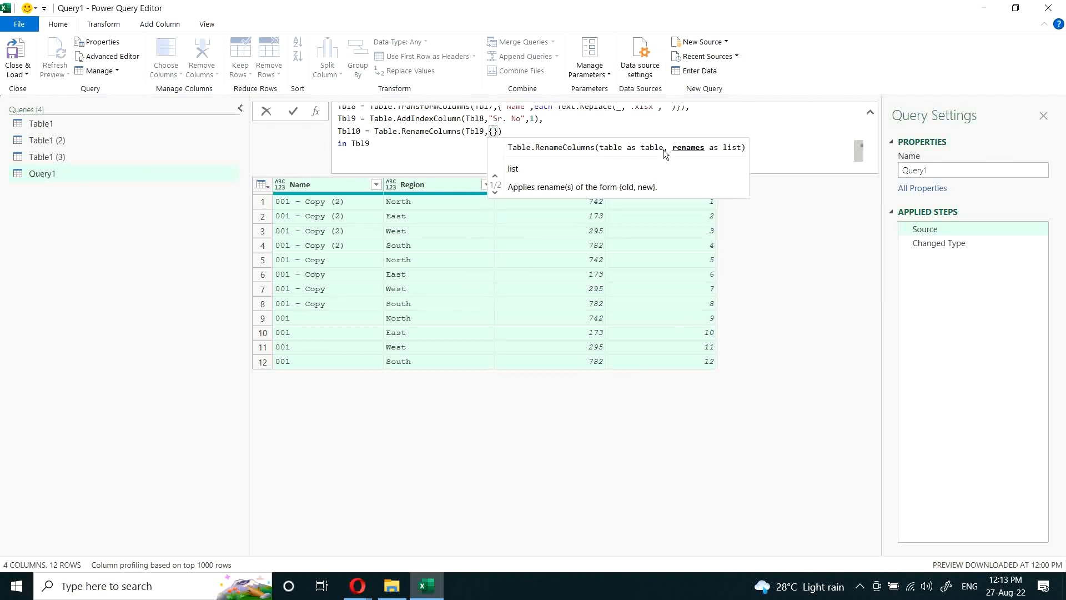
pyautogui.write('Sa')
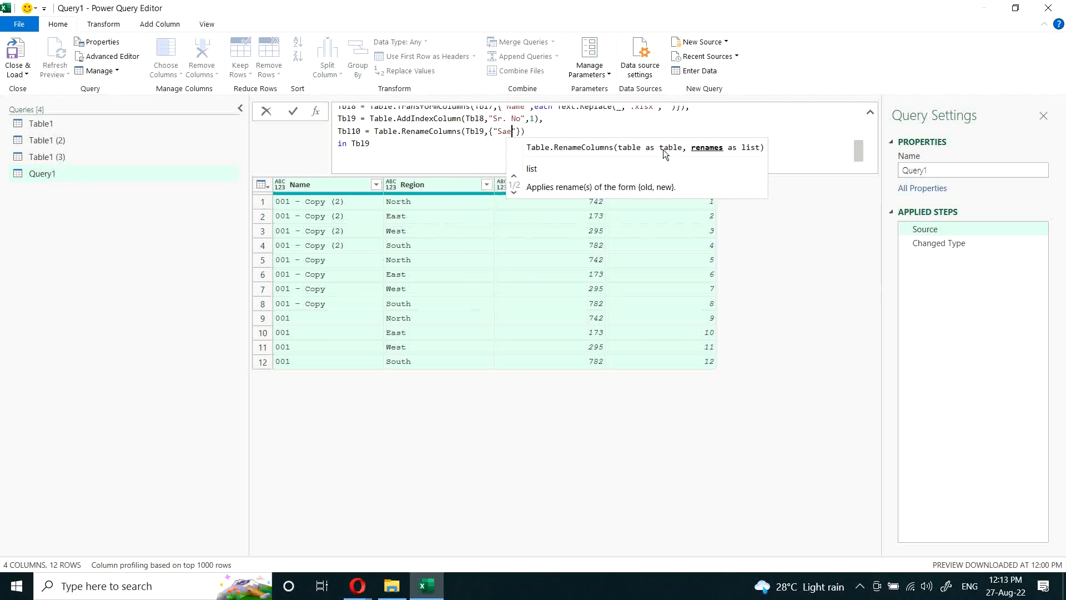
pyautogui.write('les')
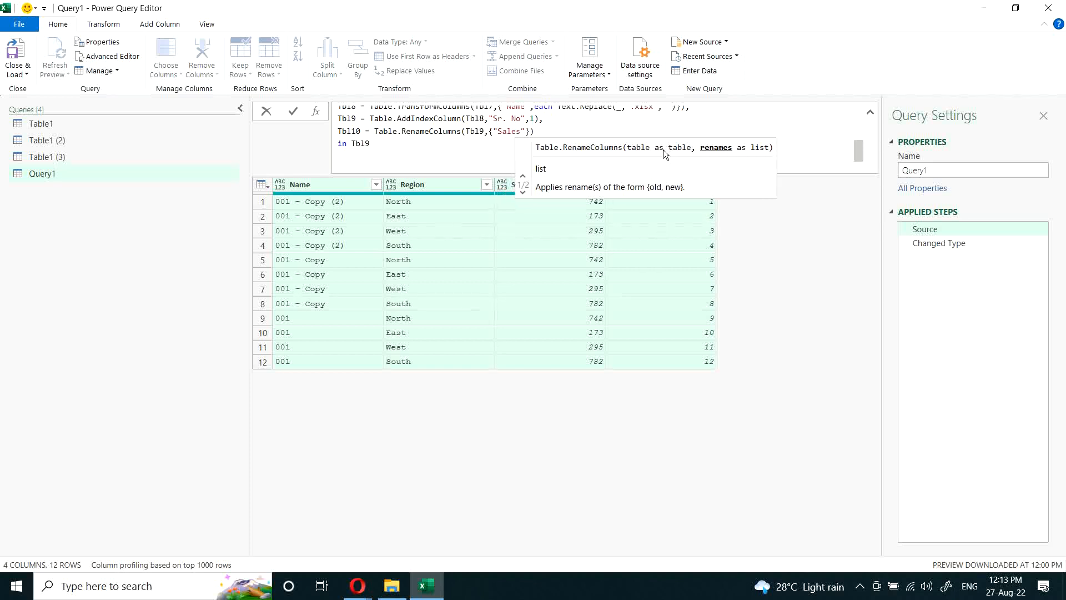
pyautogui.write('"')
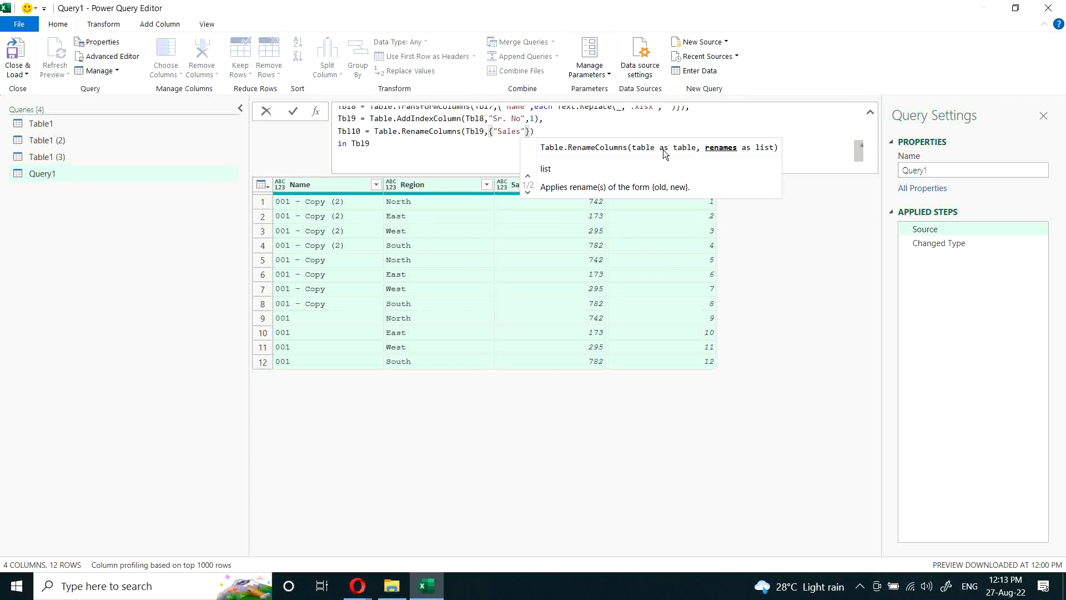
pyautogui.write(',"')
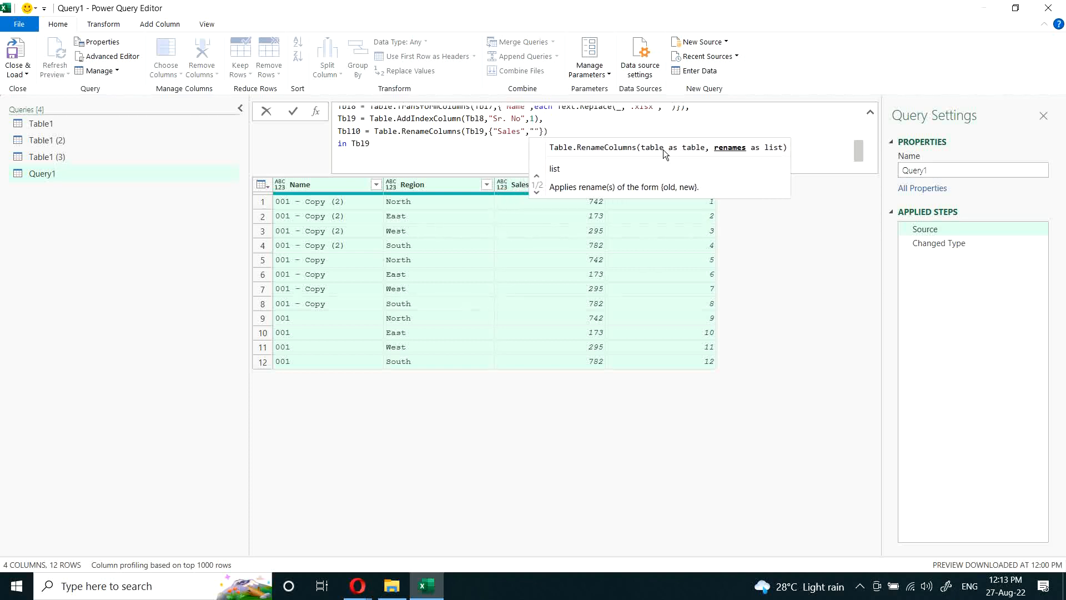
pyautogui.write('Total Sale')
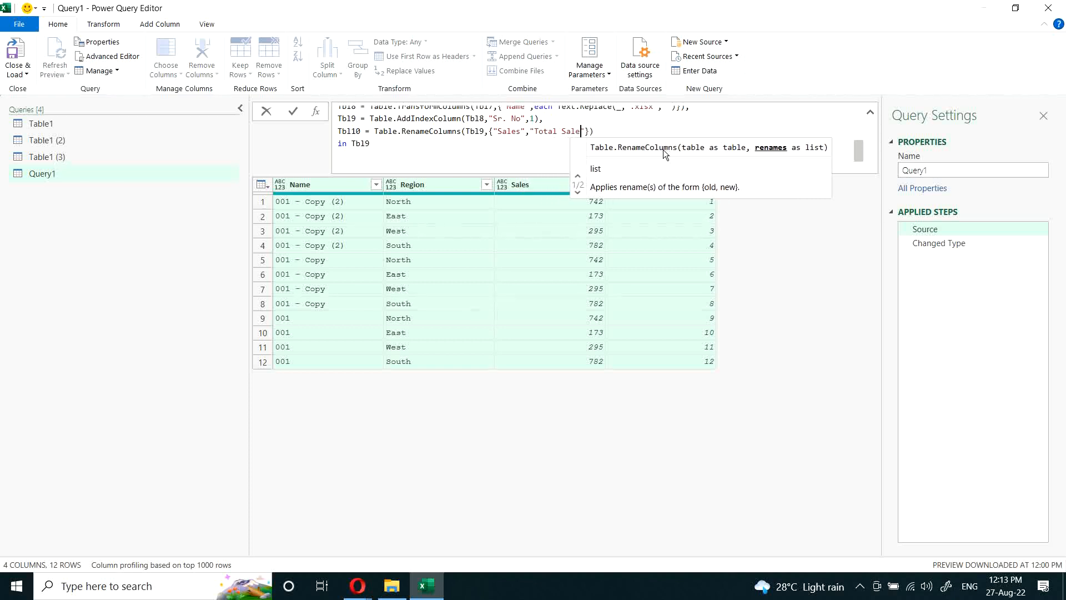
pyautogui.write('s')
# Step: Make the let expression return Tbl10 and apply the formula
pyautogui.click(383, 143)
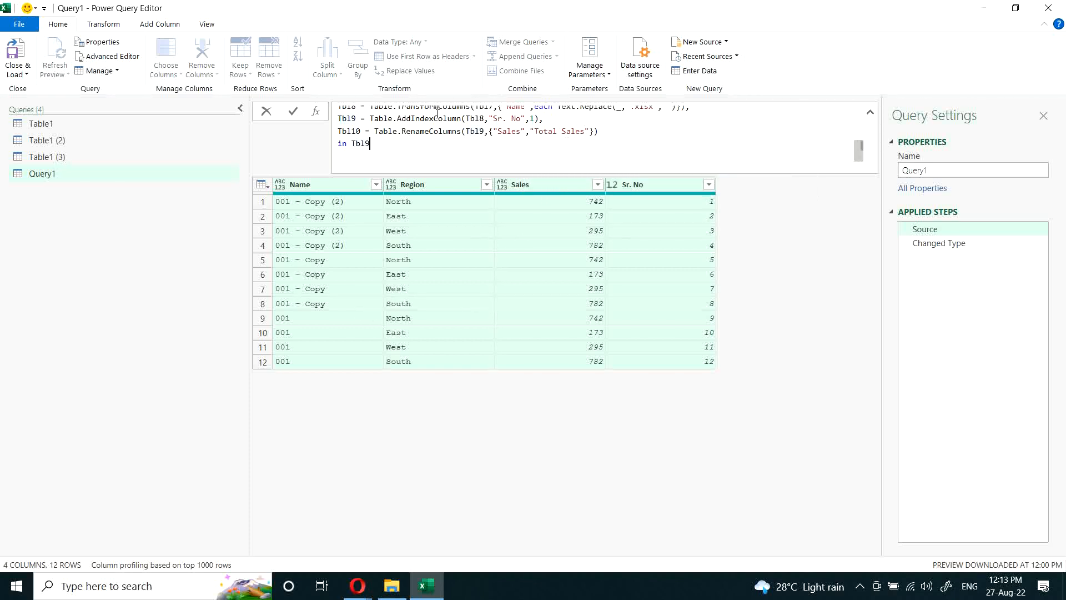
pyautogui.press('BackSpace')
pyautogui.write('10')
pyautogui.press('Return')
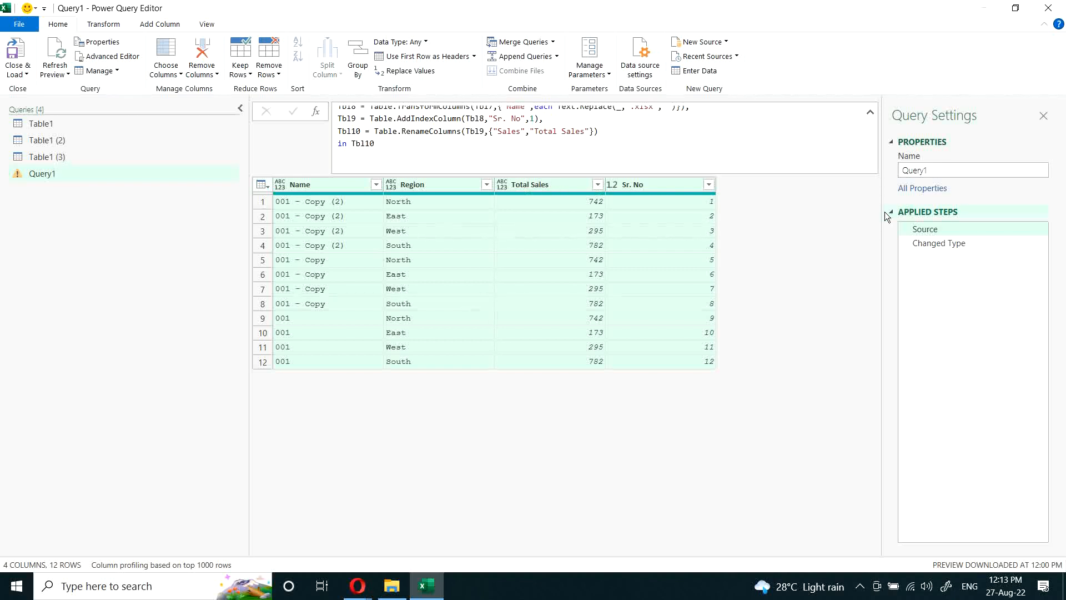
# Step: In the Changed Type step's Table.TransformColumnTypes formula, change the column reference from "Sales" to "Total Sales" and apply it
pyautogui.click(947, 246)
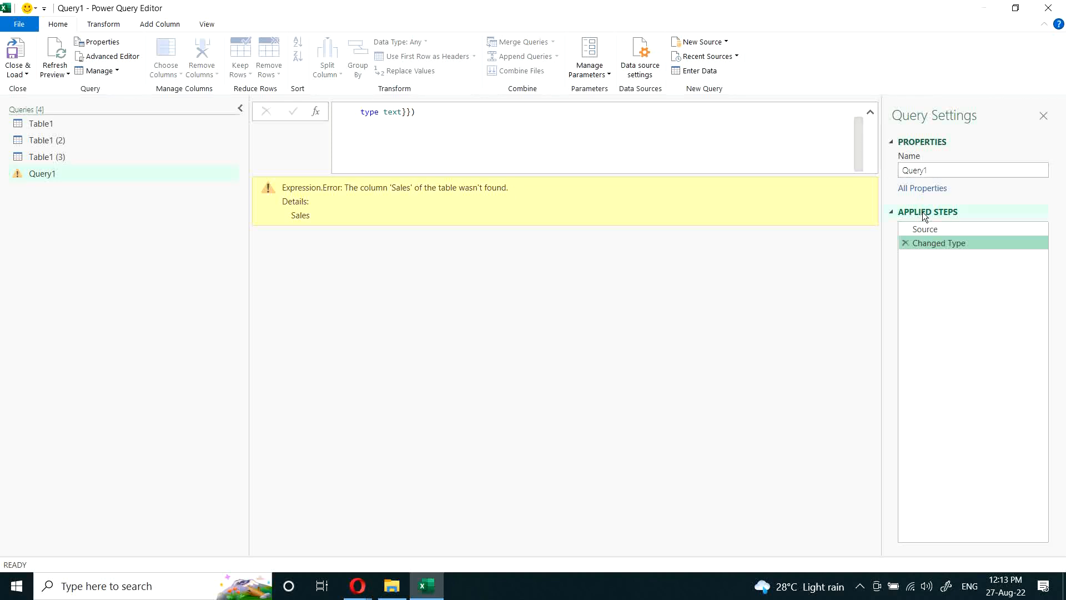
pyautogui.scroll(1, 557, 112)
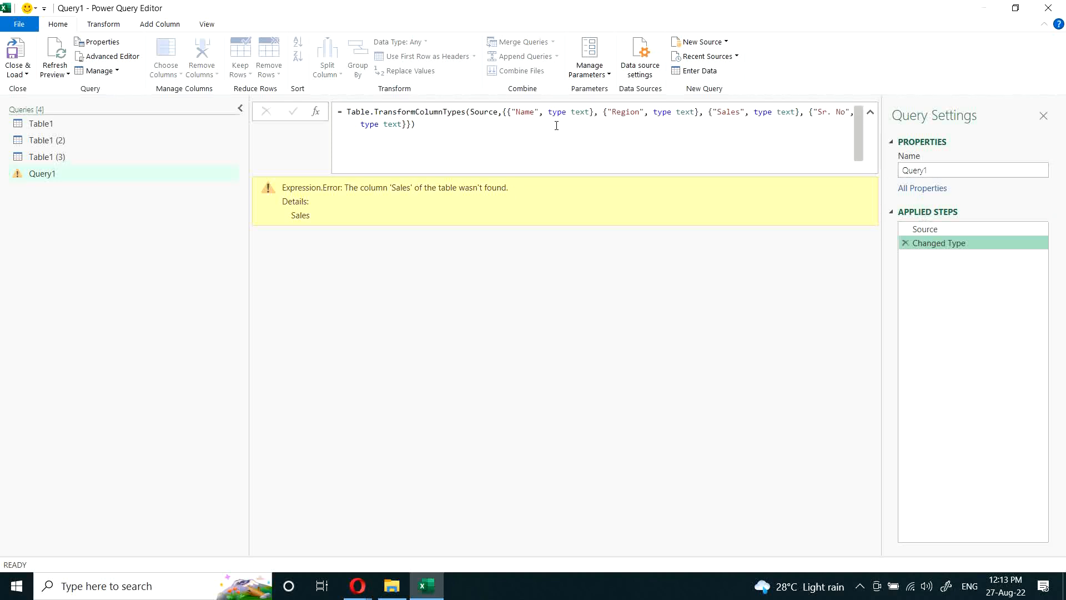
pyautogui.click(718, 112)
pyautogui.write('Tot')
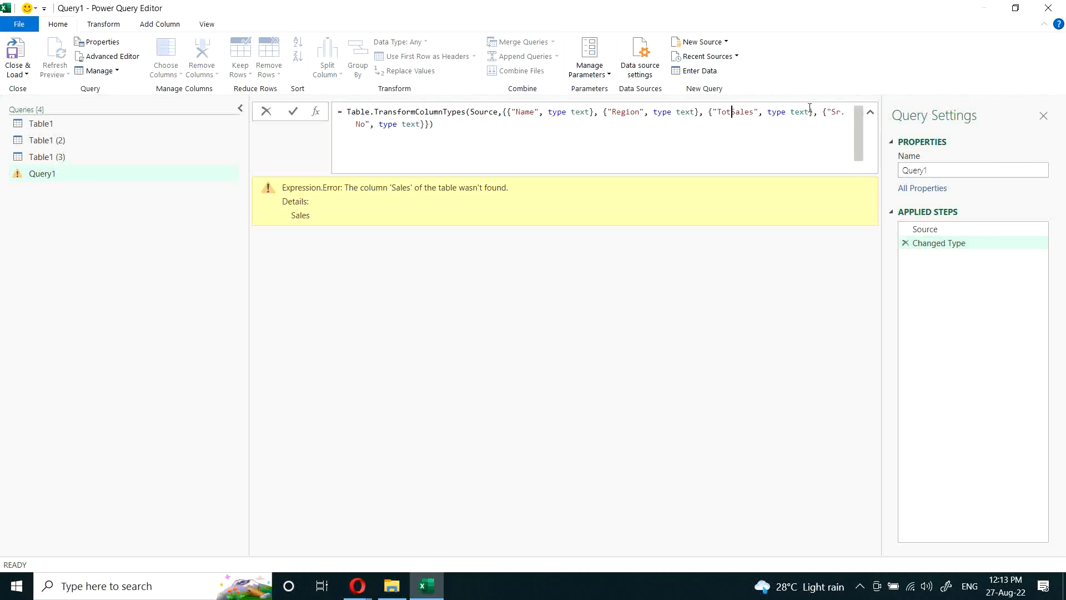
pyautogui.write('al')
pyautogui.press('Return')
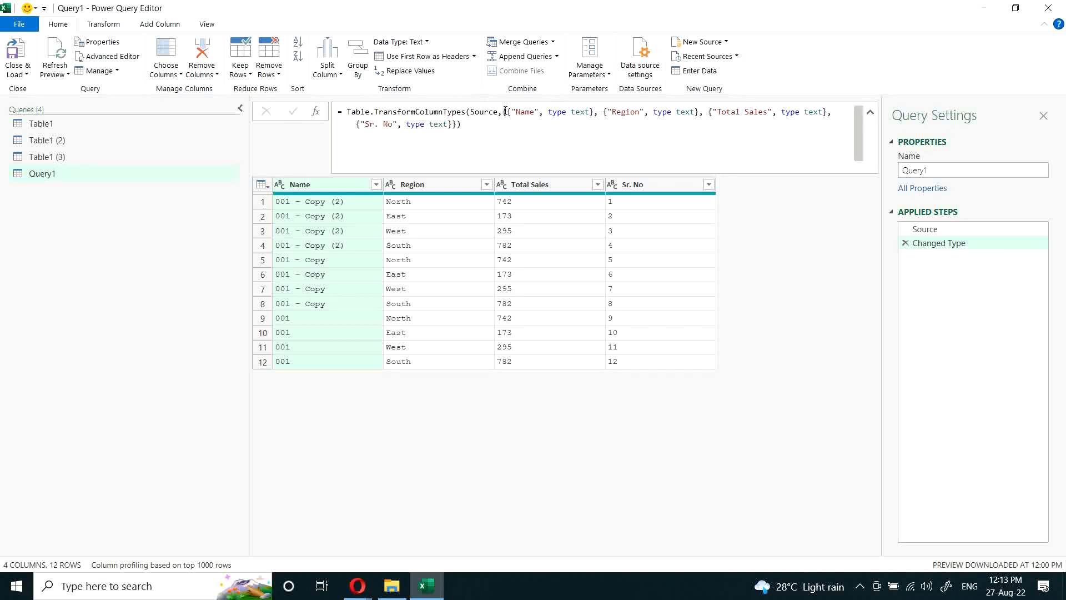
# Step: Close the Power Query Editor, keeping the changes so Query1 loads into the workbook
pyautogui.moveTo(503, 112); pyautogui.dragTo(509, 124)
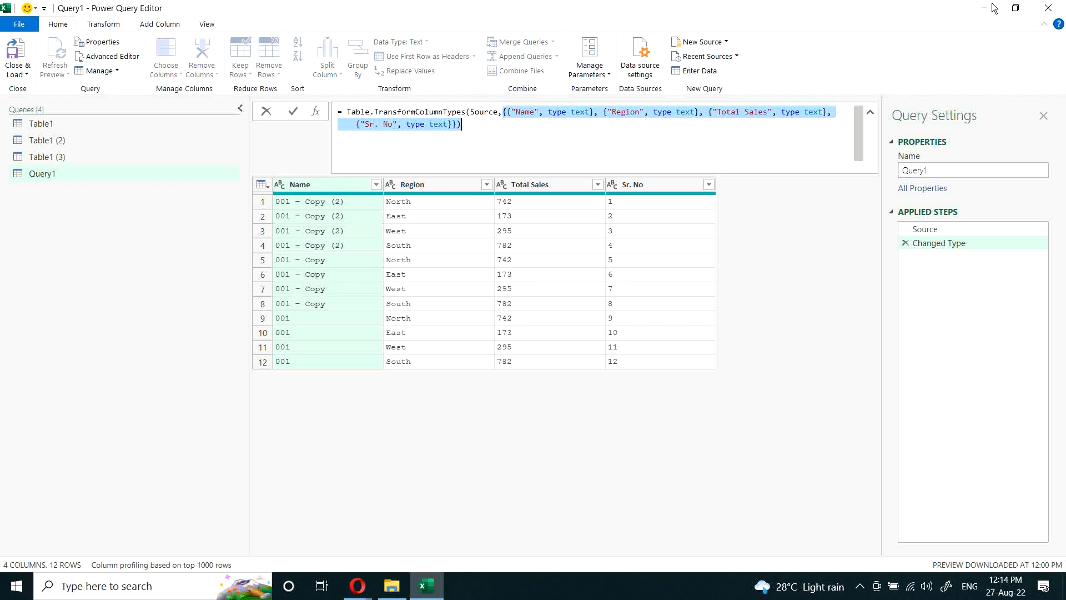
pyautogui.click(1049, 8)
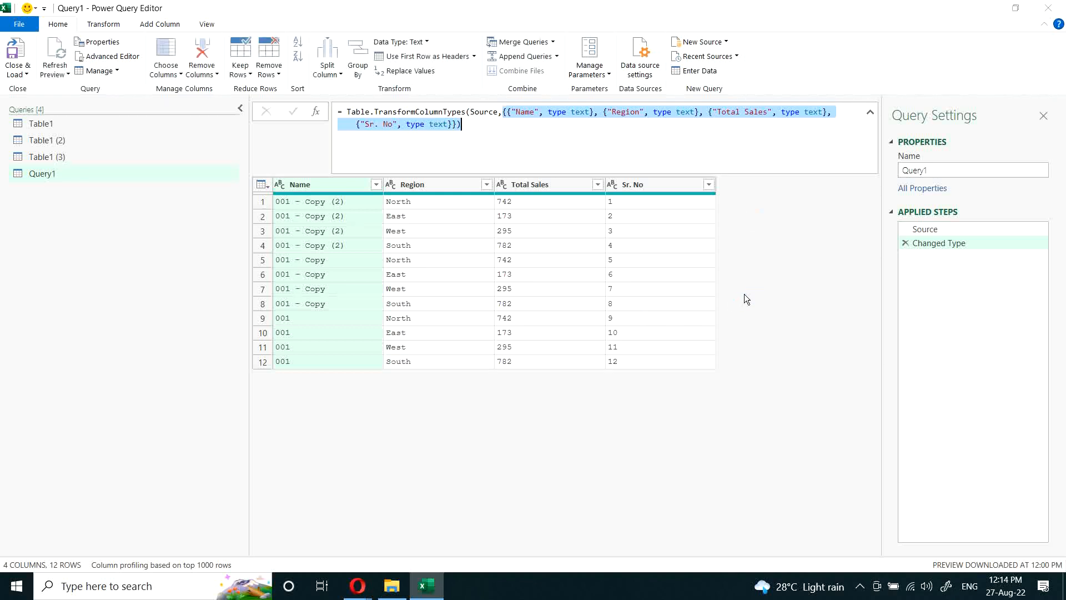
pyautogui.click(554, 317)
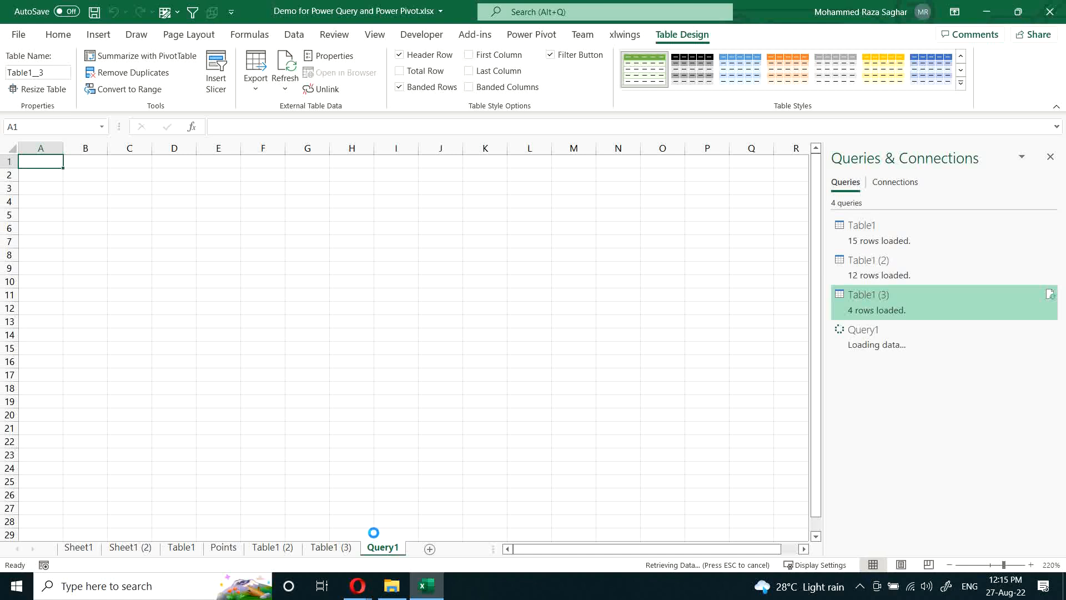
# Step: Add a new worksheet after Query1 and enter Header1 in cell A1
pyautogui.click(429, 549)
pyautogui.scroll(10, 362, 398)
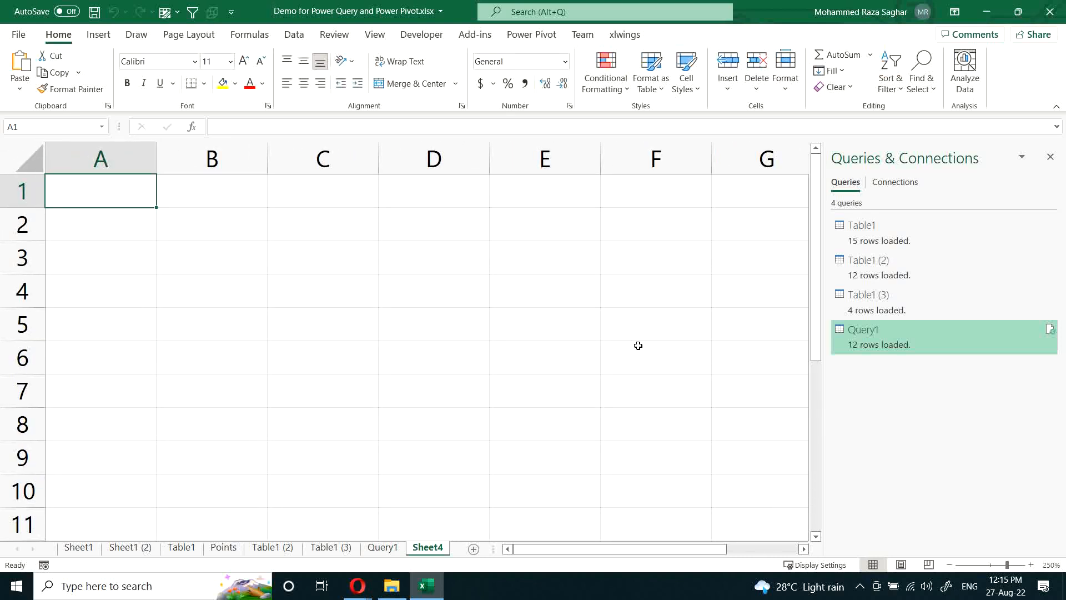
pyautogui.write('Header1')
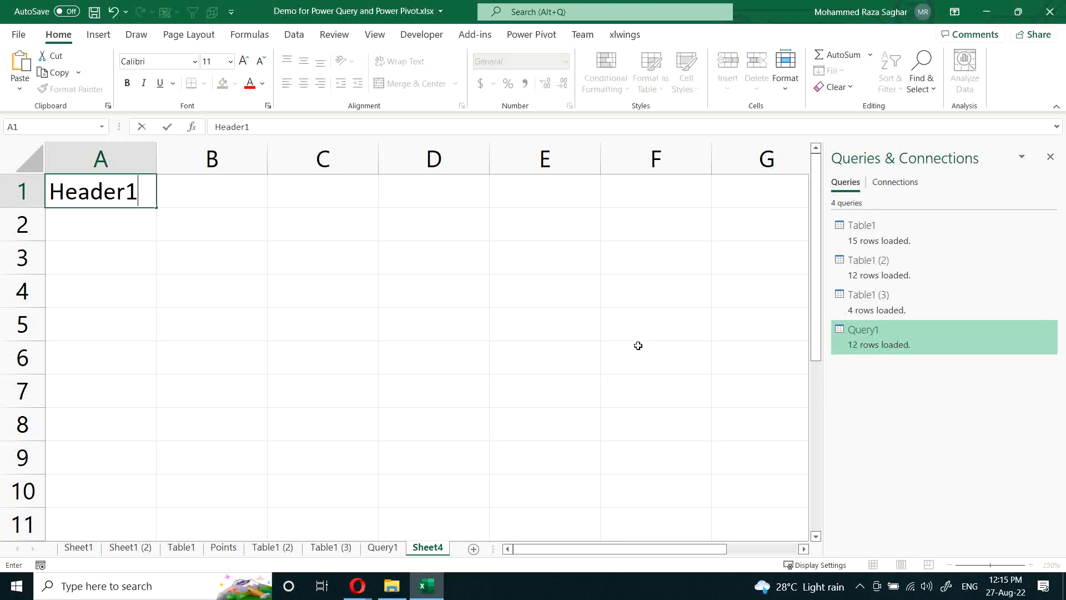
pyautogui.press('Return')
# Step: Fill the header series from A1 across row 1 to AK1, ending at Header37
pyautogui.scroll(-3, 358, 391)
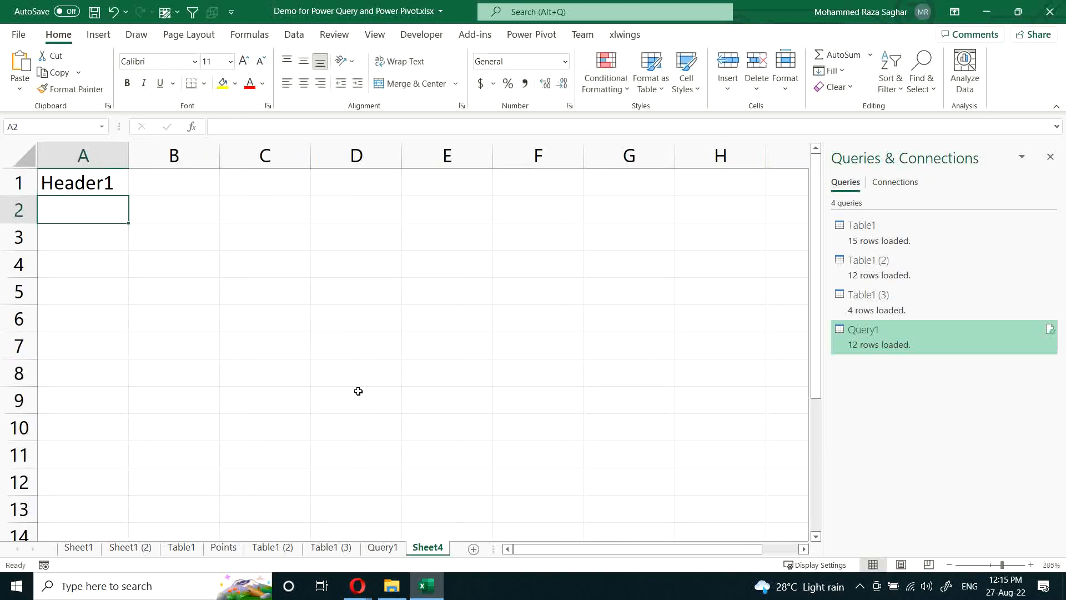
pyautogui.scroll(-4, 358, 390)
pyautogui.click(58, 171)
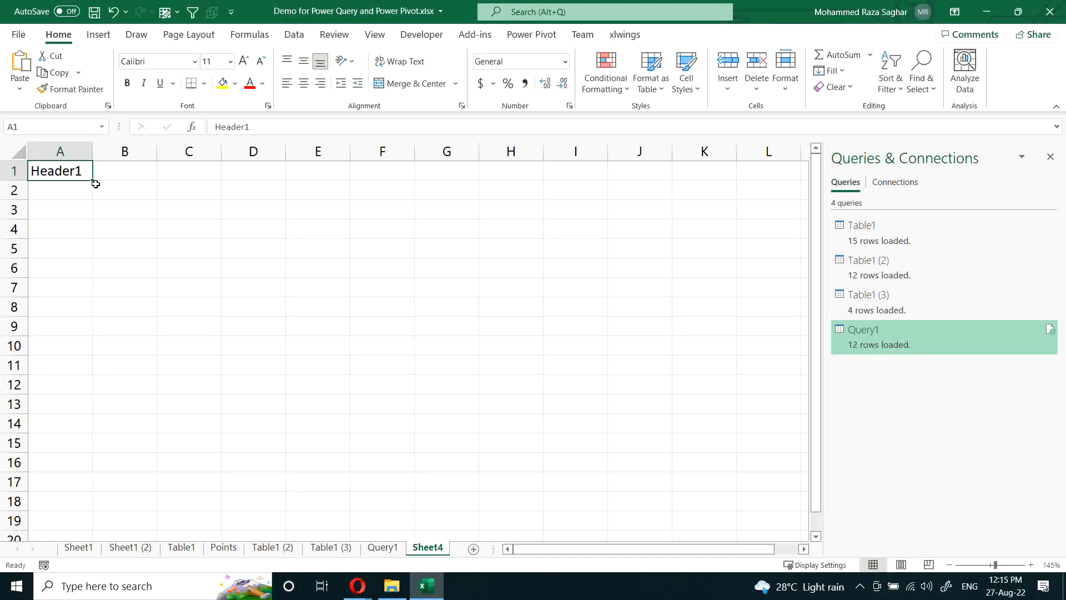
pyautogui.moveTo(95, 184); pyautogui.dragTo(722, 177)
pyautogui.click(399, 190)
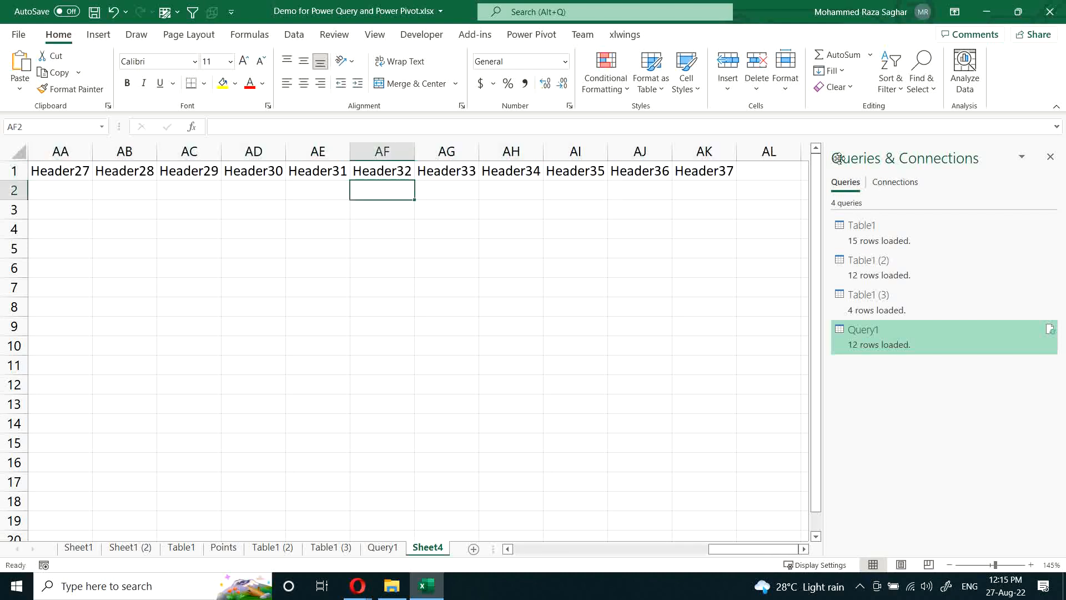
# Step: Enter the formula =RANDBETWEEN(1,1000) in cell A2
pyautogui.press('Home')
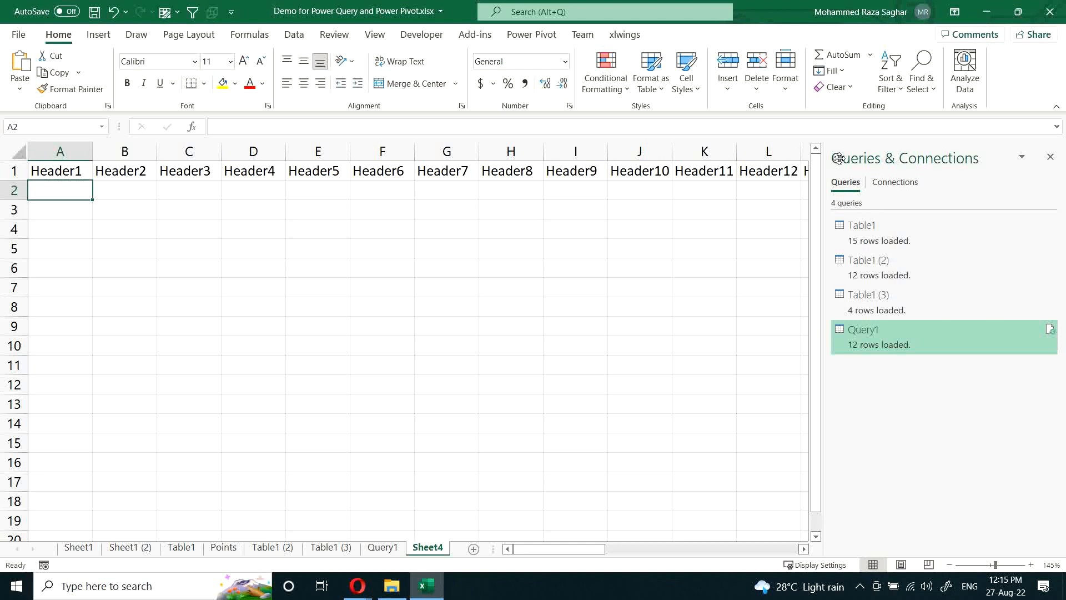
pyautogui.write('=rand')
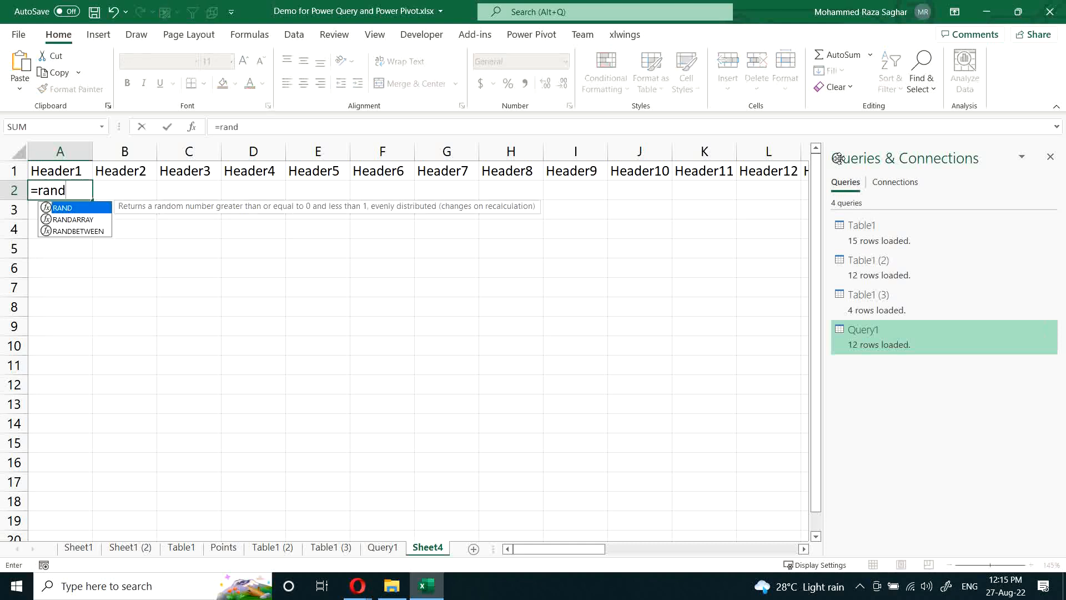
pyautogui.press('Tab')
pyautogui.write('1,1000')
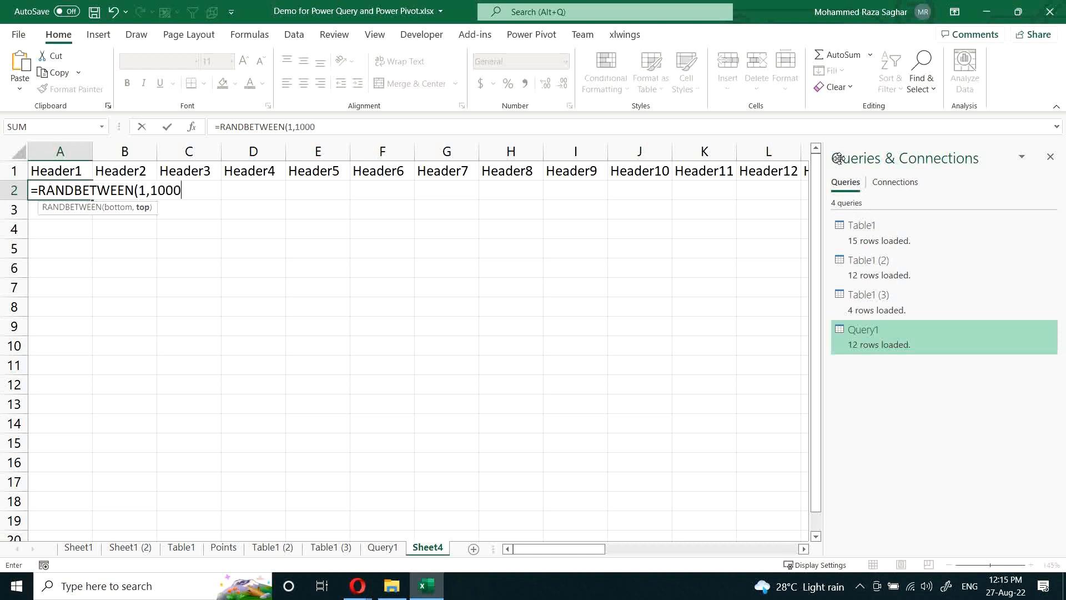
pyautogui.hotkey('ctrl', 'Return')
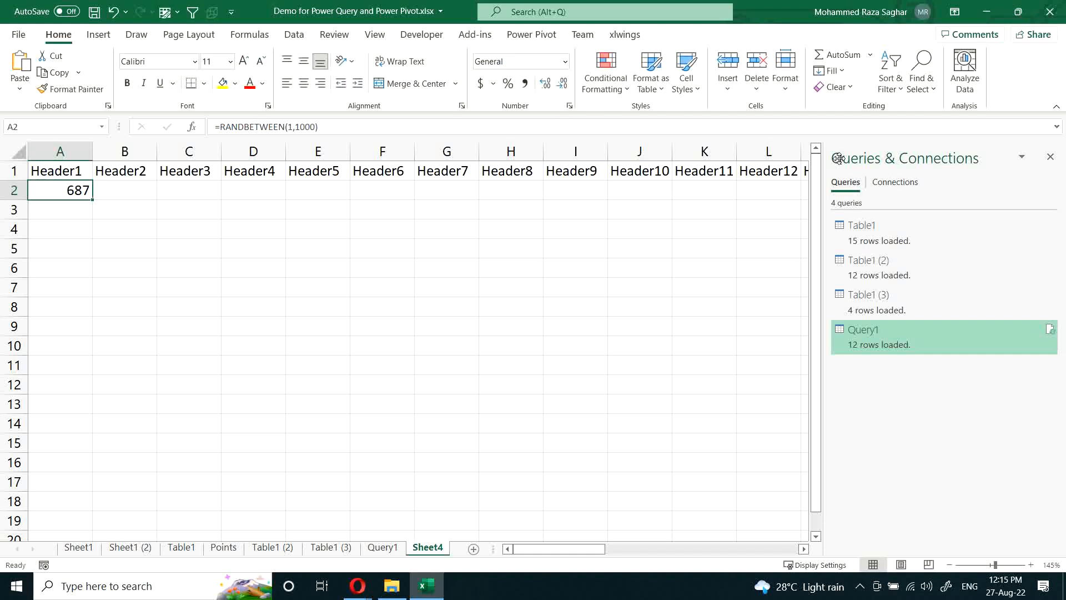
# Step: Fill the RANDBETWEEN formula across row 2 to column AK, and extend it down through row 19
pyautogui.moveTo(60, 190); pyautogui.dragTo(803, 199)
pyautogui.moveTo(838, 158); pyautogui.dragTo(838, 159)
pyautogui.hotkey('ctrl', 'Return')
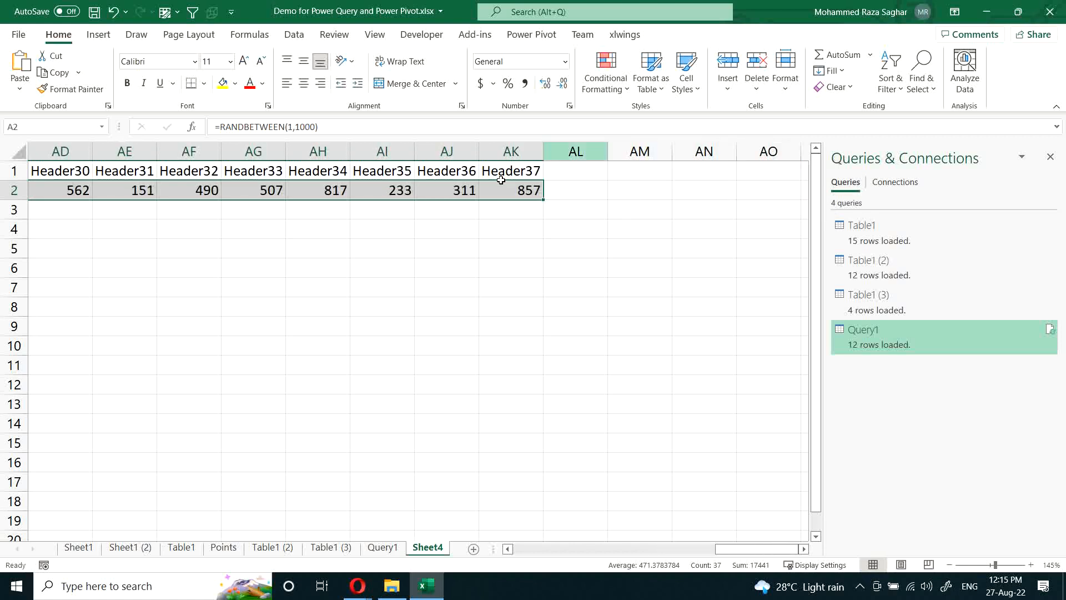
pyautogui.moveTo(538, 202); pyautogui.dragTo(527, 529)
# Step: Copy the random-number range A2:AK19 and paste it over itself as fixed values
pyautogui.hotkey('ctrl', 'c')
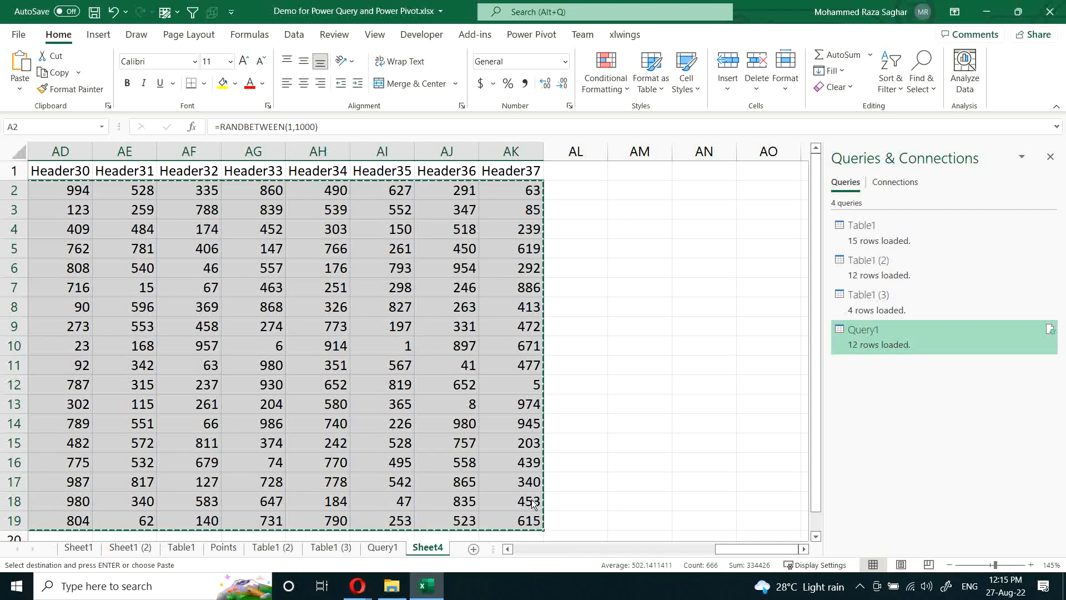
pyautogui.hscroll(-10, 532, 499)
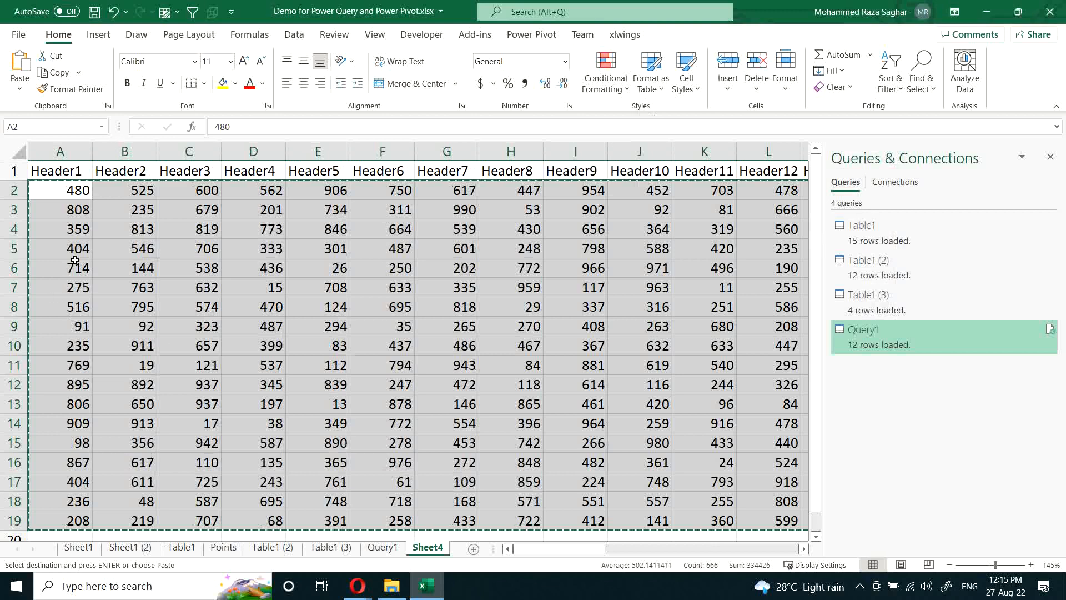
pyautogui.click(75, 260)
# Step: Convert the range A1:AK19 into a table that uses its first row as headers
pyautogui.hotkey('ctrl', 't')
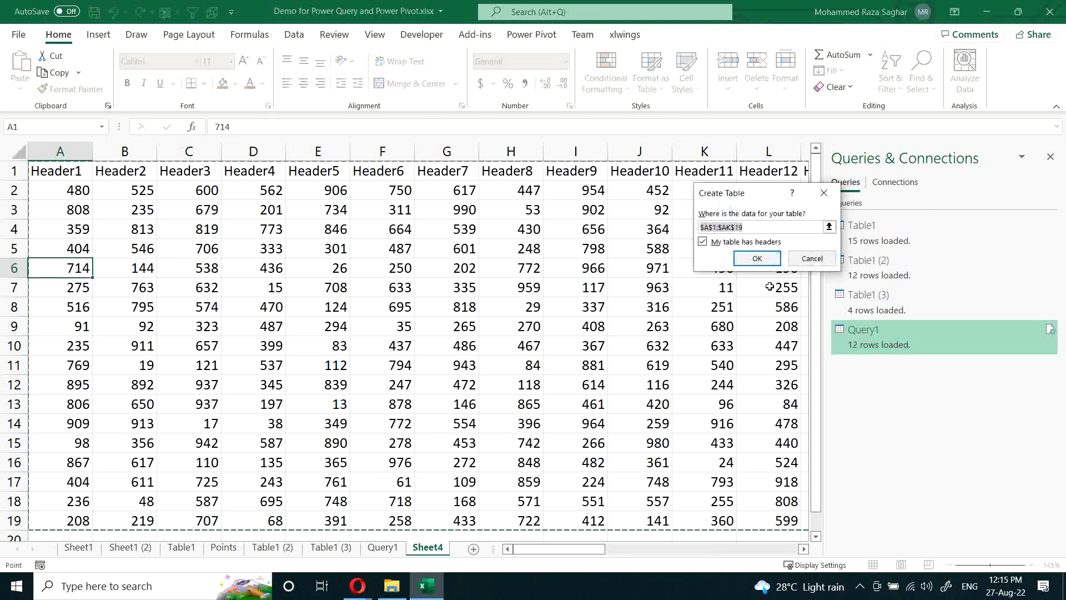
pyautogui.click(757, 258)
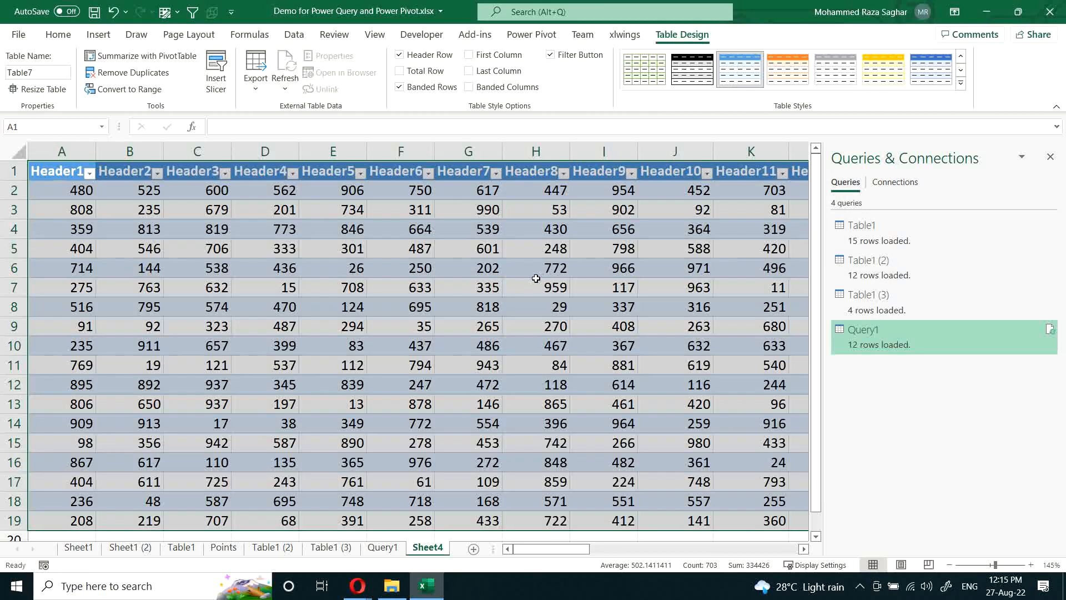
pyautogui.click(536, 279)
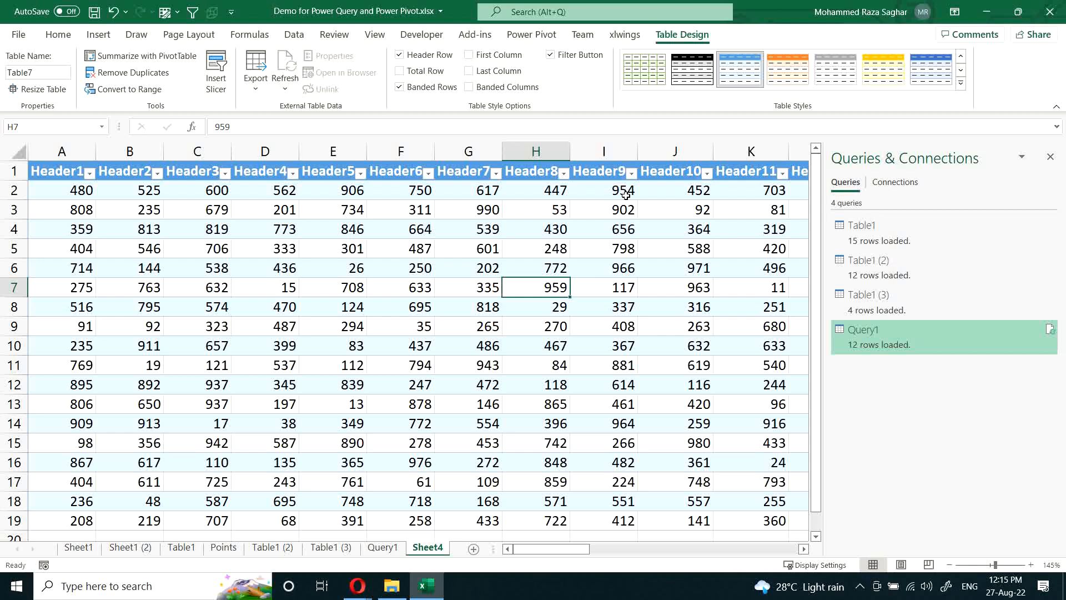
# Step: Load the new header table into the Power Query Editor as a query
pyautogui.click(401, 294)
pyautogui.press('alt')
pyautogui.press('a')
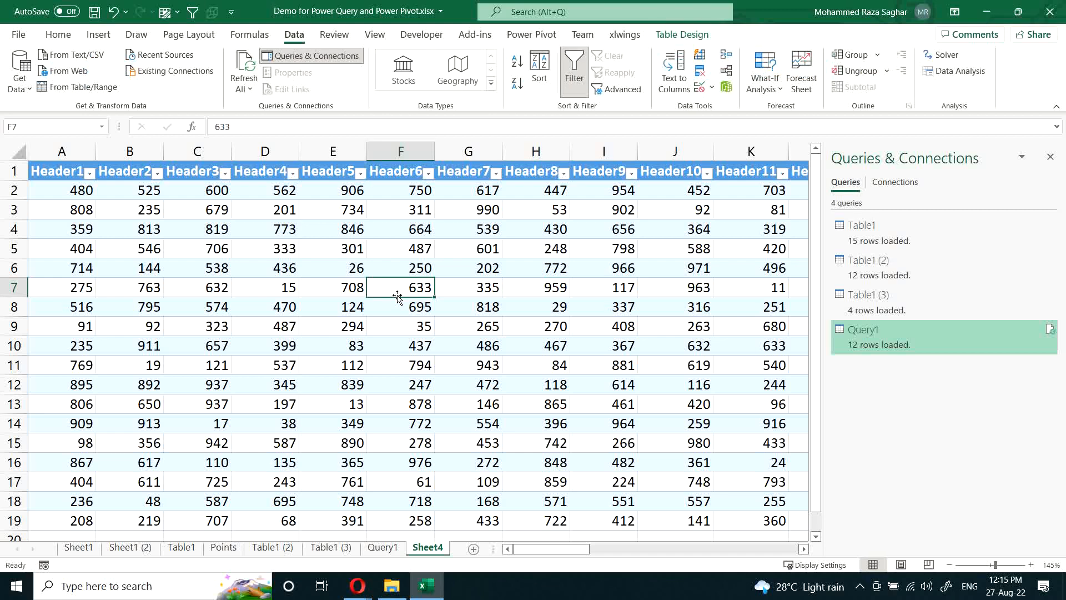
pyautogui.press('p')
pyautogui.press('t')
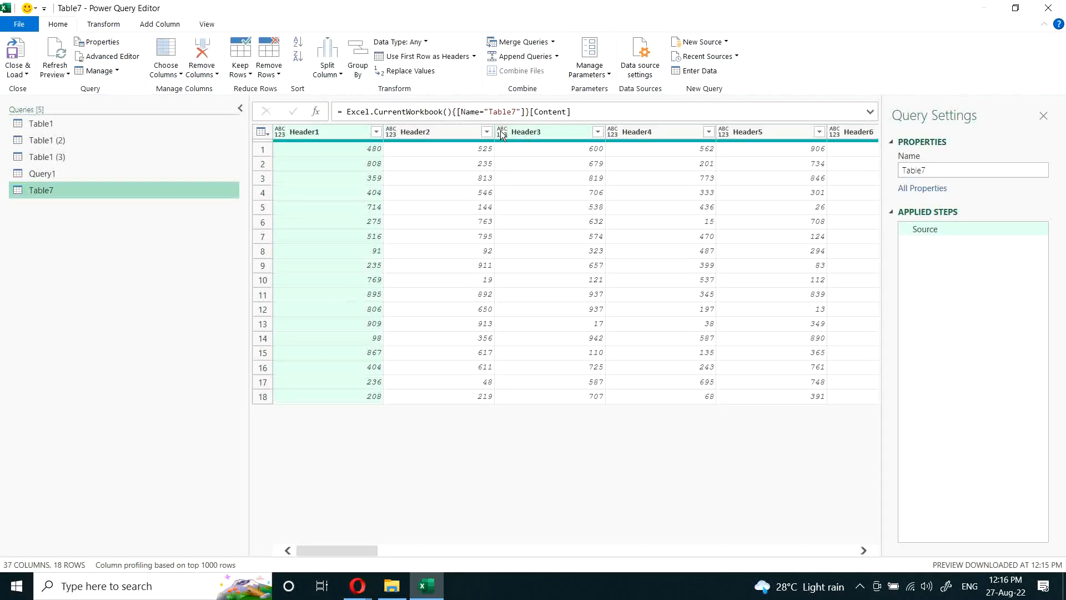
# Step: In the Table7 query, select the Header2, Header4, Header5, Header20 and Header21 columns together
pyautogui.click(452, 131)
pyautogui.keyDown('ctrl'); pyautogui.click(664, 131); pyautogui.keyUp('ctrl')
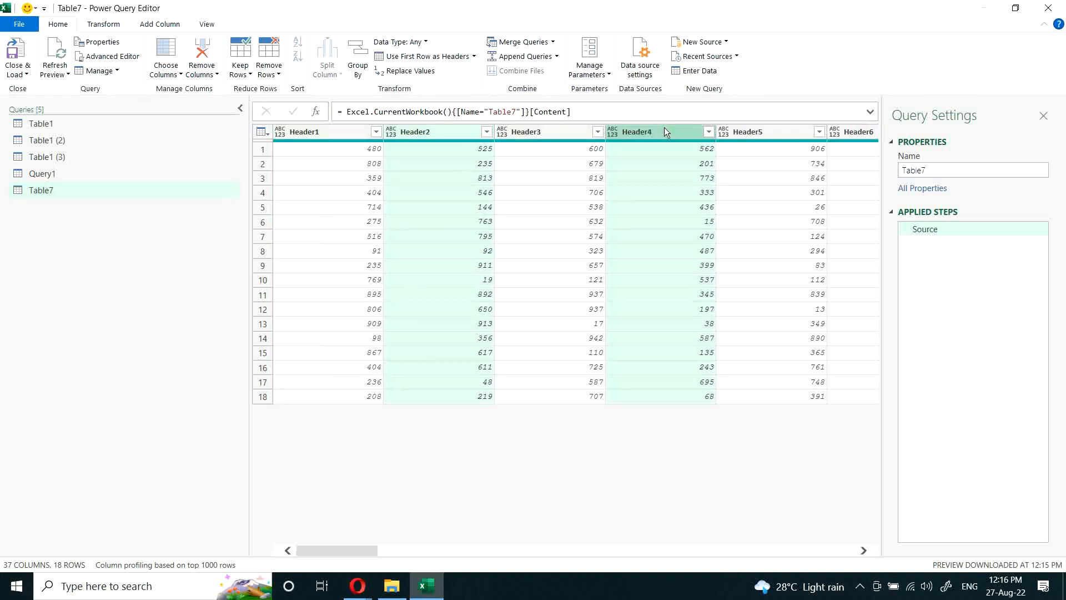
pyautogui.keyDown('ctrl'); pyautogui.click(779, 132); pyautogui.keyUp('ctrl')
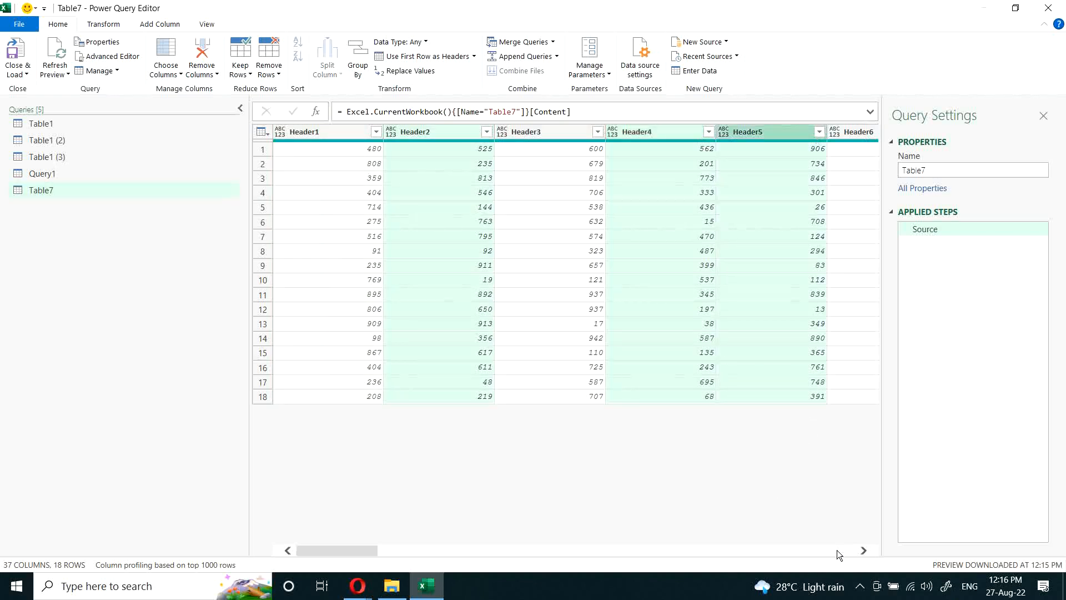
pyautogui.hscroll(3, 837, 550)
pyautogui.click(647, 131)
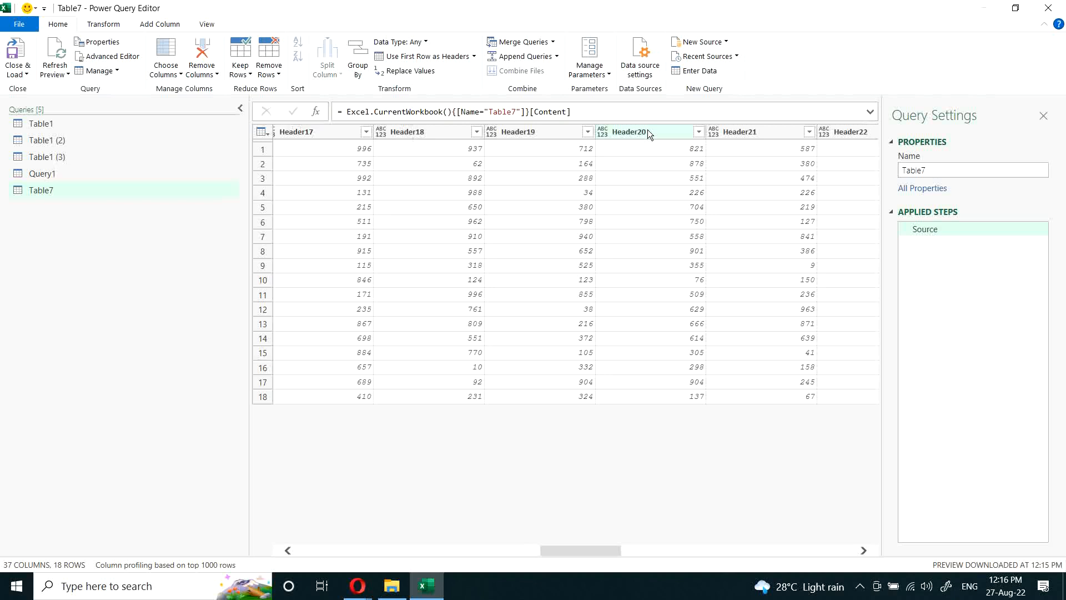
pyautogui.keyDown('ctrl'); pyautogui.click(740, 131); pyautogui.keyUp('ctrl')
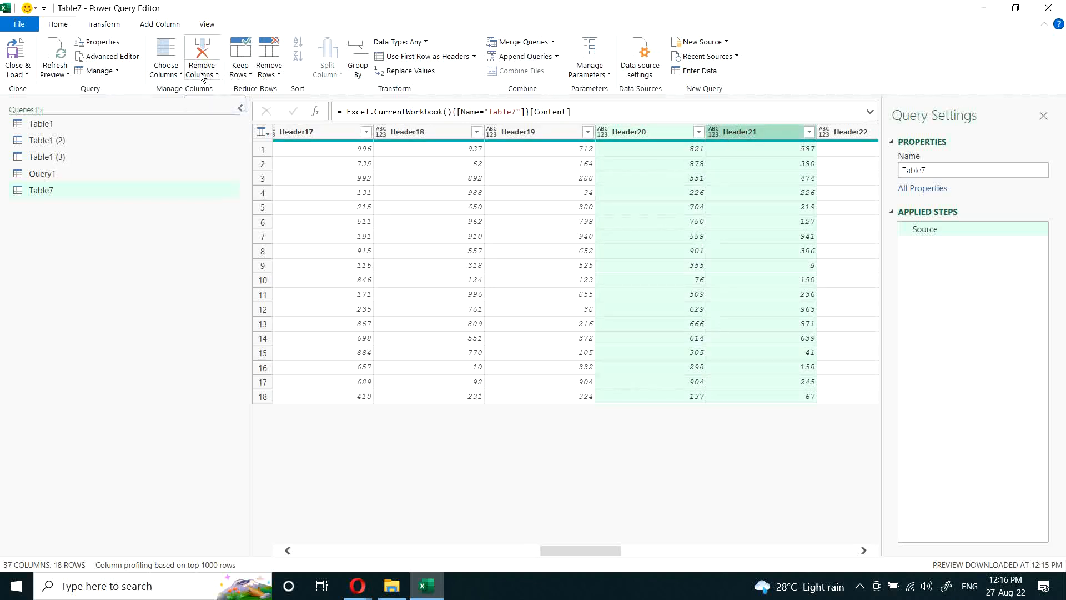
pyautogui.click(174, 76)
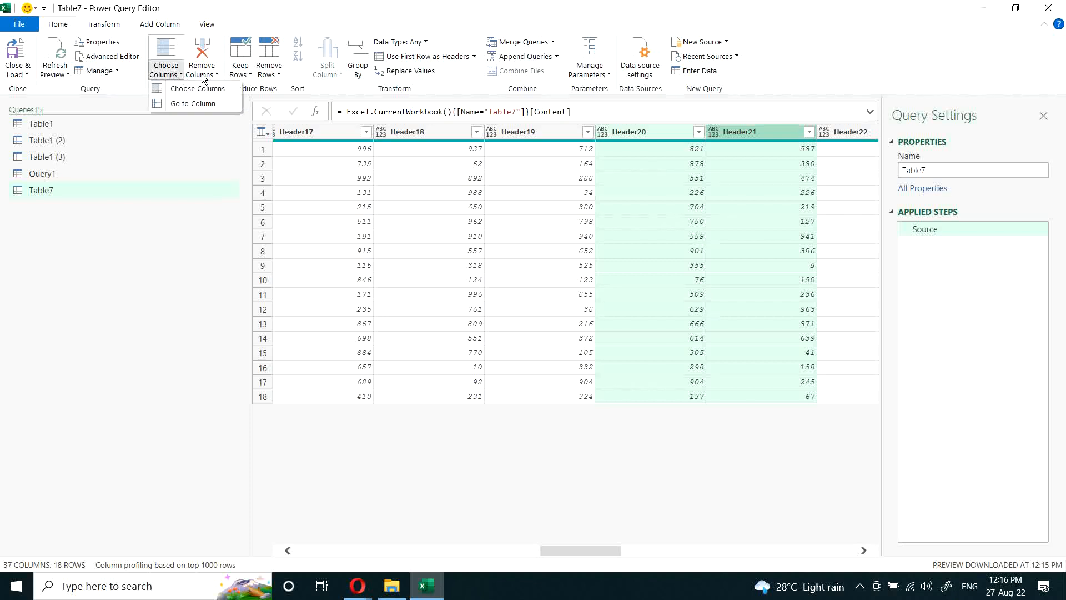
pyautogui.click(191, 91)
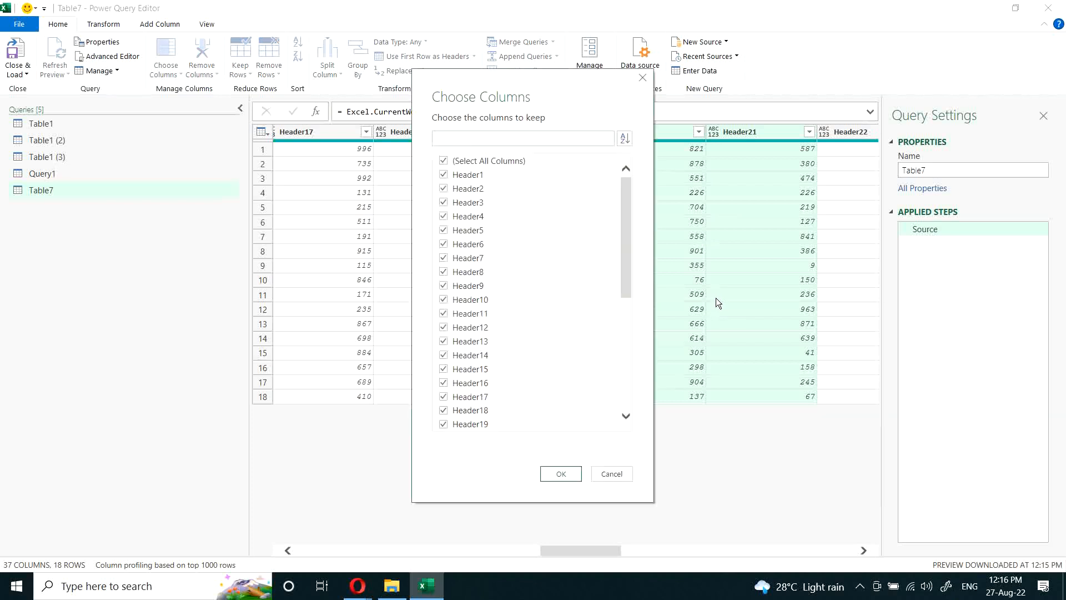
pyautogui.click(611, 474)
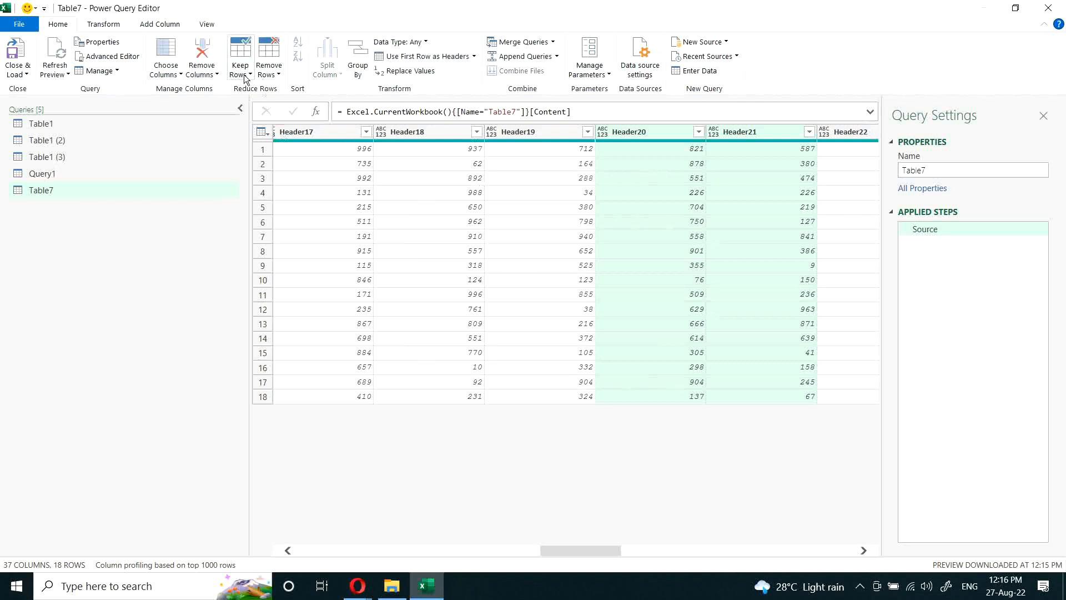
# Step: Remove all columns of the Table7 query other than the five selected ones
pyautogui.click(212, 79)
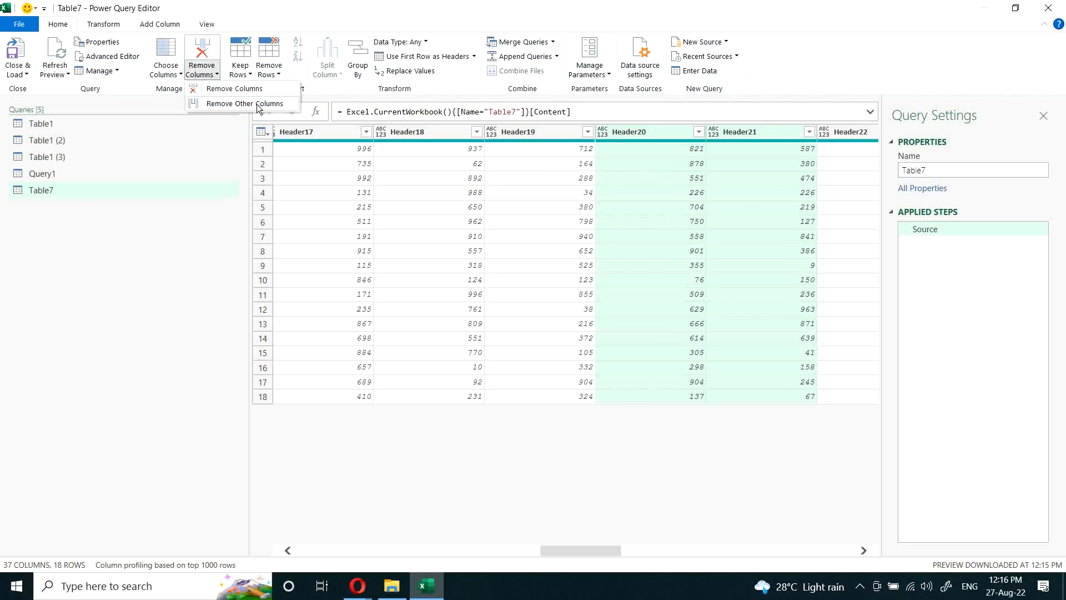
pyautogui.click(239, 102)
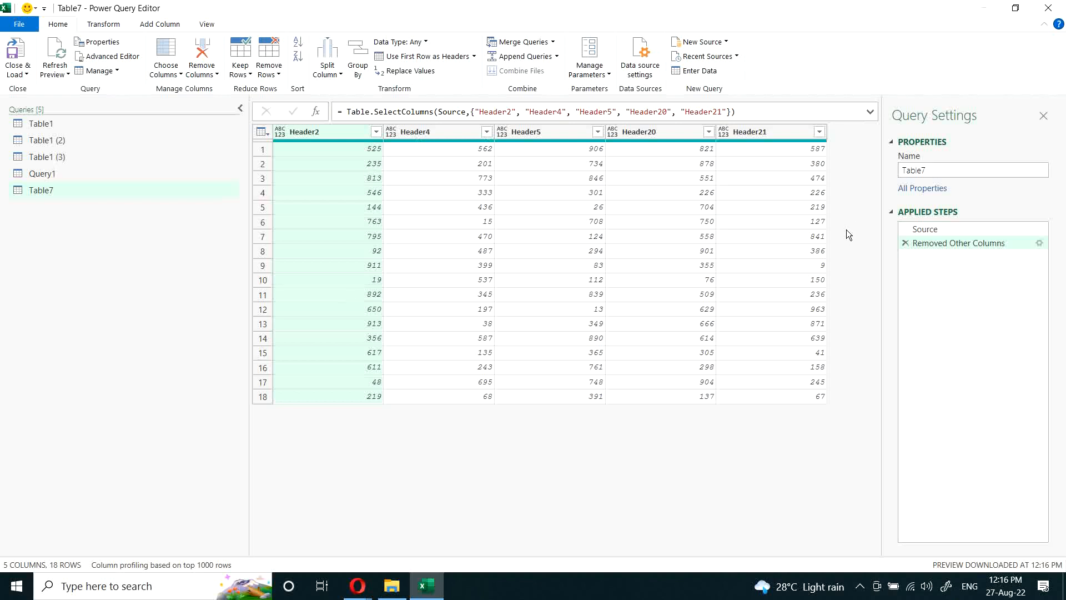
# Step: Check the column names listed in the Table.SelectColumns formula and delete the Removed Other Columns step
pyautogui.click(493, 111)
pyautogui.click(539, 111)
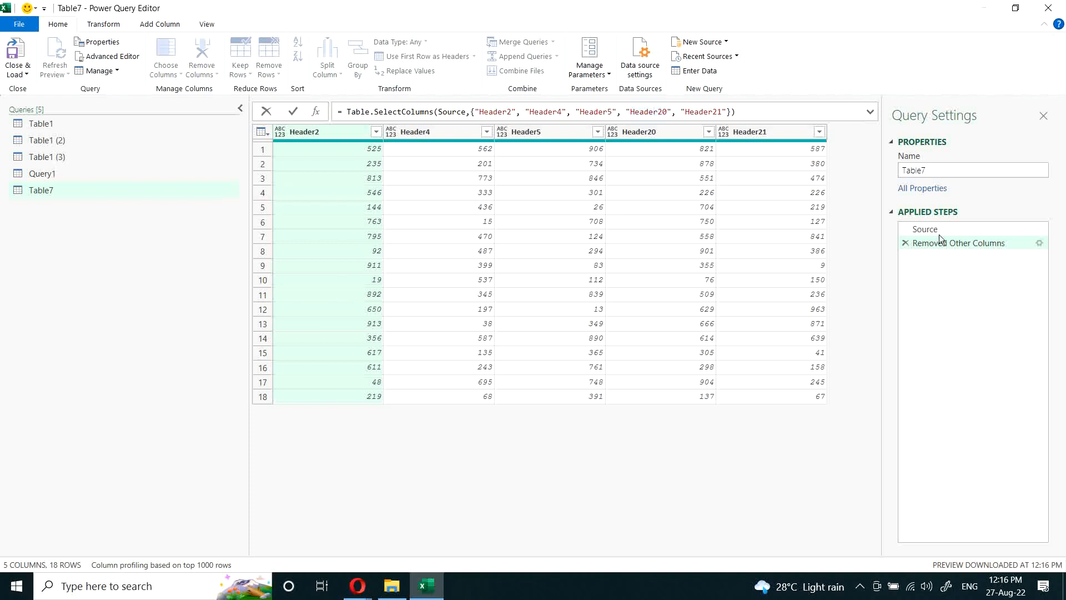
pyautogui.click(903, 243)
pyautogui.click(903, 243)
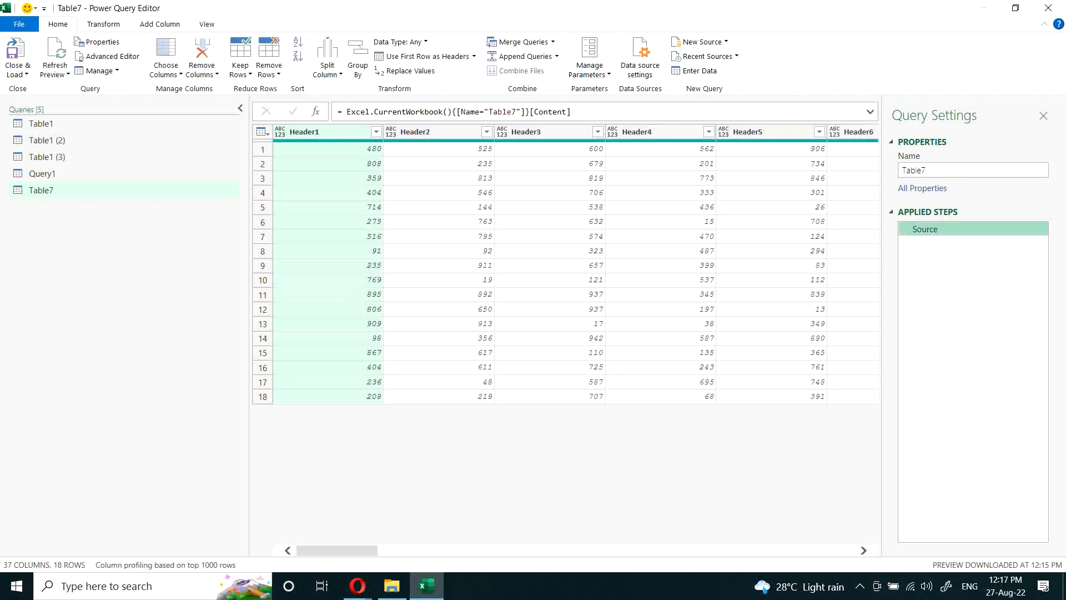
# Step: Close the query editor keeping the changes and return to Sheet4 with the source table
pyautogui.click(1047, 8)
pyautogui.click(548, 313)
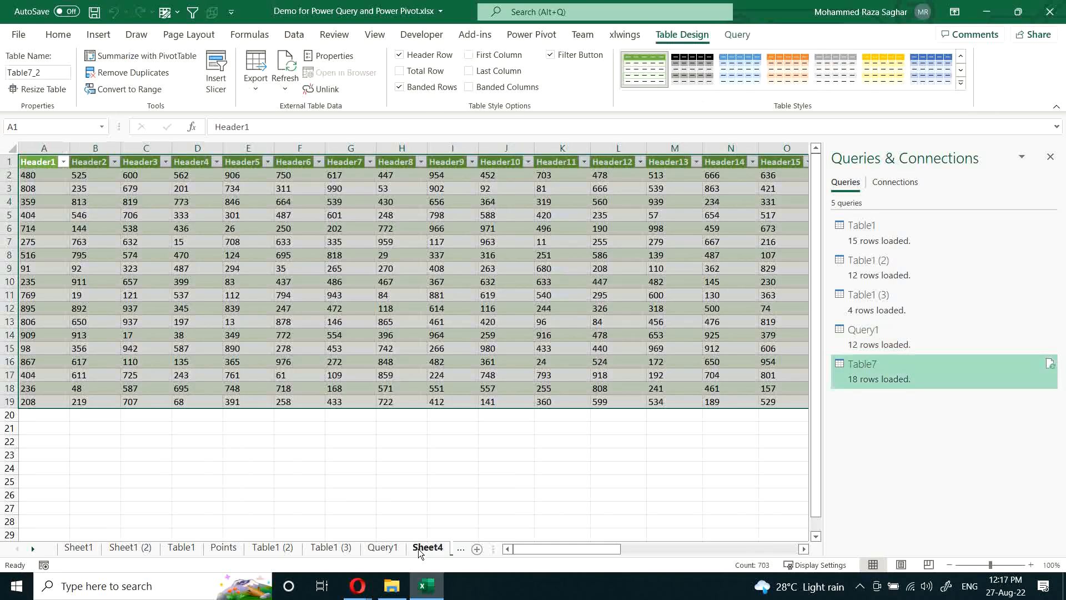
pyautogui.click(427, 547)
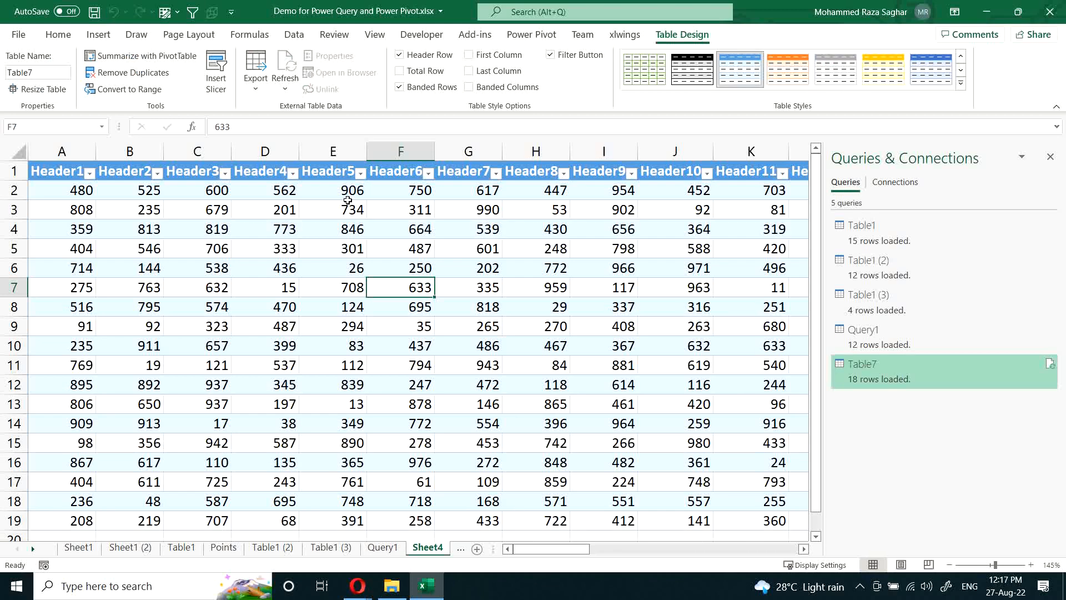
# Step: Copy the Header4, Header8, Header19 and Header21 header cells of the Sheet4 table together
pyautogui.click(253, 171)
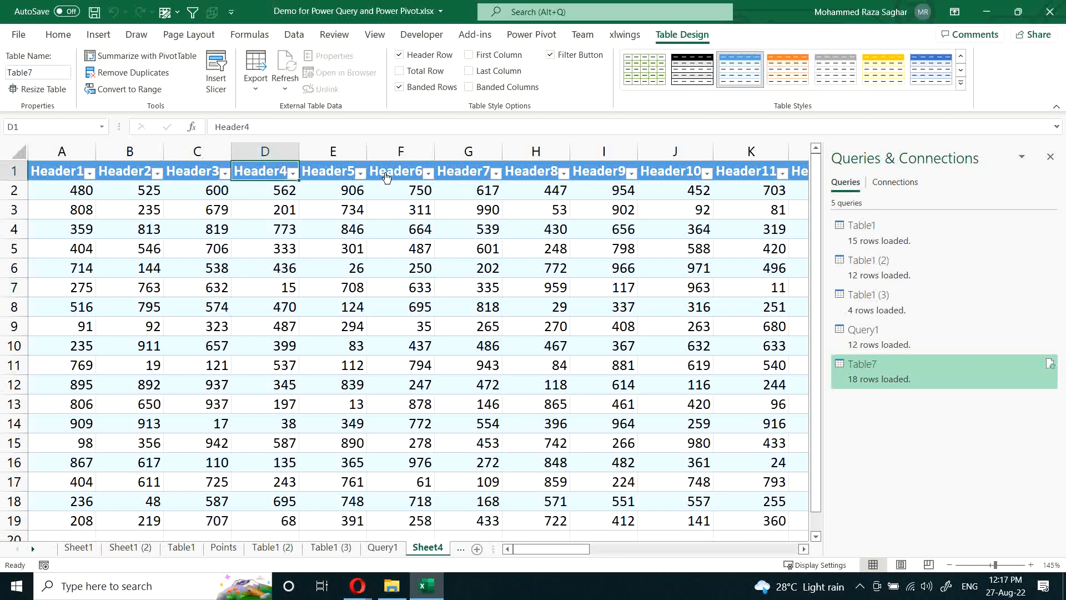
pyautogui.click(526, 166)
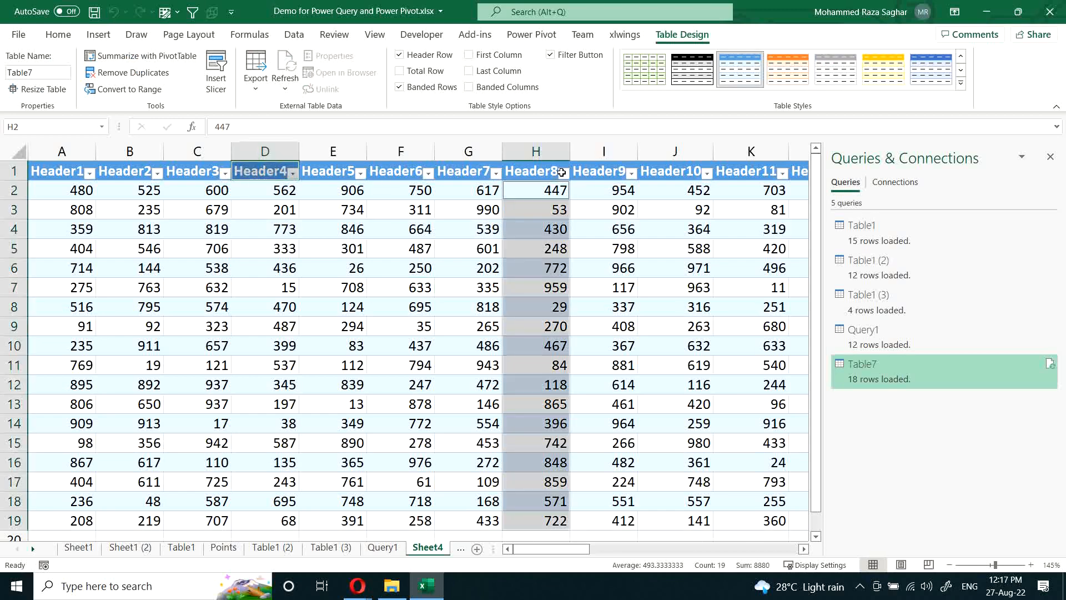
pyautogui.click(531, 171)
pyautogui.click(271, 178)
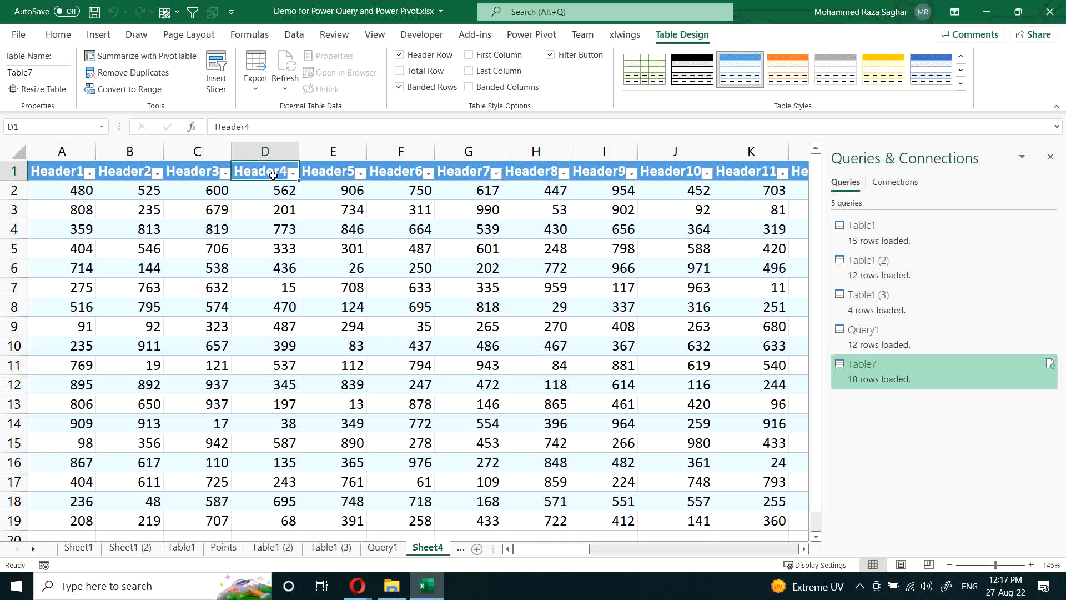
pyautogui.keyDown('ctrl'); pyautogui.click(539, 172); pyautogui.keyUp('ctrl')
pyautogui.click(729, 549)
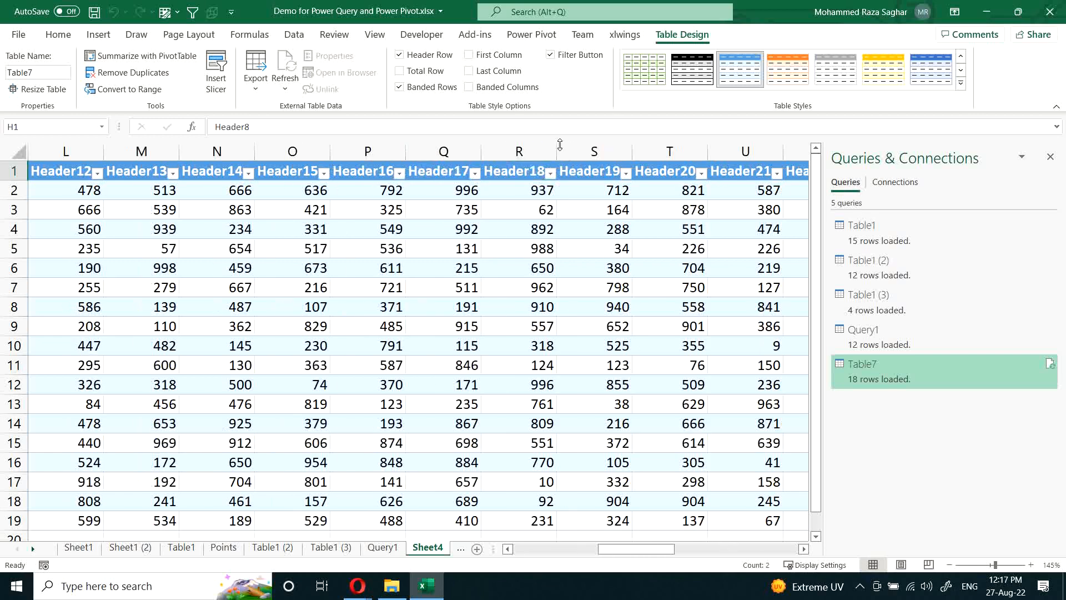
pyautogui.keyDown('ctrl'); pyautogui.click(583, 168); pyautogui.keyUp('ctrl')
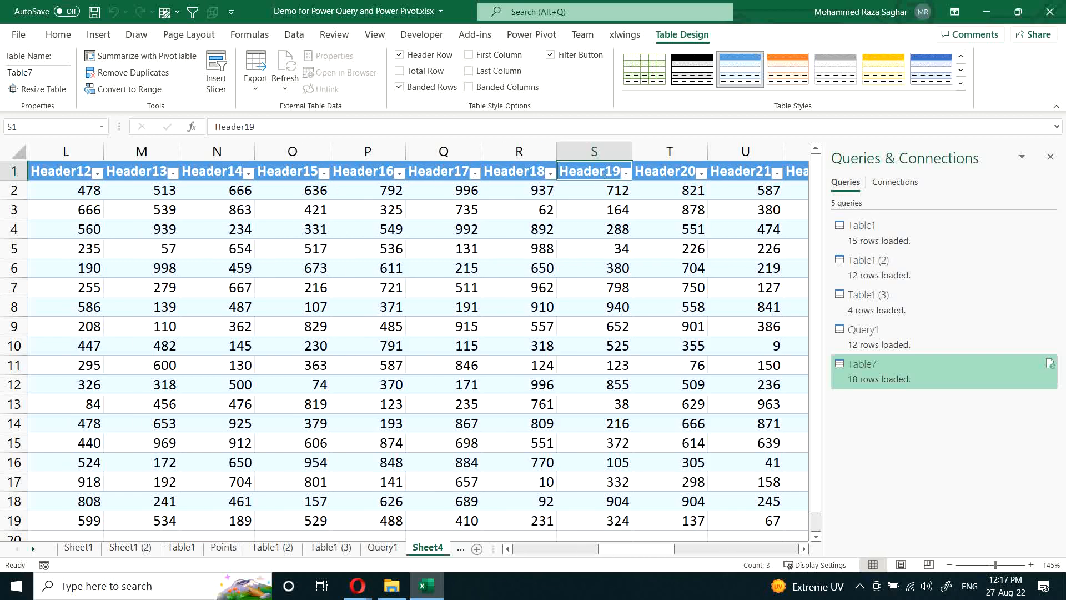
pyautogui.click(747, 550)
pyautogui.keyDown('ctrl'); pyautogui.click(748, 171); pyautogui.keyUp('ctrl')
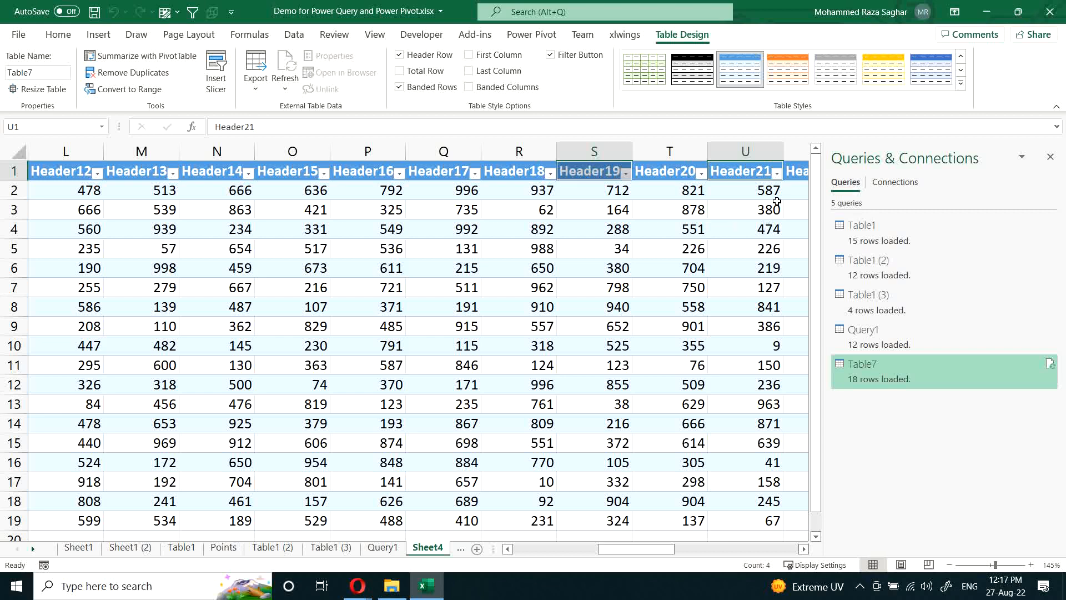
pyautogui.hotkey('ctrl', 'c')
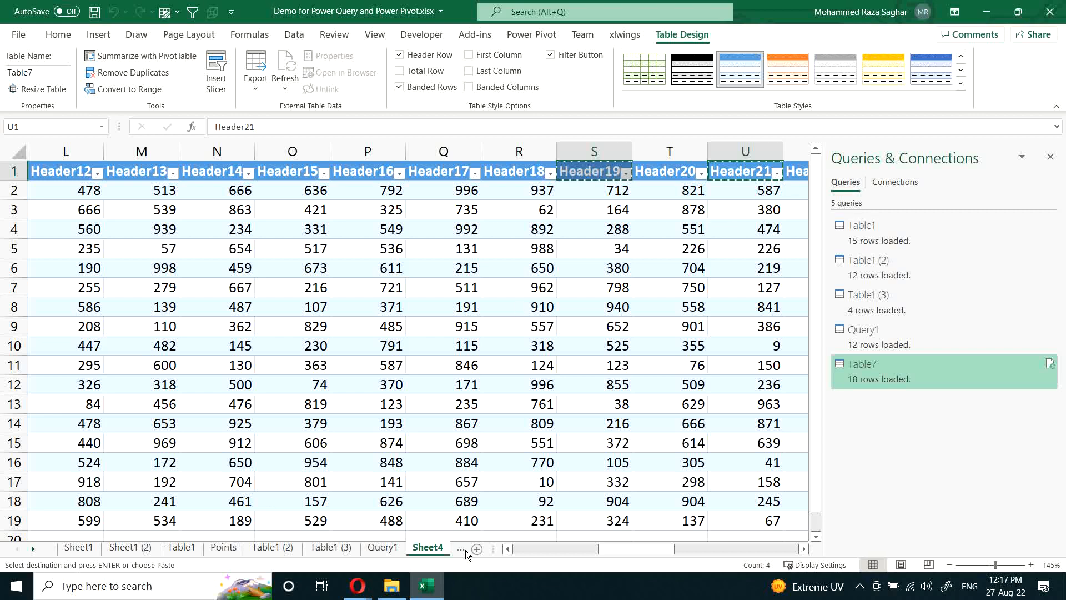
# Step: Paste the copied header names transposed as a vertical list starting in cell AN3, beyond the Header37 column
pyautogui.click(655, 210)
pyautogui.press('Up')
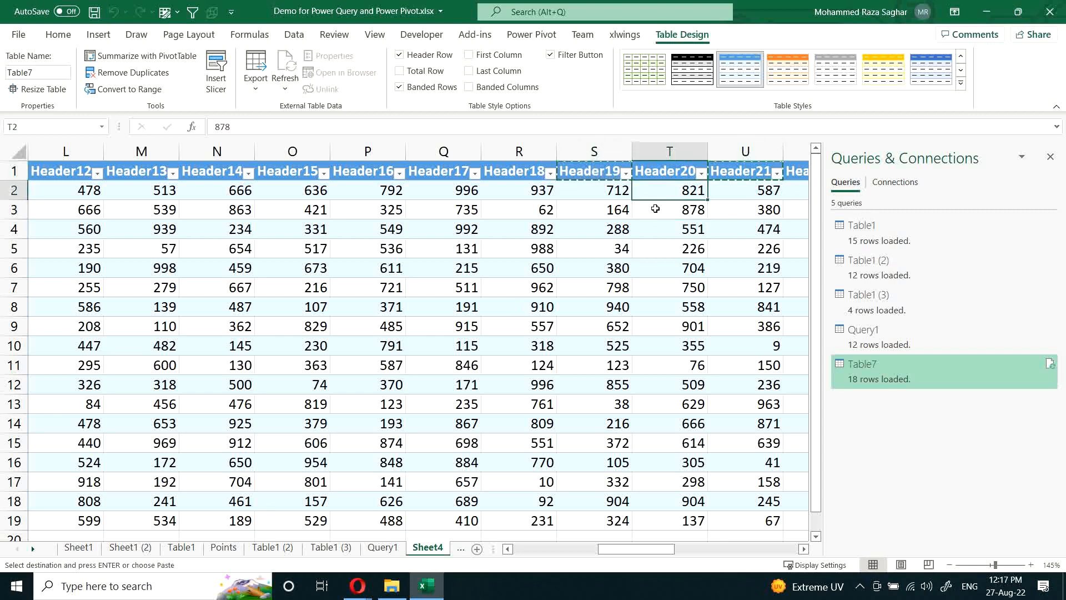
pyautogui.press('Up')
pyautogui.hotkey('ctrl', 'Right')
pyautogui.hotkey('ctrl', 'Right')
pyautogui.press('Left')
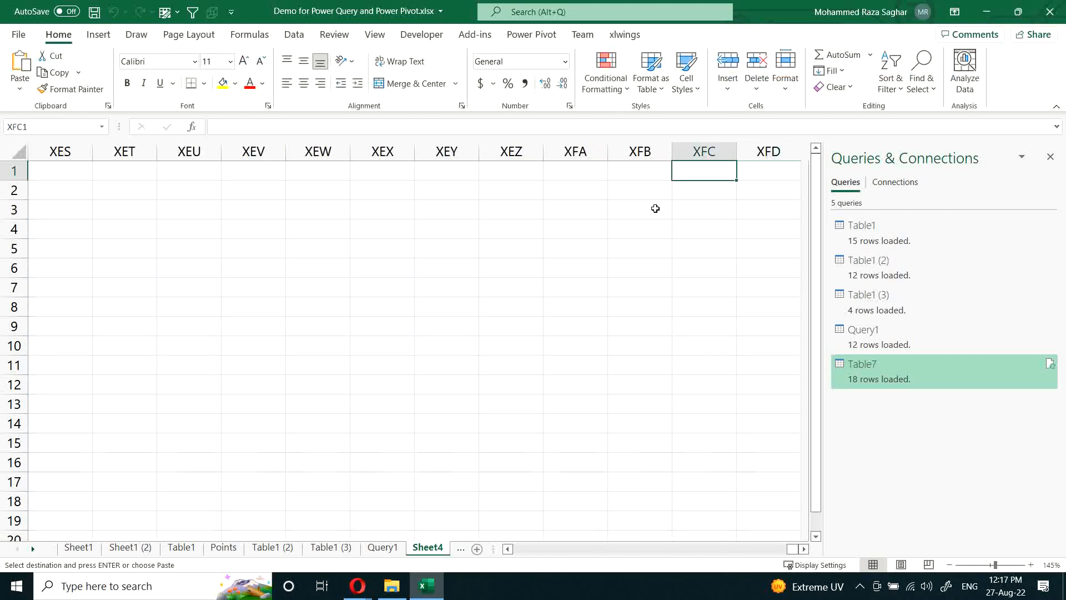
pyautogui.hotkey('ctrl', 'Left')
pyautogui.press('Right')
pyautogui.press('Right')
pyautogui.press('Down')
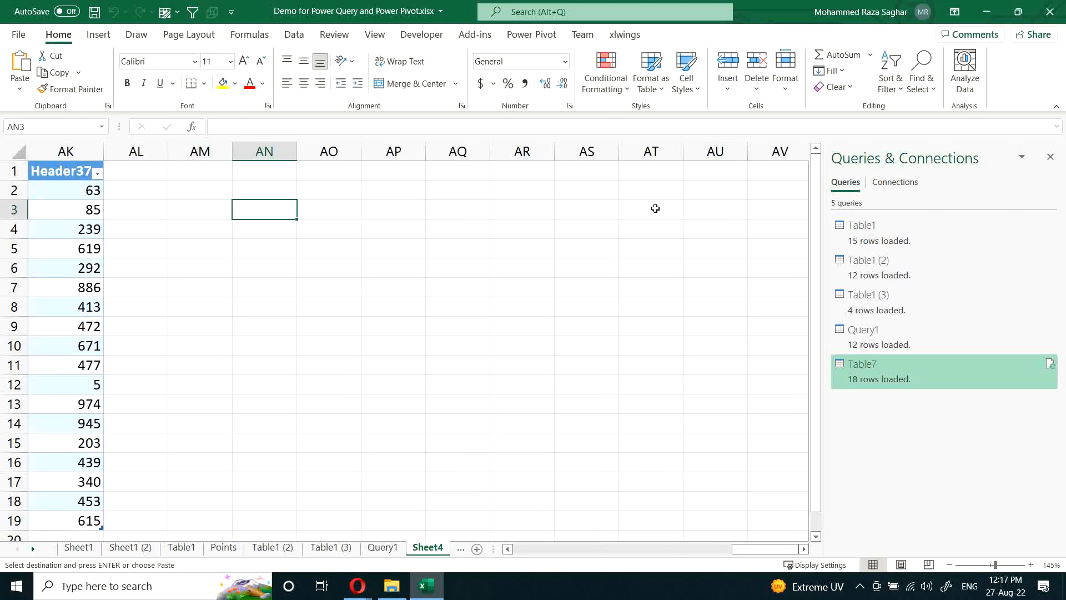
pyautogui.hotkey('ctrl', 'v')
# Step: Title the list "Headers" in AN2 and convert AN2:AN6 into a table with headers
pyautogui.press('Up')
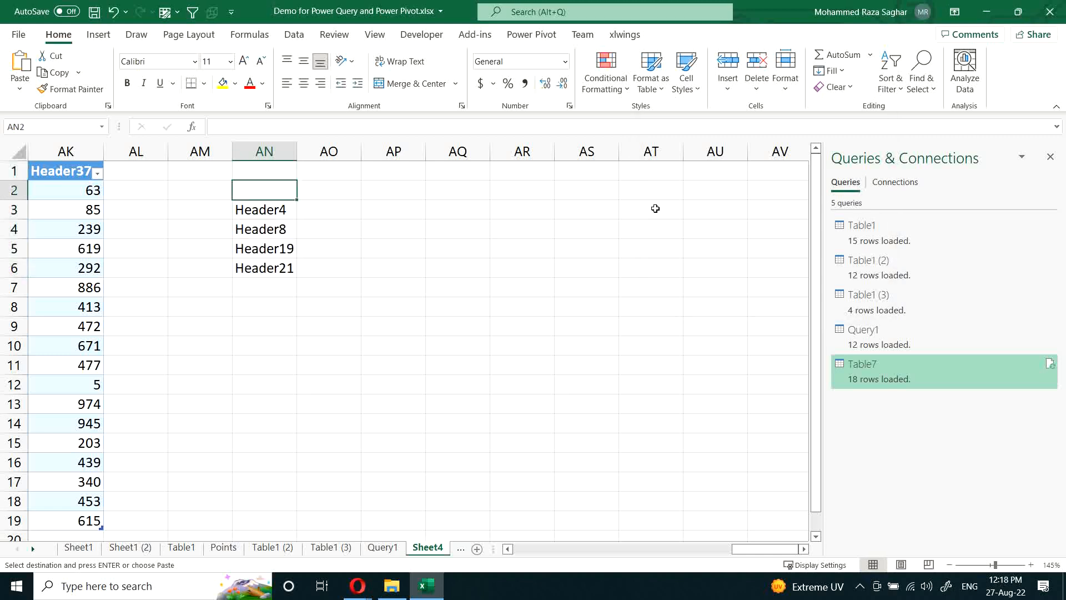
pyautogui.write('H')
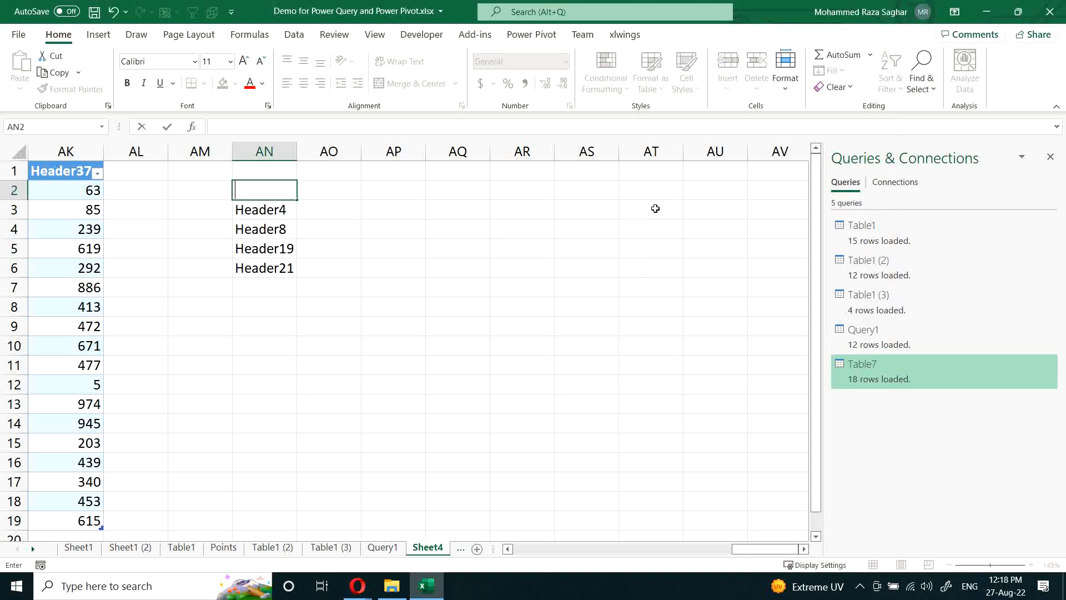
pyautogui.write('eaders')
pyautogui.press('Return')
pyautogui.press('Up')
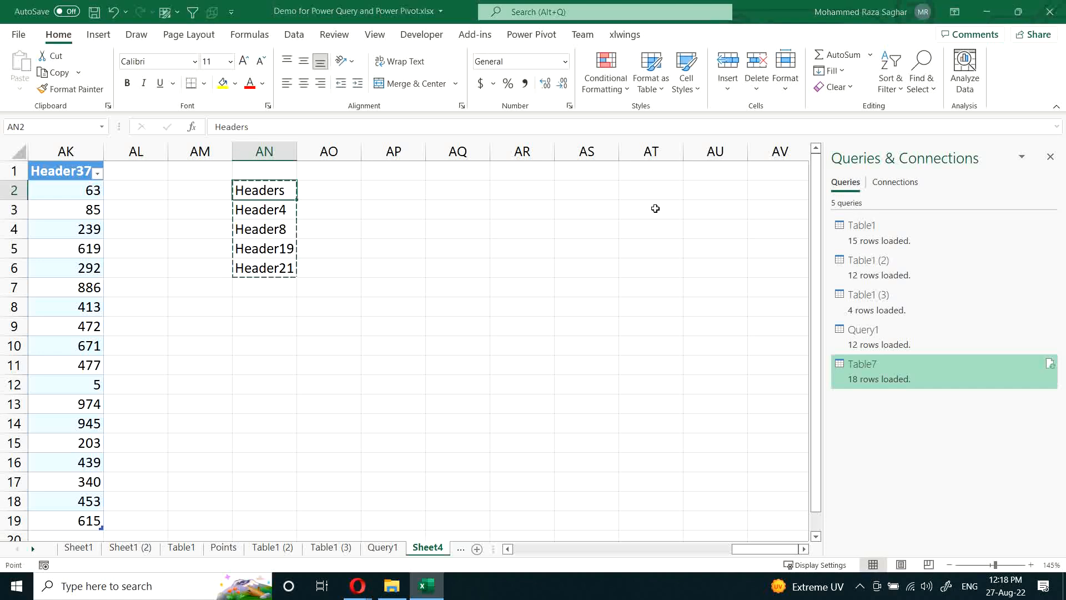
pyautogui.hotkey('ctrl', 't')
pyautogui.click(729, 244)
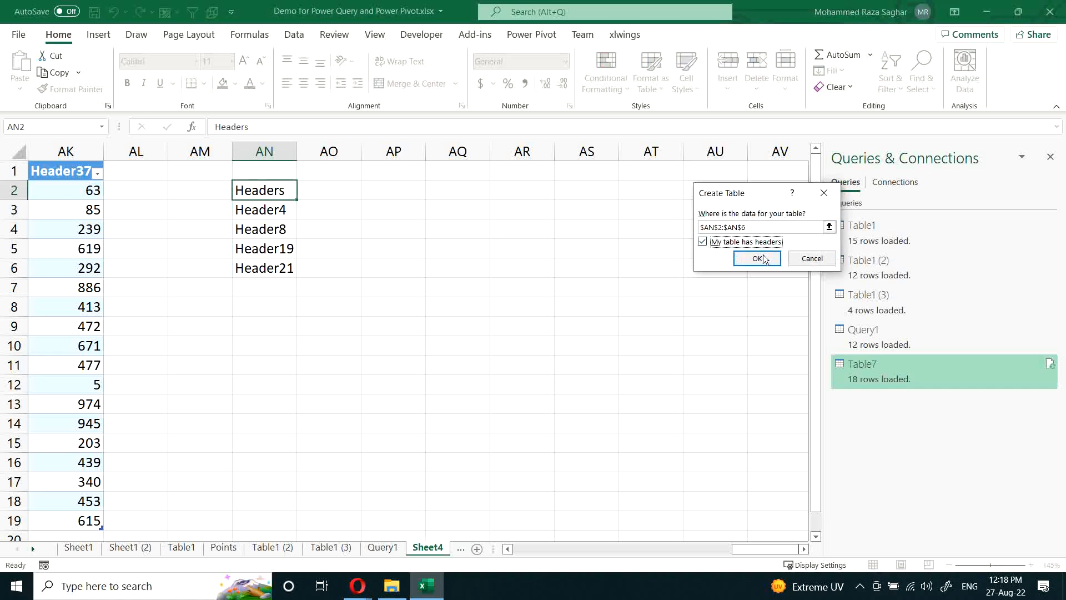
pyautogui.click(757, 259)
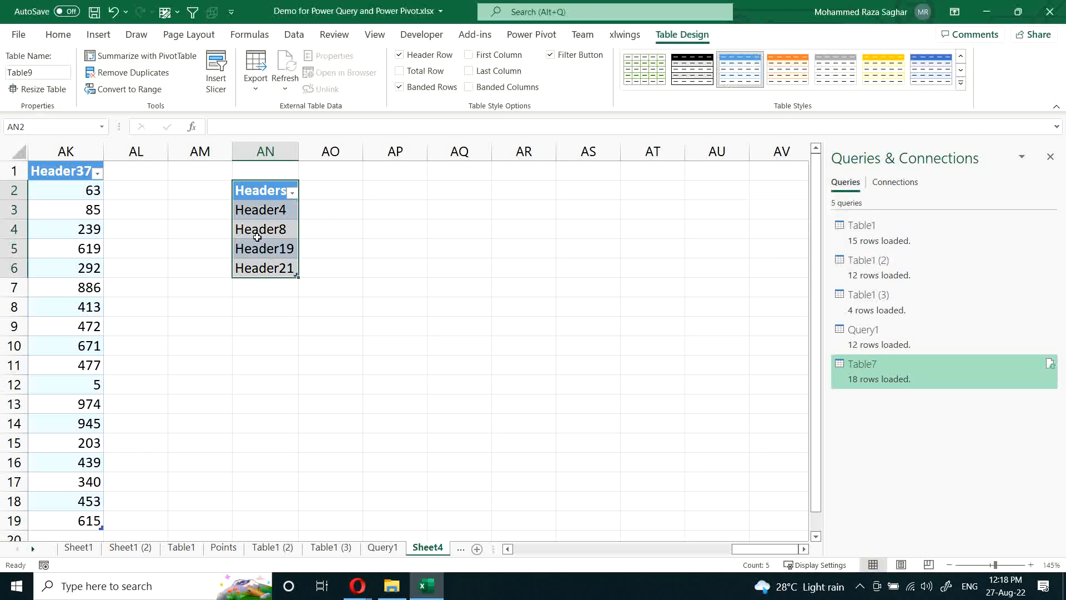
# Step: Load the new Headers table into the Power Query Editor and append [Headers] to its Source formula to turn it into a list
pyautogui.click(257, 238)
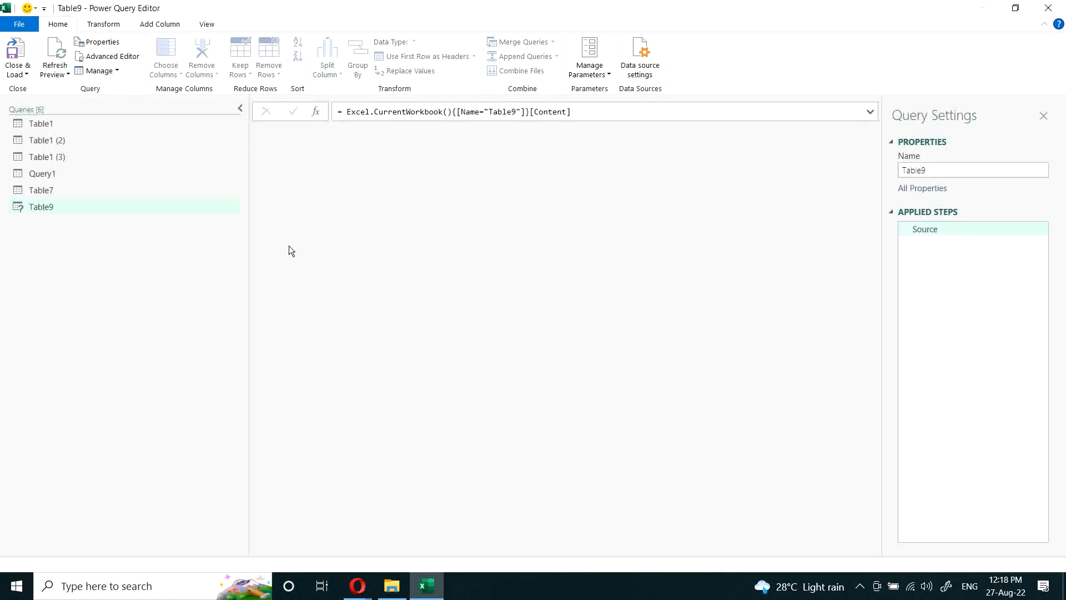
pyautogui.click(628, 110)
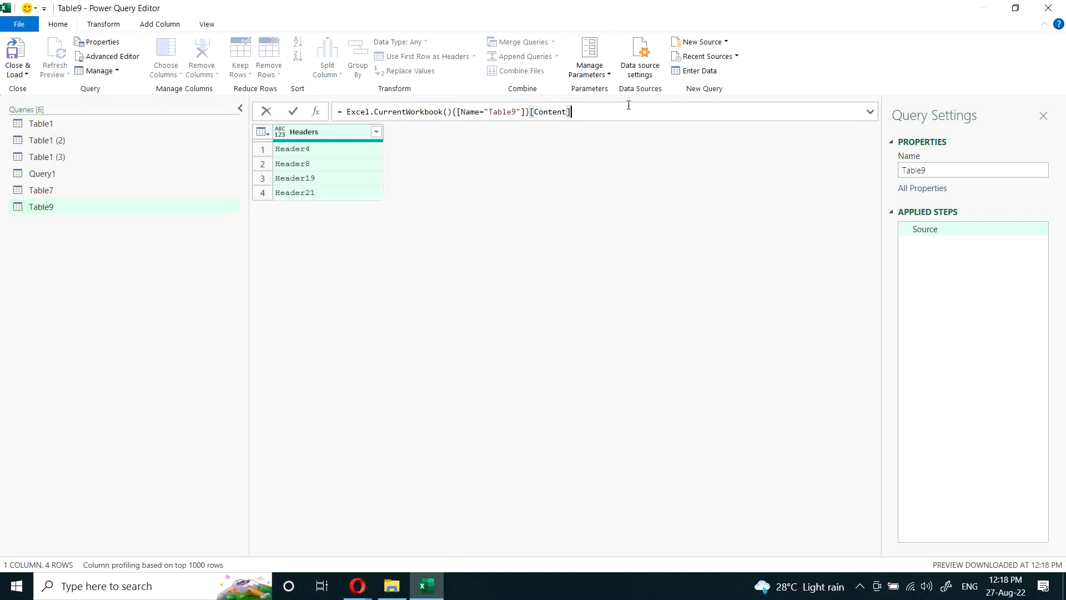
pyautogui.write('[Headers')
pyautogui.press('Return')
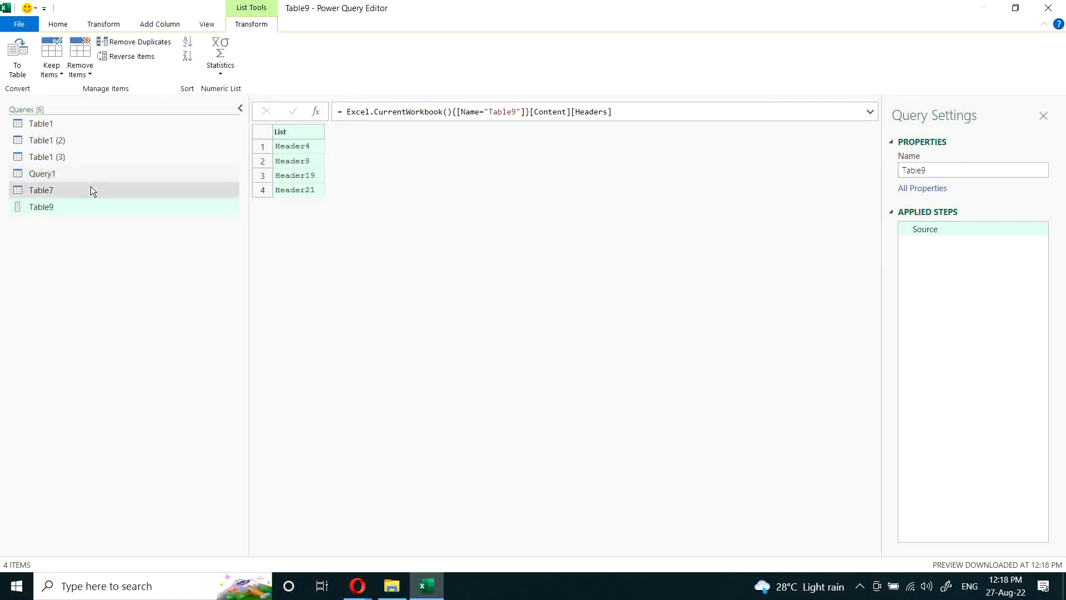
# Step: Rename the Table9 list query as Headers
pyautogui.doubleClick(52, 206)
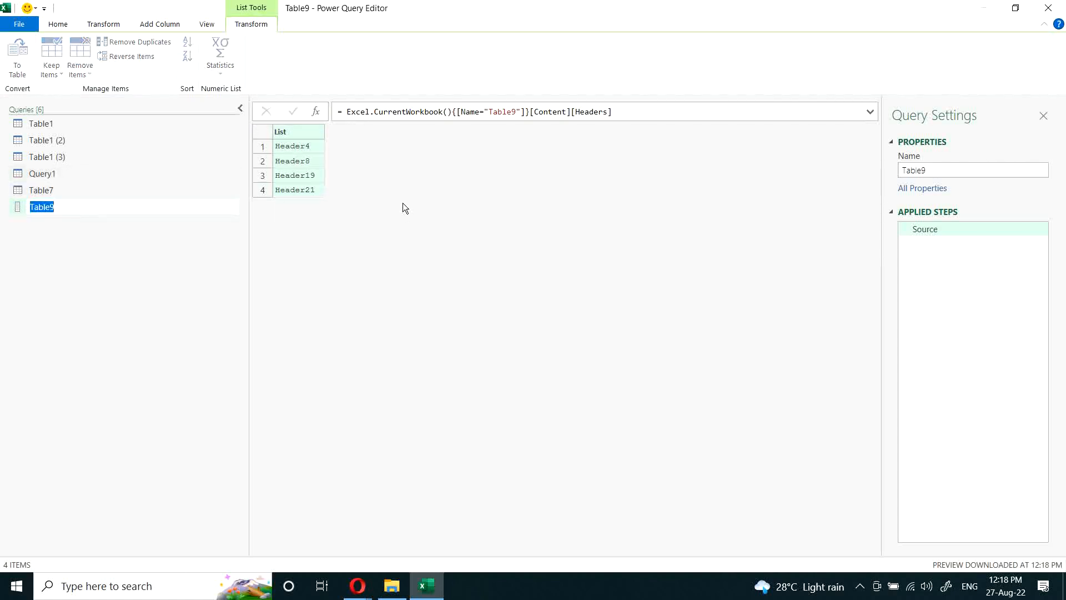
pyautogui.write('Headers')
pyautogui.press('Return')
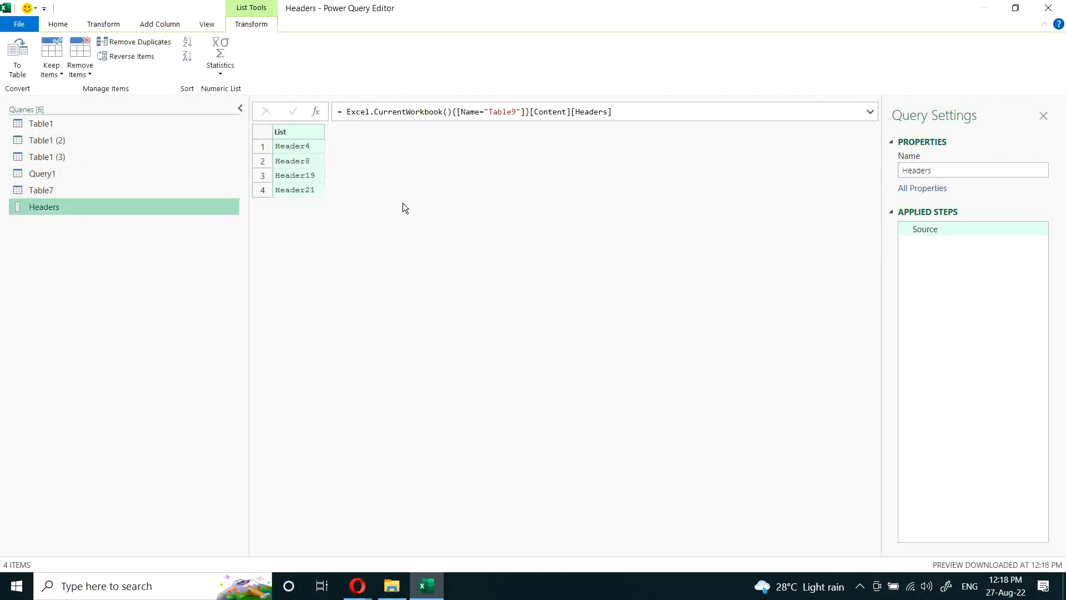
# Step: In the Table7 query, wrap the Source expression in Table.SelectColumns with the Headers list as the columns argument
pyautogui.click(48, 191)
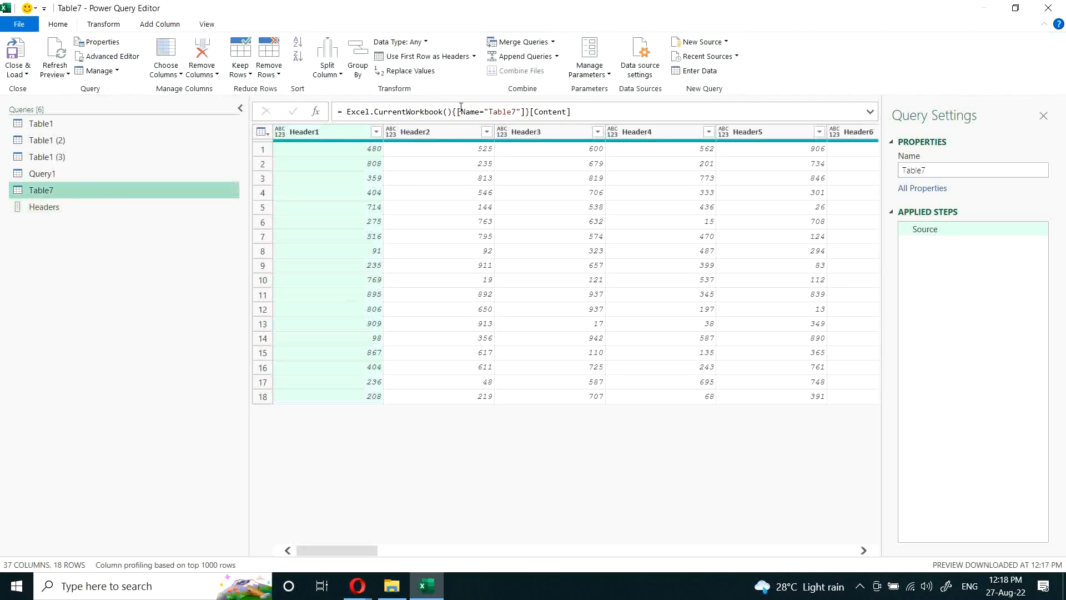
pyautogui.moveTo(343, 111); pyautogui.dragTo(629, 115)
pyautogui.press('BackSpace')
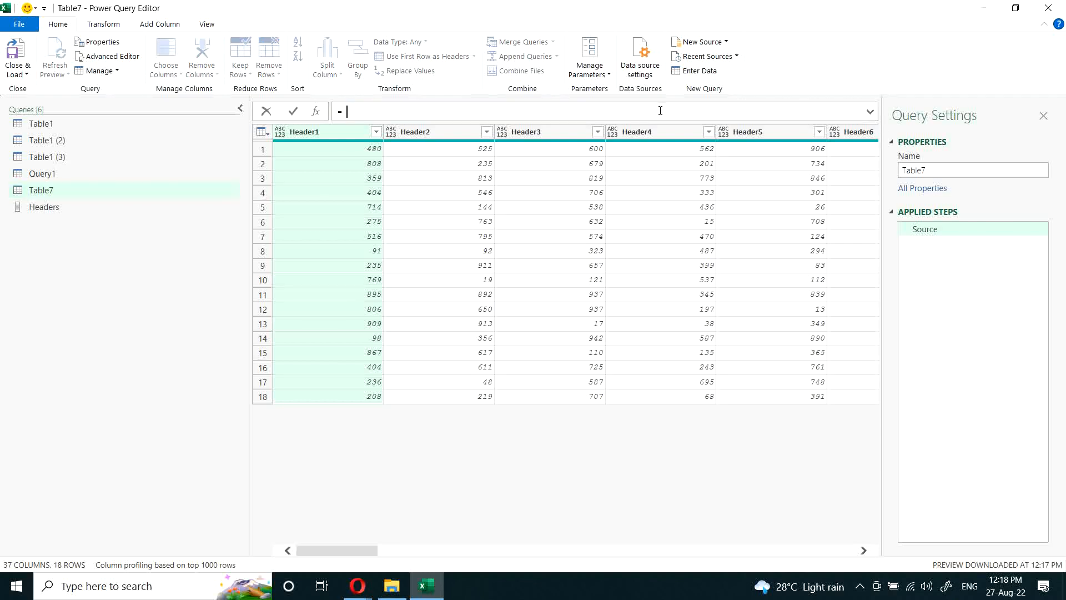
pyautogui.write('TA')
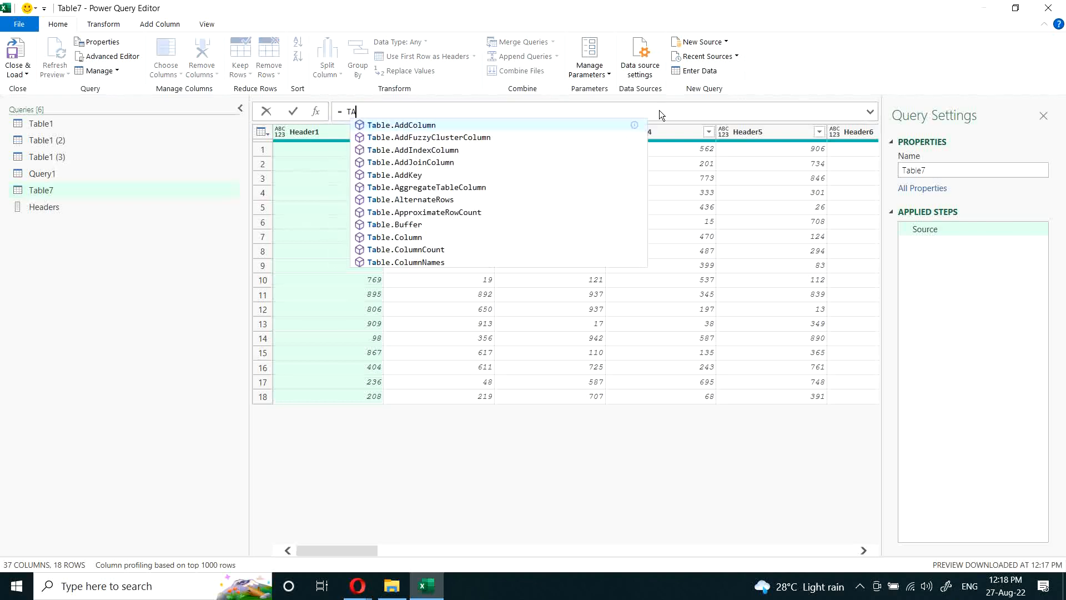
pyautogui.write('le.sel')
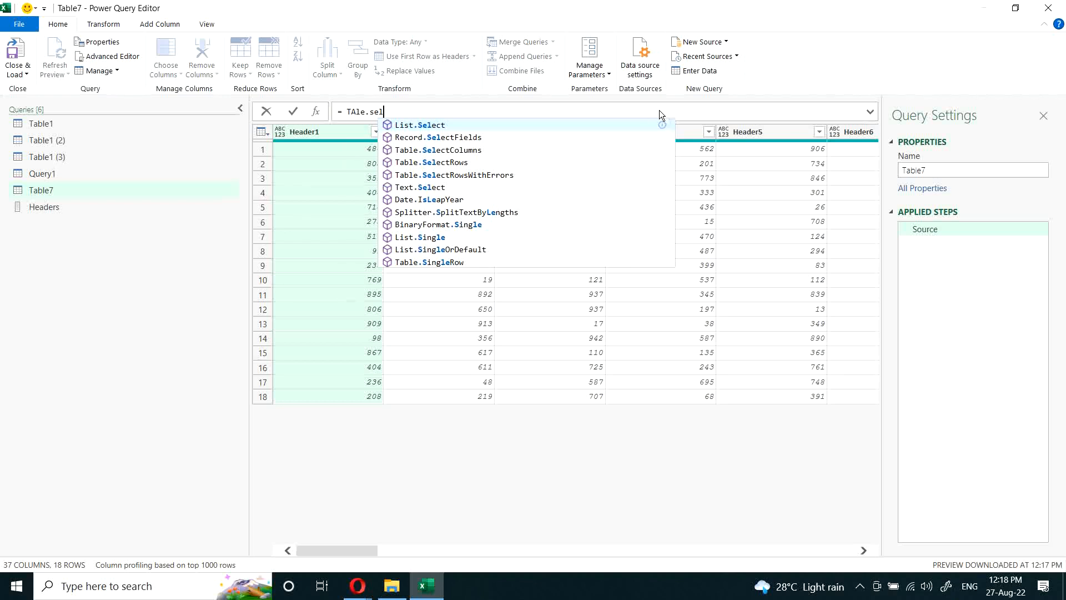
pyautogui.press('Down')
pyautogui.press('Down')
pyautogui.press('Tab')
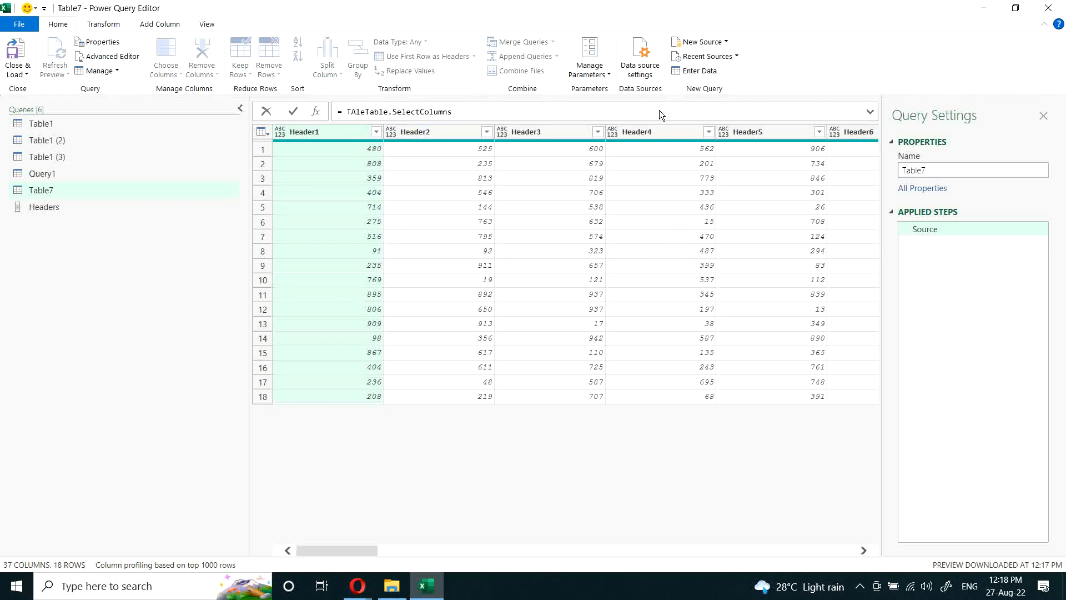
pyautogui.write('(')
pyautogui.hotkey('ctrl', 'v')
pyautogui.write(',')
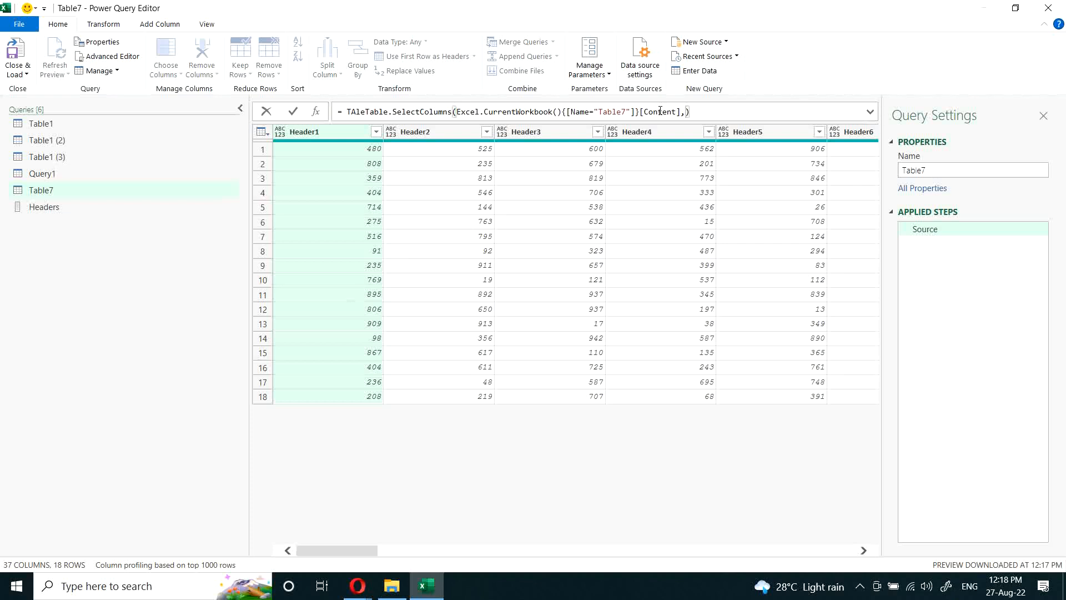
pyautogui.write('Headers')
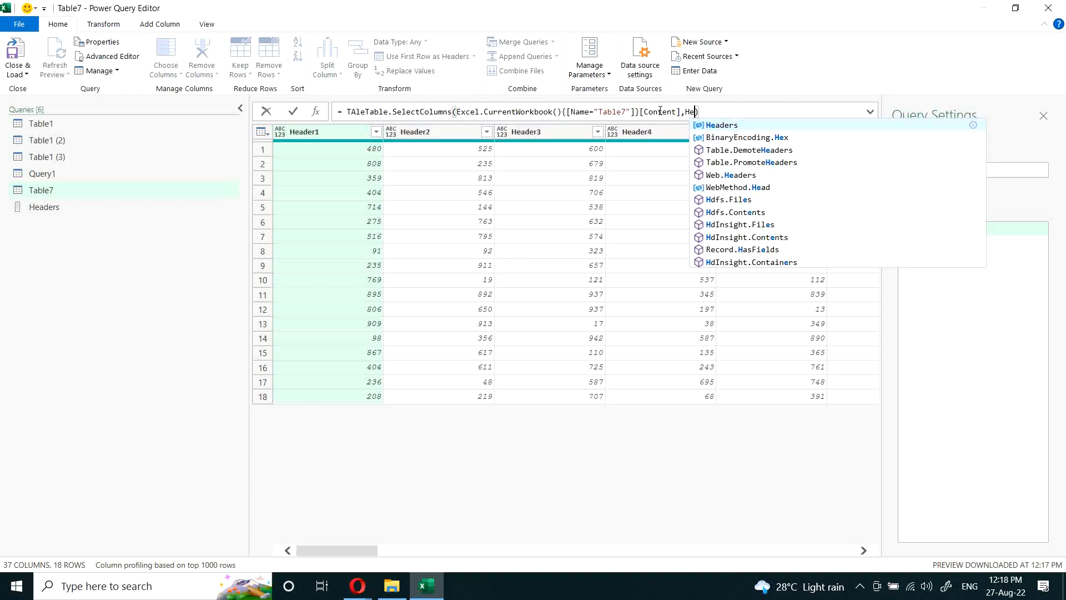
pyautogui.click(556, 458)
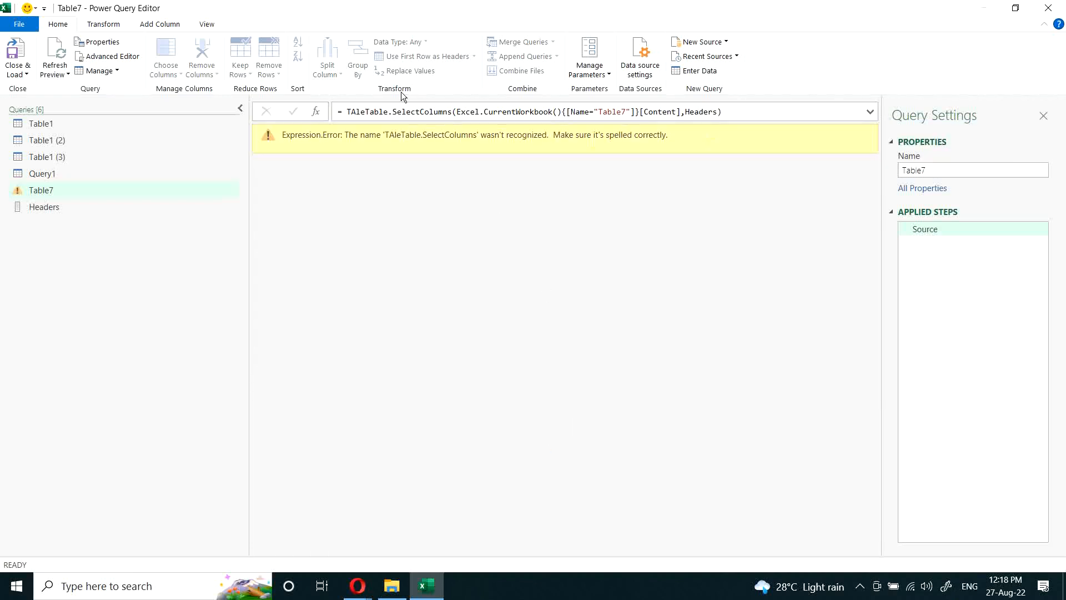
# Step: Remove the stray "TAle" prefix before Table.SelectColumns in the Table7 Source formula and apply the correction
pyautogui.click(365, 112)
pyautogui.press('BackSpace')
pyautogui.press('BackSpace')
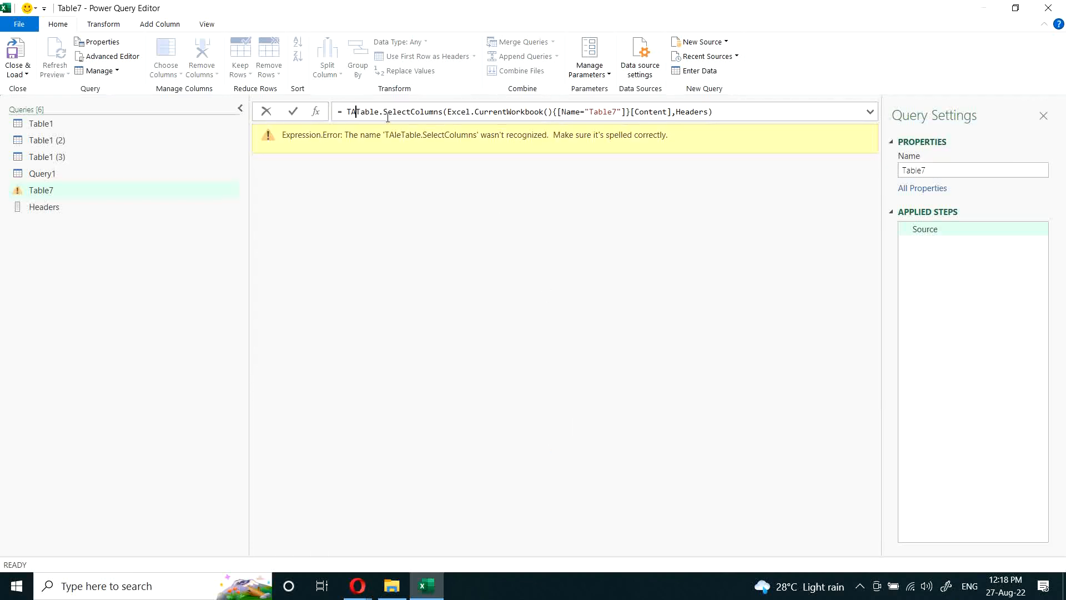
pyautogui.press('BackSpace')
pyautogui.press('BackSpace')
pyautogui.click(459, 235)
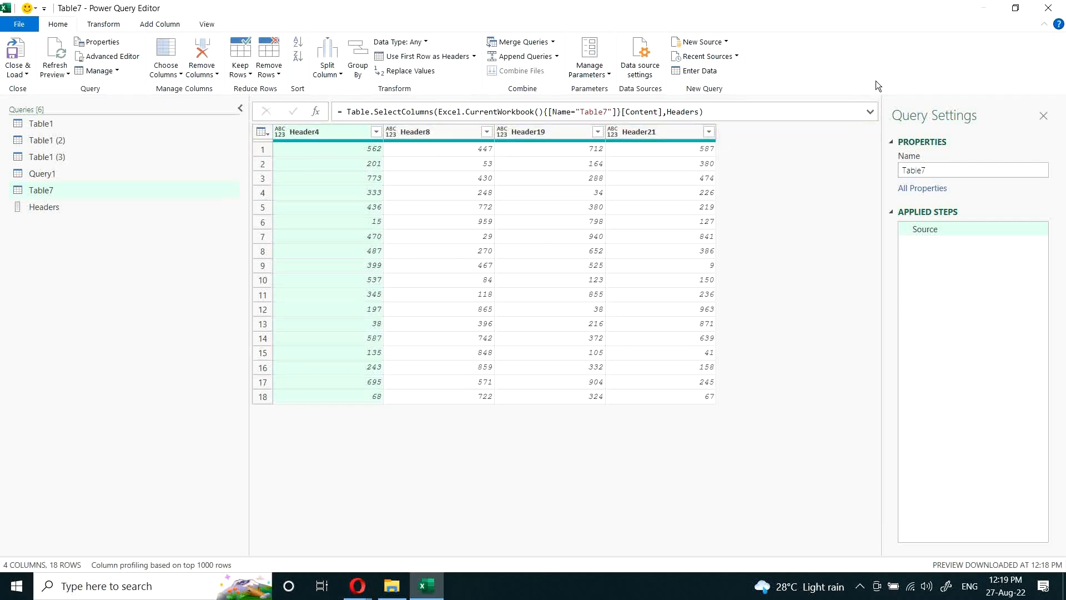
# Step: Close the query editor keeping the changes and display the loaded Table7 sheet
pyautogui.click(1048, 8)
pyautogui.click(561, 312)
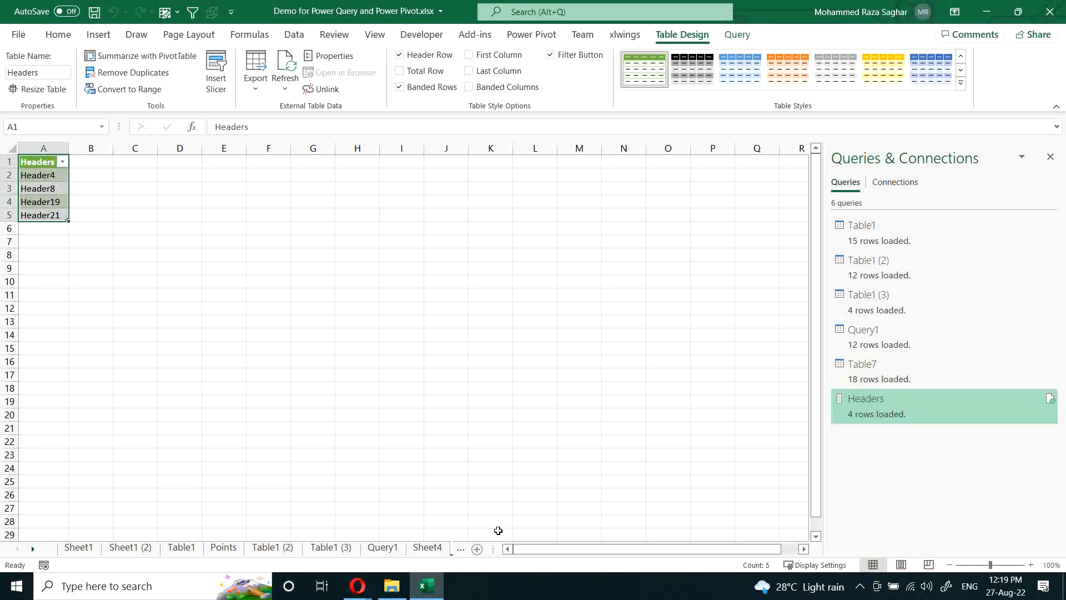
pyautogui.click(423, 550)
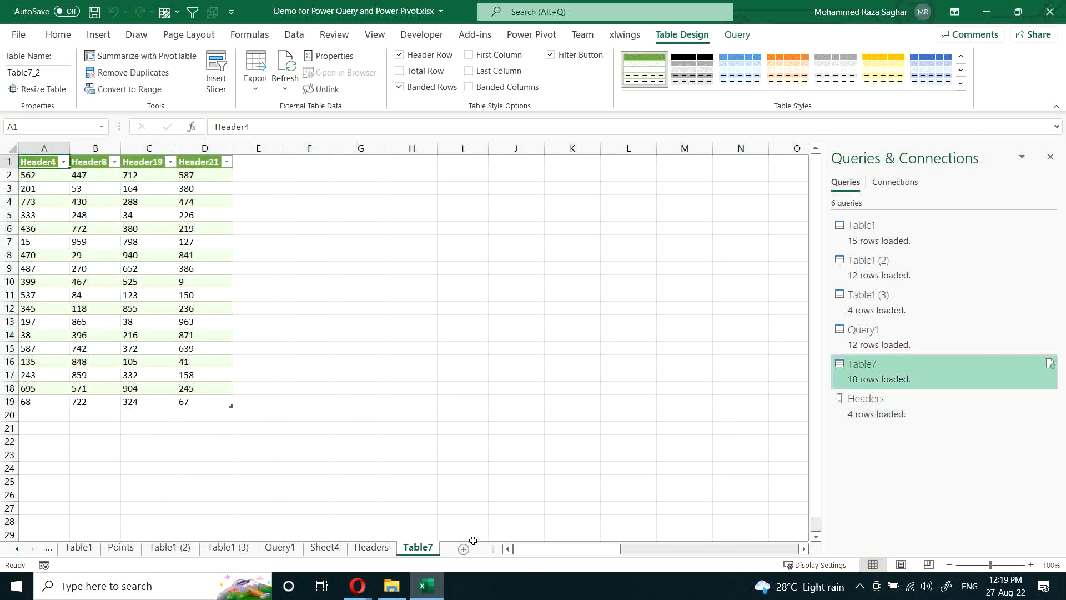
# Step: Delete the Headers sheet from the workbook, confirming the permanent removal
pyautogui.click(370, 548)
pyautogui.rightClick(368, 552)
pyautogui.click(394, 379)
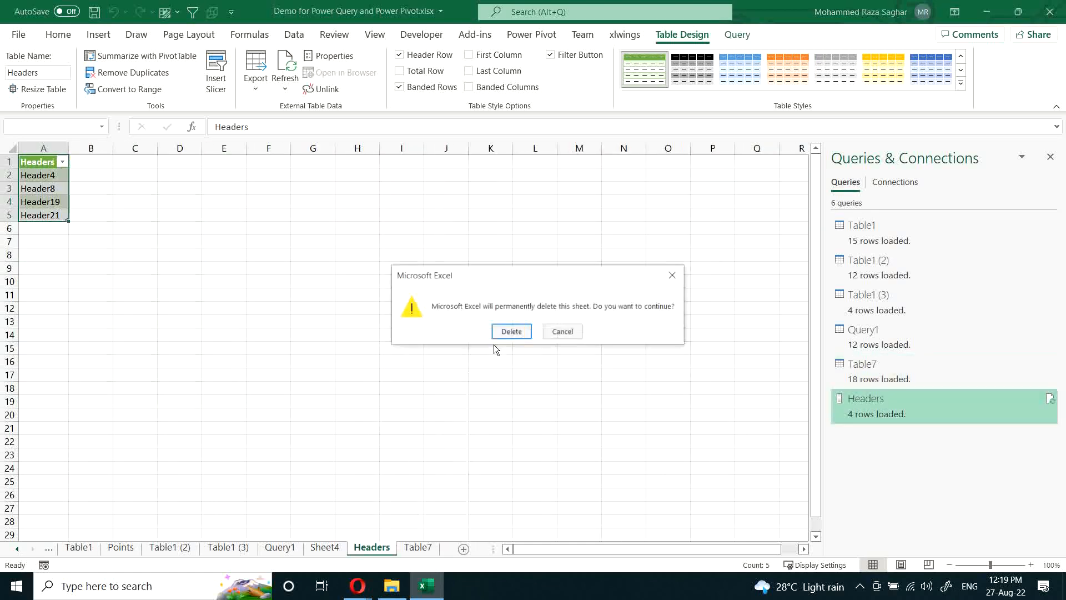
pyautogui.click(500, 336)
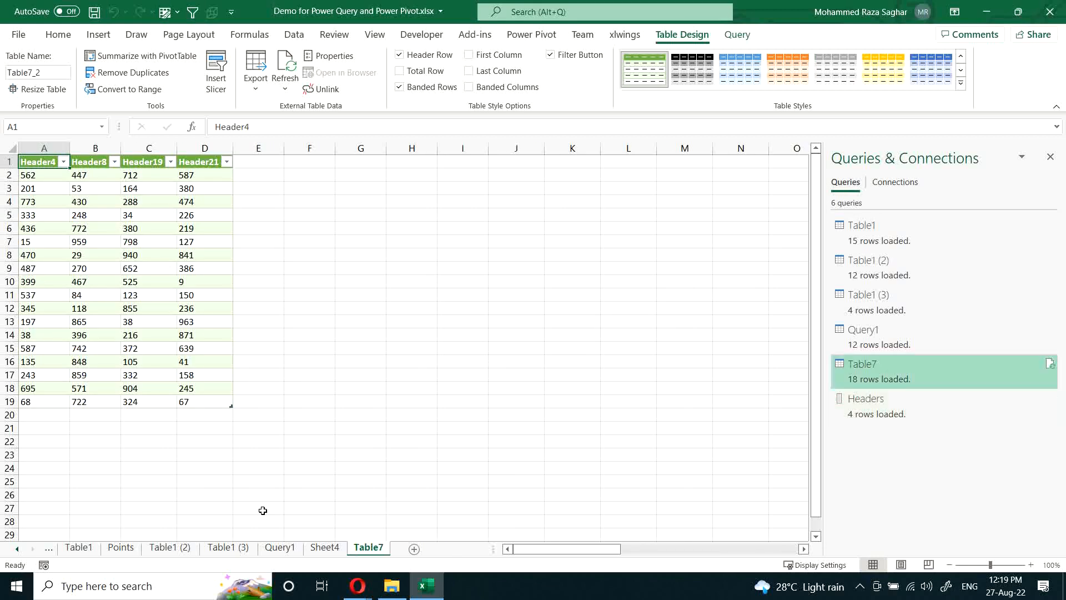
# Step: In the Headers table on Sheet4, insert a copy of Header21 above the Header4 entry
pyautogui.click(338, 548)
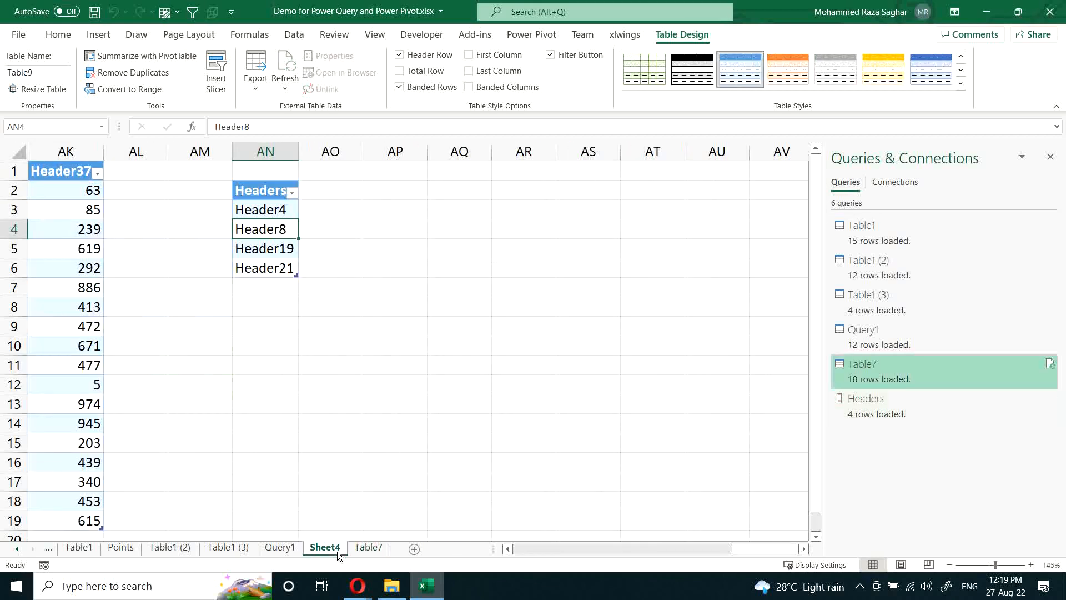
pyautogui.click(272, 270)
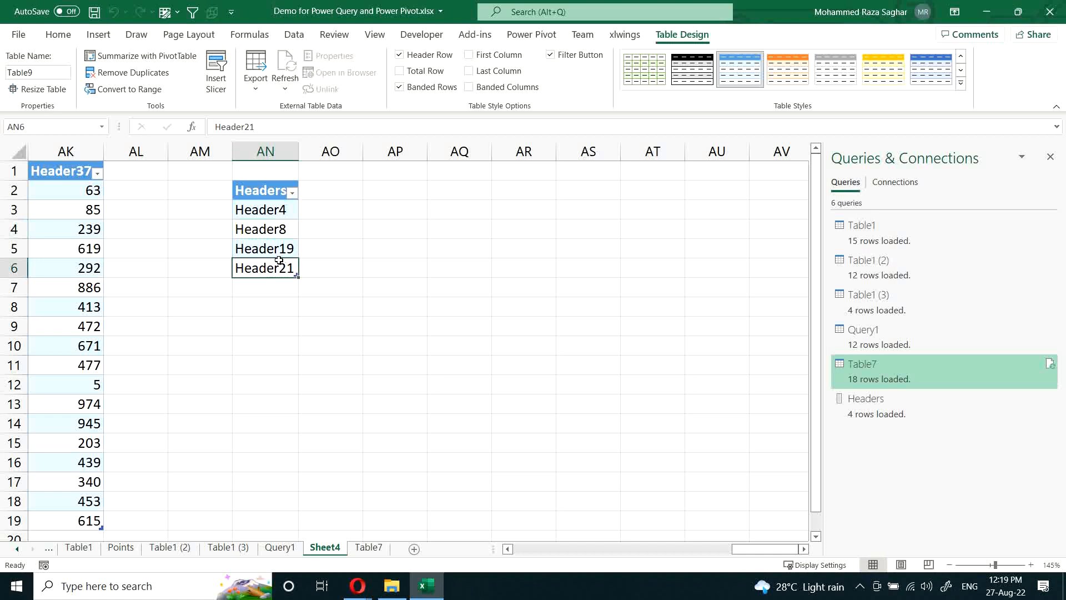
pyautogui.moveTo(277, 261); pyautogui.dragTo(277, 203)
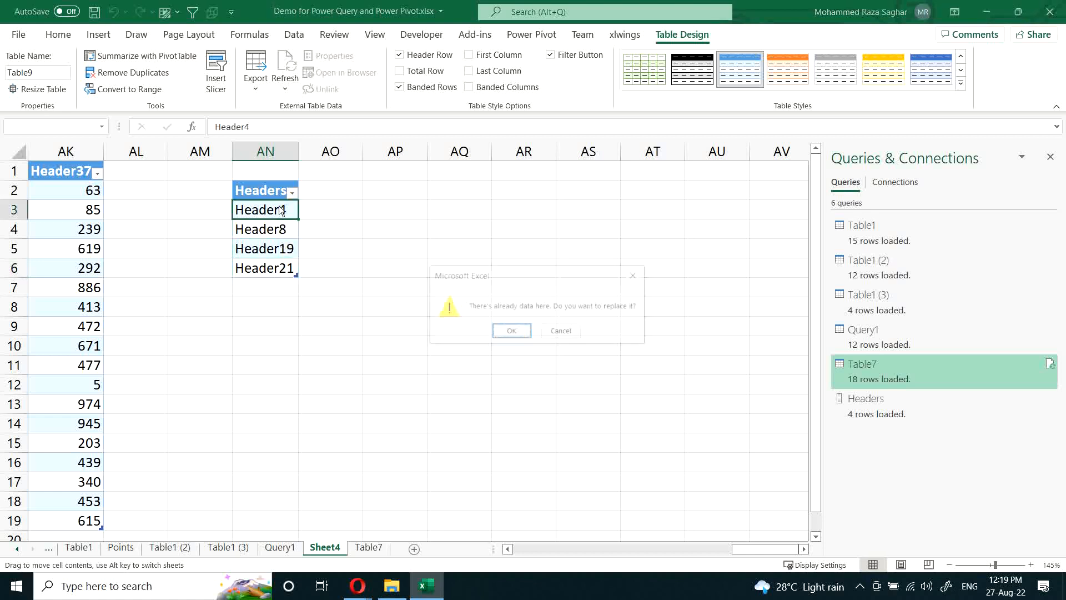
pyautogui.press('Escape')
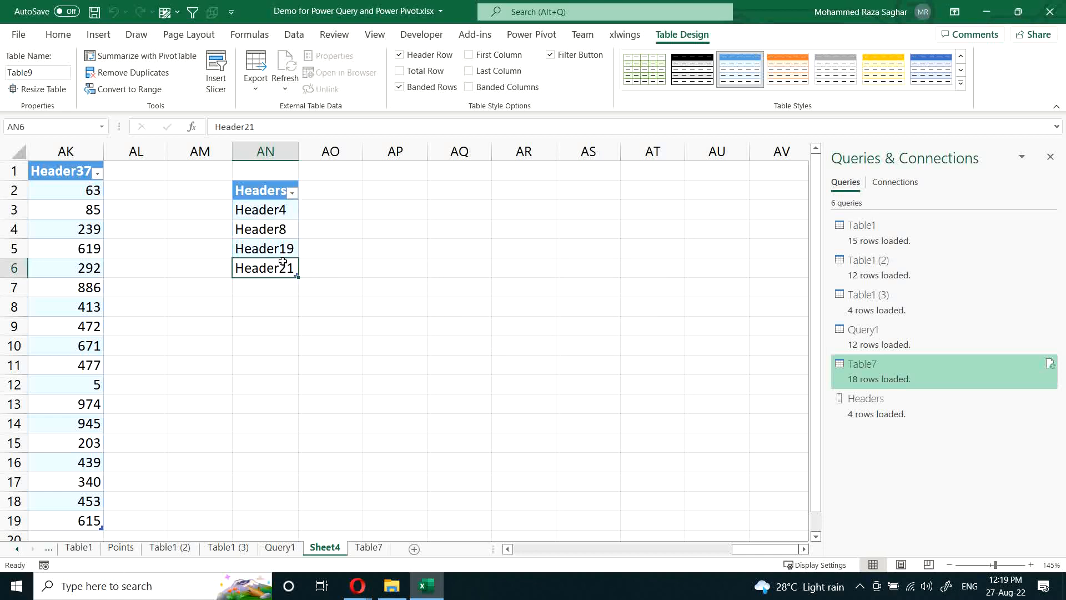
pyautogui.moveTo(281, 261); pyautogui.dragTo(273, 211)
# Step: Change the last entry of the Headers table to Header14
pyautogui.click(274, 288)
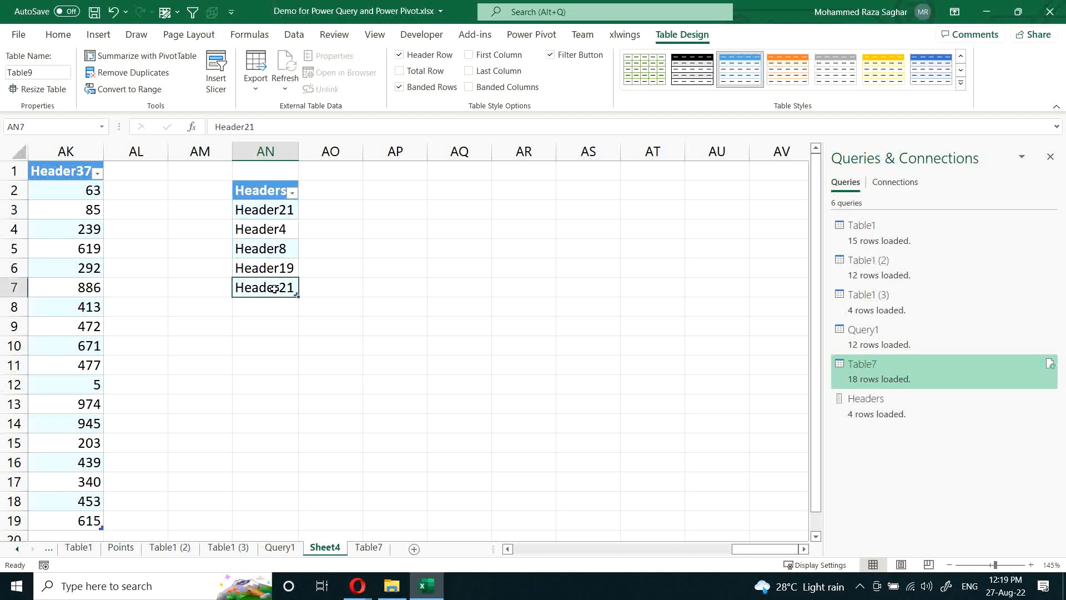
pyautogui.doubleClick(281, 288)
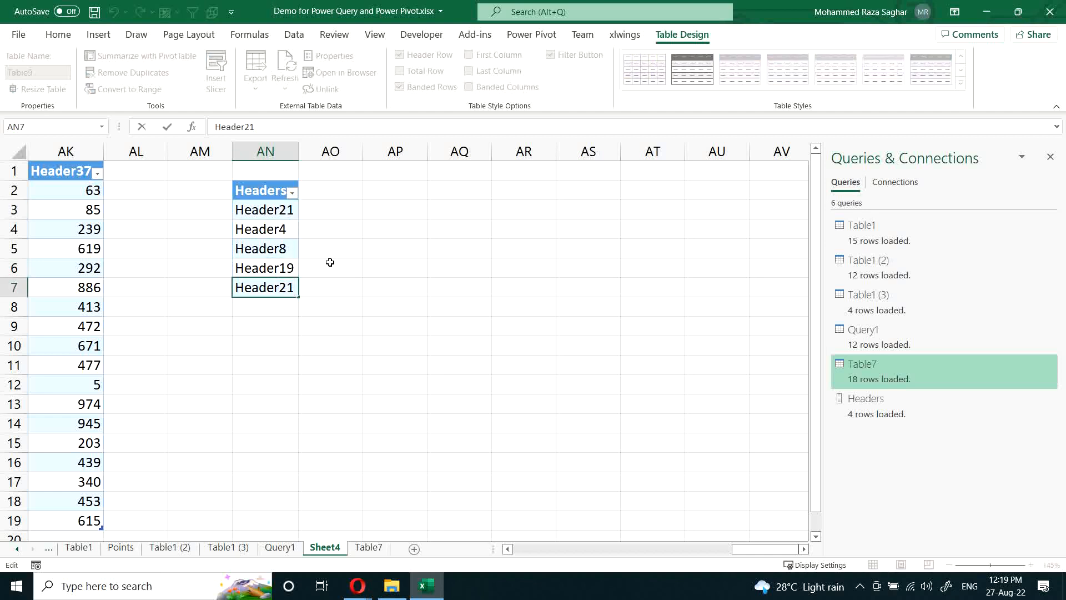
pyautogui.press('BackSpace')
pyautogui.press('BackSpace')
pyautogui.write('14')
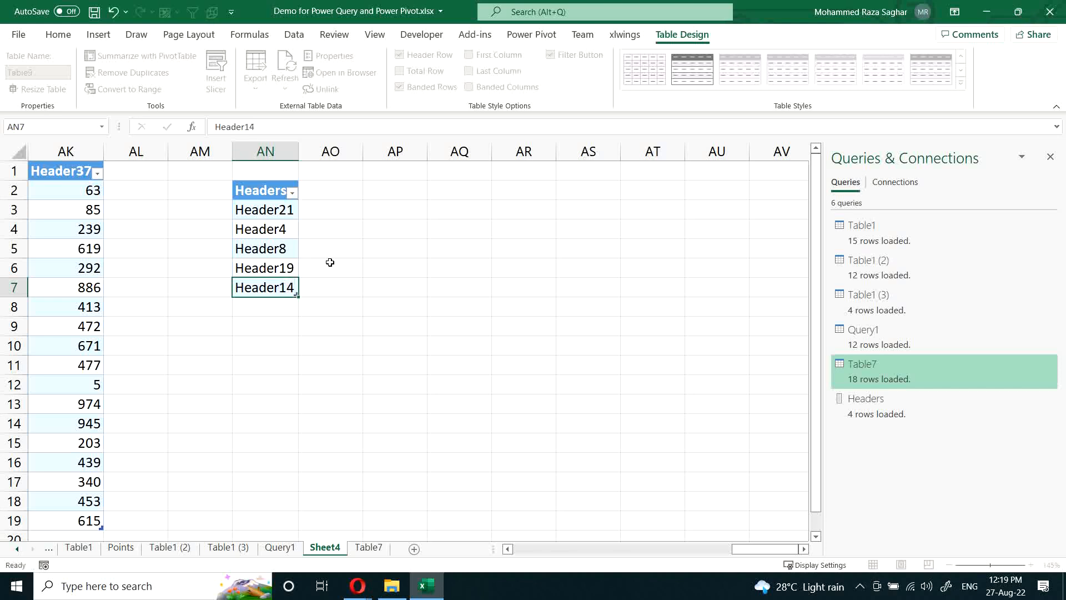
pyautogui.press('Return')
# Step: Refresh the loaded table on the Table7 sheet and check its Header14 and Header21 columns
pyautogui.moveTo(289, 209); pyautogui.dragTo(278, 287)
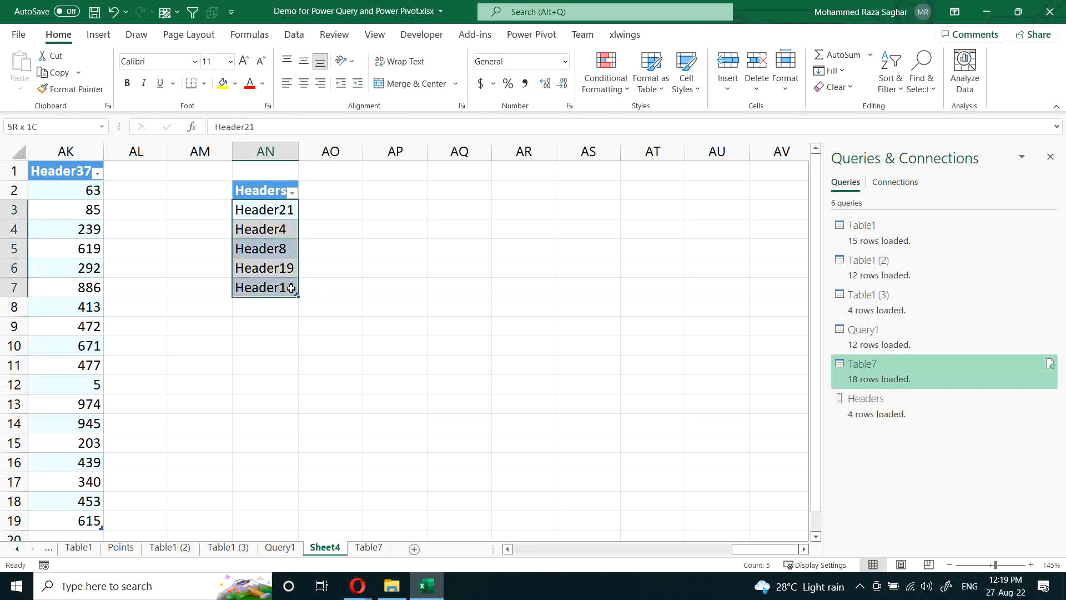
pyautogui.click(368, 548)
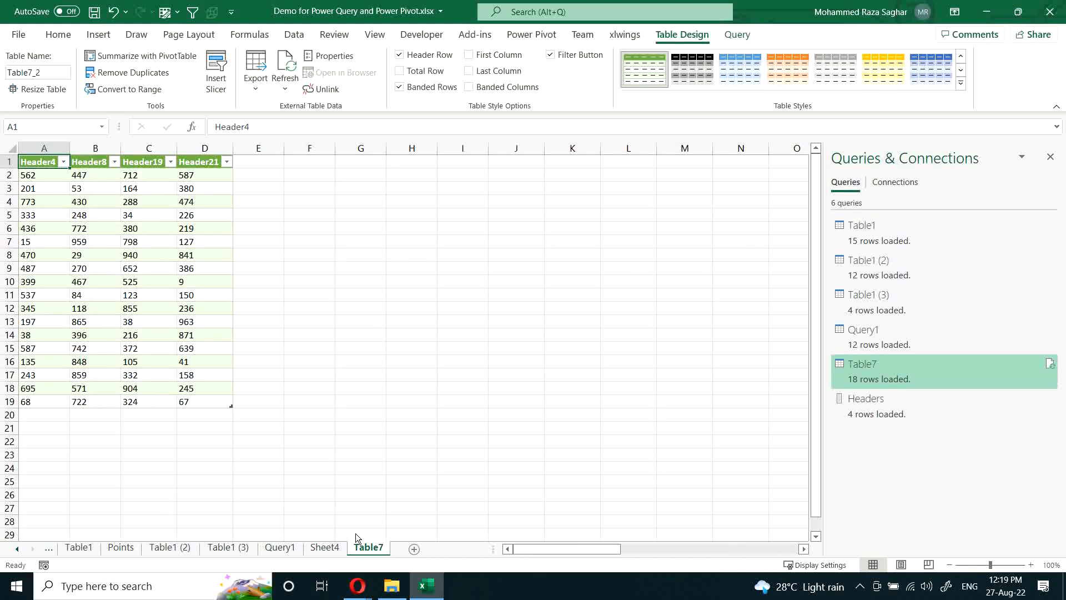
pyautogui.rightClick(149, 255)
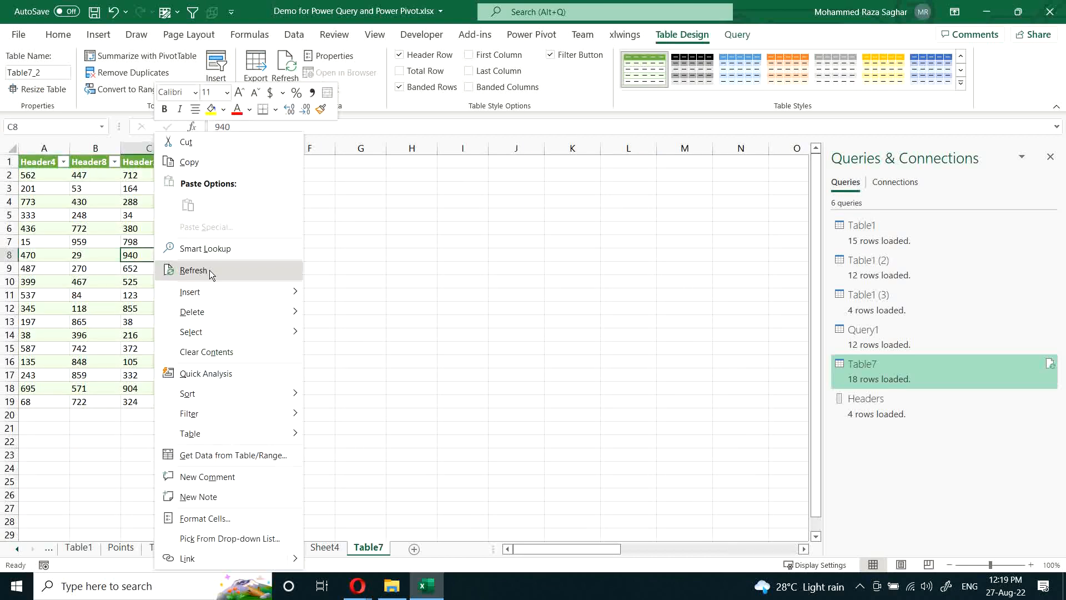
pyautogui.click(209, 269)
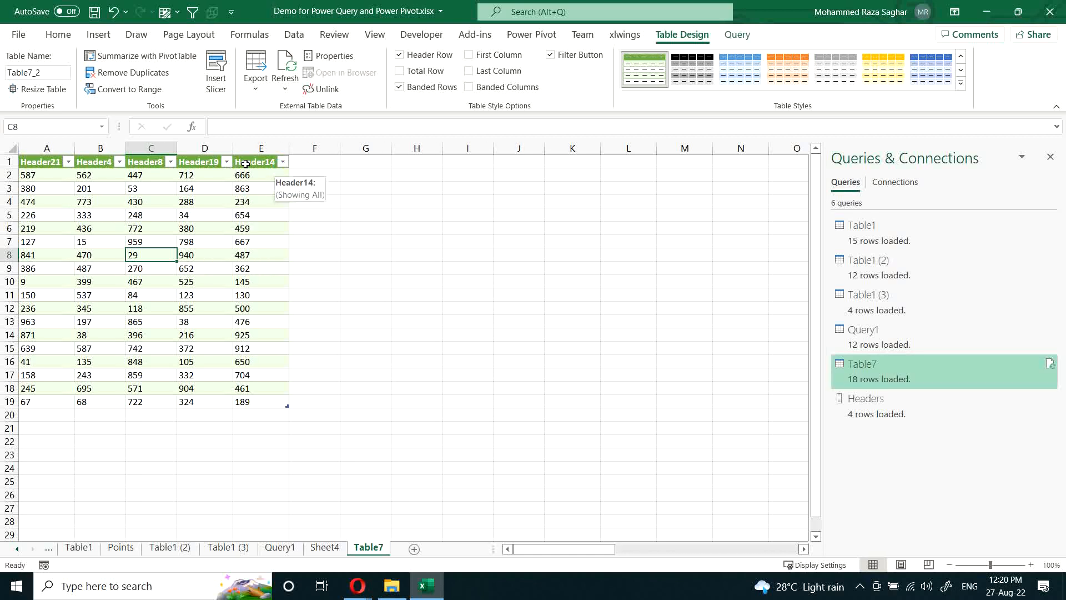
pyautogui.click(261, 148)
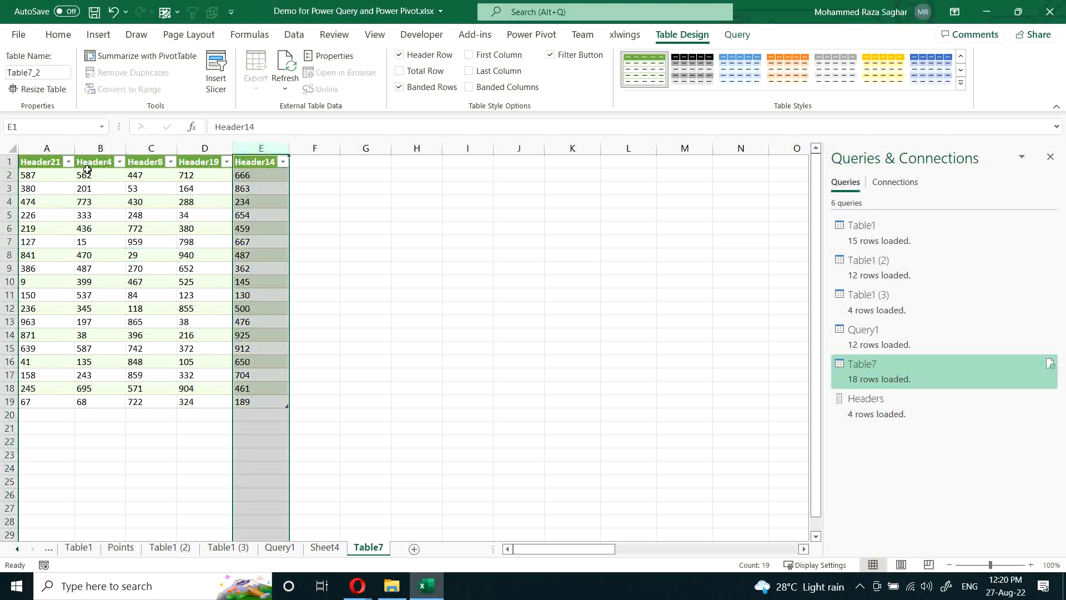
pyautogui.click(56, 148)
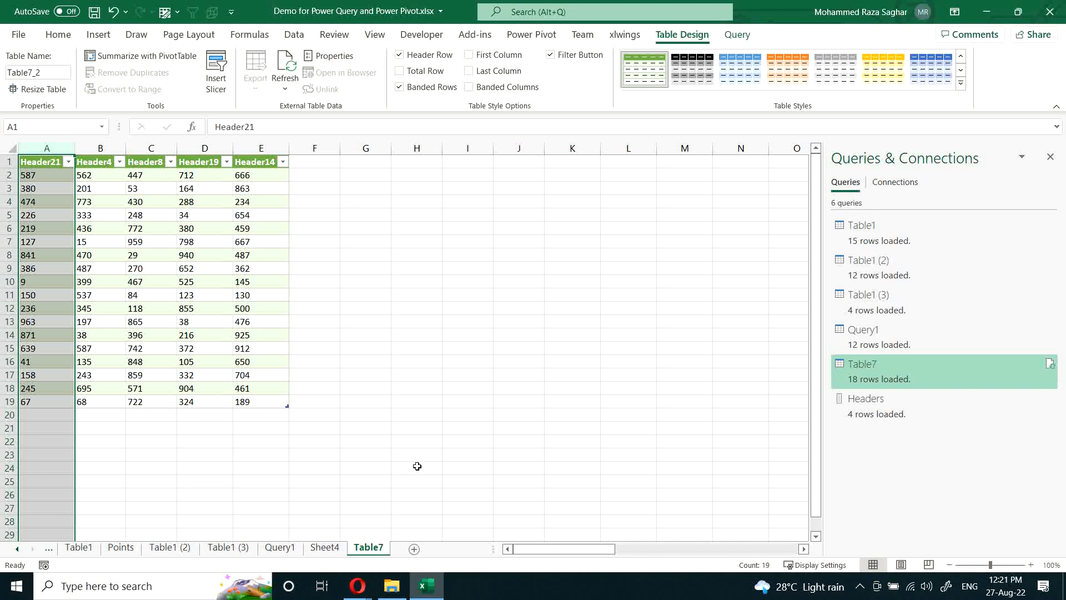
# Step: Examine how far the Table7 sheet's rows extend below the data, and return to the first header cell
pyautogui.click(131, 300)
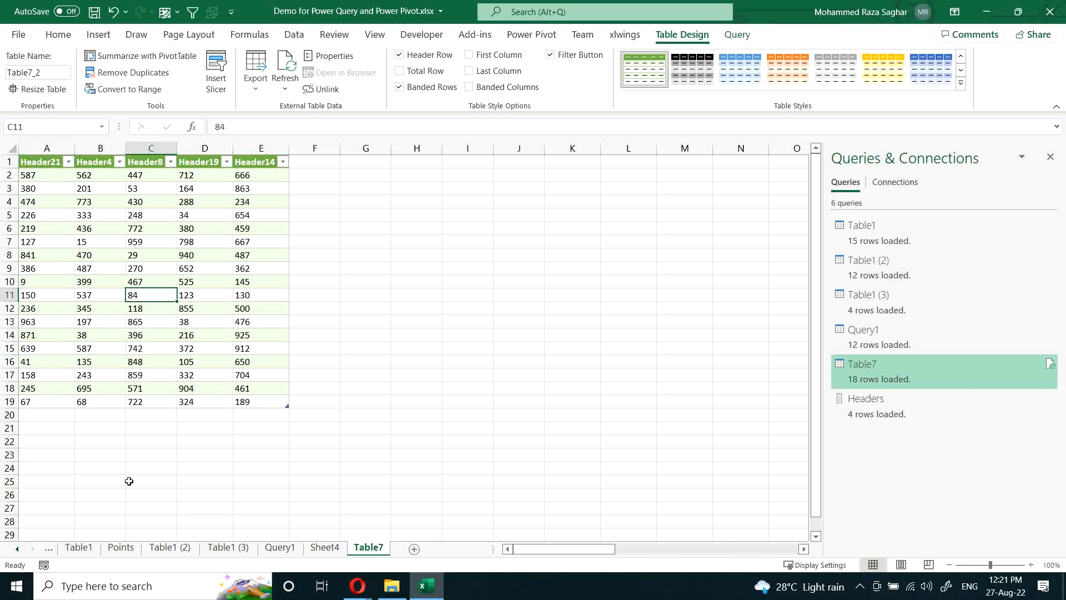
pyautogui.click(89, 443)
pyautogui.hotkey('ctrl', 'Left')
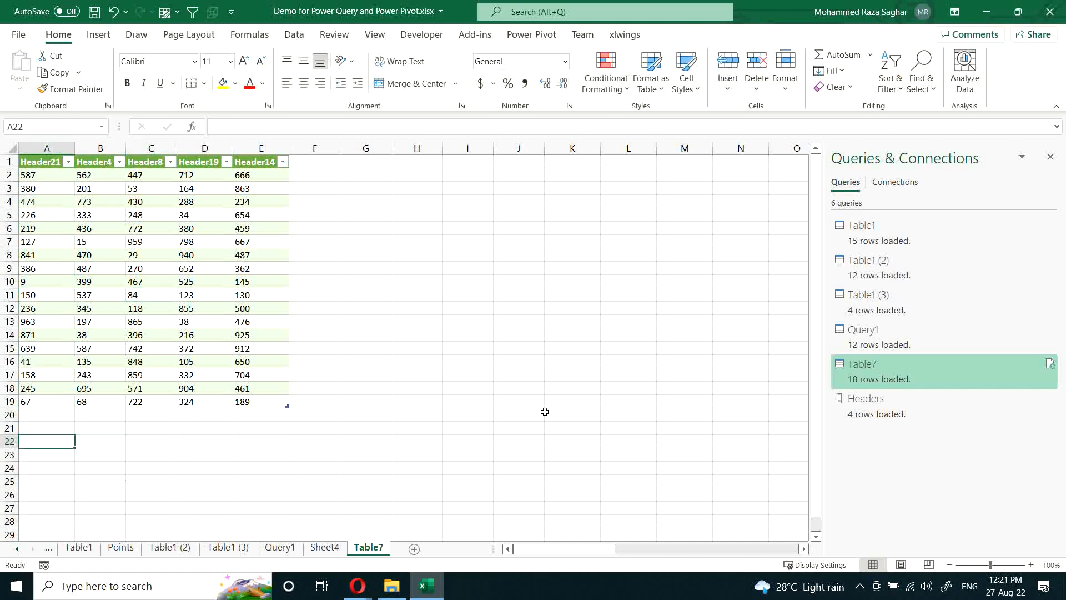
pyautogui.hotkey('ctrl', 'Down')
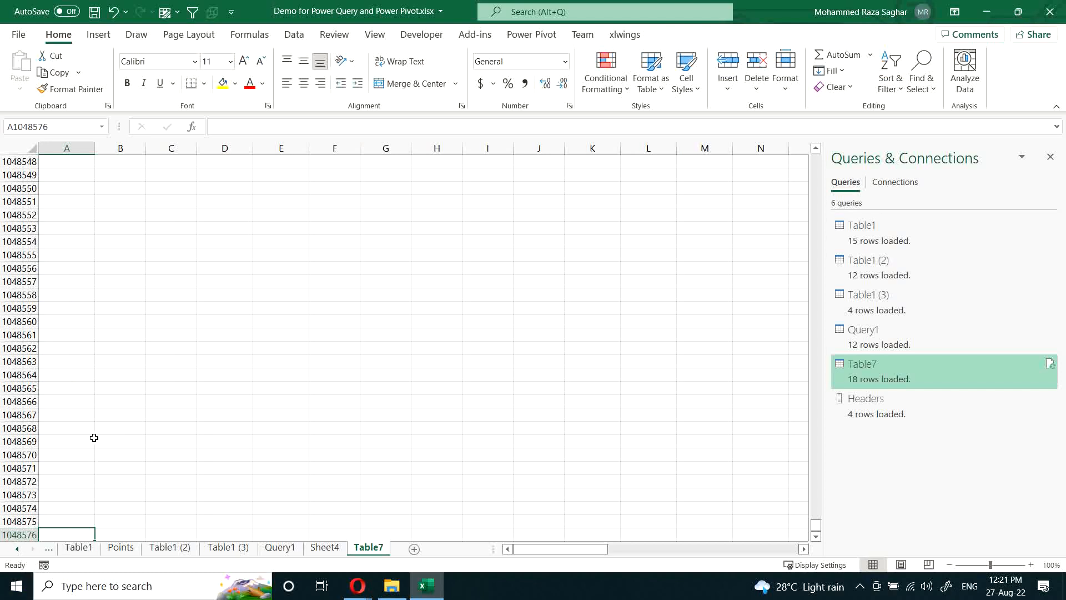
pyautogui.click(77, 443)
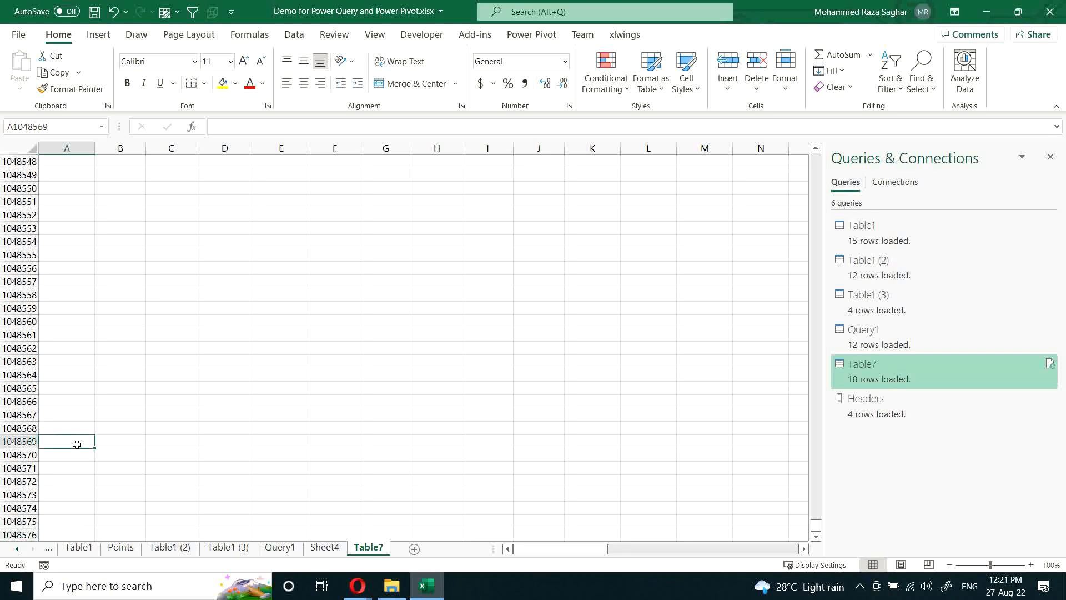
pyautogui.hotkey('ctrl', 'Up')
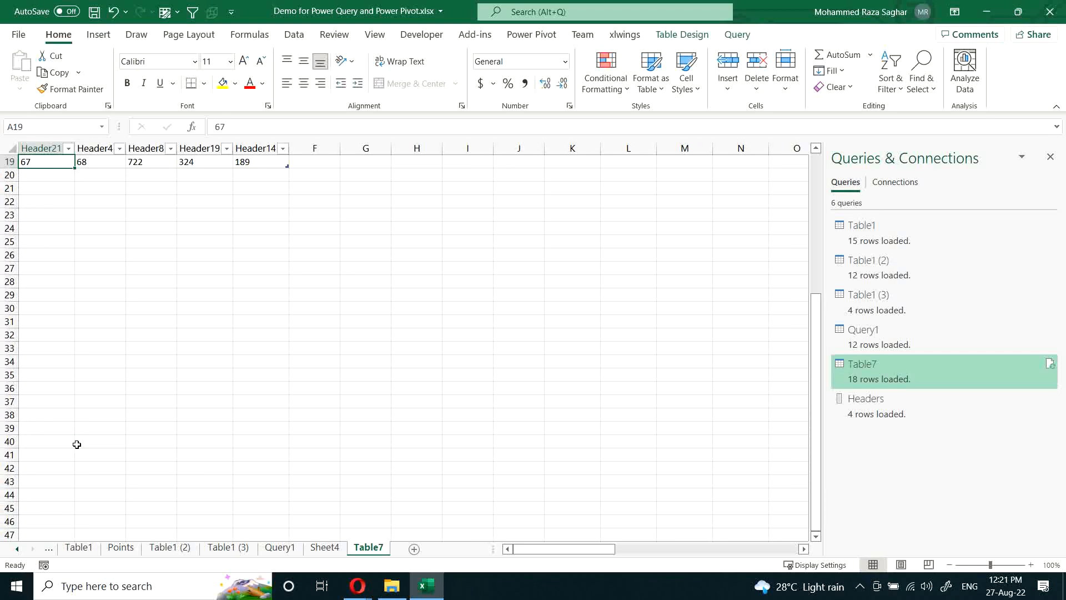
pyautogui.hotkey('ctrl', 'Up')
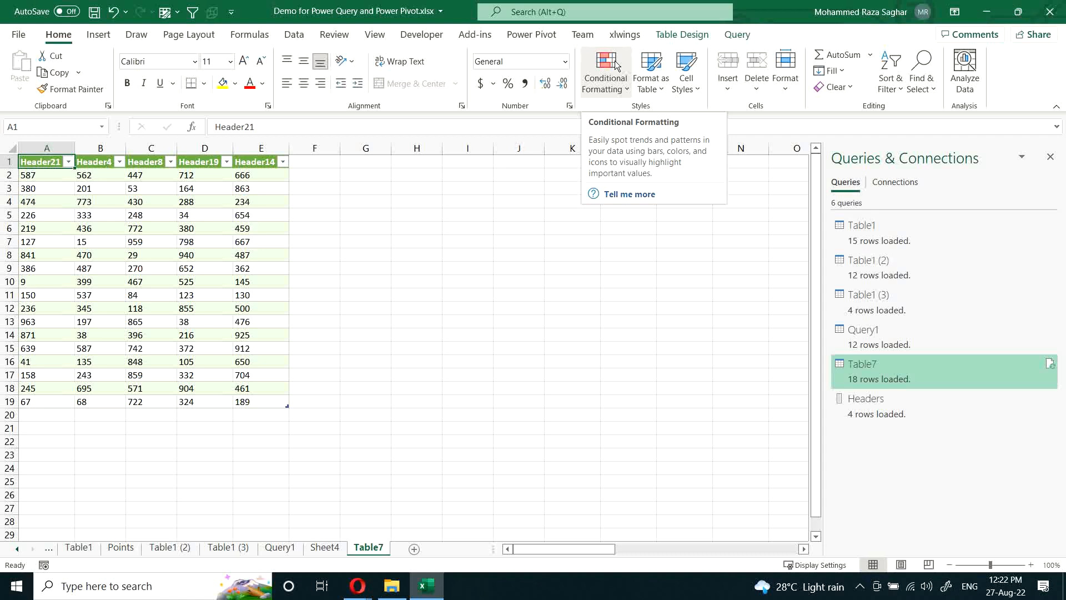
pyautogui.click(147, 284)
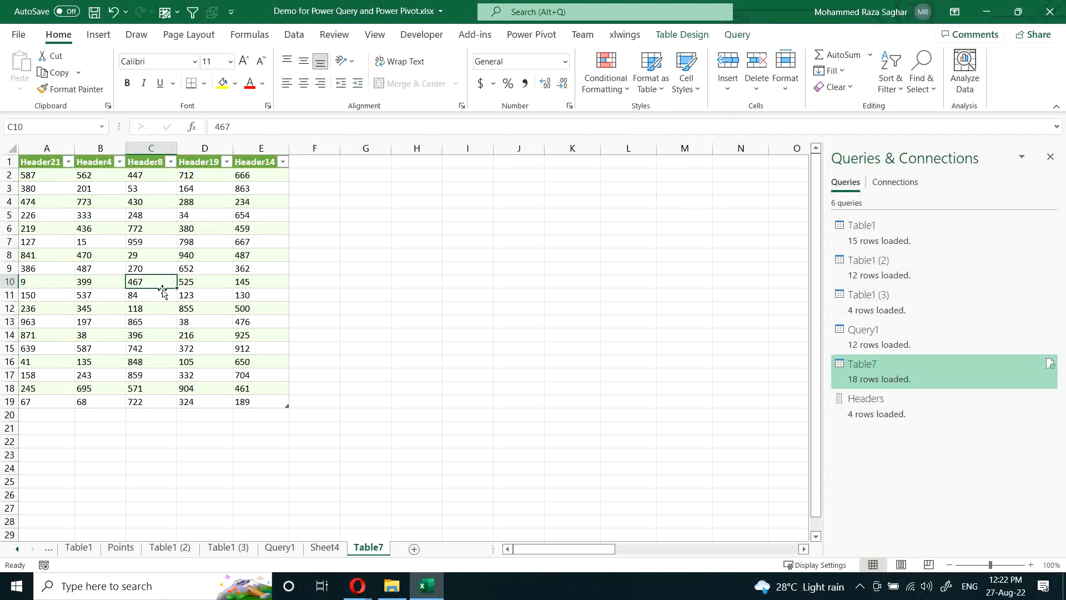
pyautogui.click(250, 242)
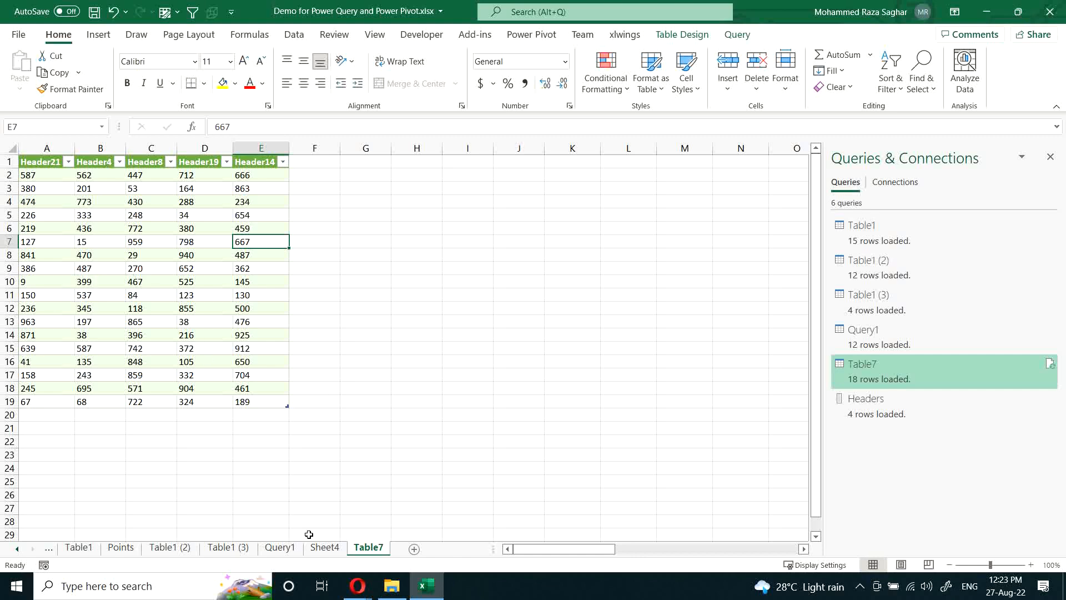
# Step: Open the Query1 sheet and examine the file name entries in the Name column of its table
pyautogui.click(262, 548)
pyautogui.click(232, 549)
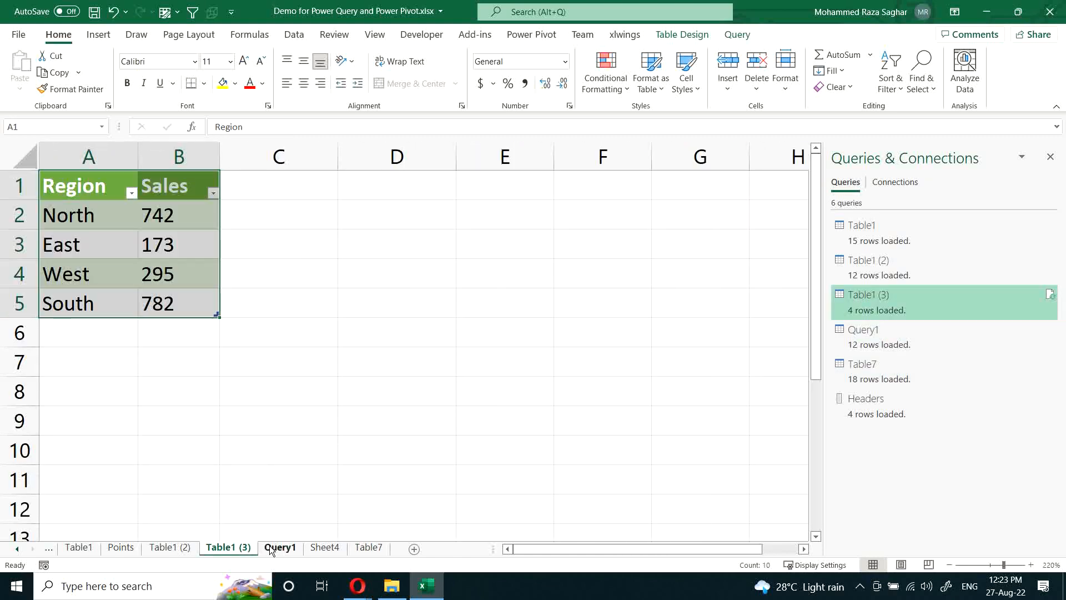
pyautogui.click(270, 550)
pyautogui.click(45, 215)
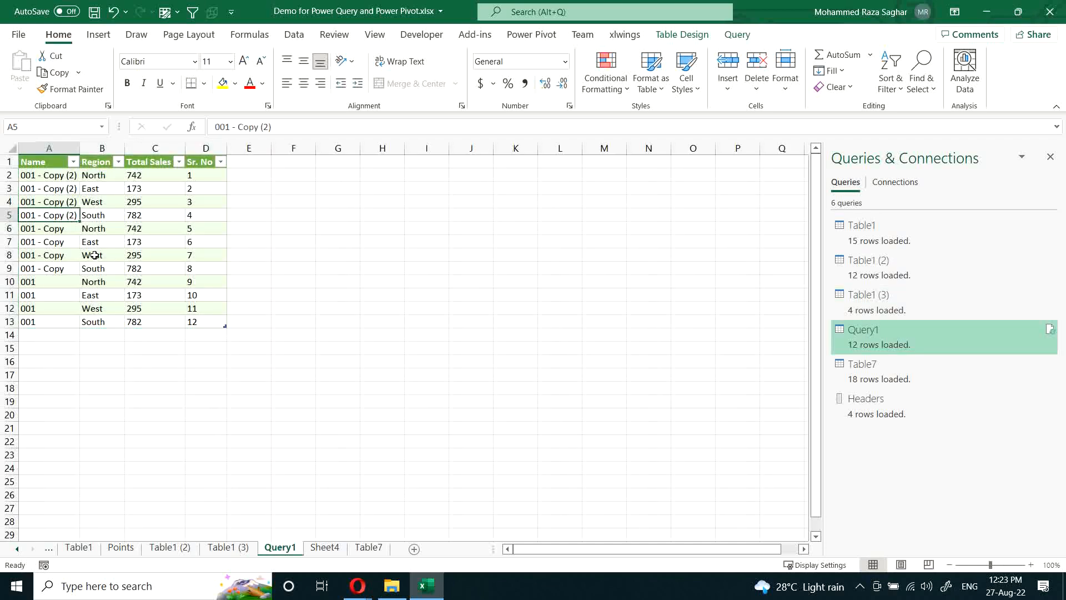
pyautogui.scroll(5, 95, 255)
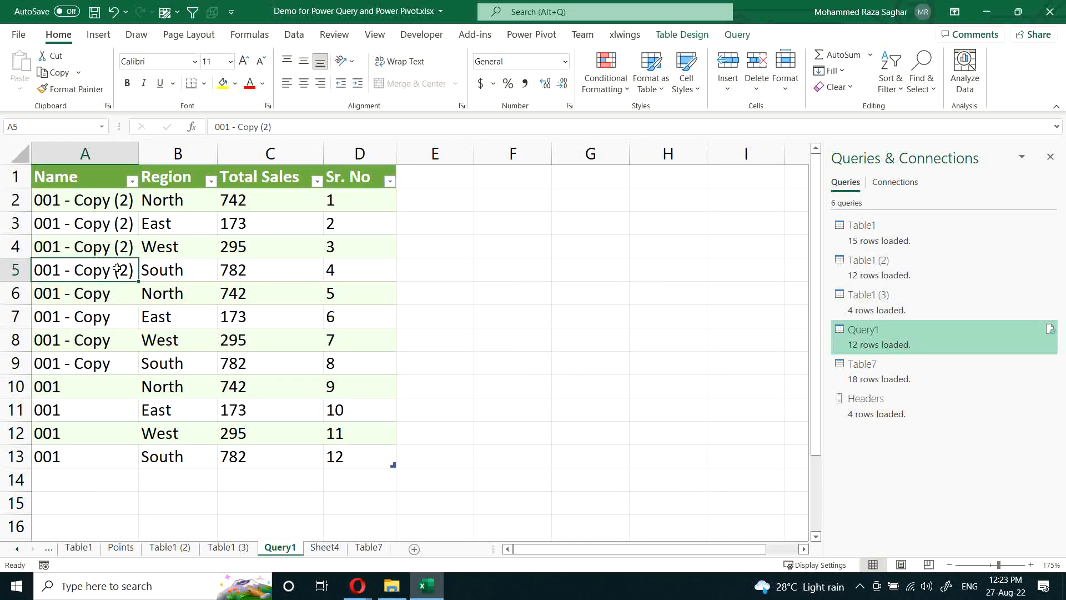
pyautogui.moveTo(90, 206); pyautogui.dragTo(132, 264)
pyautogui.click(88, 300)
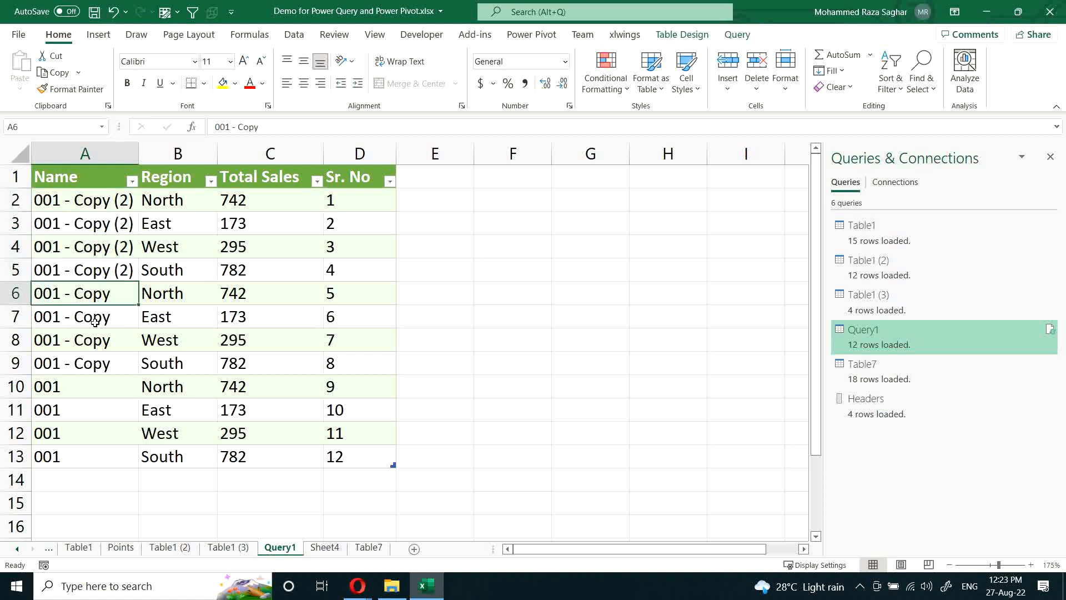
pyautogui.moveTo(95, 322); pyautogui.dragTo(81, 452)
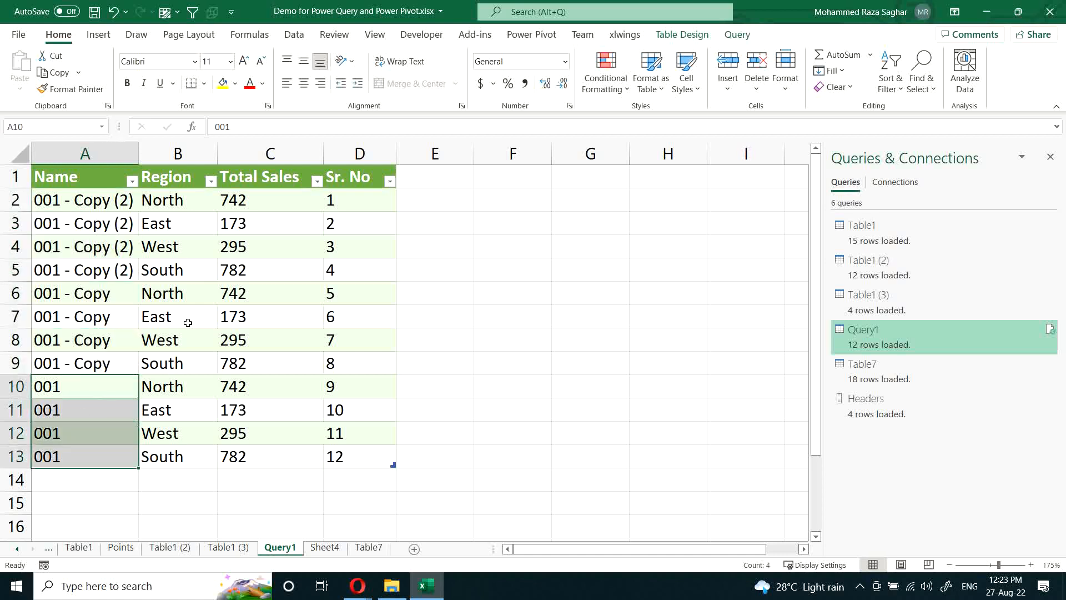
pyautogui.click(98, 207)
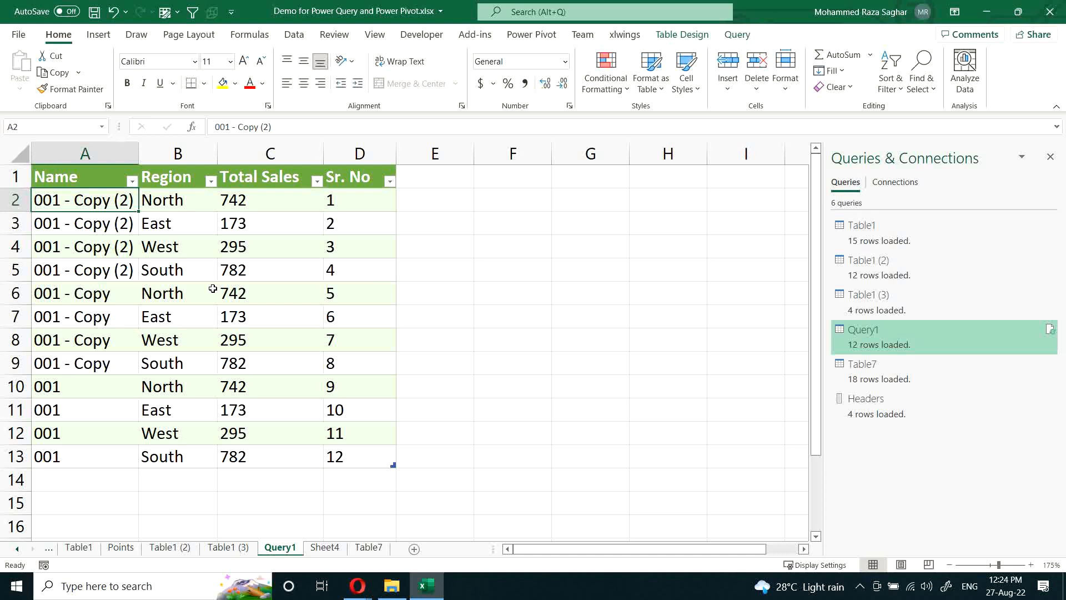
pyautogui.press('Down')
pyautogui.press('Down')
pyautogui.press('Up')
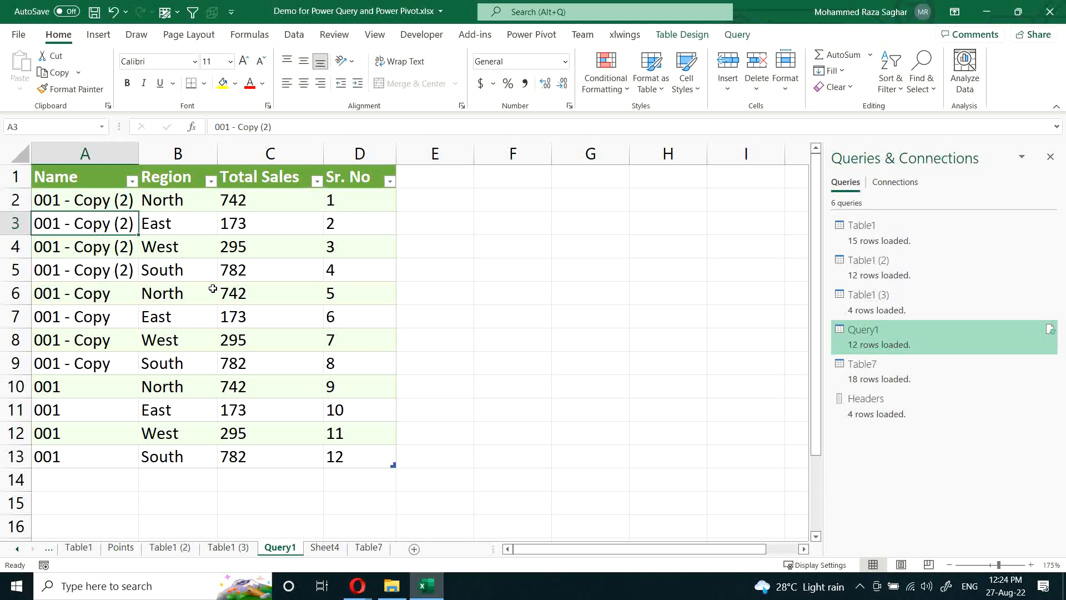
pyautogui.press('Down')
pyautogui.press('Down')
pyautogui.press('Down')
pyautogui.press('Down')
pyautogui.press('Down')
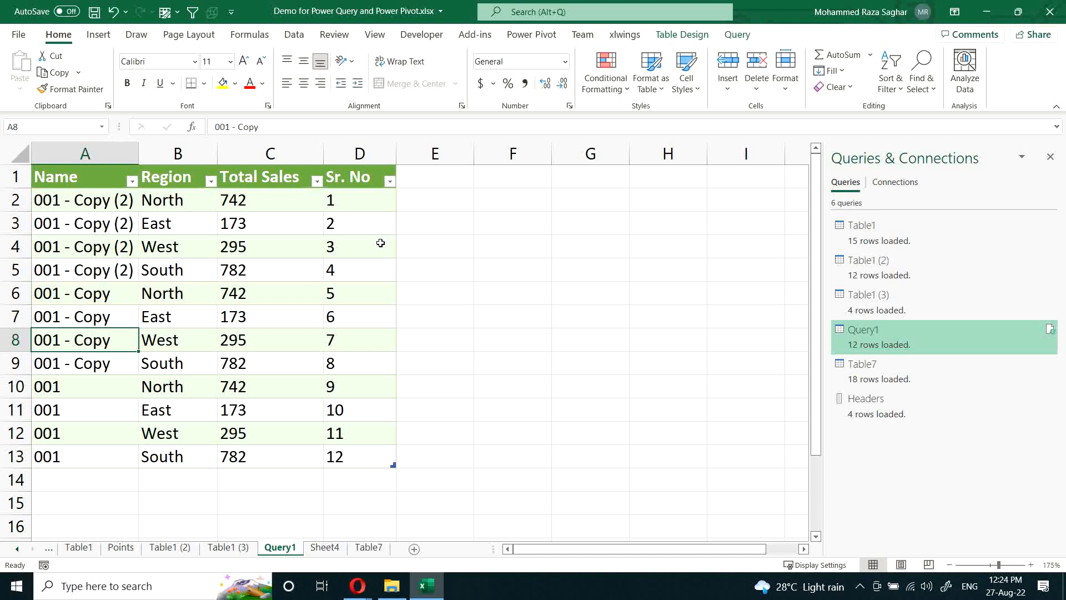
# Step: Draw a rounded rectangle beside the Query1 table, across columns F and G from row 2 to row 4
pyautogui.click(234, 270)
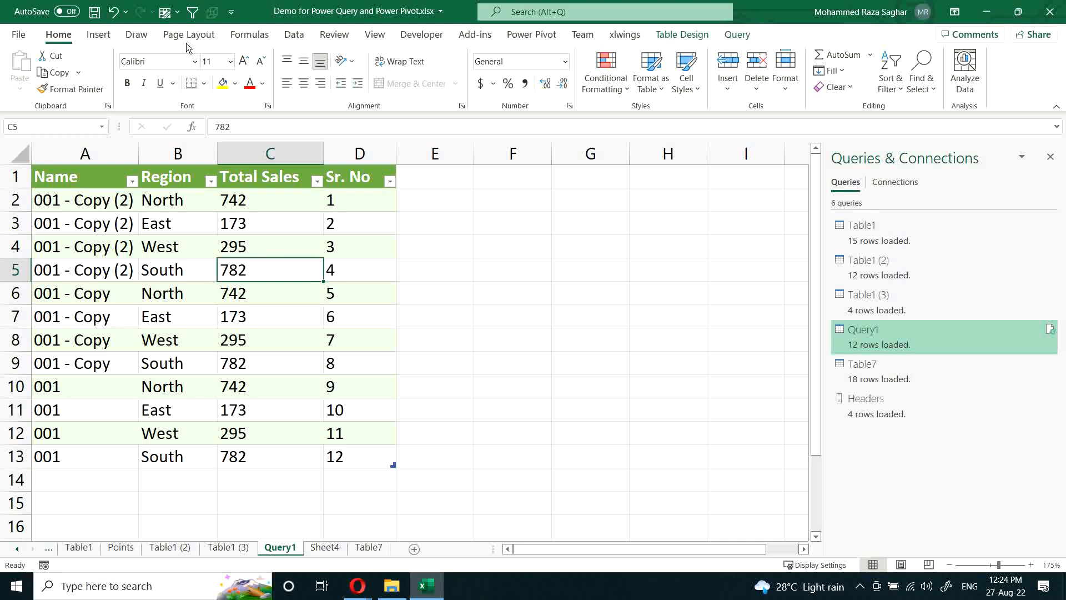
pyautogui.click(100, 35)
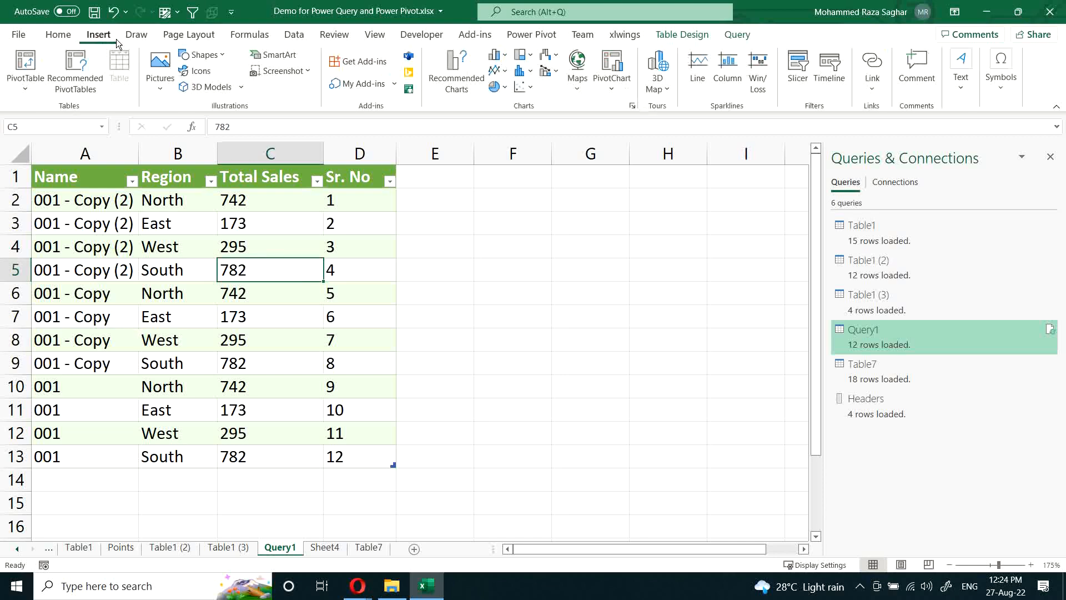
pyautogui.click(218, 55)
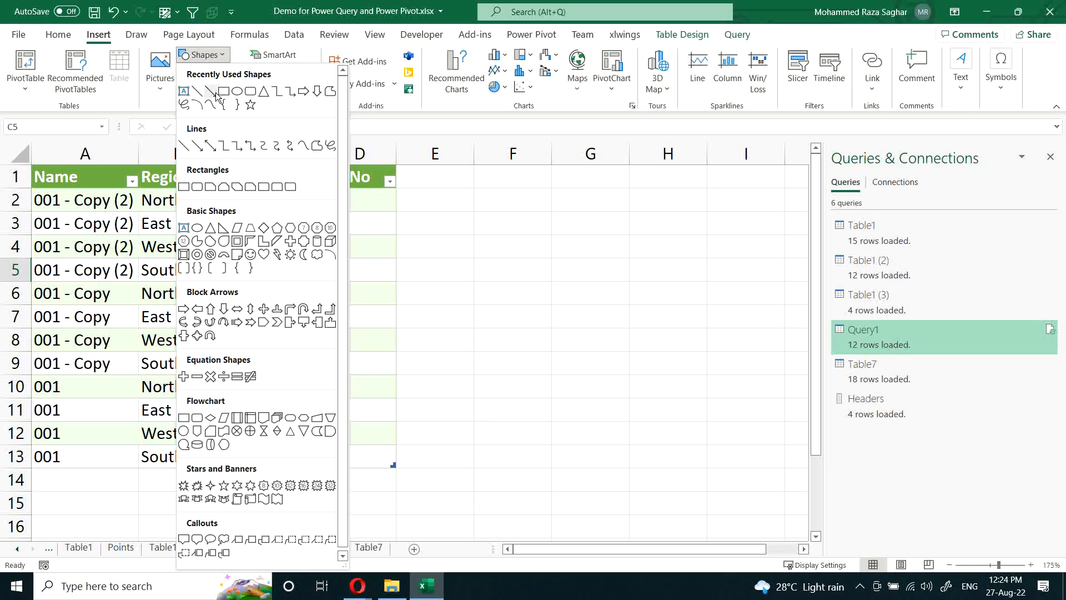
pyautogui.click(250, 92)
pyautogui.moveTo(488, 189); pyautogui.dragTo(613, 241)
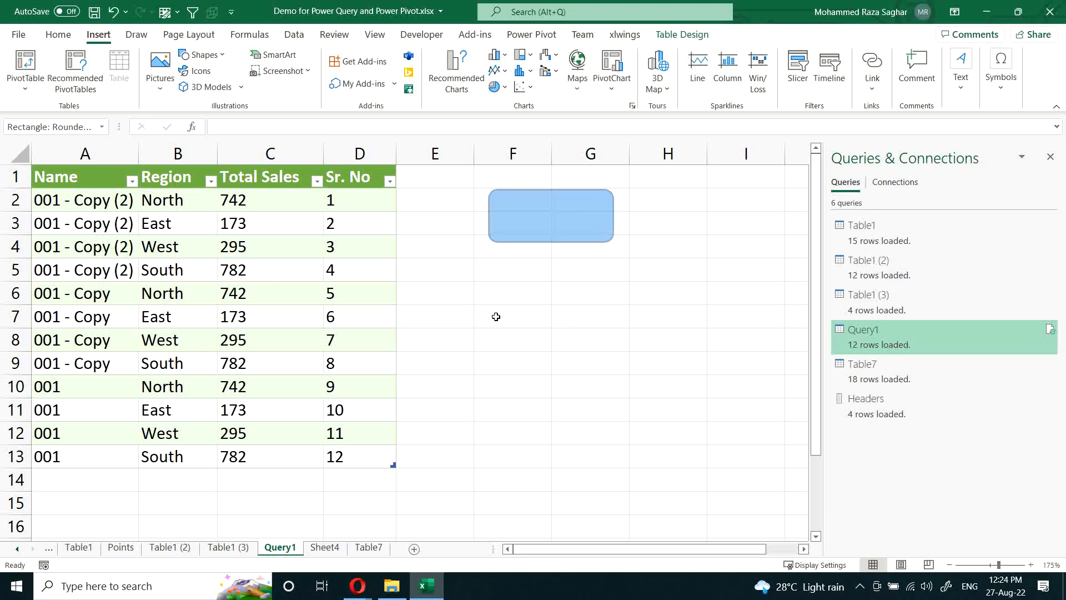
pyautogui.click(272, 308)
pyautogui.rightClick(225, 257)
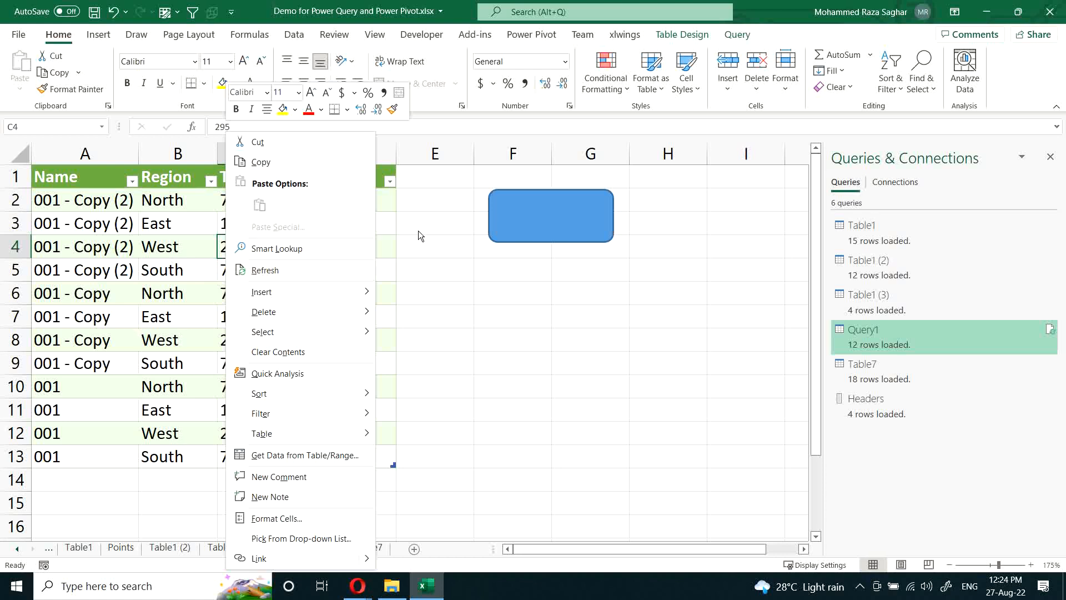
pyautogui.click(395, 235)
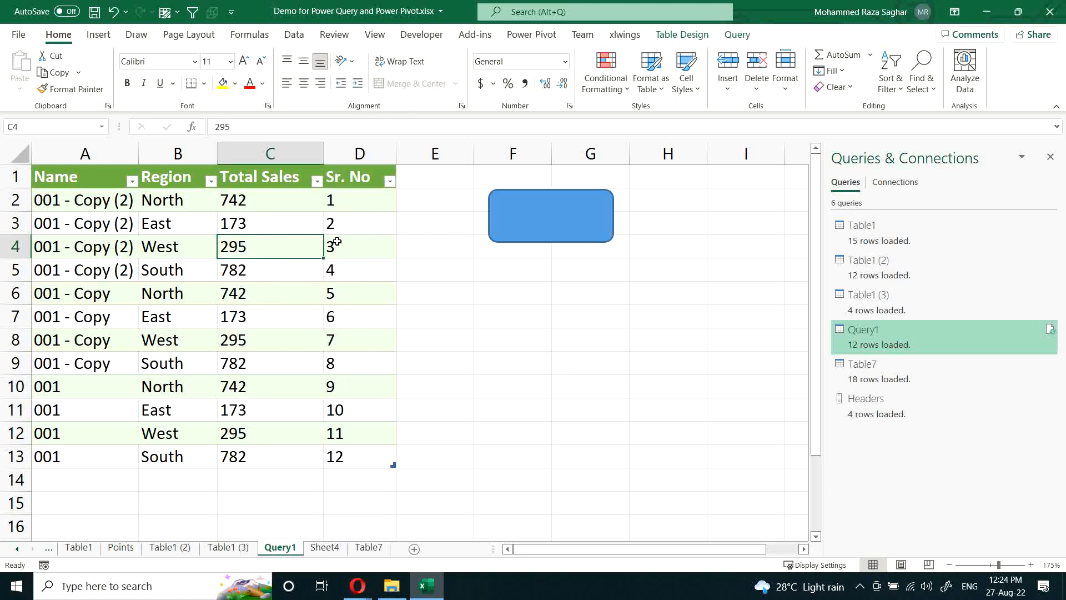
pyautogui.click(542, 215)
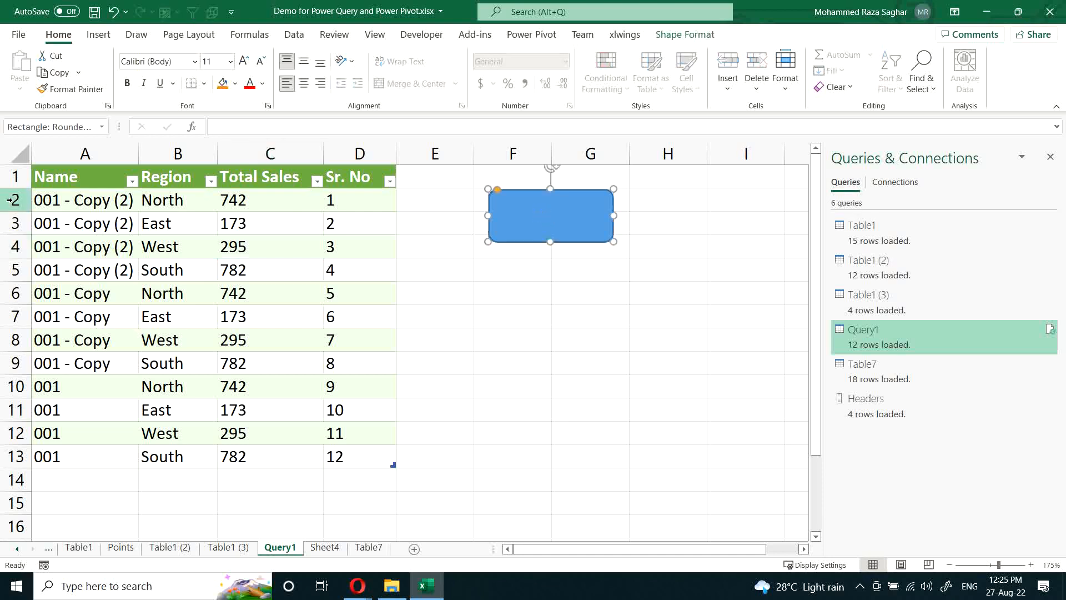
pyautogui.moveTo(88, 200); pyautogui.dragTo(392, 461)
pyautogui.click(465, 411)
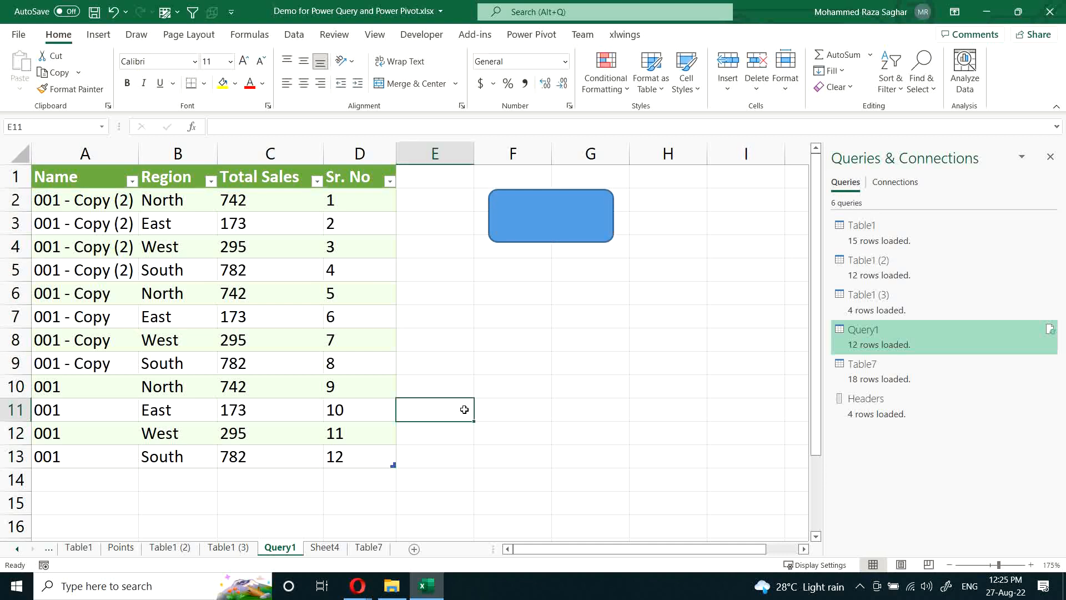
pyautogui.click(257, 202)
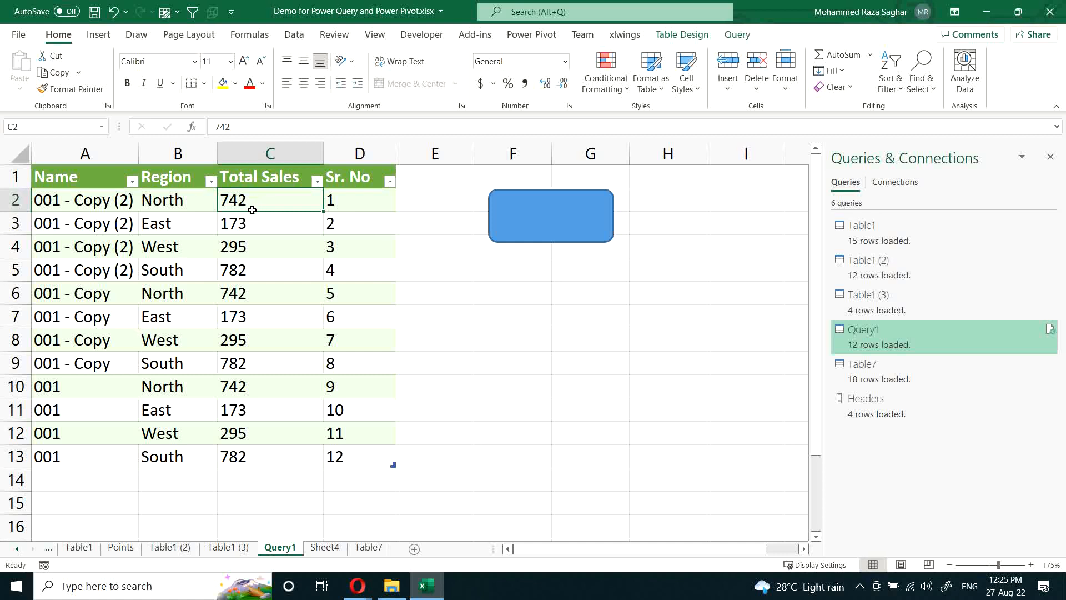
pyautogui.click(91, 208)
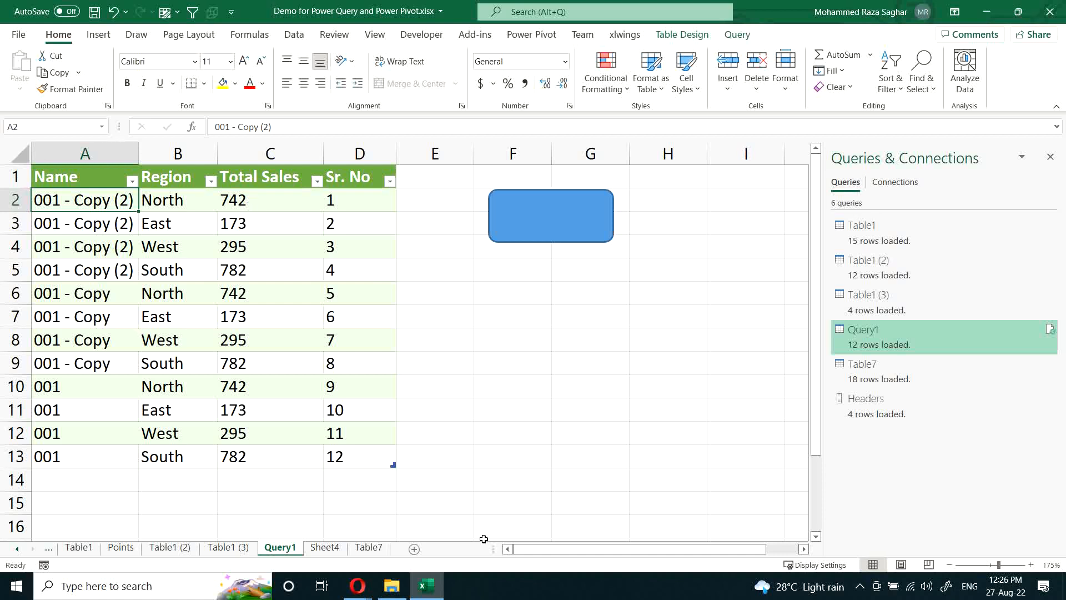
pyautogui.hscroll(2, 532, 544)
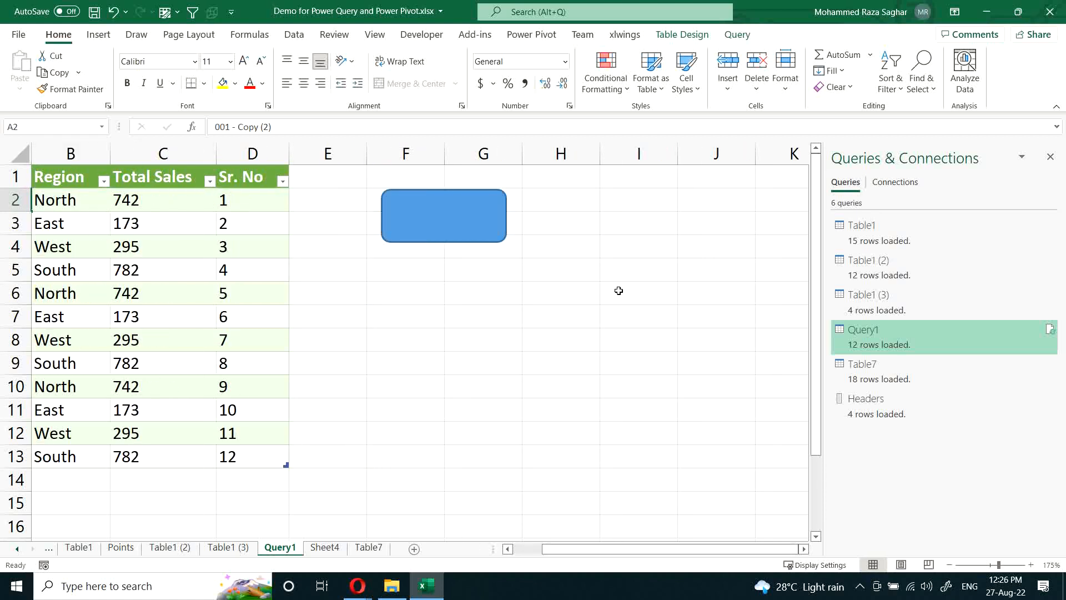
pyautogui.click(657, 177)
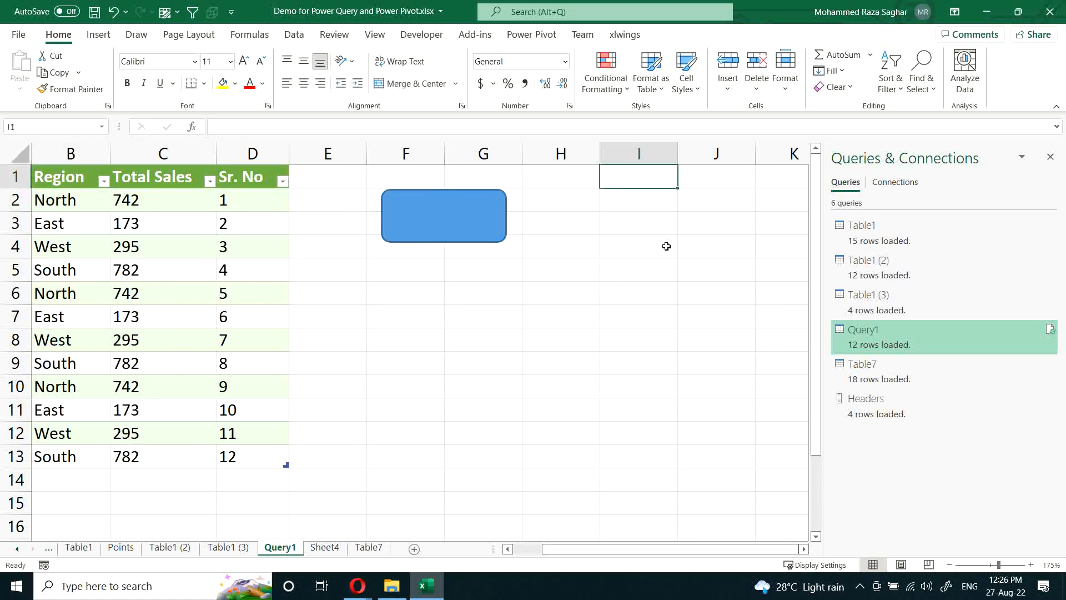
pyautogui.click(659, 278)
pyautogui.click(640, 354)
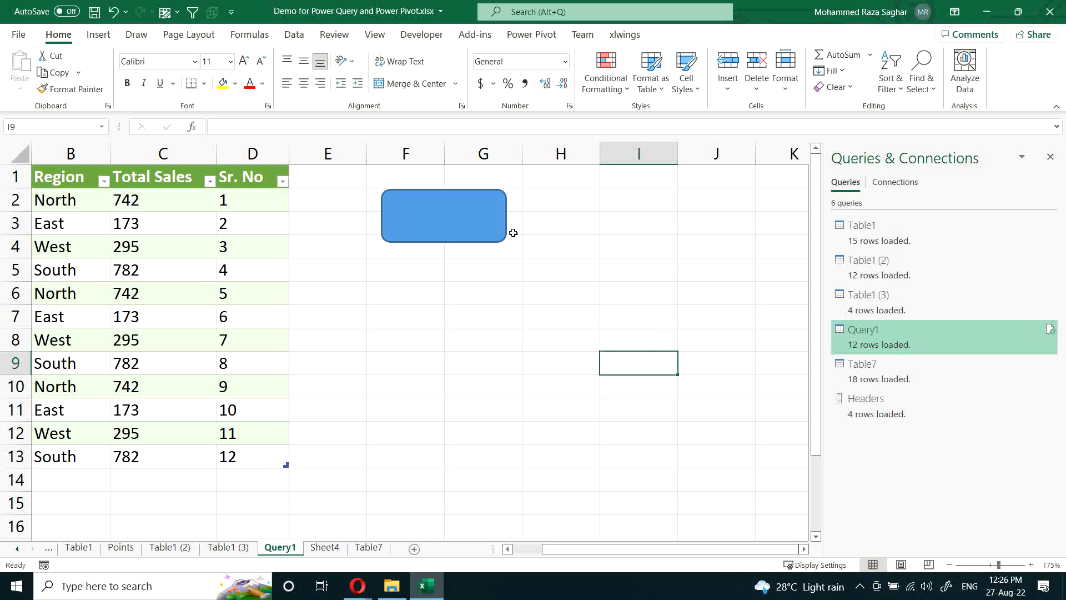
# Step: Assign a new macro named Message to the rounded rectangle and open its code for editing
pyautogui.click(442, 221)
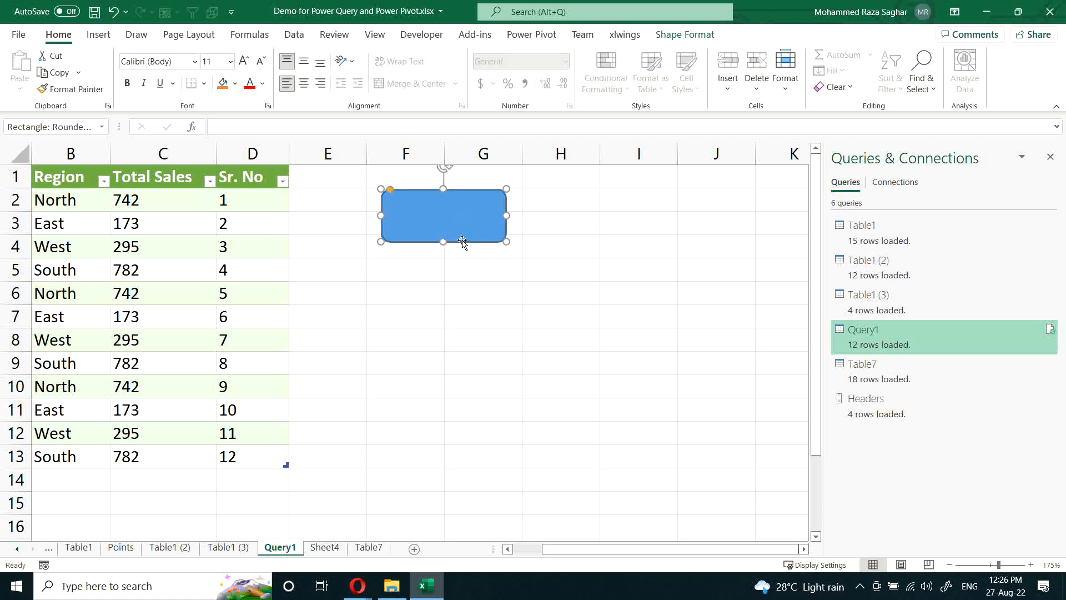
pyautogui.rightClick(449, 214)
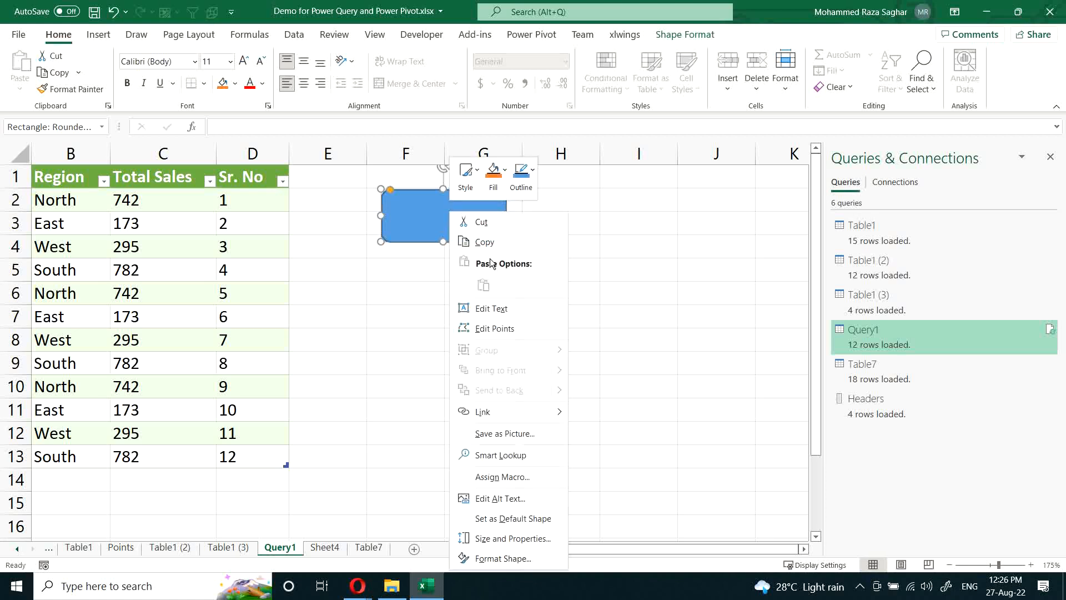
pyautogui.click(510, 479)
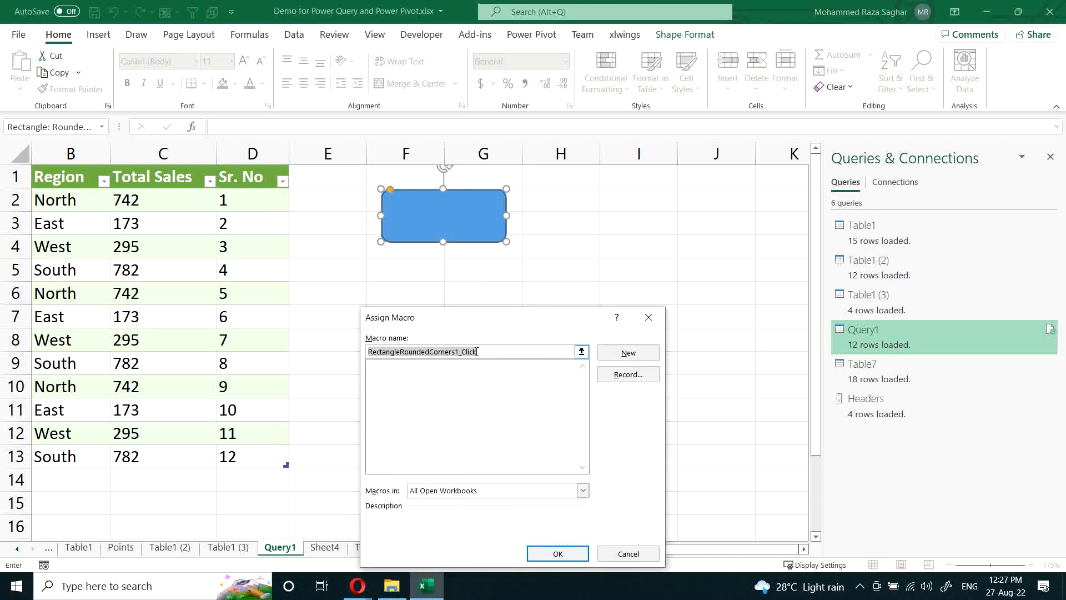
pyautogui.press('BackSpace')
pyautogui.write('Message')
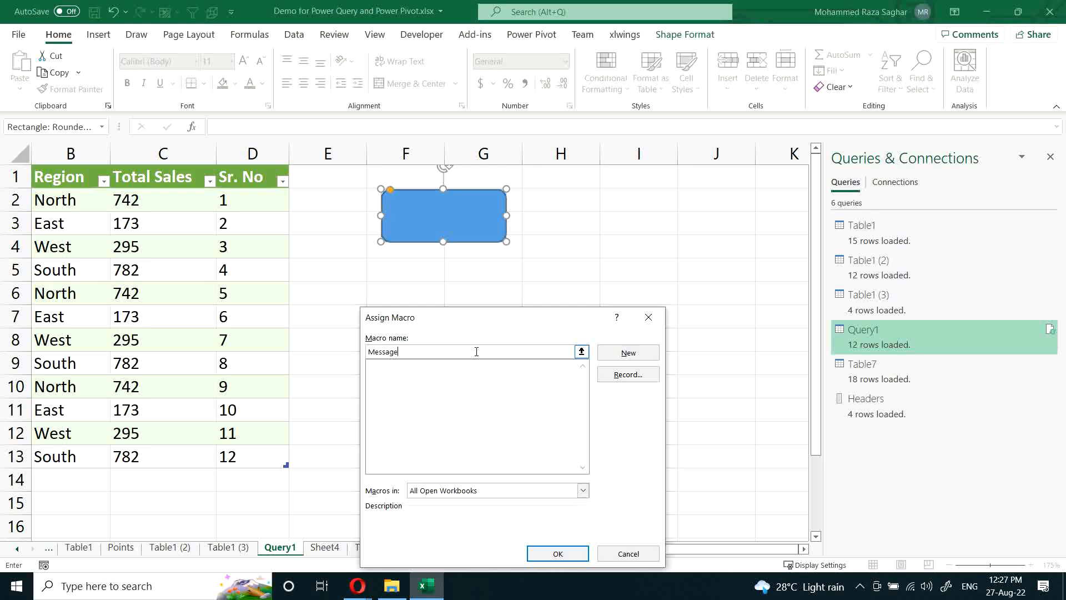
pyautogui.click(628, 352)
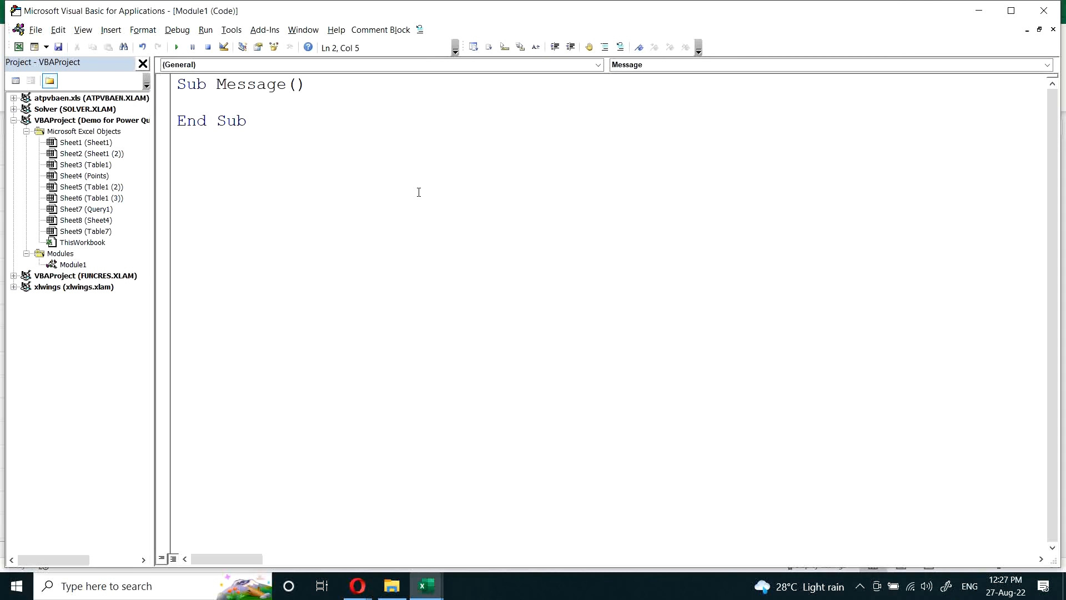
# Step: In the Message macro, assign to resp a MsgBox call with the prompt "Do you want to continue refresh?"
pyautogui.write('resp = msgbox(')
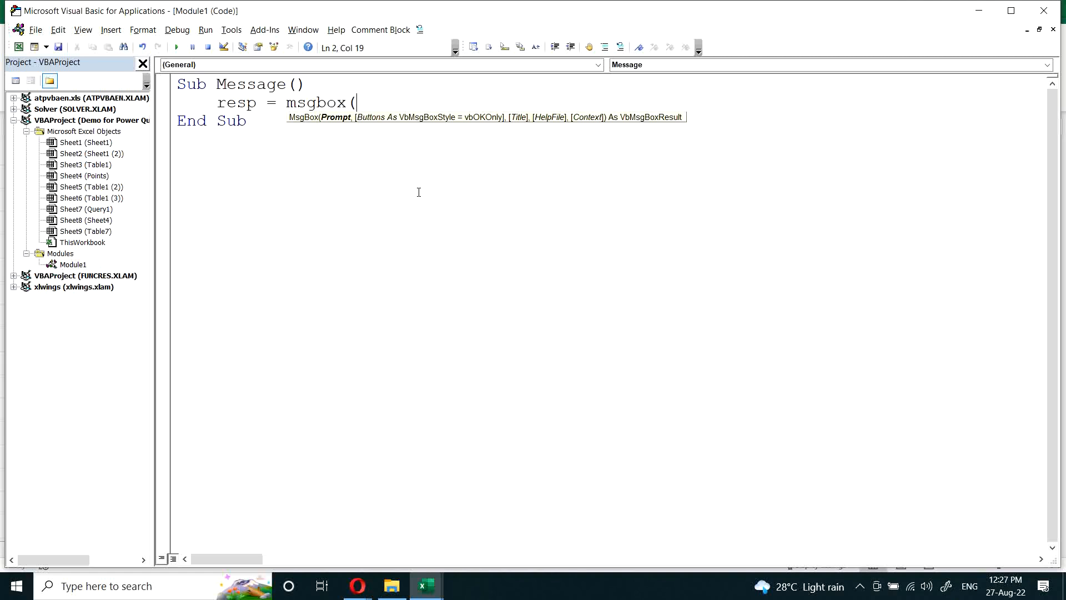
pyautogui.write('"Do you want to continue reff')
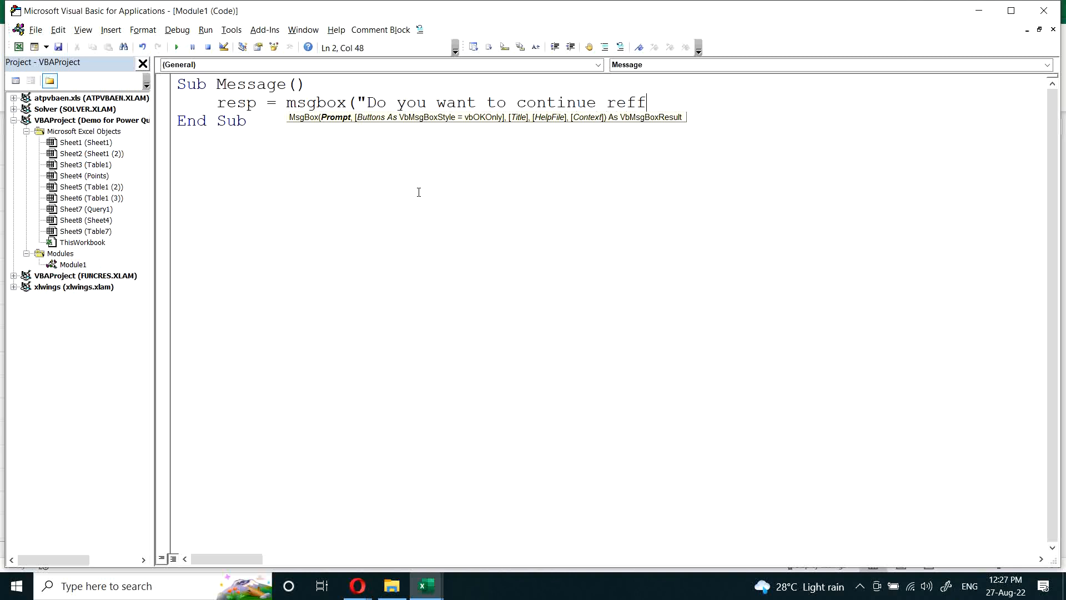
pyautogui.press('BackSpace')
pyautogui.write('resh?",vbye')
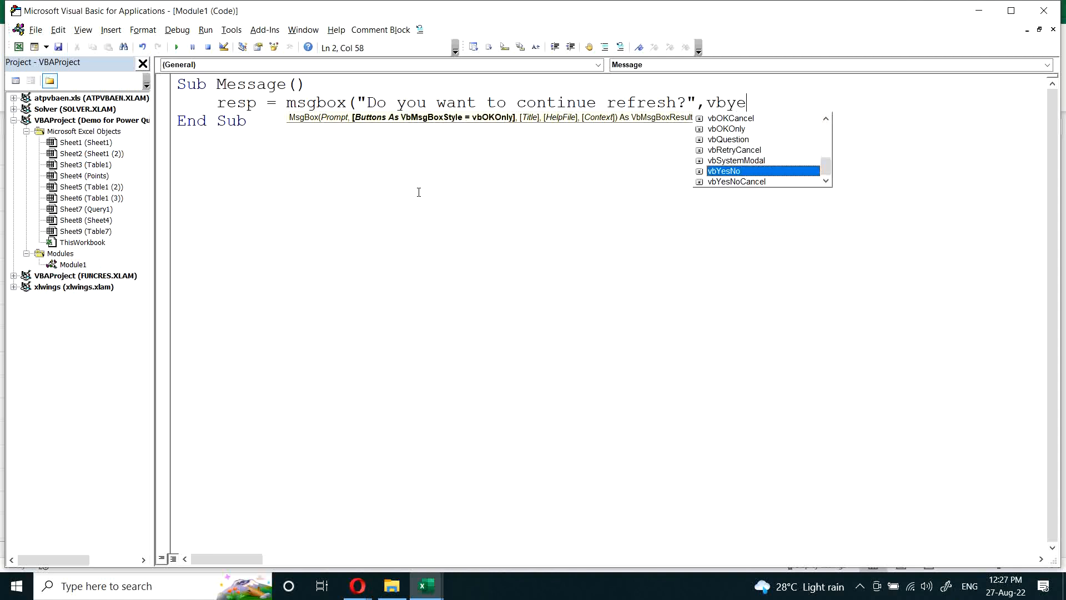
# Step: Complete the MsgBox call with vbYesNo buttons and the title "Continue?"
pyautogui.press('Tab')
pyautogui.write(', ')
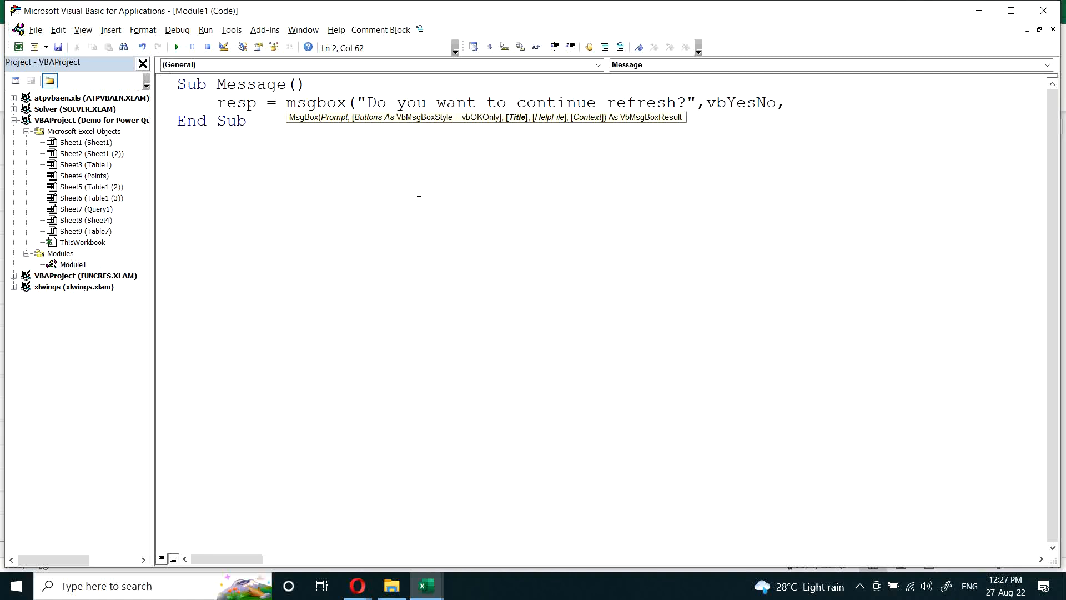
pyautogui.write('"Continue?")')
# Step: Below the prompt line, add an If resp = vbYes Then block with an Else branch and End If
pyautogui.press('Return')
pyautogui.press('Return')
pyautogui.write('if r')
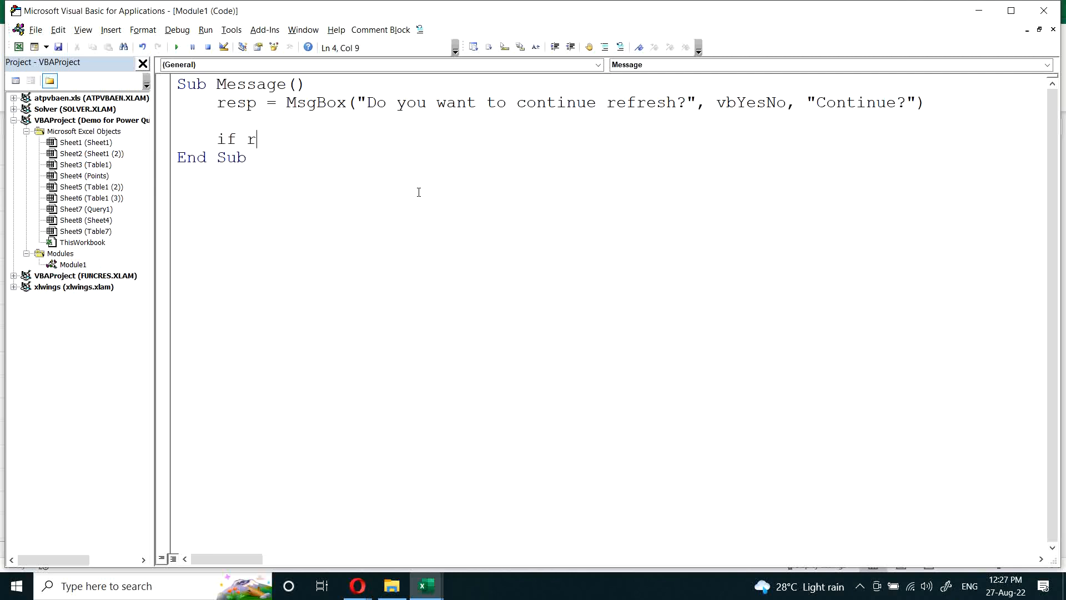
pyautogui.write('esp = vbyes')
pyautogui.press('Return')
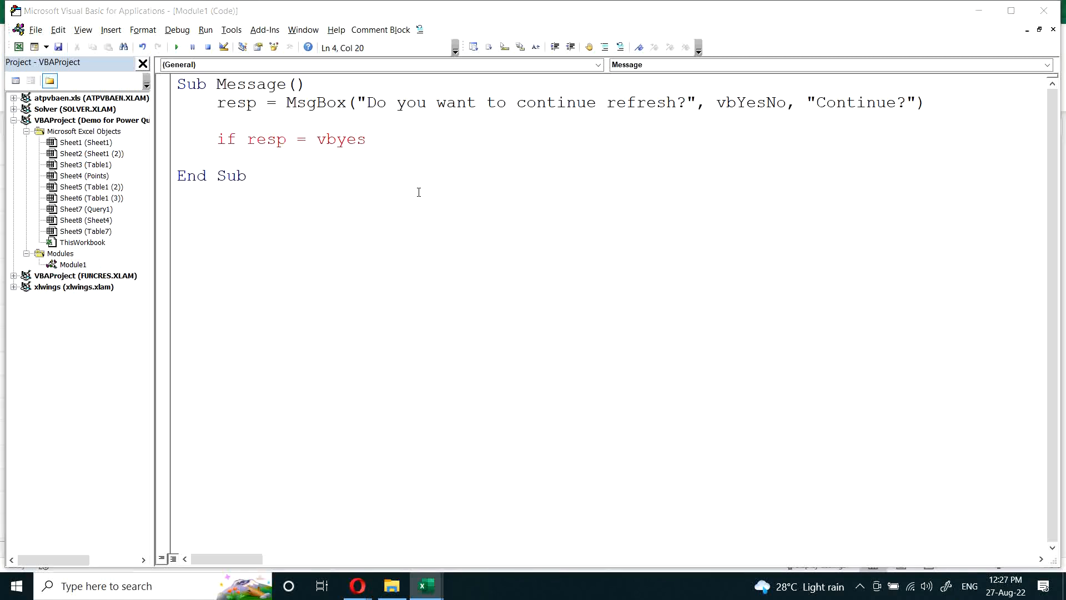
pyautogui.press('Return')
pyautogui.write('then')
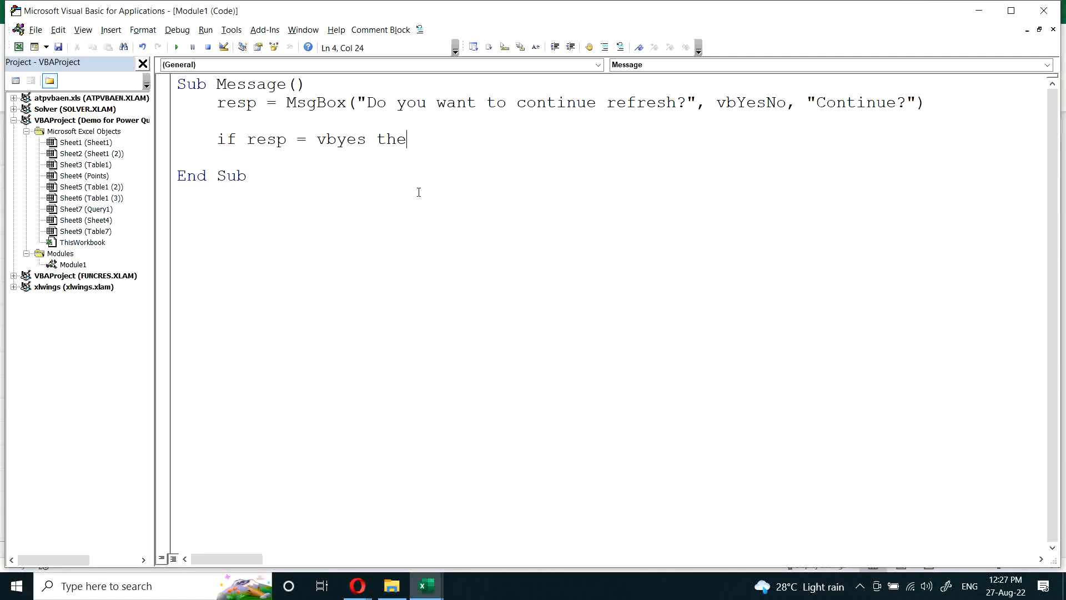
pyautogui.press('Return')
pyautogui.press('Return')
pyautogui.write('else')
pyautogui.press('Return')
pyautogui.press('Return')
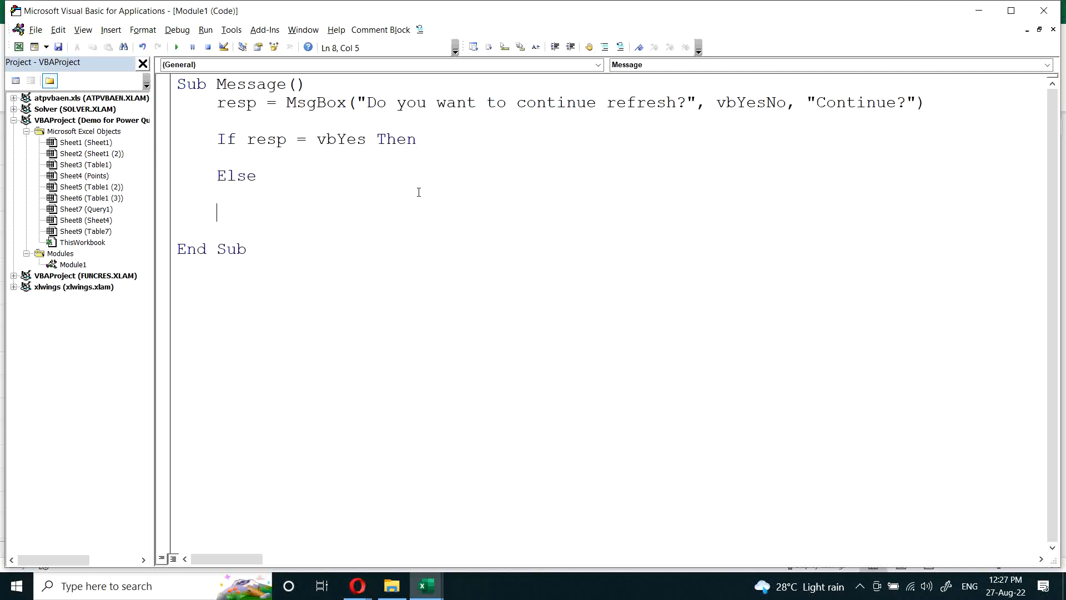
pyautogui.write('end if')
# Step: In the If resp = vbYes branch, add a MsgBox statement with the prompt "Refresh Code here"
pyautogui.press('Up')
pyautogui.press('Up')
pyautogui.write('msbox')
pyautogui.press('BackSpace')
pyautogui.press('BackSpace')
pyautogui.press('BackSpace')
pyautogui.write('gbox')
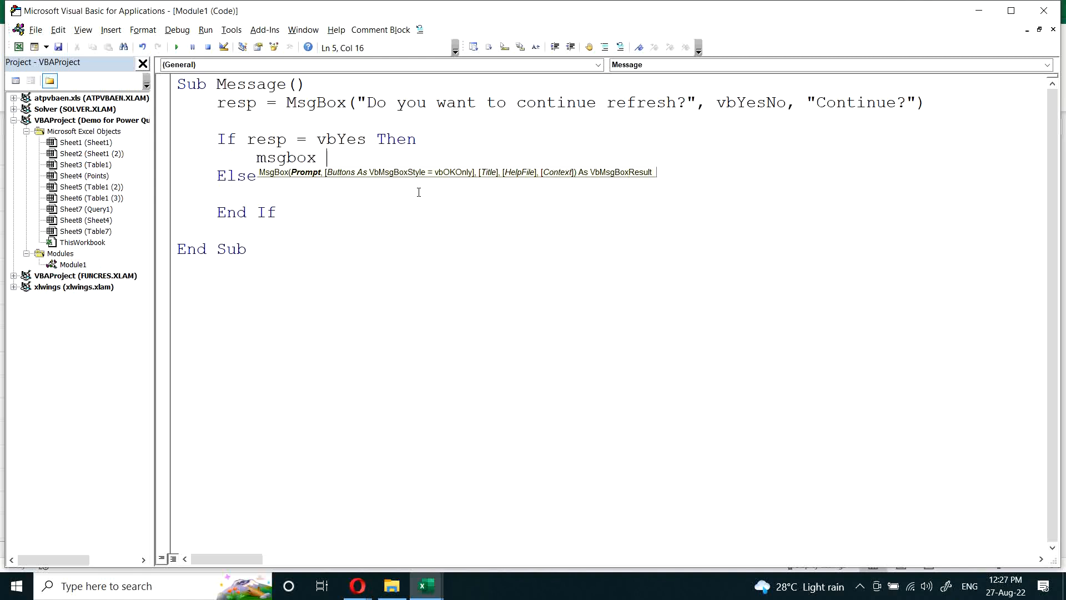
pyautogui.write('"Refresh Code here"')
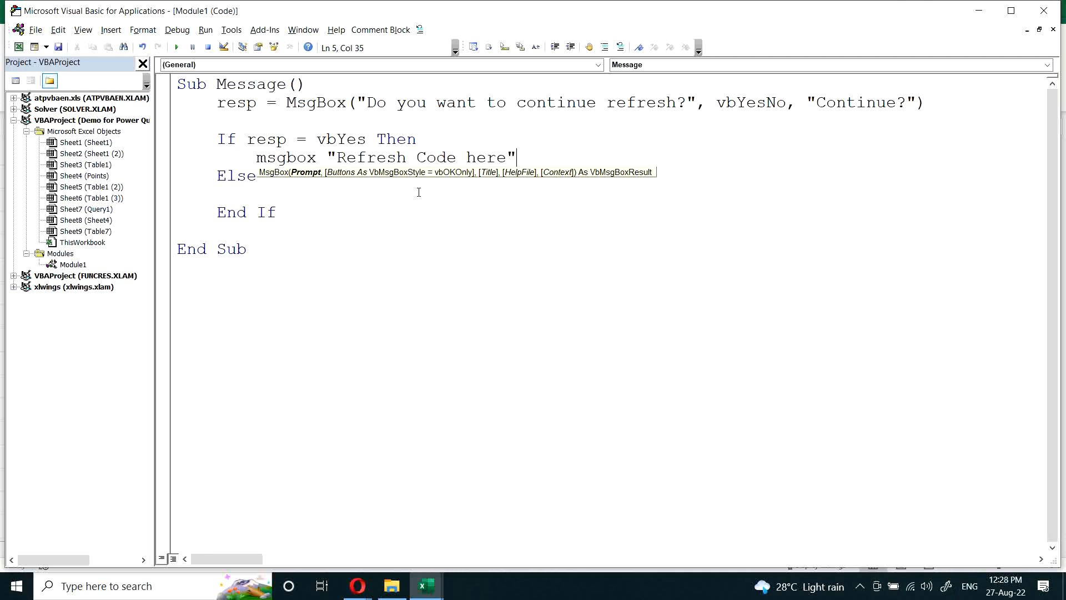
# Step: In the Else branch, add a MsgBox statement with the prompt "REfresh not done"
pyautogui.click(419, 192)
pyautogui.write('Msgob')
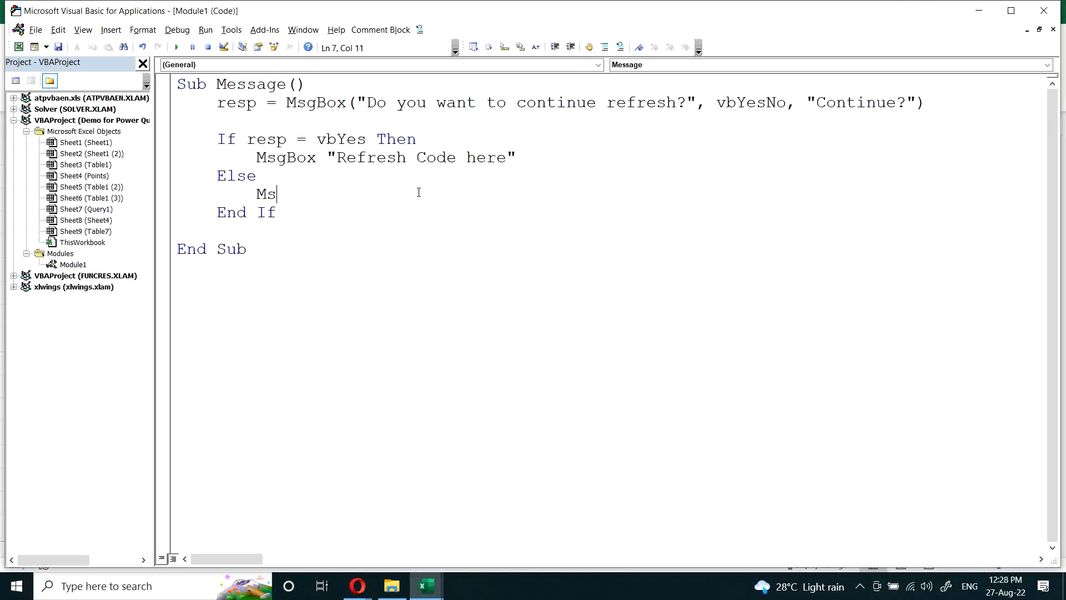
pyautogui.press('BackSpace')
pyautogui.press('BackSpace')
pyautogui.write('box "')
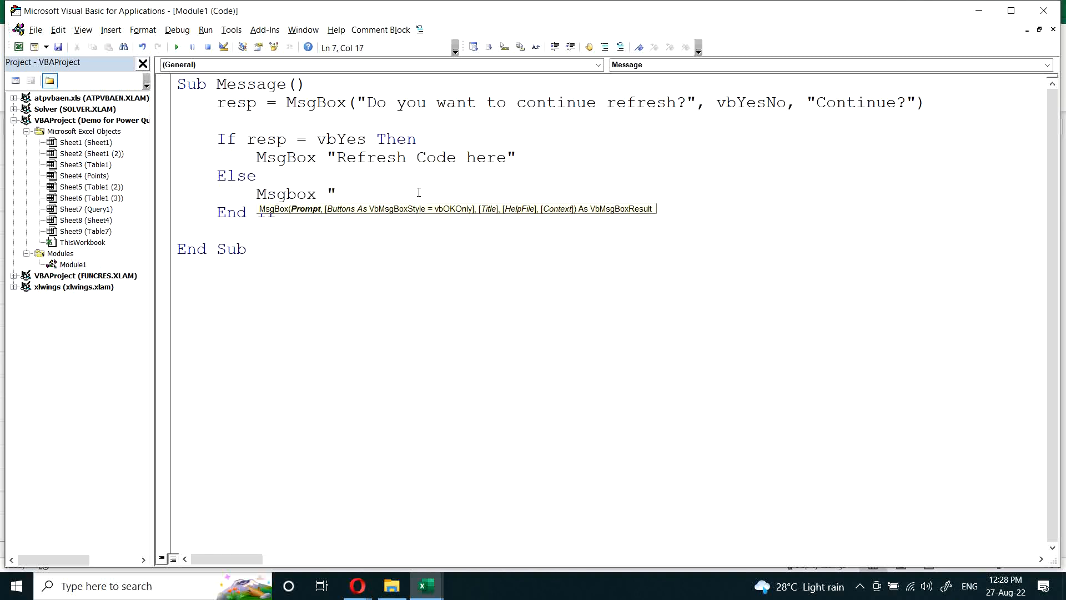
pyautogui.write('N')
pyautogui.press('BackSpace')
pyautogui.write('REfresh not done"')
# Step: Return to the Query1 sheet, run the macro from the rounded rectangle, and answer No to the refresh question
pyautogui.hotkey('alt', 'F11')
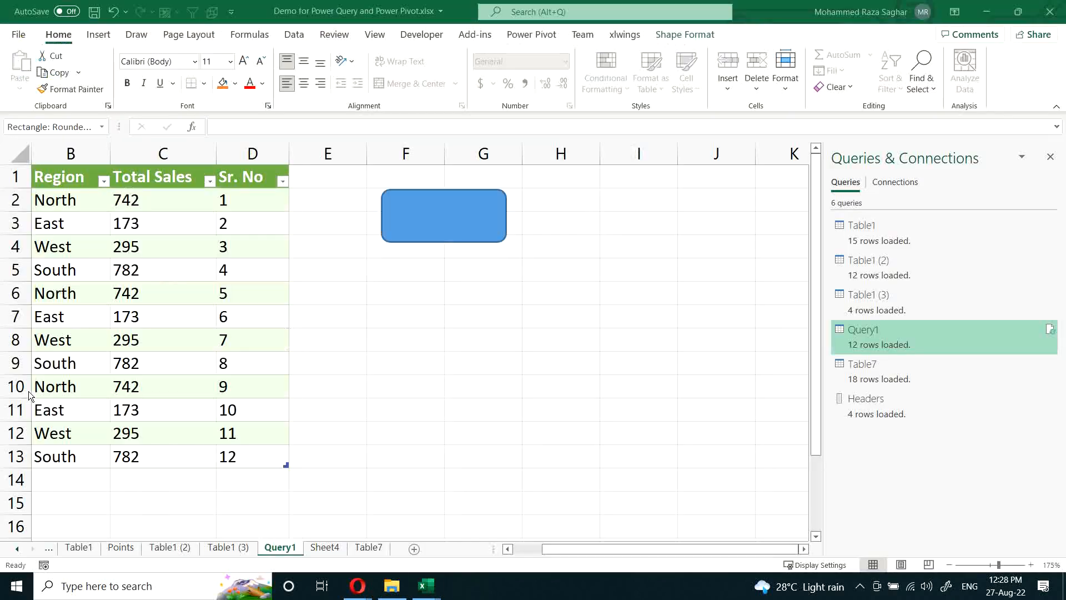
pyautogui.click(495, 323)
pyautogui.click(443, 222)
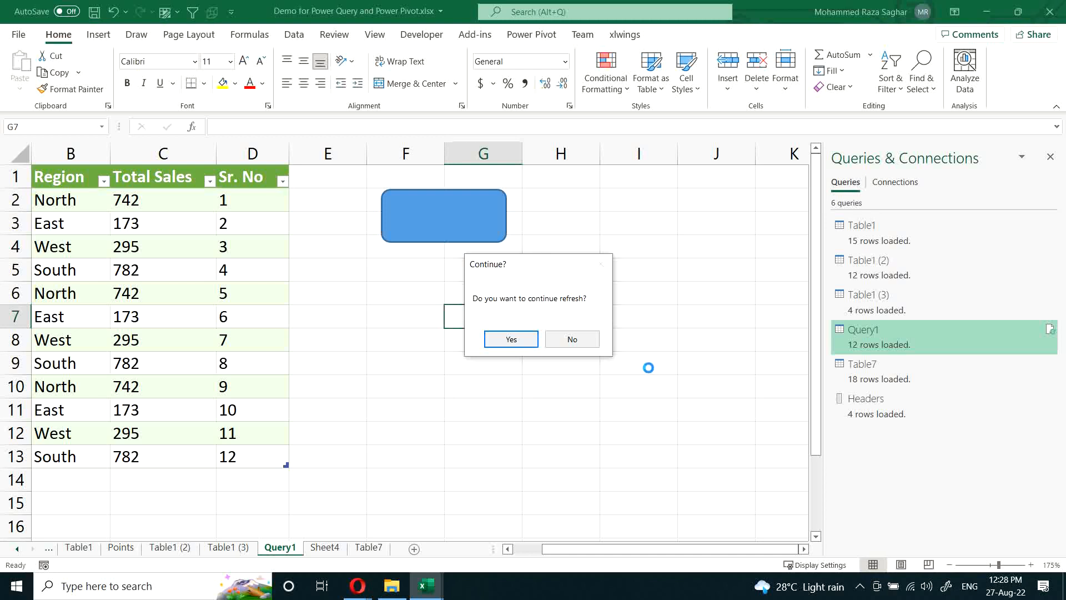
pyautogui.click(577, 340)
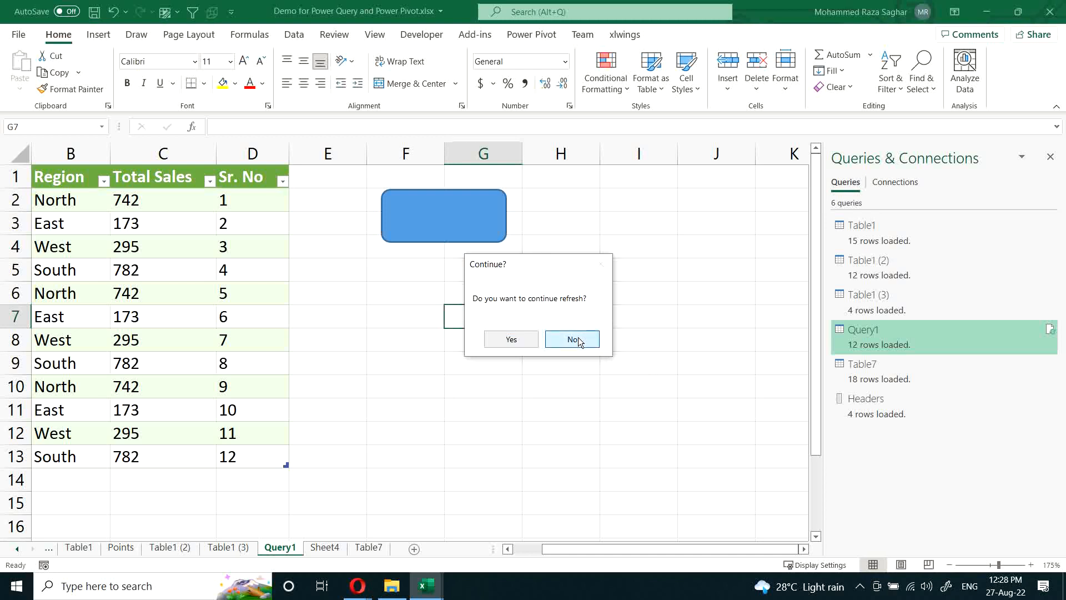
pyautogui.click(557, 341)
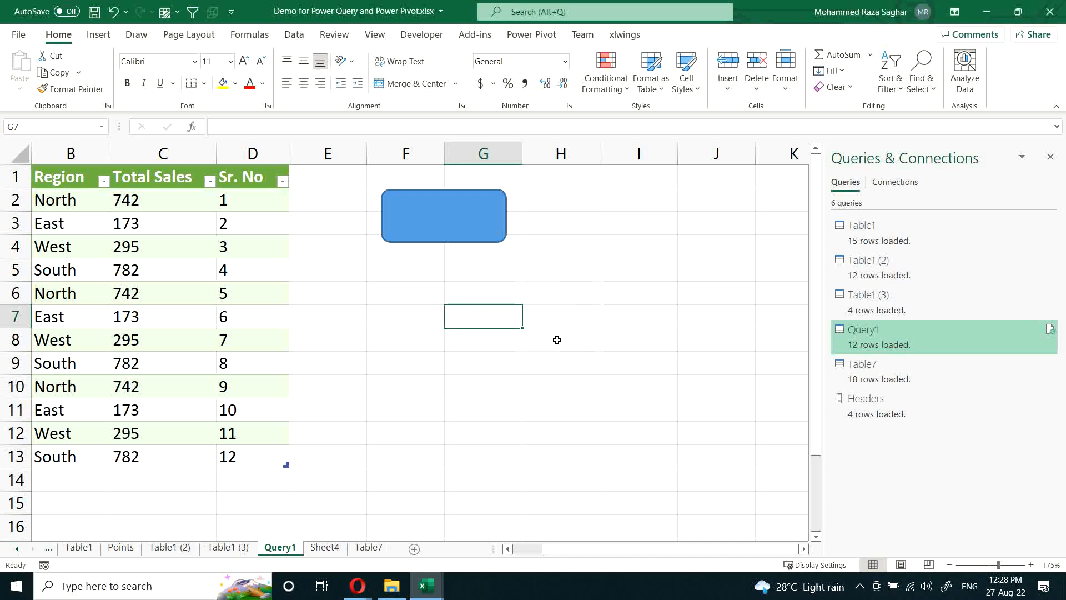
pyautogui.click(469, 286)
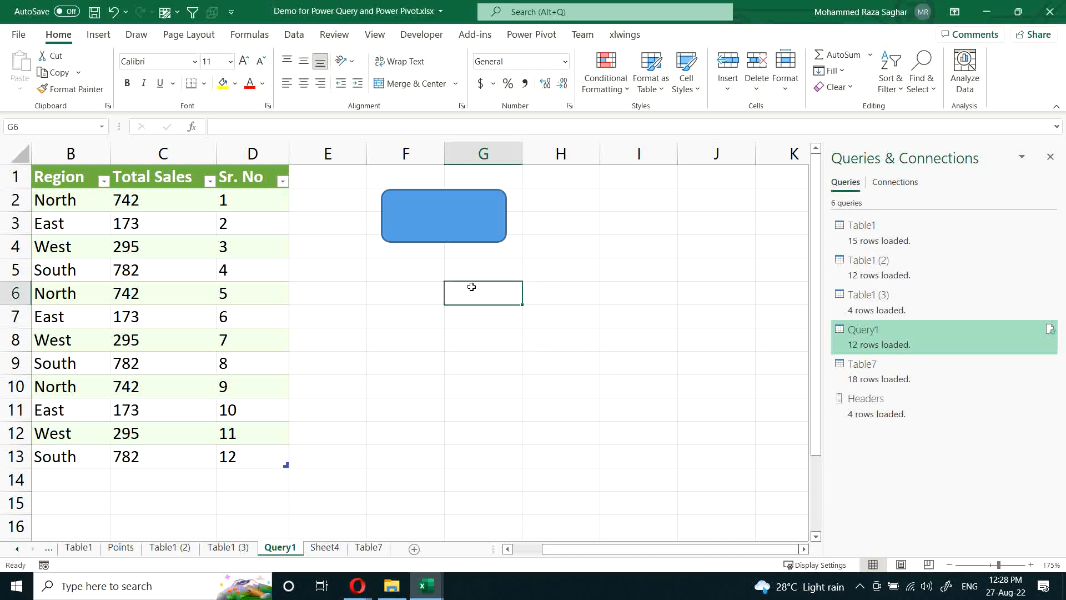
# Step: Save the workbook as an Excel Macro-Enabled Workbook named Demo for Power Query and Power Pivot.xlsm
pyautogui.hotkey('ctrl', 's')
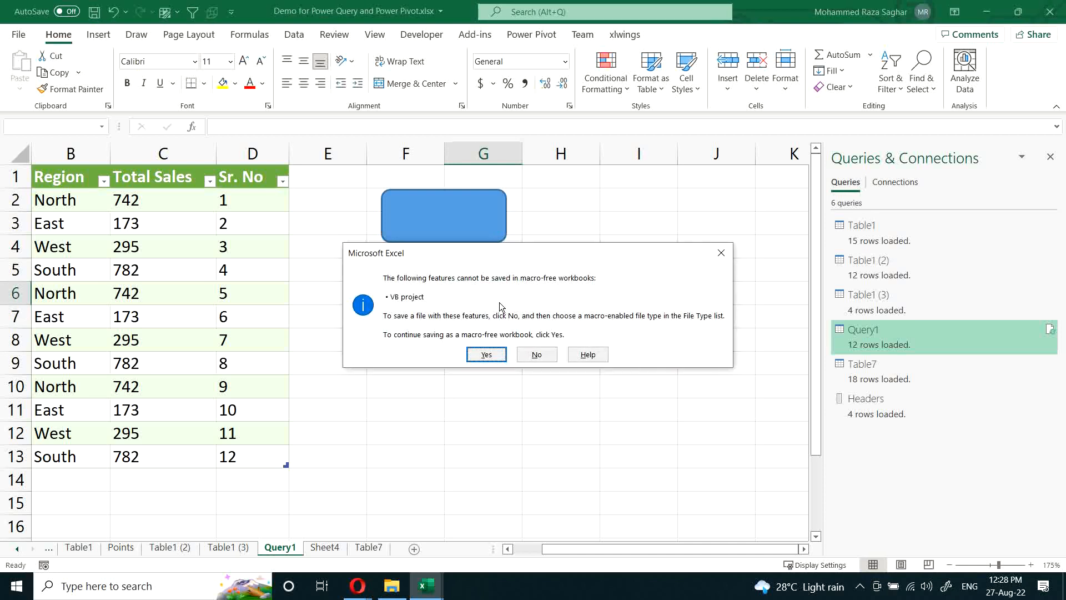
pyautogui.click(543, 358)
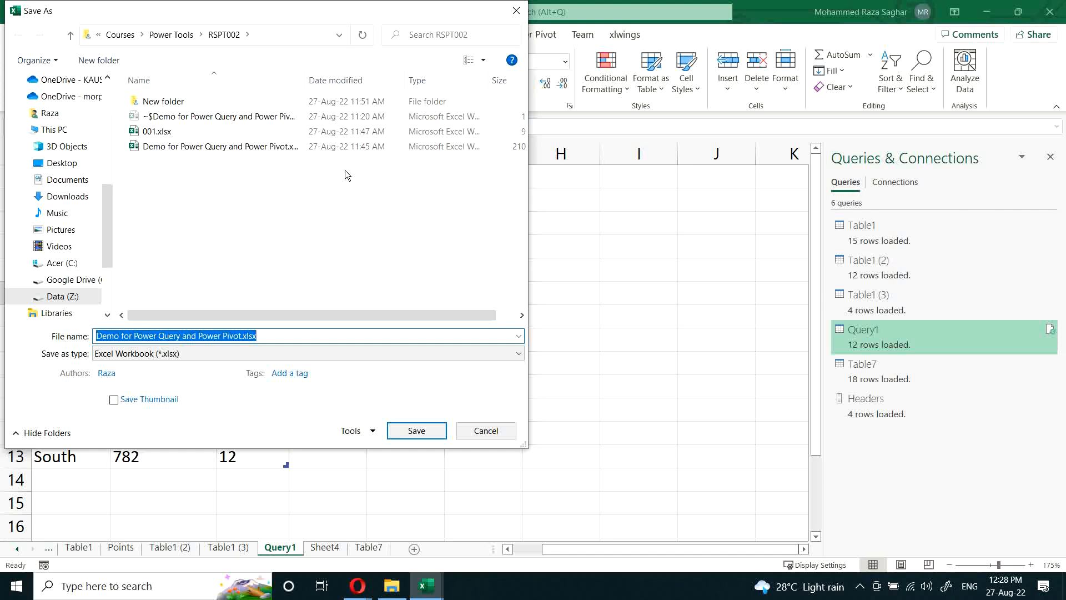
pyautogui.click(168, 355)
pyautogui.click(192, 40)
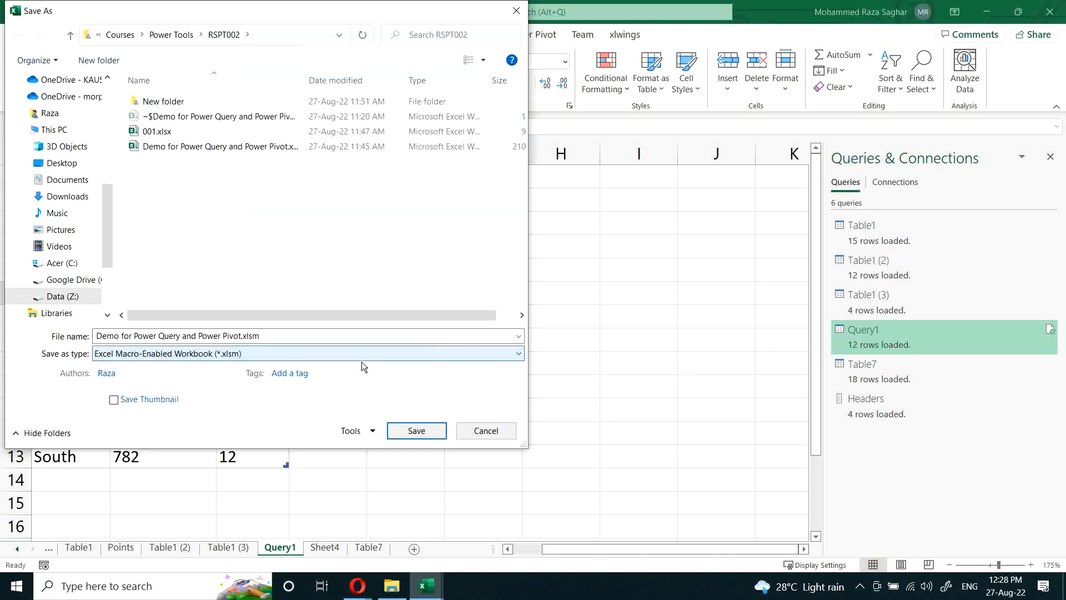
pyautogui.click(416, 431)
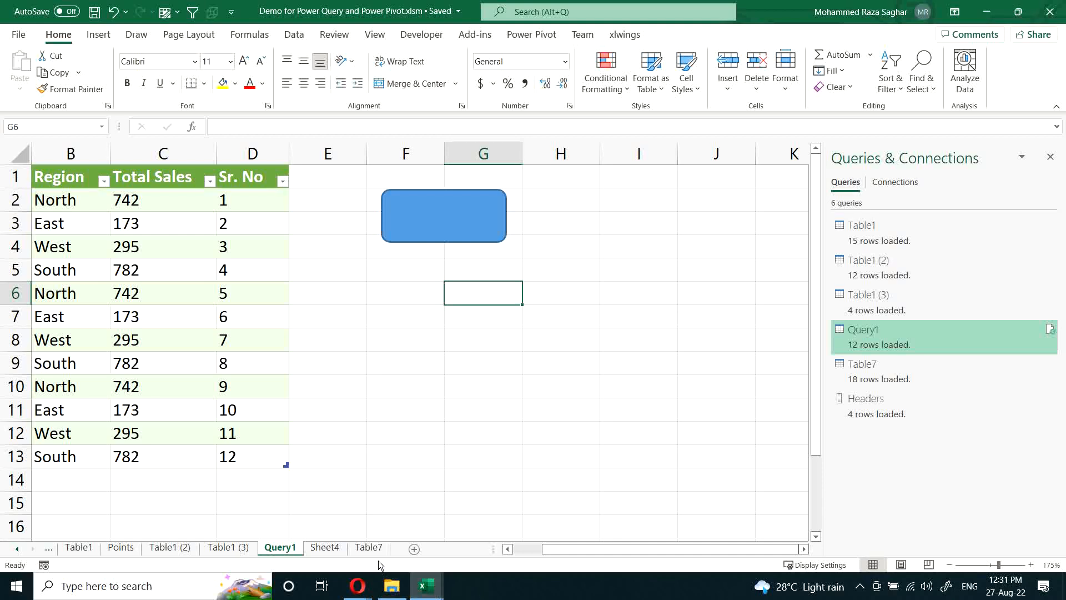
# Step: Go to the Table7 sheet and select its header row, Header21 through Header14
pyautogui.click(368, 547)
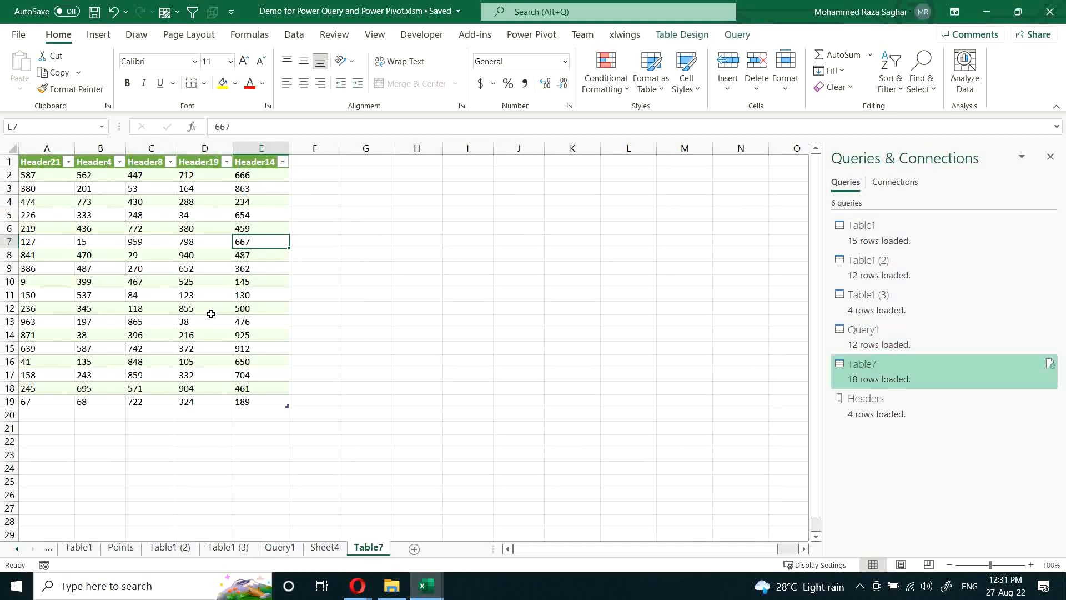
pyautogui.scroll(5, 211, 314)
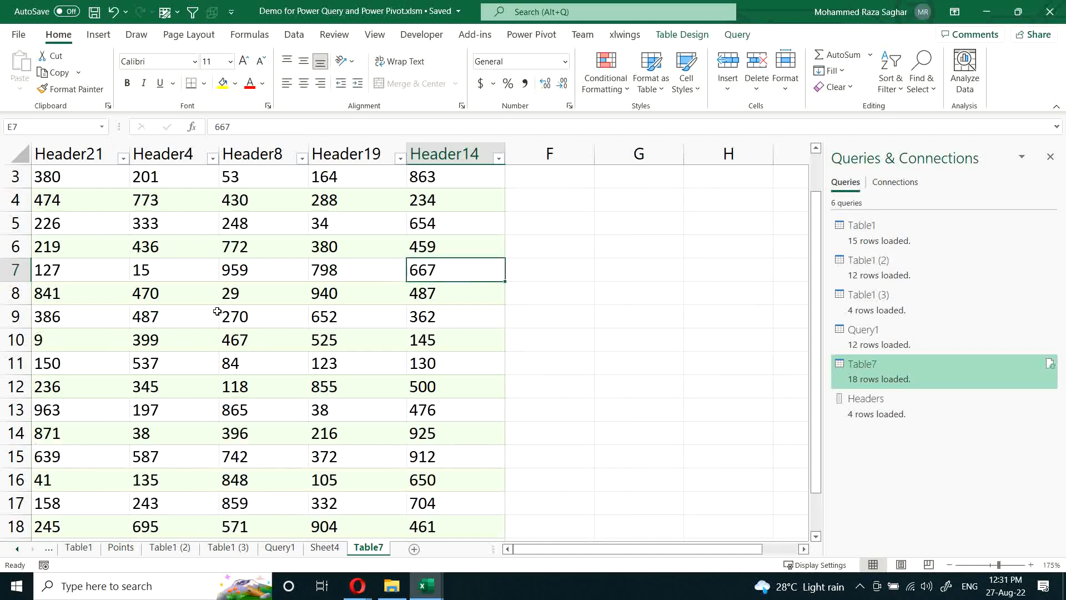
pyautogui.scroll(1, 219, 311)
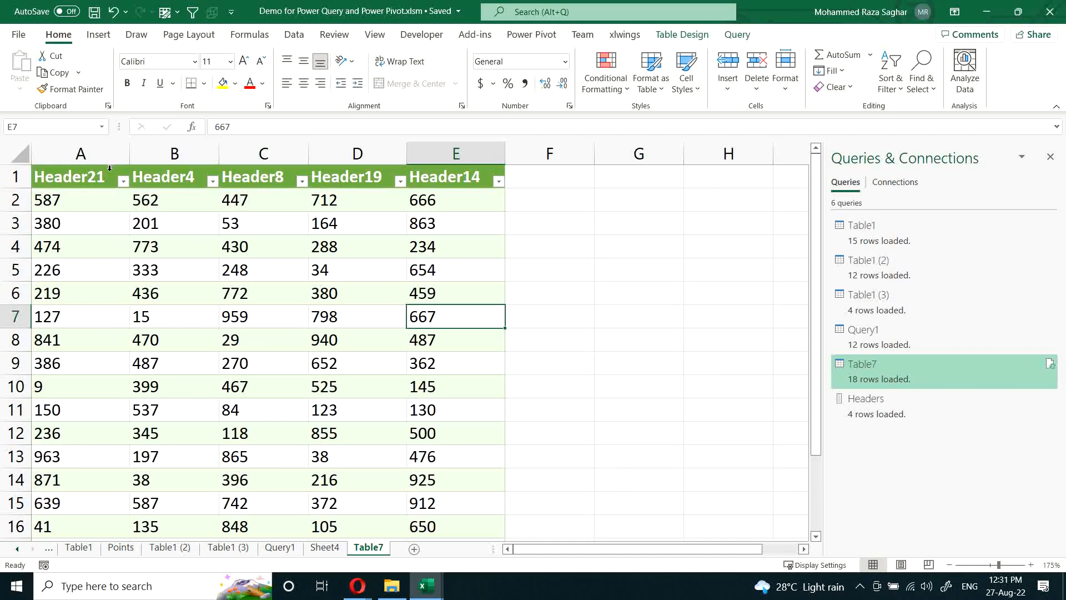
pyautogui.moveTo(94, 179); pyautogui.dragTo(482, 181)
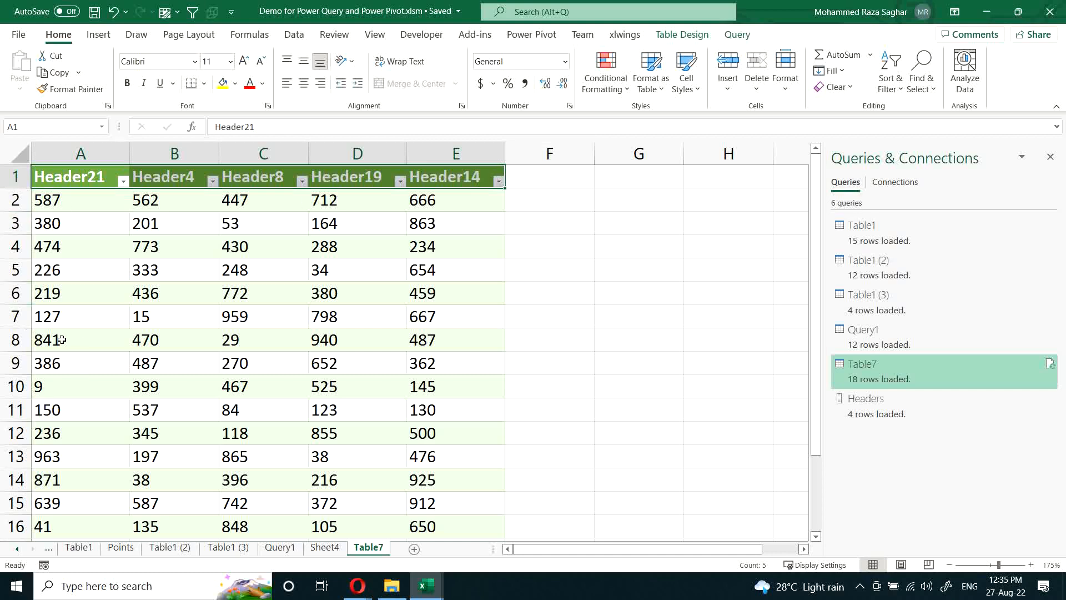
# Step: Go past the end of the Table7 data to the worksheet's last row, and return to cell A1
pyautogui.click(86, 339)
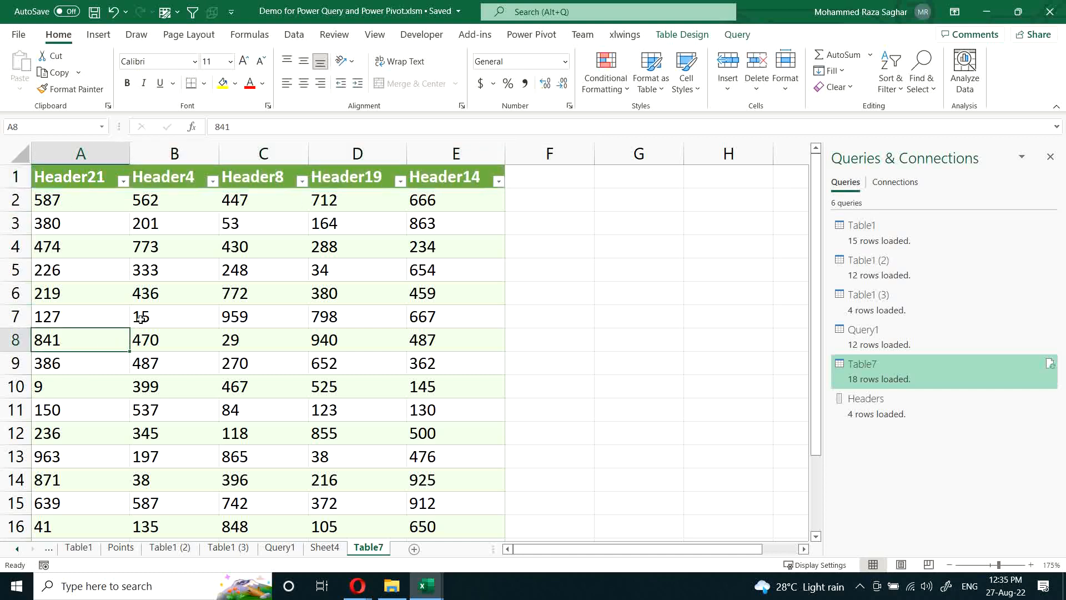
pyautogui.hotkey('ctrl', 'Down')
pyautogui.press('Down')
pyautogui.press('Down')
pyautogui.press('Down')
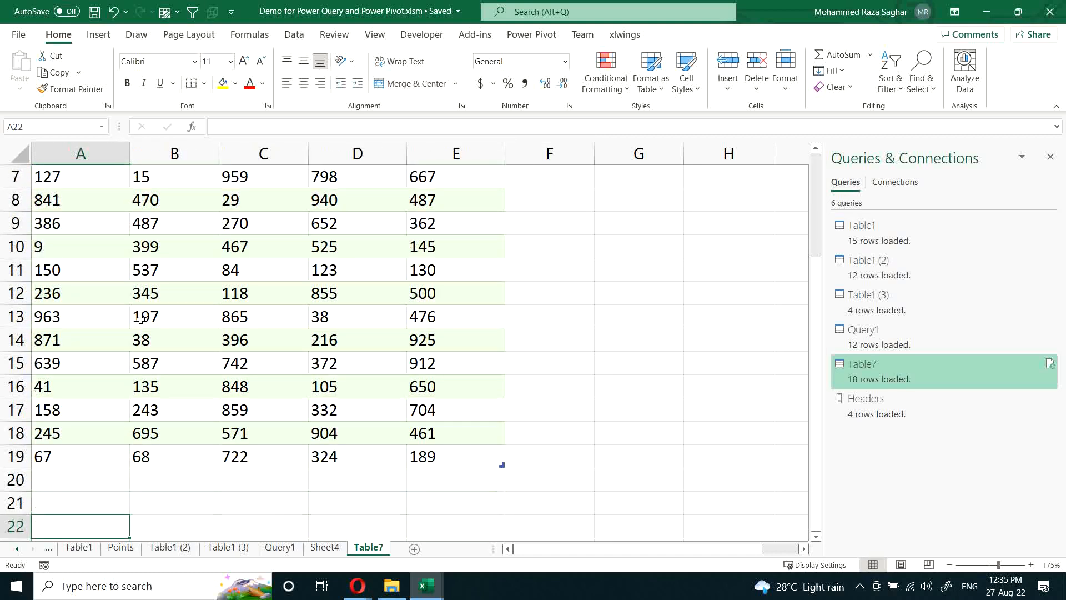
pyautogui.hotkey('ctrl', 'Down')
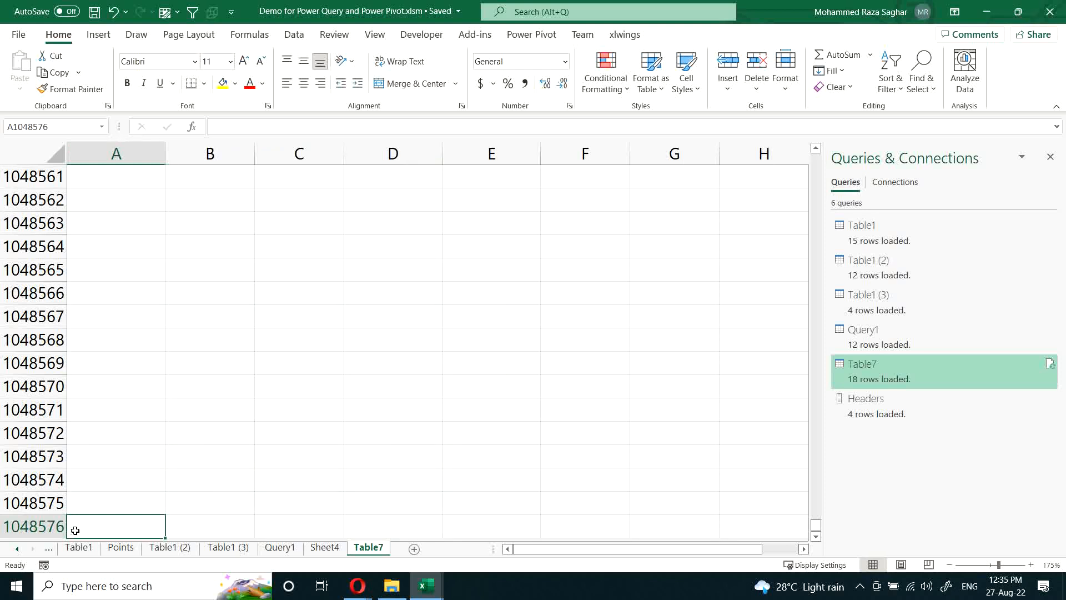
pyautogui.click(155, 455)
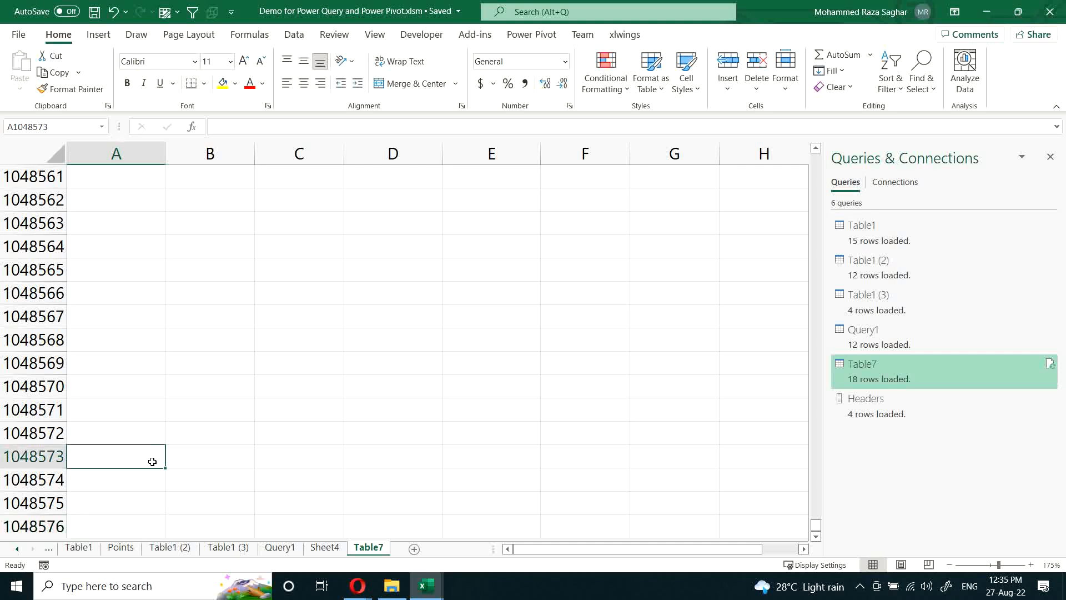
pyautogui.hotkey('ctrl', 'Home')
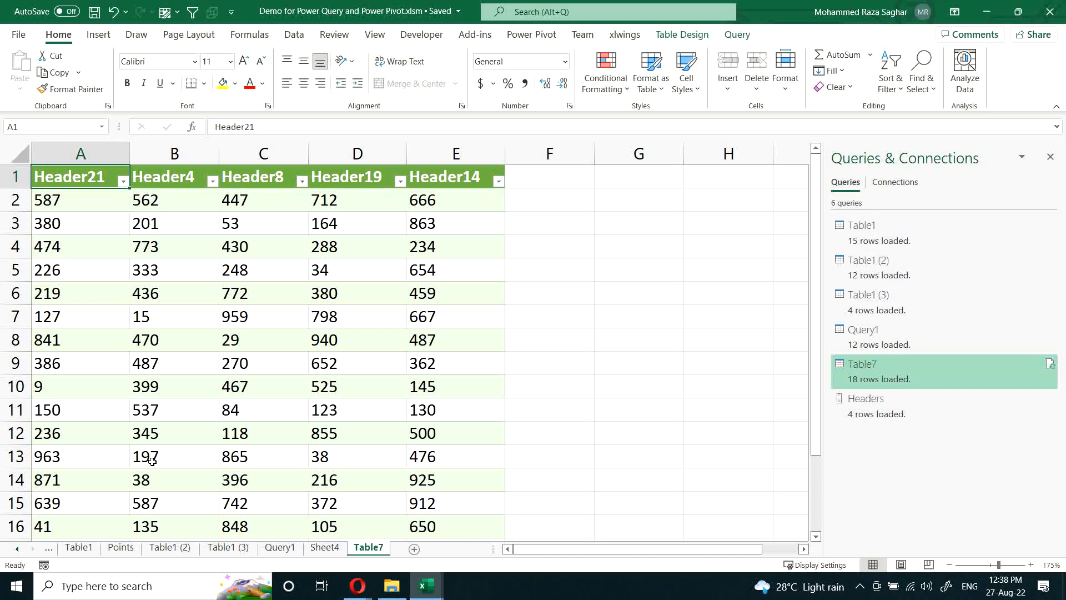
# Step: Add a new blank worksheet after the Table7 sheet
pyautogui.click(413, 548)
pyautogui.keyDown('ctrl'); pyautogui.scroll(6, 442, 503); pyautogui.keyUp('ctrl')
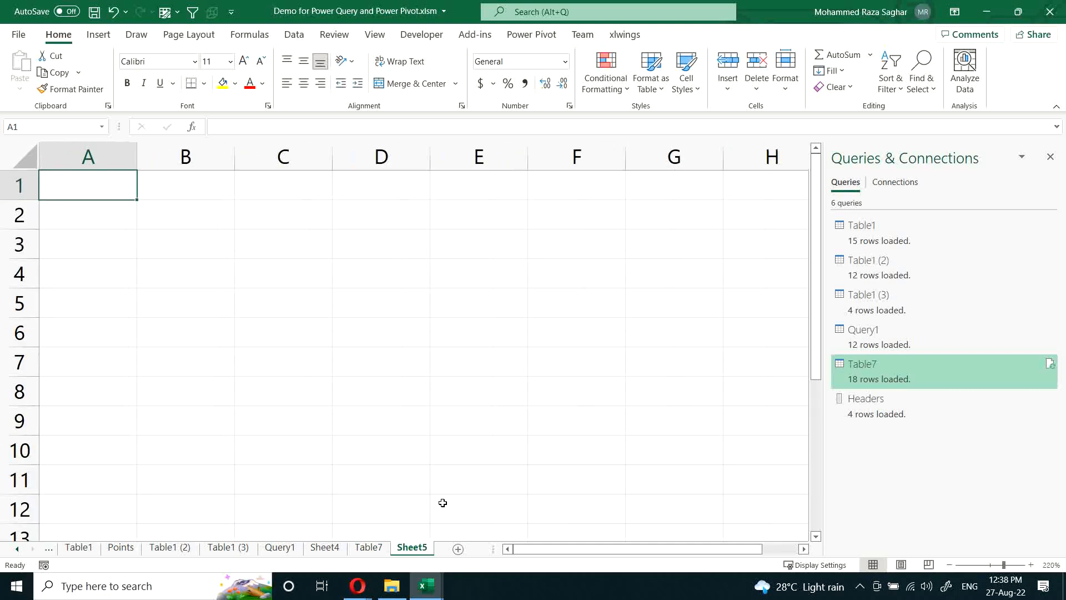
pyautogui.keyDown('ctrl'); pyautogui.scroll(5, 442, 502); pyautogui.keyUp('ctrl')
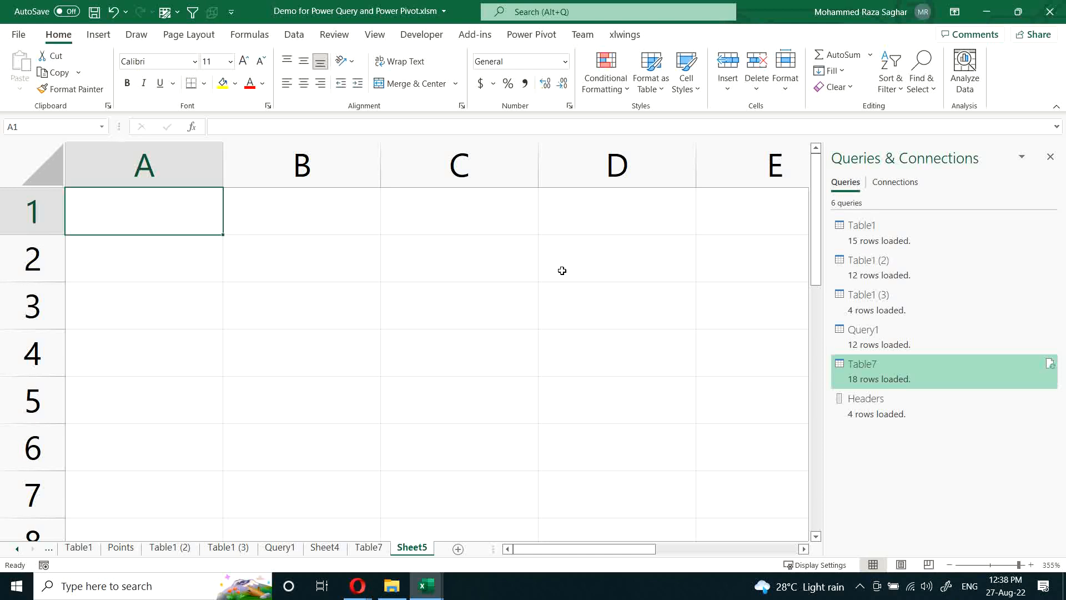
# Step: Examine the Power Pivot commands, including the options for creating and managing measures
pyautogui.click(534, 38)
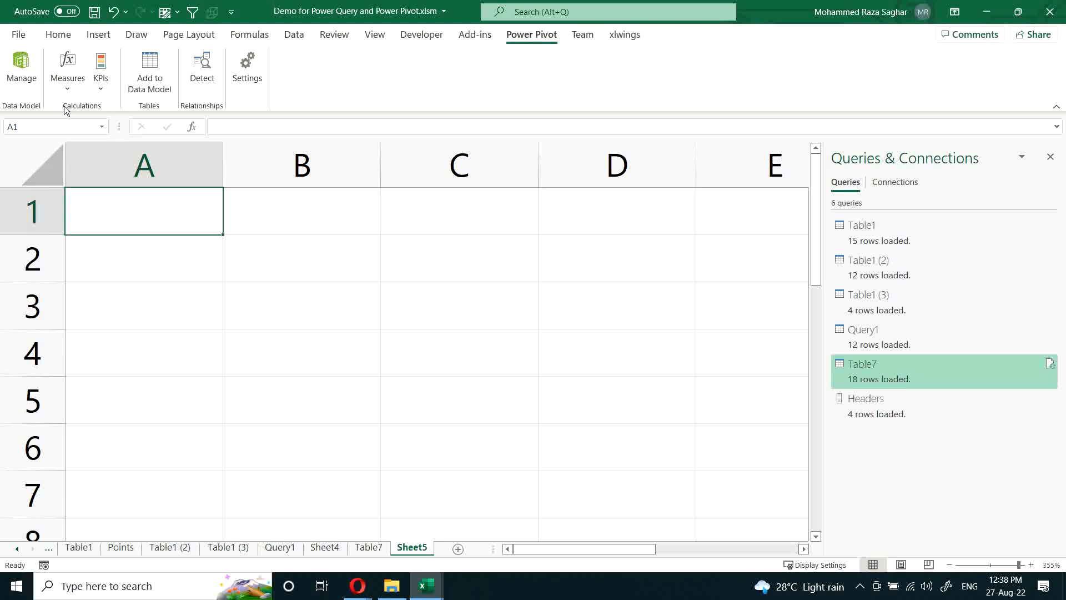
pyautogui.click(68, 89)
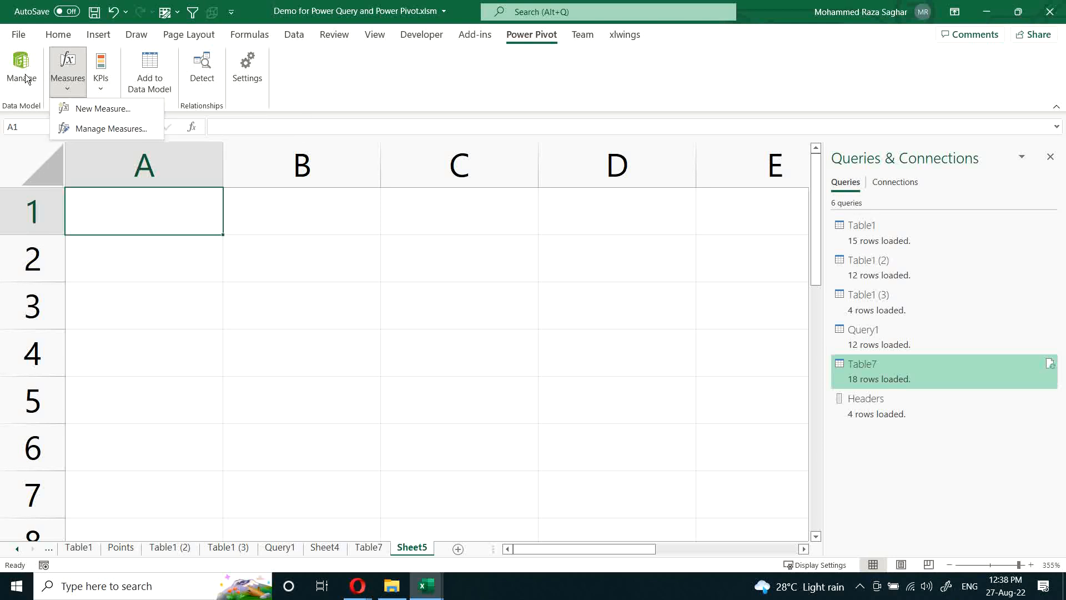
pyautogui.click(355, 238)
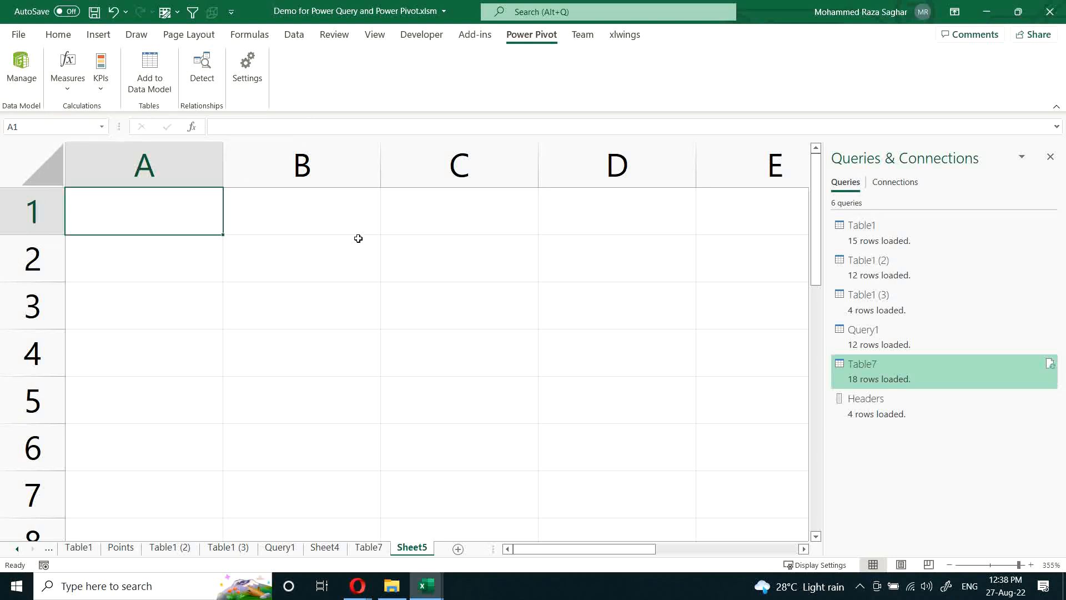
pyautogui.click(359, 223)
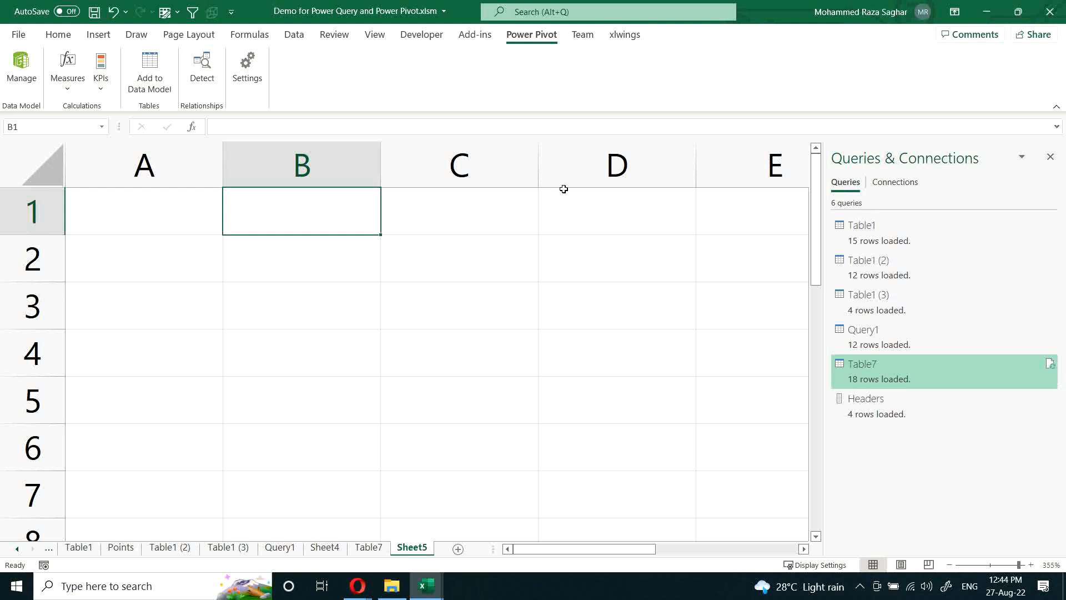
# Step: Select cell A1 on the blank sheet and close the Queries & Connections pane
pyautogui.click(129, 217)
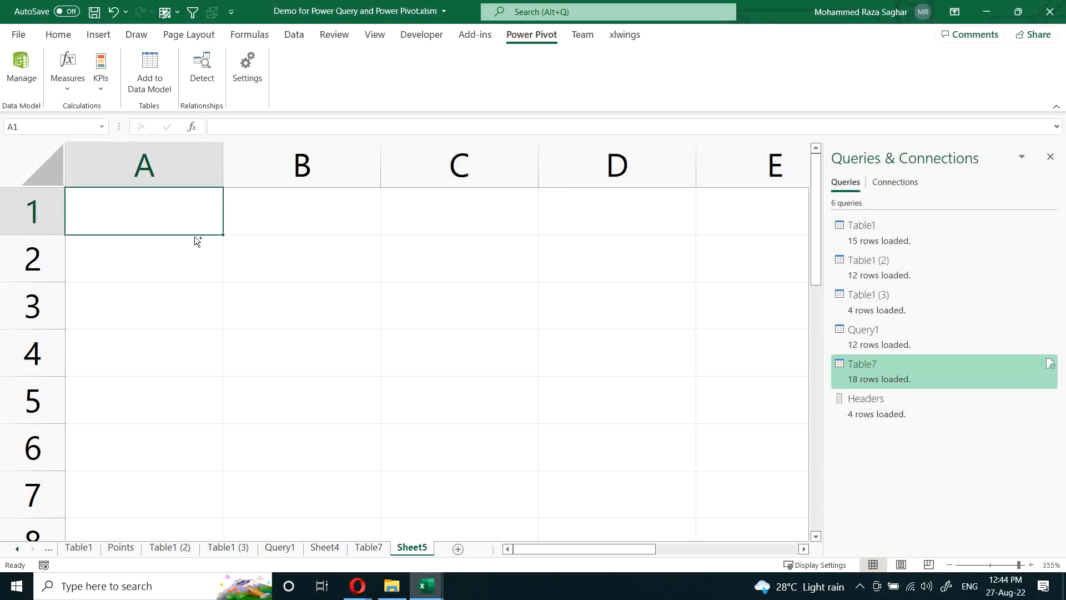
pyautogui.keyDown('ctrl'); pyautogui.scroll(2, 195, 239); pyautogui.keyUp('ctrl')
pyautogui.keyDown('ctrl'); pyautogui.scroll(1, 194, 235); pyautogui.keyUp('ctrl')
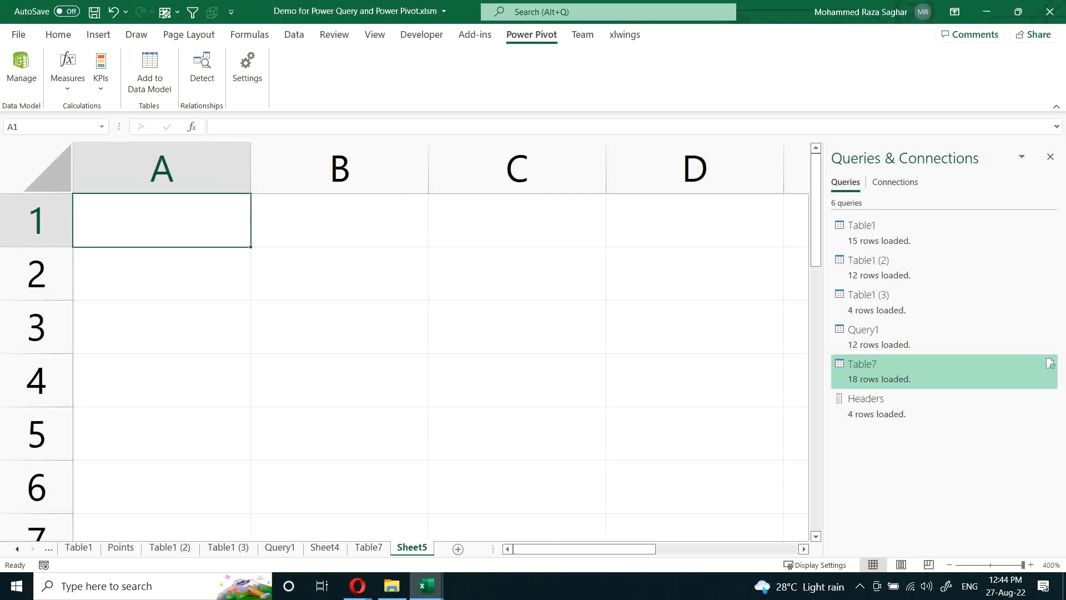
pyautogui.click(1050, 157)
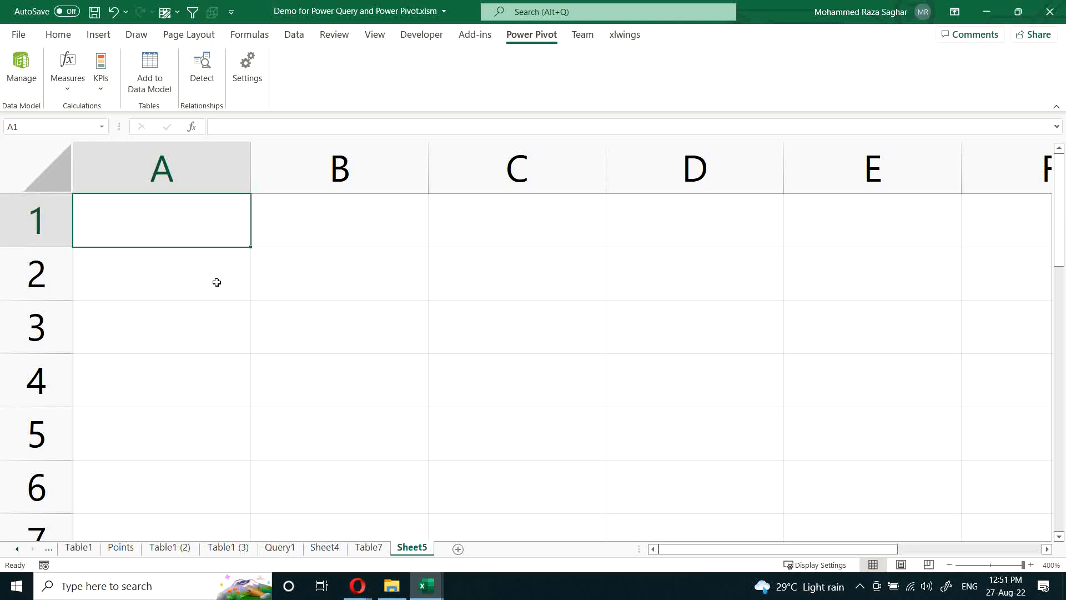
# Step: Enter the label Fees in cell A1 with the amount 12000 beside it in B1
pyautogui.click(197, 263)
pyautogui.click(193, 221)
pyautogui.write('Fees')
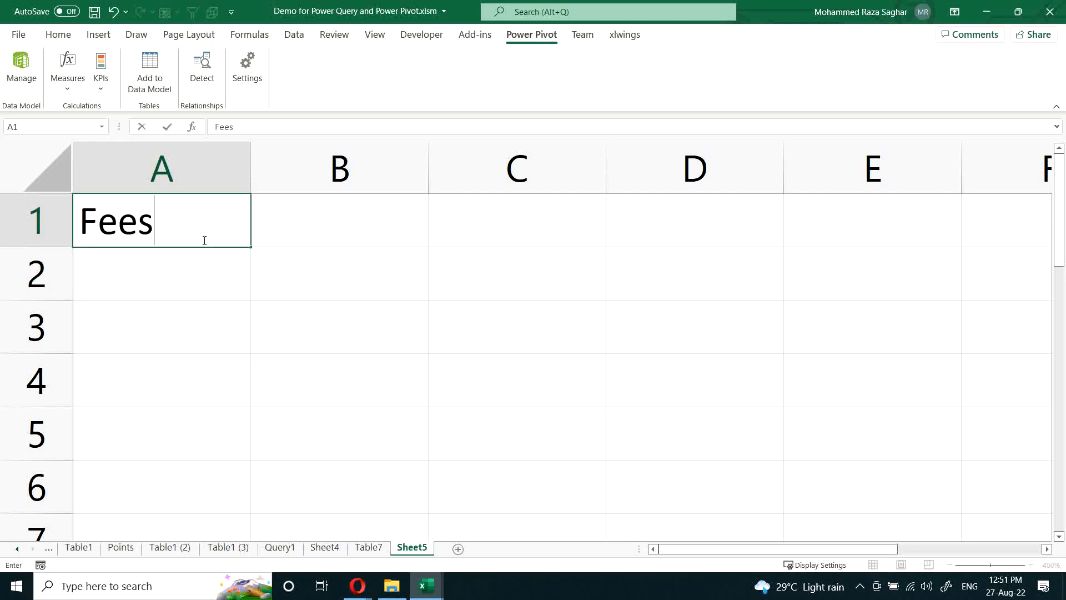
pyautogui.press('Tab')
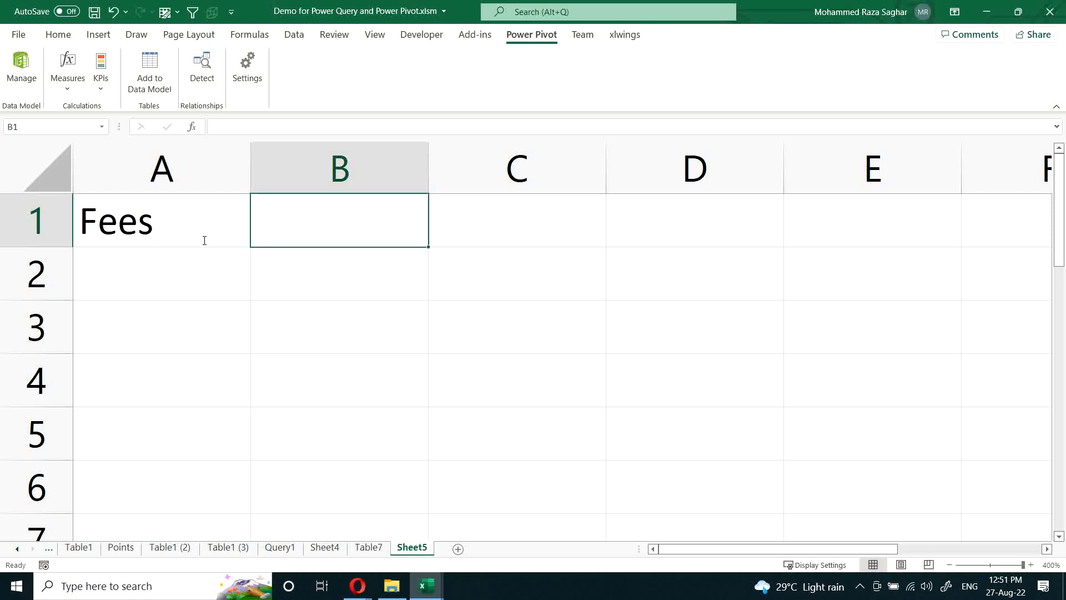
pyautogui.write('12000')
pyautogui.press('Return')
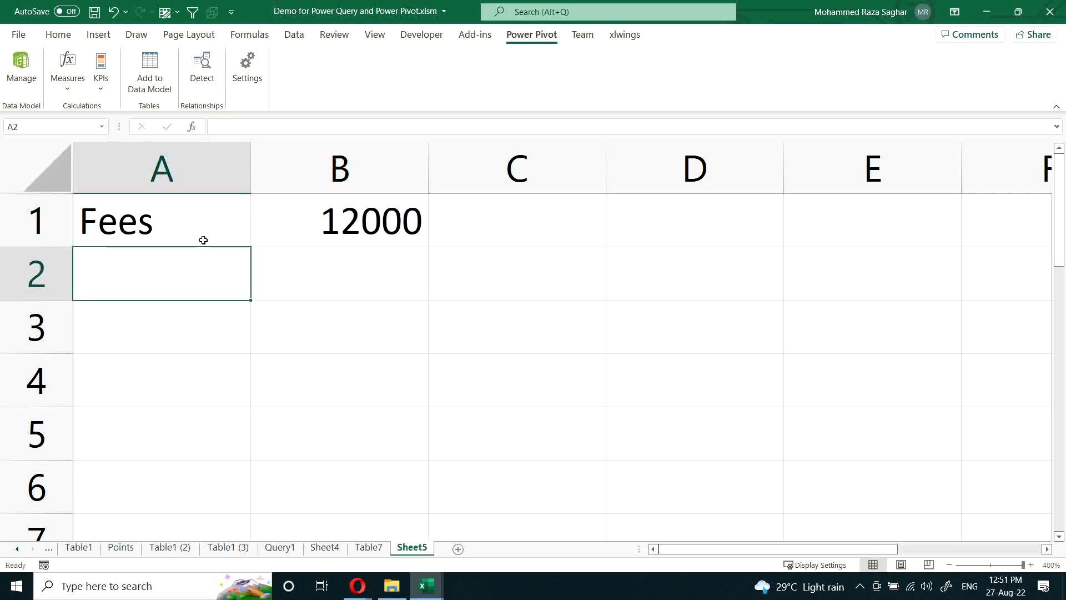
# Step: Change the fee amount in B1 to 10000
pyautogui.press('Up')
pyautogui.press('Right')
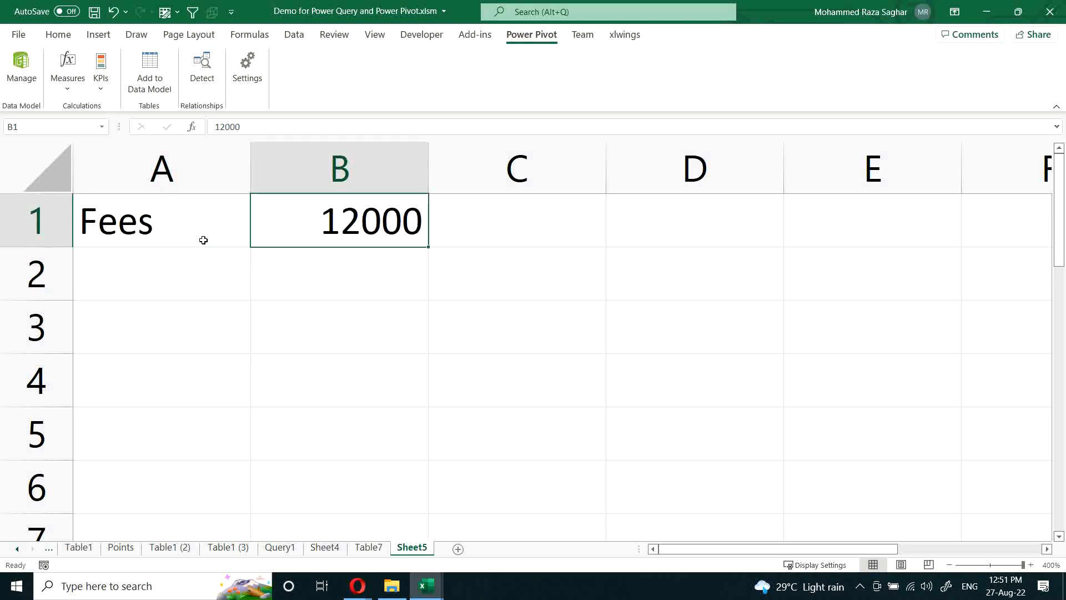
pyautogui.write('10000')
pyautogui.press('Return')
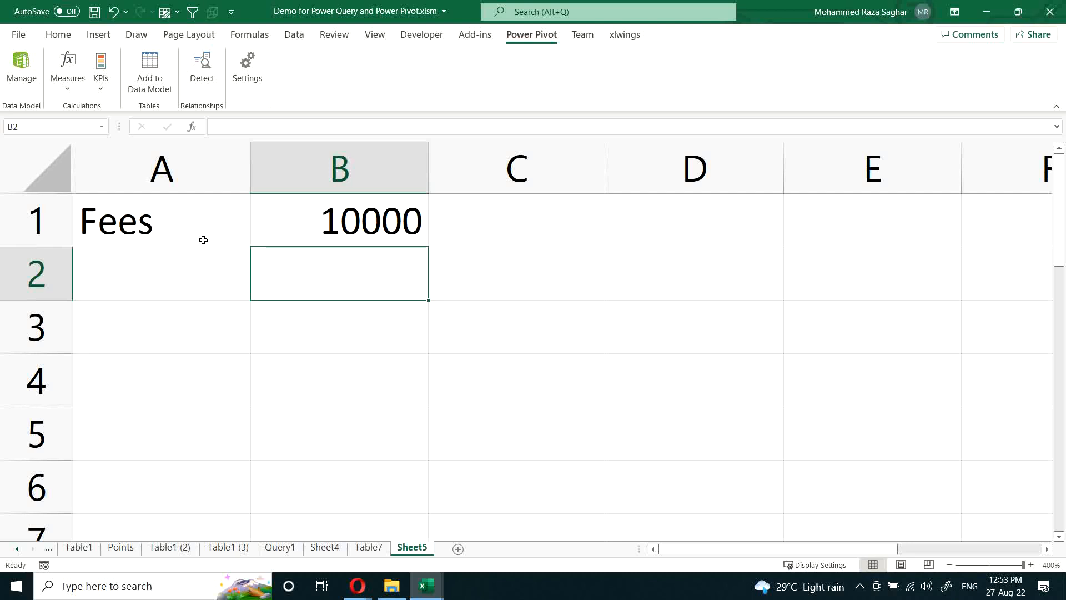
# Step: Add the label Duration in A2 with the value 4 Months in B2
pyautogui.press('Left')
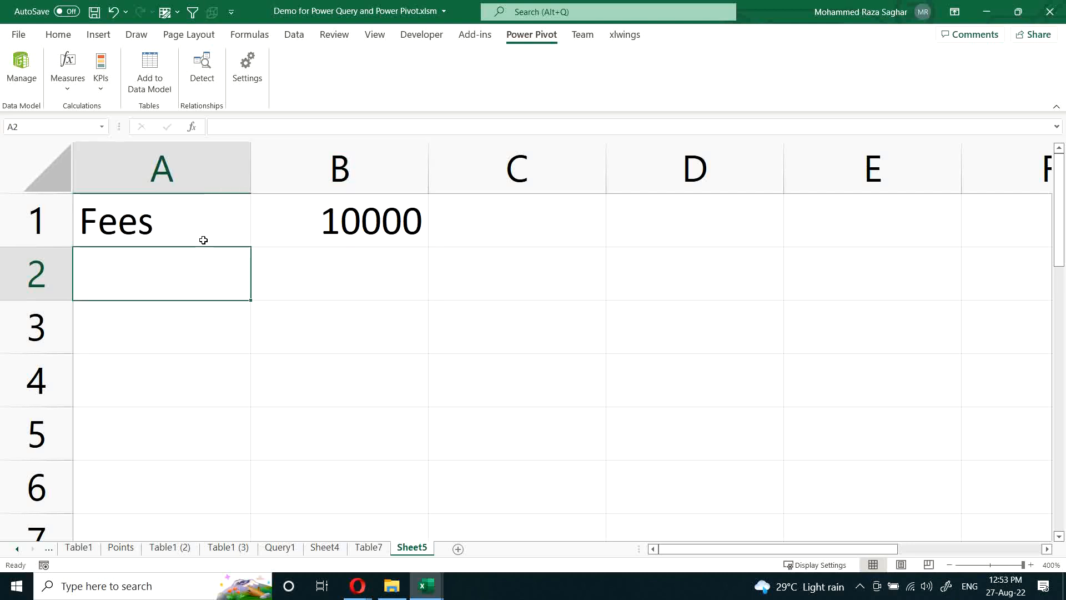
pyautogui.write('Duration')
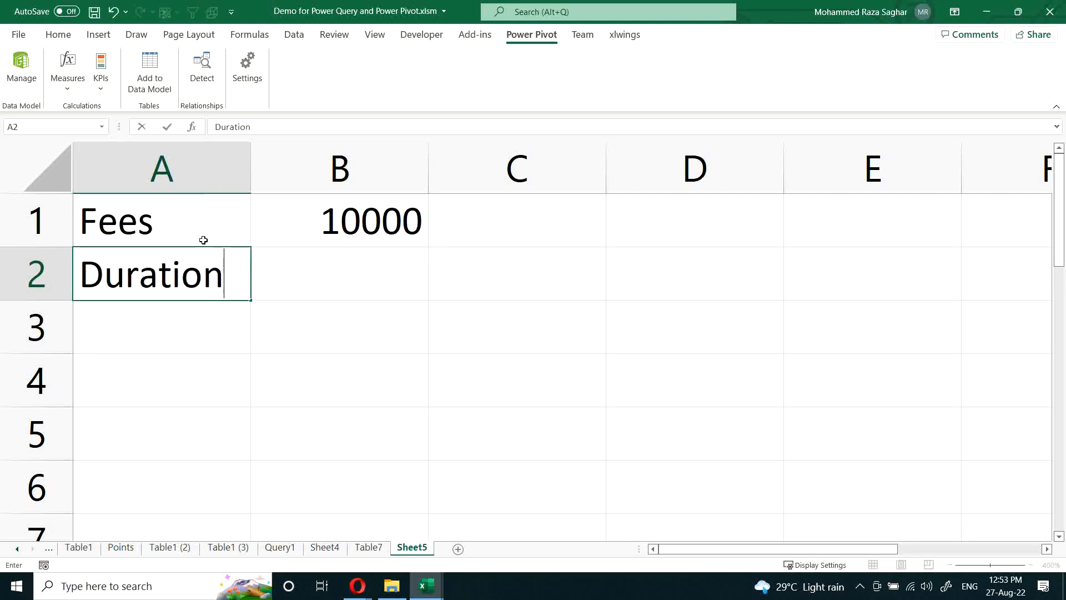
pyautogui.press('Tab')
pyautogui.write('4')
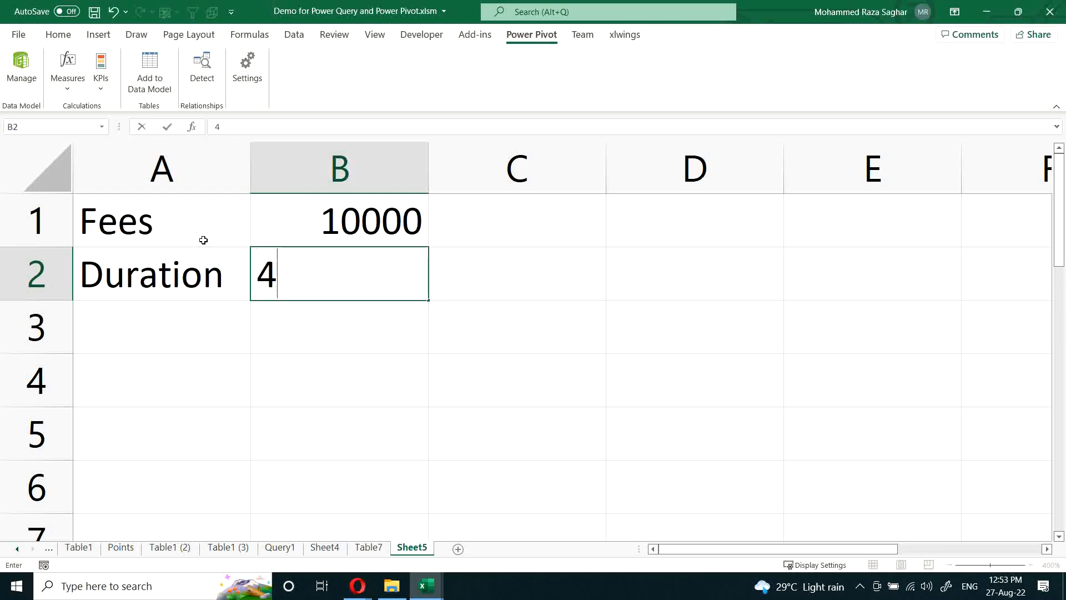
pyautogui.write(' MO nths')
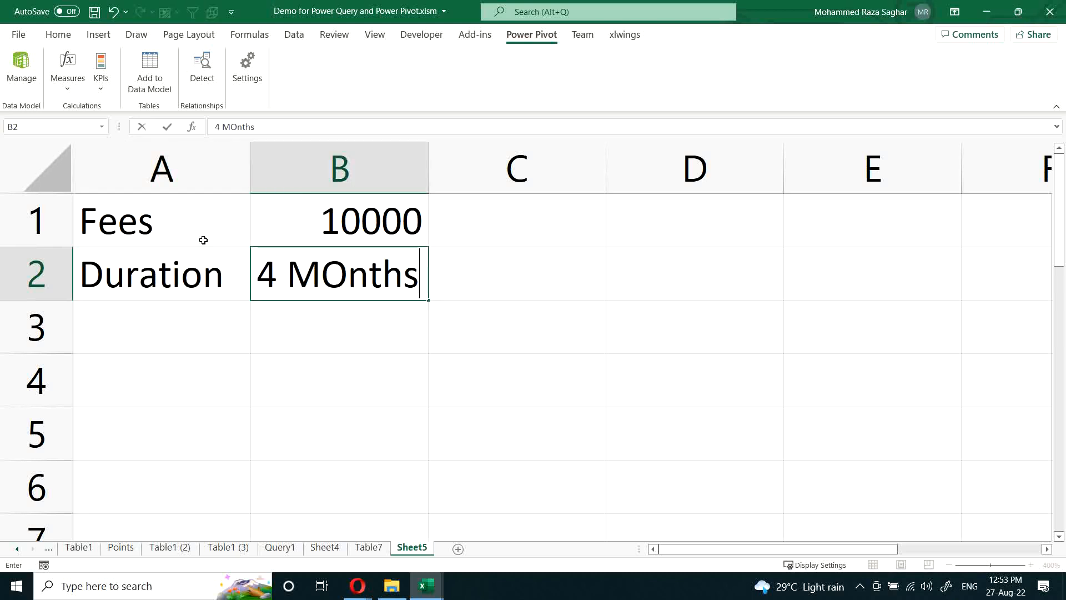
pyautogui.press('Return')
# Step: Enter two instalment amounts of 5000 each in cells D1 and D2
pyautogui.press('Tab')
pyautogui.press('Right')
pyautogui.press('Right')
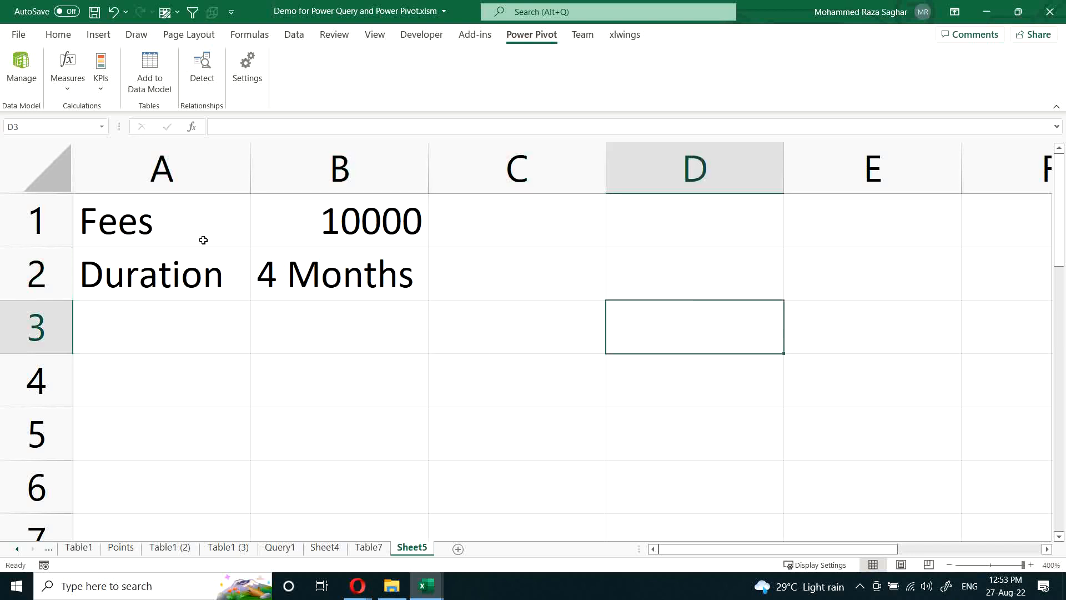
pyautogui.press('Up')
pyautogui.press('Up')
pyautogui.write('5000')
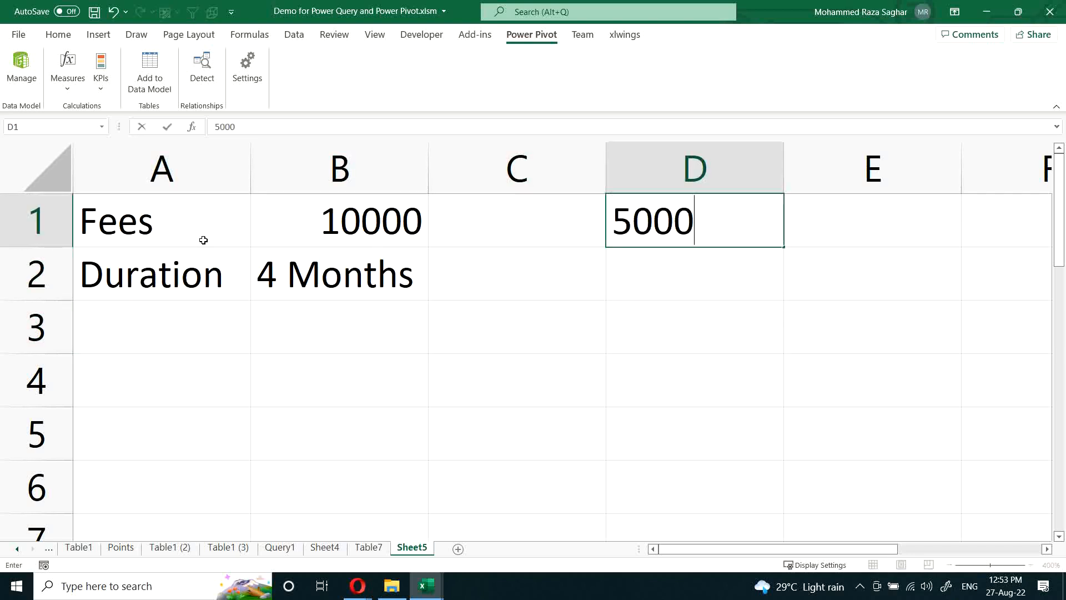
pyautogui.press('Return')
pyautogui.write('5000')
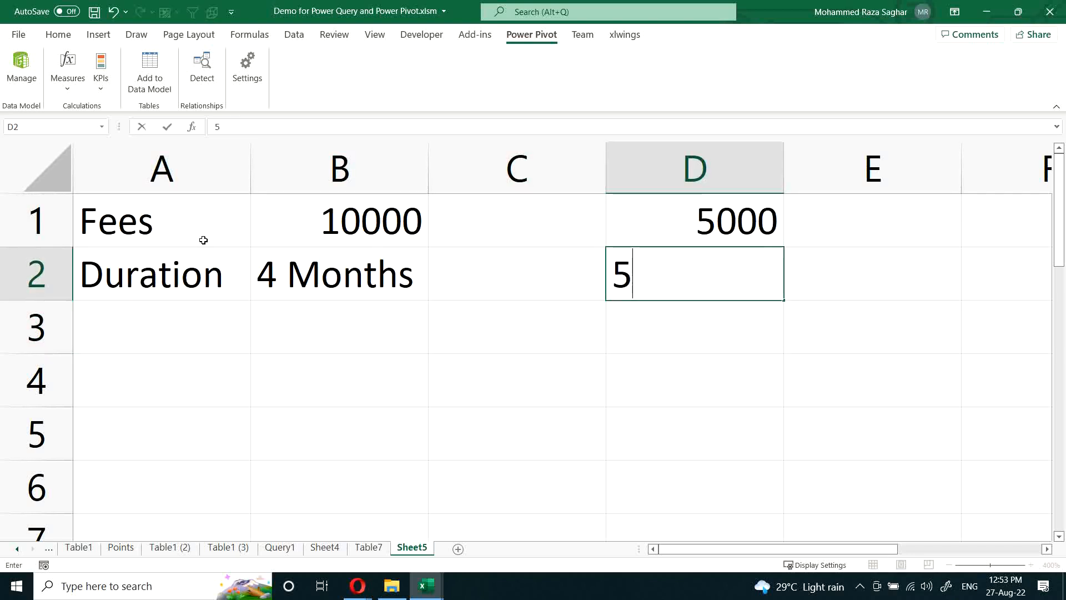
pyautogui.hotkey('ctrl', 'Return')
# Step: Calculate the discounted fee in D4 with the formula +B1*.9 and select that cell
pyautogui.press('Down')
pyautogui.press('Down')
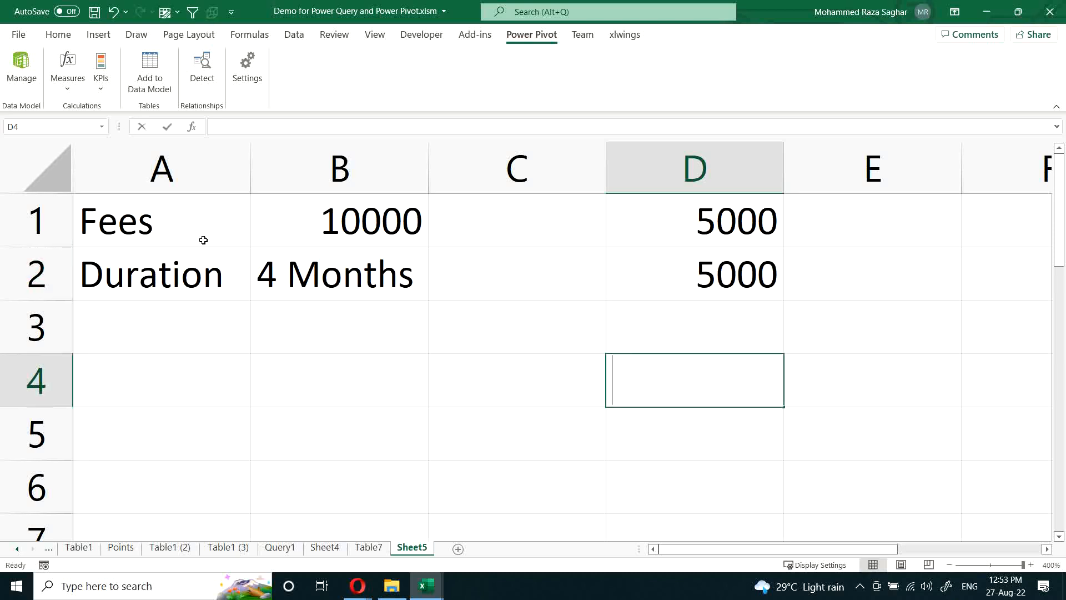
pyautogui.write('+')
pyautogui.click(352, 219)
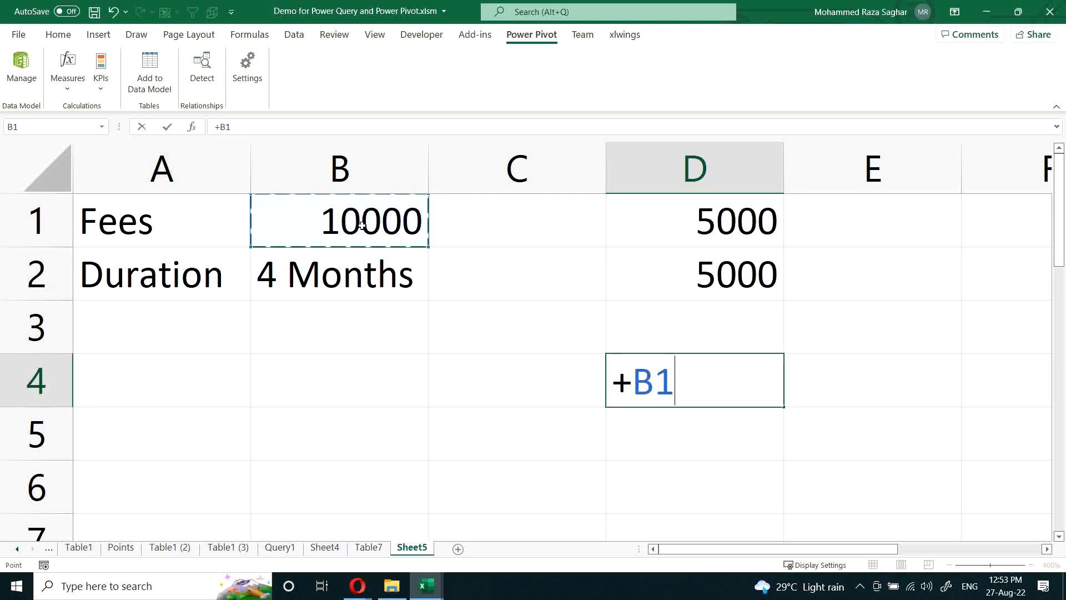
pyautogui.write('*.9')
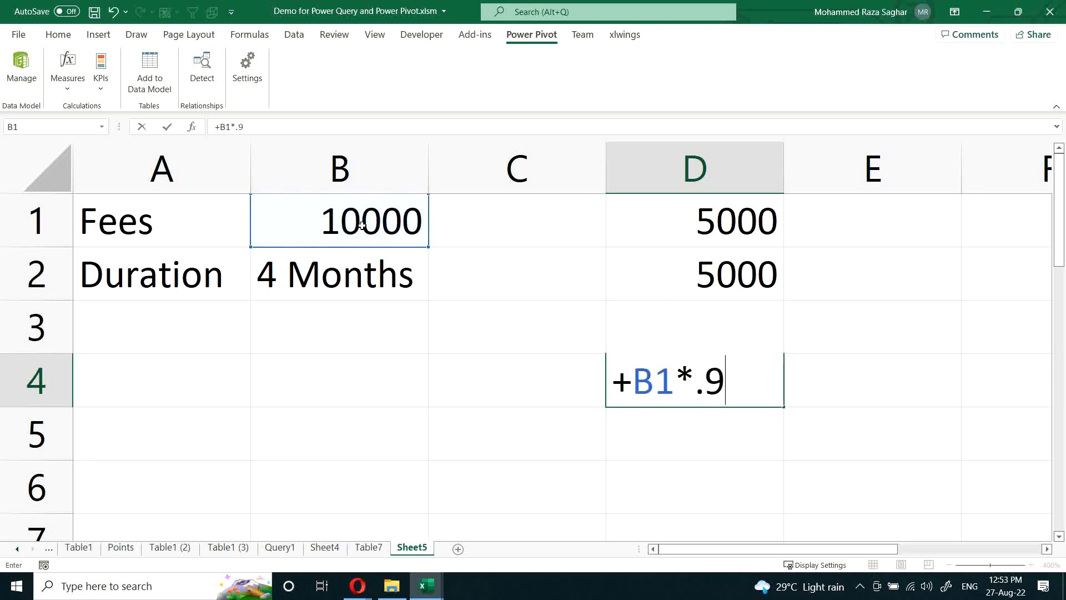
pyautogui.press('Return')
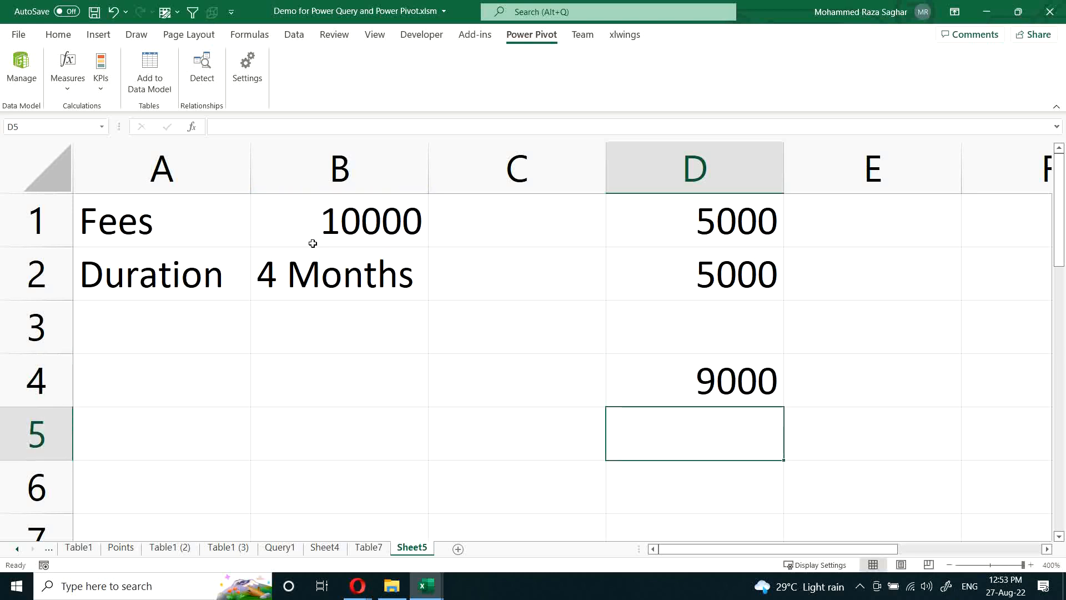
pyautogui.click(683, 381)
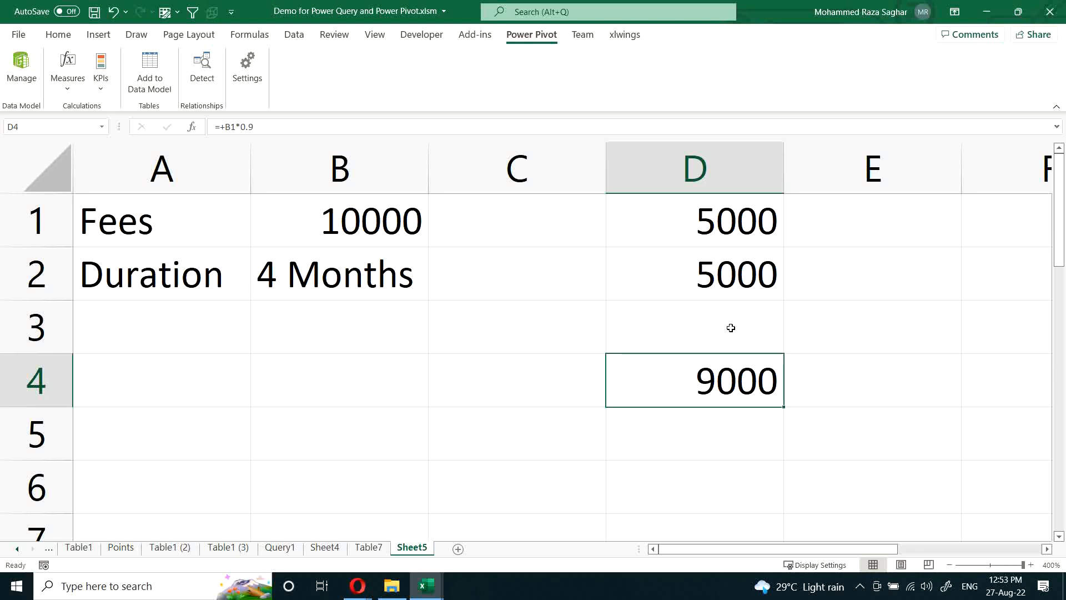
# Step: Insert the current date, 27-08-2022, in cell B4
pyautogui.press('Up')
pyautogui.press('Up')
pyautogui.press('Down')
pyautogui.press('Down')
pyautogui.press('Left')
pyautogui.press('Left')
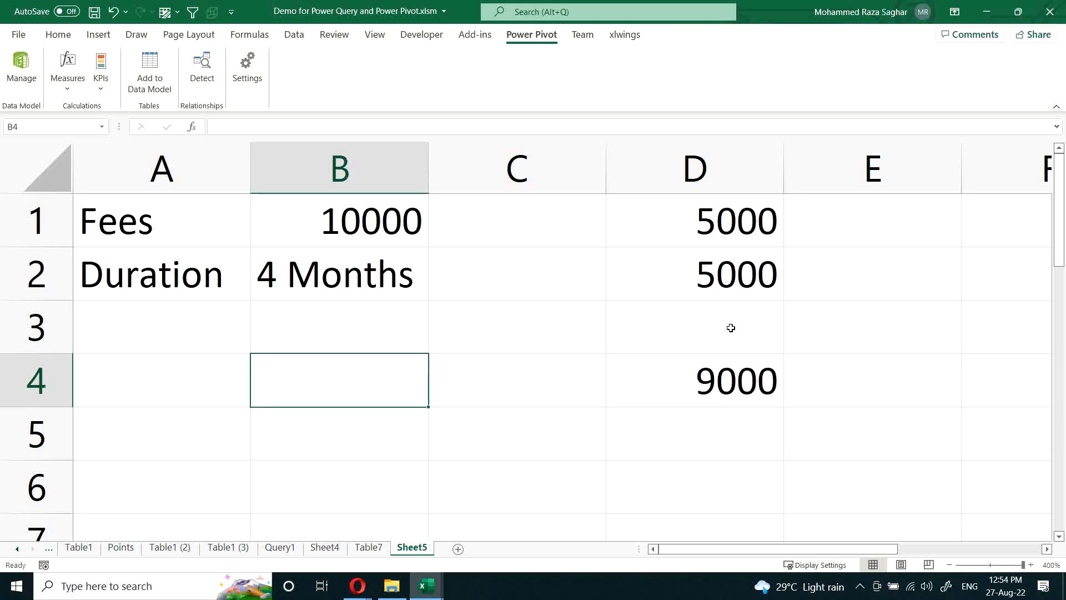
pyautogui.hotkey('ctrl', ';')
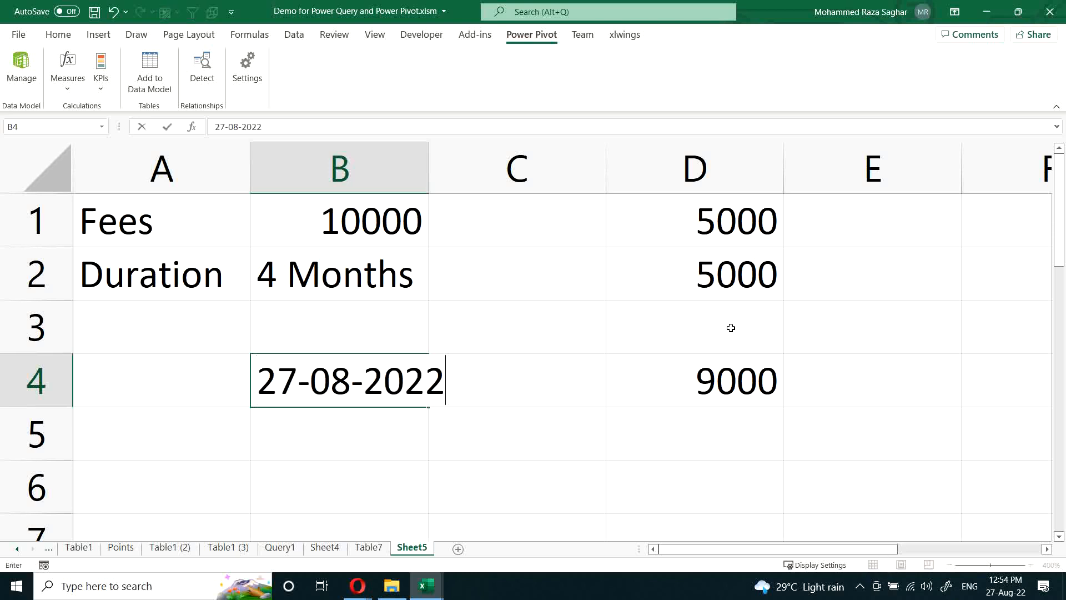
pyautogui.press('Return')
# Step: Calculate a date six days after B4 in cell B5 with the formula +B4+6
pyautogui.write('+')
pyautogui.press('Up')
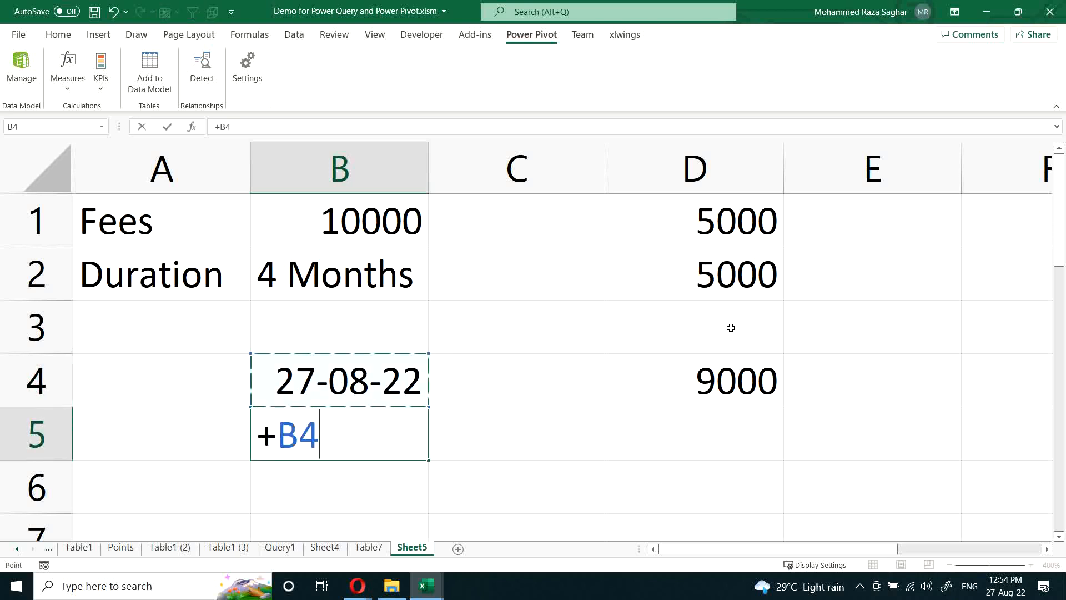
pyautogui.write('+6')
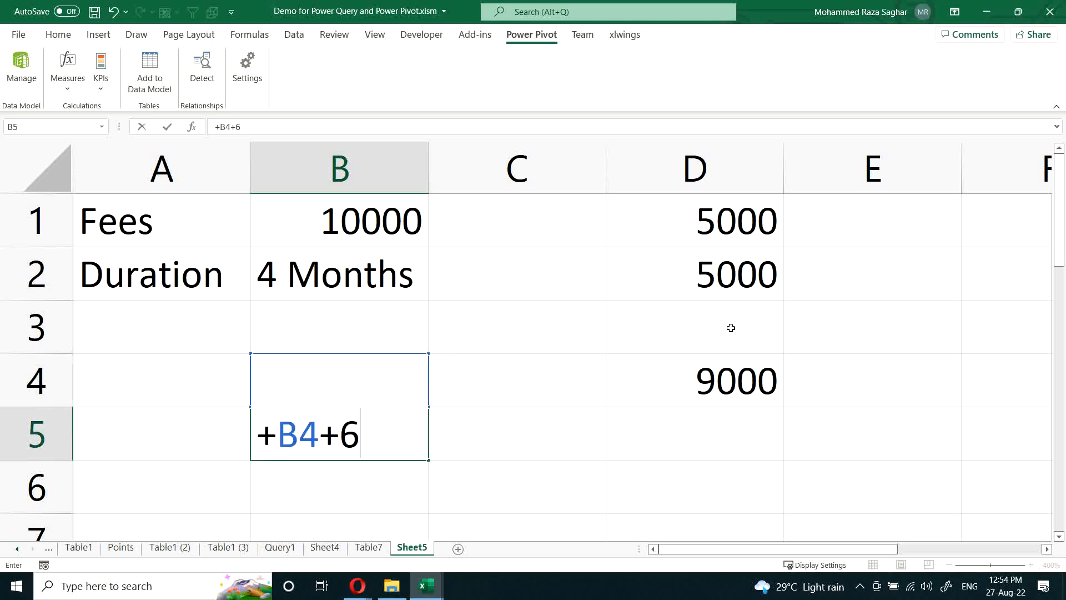
pyautogui.press('Return')
pyautogui.press('Up')
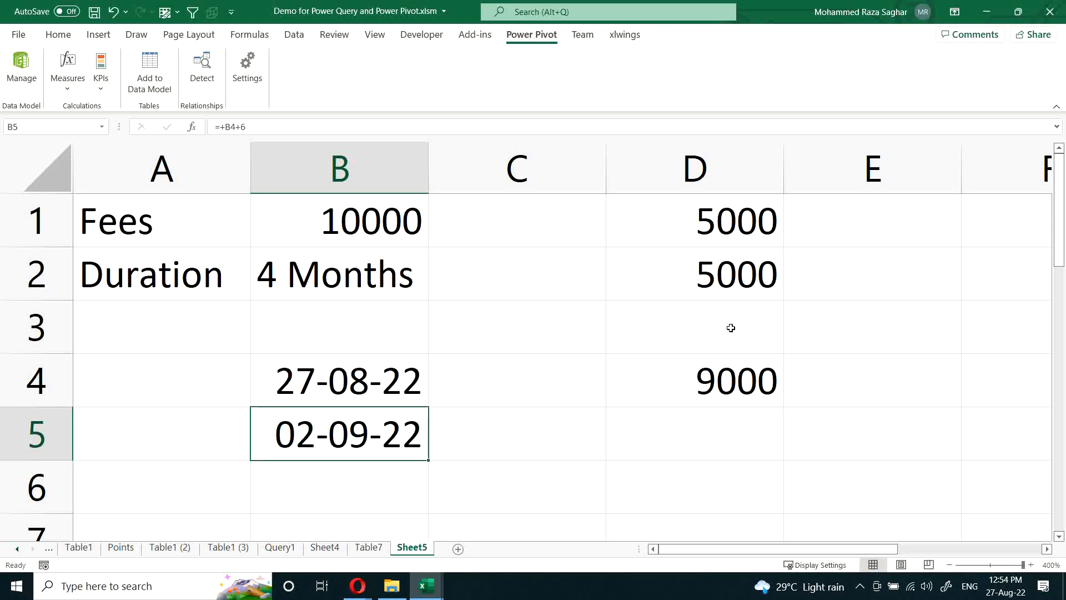
pyautogui.press('Right')
pyautogui.press('Right')
pyautogui.press('Up')
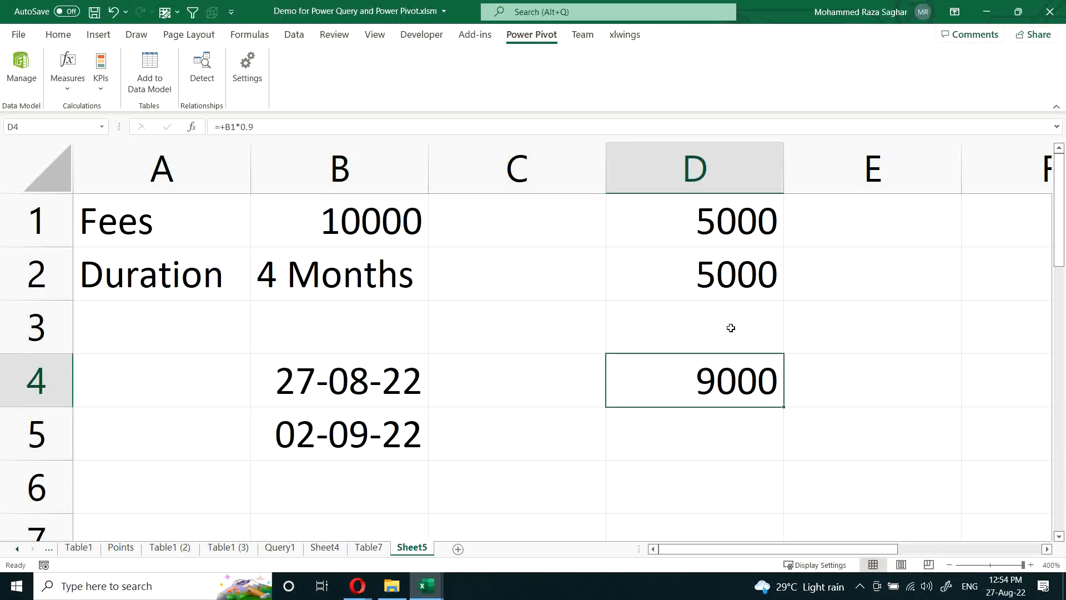
pyautogui.click(730, 225)
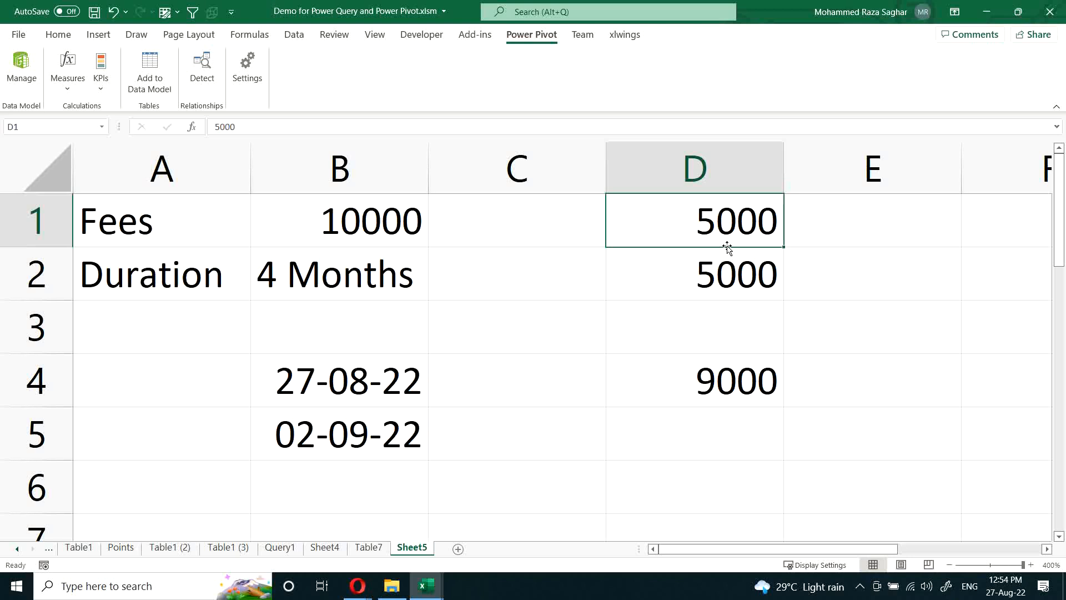
pyautogui.click(514, 385)
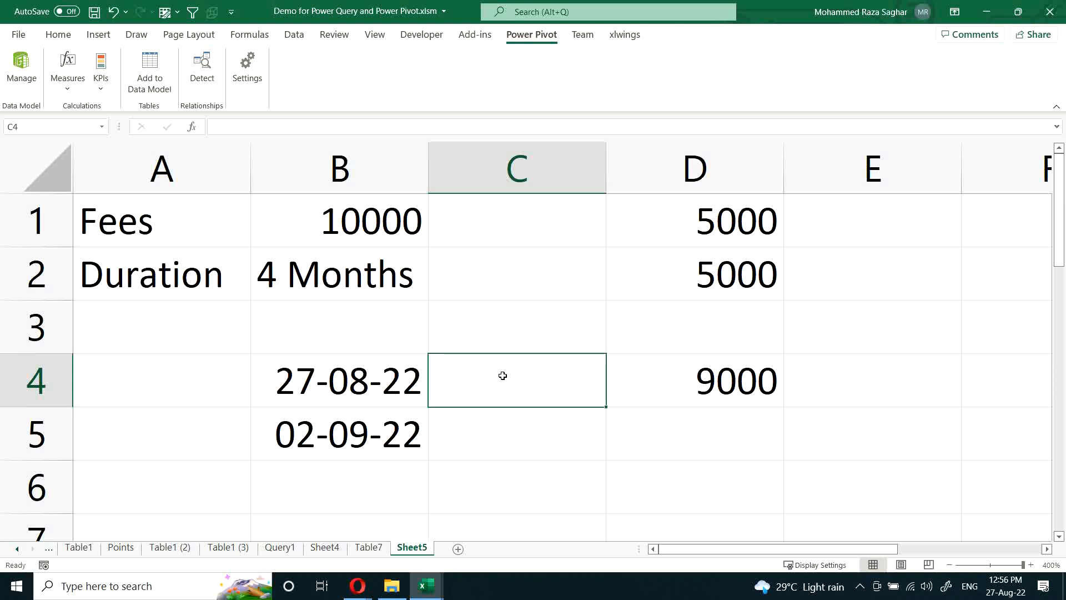
# Step: Save the workbook and switch to the Opera browser
pyautogui.hotkey('ctrl', 's')
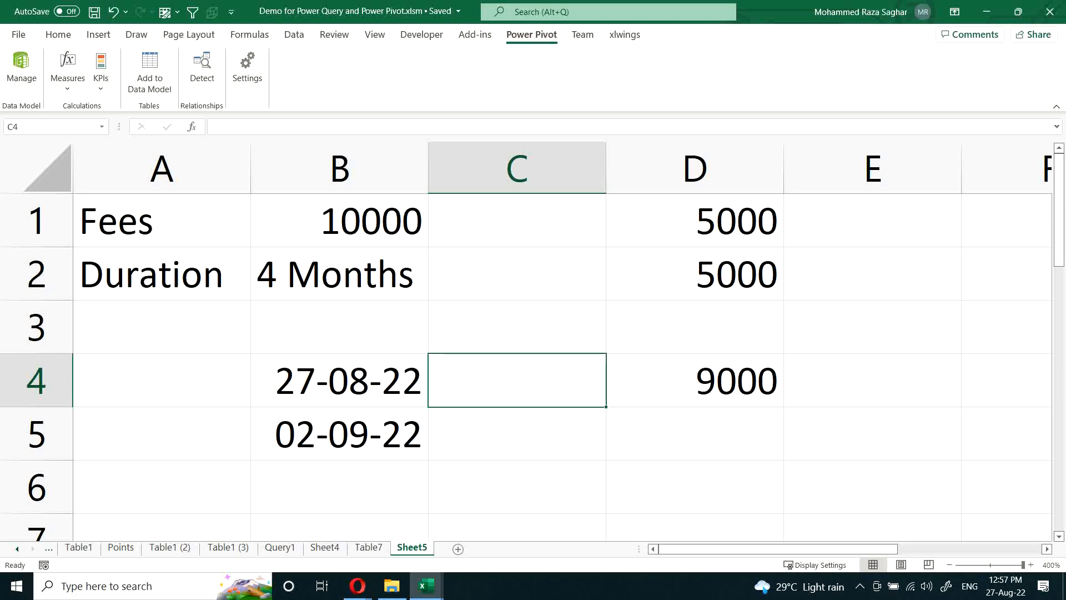
pyautogui.hotkey('alt', 'Tab')
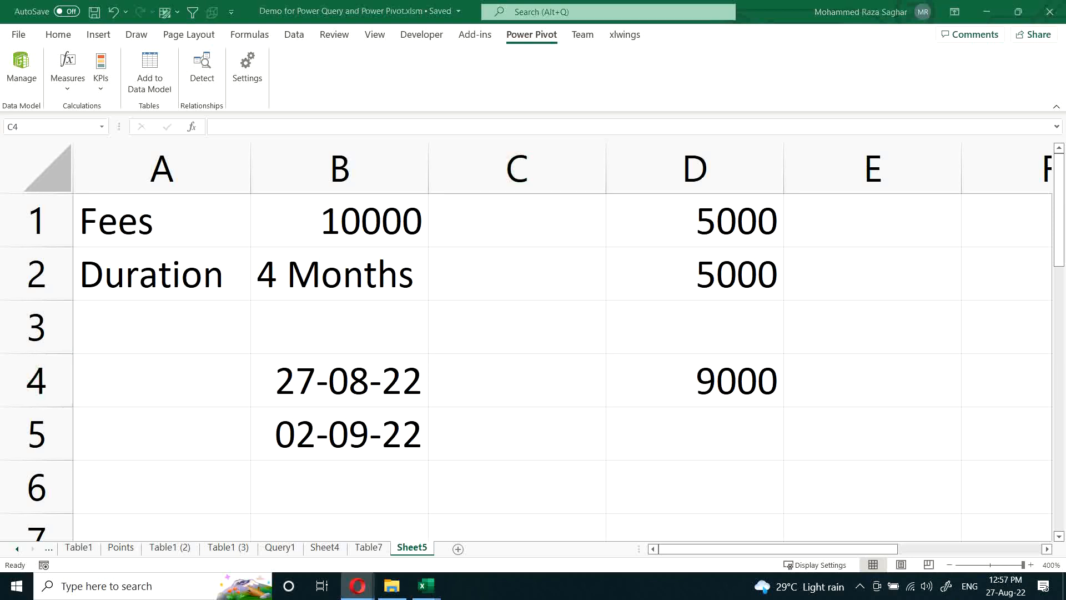